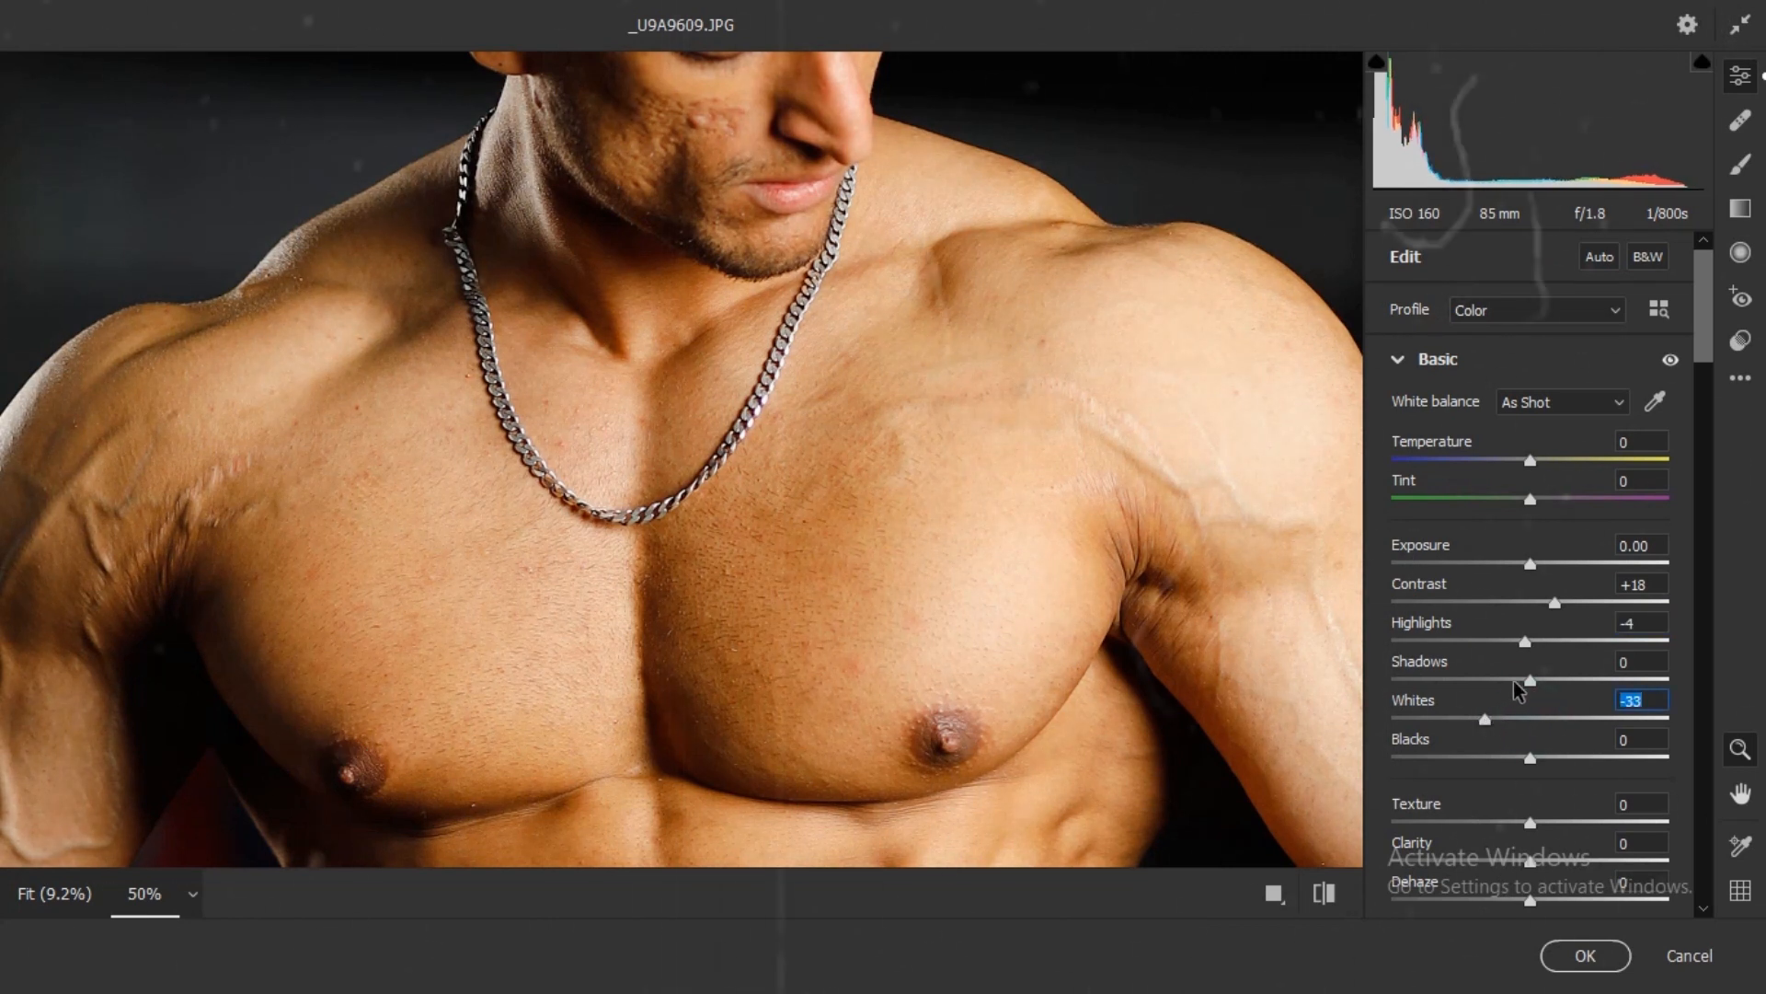
# - Set the Basic Shadows to -22 and Blacks to -20
pyautogui.moveTo(1528, 753); pyautogui.dragTo(1504, 756)
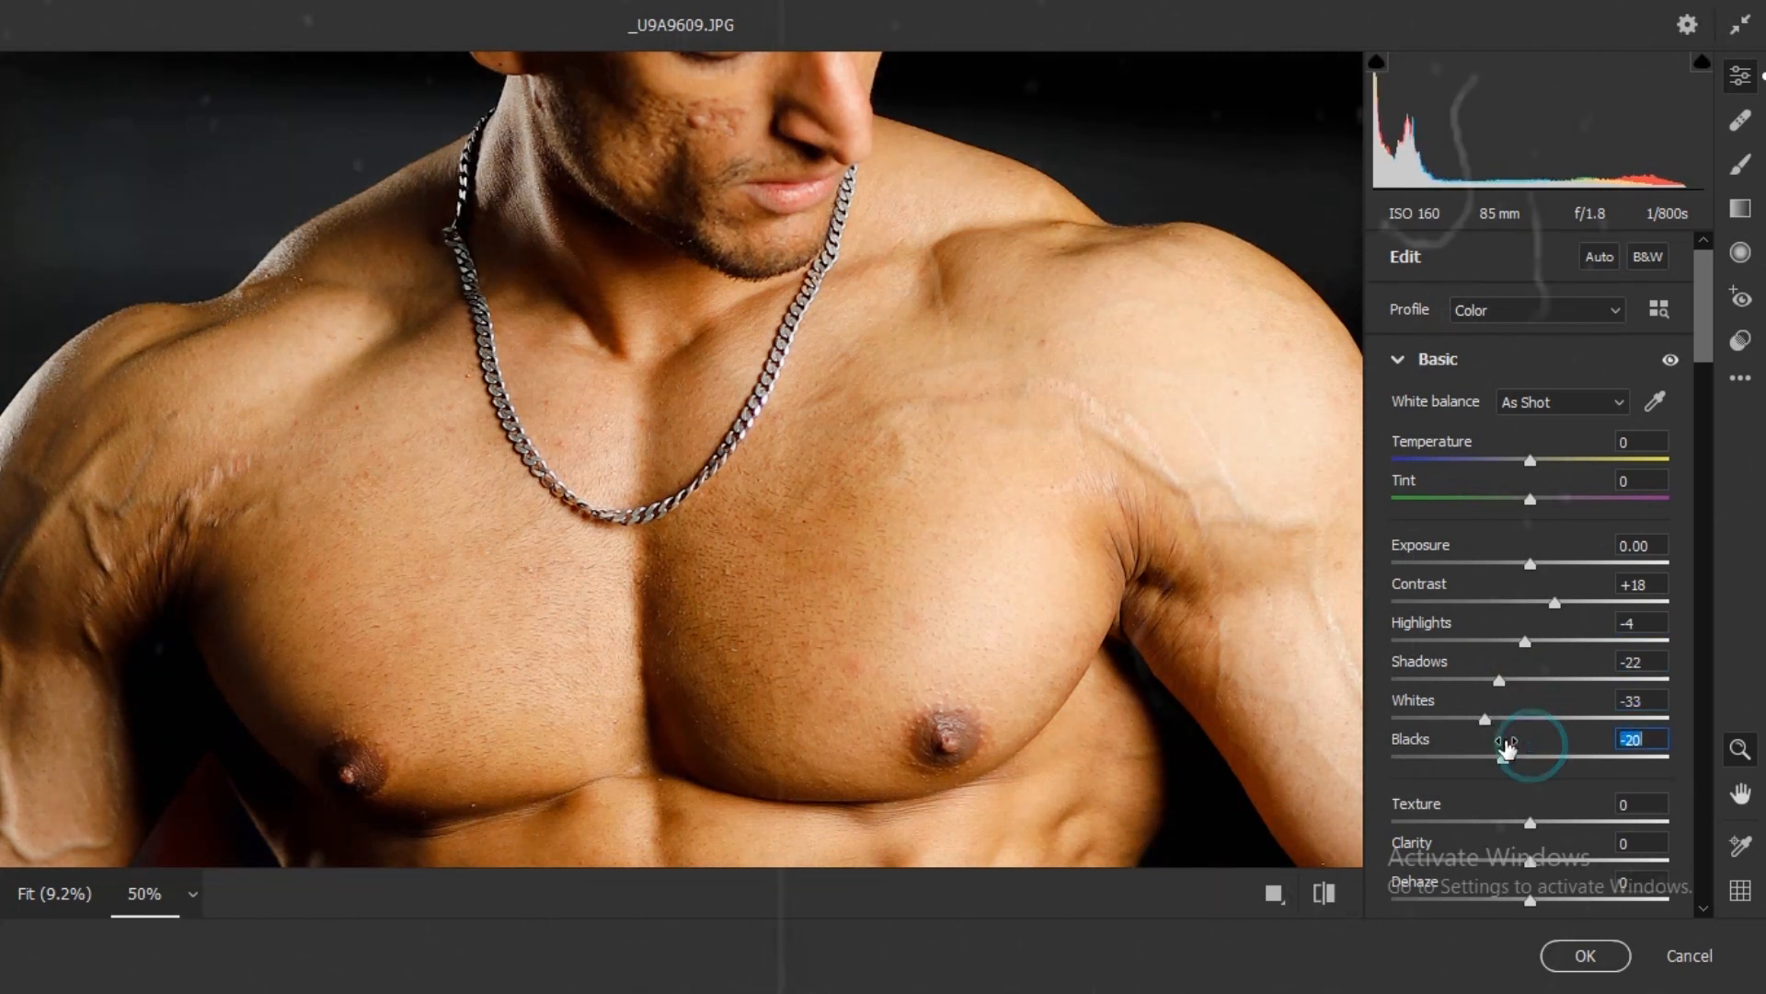
pyautogui.click(809, 445)
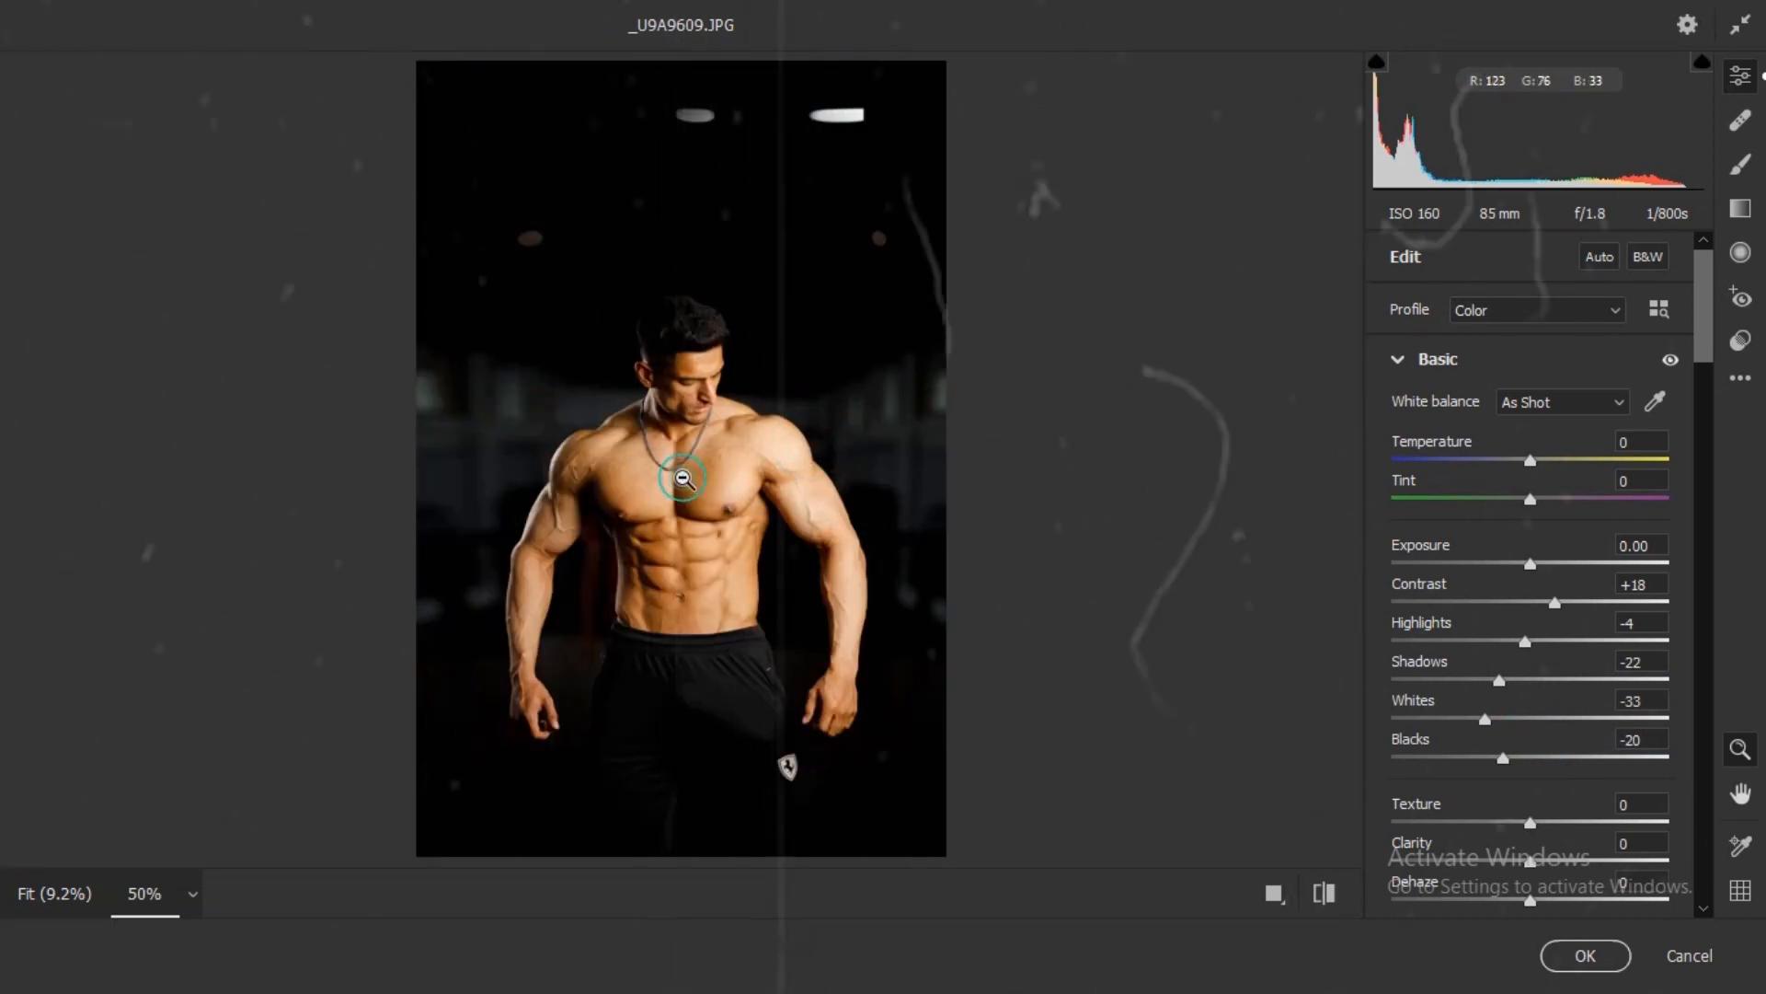
# - Set the Texture to +15 and Clarity to +17 to bring out the torso's detail
pyautogui.click(726, 504)
pyautogui.scroll(-3, 1286, 658)
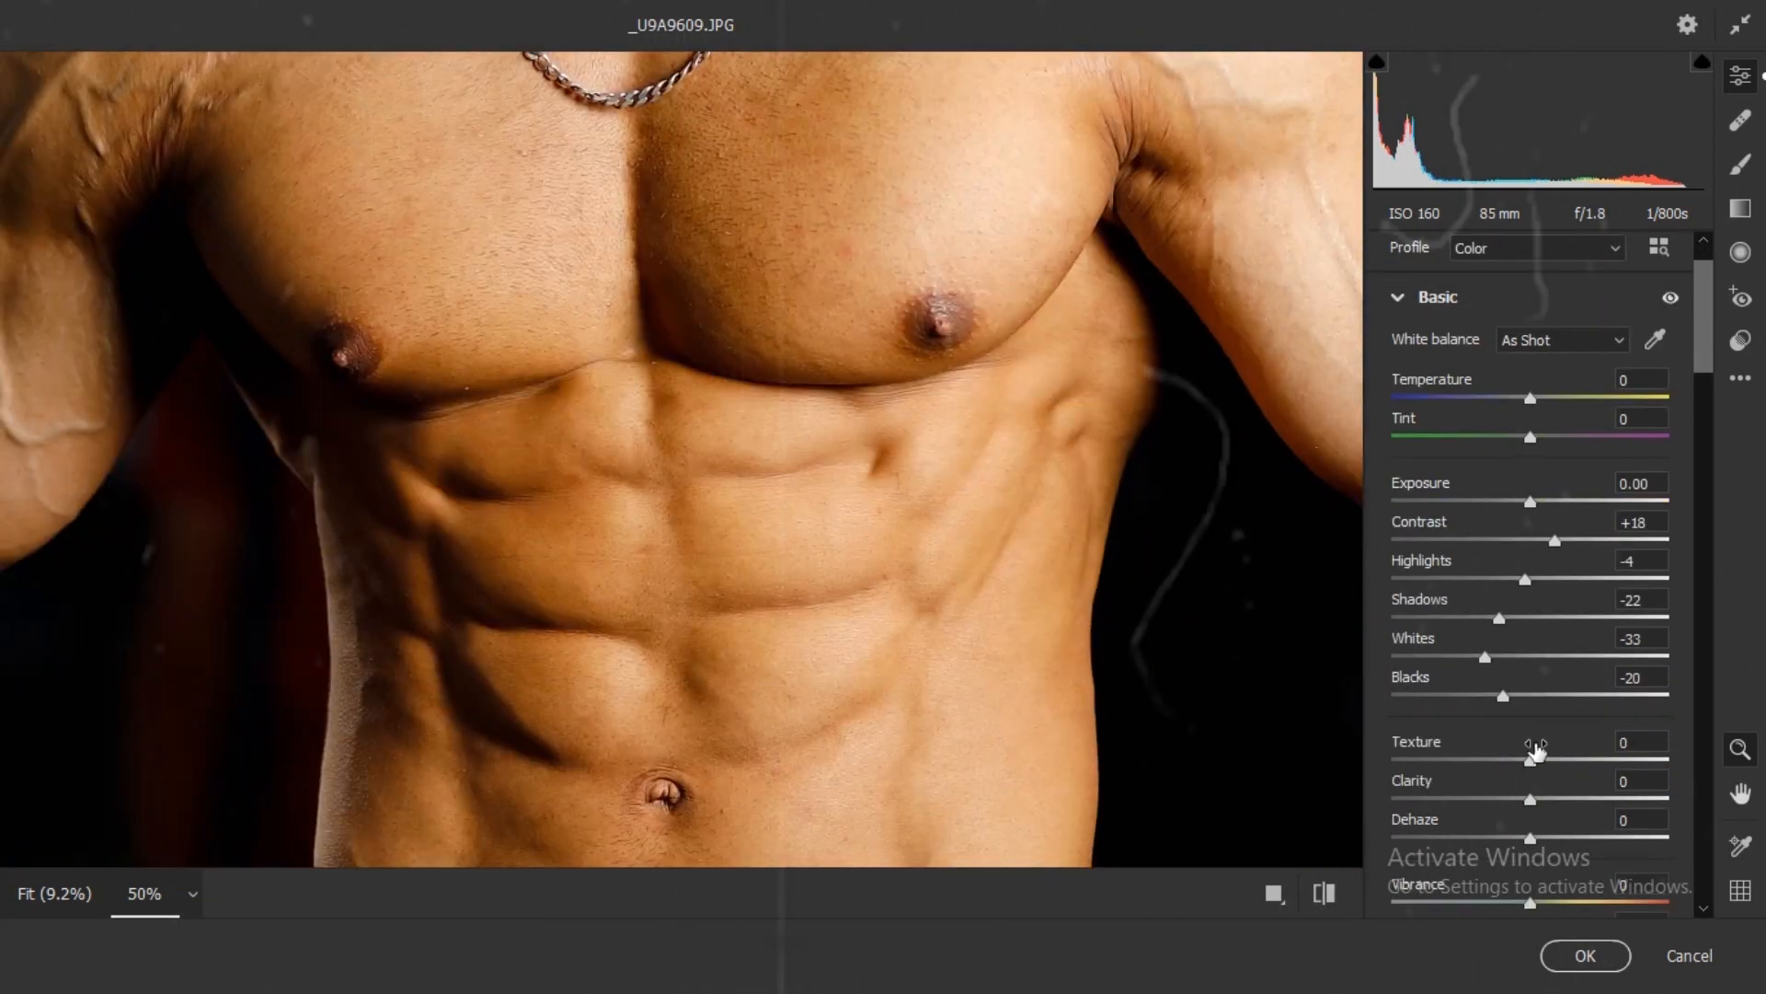
pyautogui.moveTo(1530, 798); pyautogui.dragTo(1550, 756)
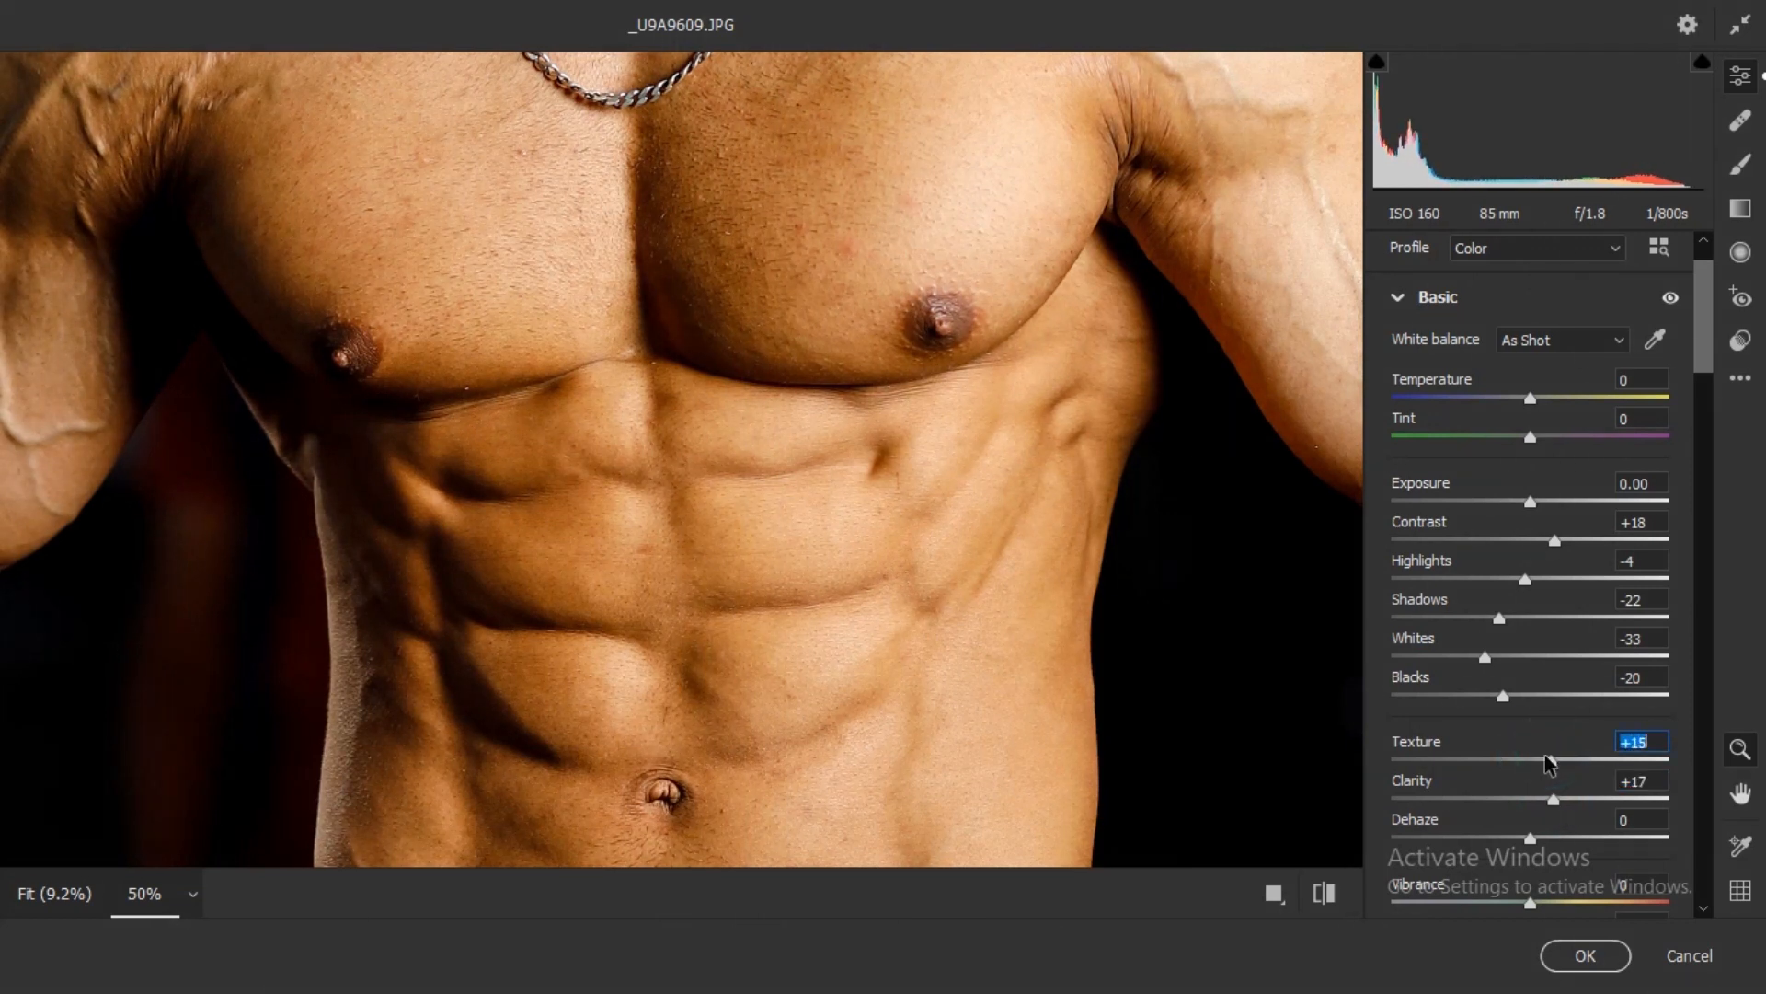
# - Set Dehaze to +7, Vibrance to +16 and Saturation to -6
pyautogui.click(1538, 838)
pyautogui.moveTo(1537, 839); pyautogui.dragTo(1557, 780)
pyautogui.scroll(-3, 1544, 835)
pyautogui.click(1540, 798)
pyautogui.click(978, 428)
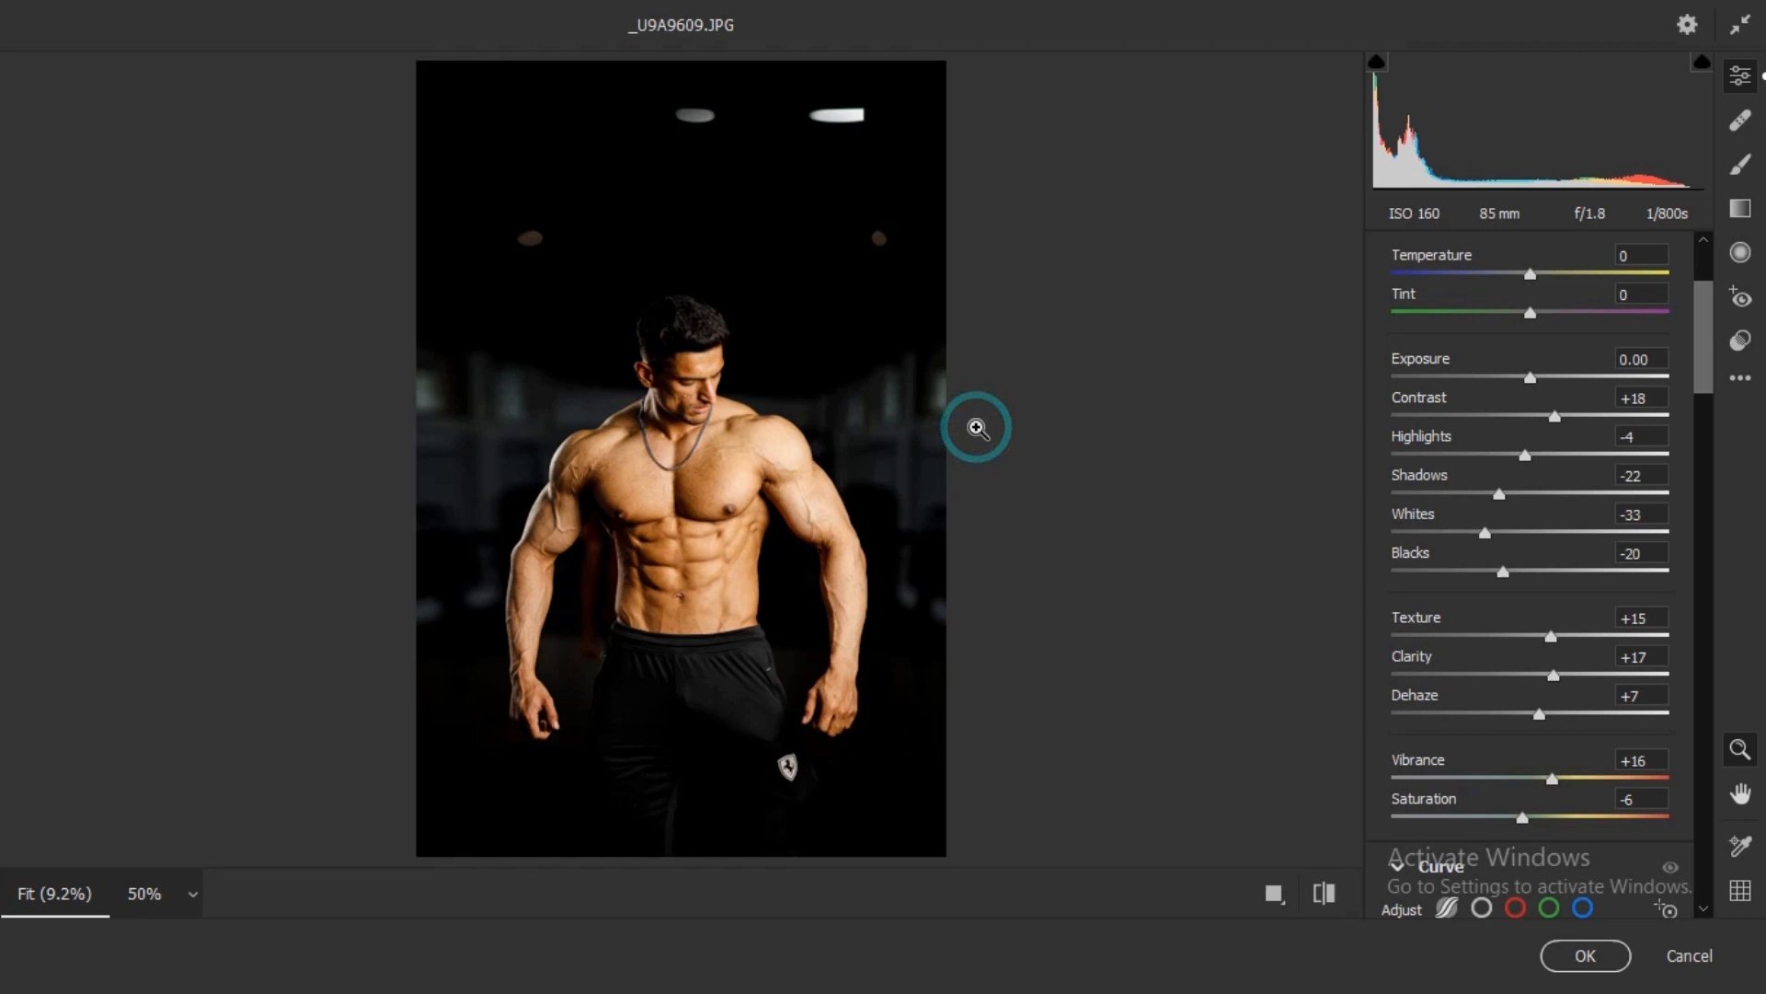
# - Shape the parametric curve with Highlights +21, Lights -10, Darks +16 and Shadows -14
pyautogui.scroll(-3, 1580, 706)
pyautogui.scroll(-5, 1580, 706)
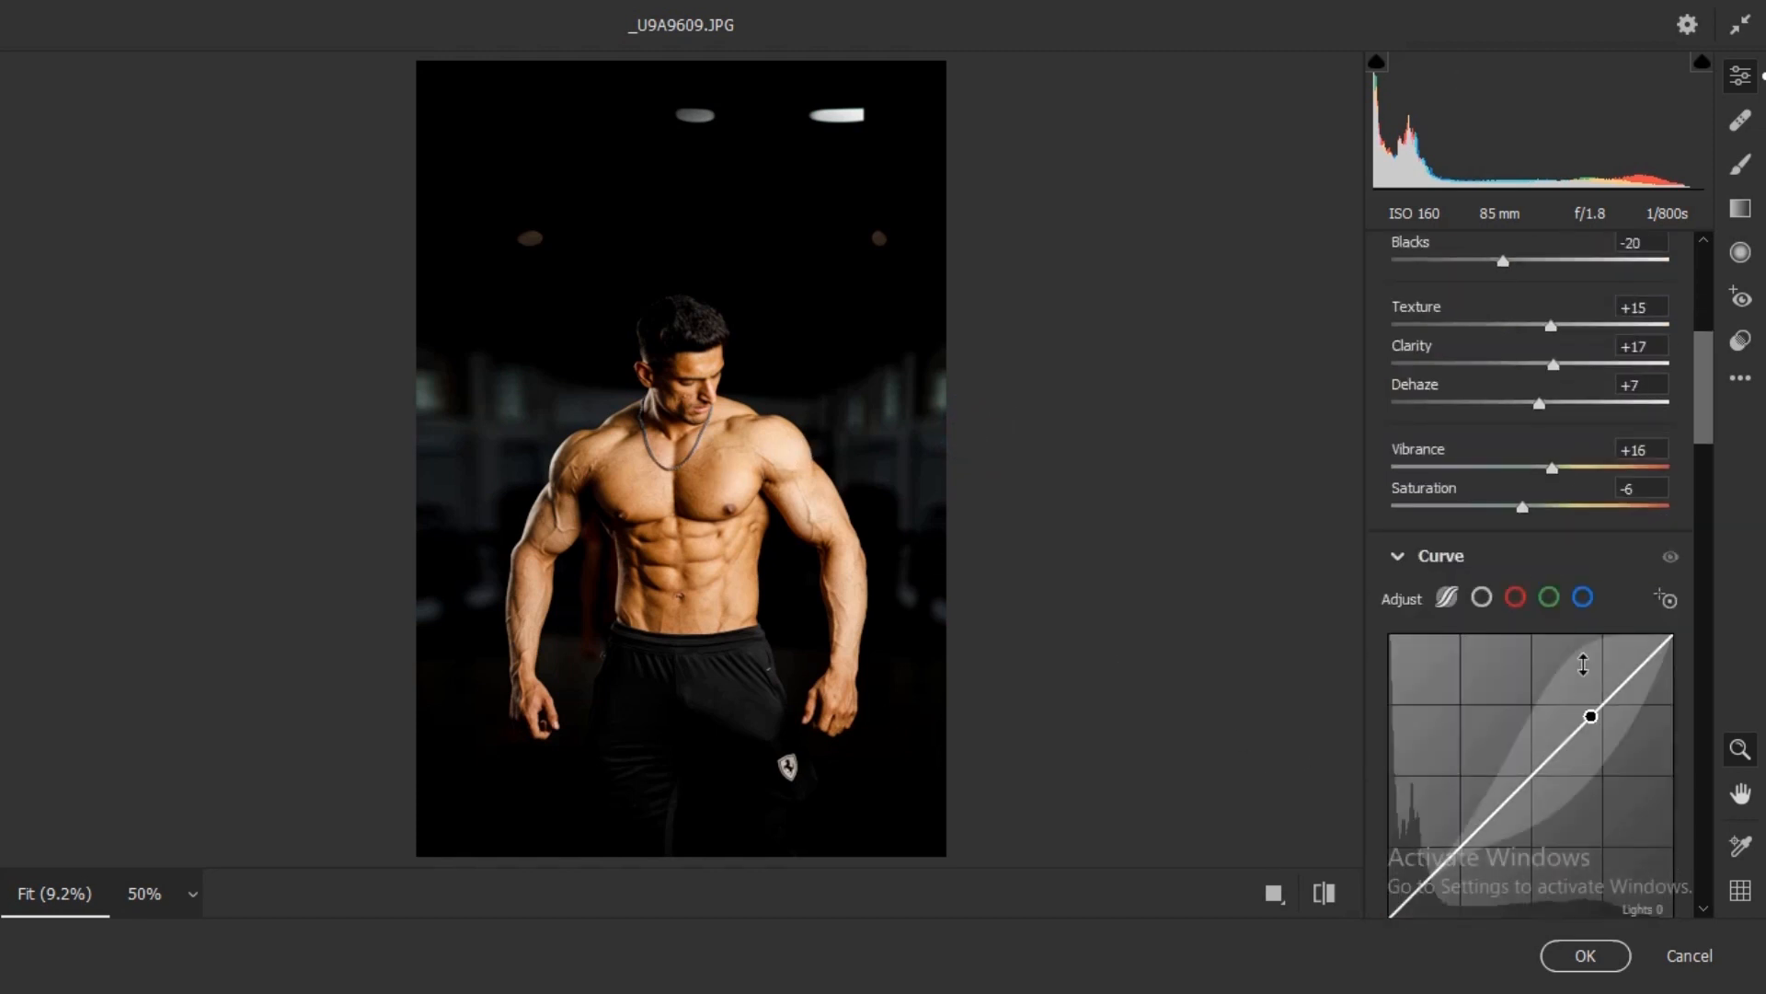
pyautogui.moveTo(1524, 713); pyautogui.dragTo(1553, 754)
pyautogui.hotkey('shift', 'Up')
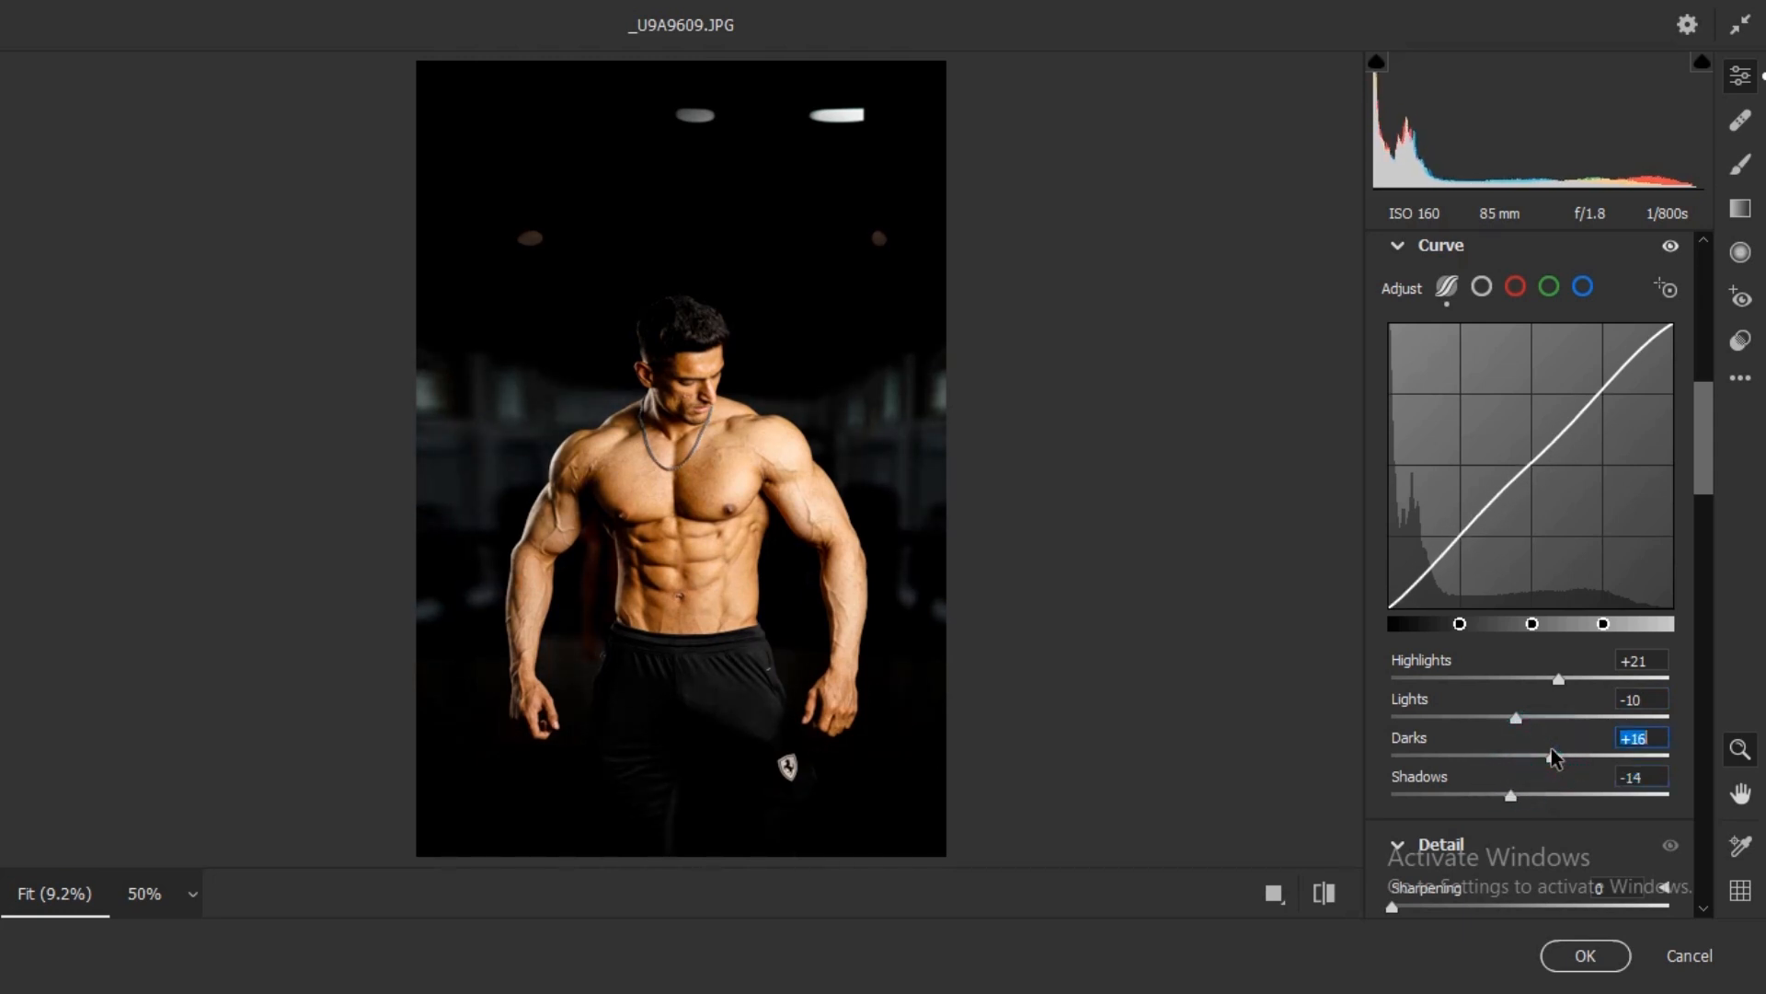
# - Set the Oranges luminance to +11 in the HSL Color Mixer, leaving Reds at 0
pyautogui.scroll(-5, 1553, 751)
pyautogui.scroll(-1, 1537, 752)
pyautogui.moveTo(1542, 747); pyautogui.dragTo(1542, 733)
pyautogui.click(1533, 688)
pyautogui.click(1492, 626)
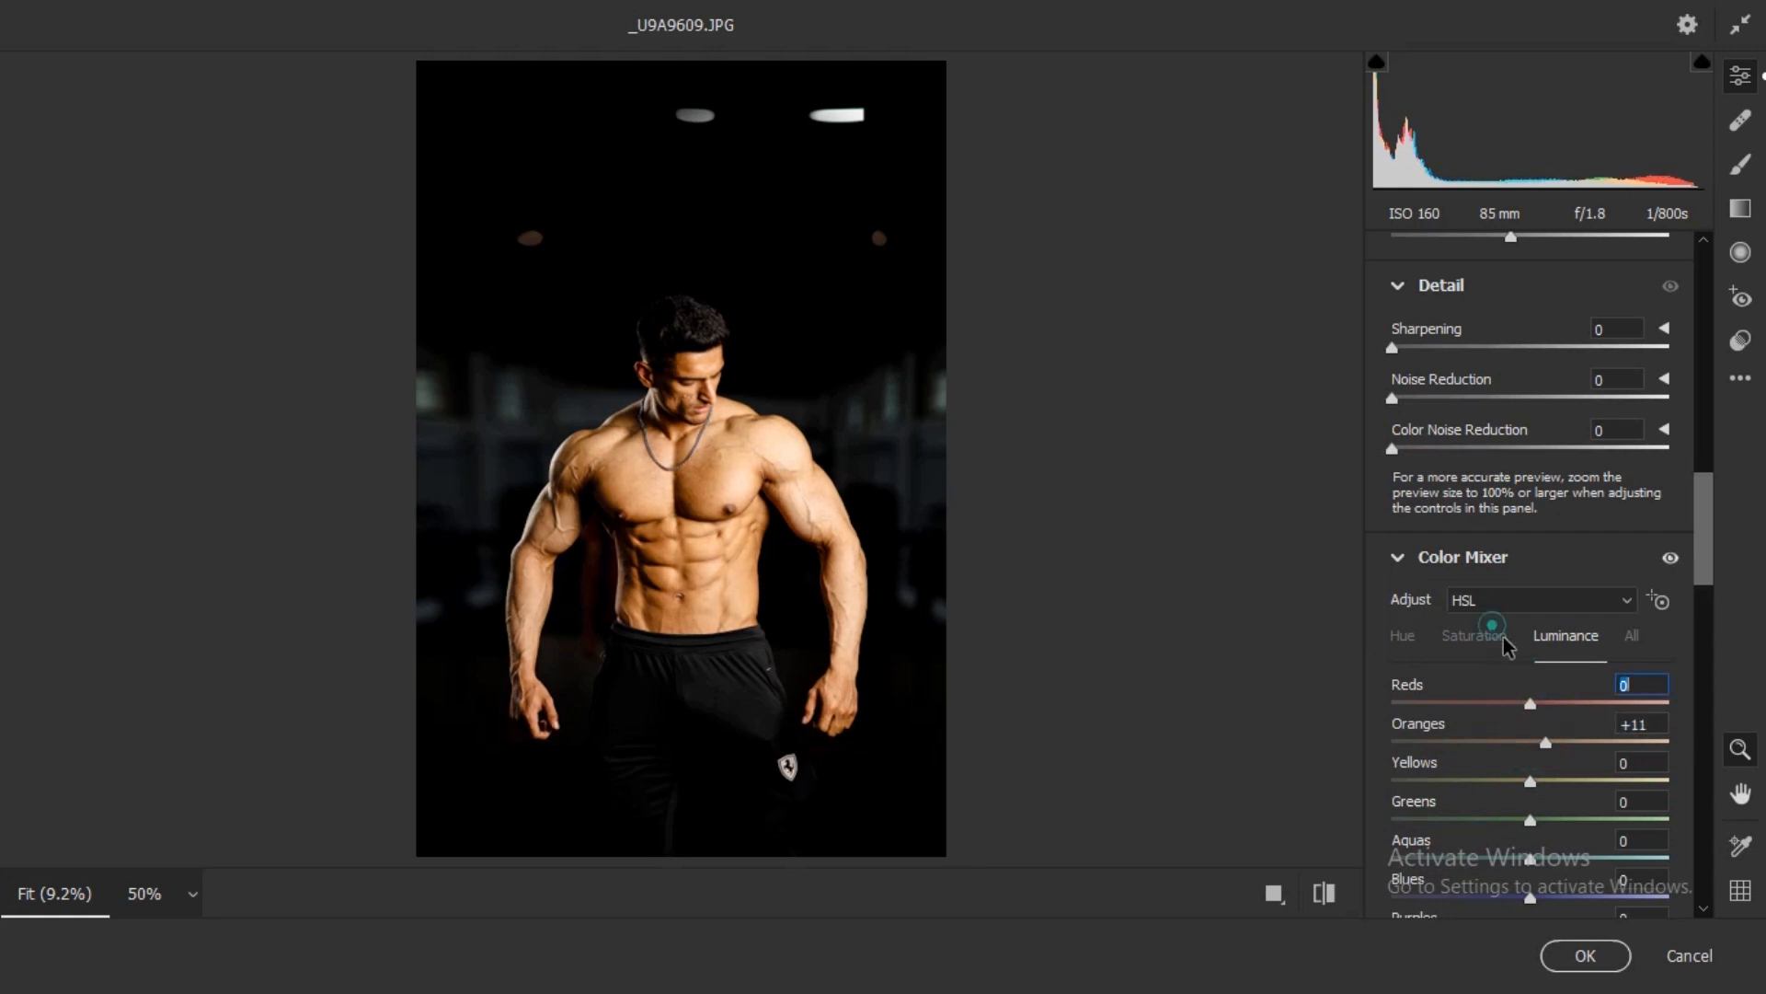
pyautogui.click(1530, 703)
# - Set the Color Mixer saturation to +42 for Reds, -13 for Oranges and +18 for Yellows
pyautogui.click(1477, 648)
pyautogui.moveTo(1530, 702); pyautogui.dragTo(1615, 703)
pyautogui.click(726, 404)
pyautogui.click(1588, 703)
pyautogui.moveTo(1529, 741); pyautogui.dragTo(1556, 785)
pyautogui.click(704, 509)
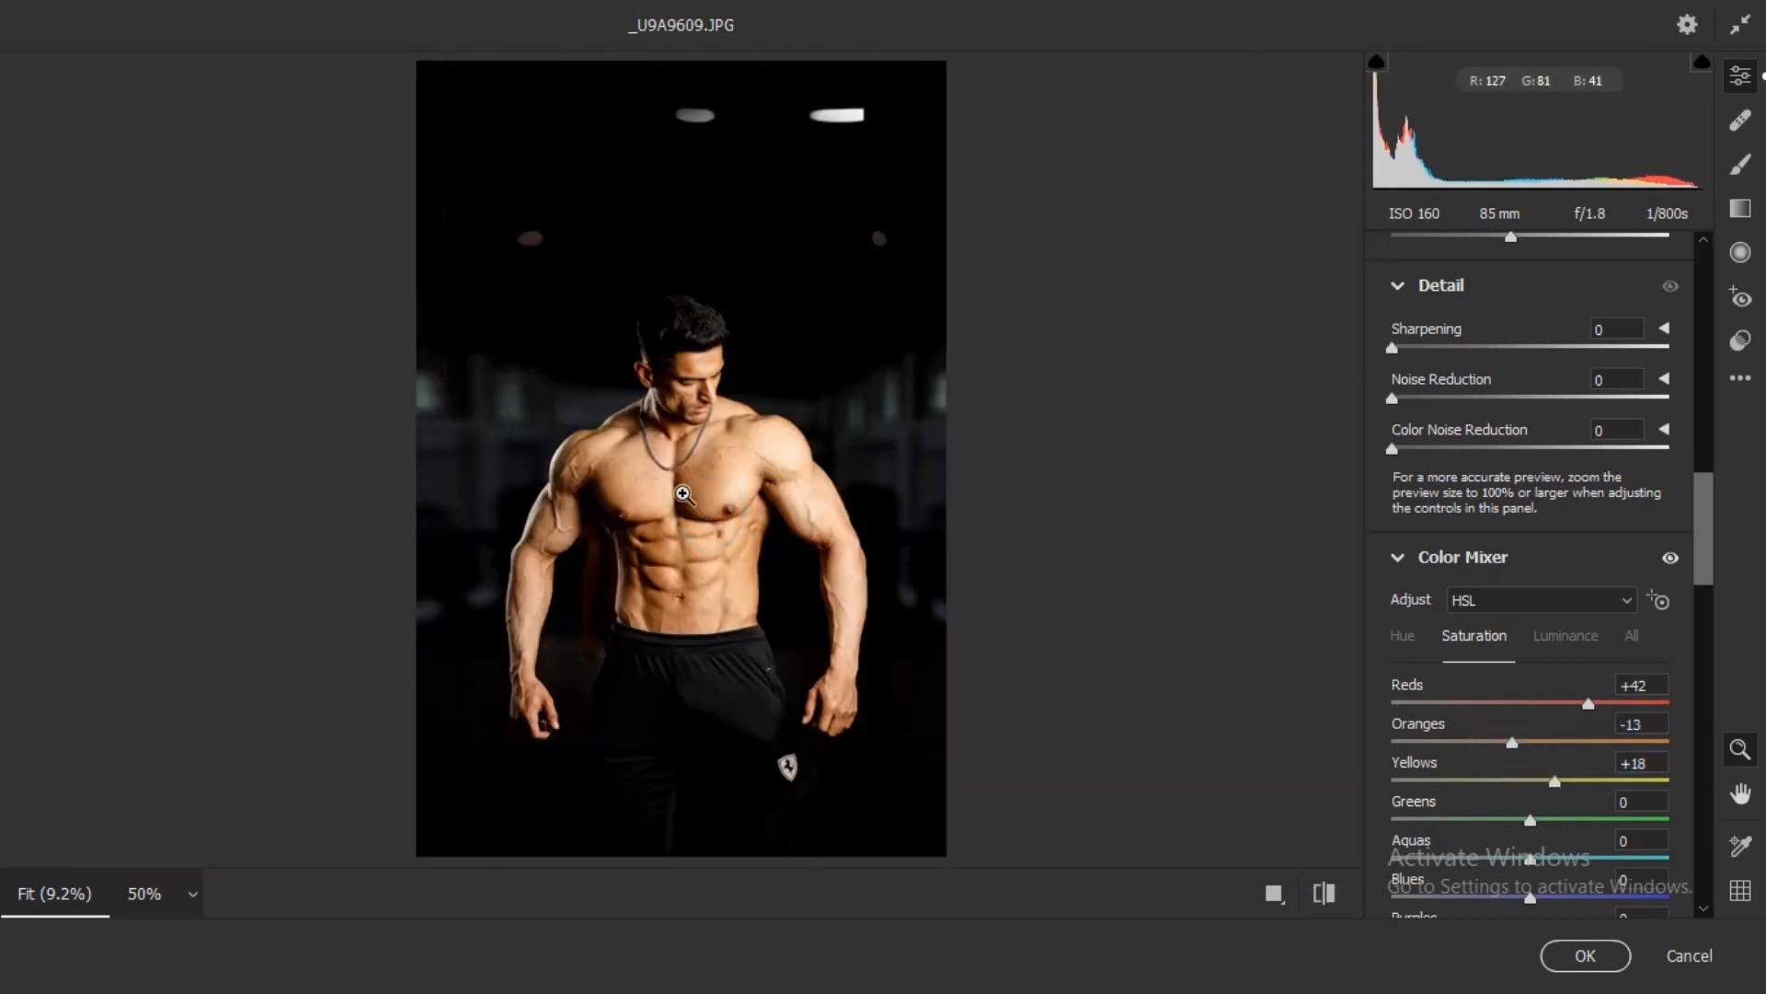
pyautogui.click(683, 428)
pyautogui.scroll(-2, 1486, 720)
pyautogui.moveTo(1542, 696); pyautogui.dragTo(1529, 698)
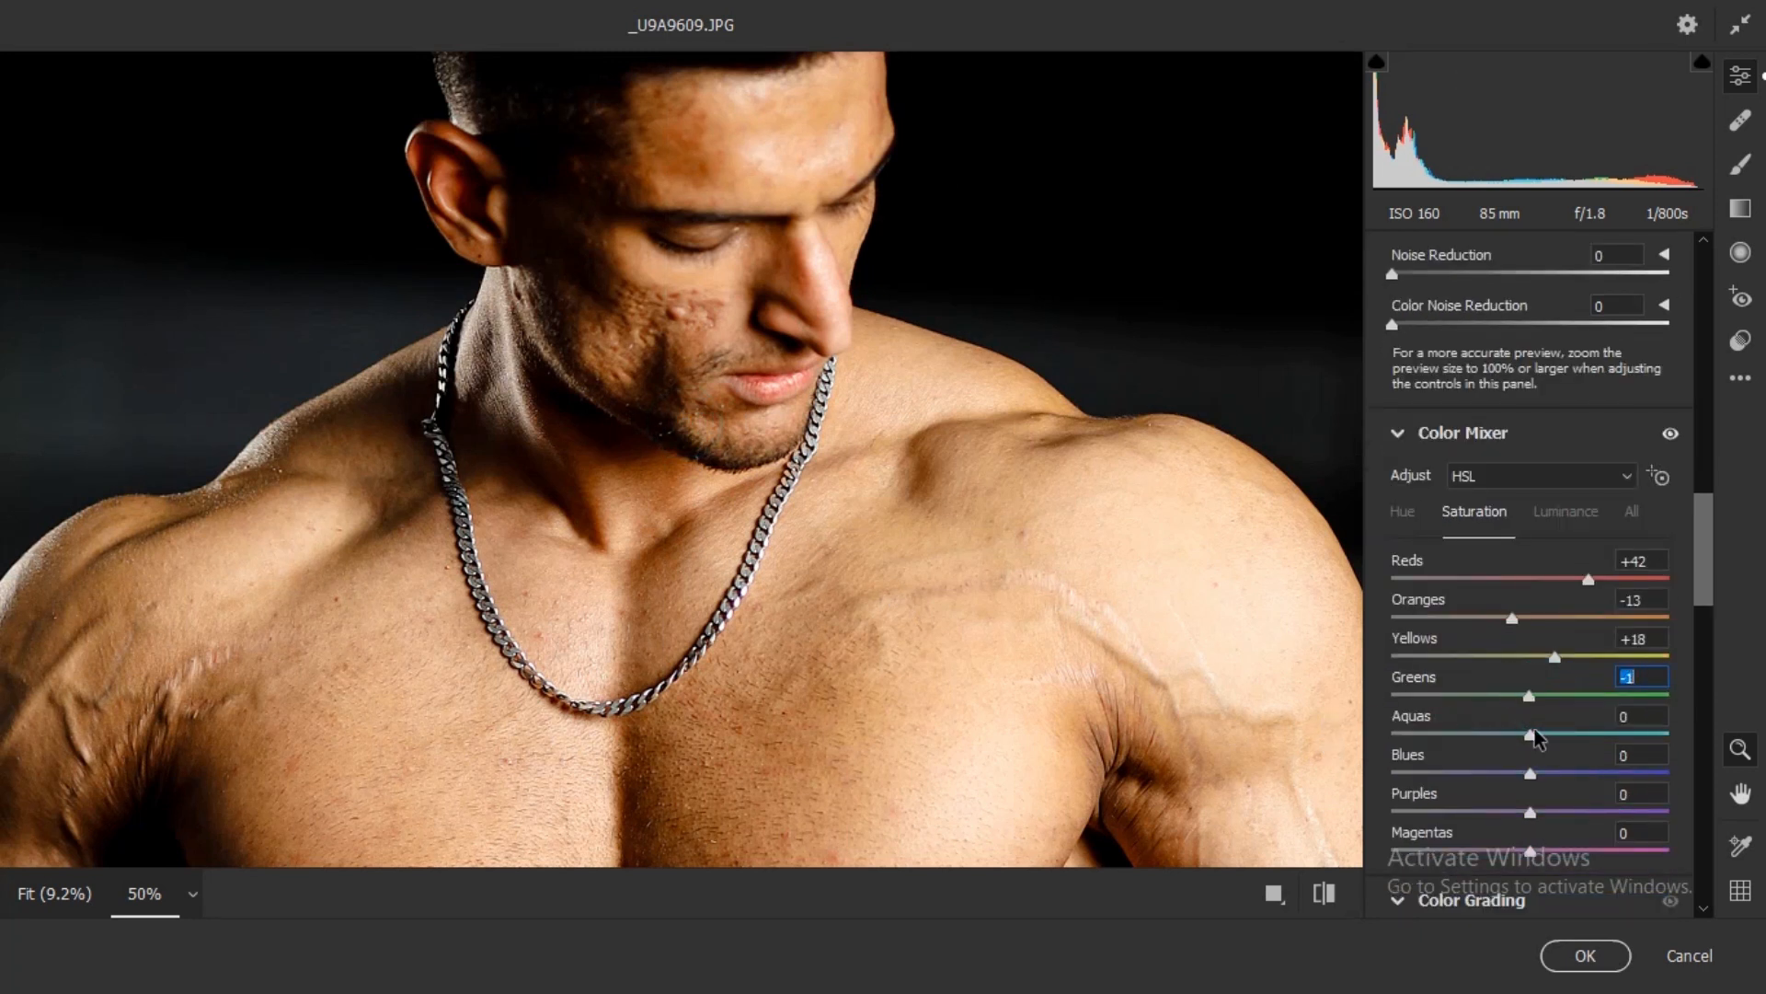
pyautogui.doubleClick(1527, 697)
# - Color grade the shadows with hue 35, saturation 18 and luminance +65
pyautogui.scroll(-4, 1518, 704)
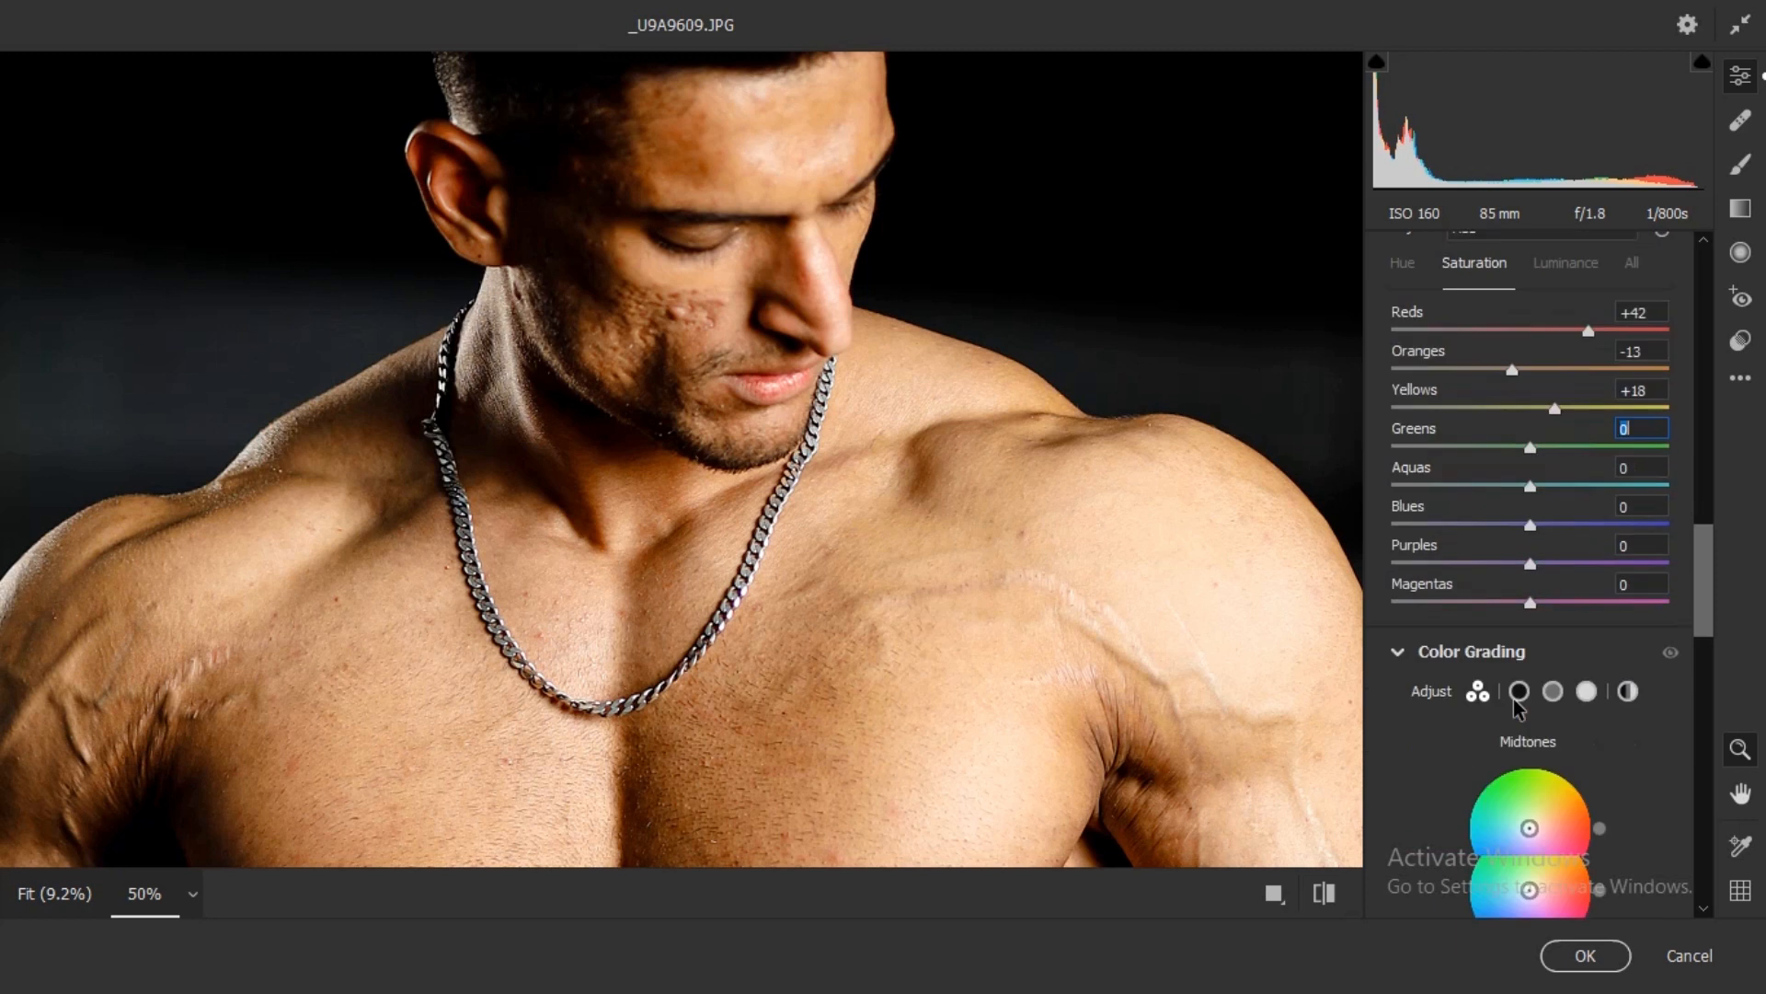
pyautogui.scroll(-1, 1518, 644)
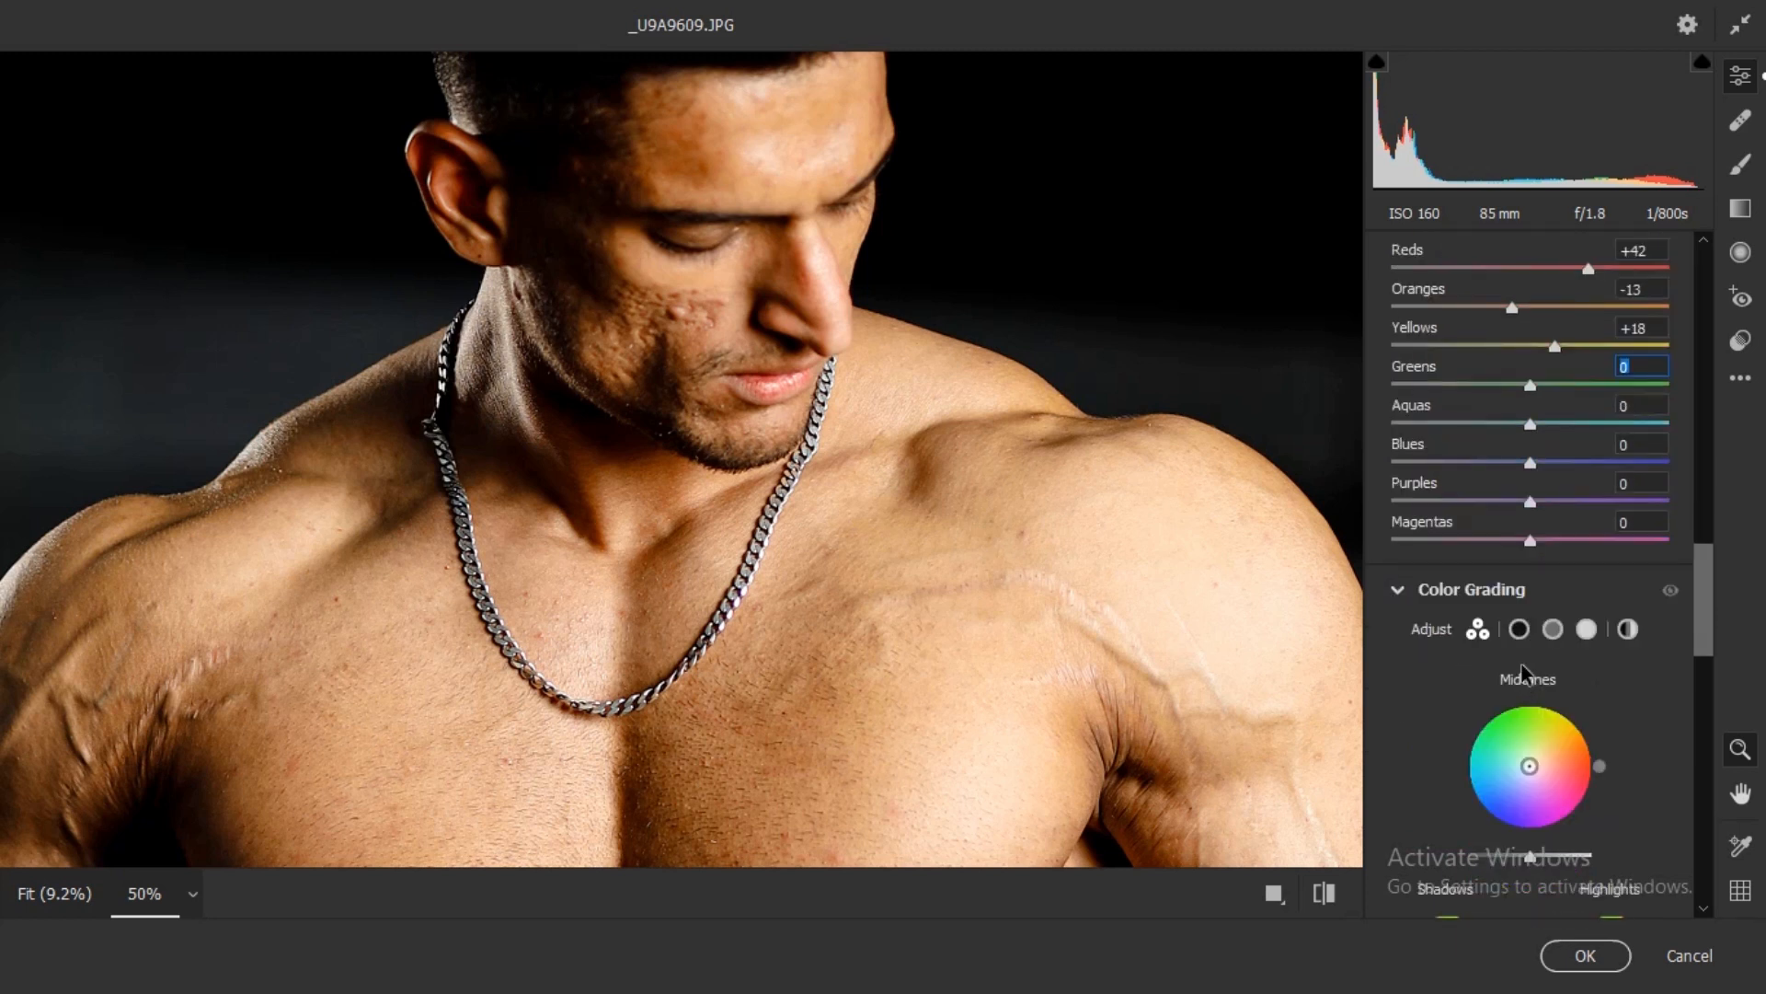
pyautogui.click(1518, 629)
pyautogui.scroll(-5, 1516, 631)
pyautogui.click(1505, 756)
pyautogui.click(1497, 678)
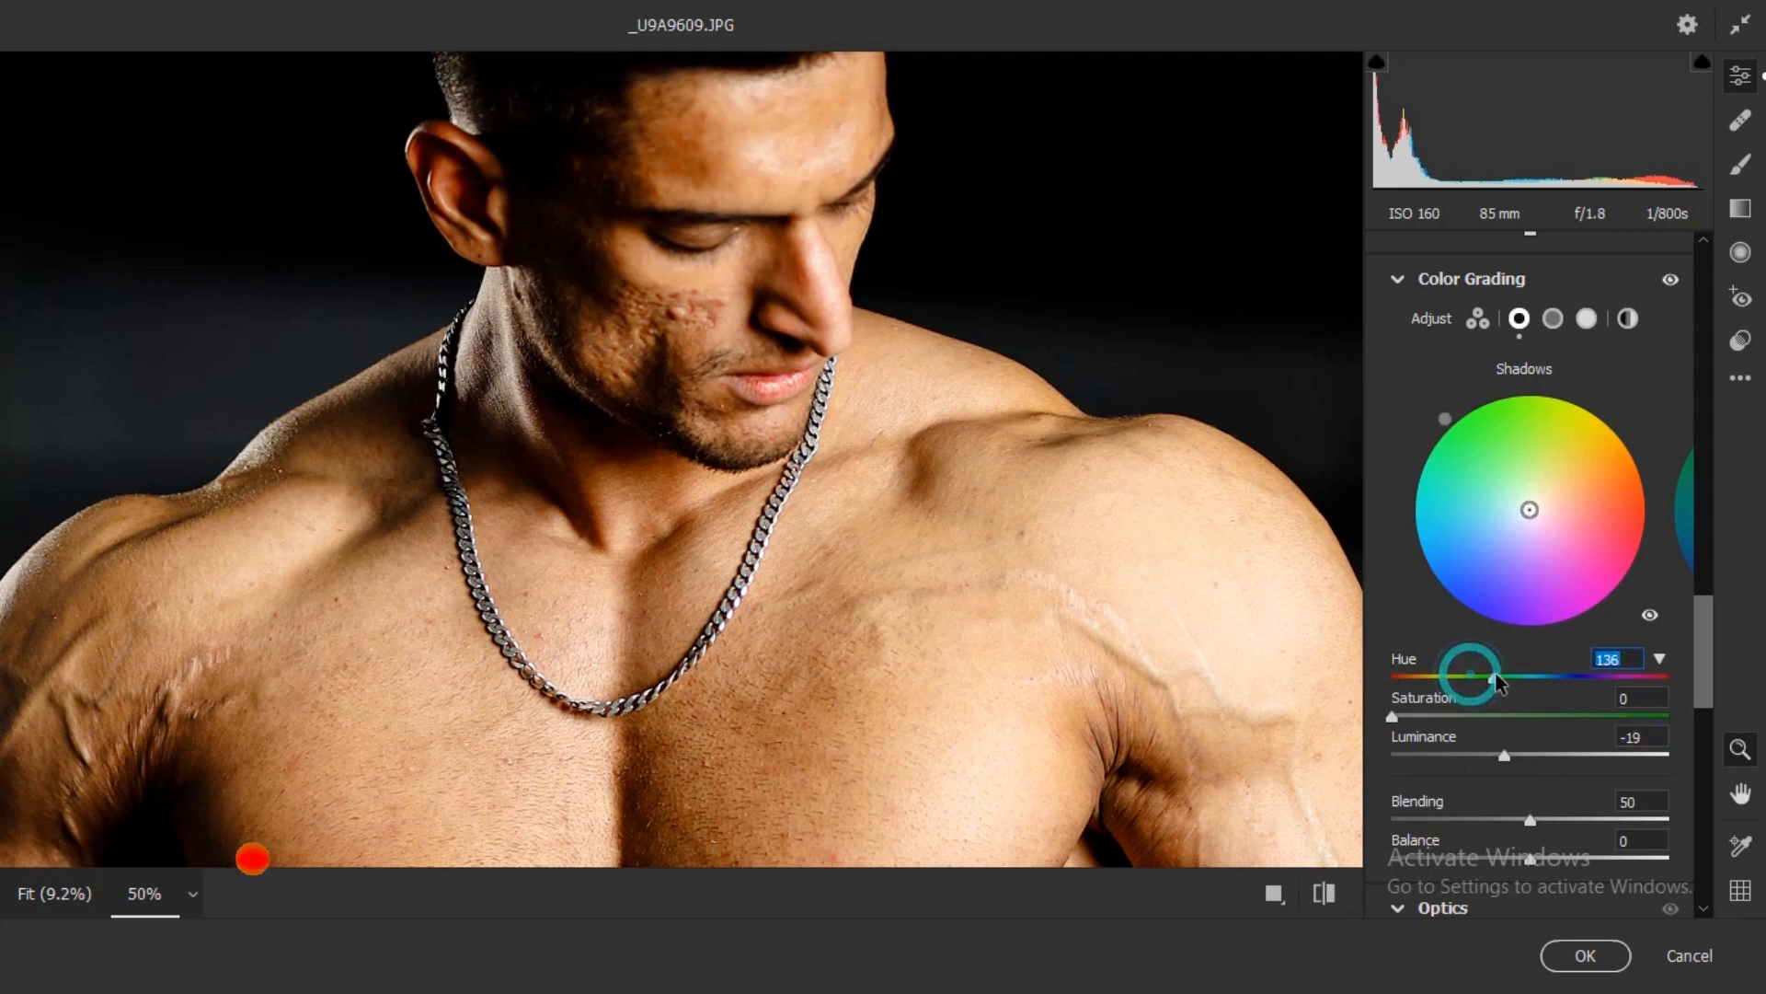
pyautogui.click(1444, 715)
pyautogui.moveTo(1444, 715)
pyautogui.mouseDown()
pyautogui.moveTo(1464, 722)
pyautogui.moveTo(1441, 716)
pyautogui.mouseUp()
pyautogui.click(1419, 677)
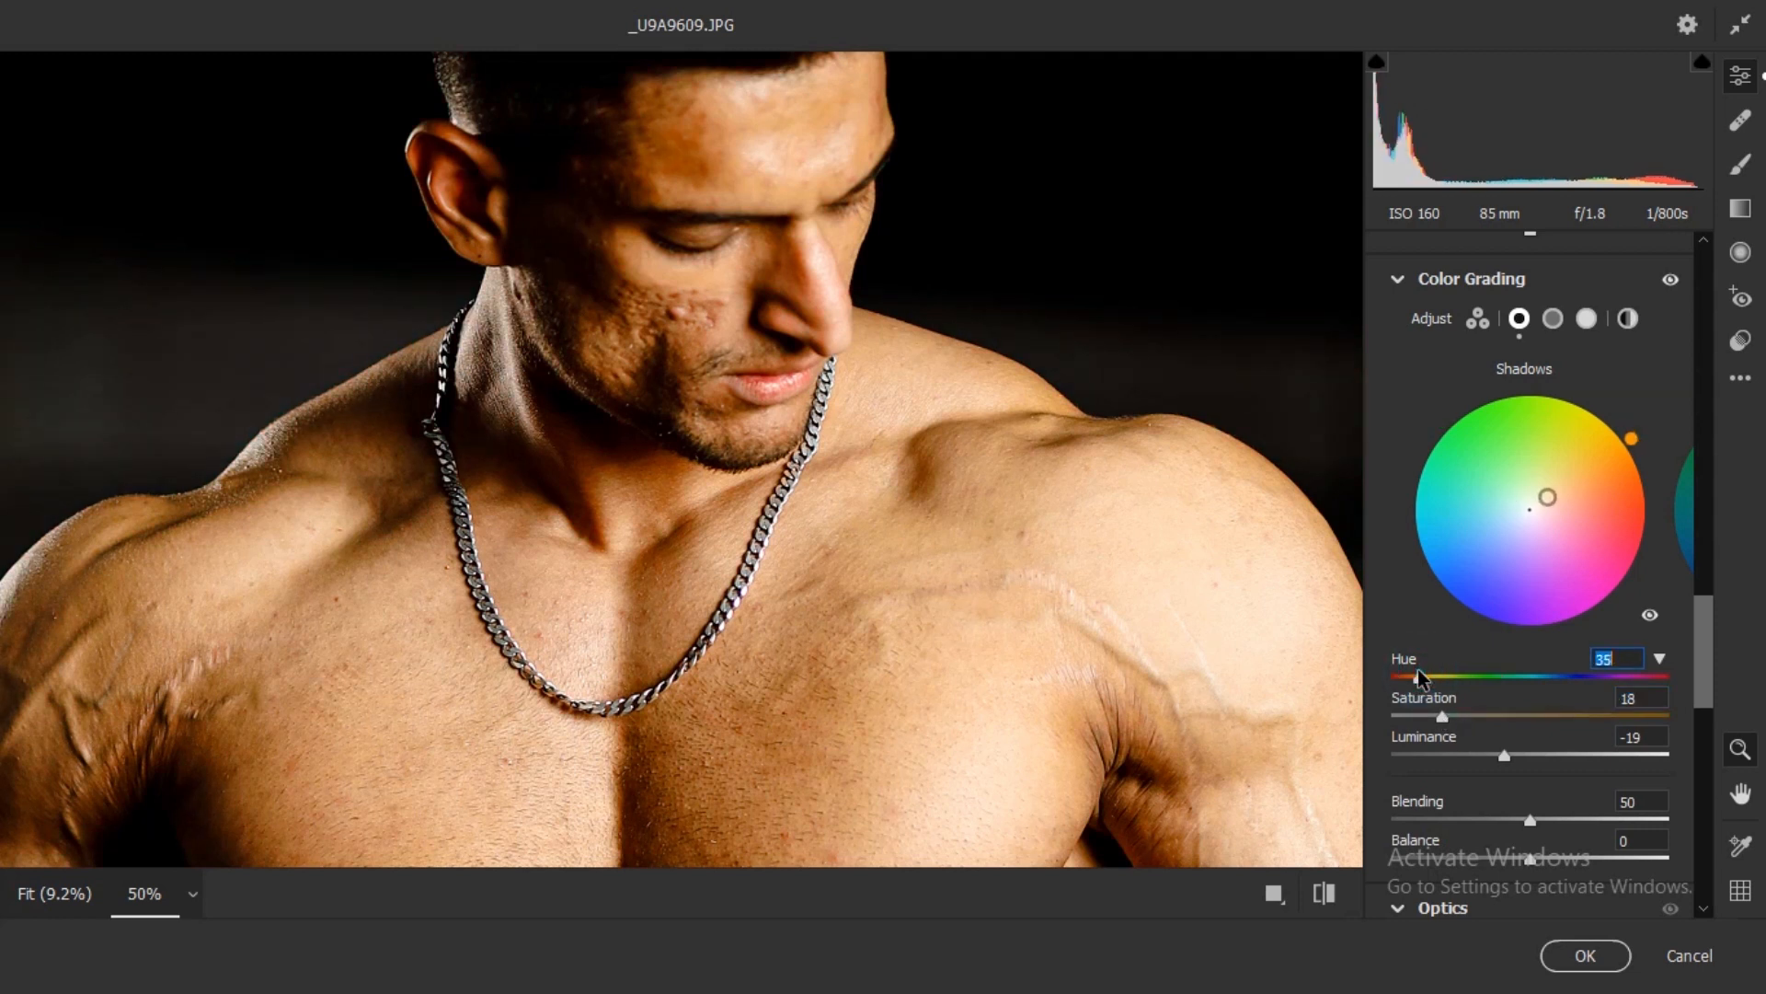
pyautogui.click(987, 488)
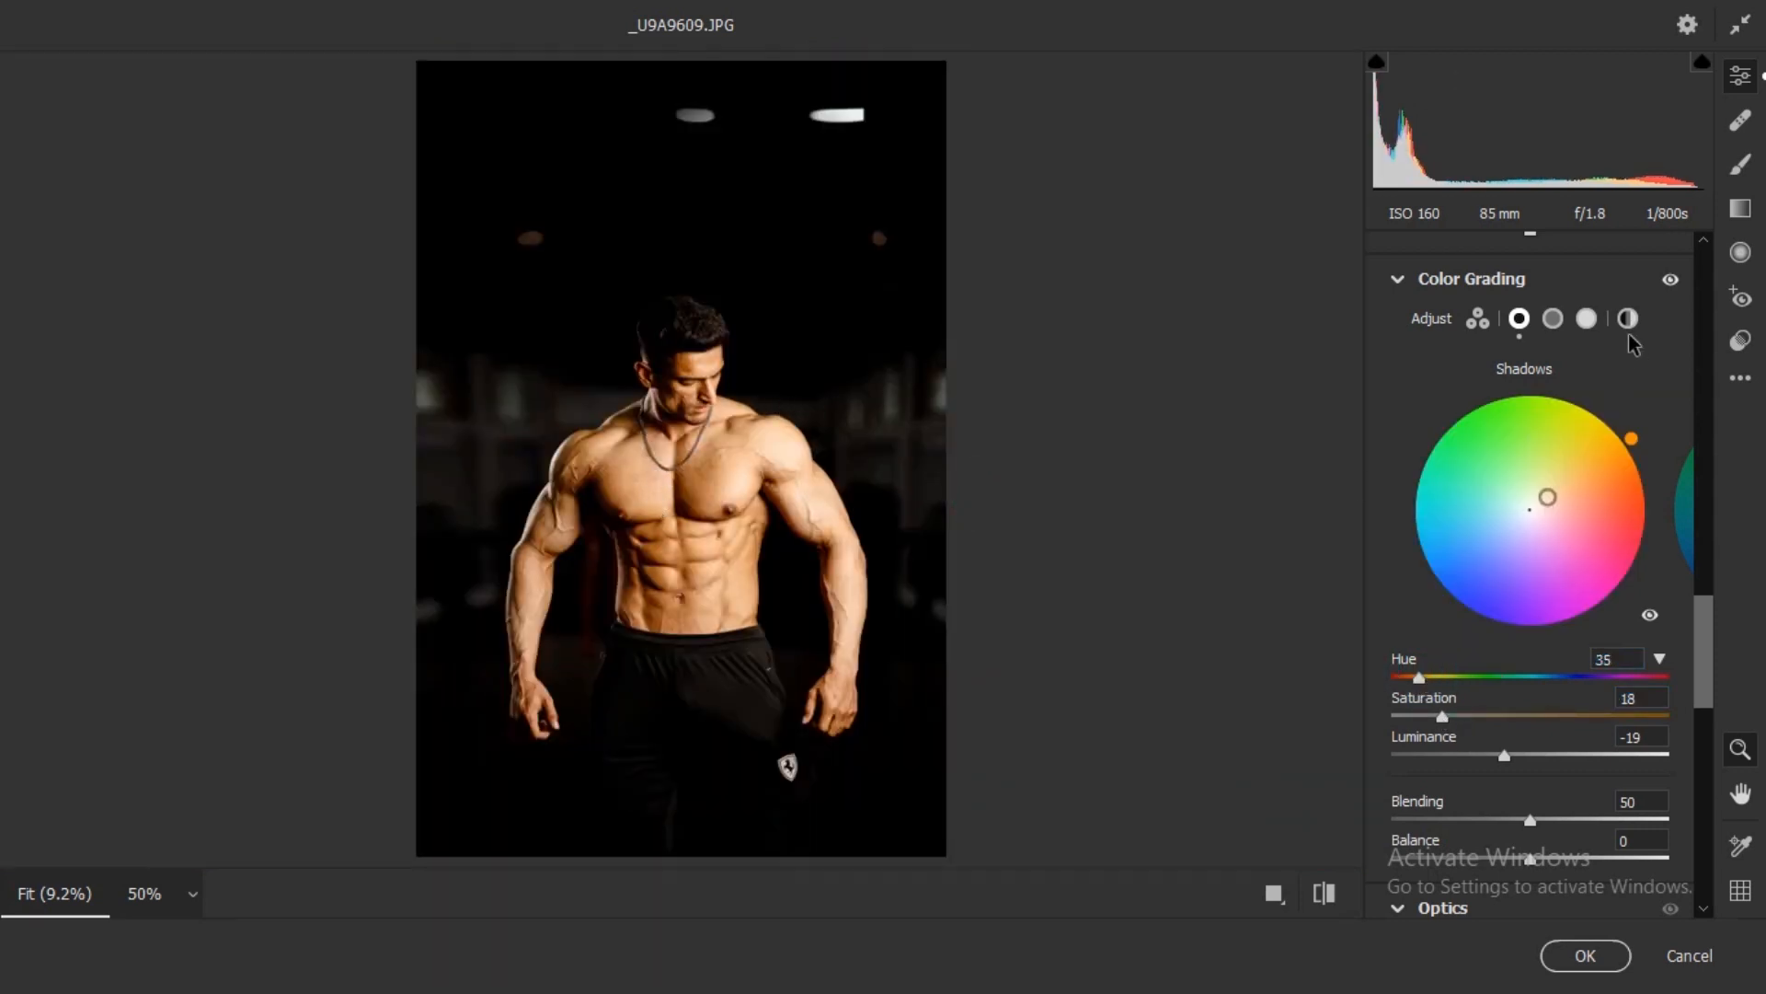
pyautogui.moveTo(1512, 756); pyautogui.dragTo(1621, 765)
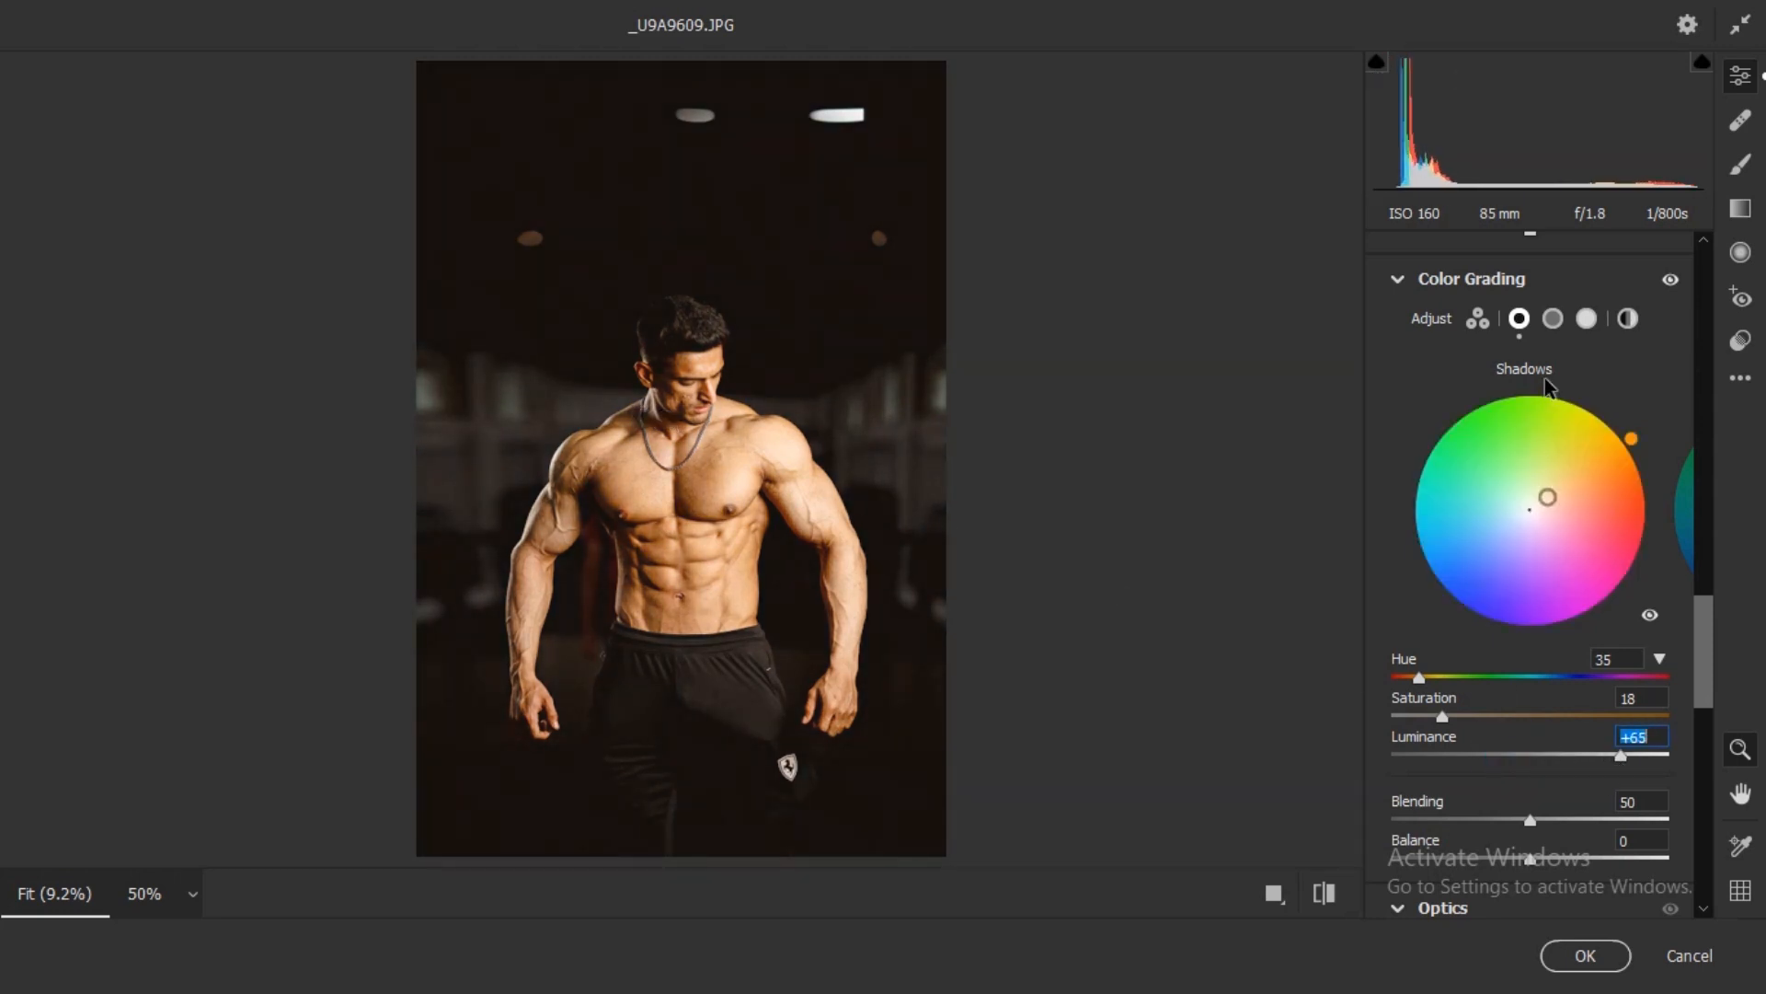
# - Color grade the midtones with hue 232, saturation 13 and luminance -37
pyautogui.click(1553, 320)
pyautogui.moveTo(1493, 756); pyautogui.dragTo(1476, 753)
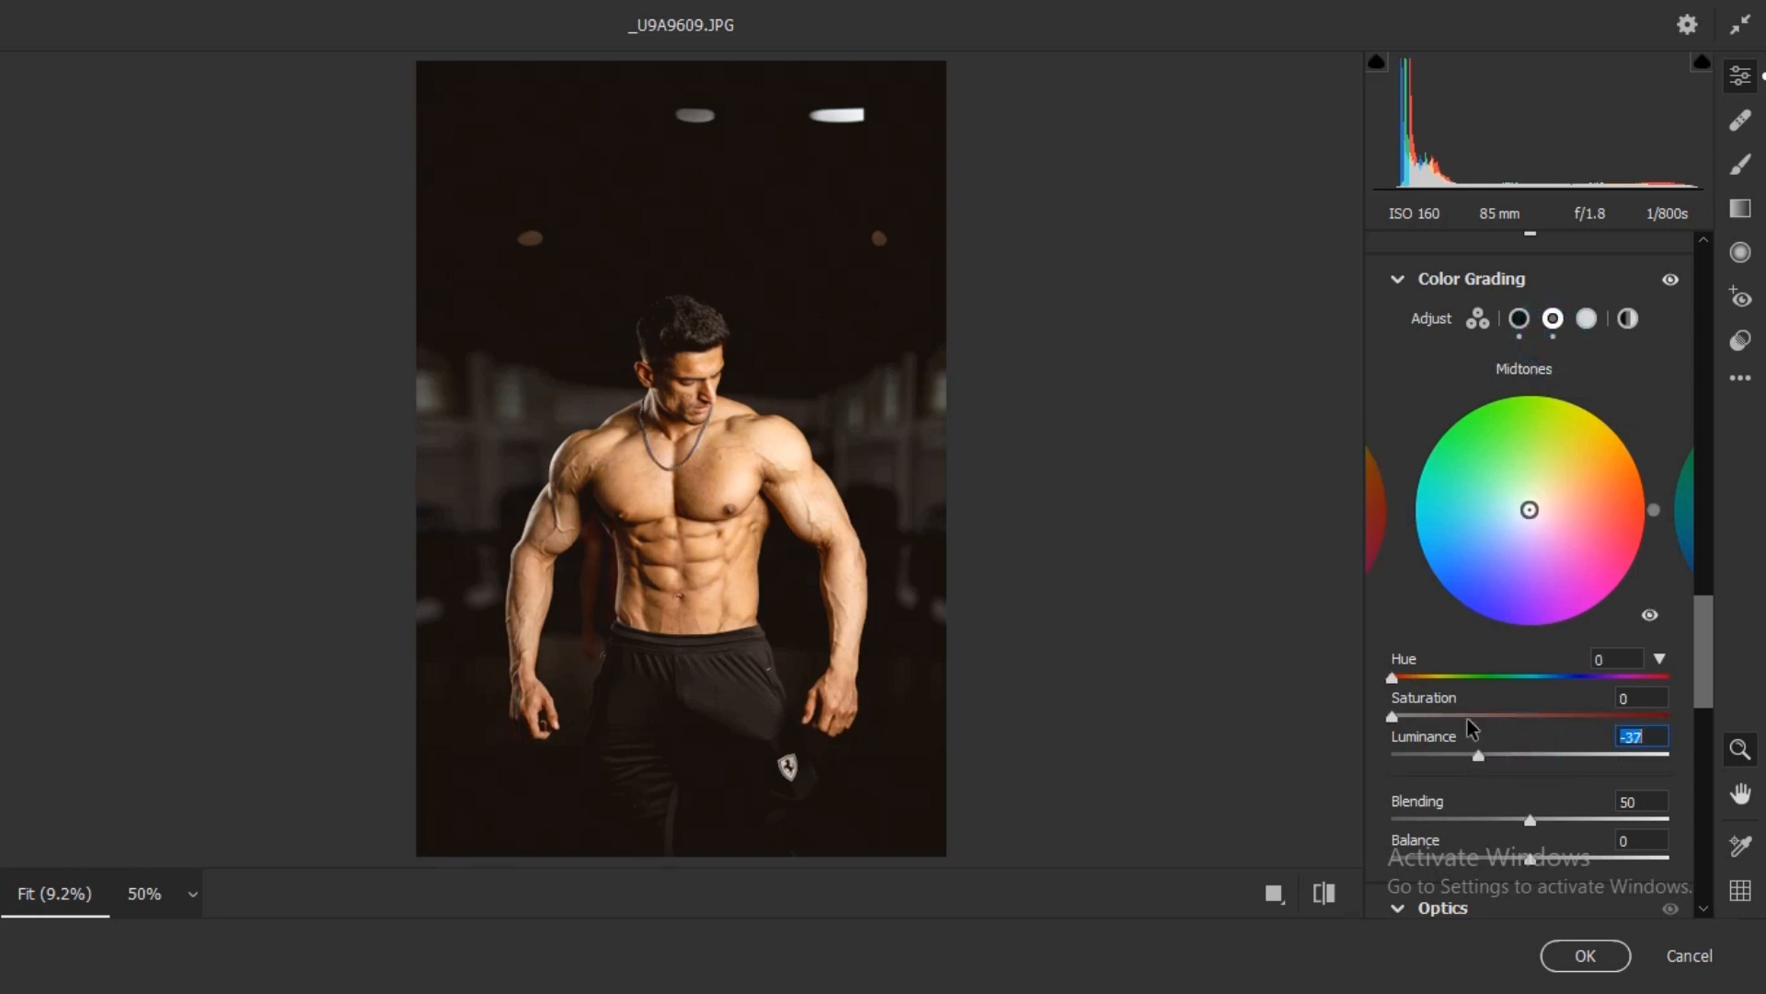
pyautogui.click(1415, 715)
pyautogui.moveTo(1415, 676); pyautogui.dragTo(1570, 701)
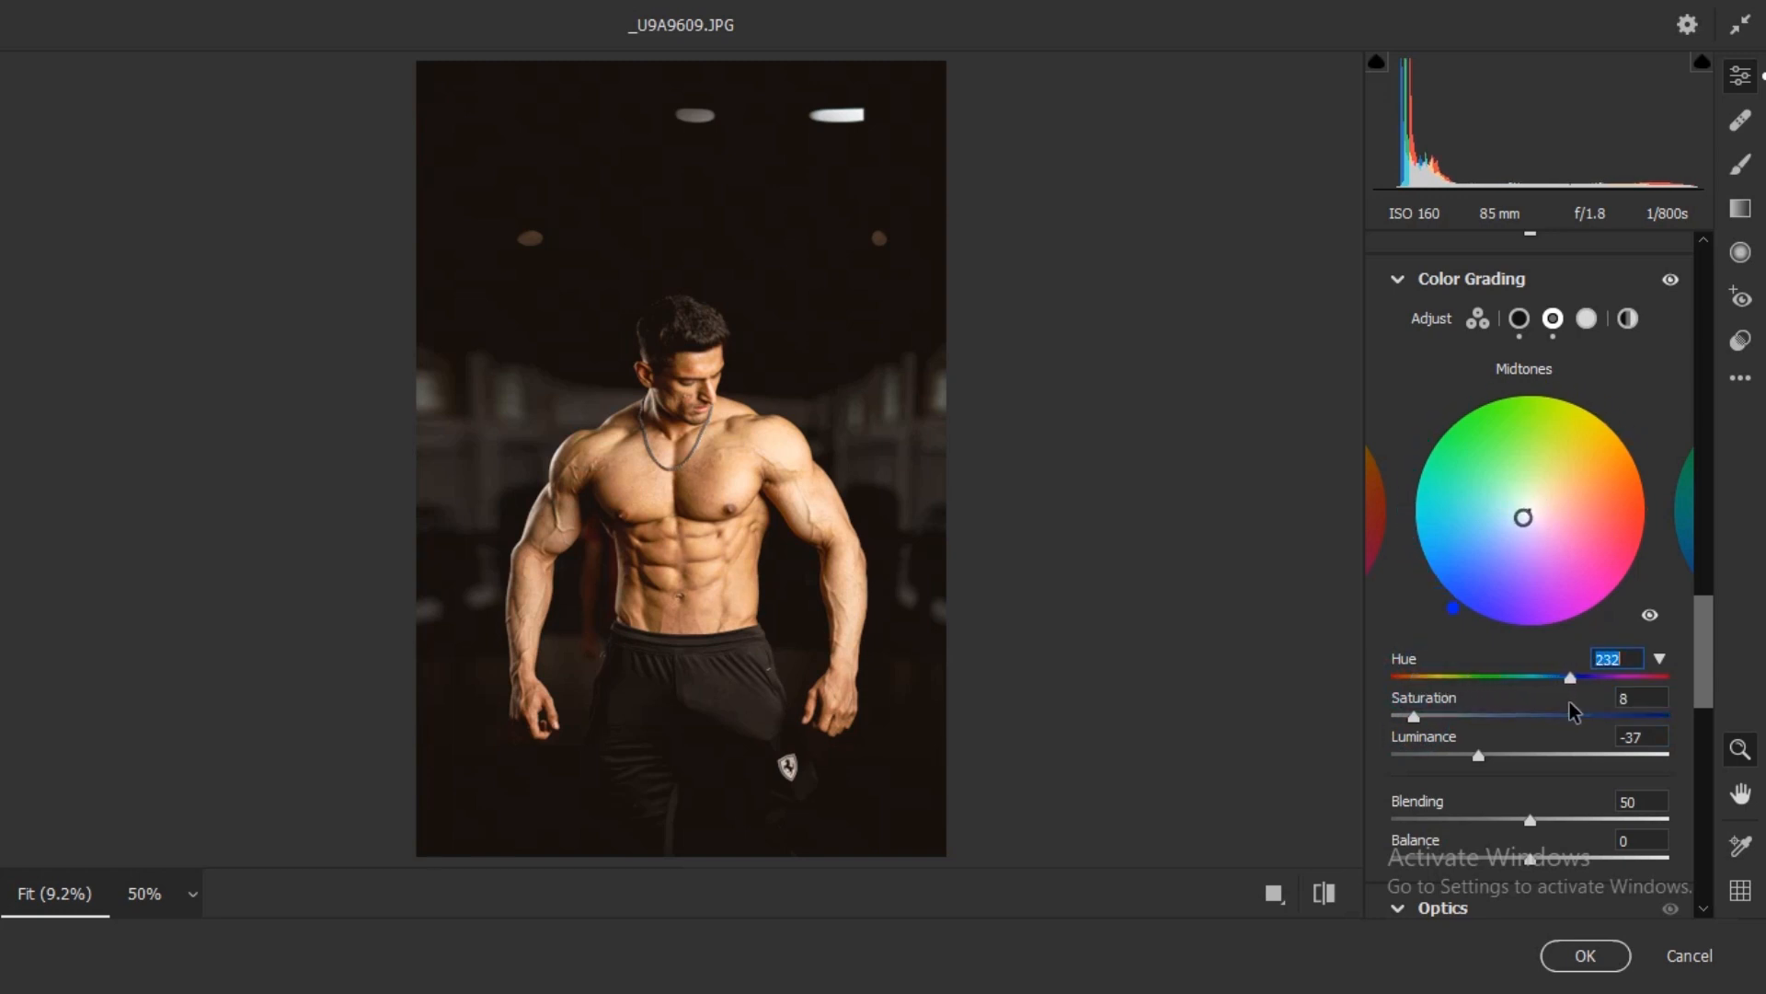
pyautogui.moveTo(1433, 715); pyautogui.dragTo(1427, 717)
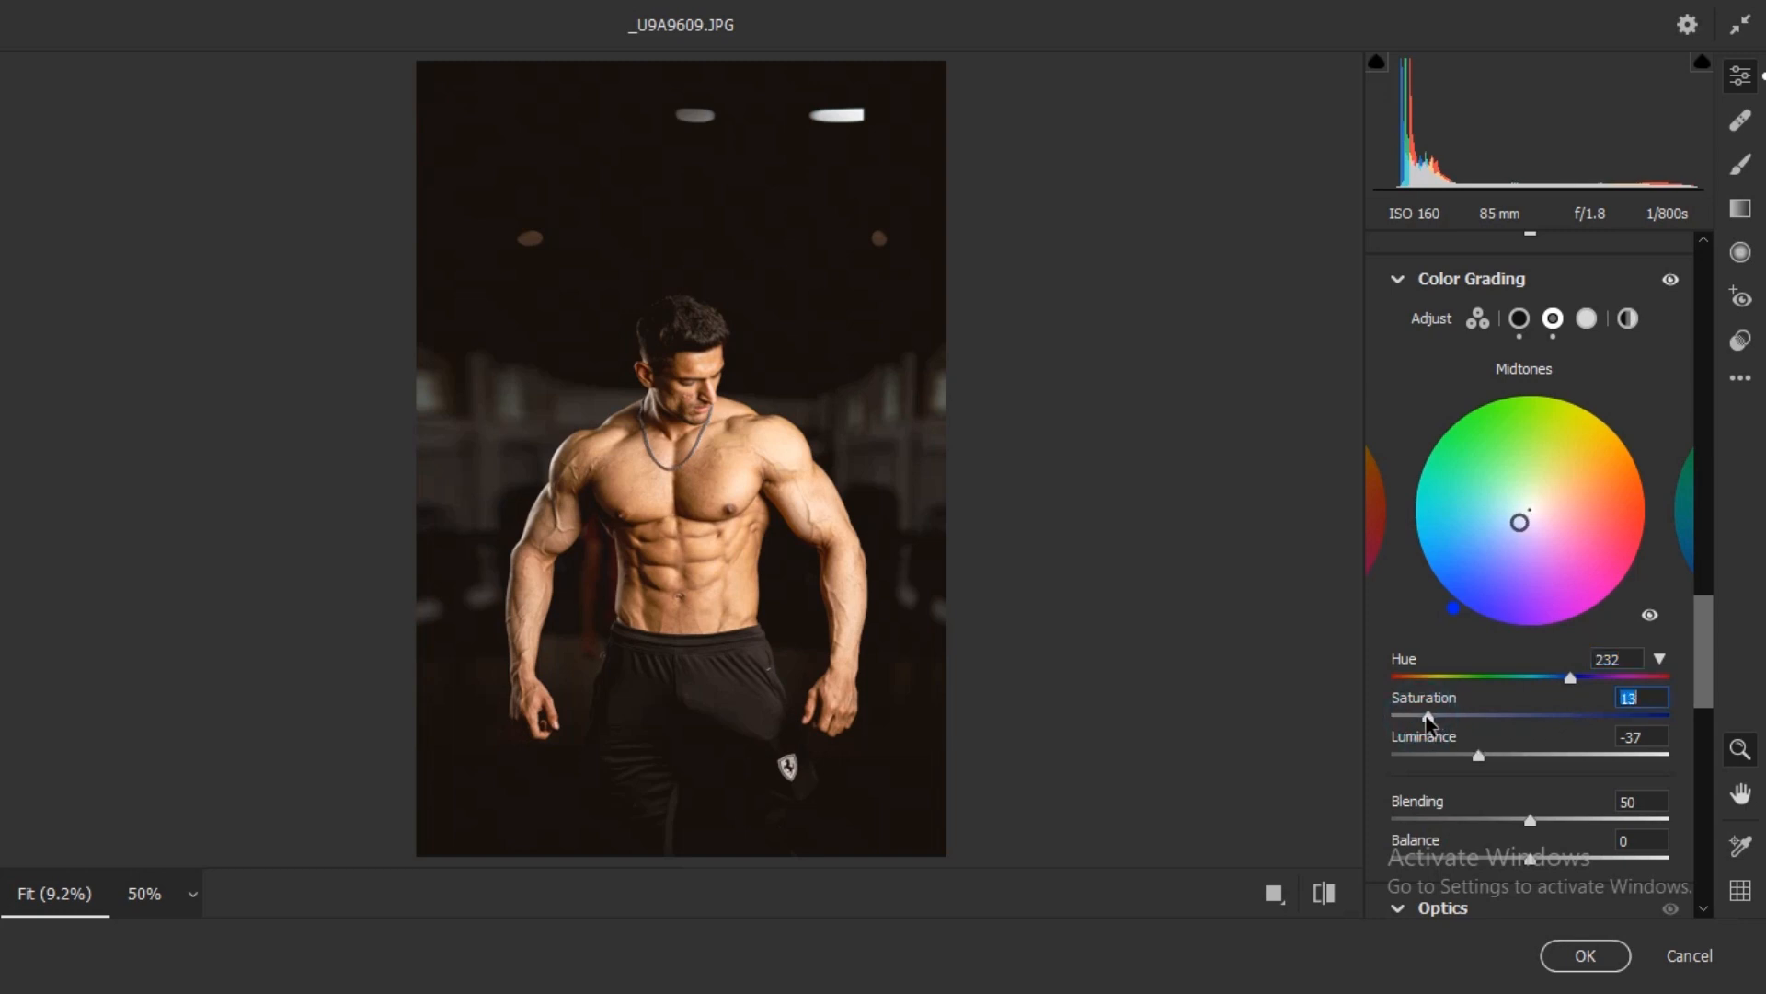
# - Color grade the highlights with hue 232, saturation 9 and luminance -10
pyautogui.click(1587, 318)
pyautogui.moveTo(1571, 760); pyautogui.dragTo(1594, 756)
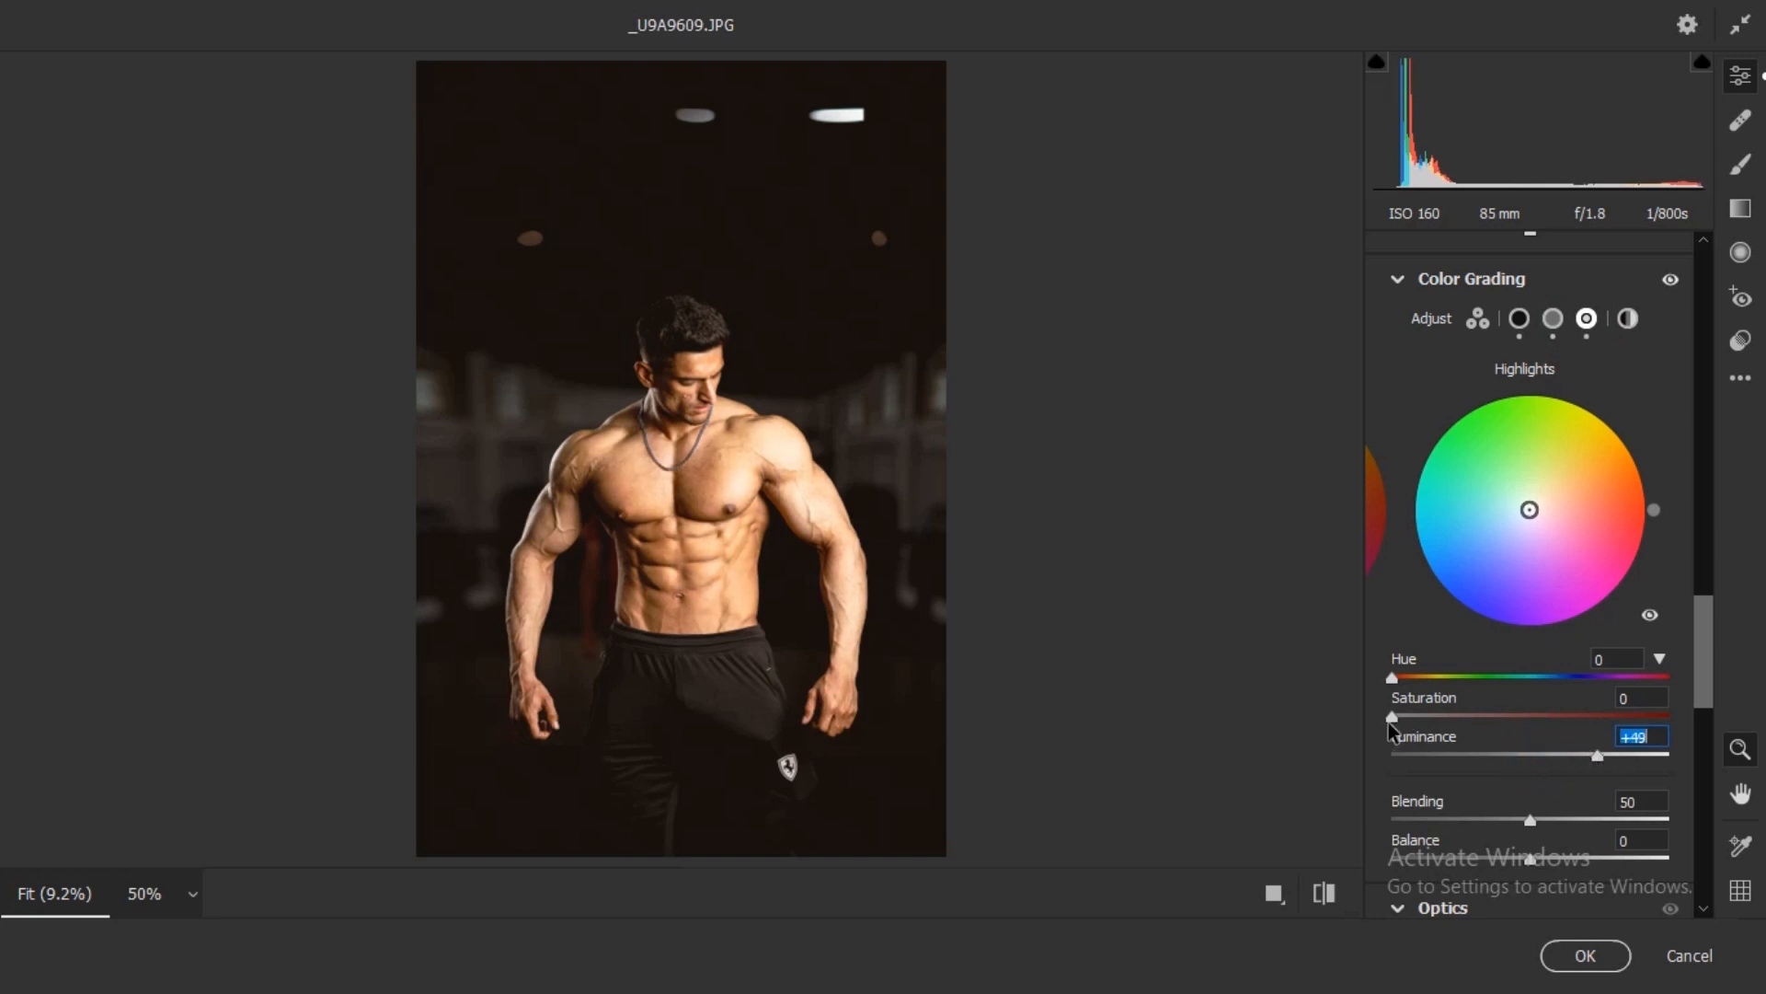
pyautogui.moveTo(1416, 725); pyautogui.dragTo(1591, 822)
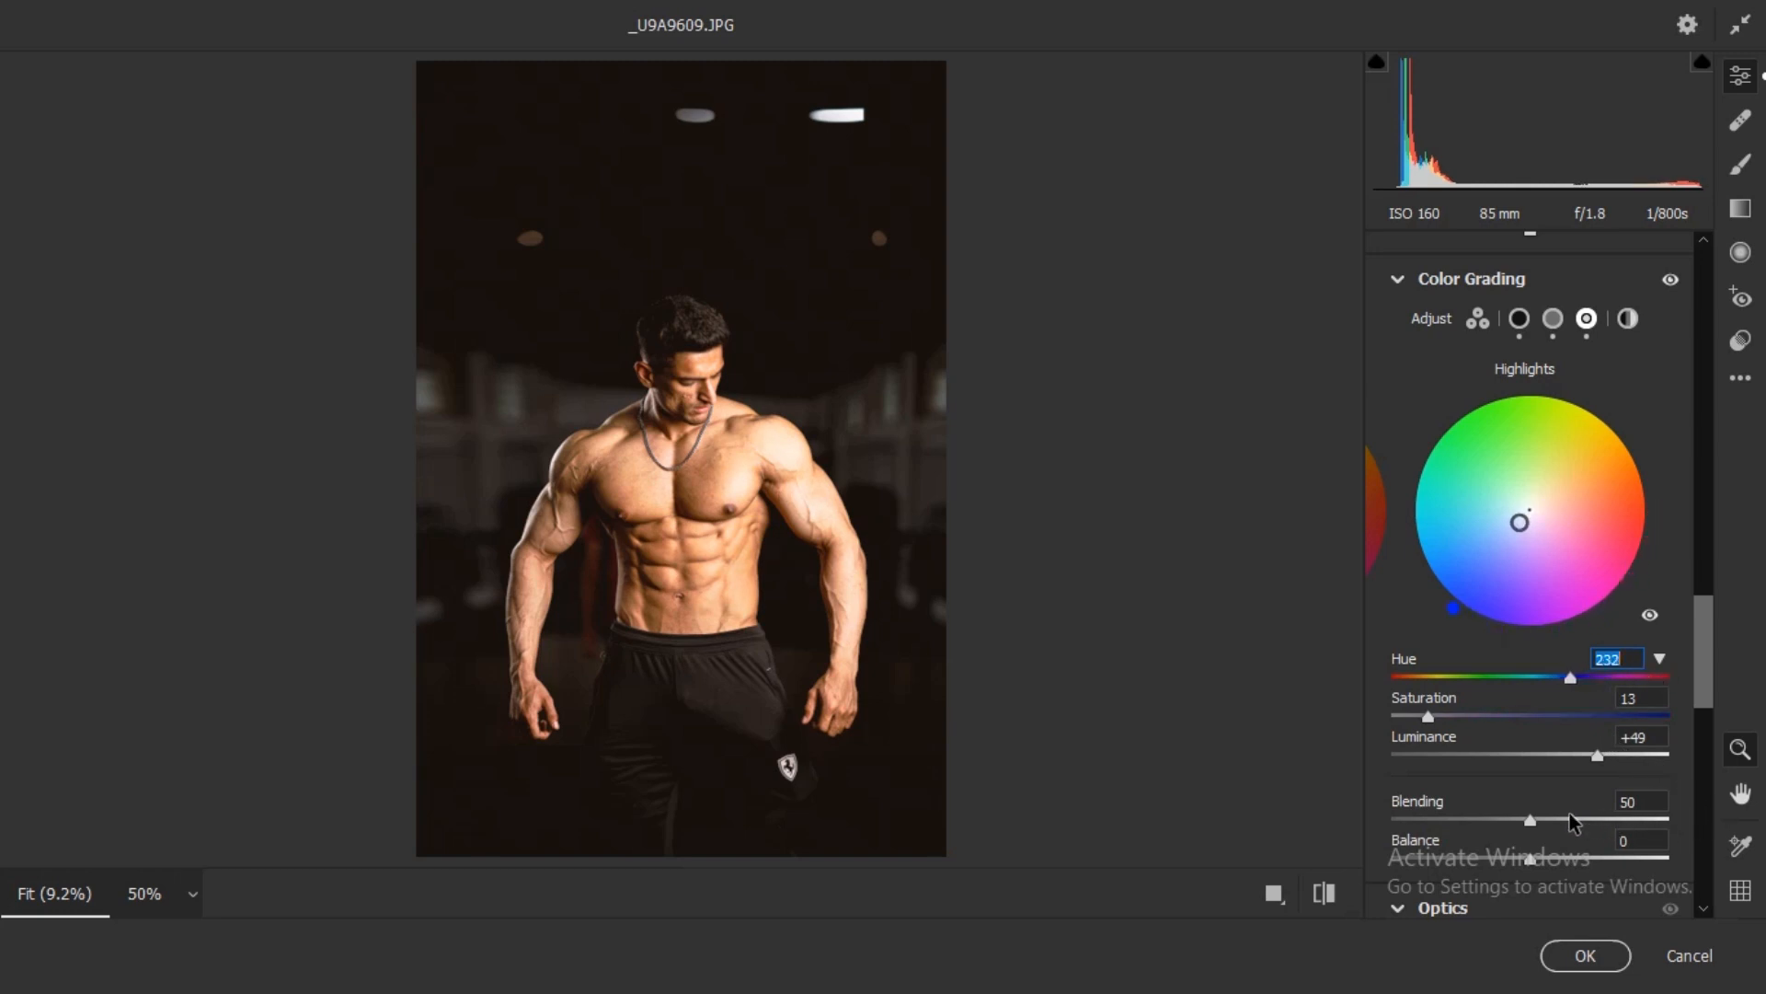
pyautogui.click(1417, 723)
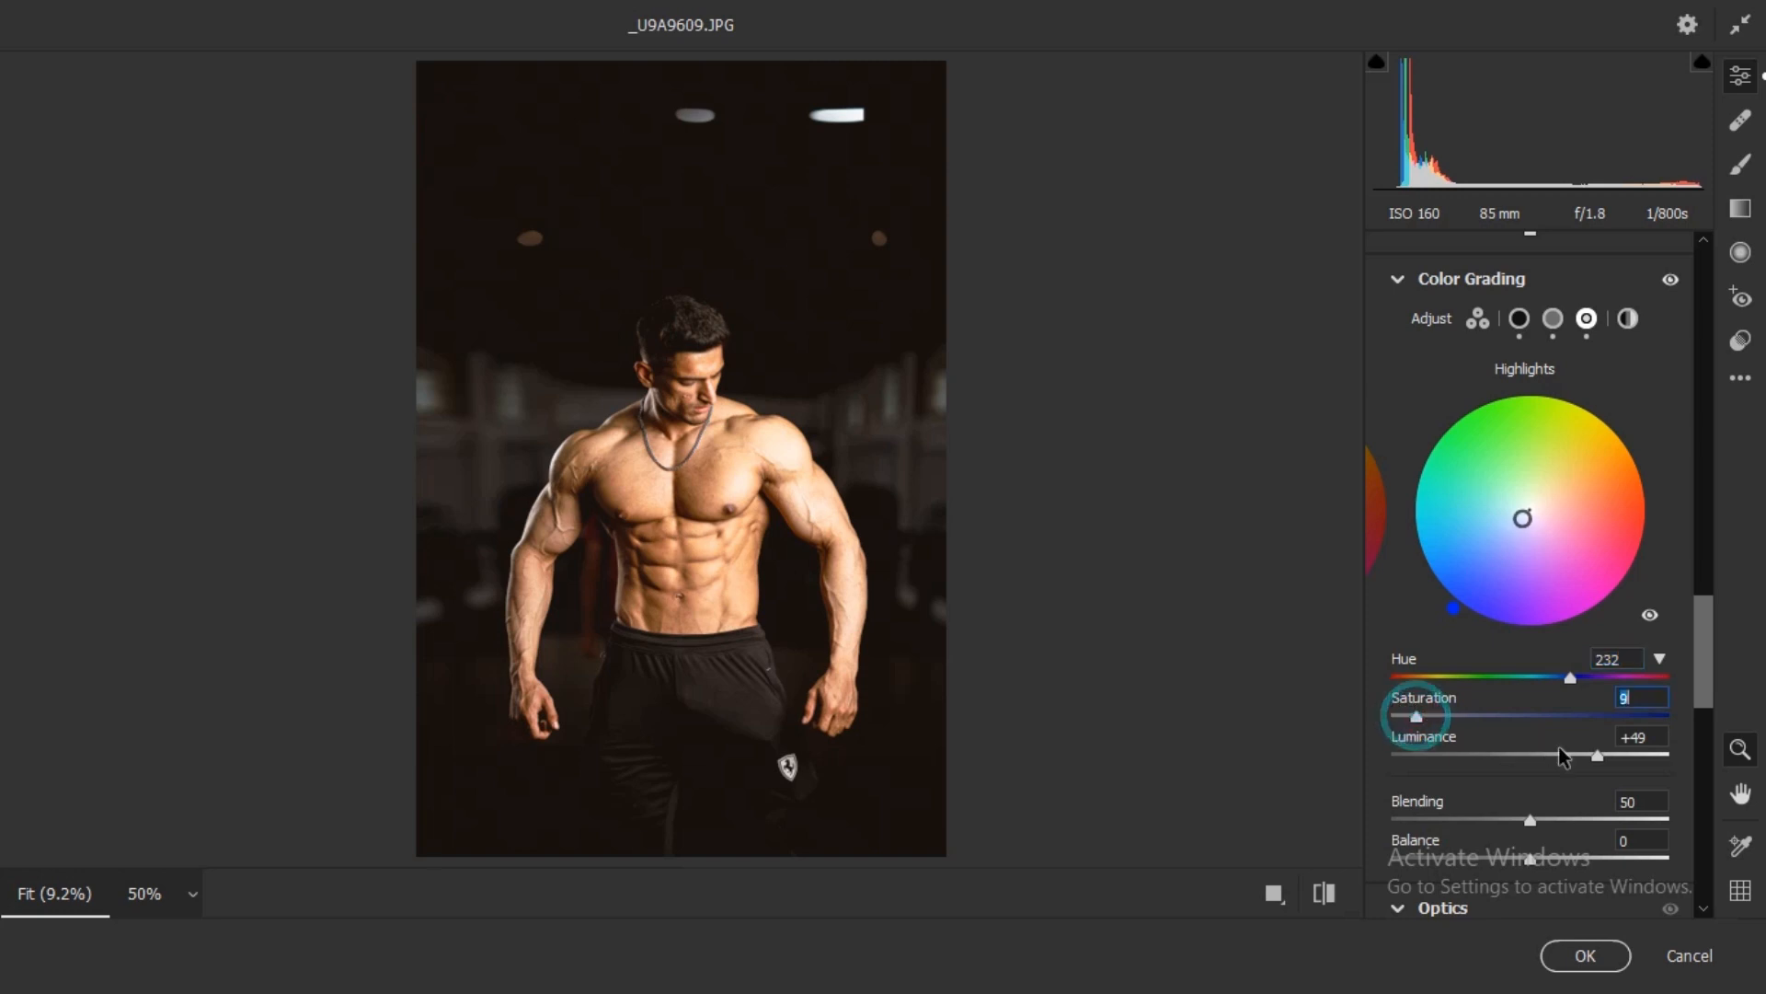
pyautogui.moveTo(1579, 754); pyautogui.dragTo(1521, 750)
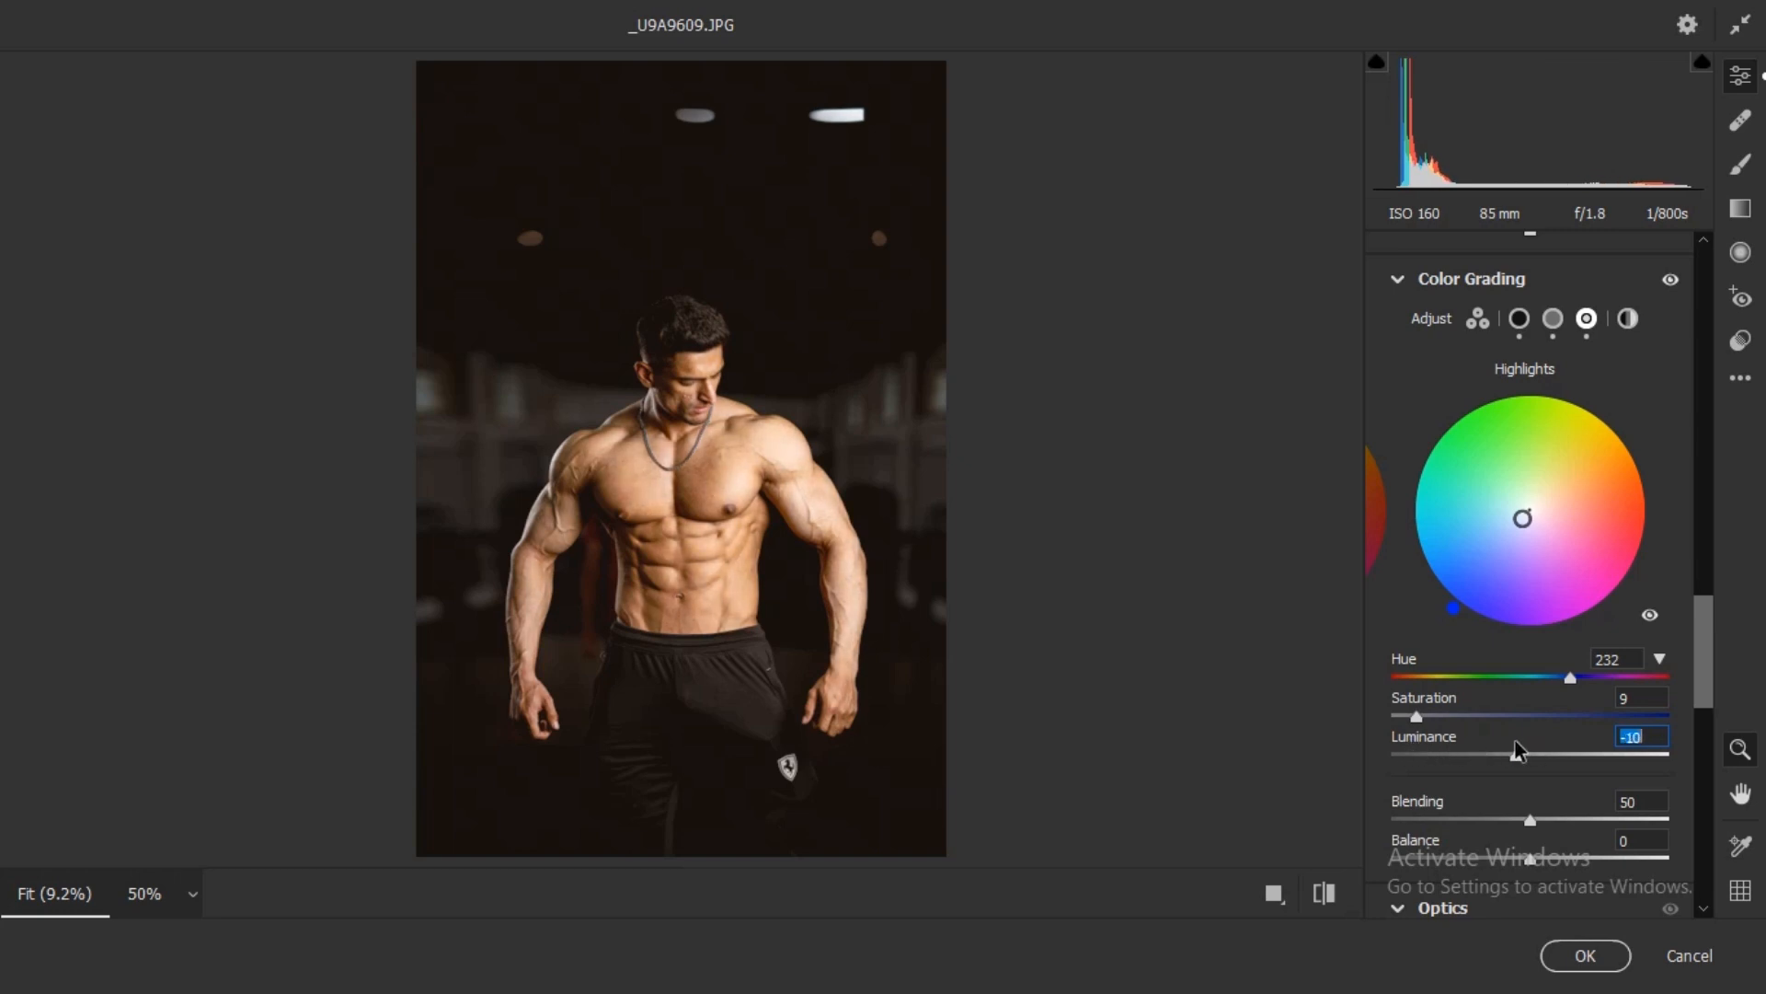
pyautogui.click(718, 490)
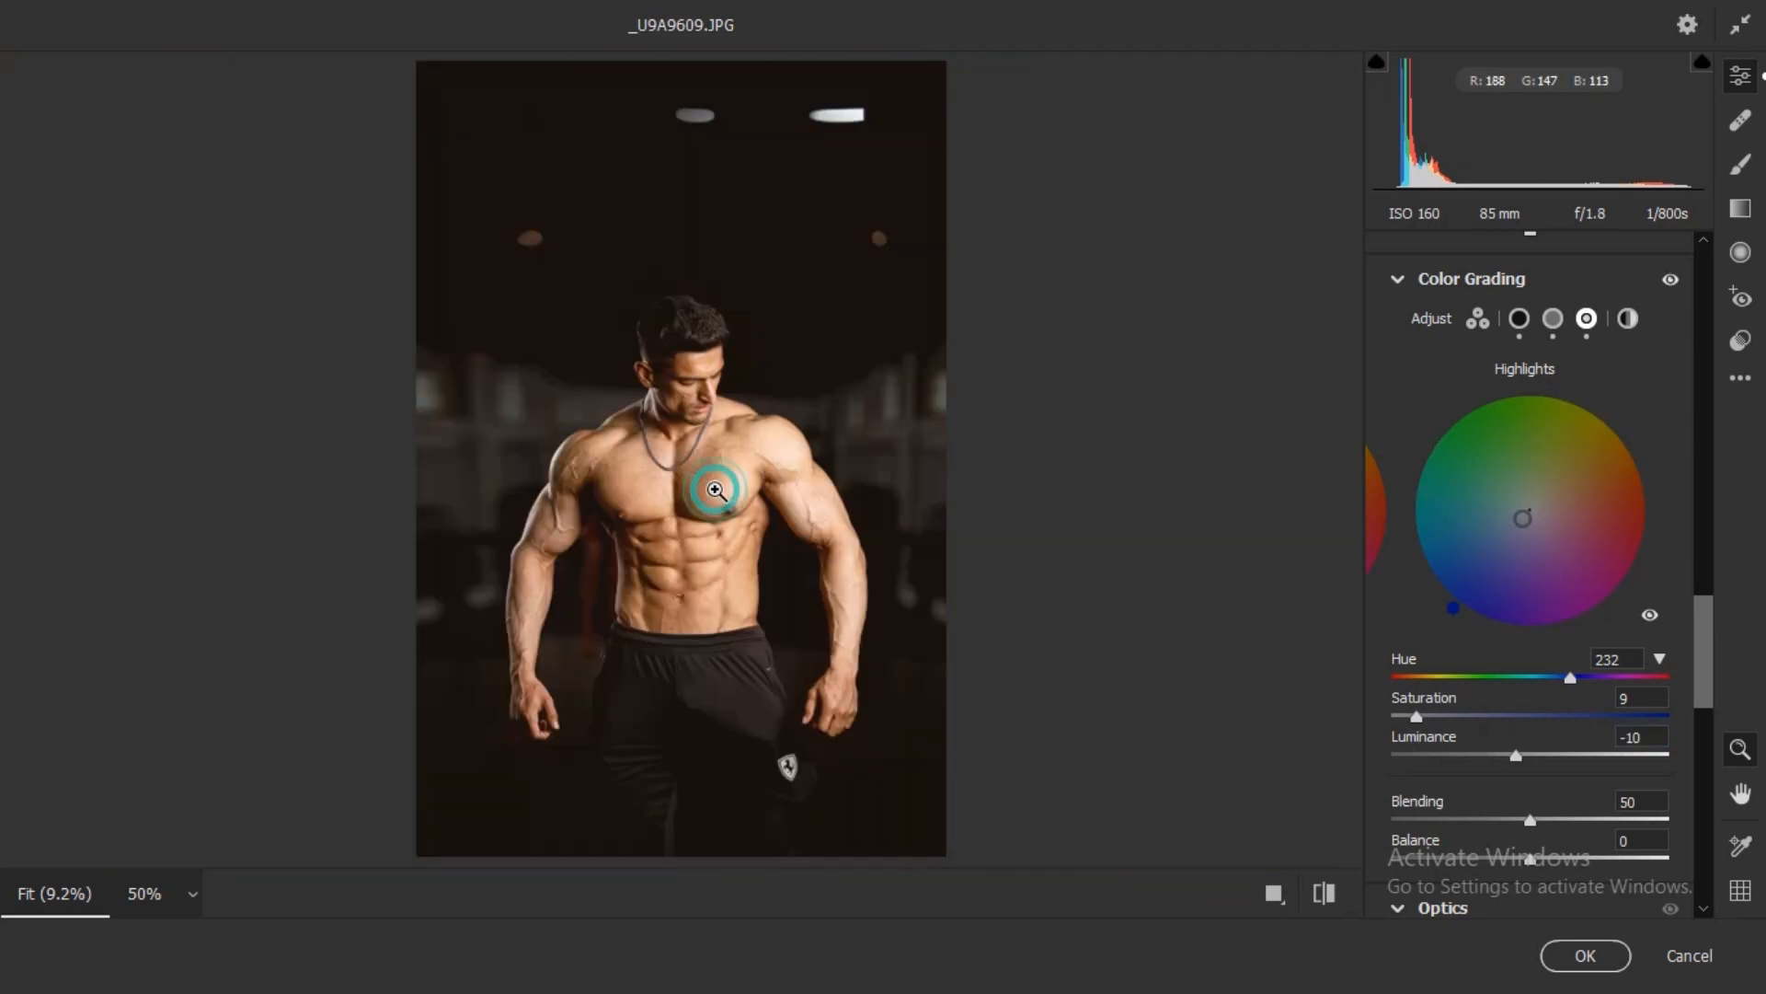
# - Apply a global color grade with hue 175, saturation 6 and luminance +3
pyautogui.click(1627, 324)
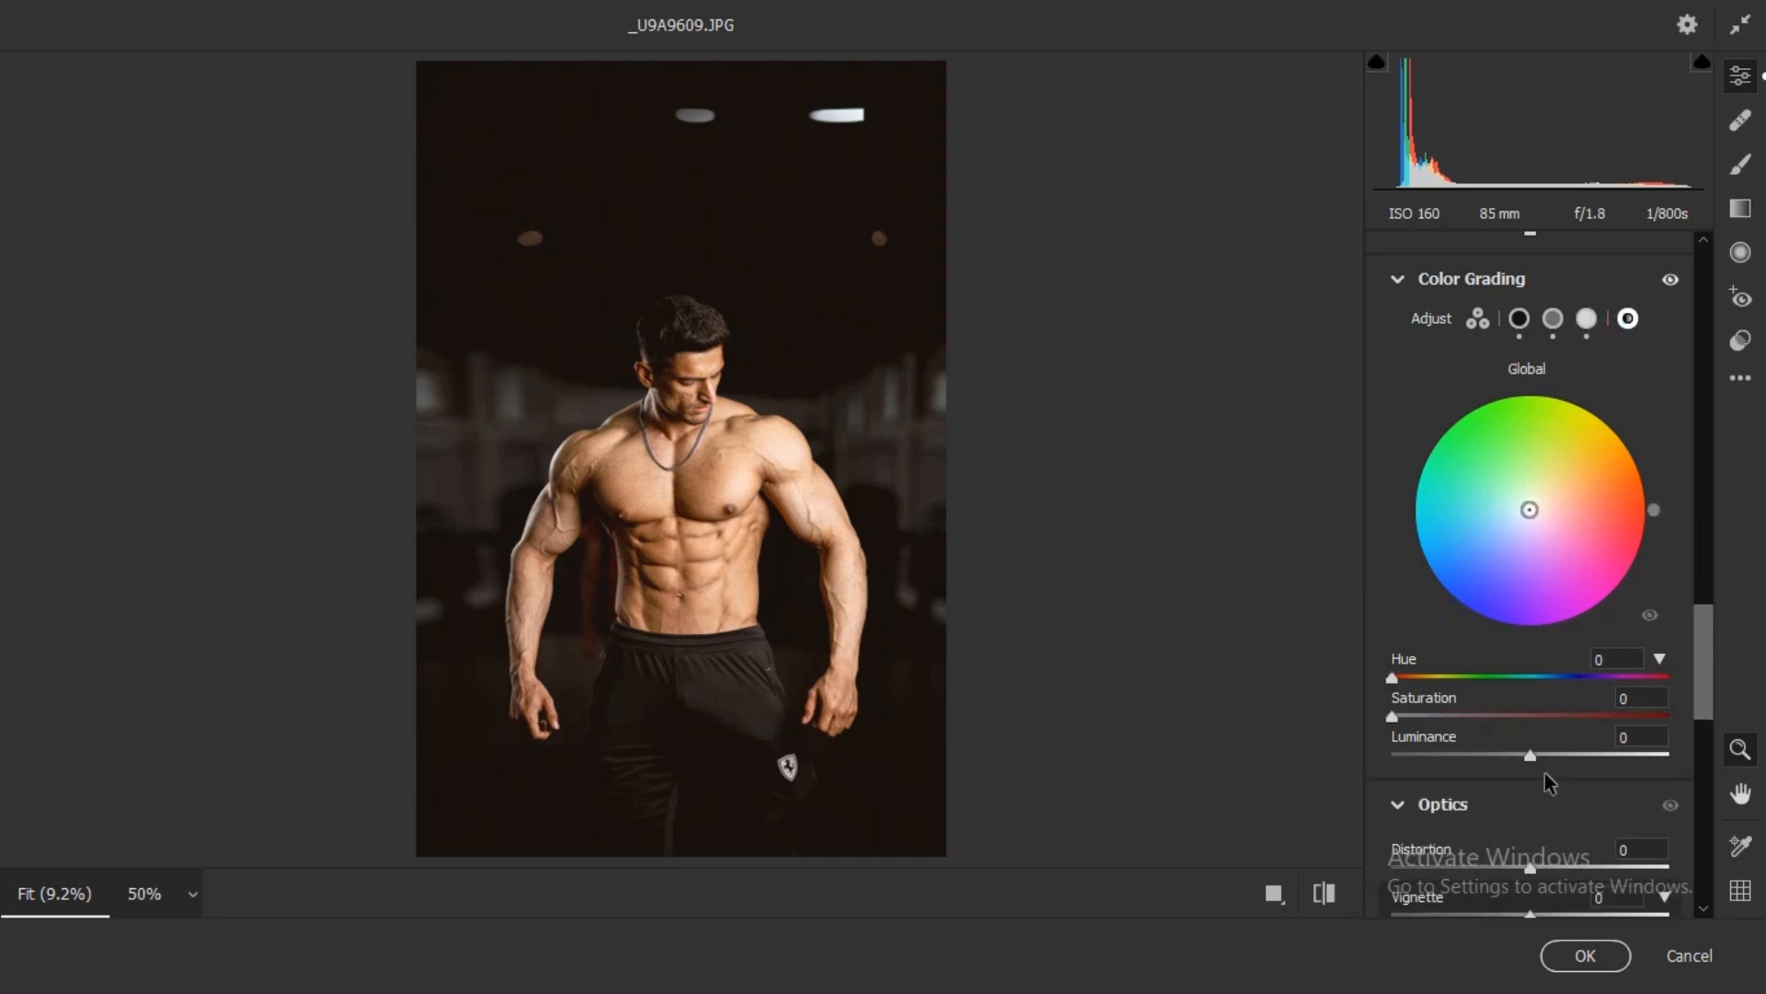
pyautogui.moveTo(1535, 756); pyautogui.dragTo(1577, 761)
pyautogui.click(1410, 717)
pyautogui.moveTo(1394, 679); pyautogui.dragTo(1524, 692)
pyautogui.click(1408, 716)
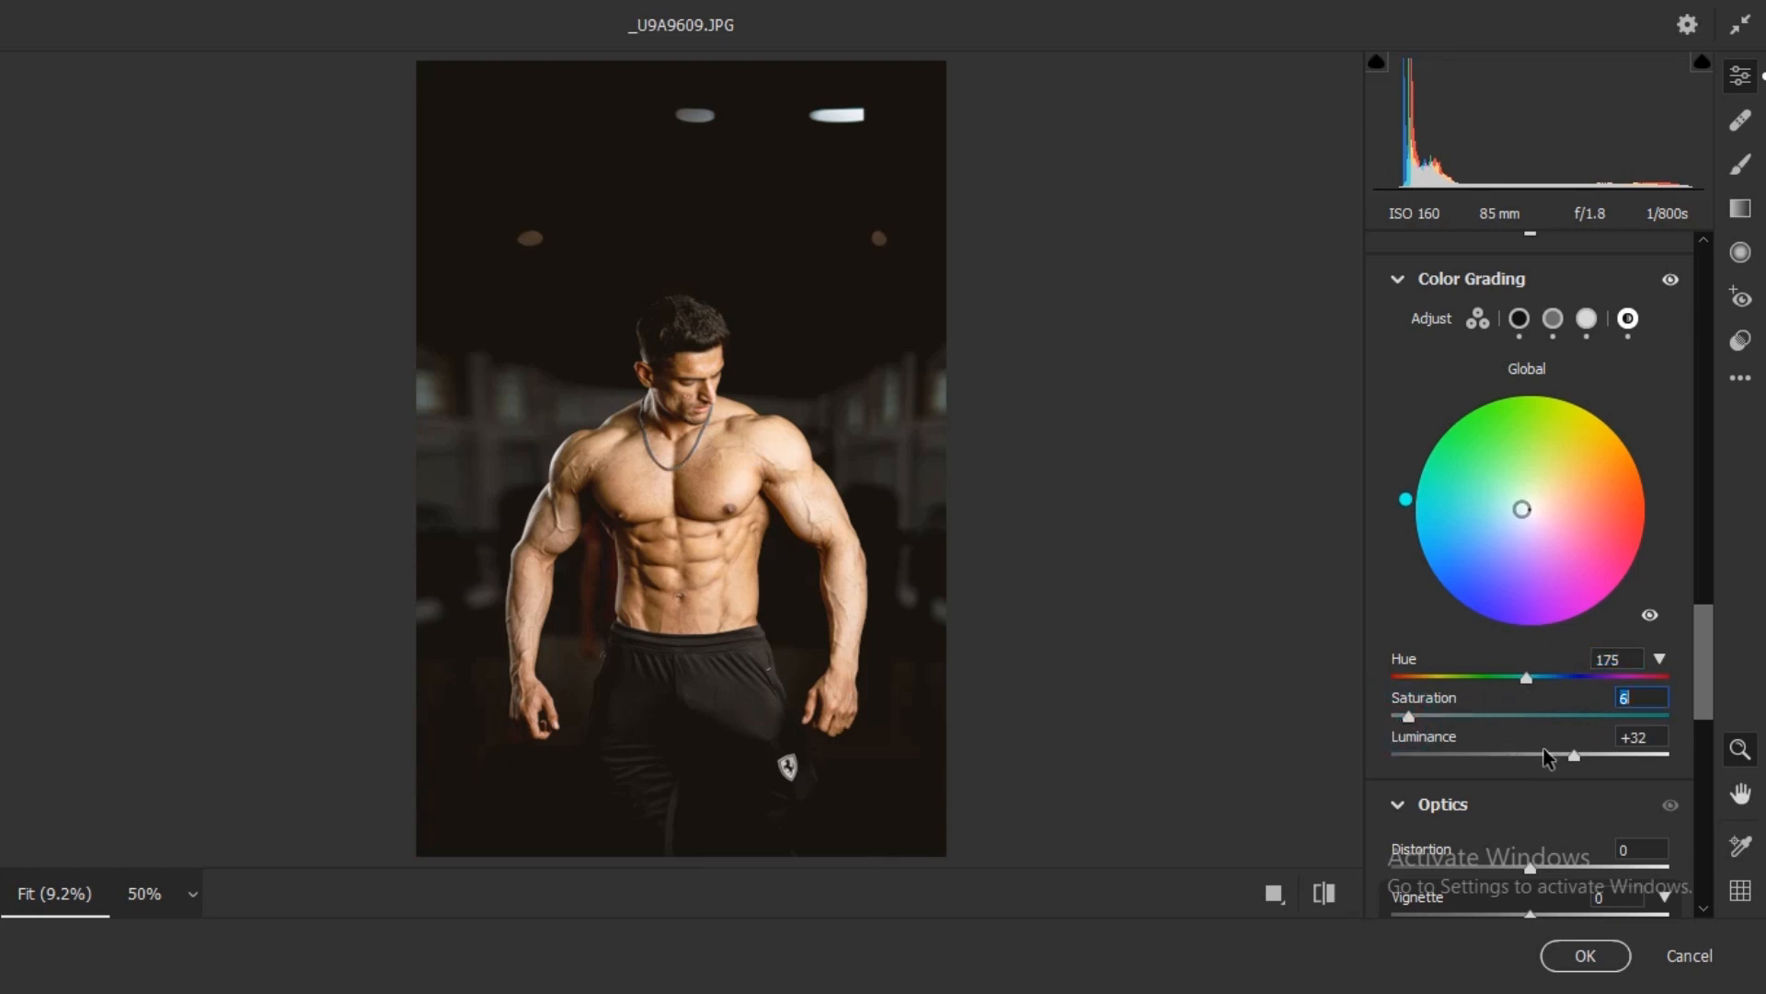
pyautogui.moveTo(1552, 759); pyautogui.dragTo(1534, 757)
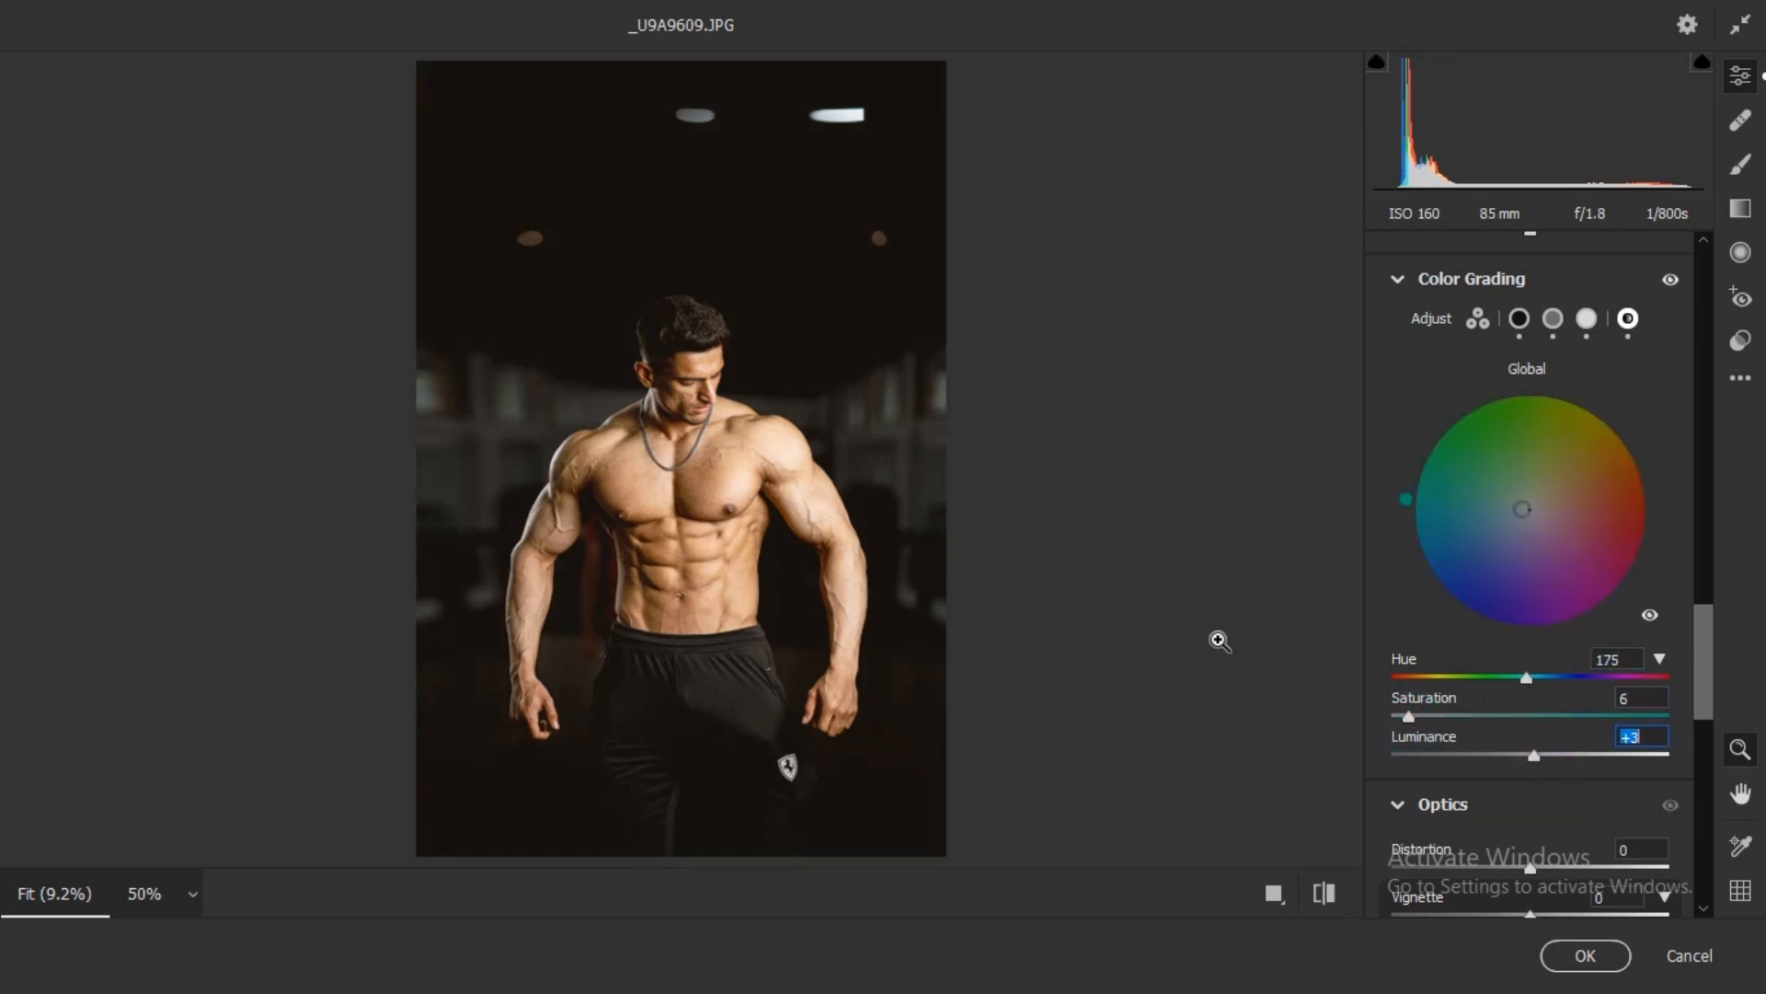
# - Compare the photo before and after the edits and set the global color grade's luminance to -14
pyautogui.click(1325, 893)
pyautogui.click(1325, 893)
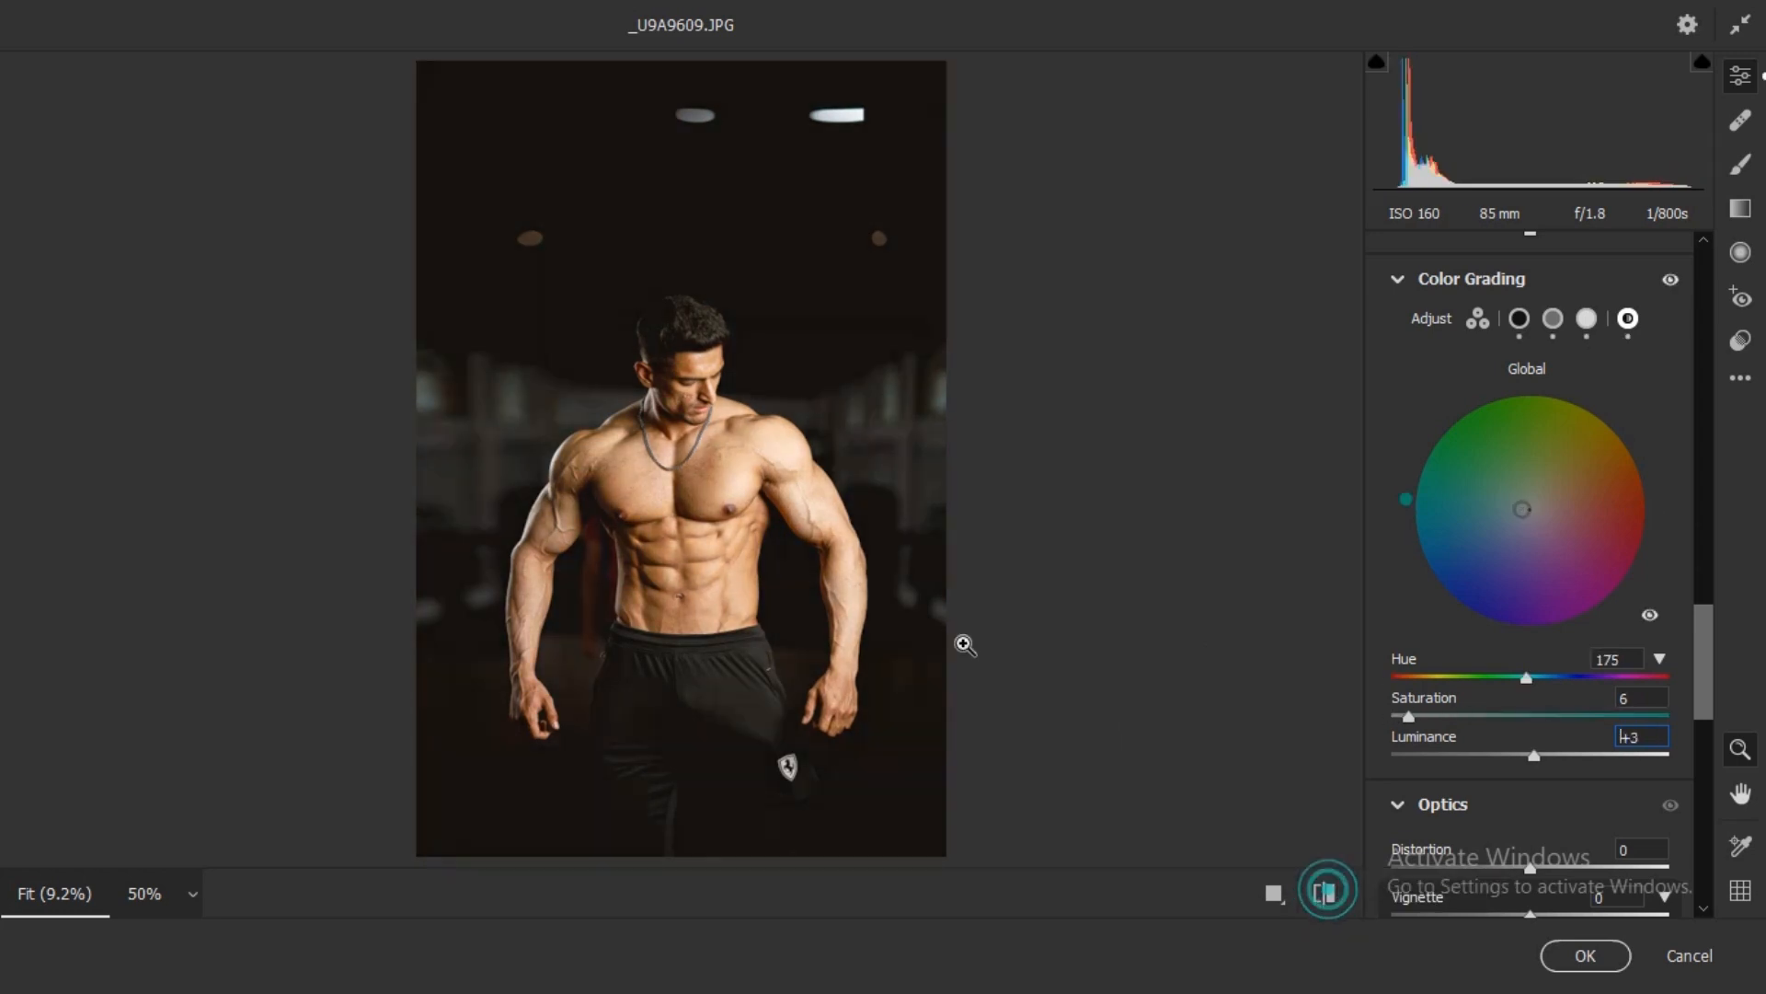
pyautogui.click(683, 422)
pyautogui.scroll(3, 810, 573)
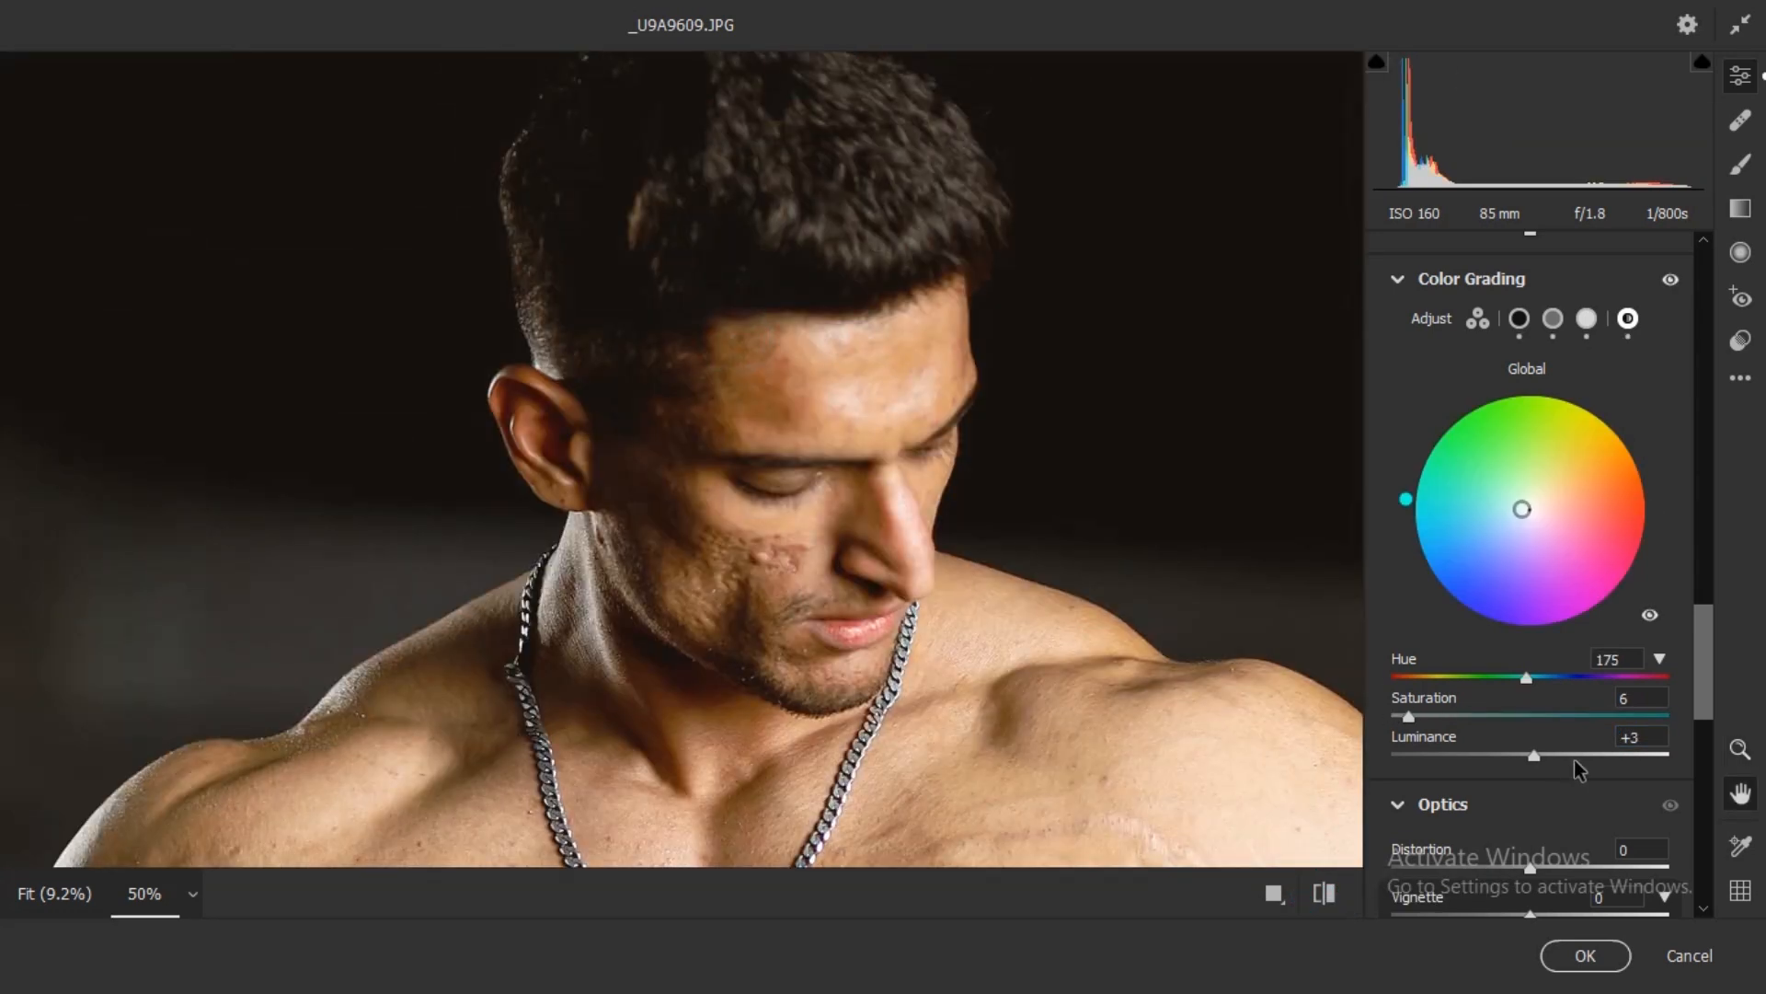
pyautogui.click(1520, 737)
pyautogui.write('-14')
pyautogui.press('Return')
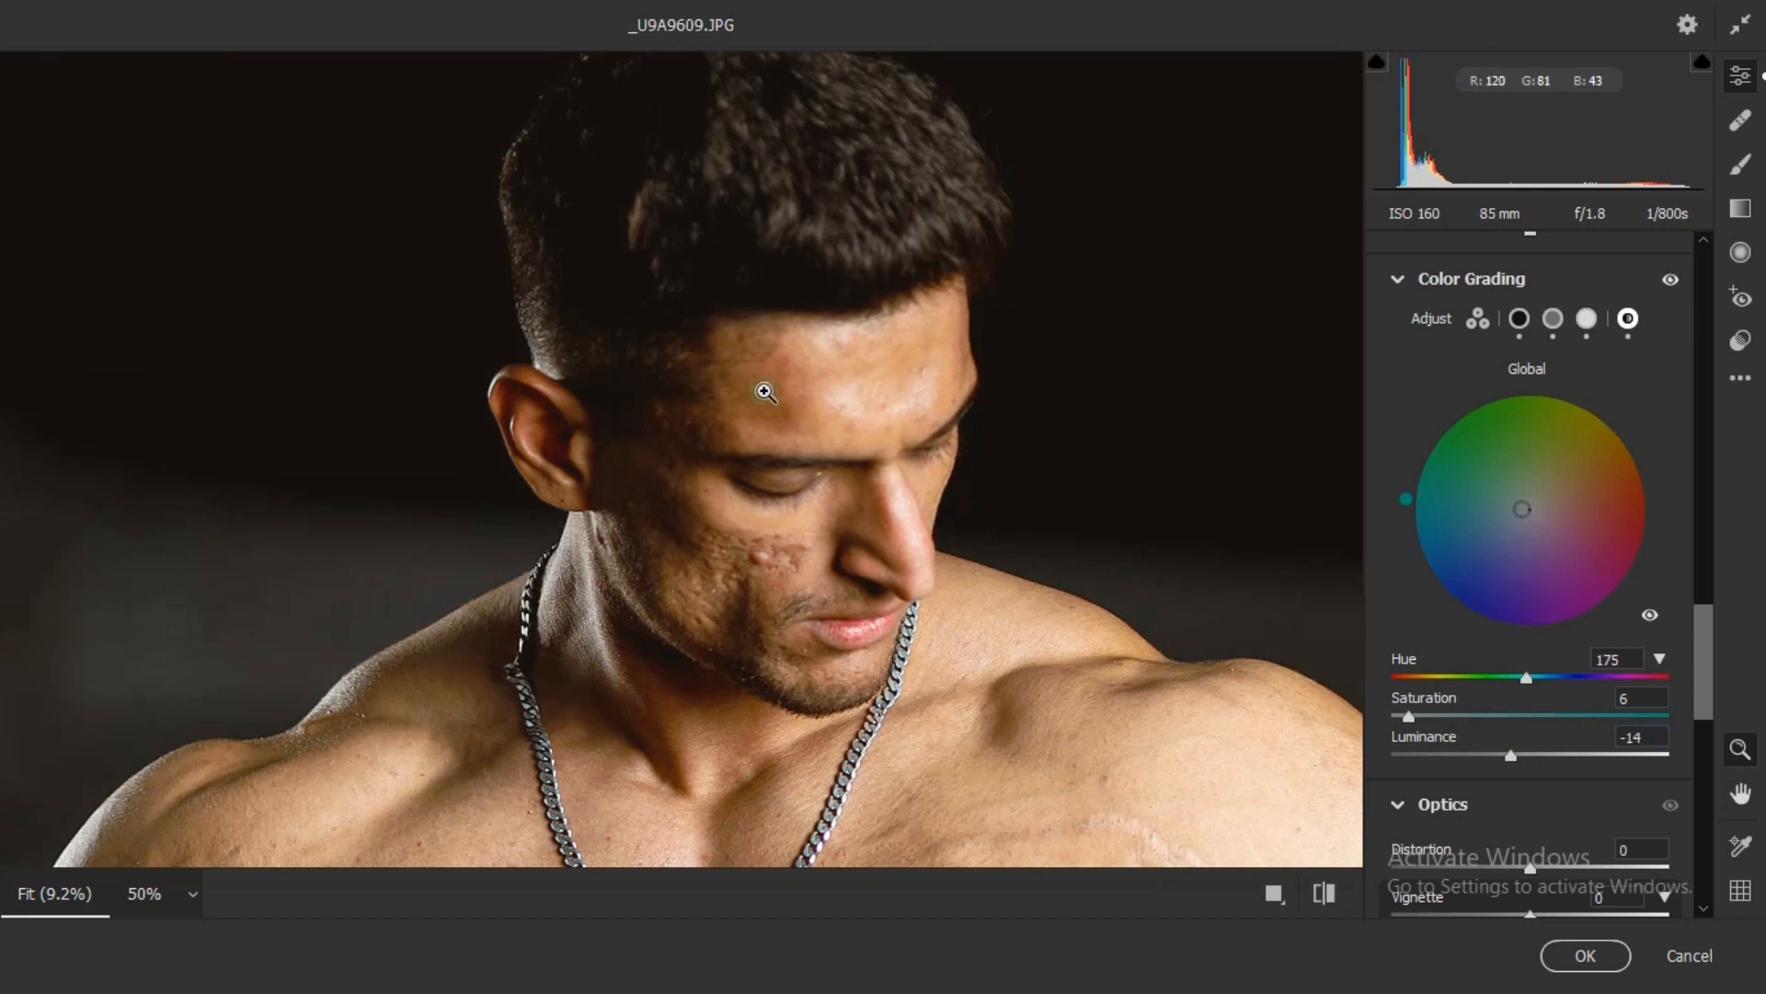
# - Set the Oranges saturation in the Color Mixer to -7, checking the skin tones against the original photo
pyautogui.hotkey('ctrl', '0')
pyautogui.scroll(5, 1542, 411)
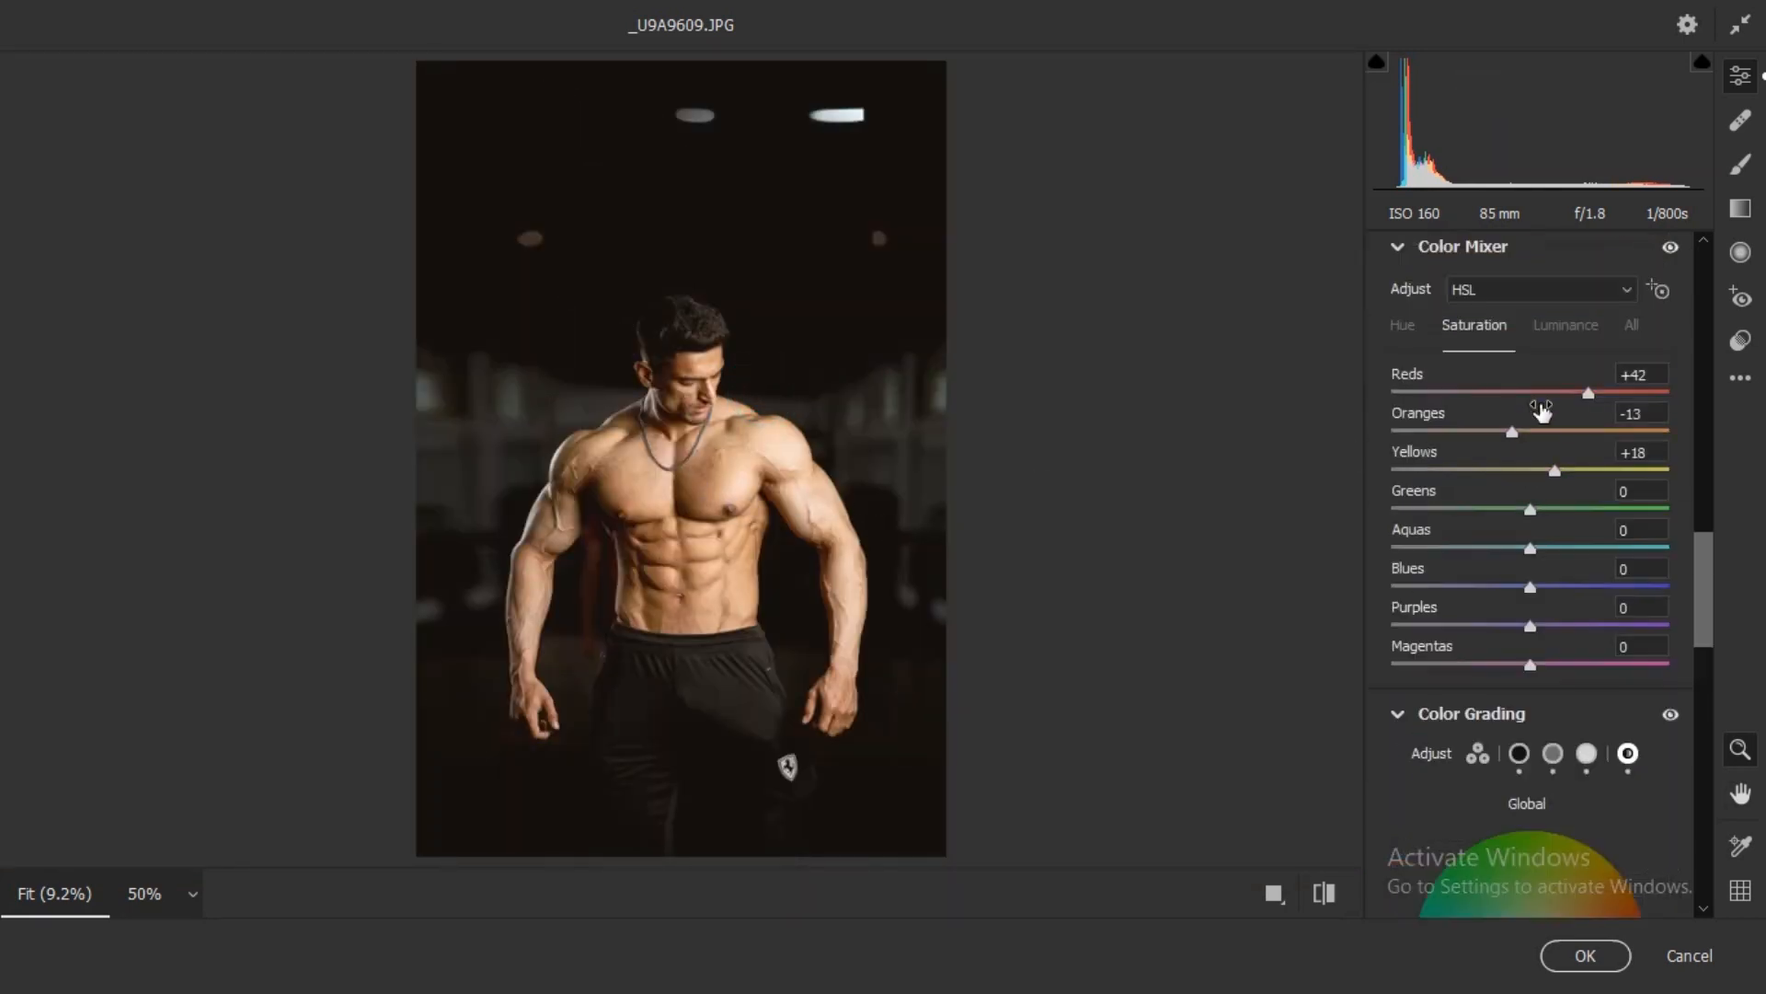
pyautogui.moveTo(1508, 420); pyautogui.dragTo(1524, 424)
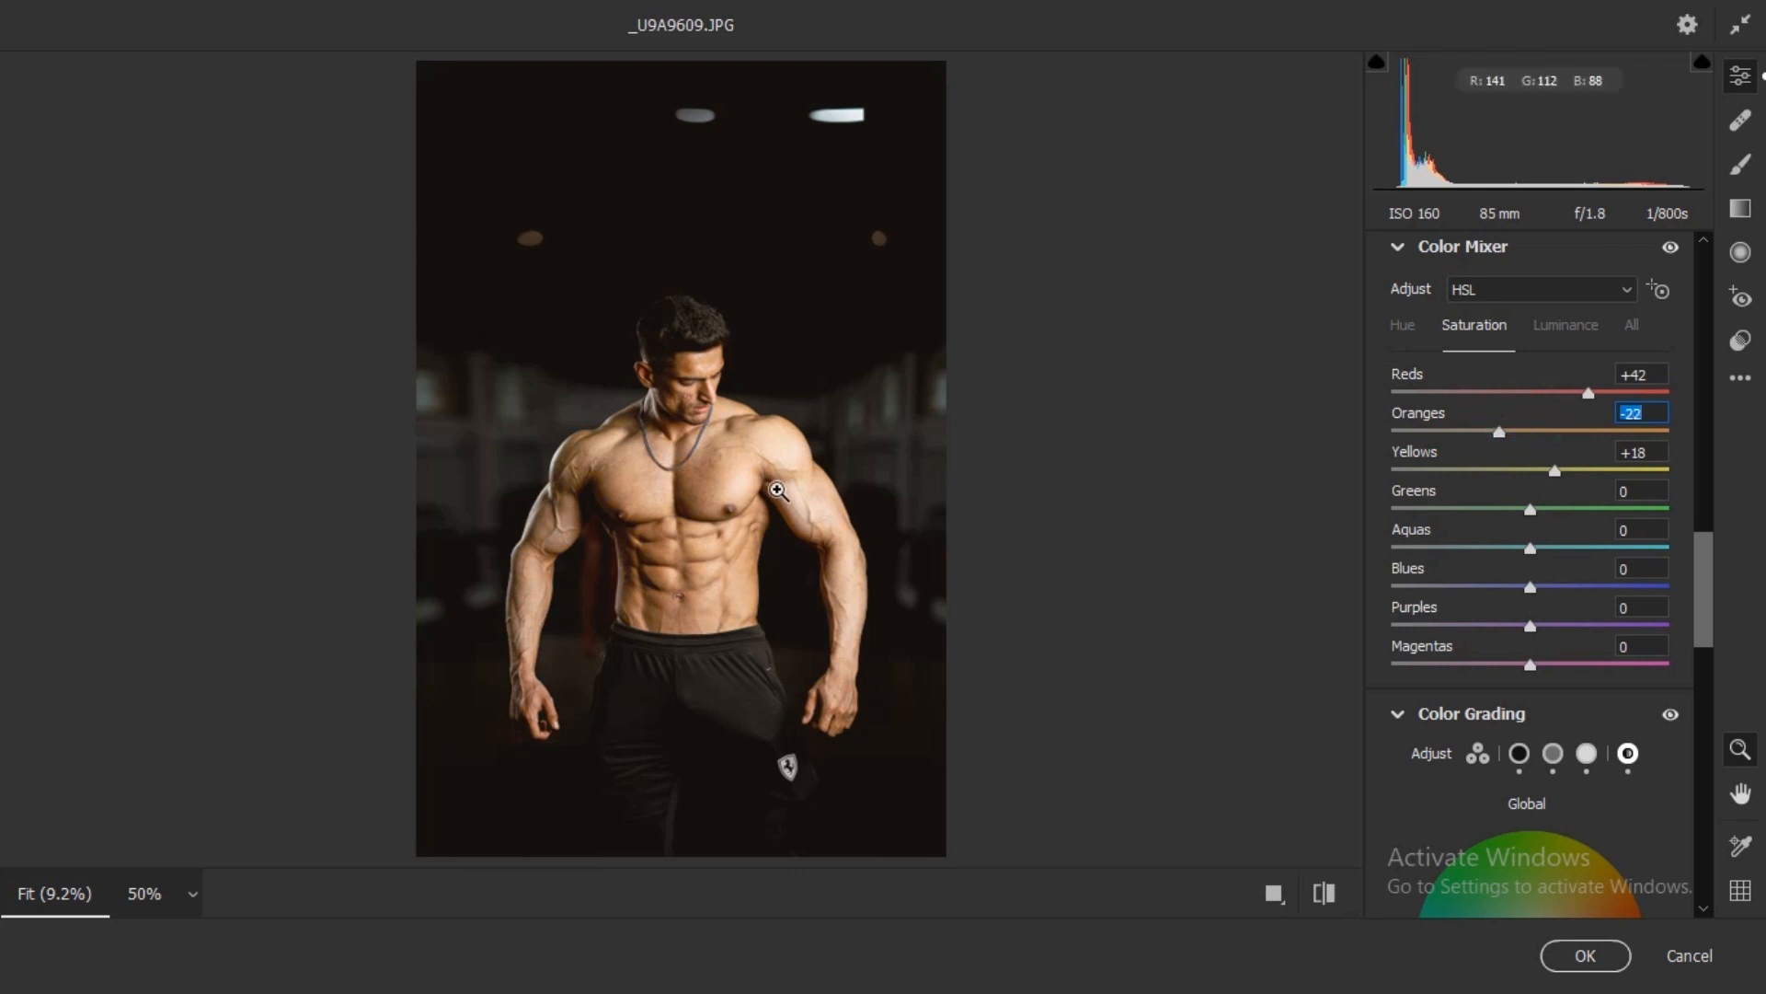
pyautogui.click(1324, 894)
pyautogui.click(1324, 897)
pyautogui.click(1325, 897)
pyautogui.click(1325, 897)
pyautogui.click(683, 378)
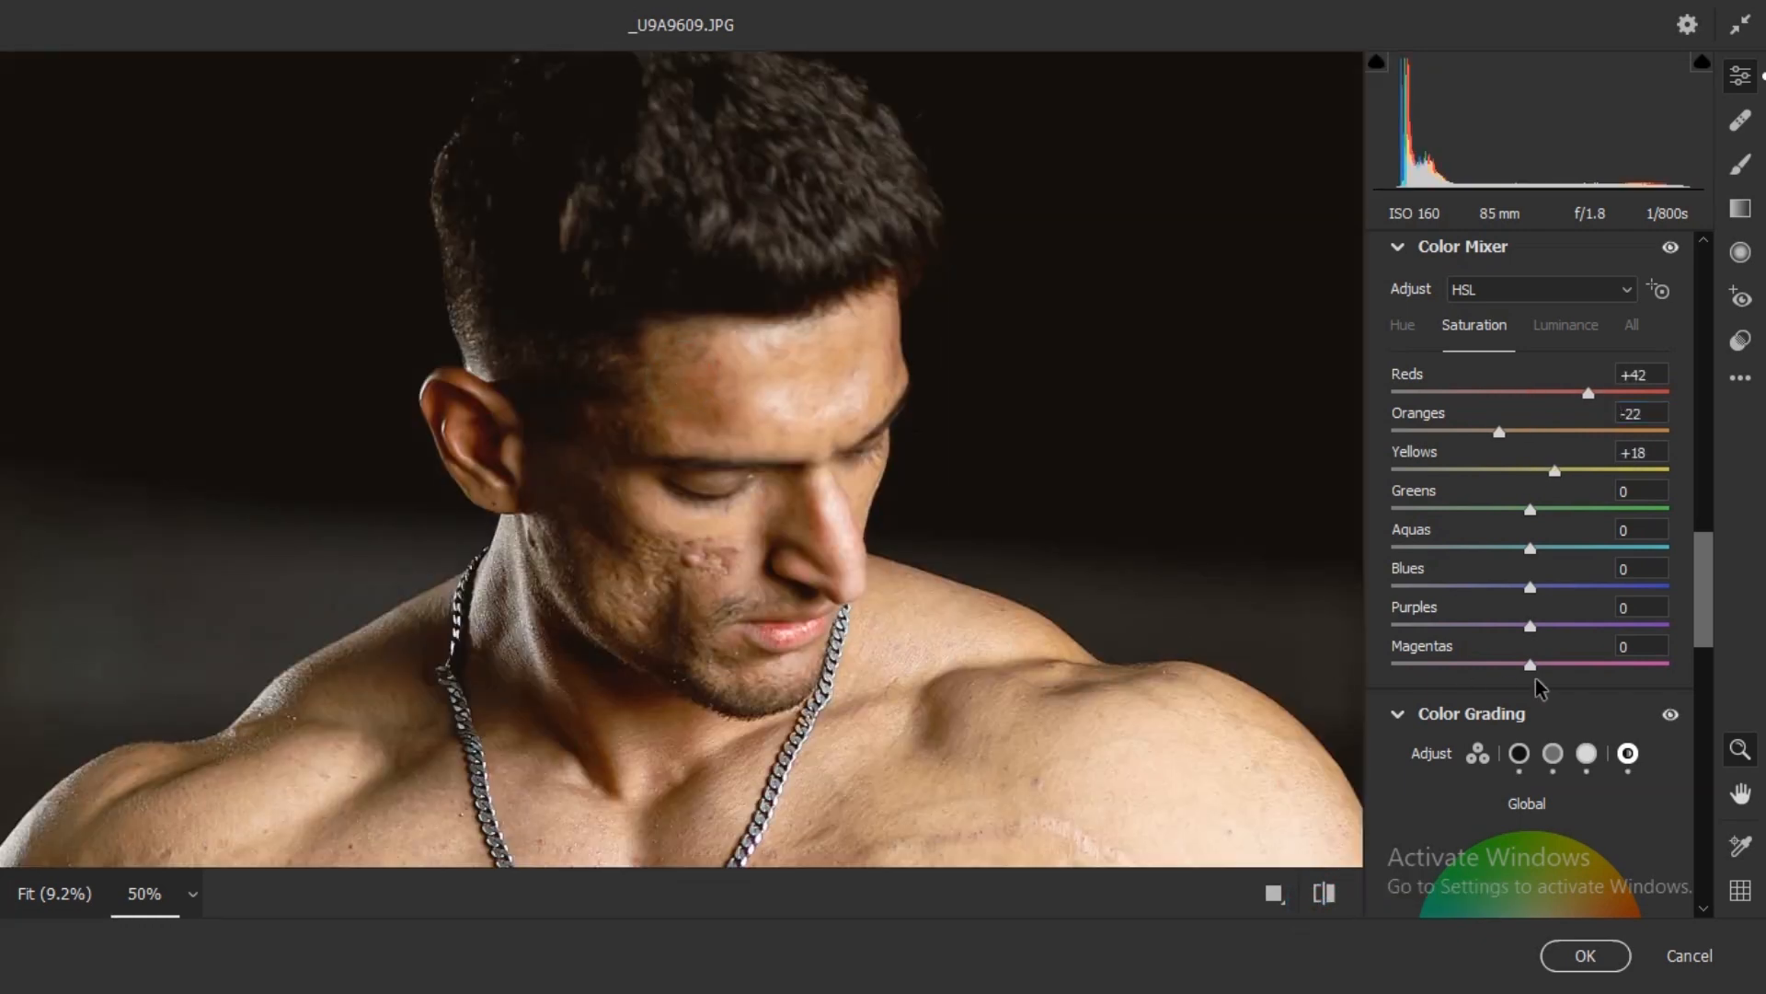
pyautogui.moveTo(1501, 415); pyautogui.dragTo(1523, 416)
pyautogui.click(892, 512)
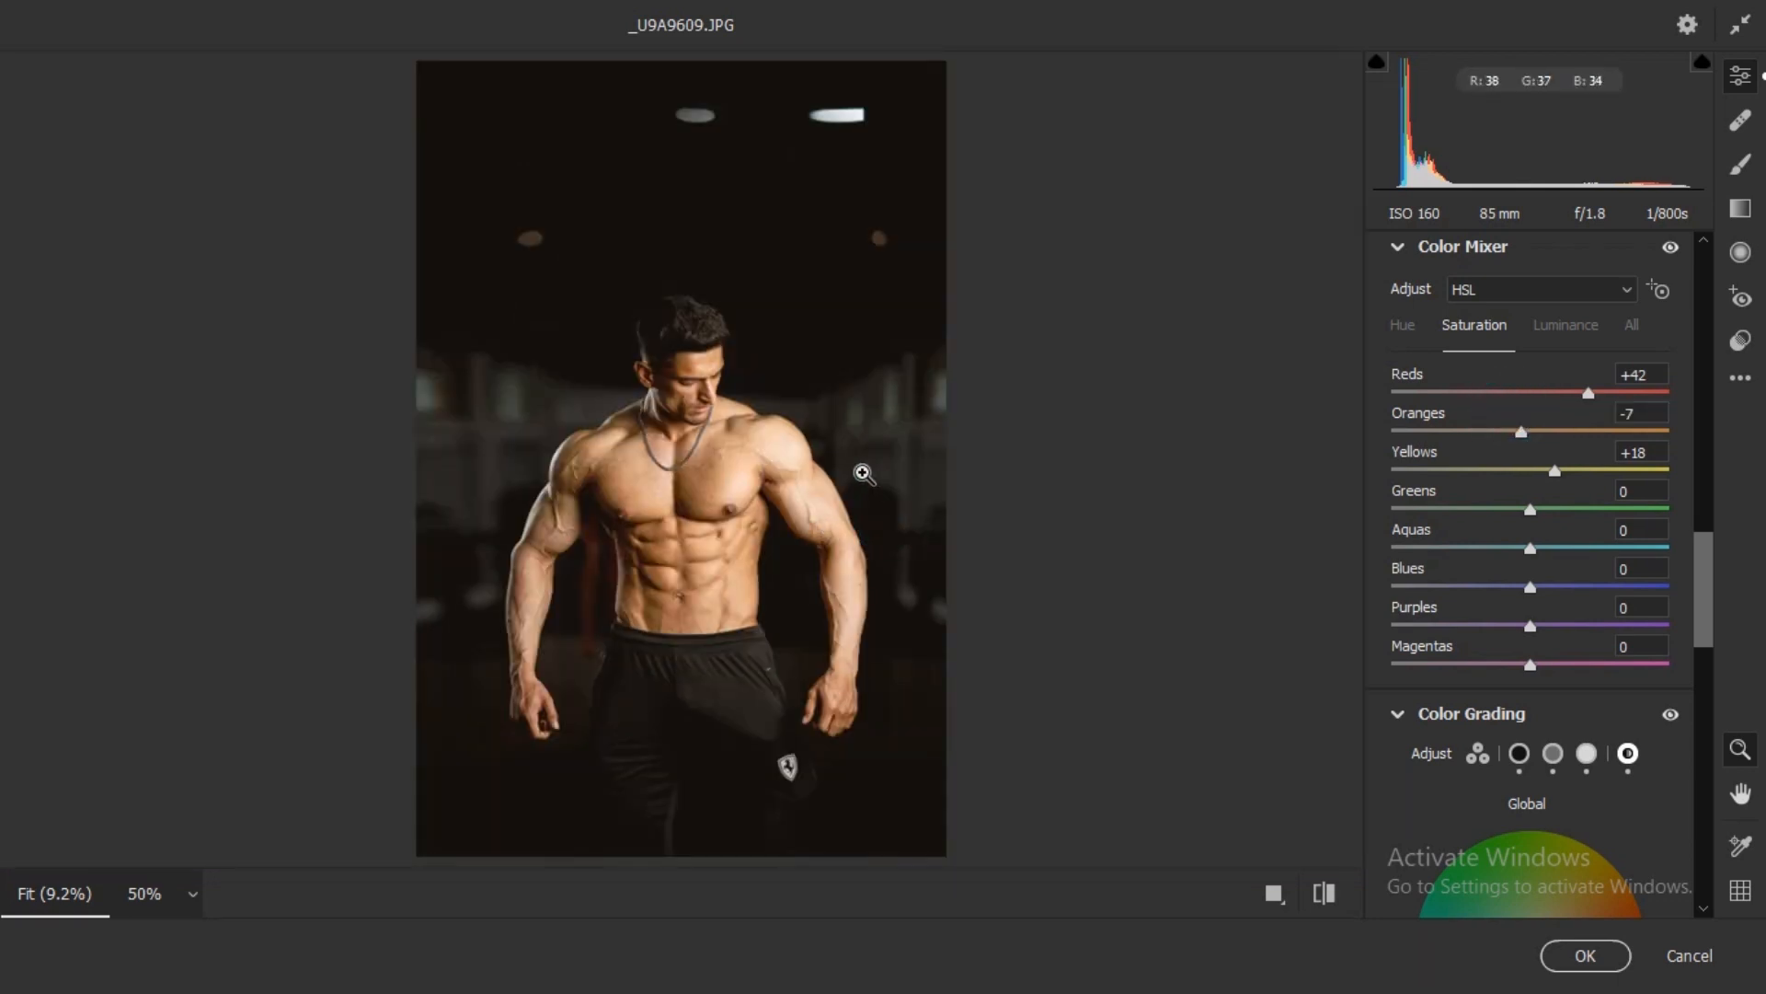
# - Set the Calibration Red Primary saturation to +7 and Blue Primary saturation to -8, comparing the photo before and after the edits
pyautogui.click(649, 378)
pyautogui.scroll(-20, 1573, 676)
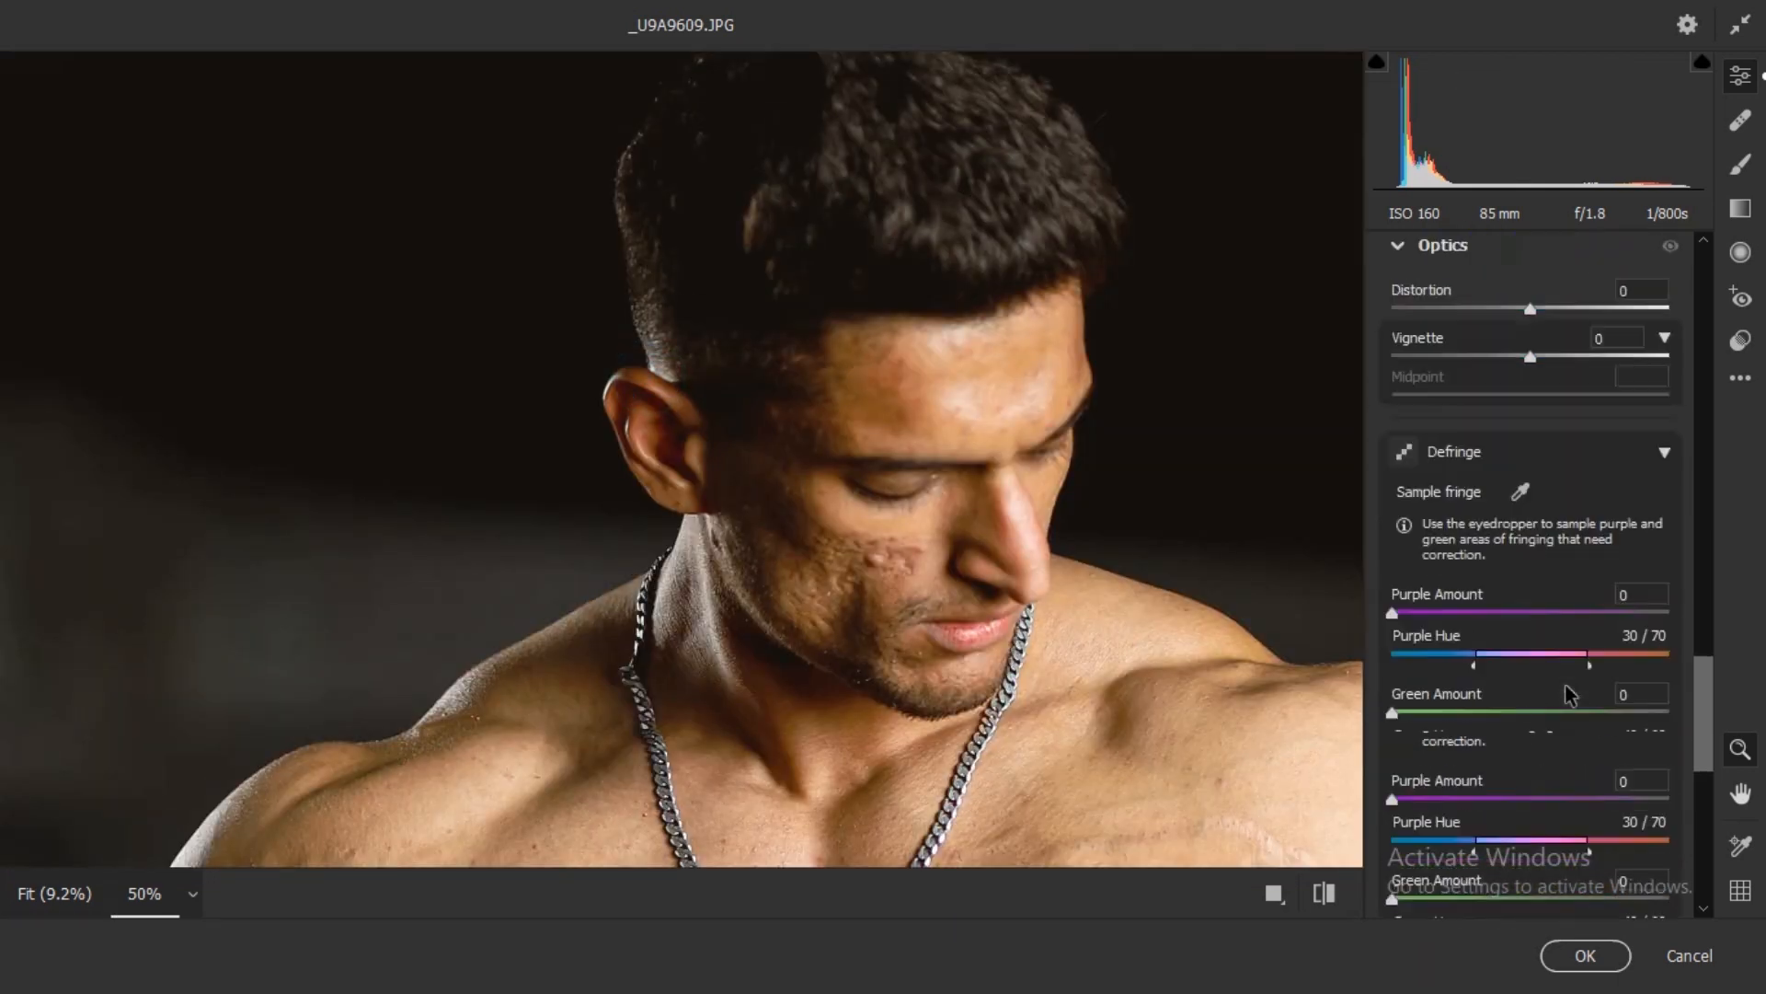
pyautogui.scroll(-5, 1561, 681)
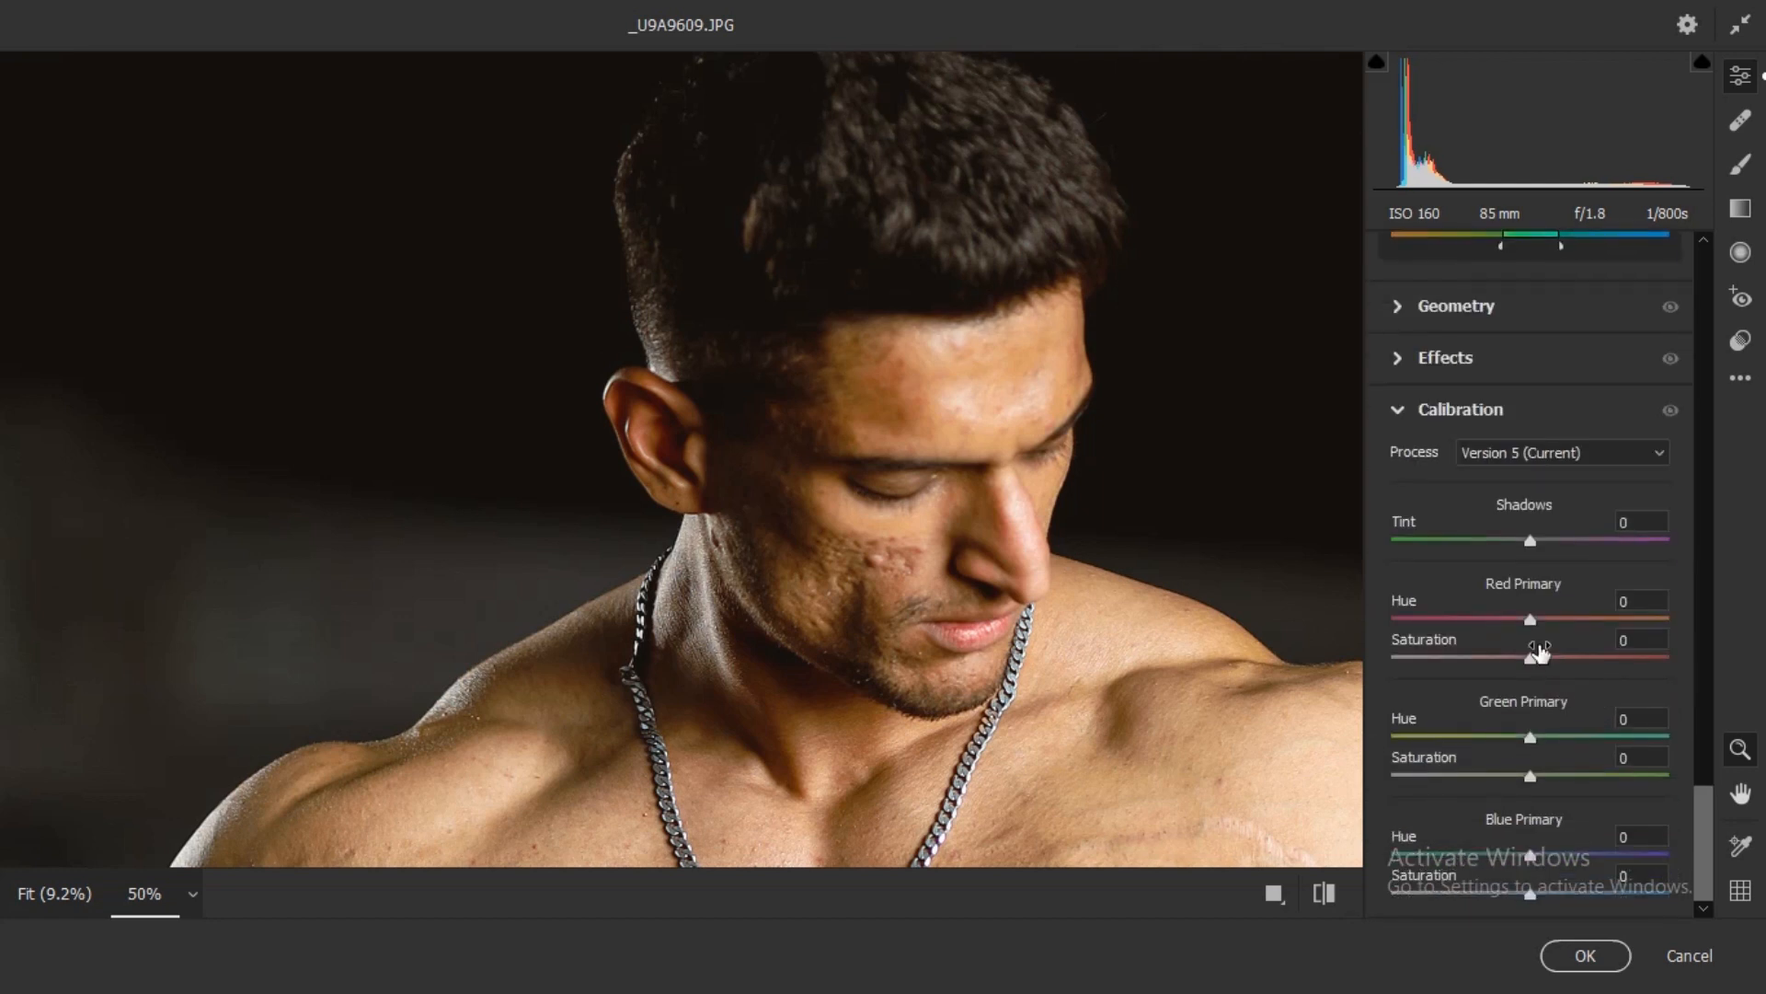
pyautogui.moveTo(1541, 650); pyautogui.dragTo(1549, 651)
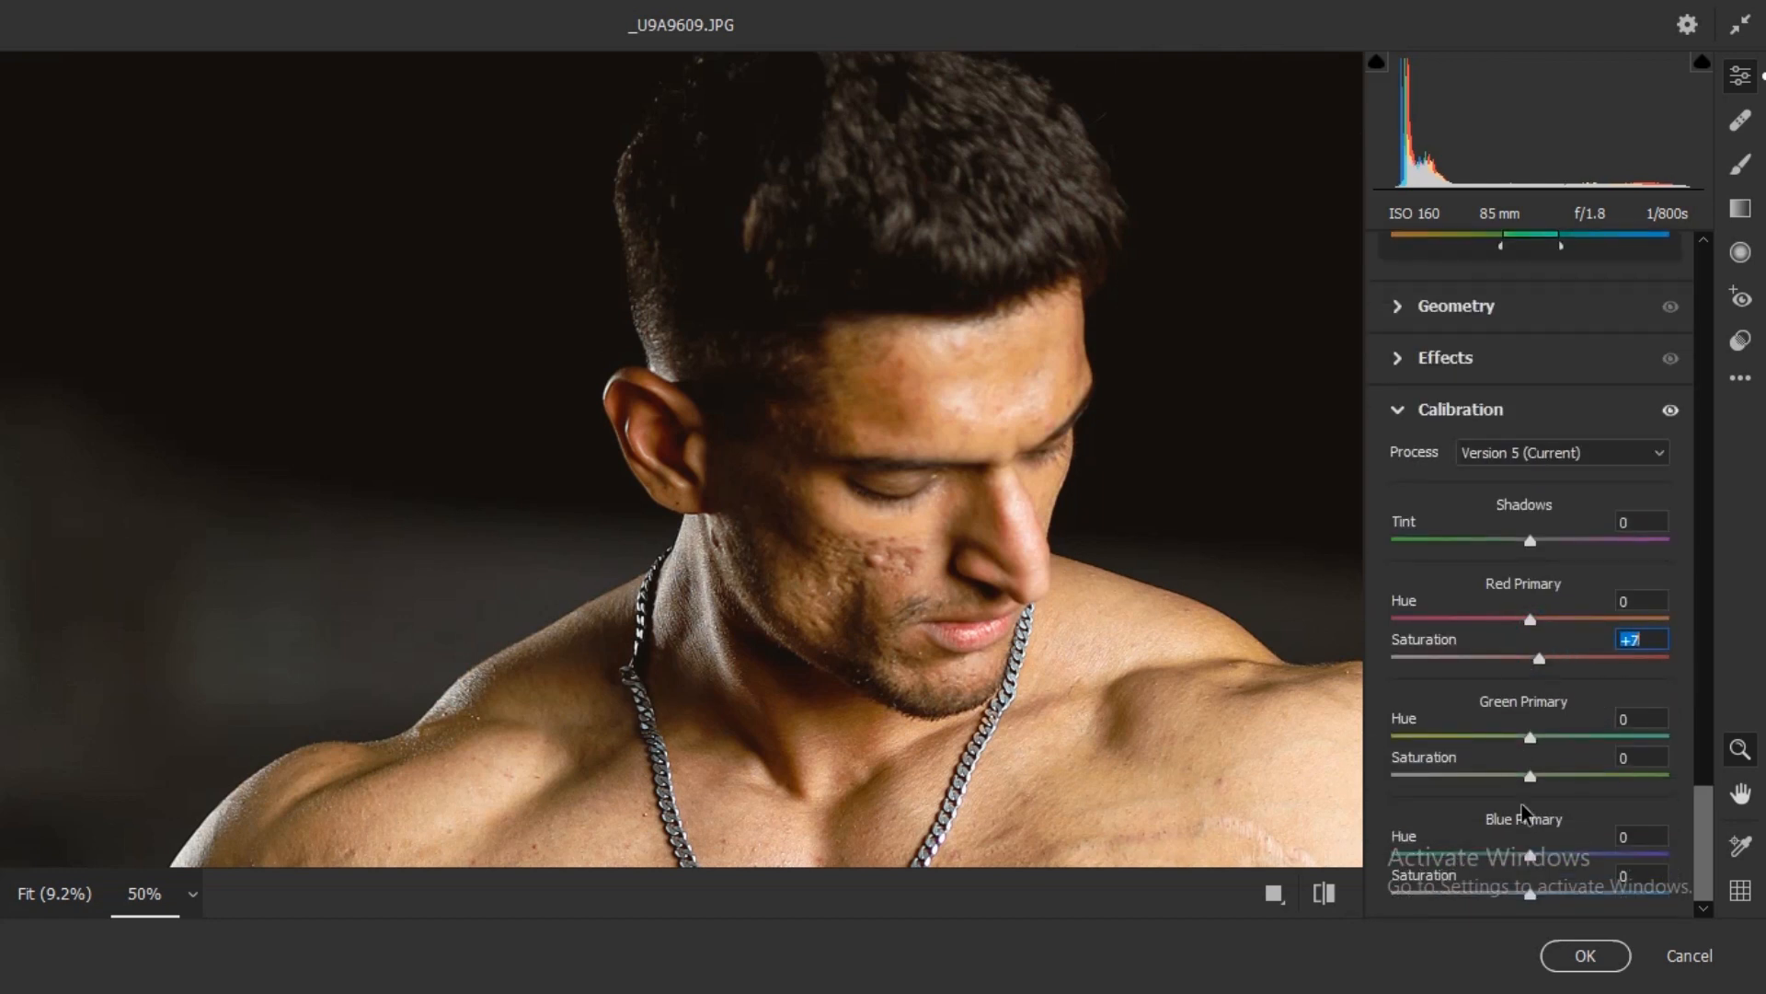
pyautogui.moveTo(1527, 885); pyautogui.dragTo(1519, 888)
pyautogui.click(885, 584)
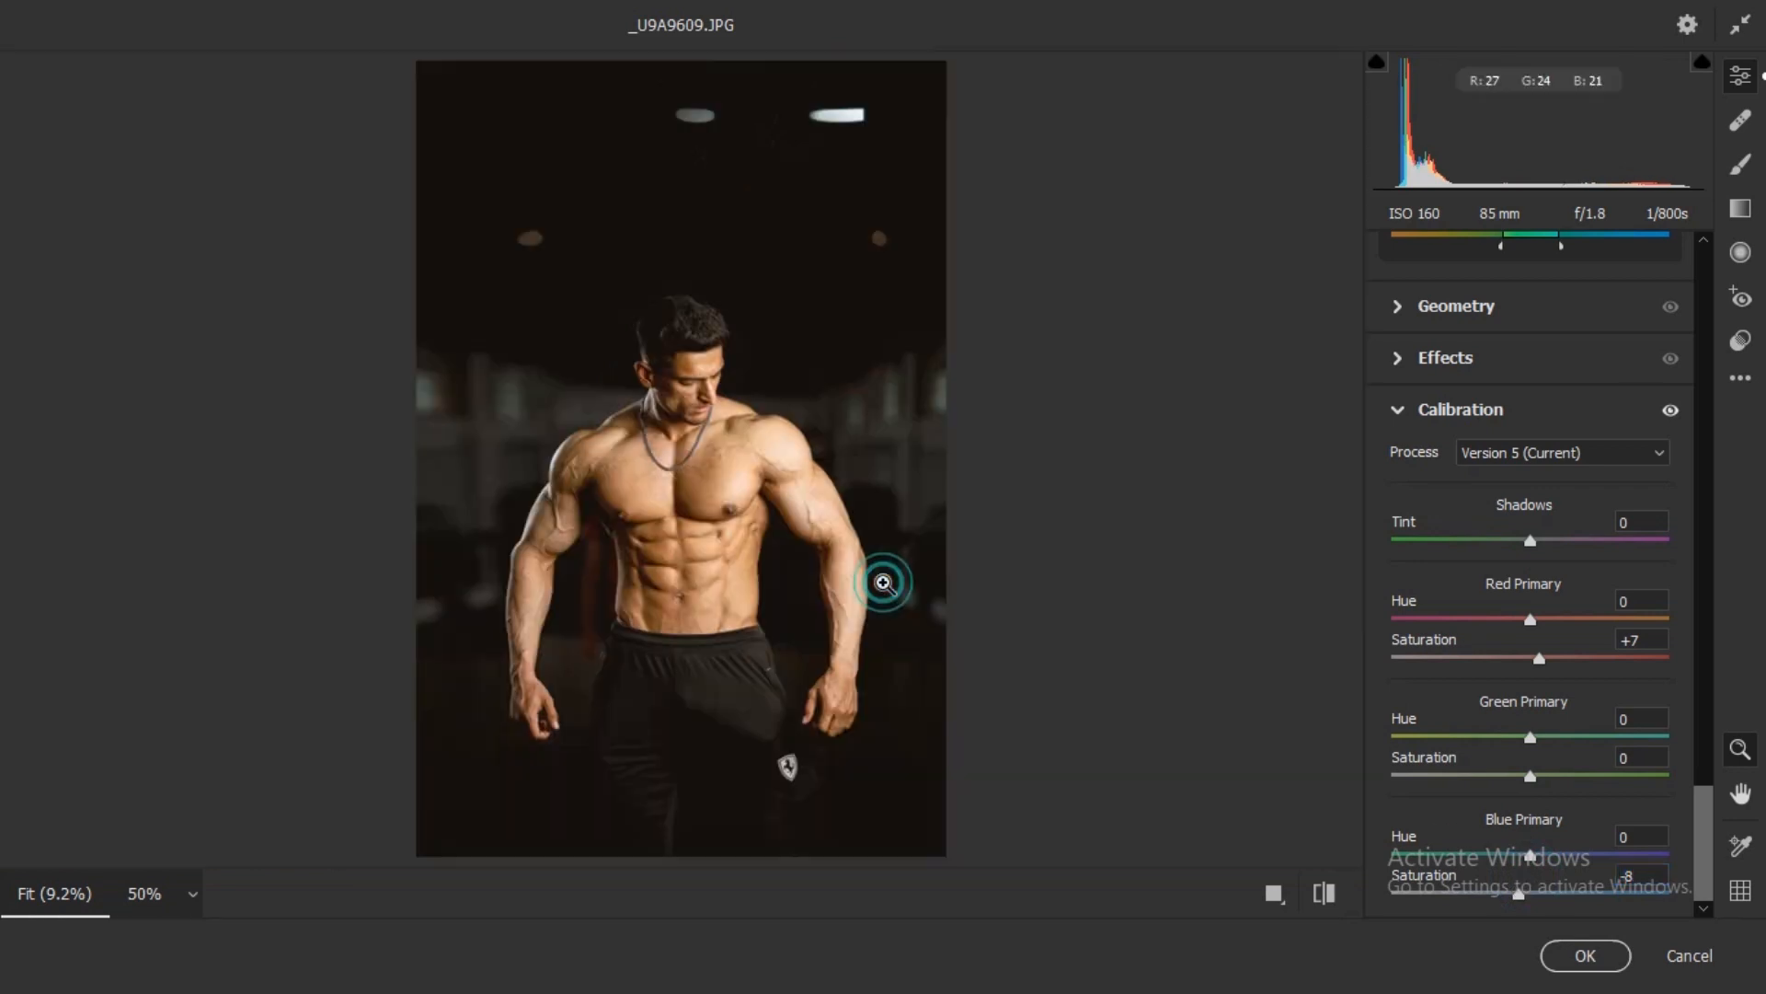
pyautogui.click(1322, 894)
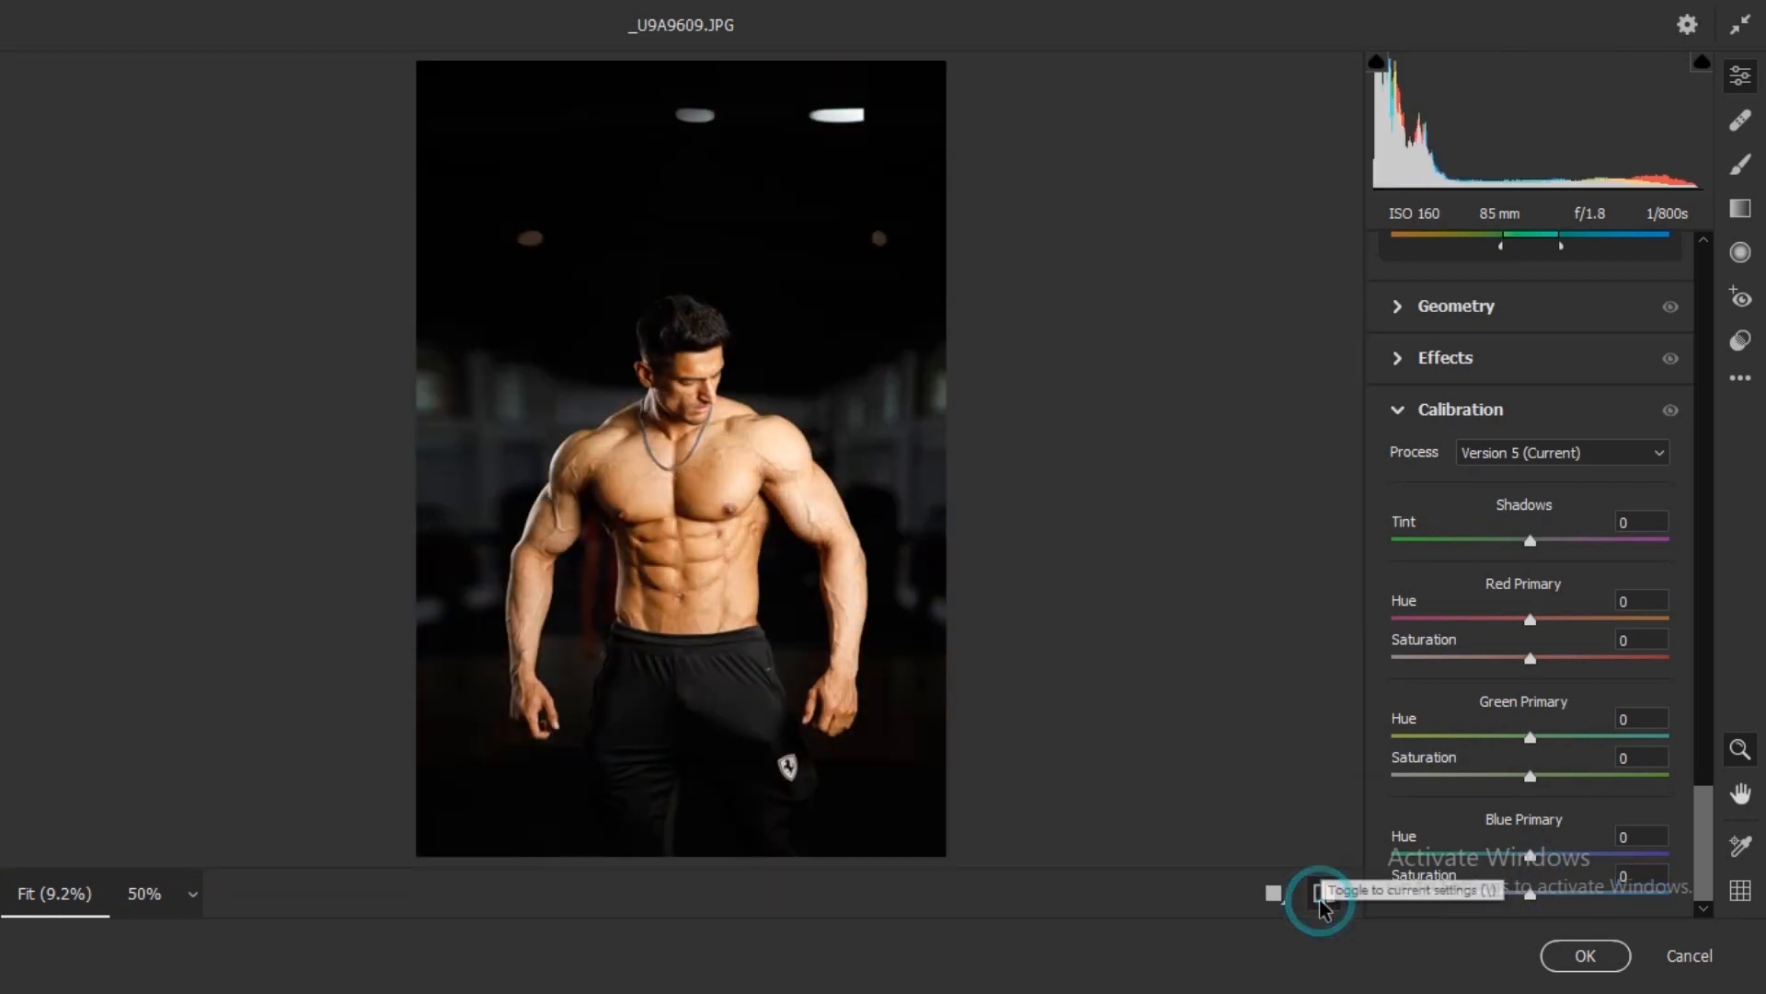
pyautogui.click(1323, 894)
pyautogui.click(1322, 897)
pyautogui.click(1322, 897)
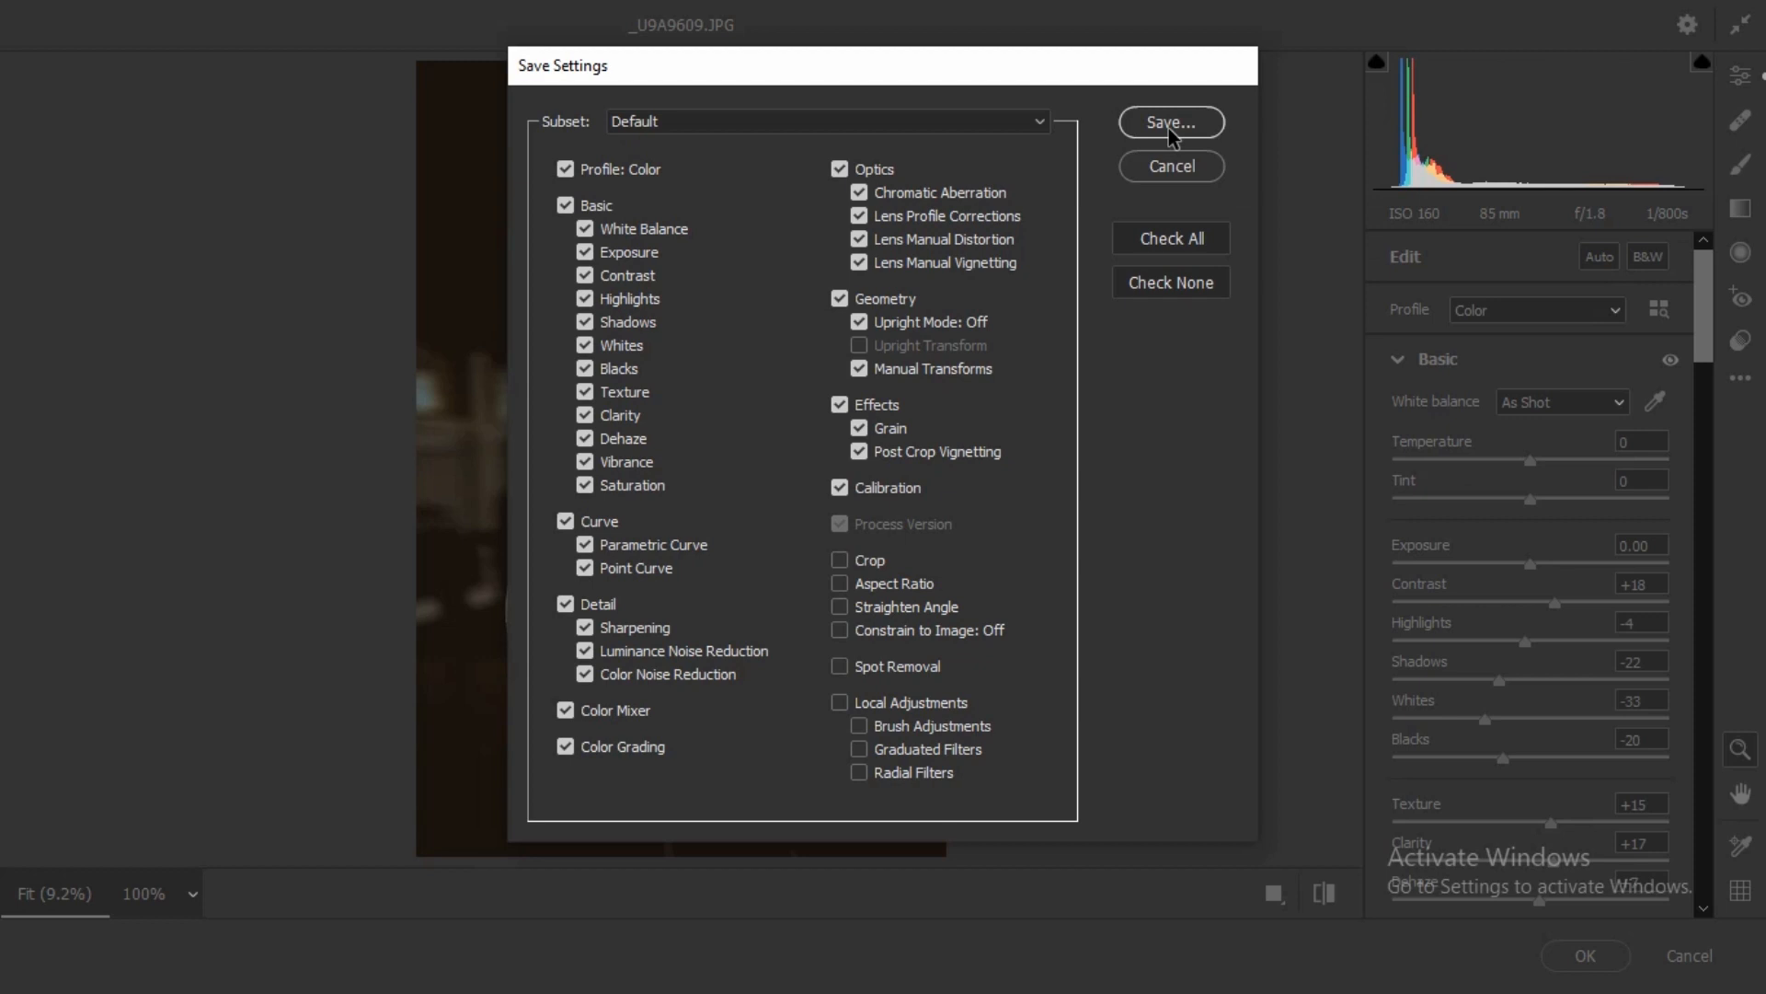
# - Save the Camera Raw settings as body 0 in the u folder inside ADOBE PHOTOSHOOP PRESET on the Seagate Backup Plus Drive (I:)
pyautogui.click(1169, 129)
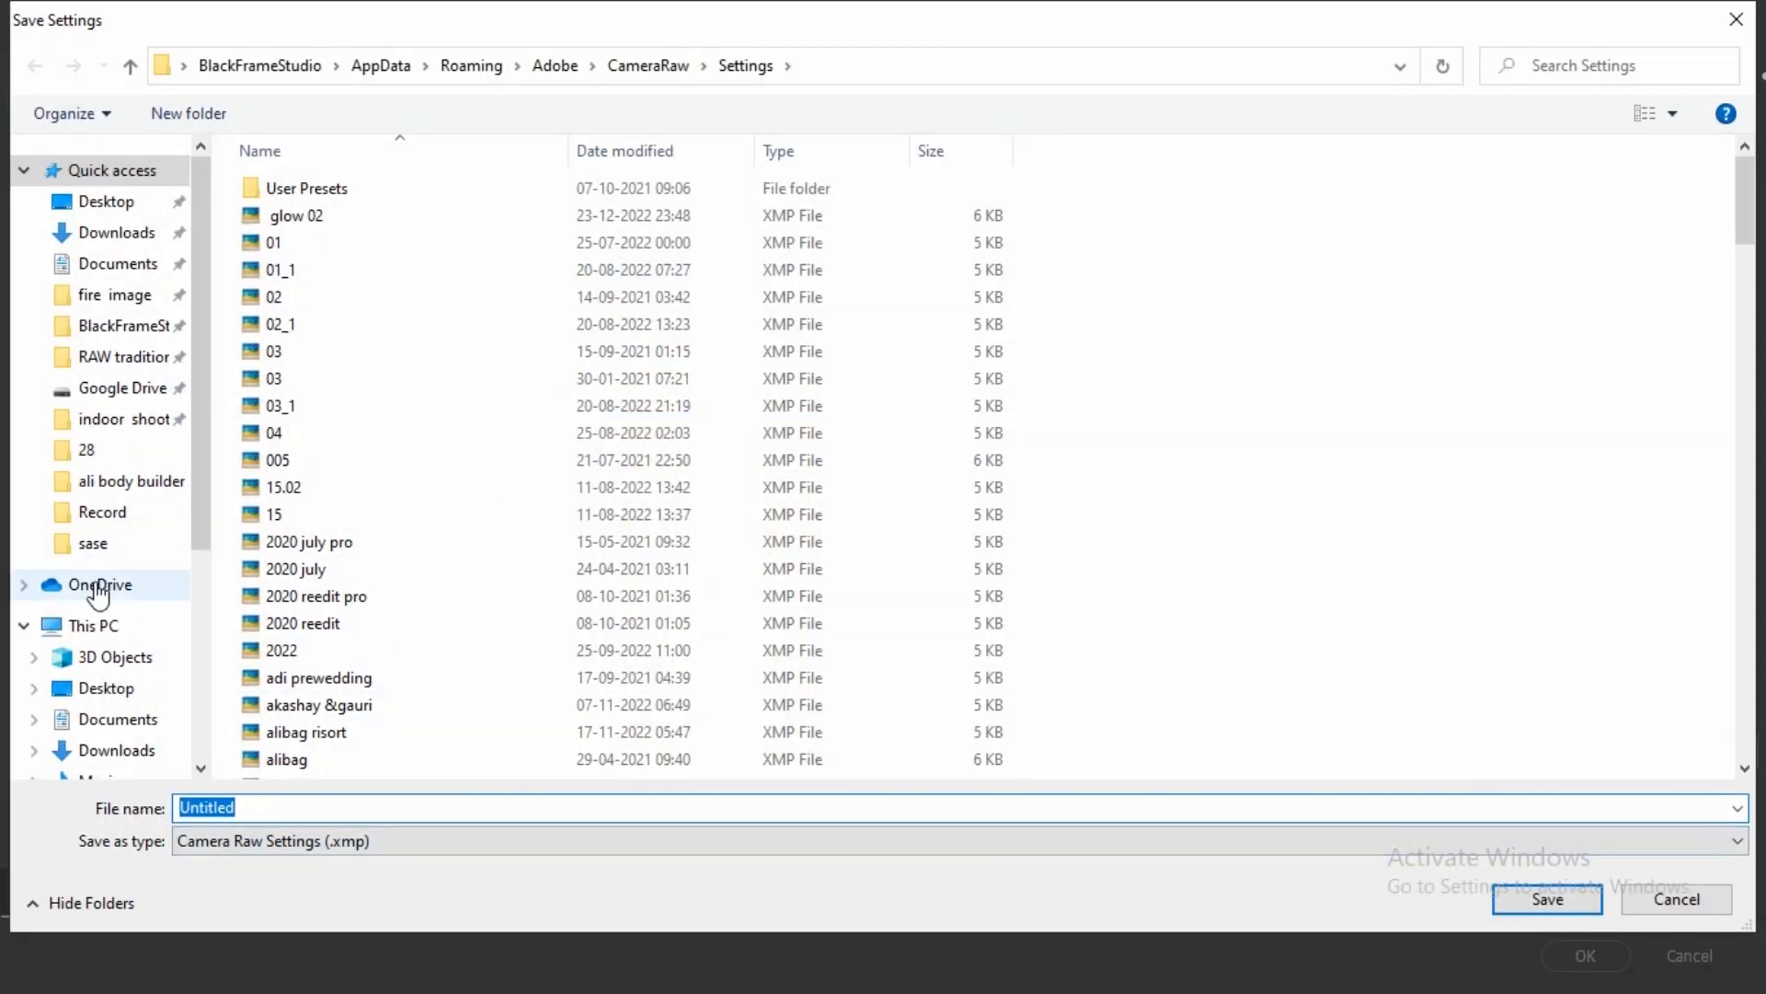
pyautogui.click(90, 625)
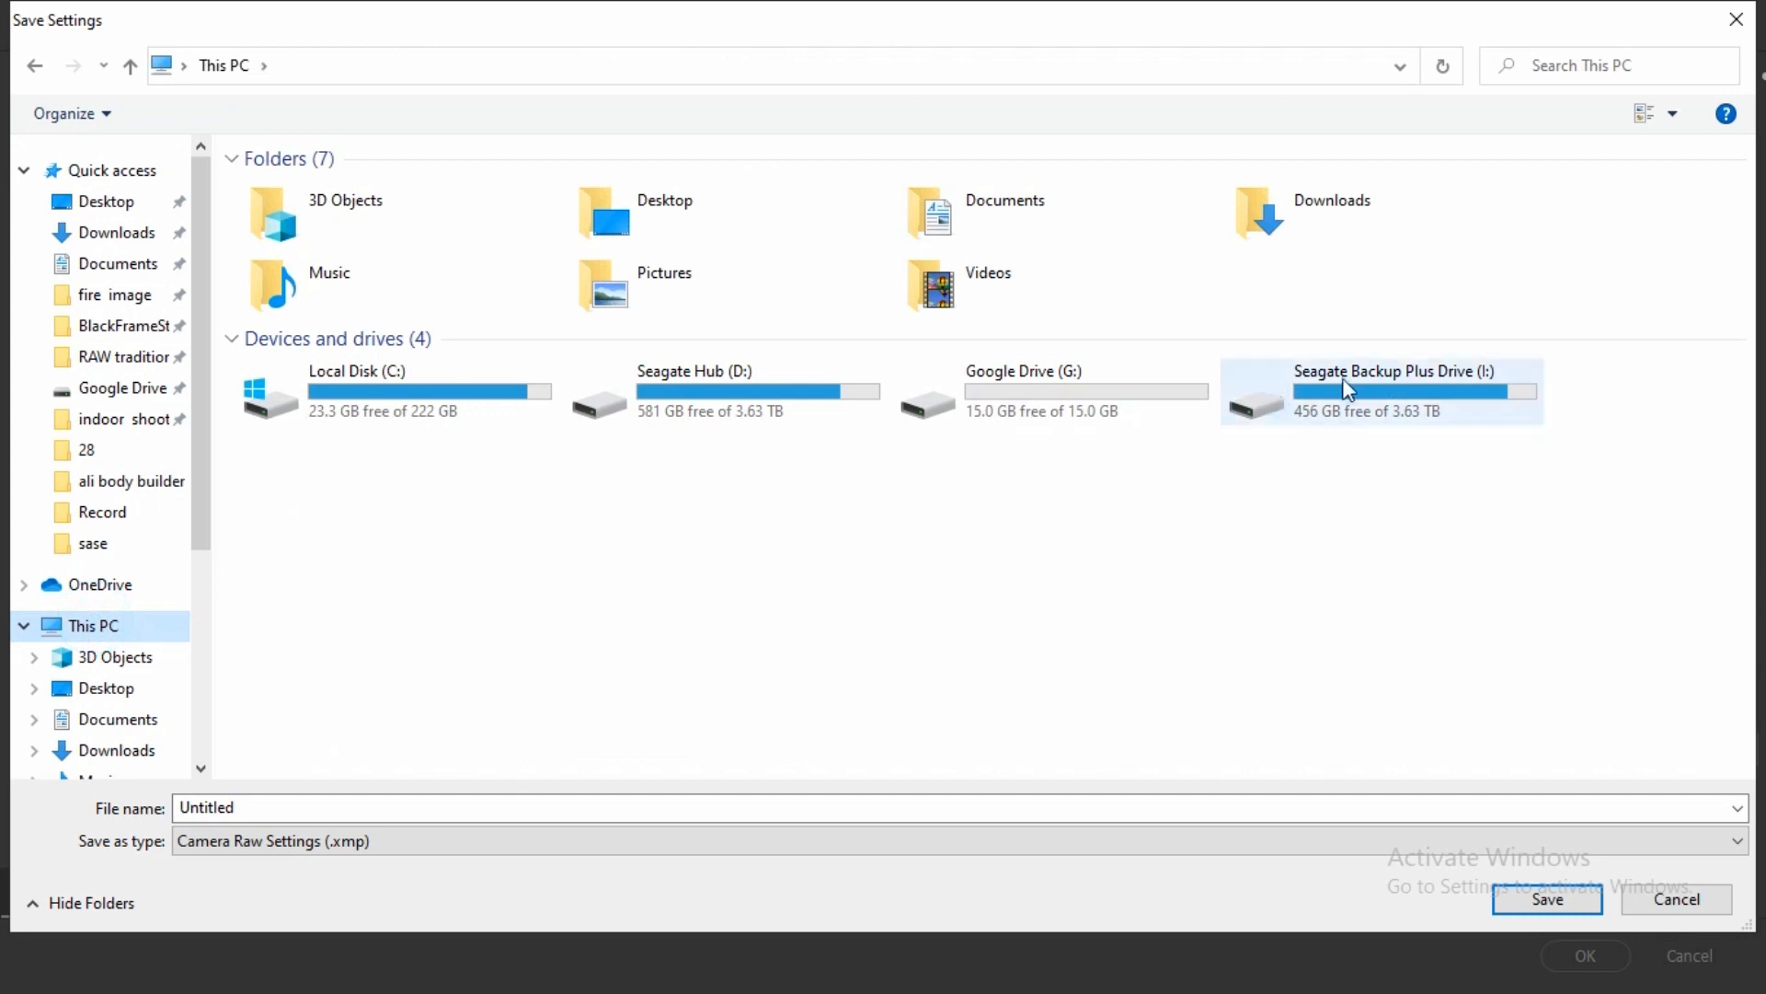
pyautogui.doubleClick(1342, 385)
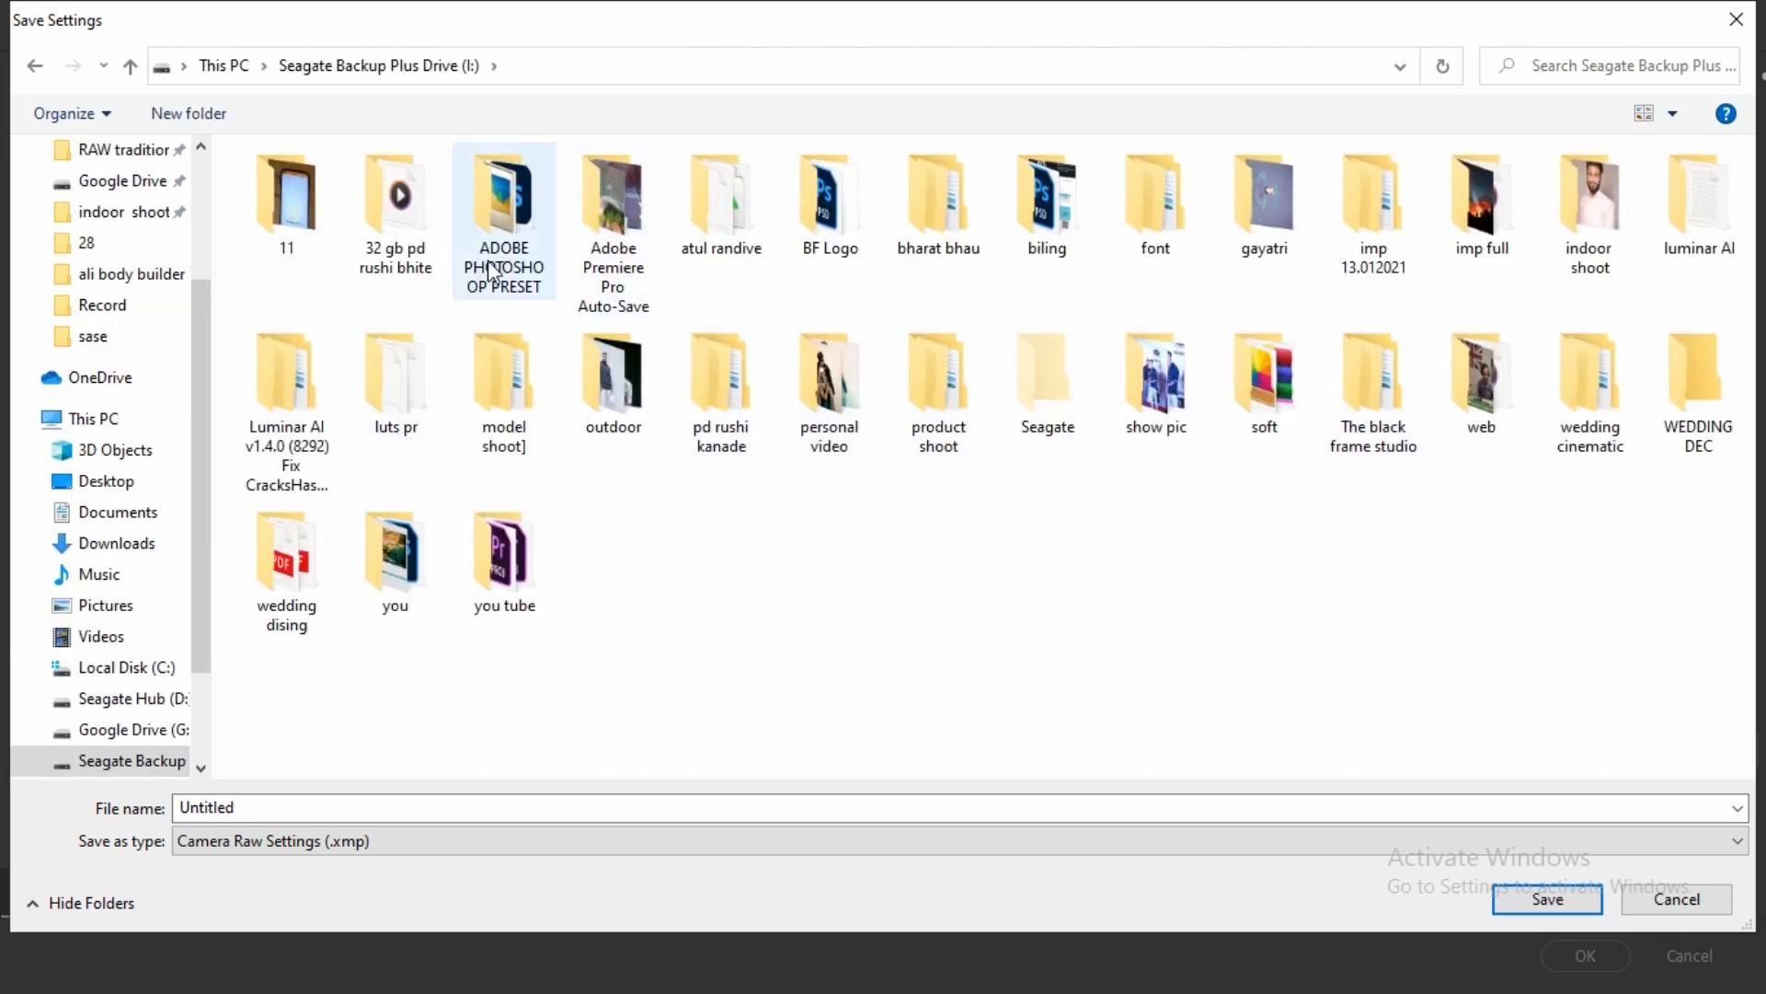
pyautogui.doubleClick(505, 230)
pyautogui.scroll(-5, 570, 583)
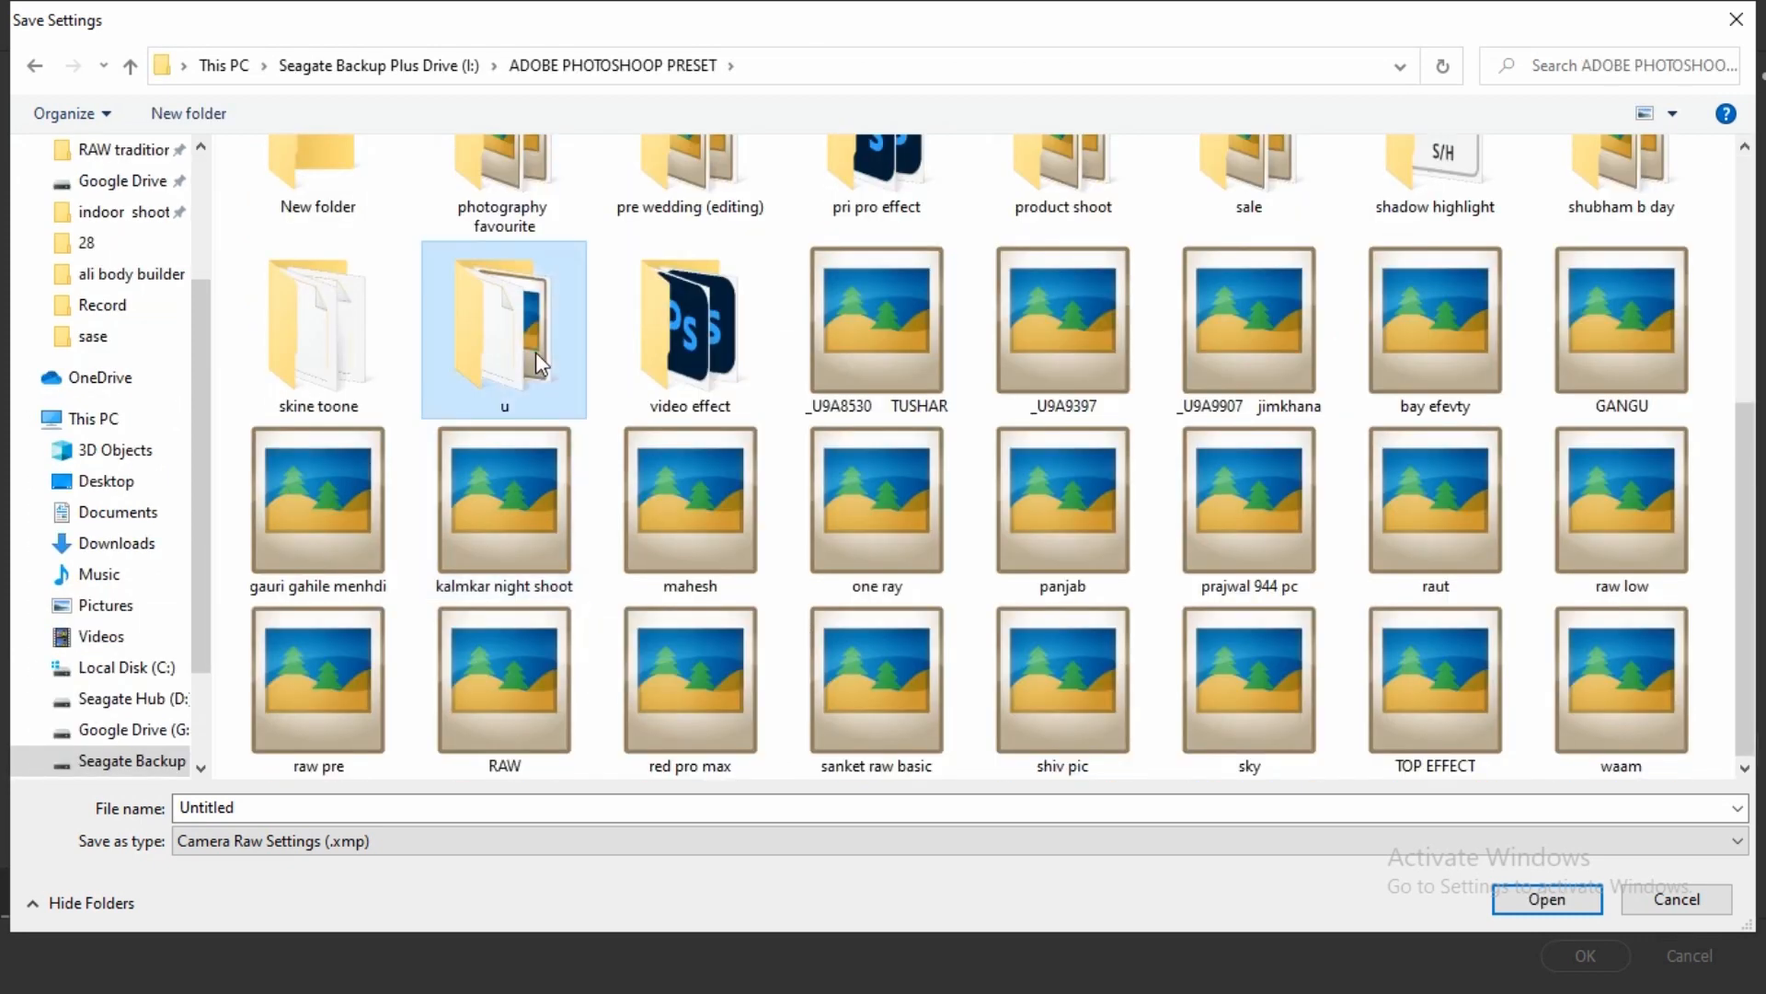
pyautogui.doubleClick(504, 332)
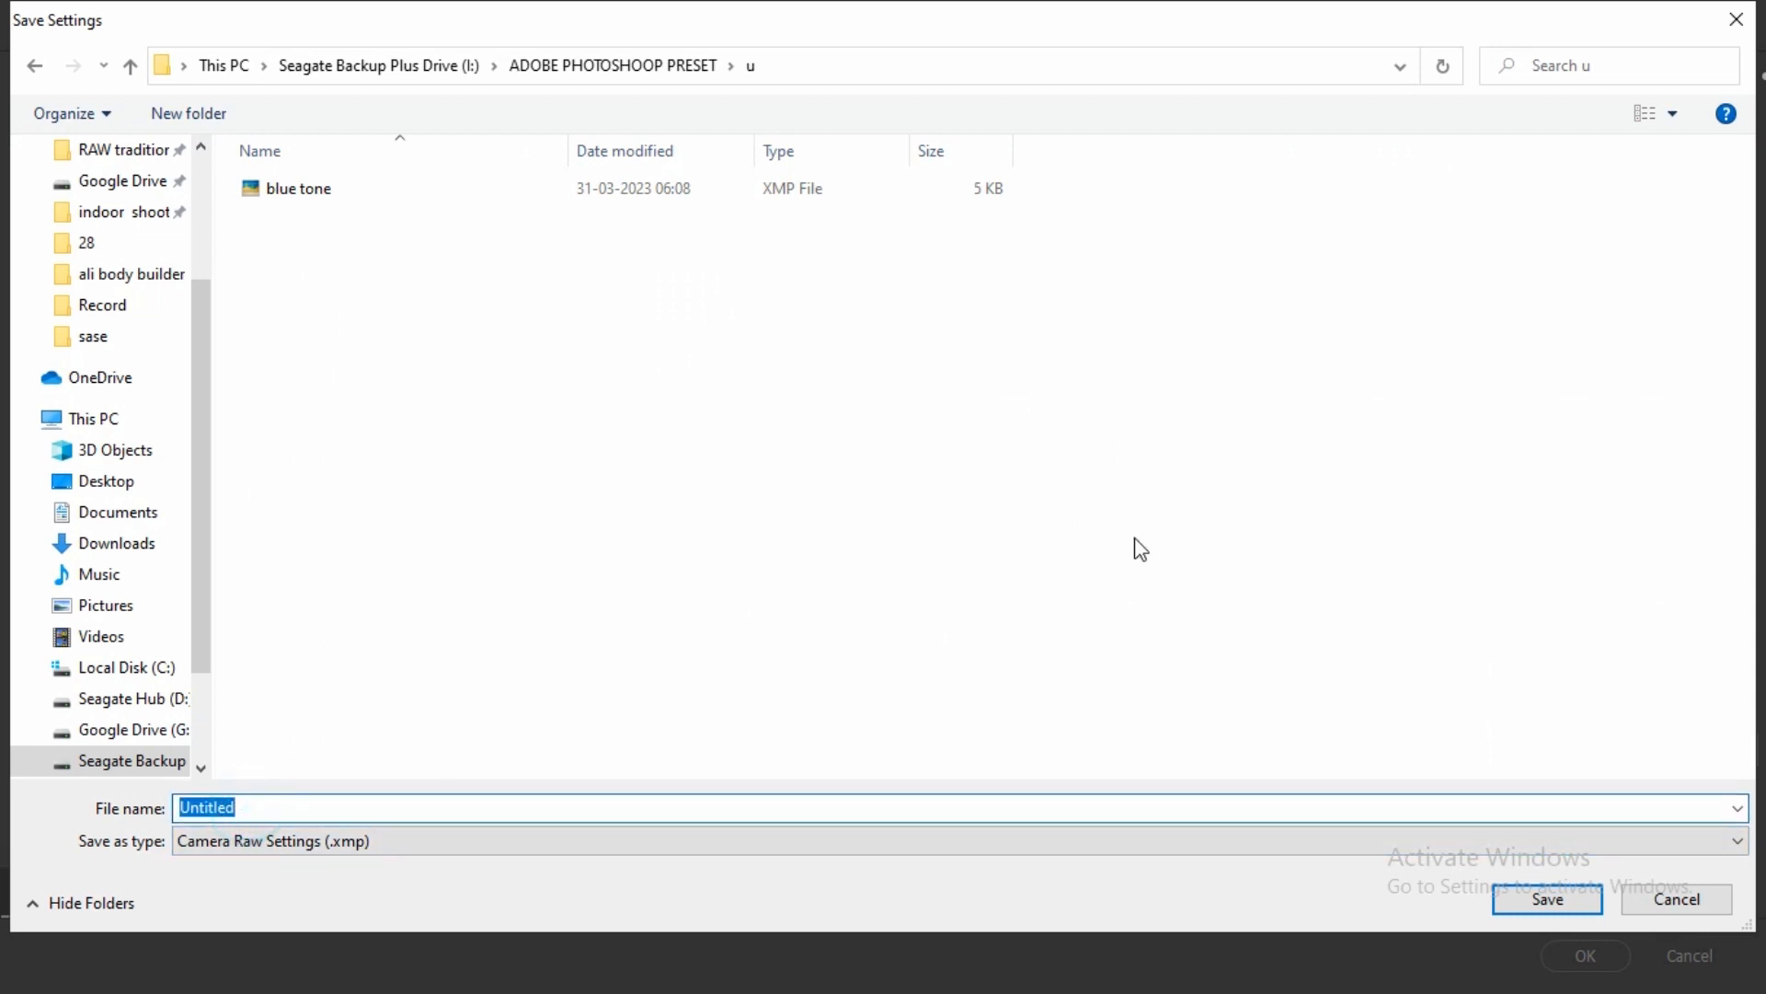
pyautogui.write('bo')
pyautogui.write('dy 0')
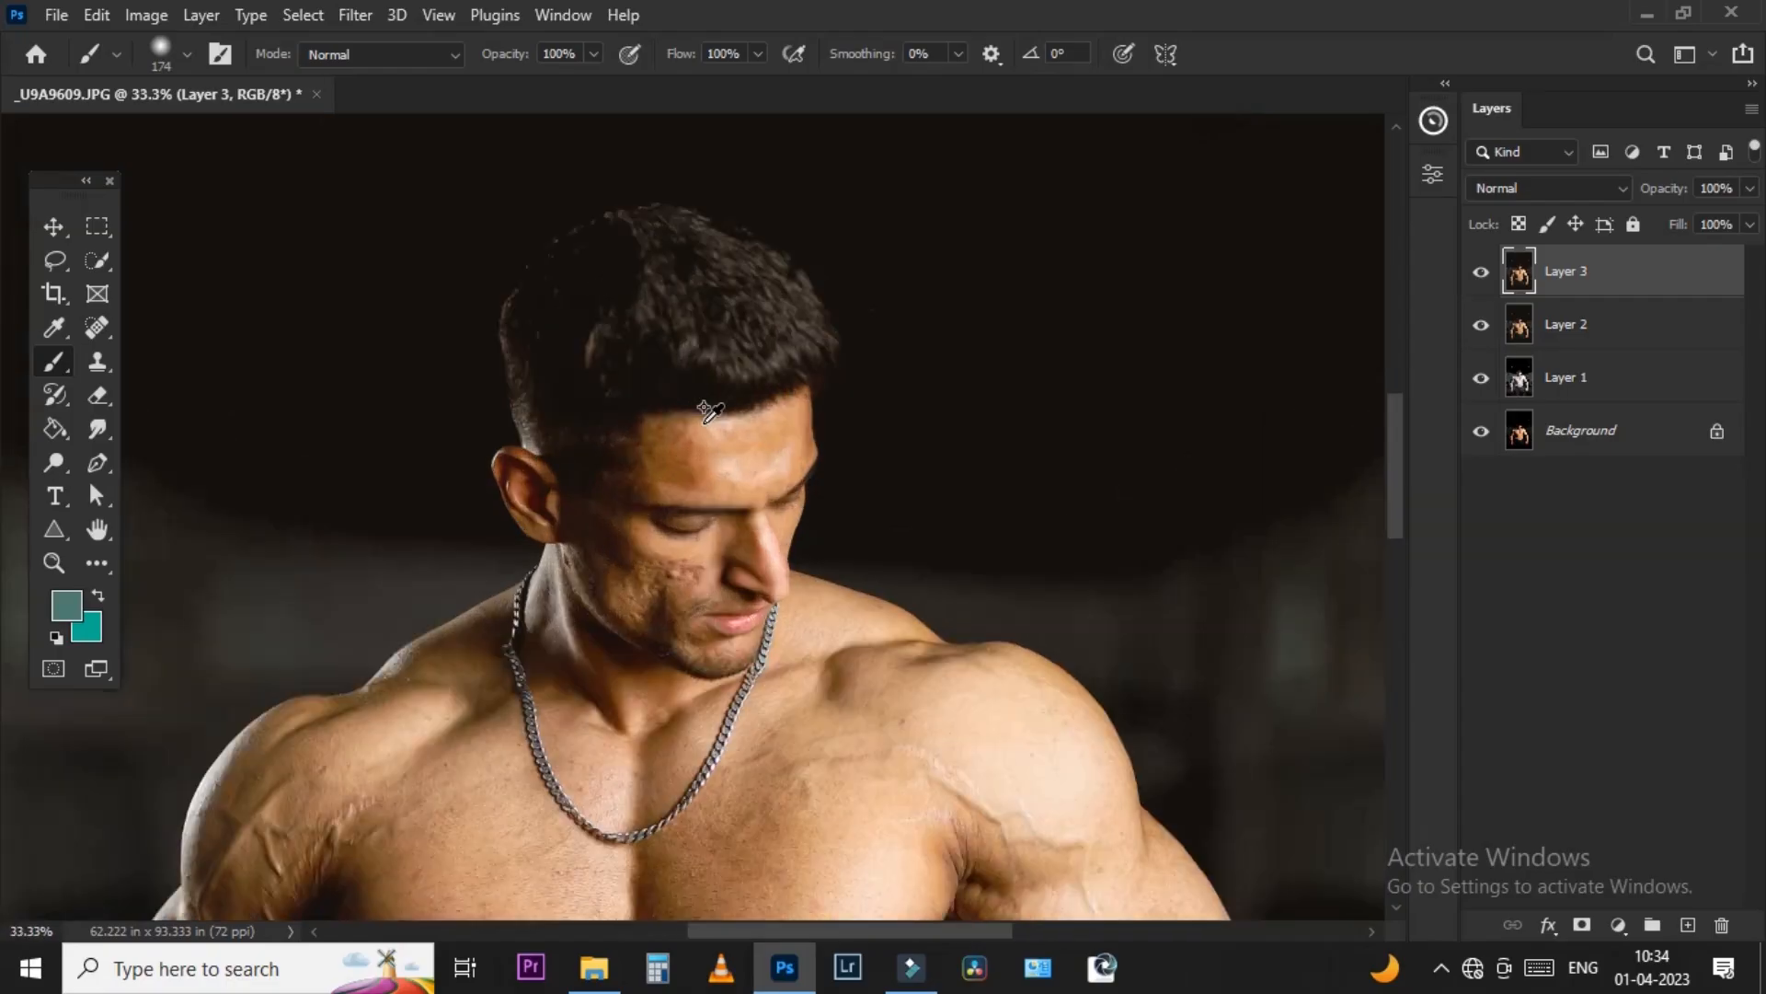
# - Try a Color Lookup adjustment layer above Layer 3 with the 00 Editing.cube 3D LUT
pyautogui.hotkey('ctrl', '-')
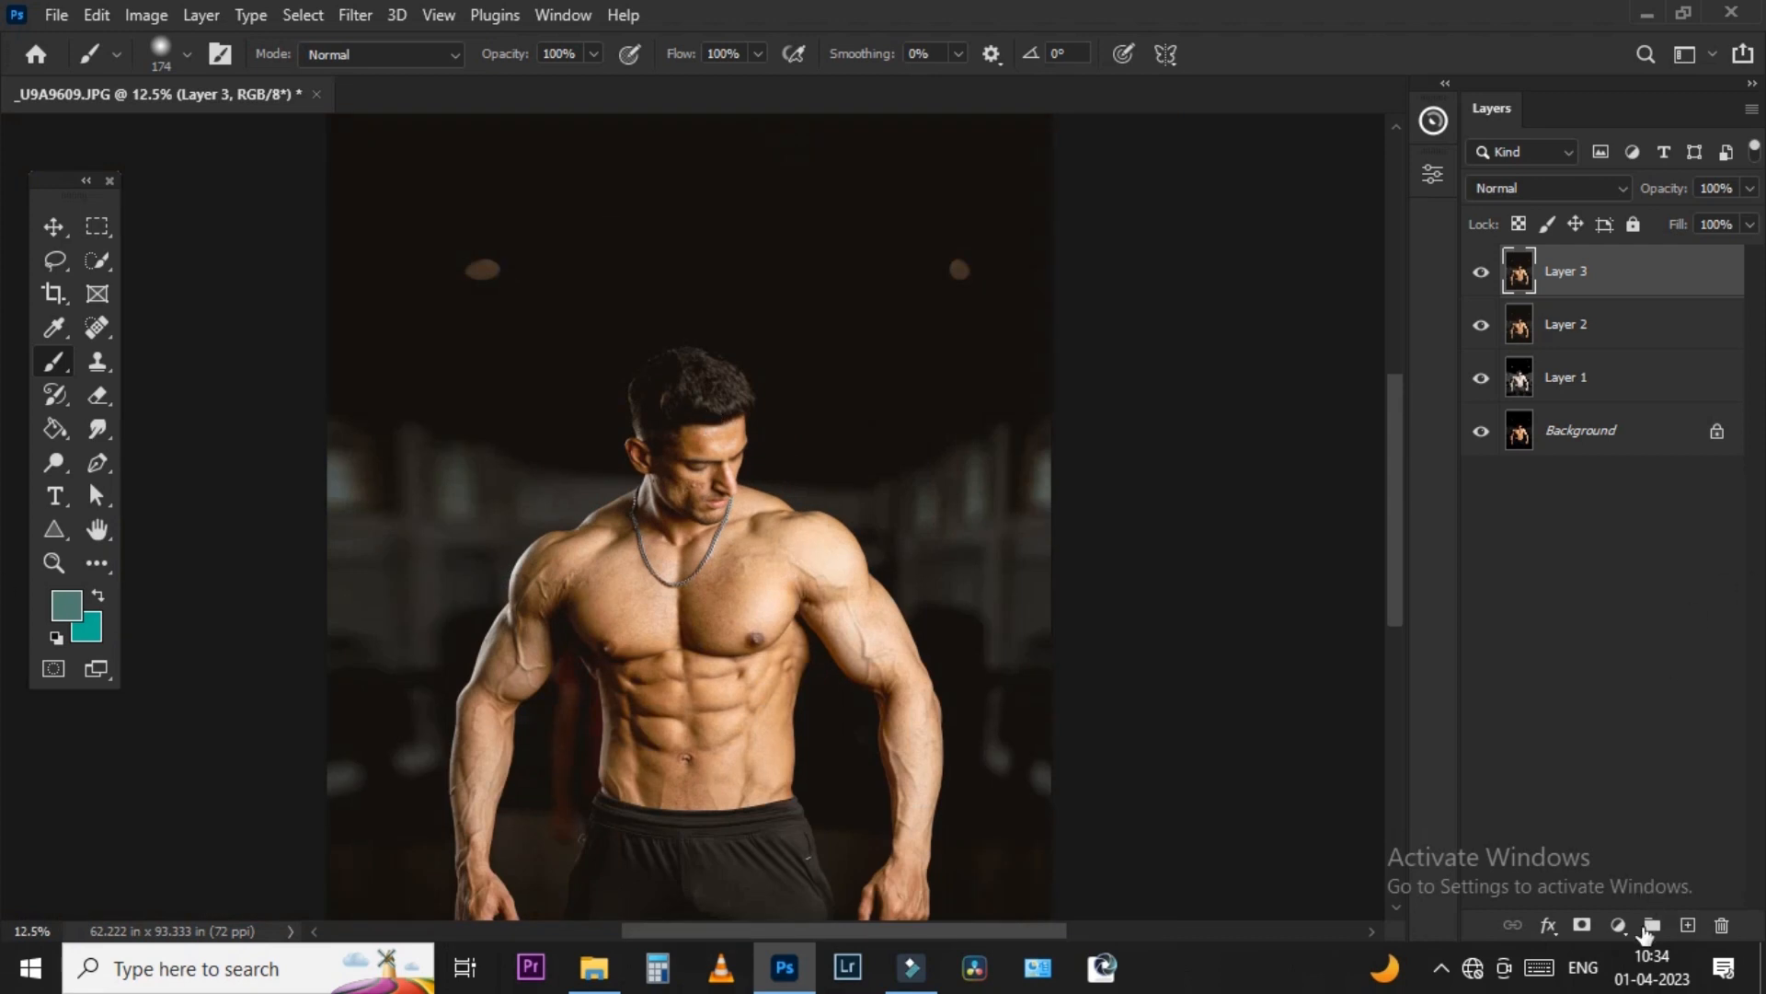
pyautogui.click(1619, 924)
pyautogui.click(1601, 776)
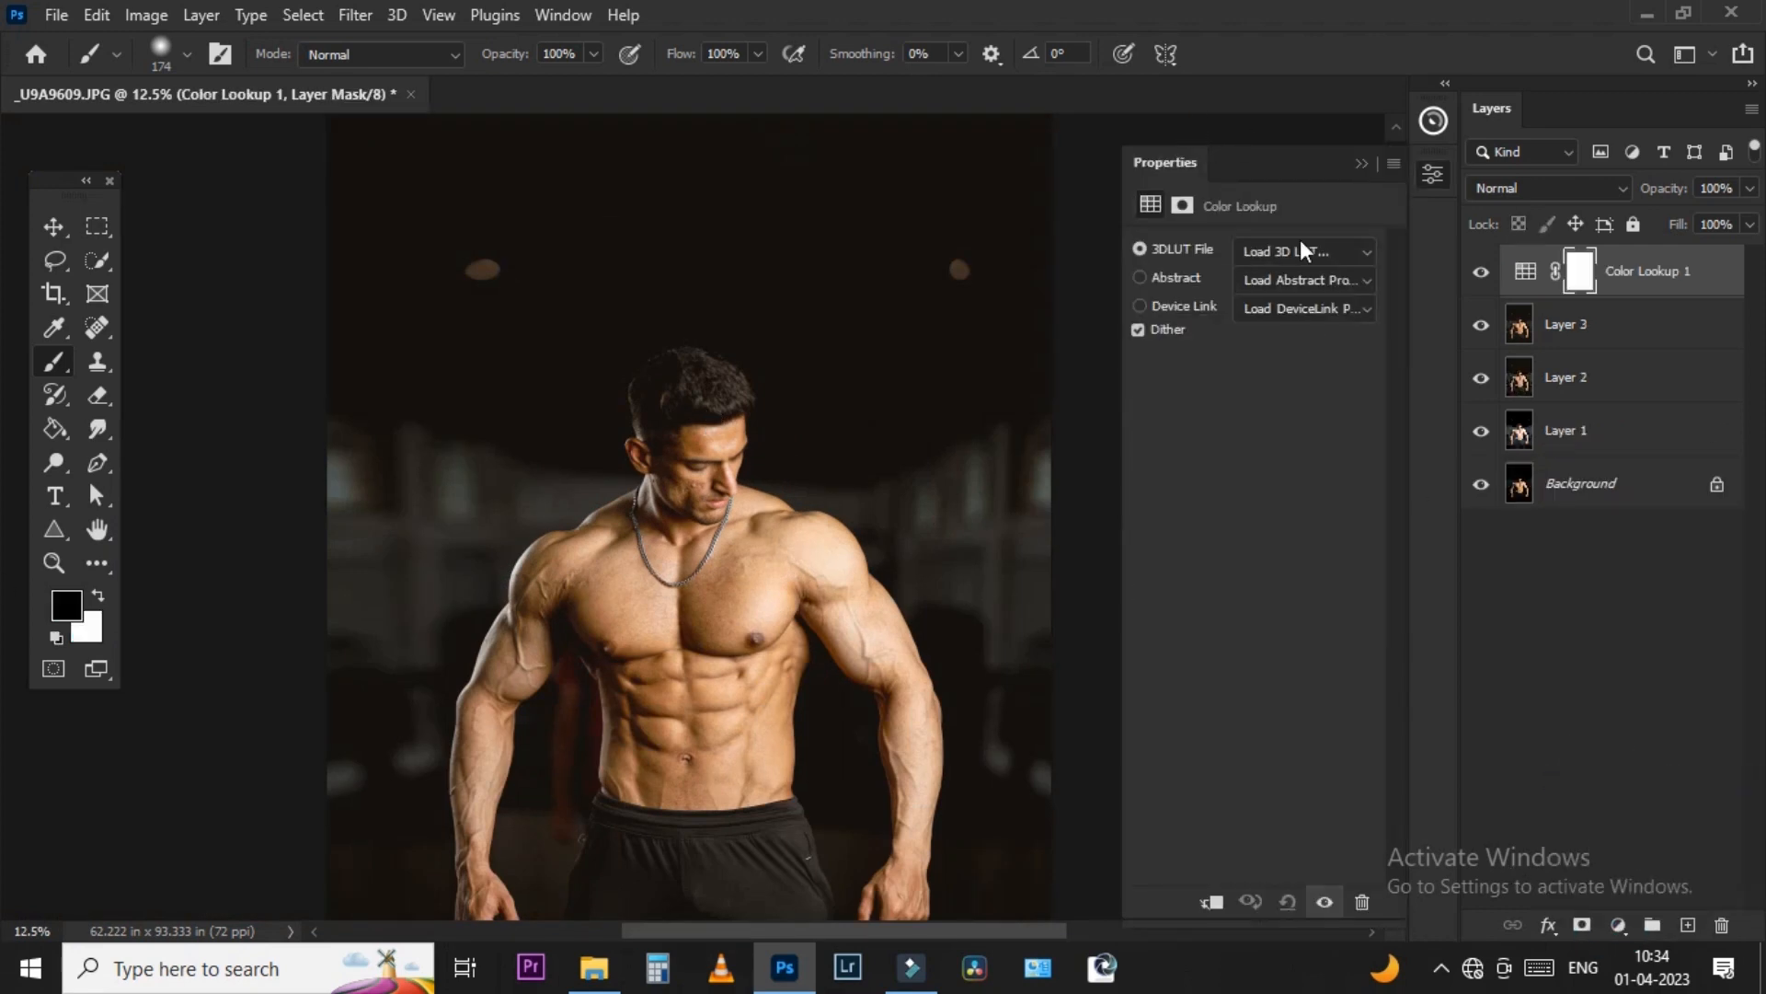
pyautogui.click(1303, 250)
pyautogui.click(1293, 79)
pyautogui.scroll(-2, 725, 377)
pyautogui.scroll(2, 714, 391)
# - Lower the Color Lookup layer's opacity to 0%, check the photo with the layer hidden and shown, and delete the layer
pyautogui.moveTo(1744, 204); pyautogui.dragTo(1644, 223)
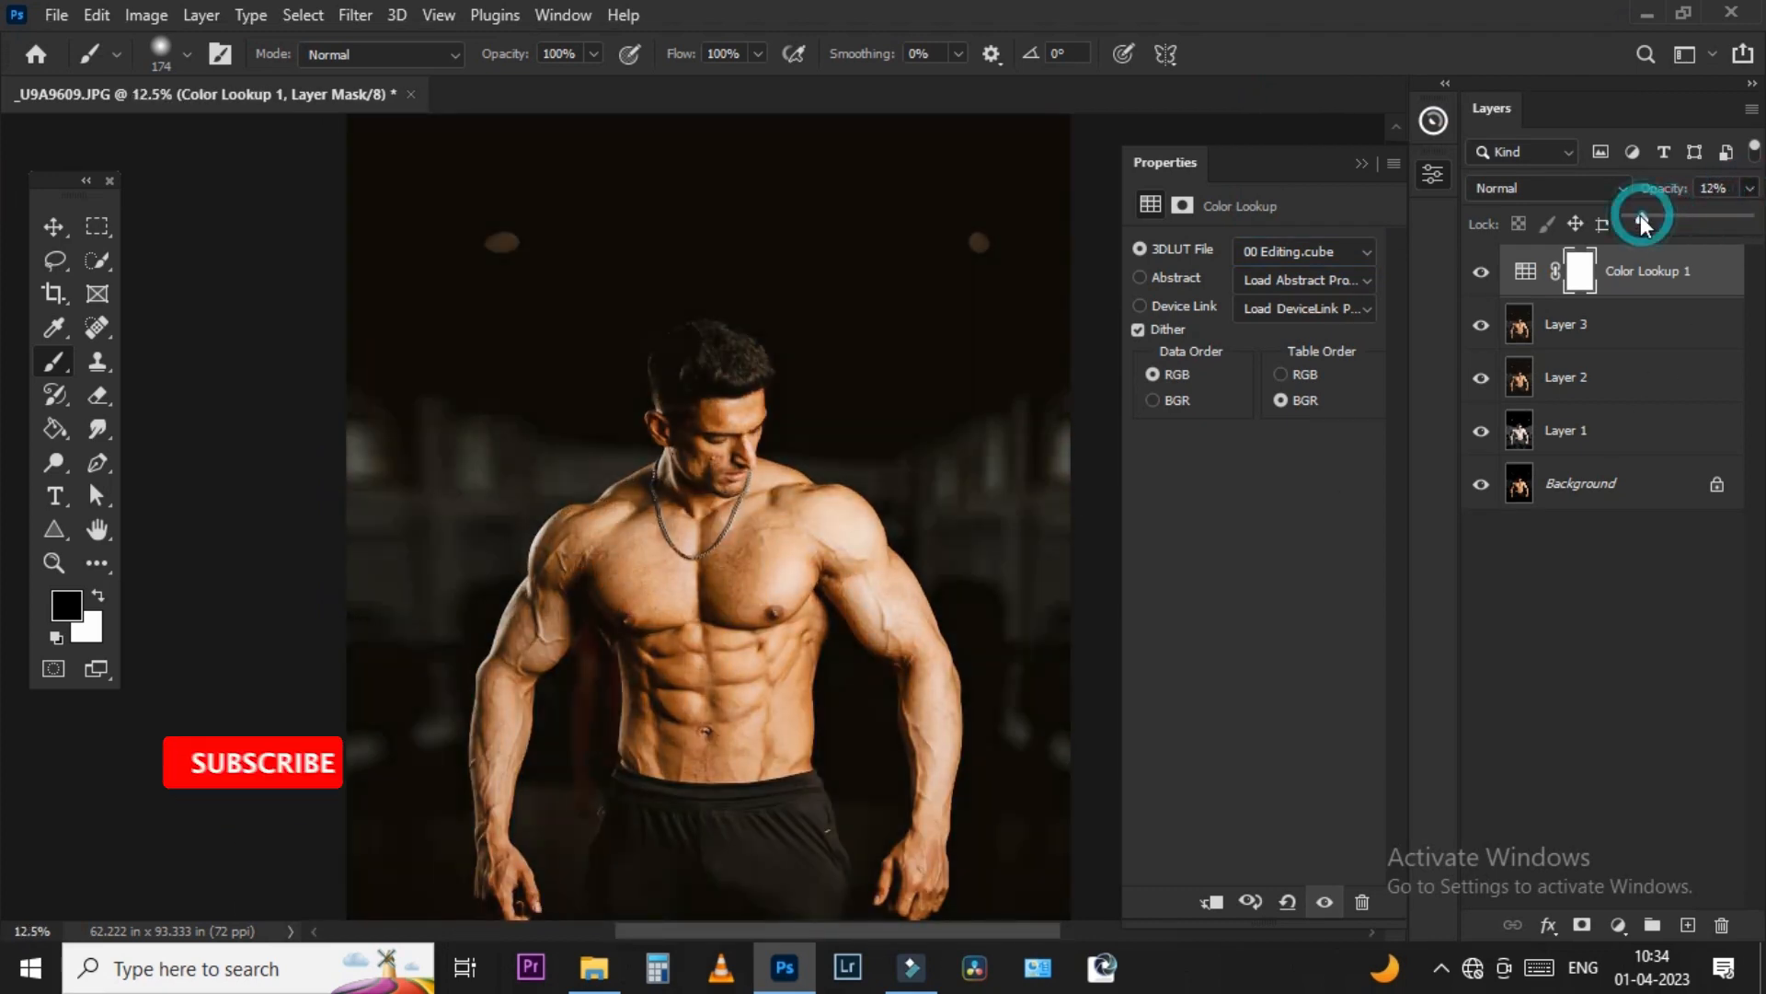
pyautogui.click(1485, 277)
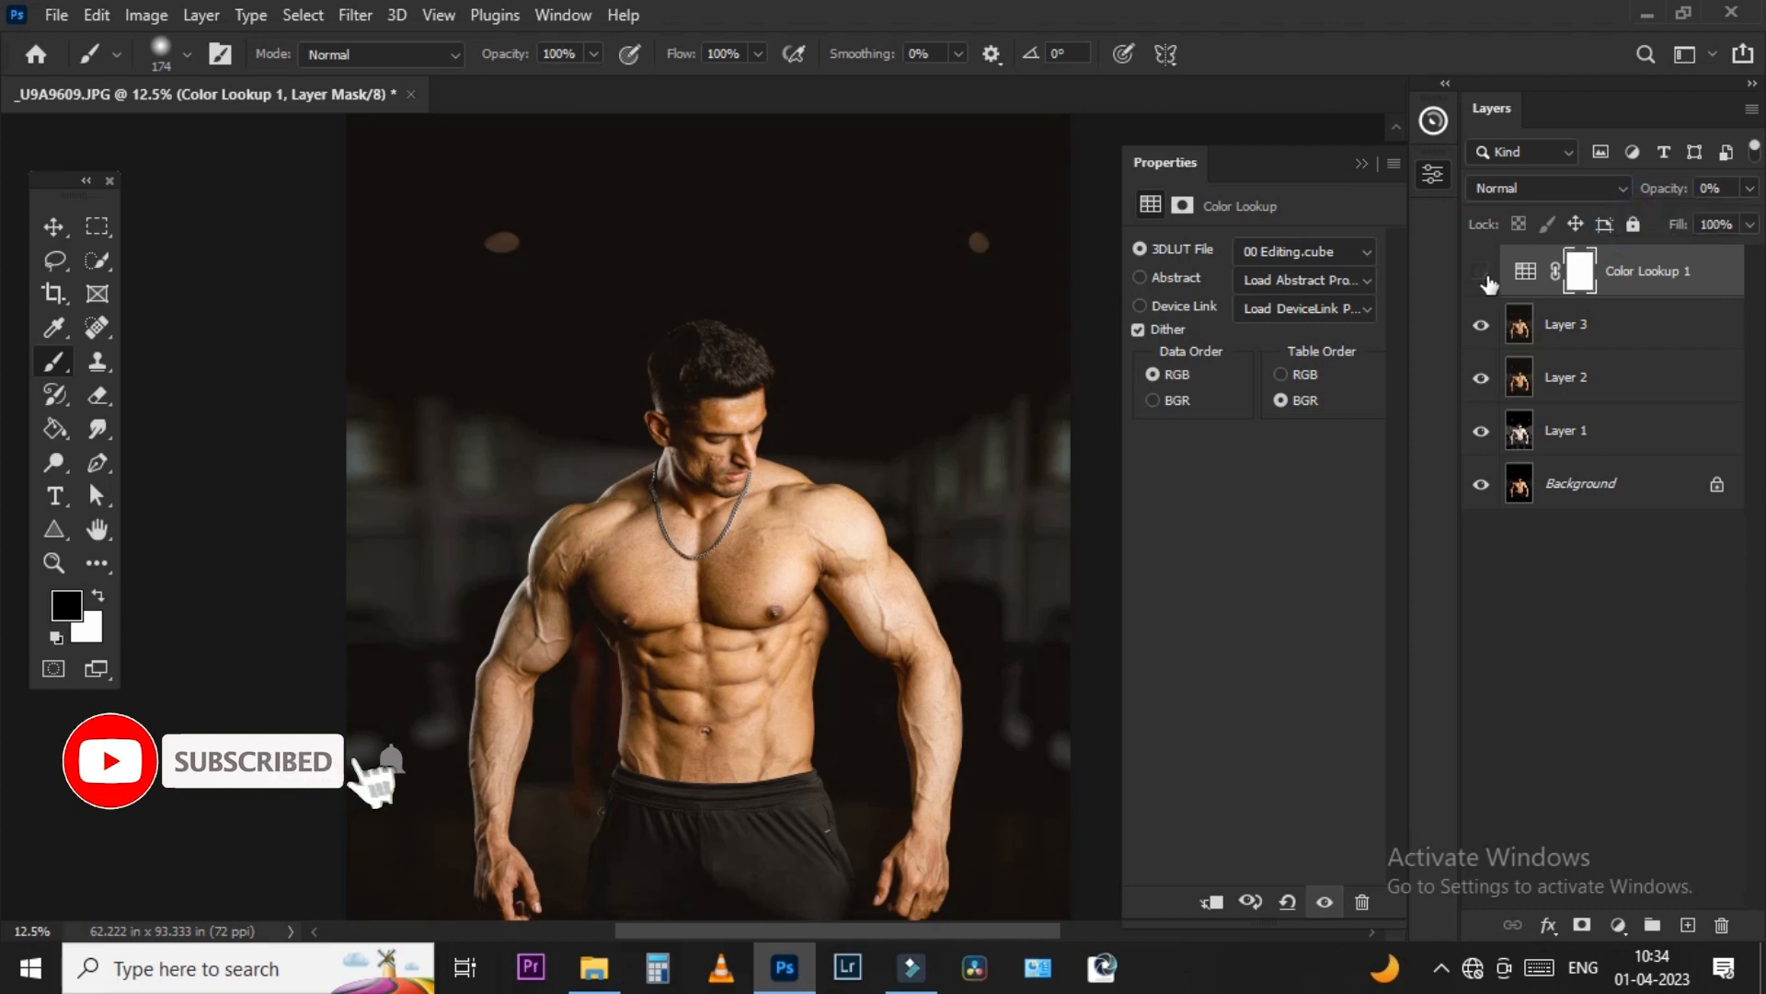
pyautogui.click(1485, 277)
pyautogui.scroll(-2, 733, 611)
pyautogui.scroll(1, 1033, 474)
pyautogui.moveTo(1702, 276); pyautogui.dragTo(1722, 924)
# - Add an Exposure adjustment layer above Layer 3 and apply the Minus 2.0 preset
pyautogui.click(1618, 924)
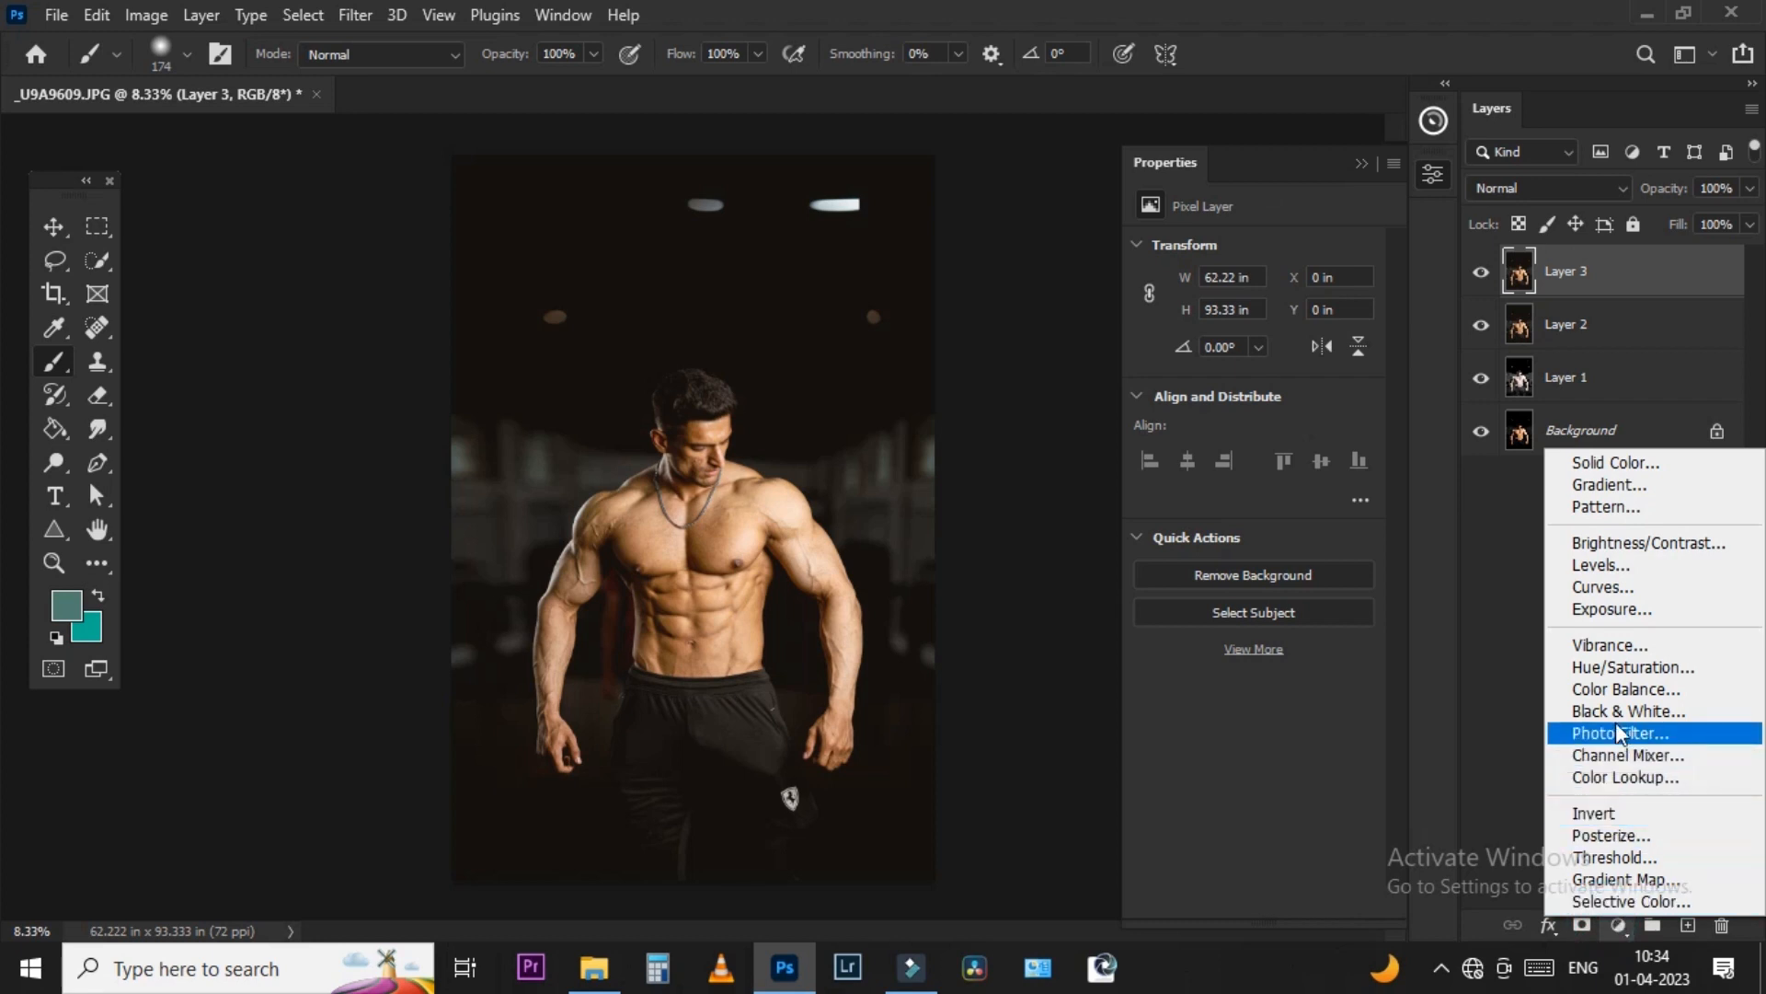
pyautogui.click(1591, 609)
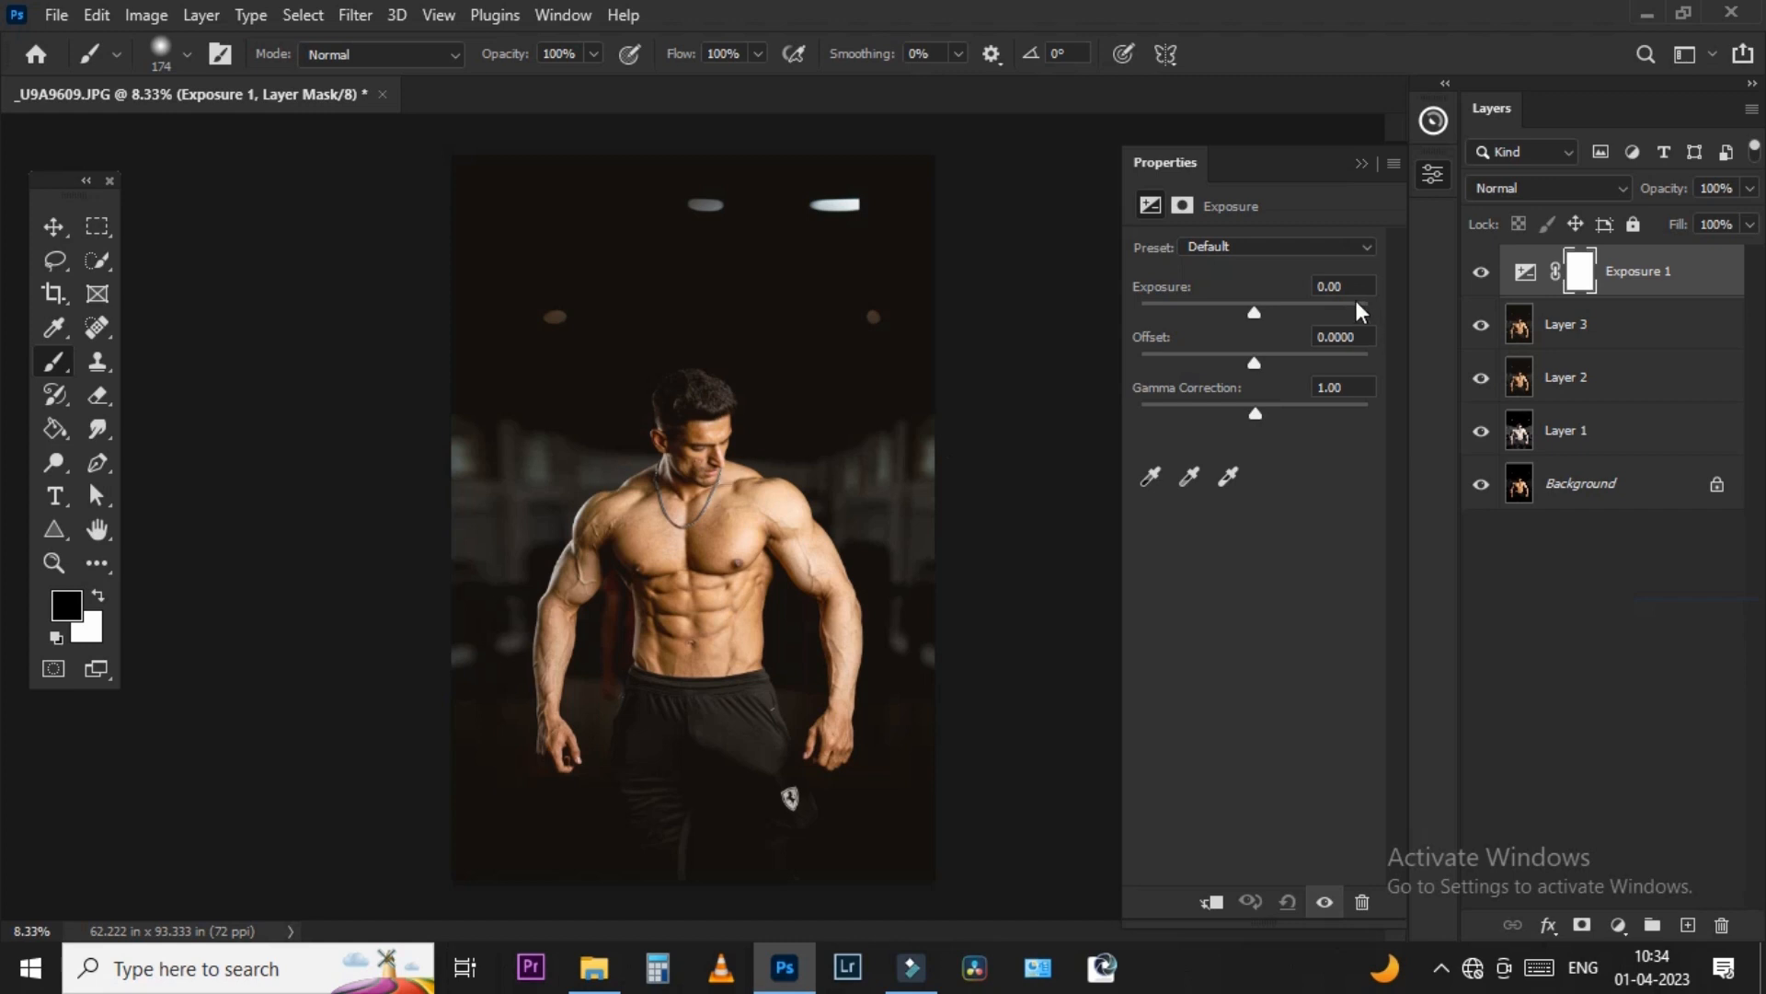
pyautogui.click(1252, 261)
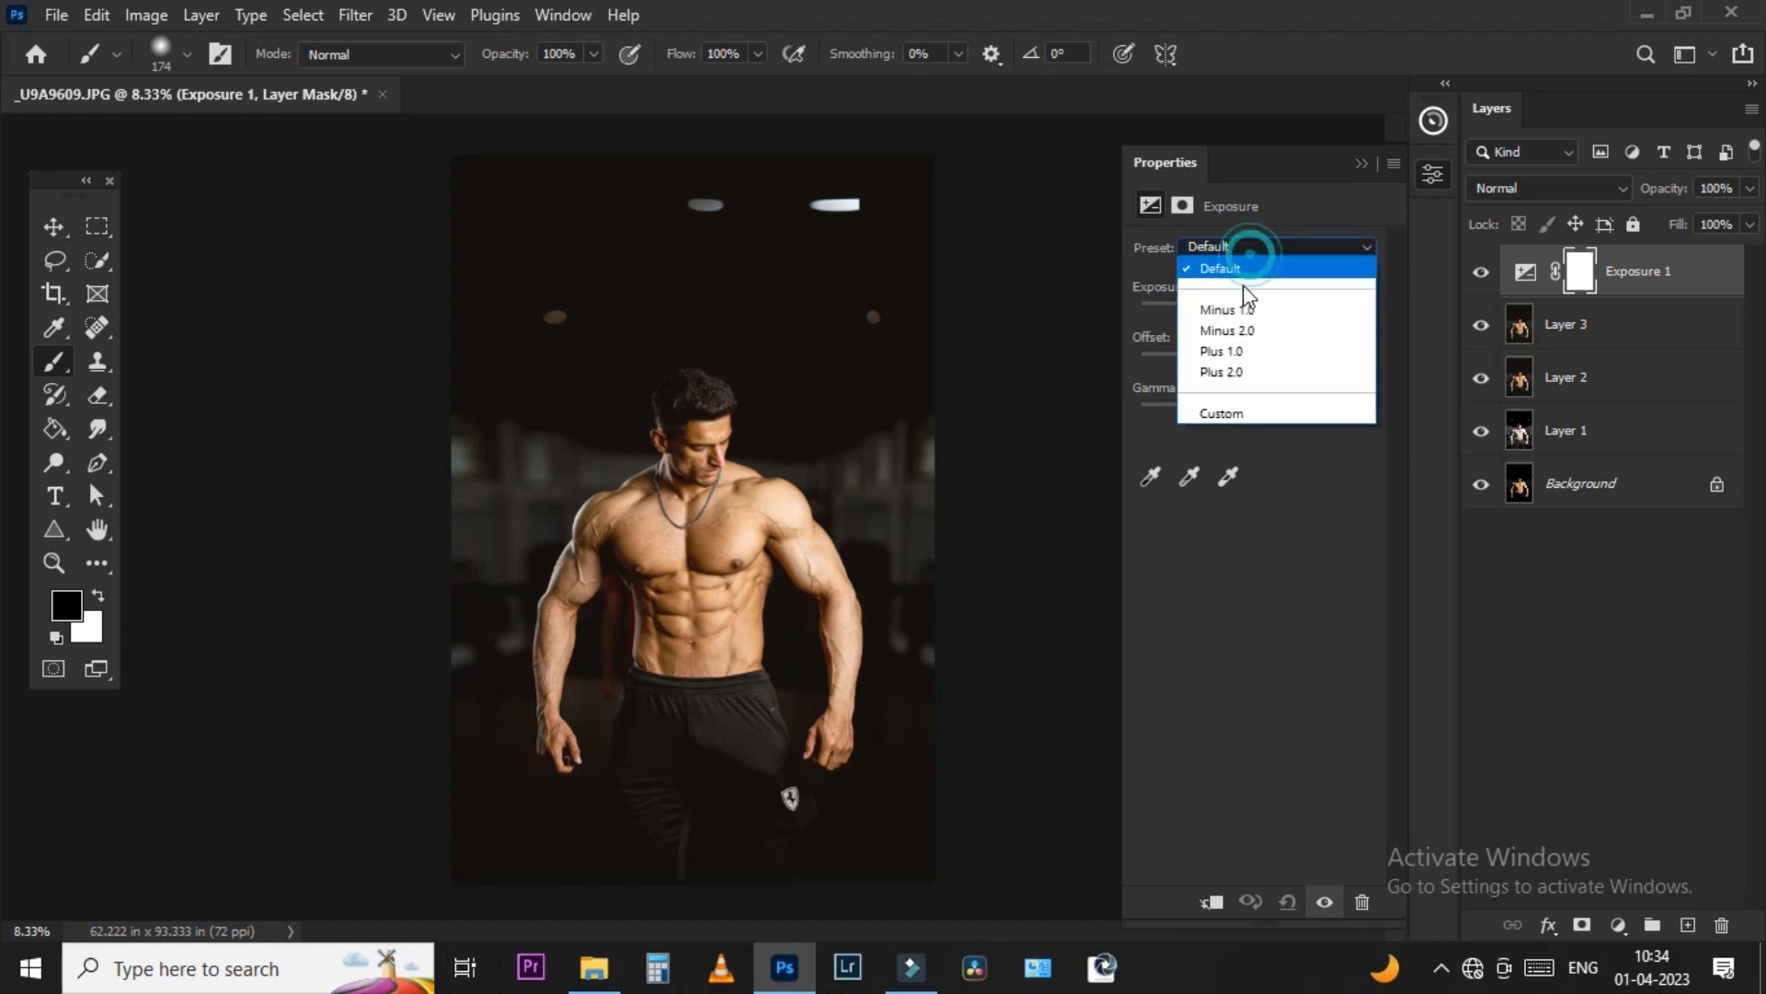
pyautogui.click(1246, 327)
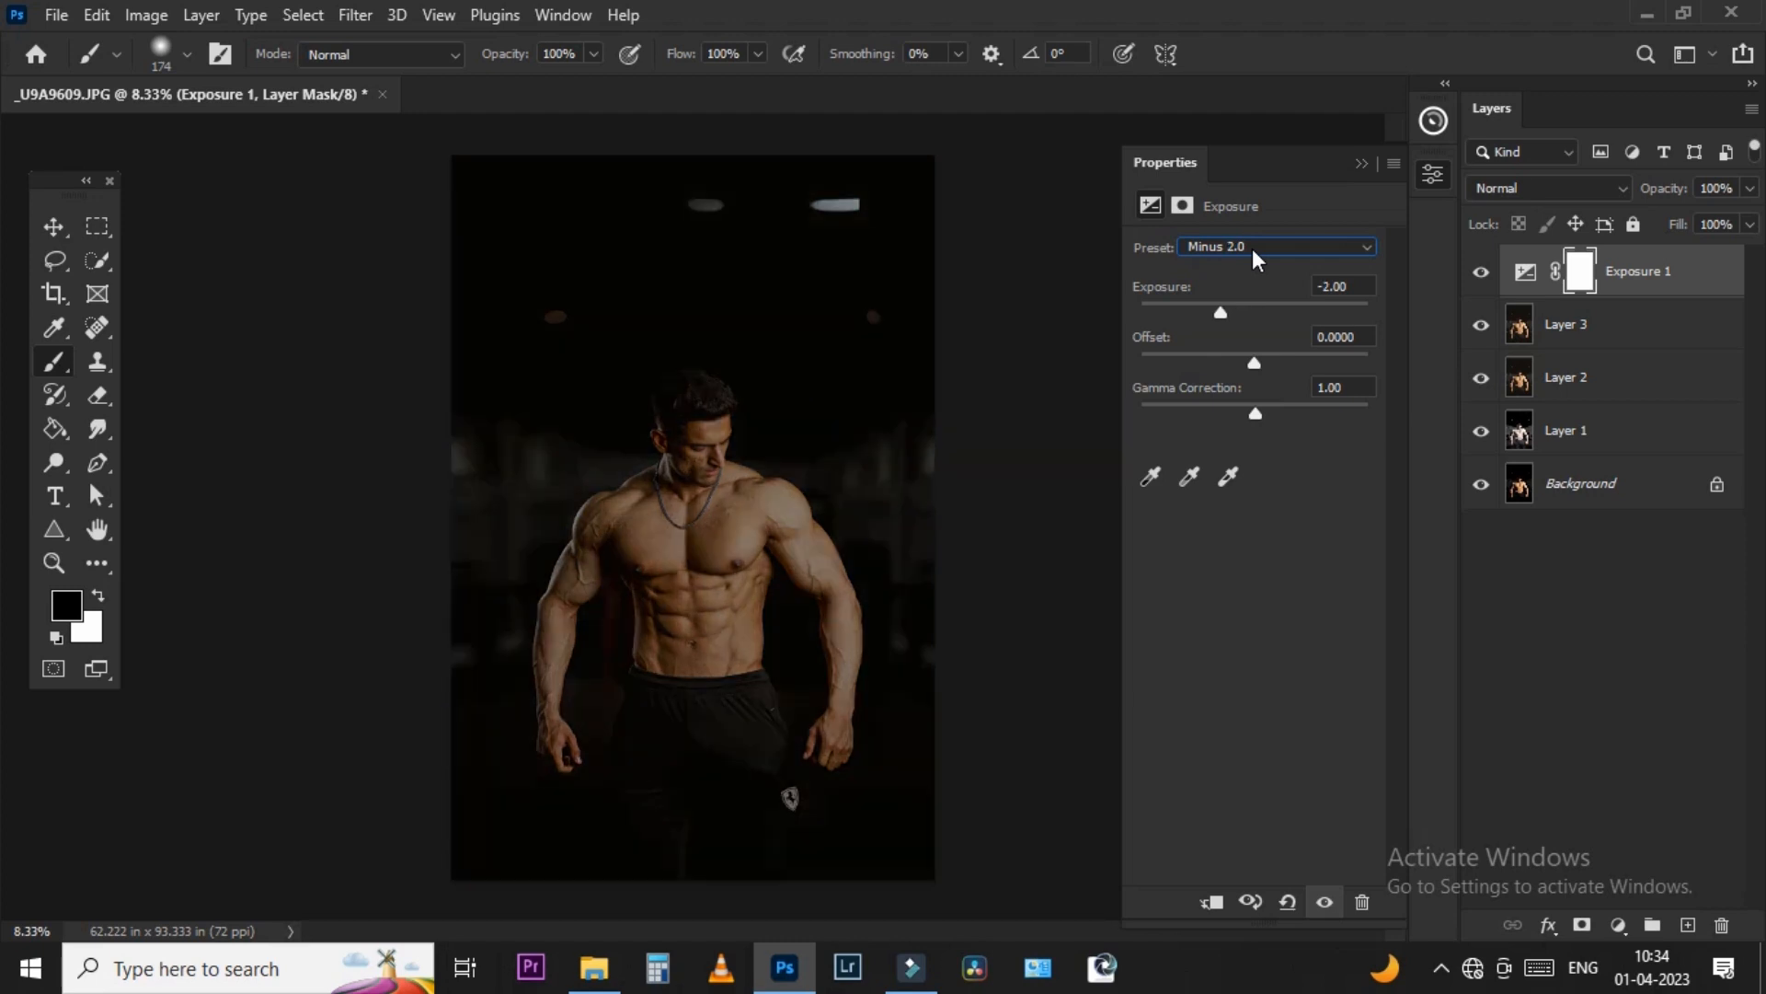
# - Set the Exposure layer to exposure -0.15, offset +0.0114 and gamma correction 0.90, comparing the photo with and without it
pyautogui.moveTo(1222, 317); pyautogui.dragTo(1267, 413)
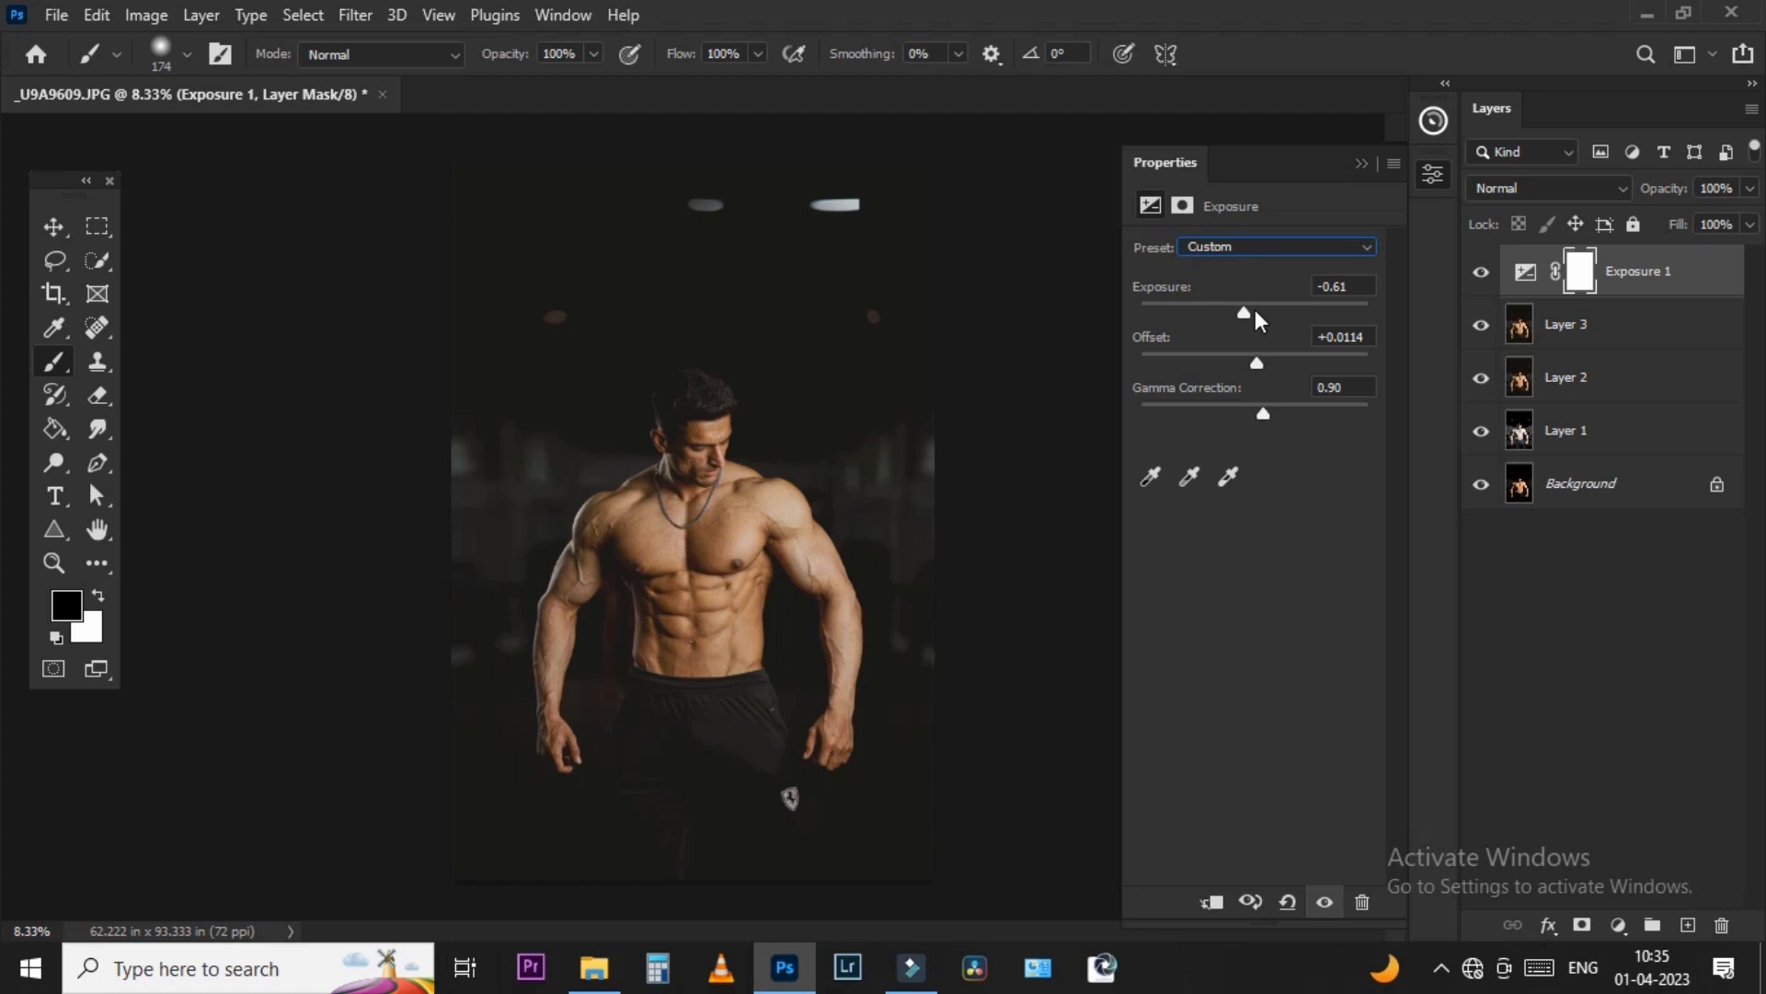
pyautogui.moveTo(1248, 312); pyautogui.dragTo(1253, 312)
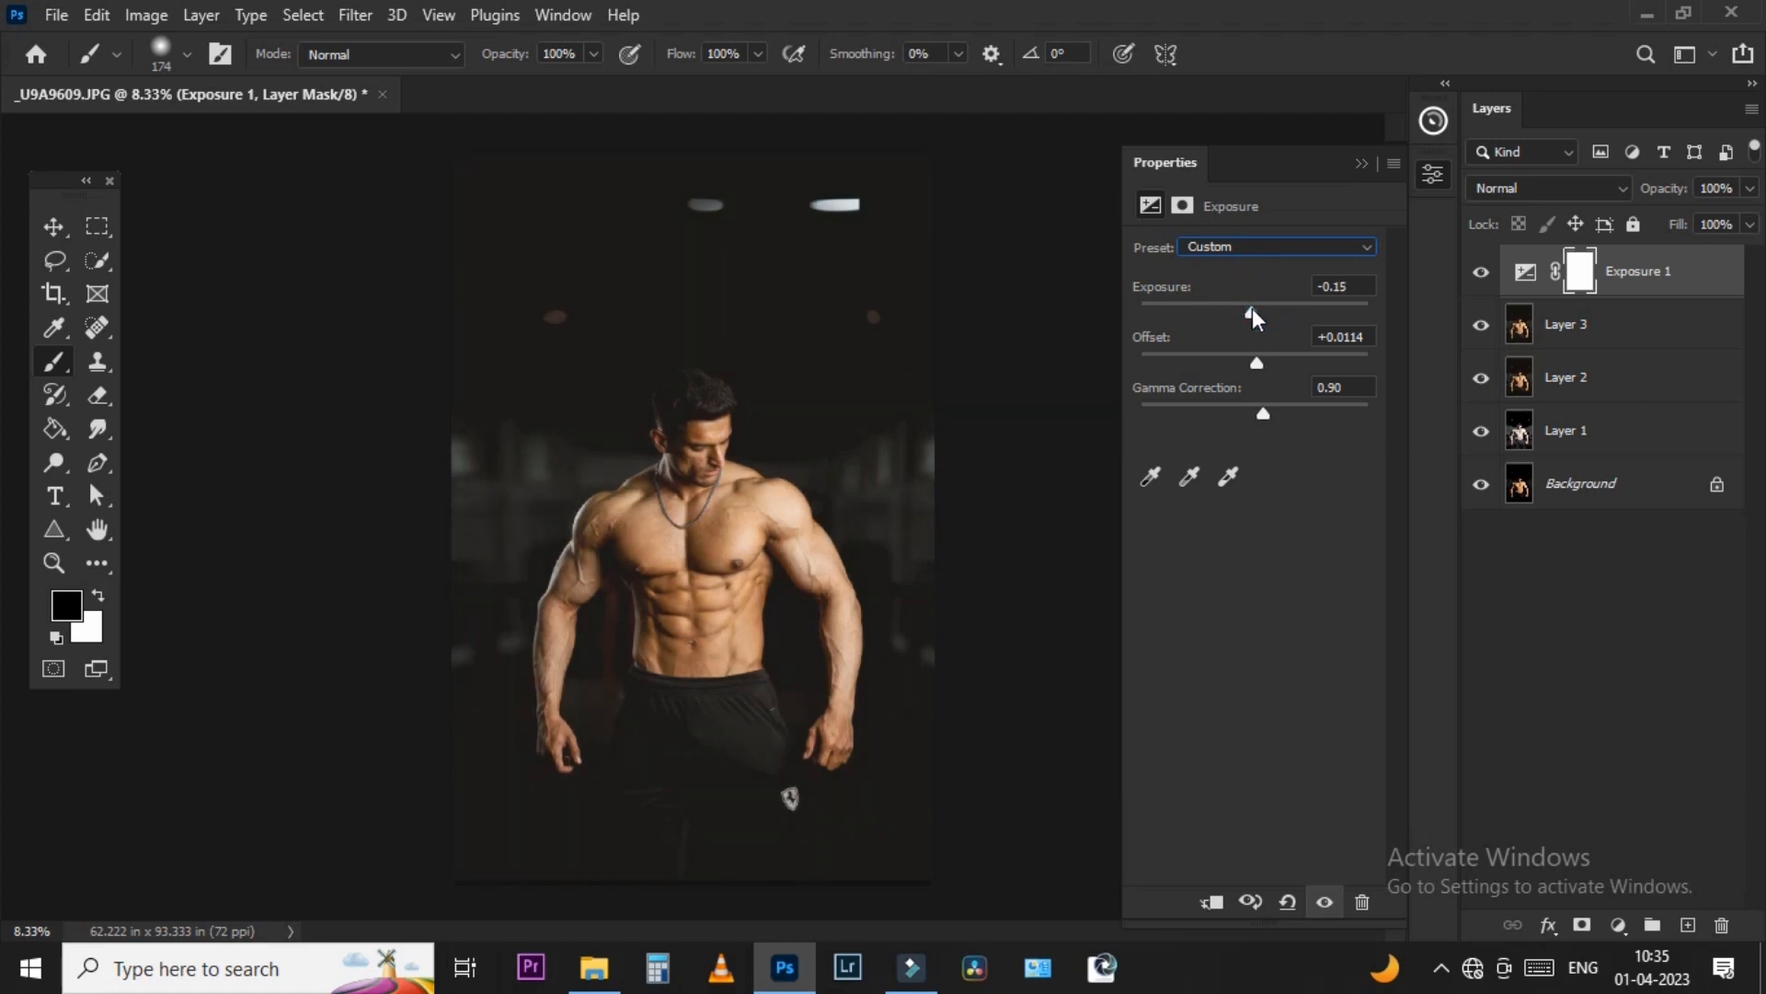
pyautogui.click(1325, 902)
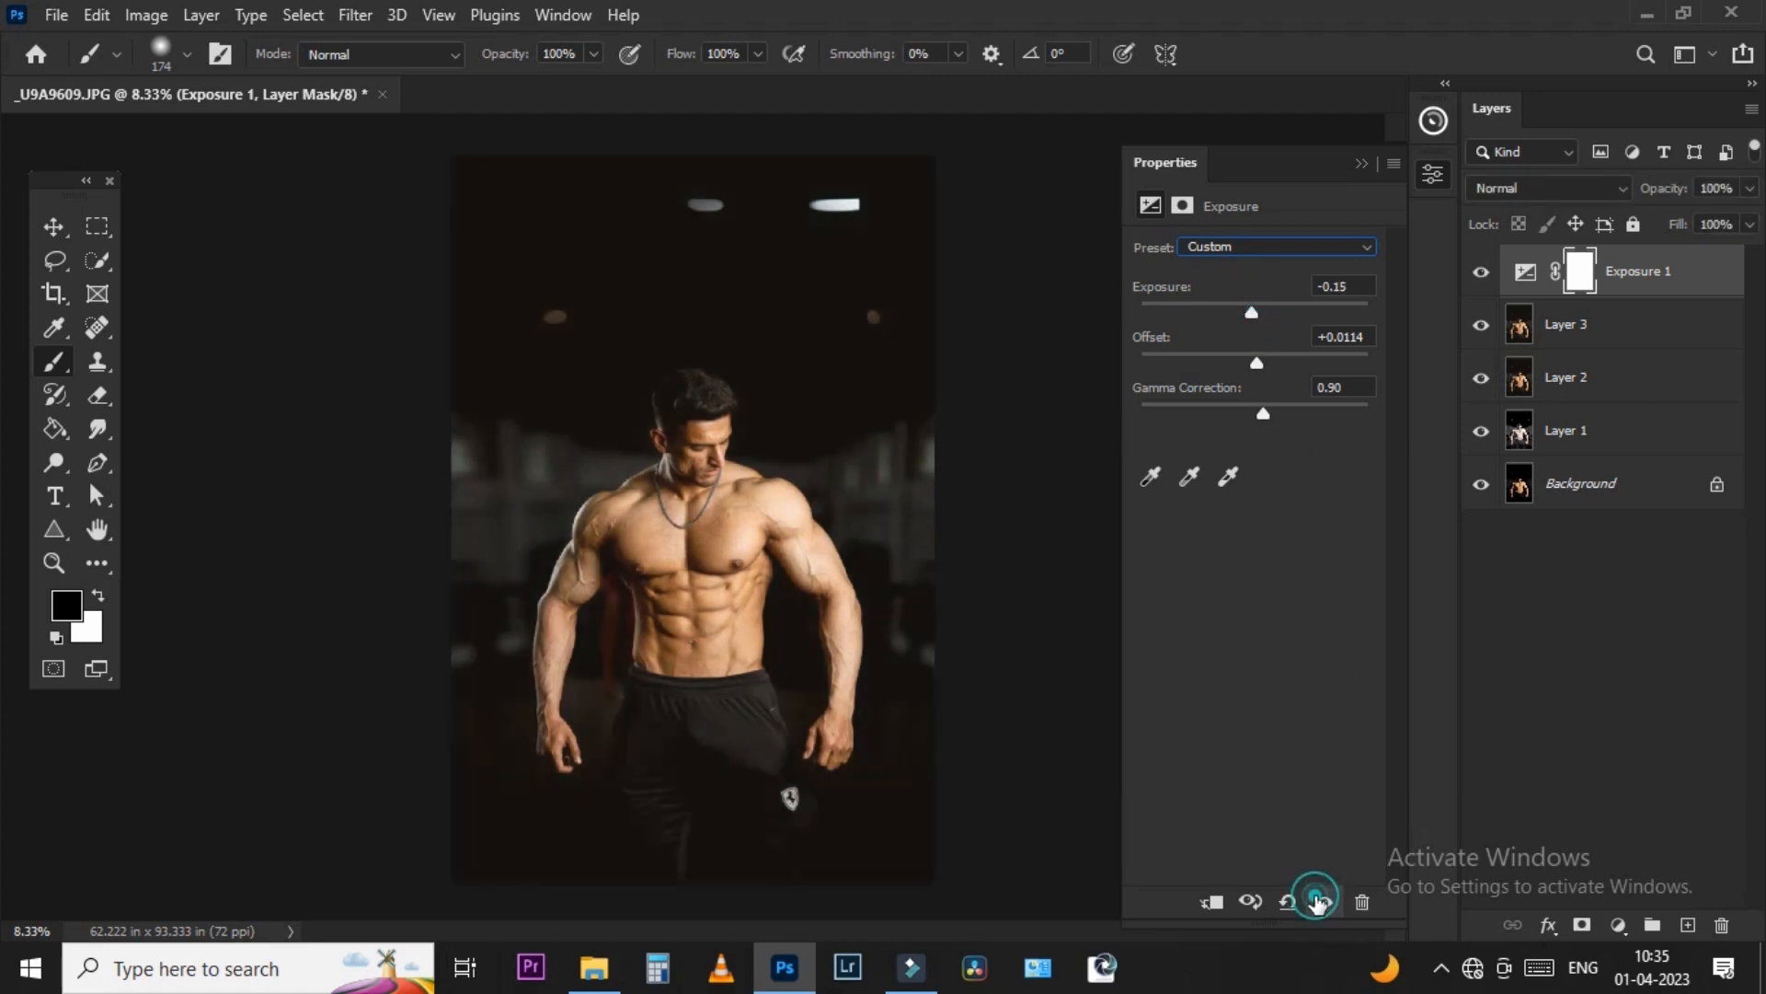
pyautogui.click(1325, 902)
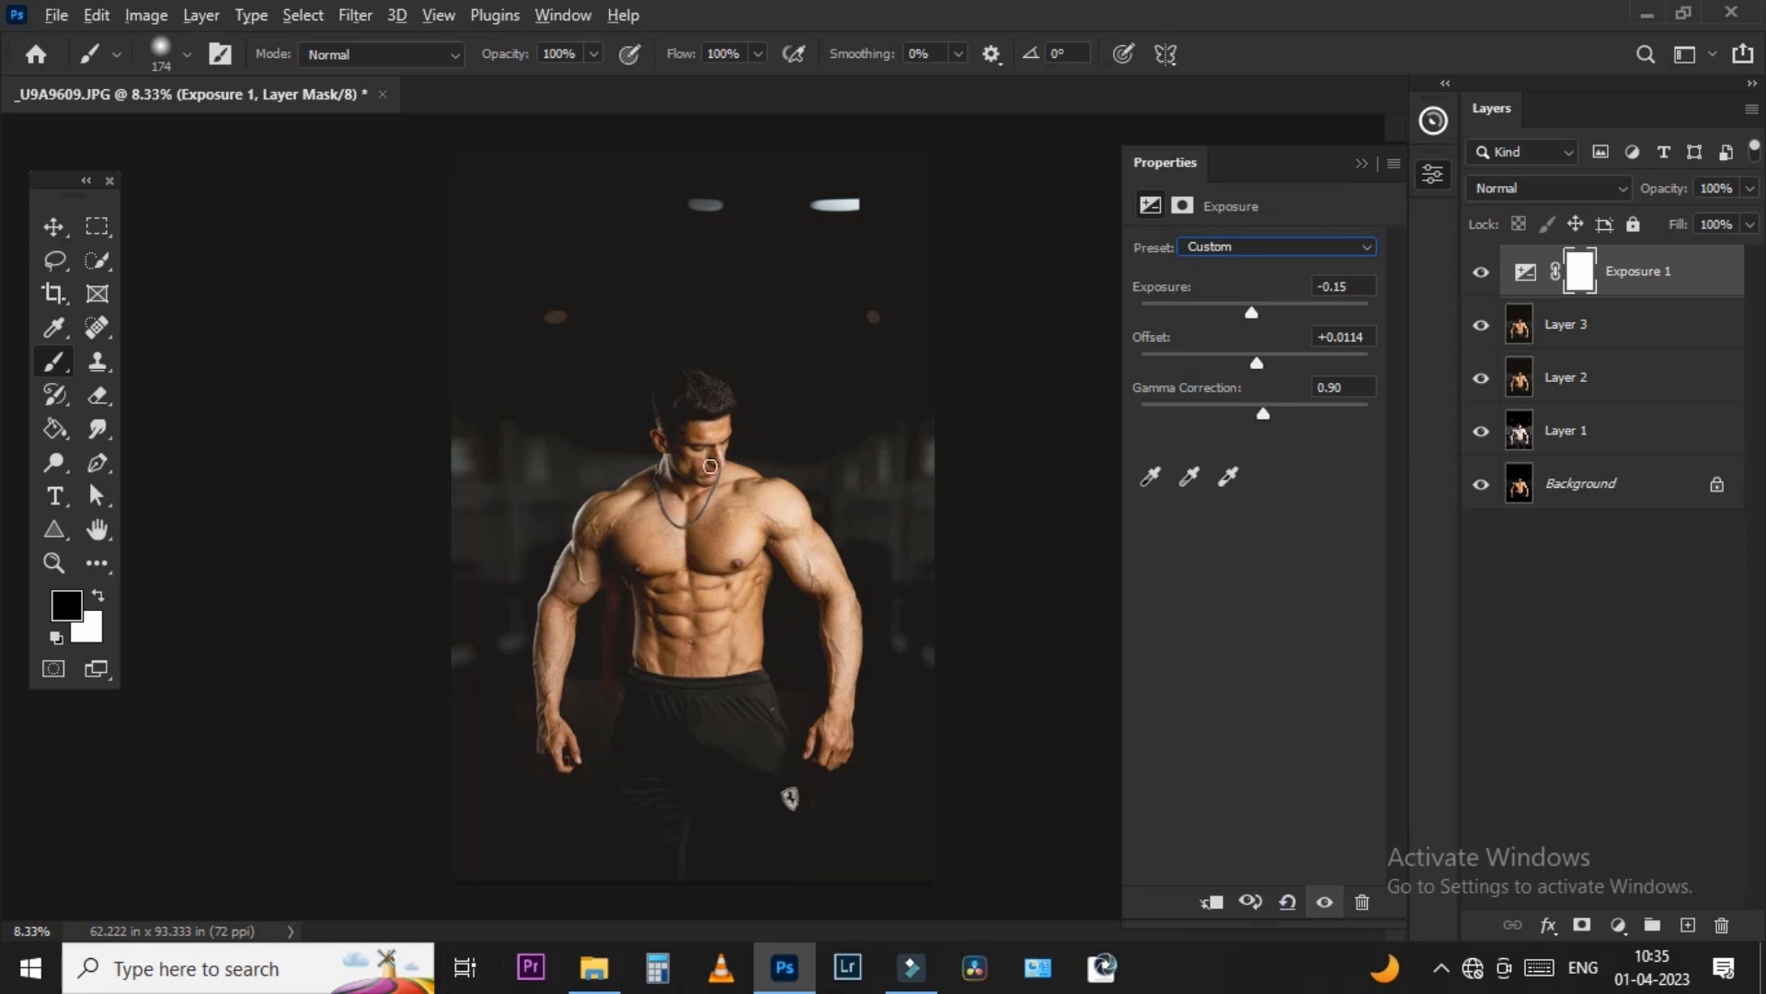
pyautogui.click(1361, 162)
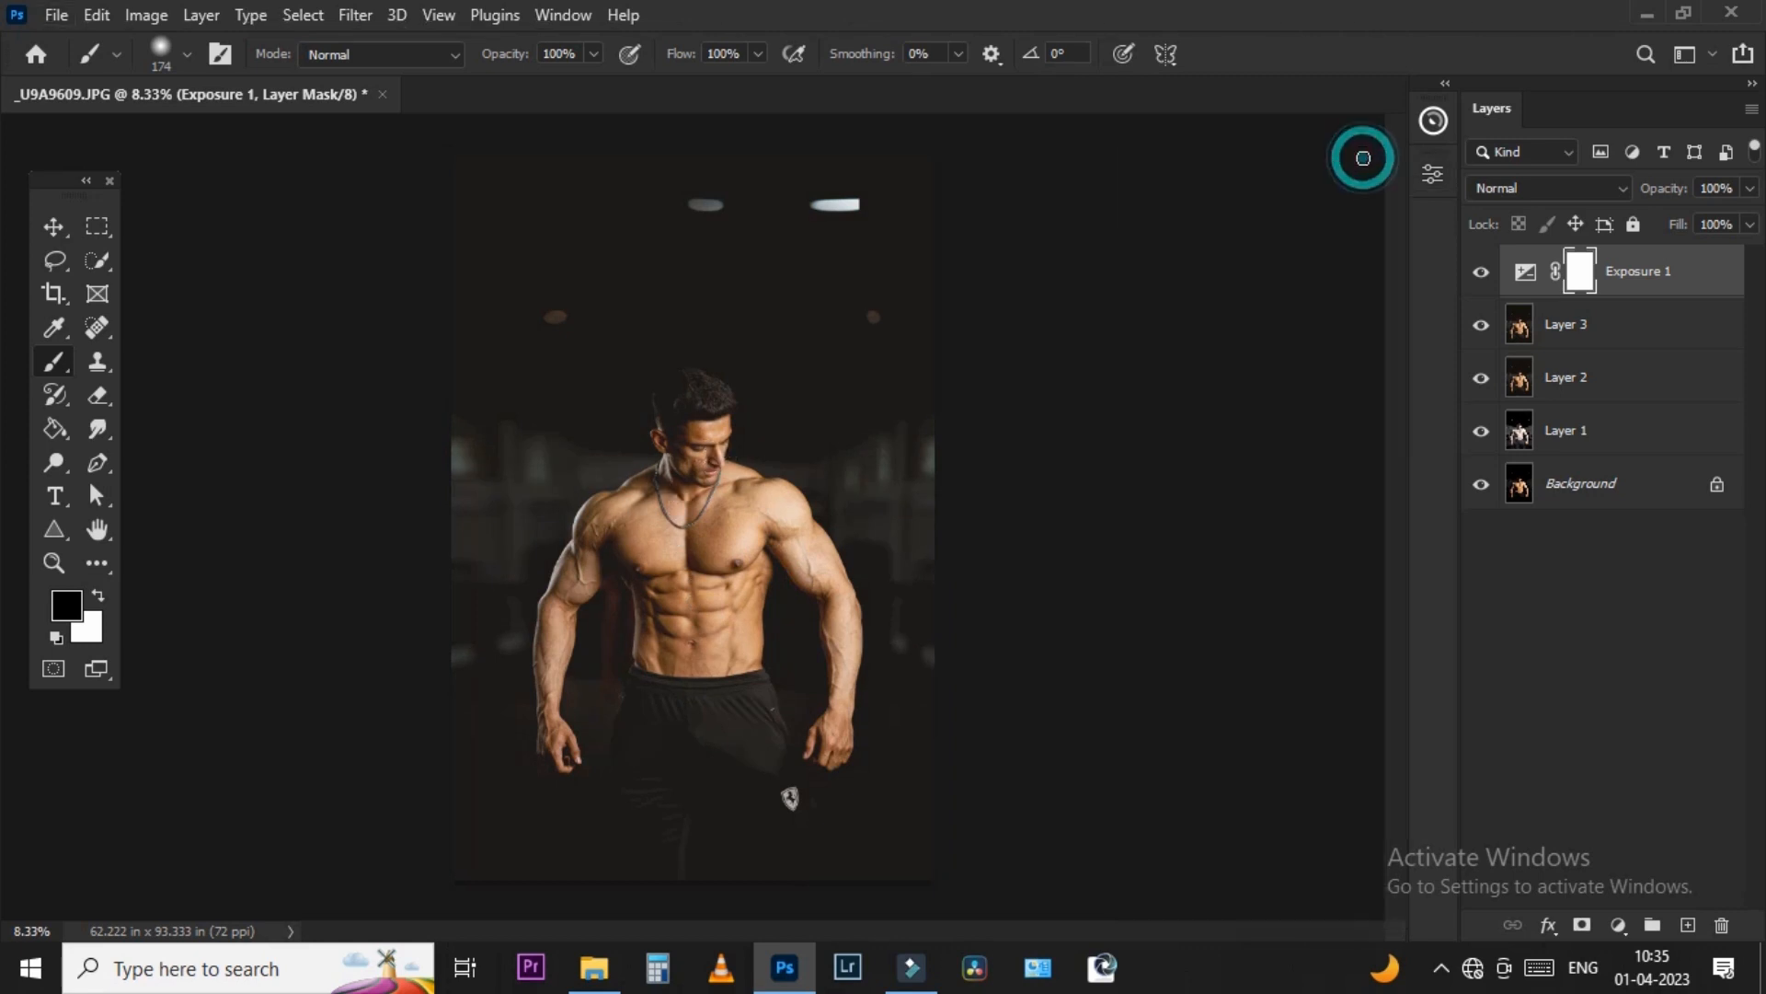
# - Add an empty layer above the Exposure adjustment and select the Dodge Tool
pyautogui.scroll(4, 708, 504)
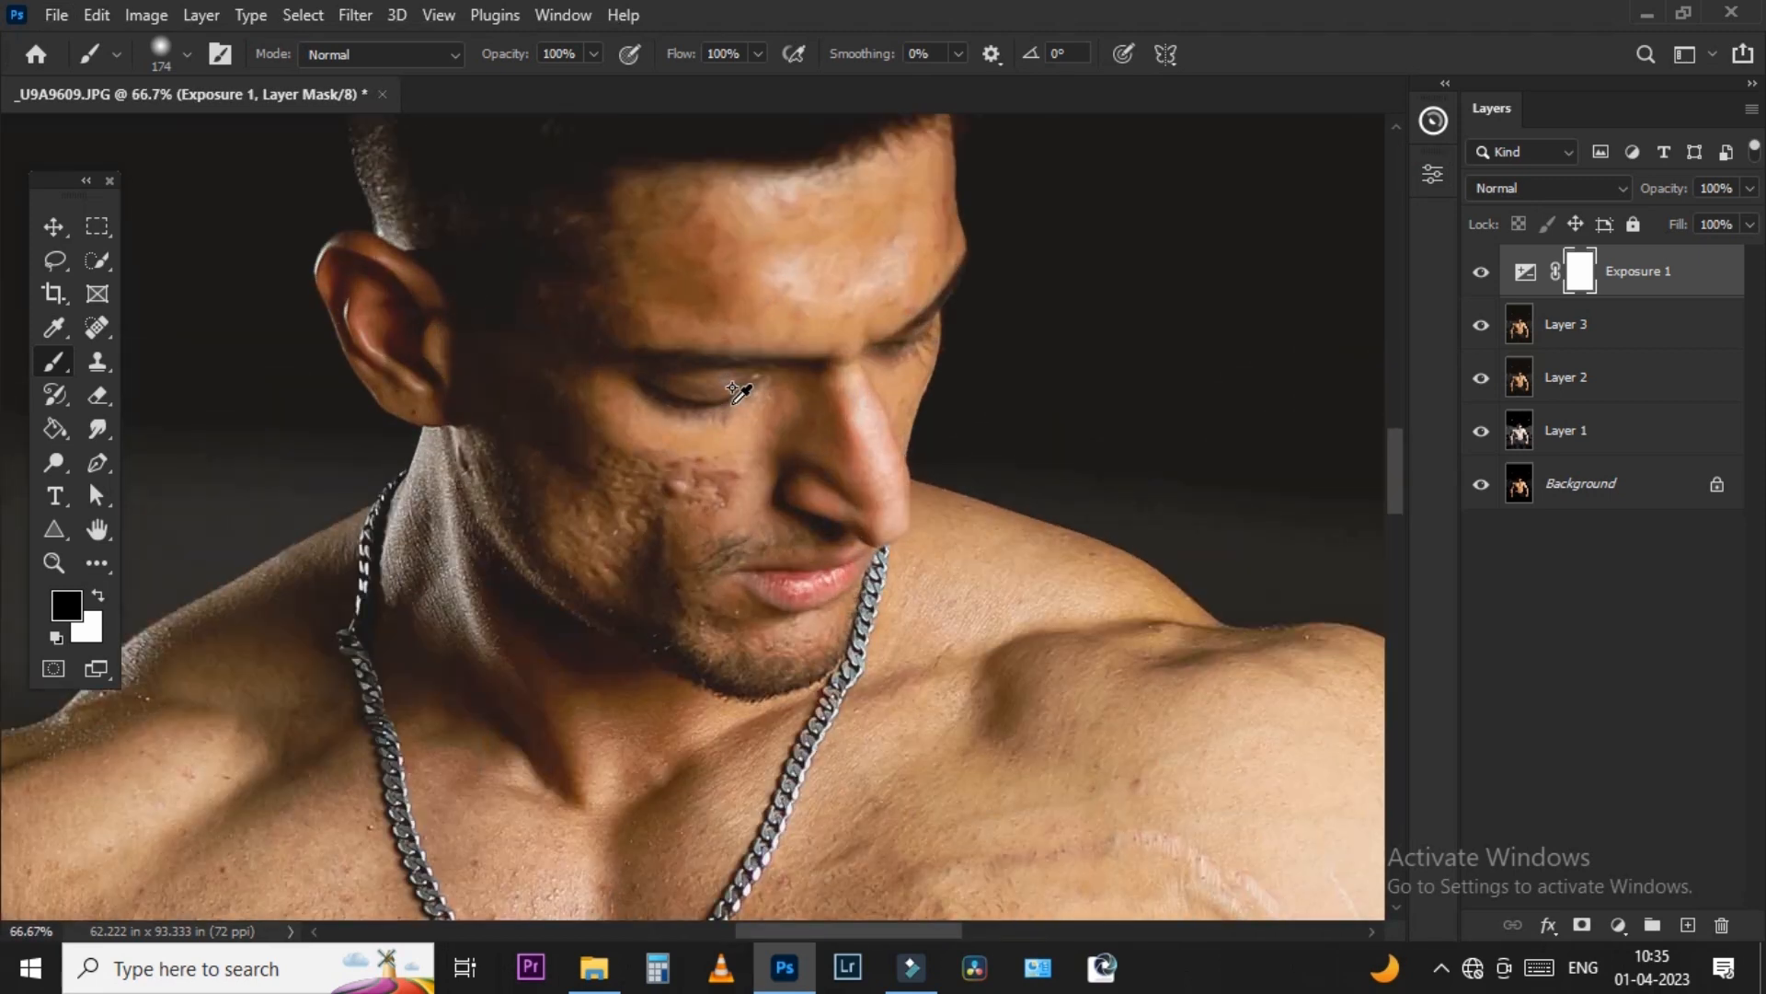
pyautogui.scroll(-4, 755, 405)
pyautogui.scroll(1, 720, 523)
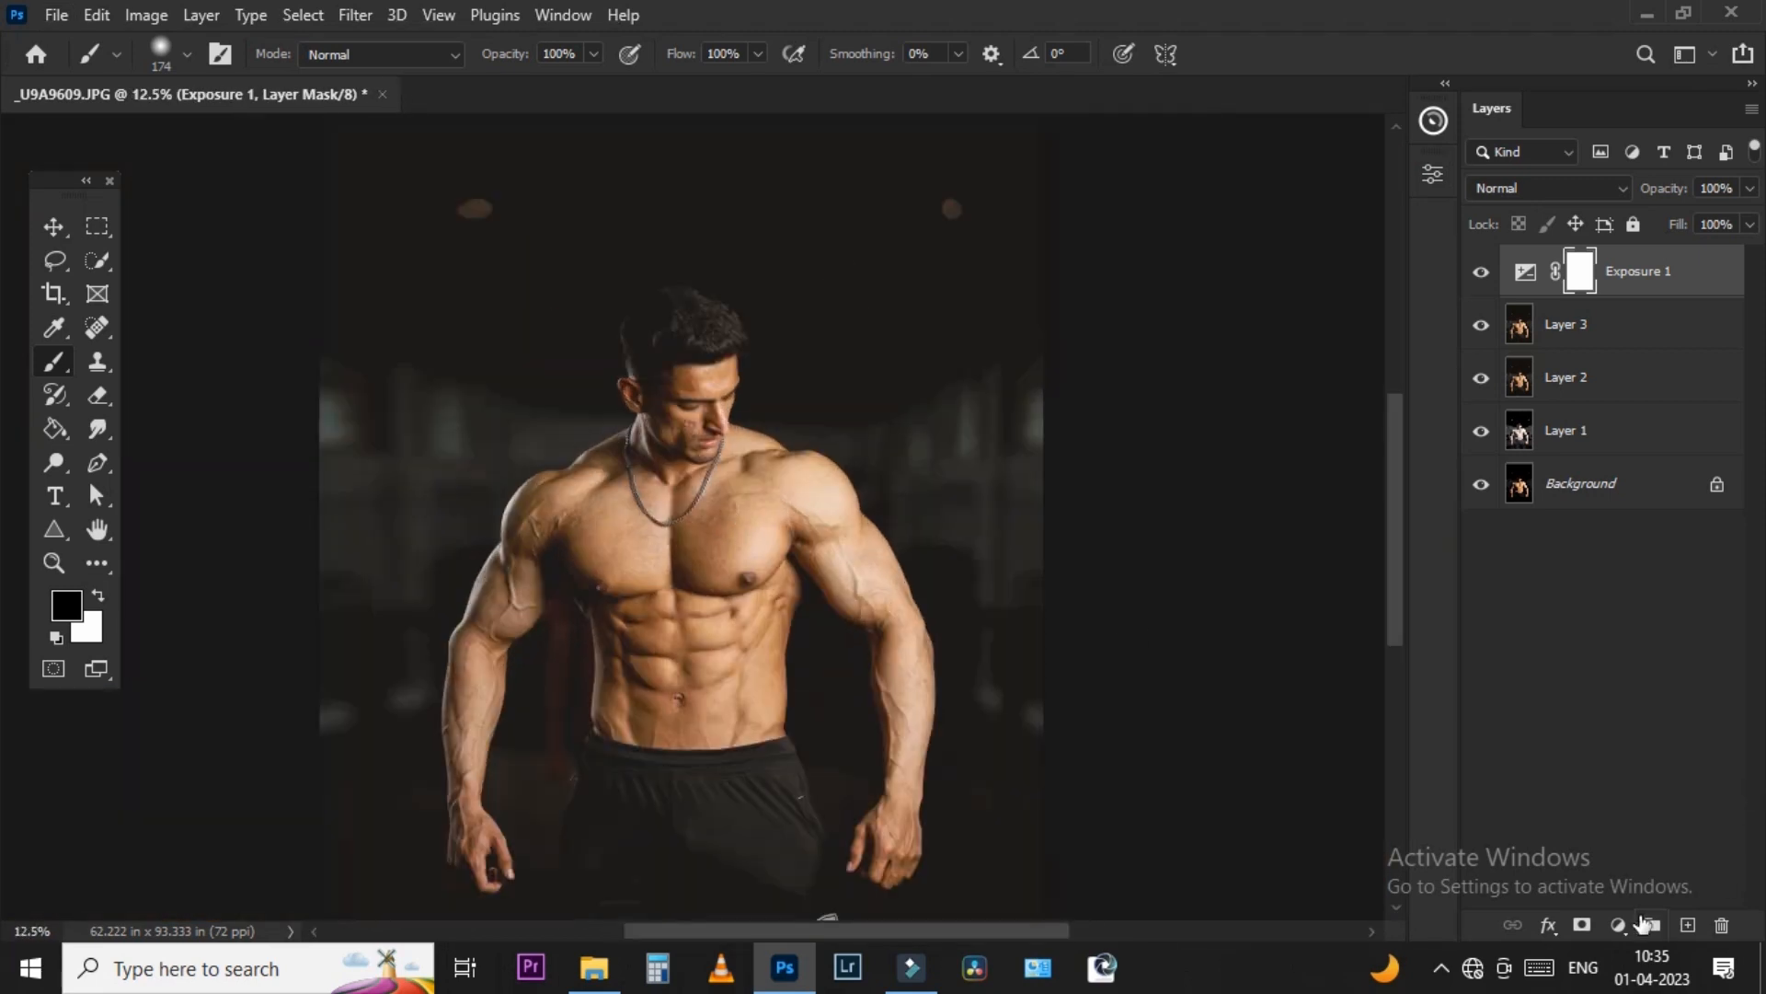
pyautogui.click(1689, 926)
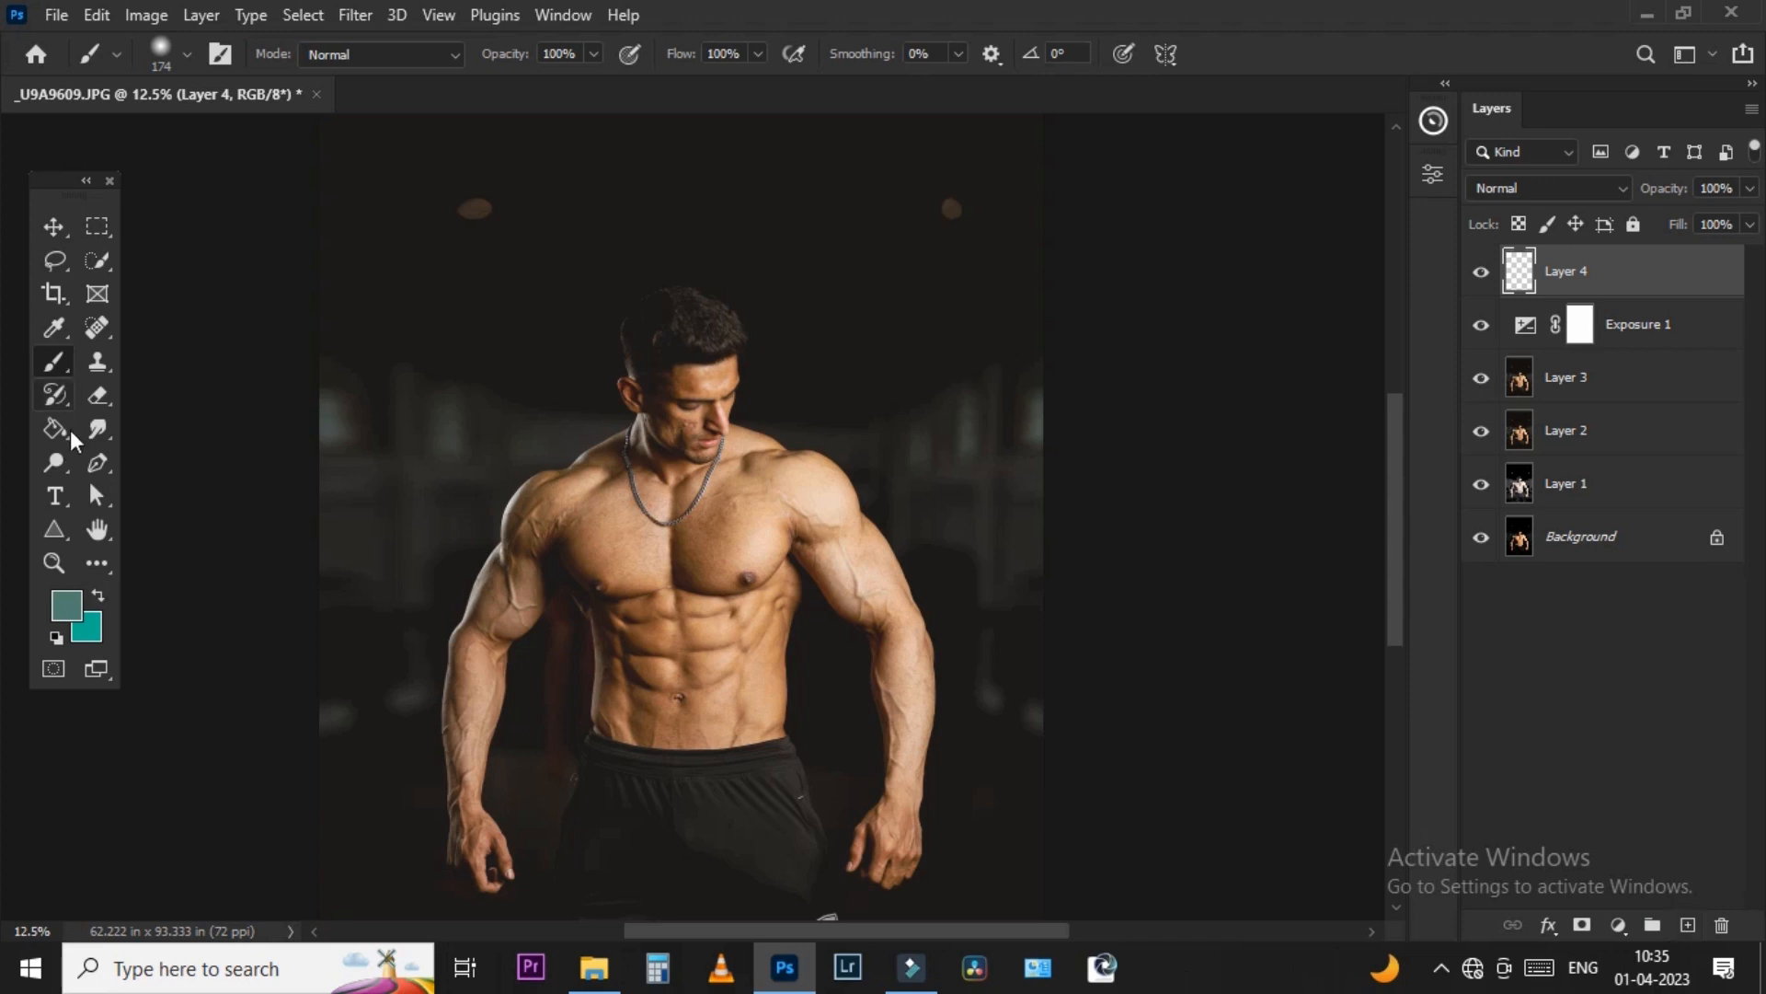
pyautogui.click(56, 467)
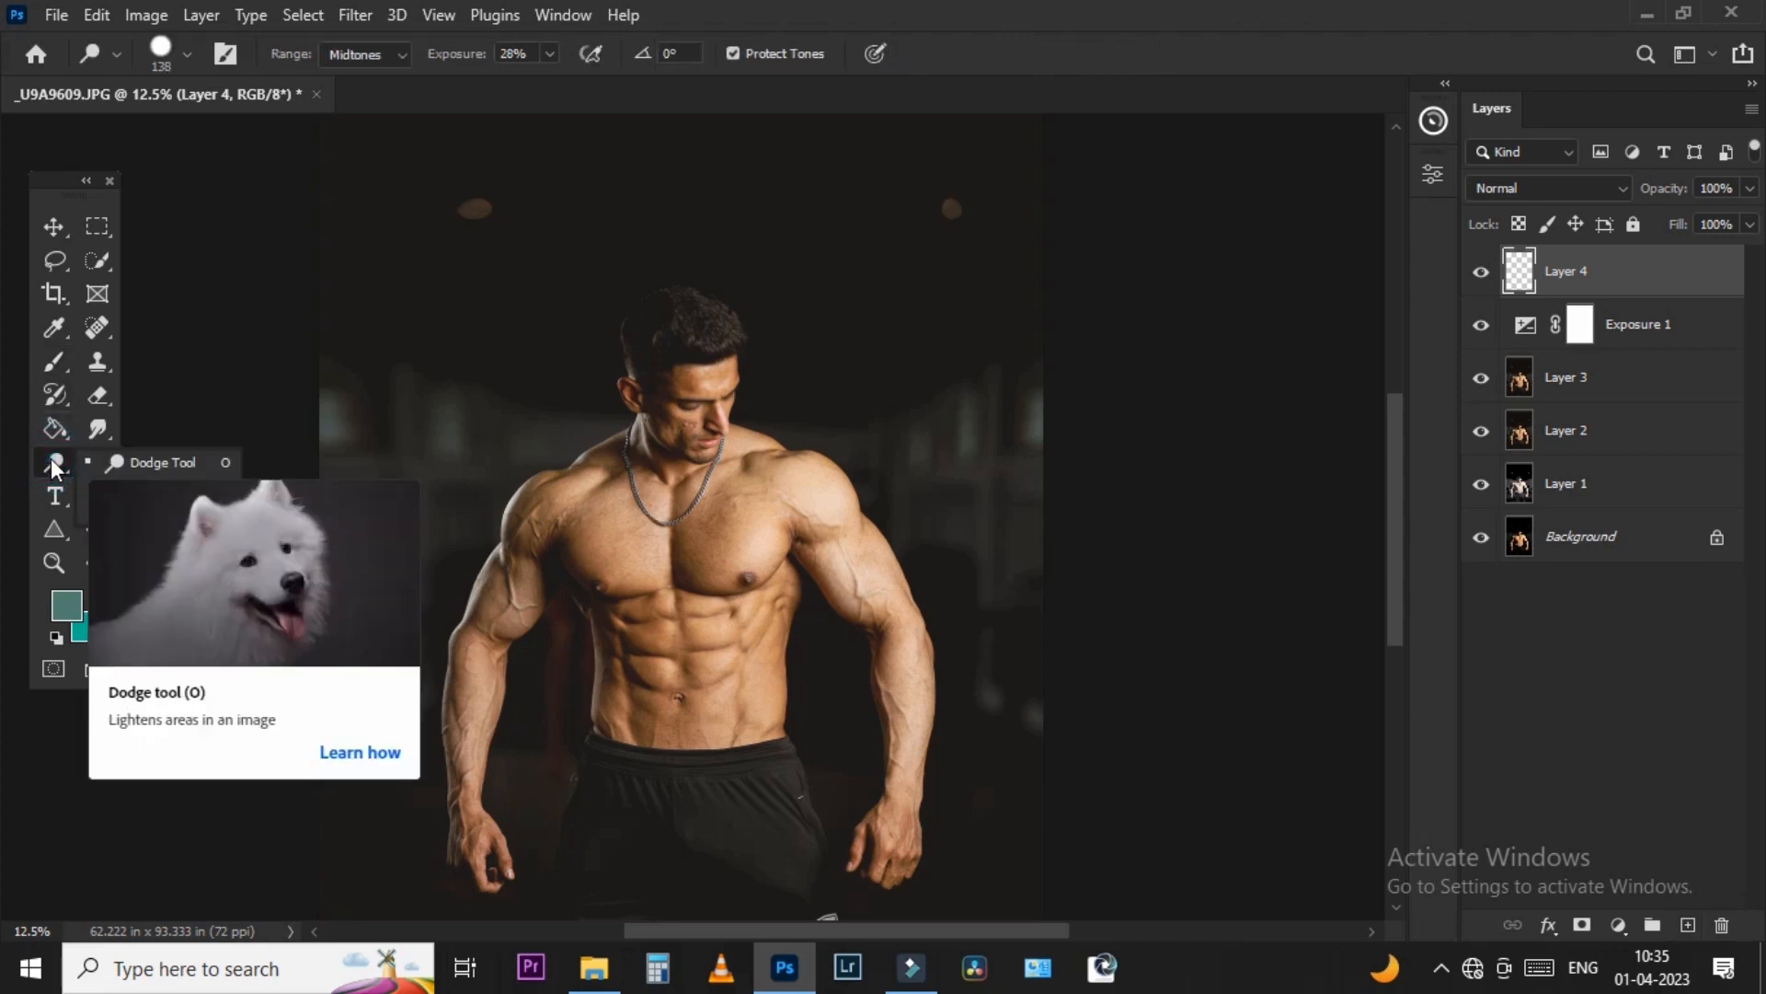
pyautogui.click(151, 464)
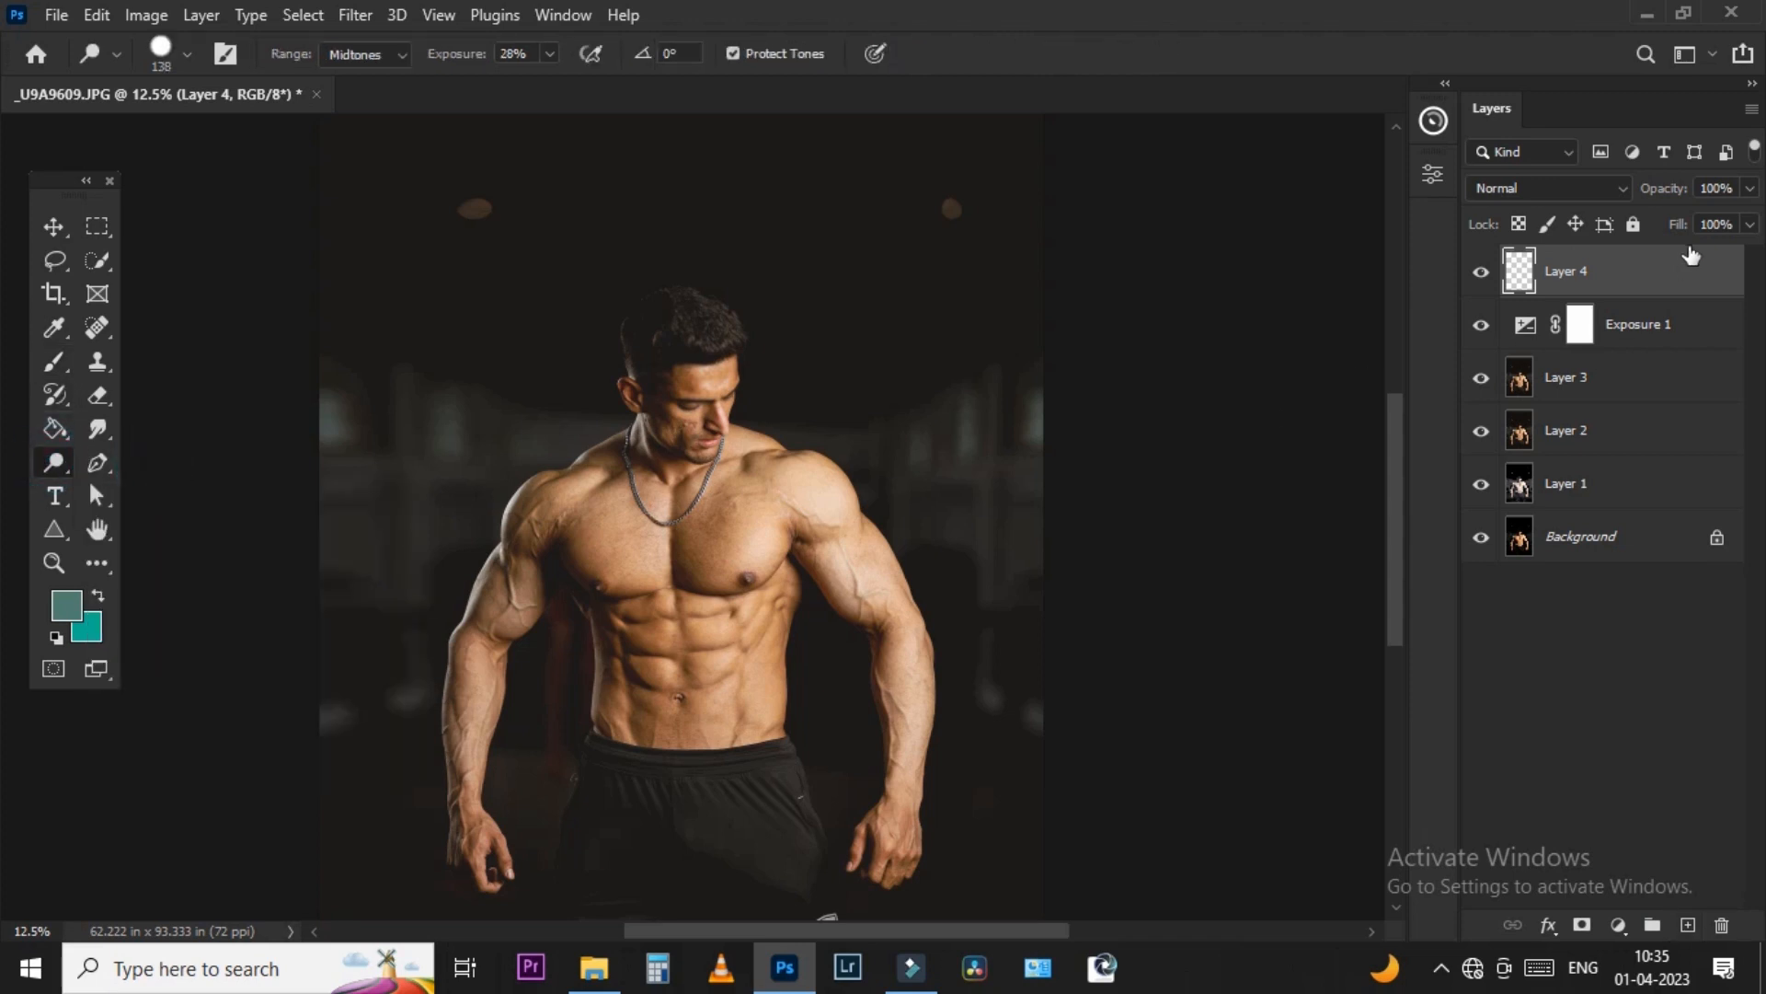
# - Set the new layer's blend mode to Overlay and rename the layer dodge
pyautogui.click(1514, 179)
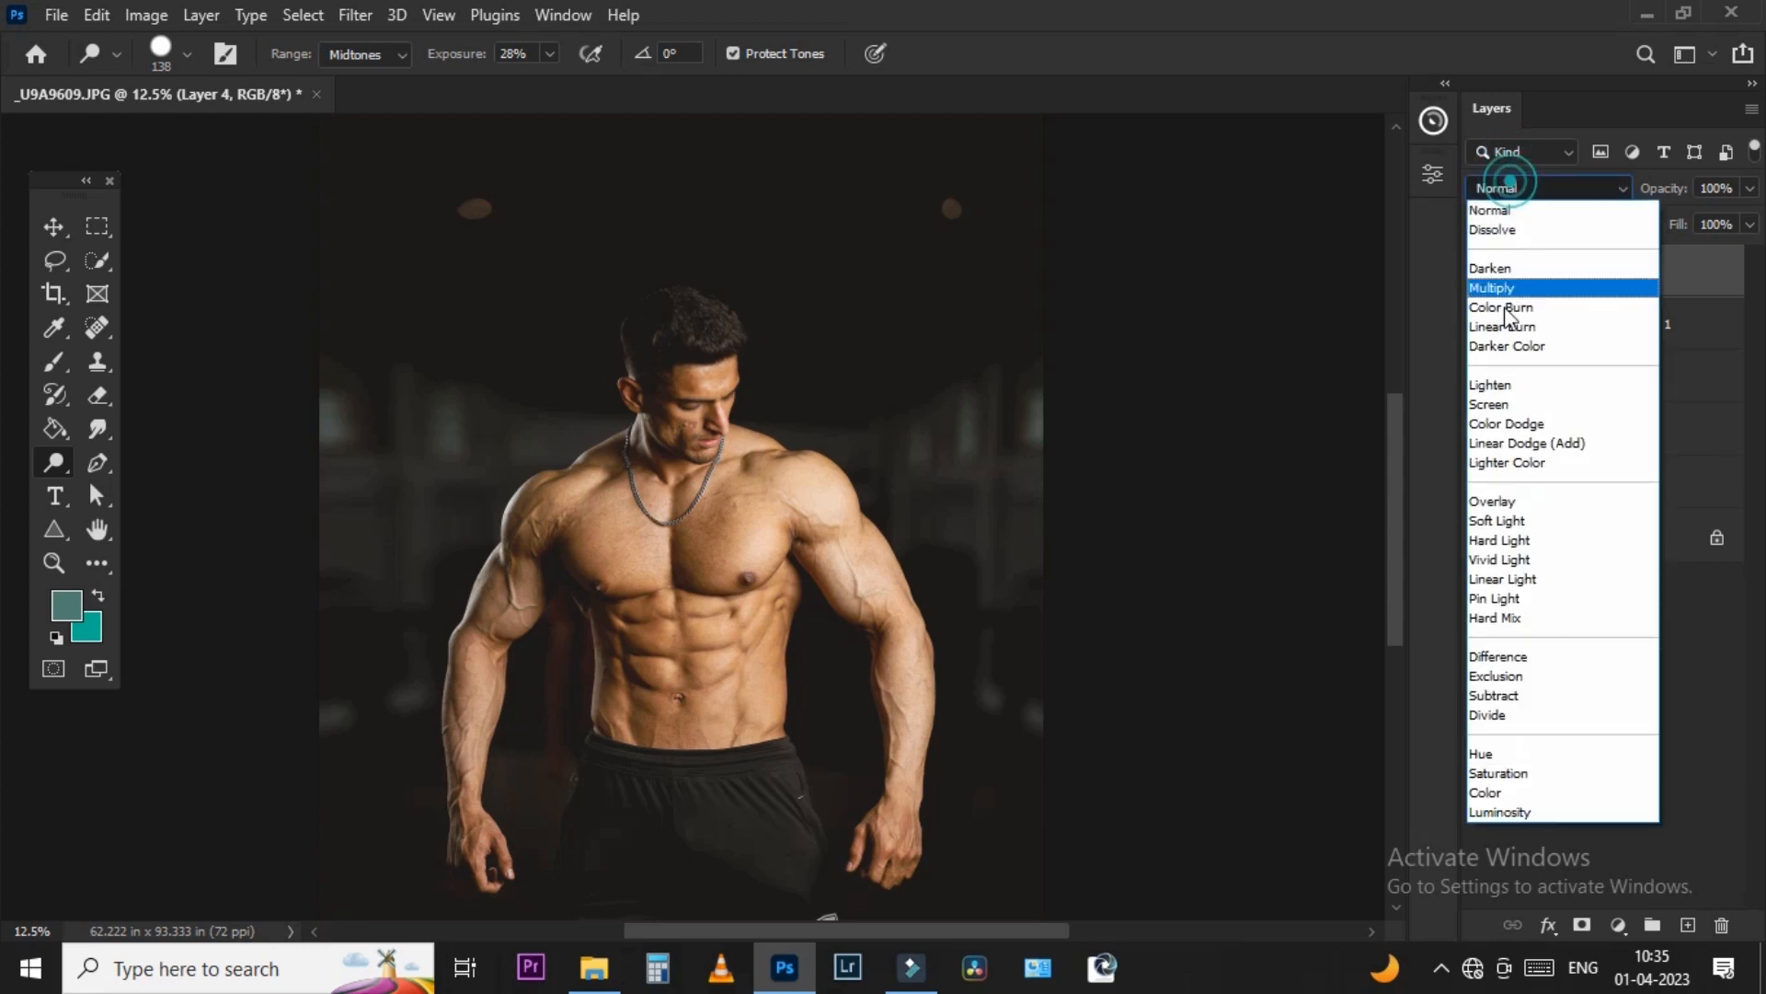
pyautogui.click(1509, 493)
pyautogui.doubleClick(1562, 276)
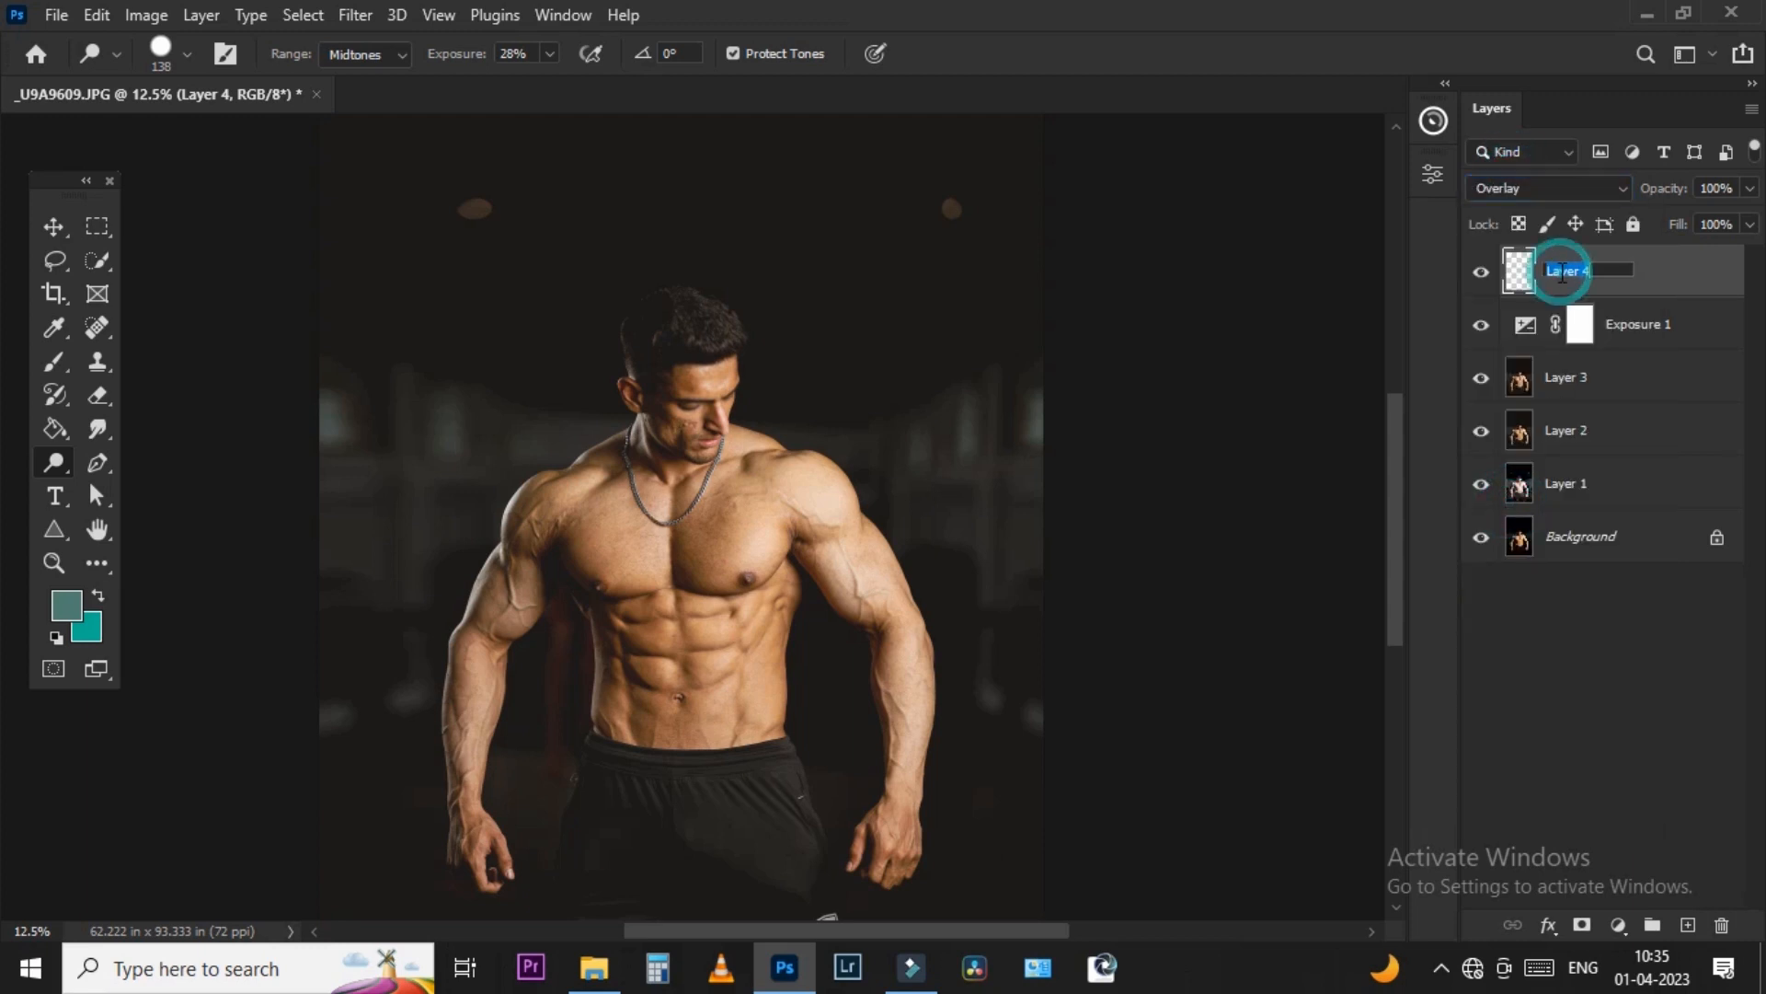
pyautogui.write('dodg')
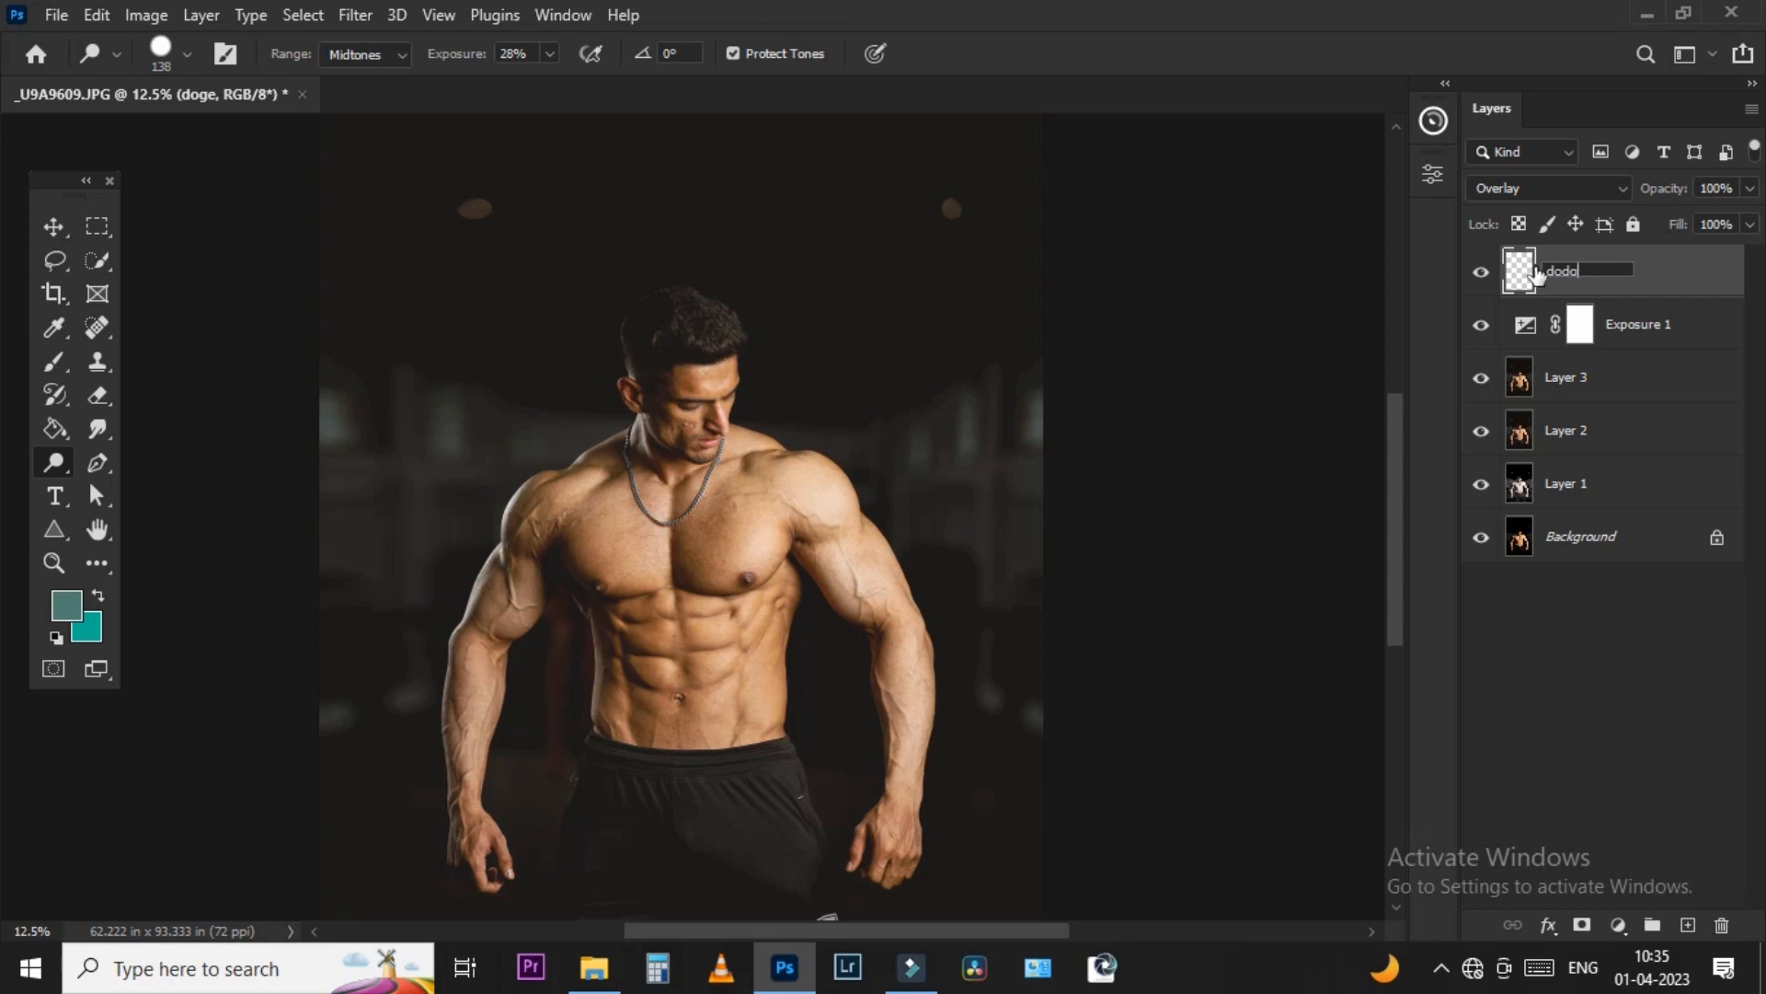
pyautogui.press('Return')
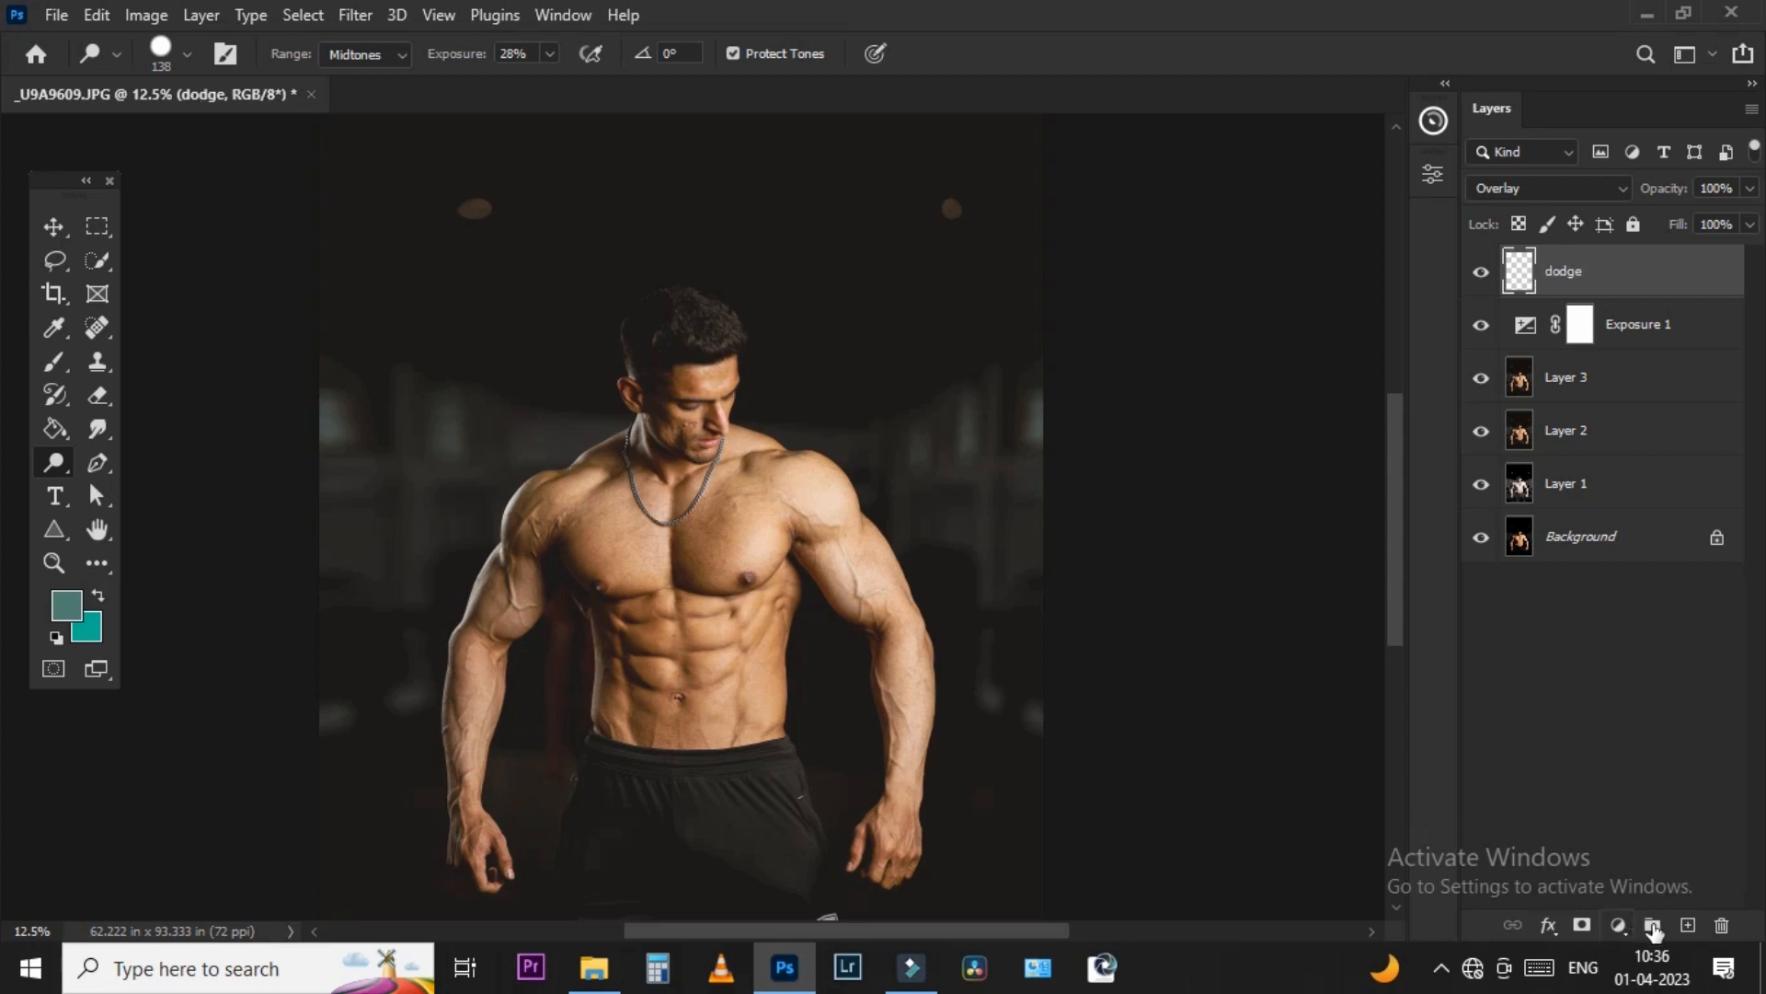
# - Add an empty layer above the dodge layer and rename it burn
pyautogui.click(1688, 925)
pyautogui.doubleClick(1549, 274)
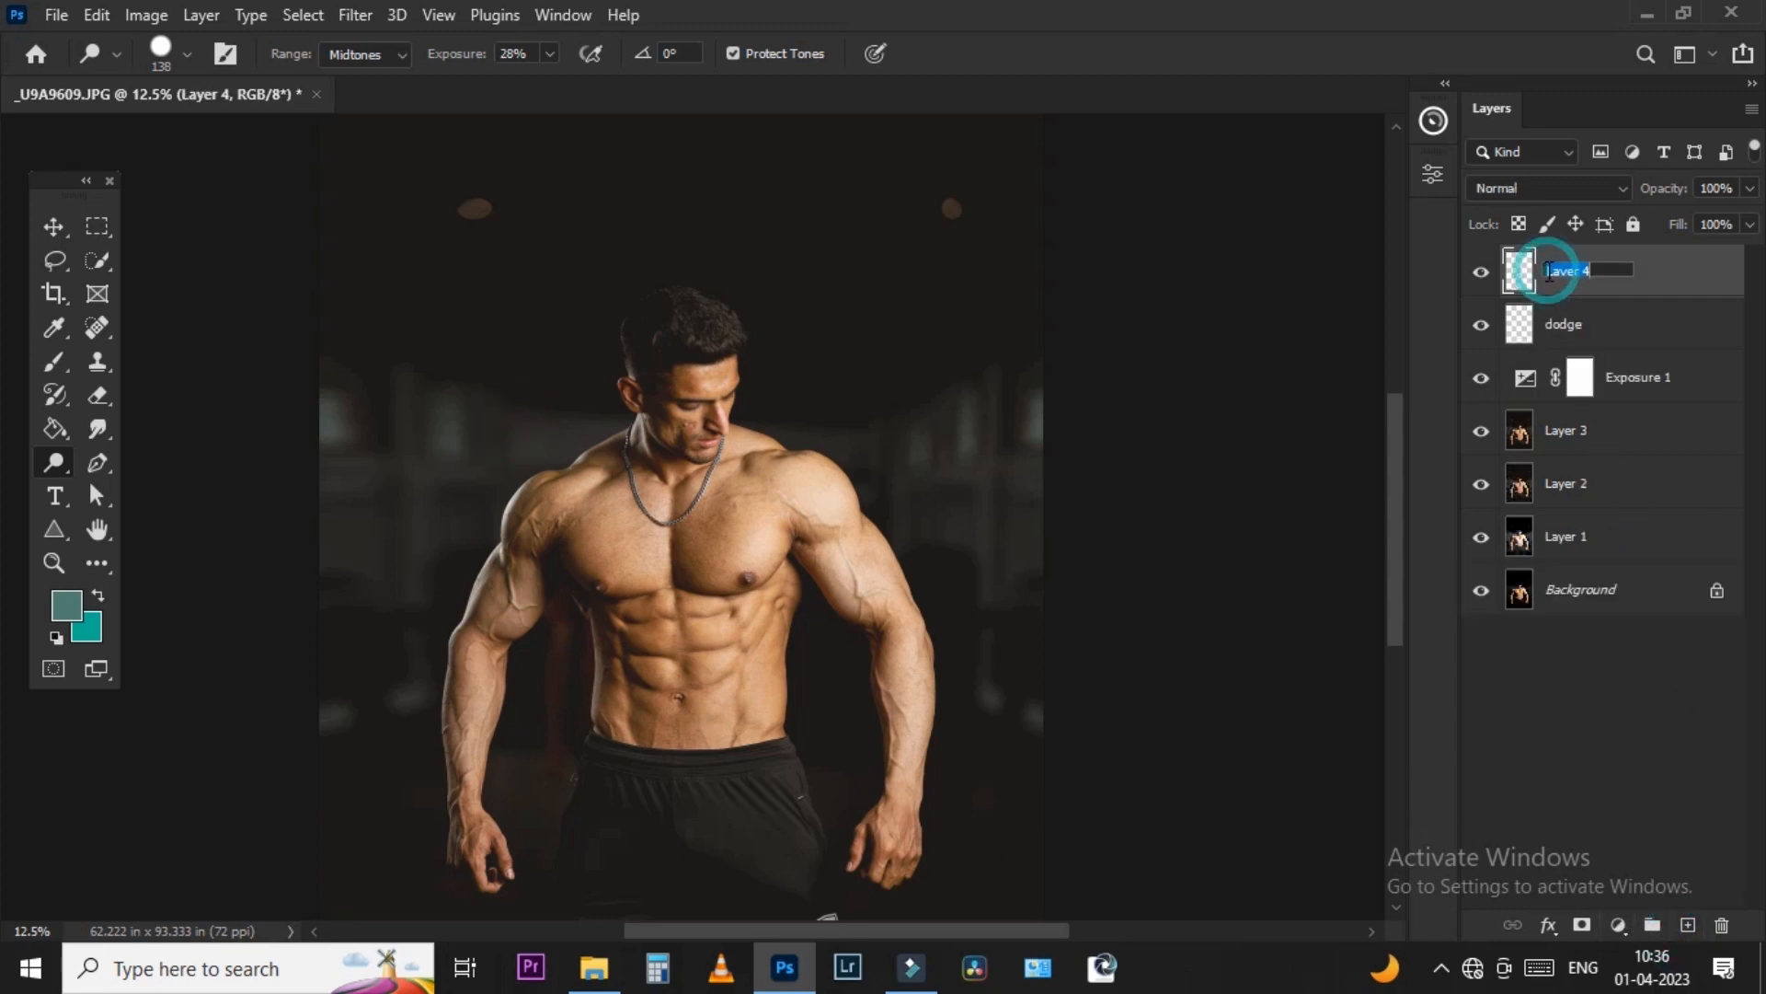
pyautogui.write('burn')
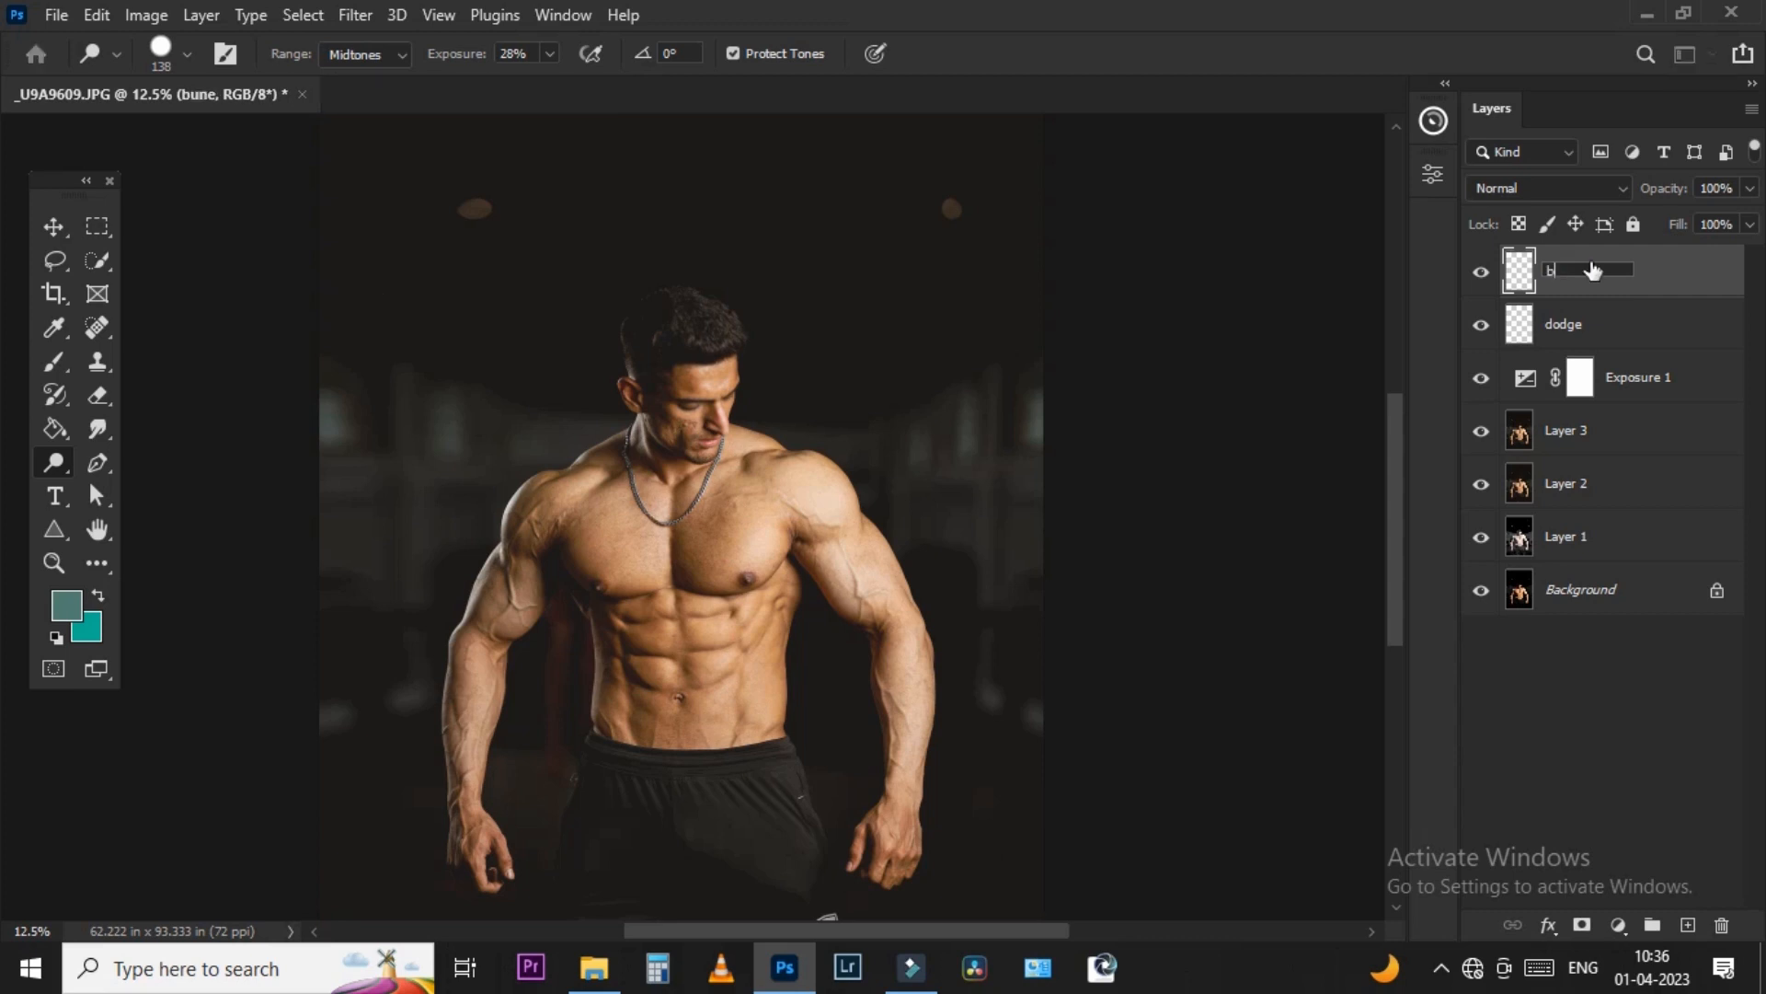
pyautogui.press('Return')
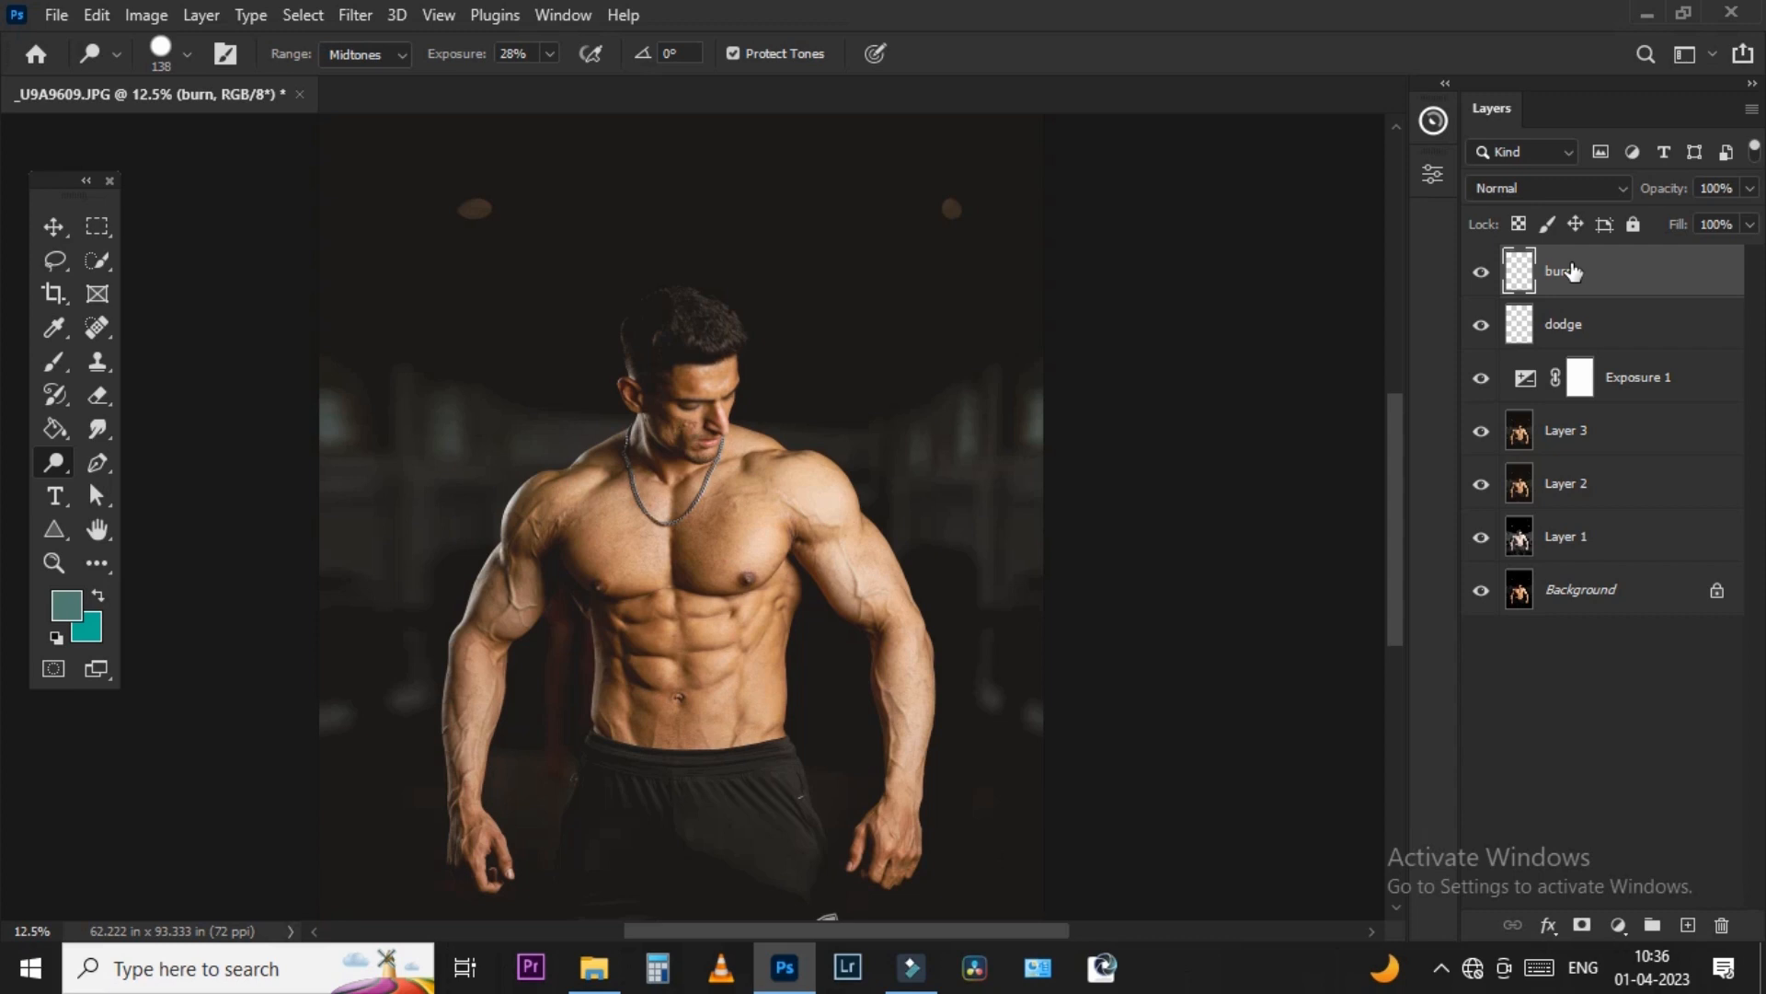
# - Fill the burn layer with 50% gray and set its blend mode to Overlay
pyautogui.hotkey('shift', 'F5')
pyautogui.click(899, 249)
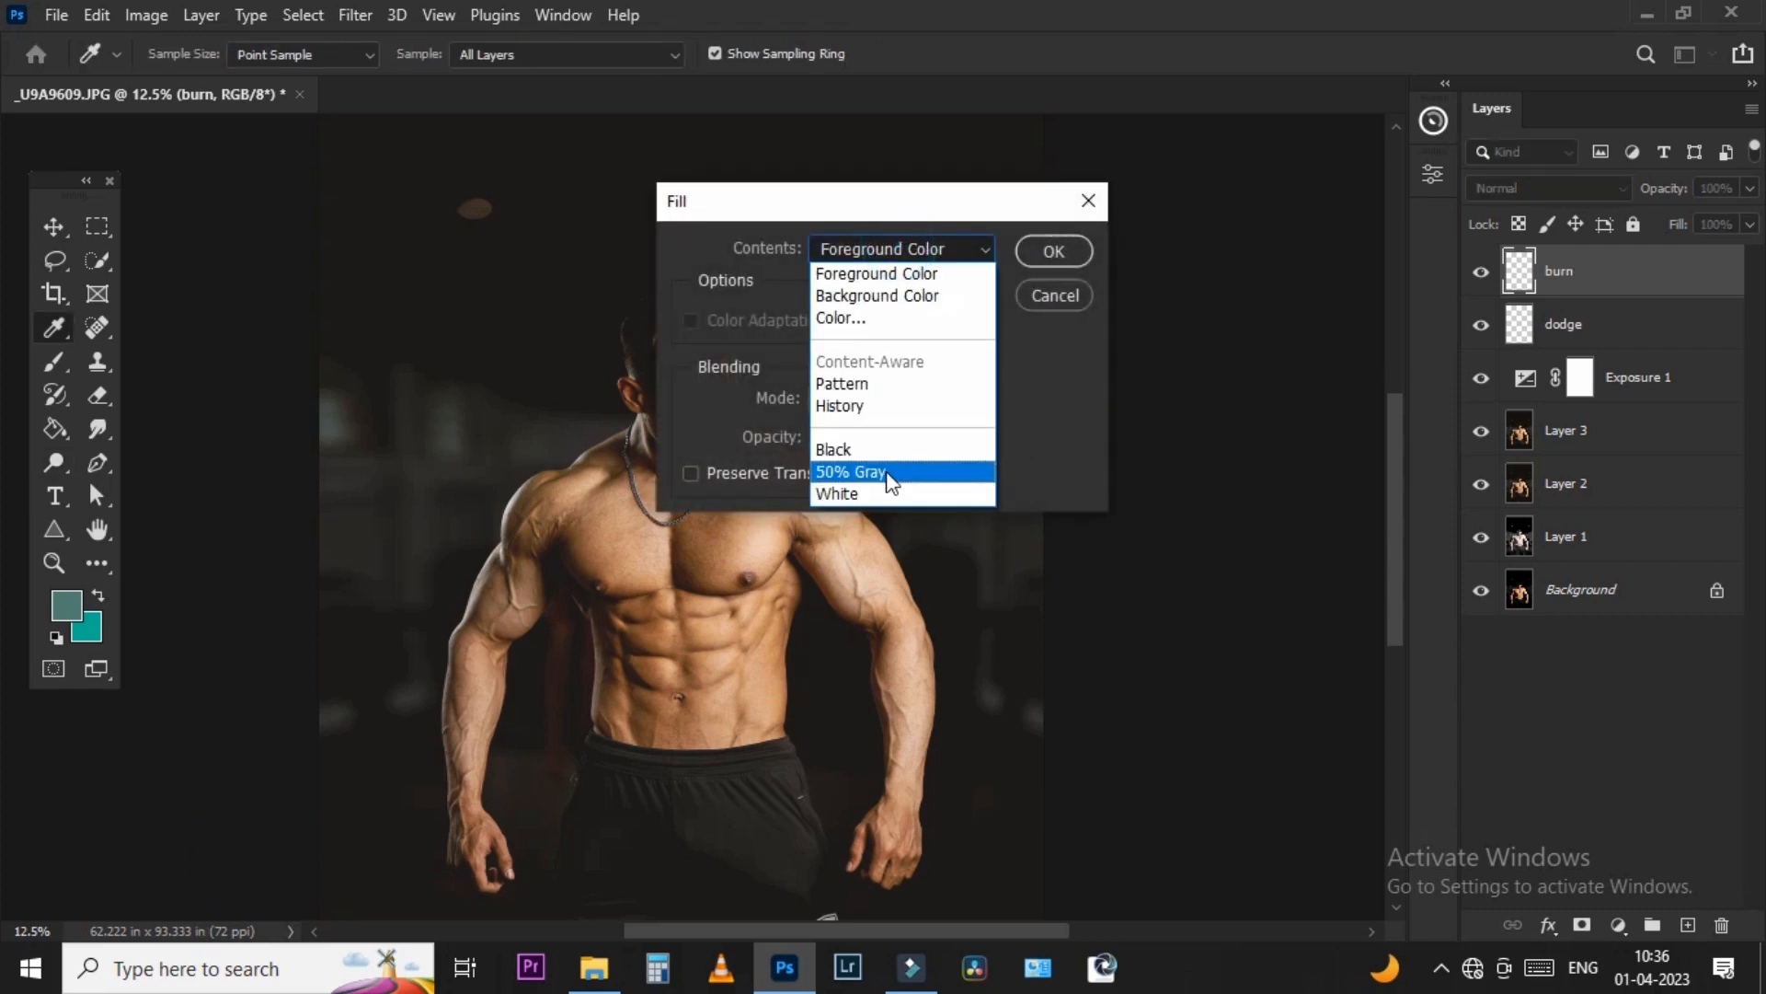
pyautogui.click(891, 472)
pyautogui.click(1054, 251)
pyautogui.press('o')
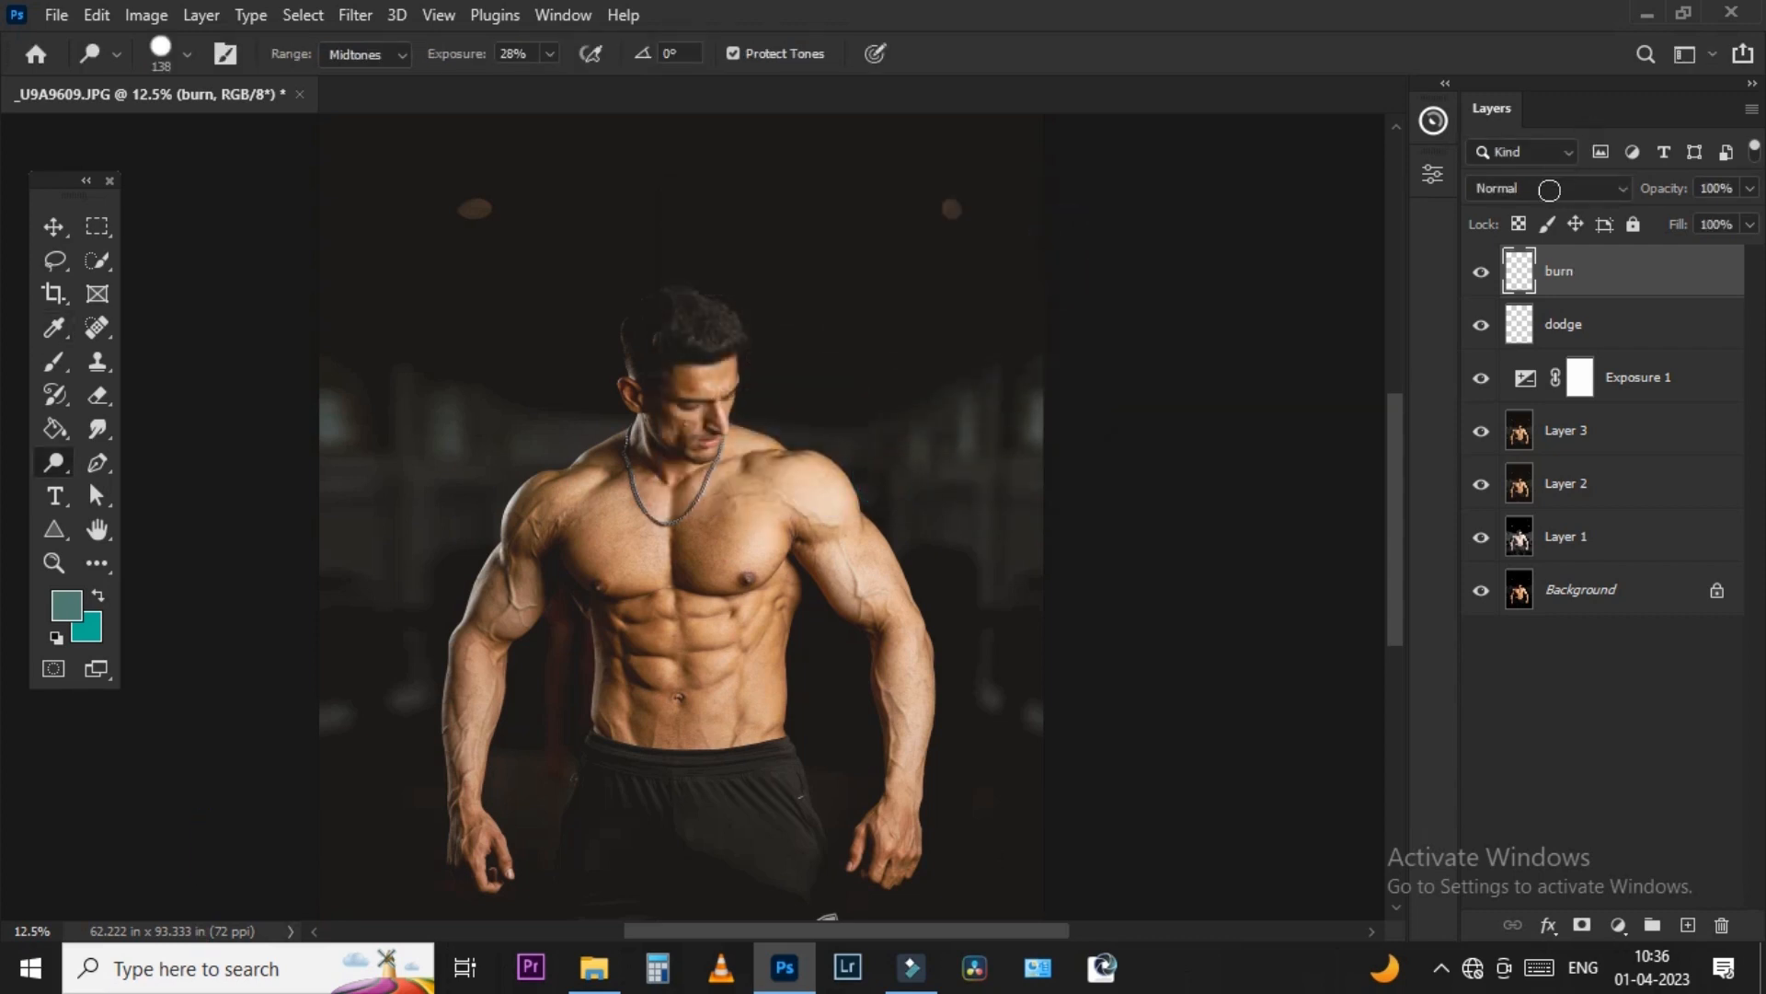
pyautogui.click(1549, 190)
pyautogui.click(1549, 191)
pyautogui.click(1547, 187)
pyautogui.click(1491, 501)
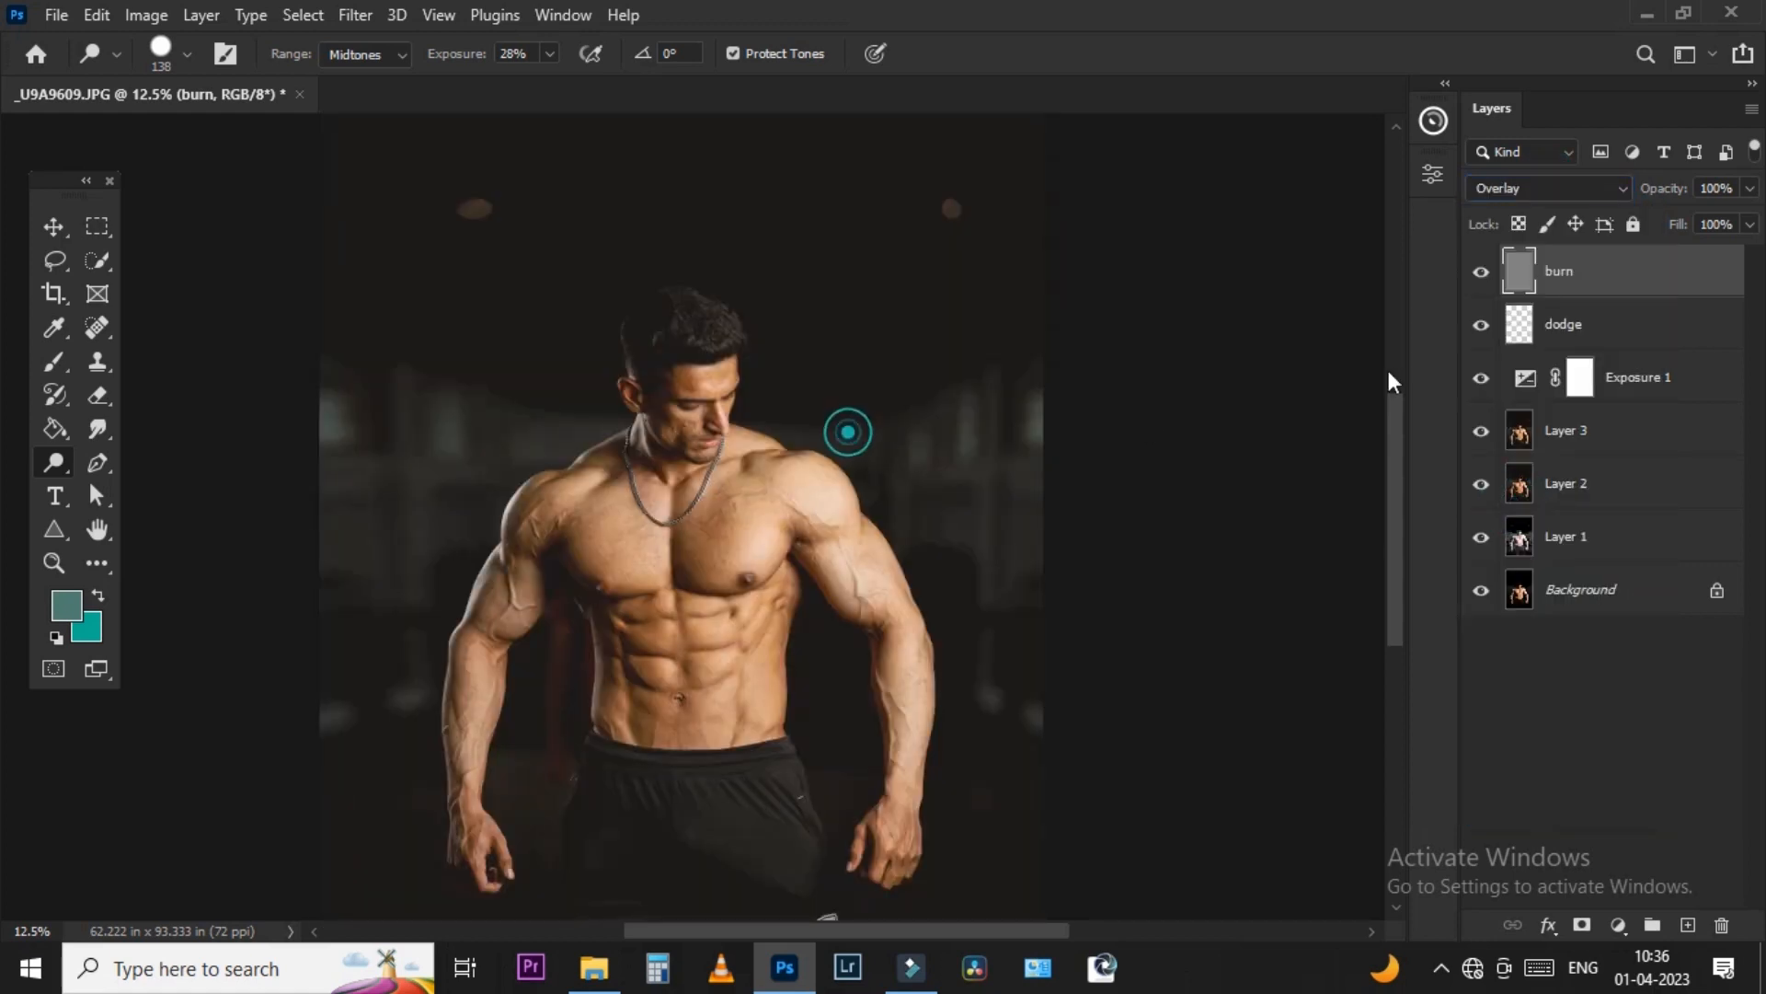
# - Fill the dodge layer with 50% gray and choose the Dodge Tool
pyautogui.click(1589, 331)
pyautogui.hotkey('shift', 'F5')
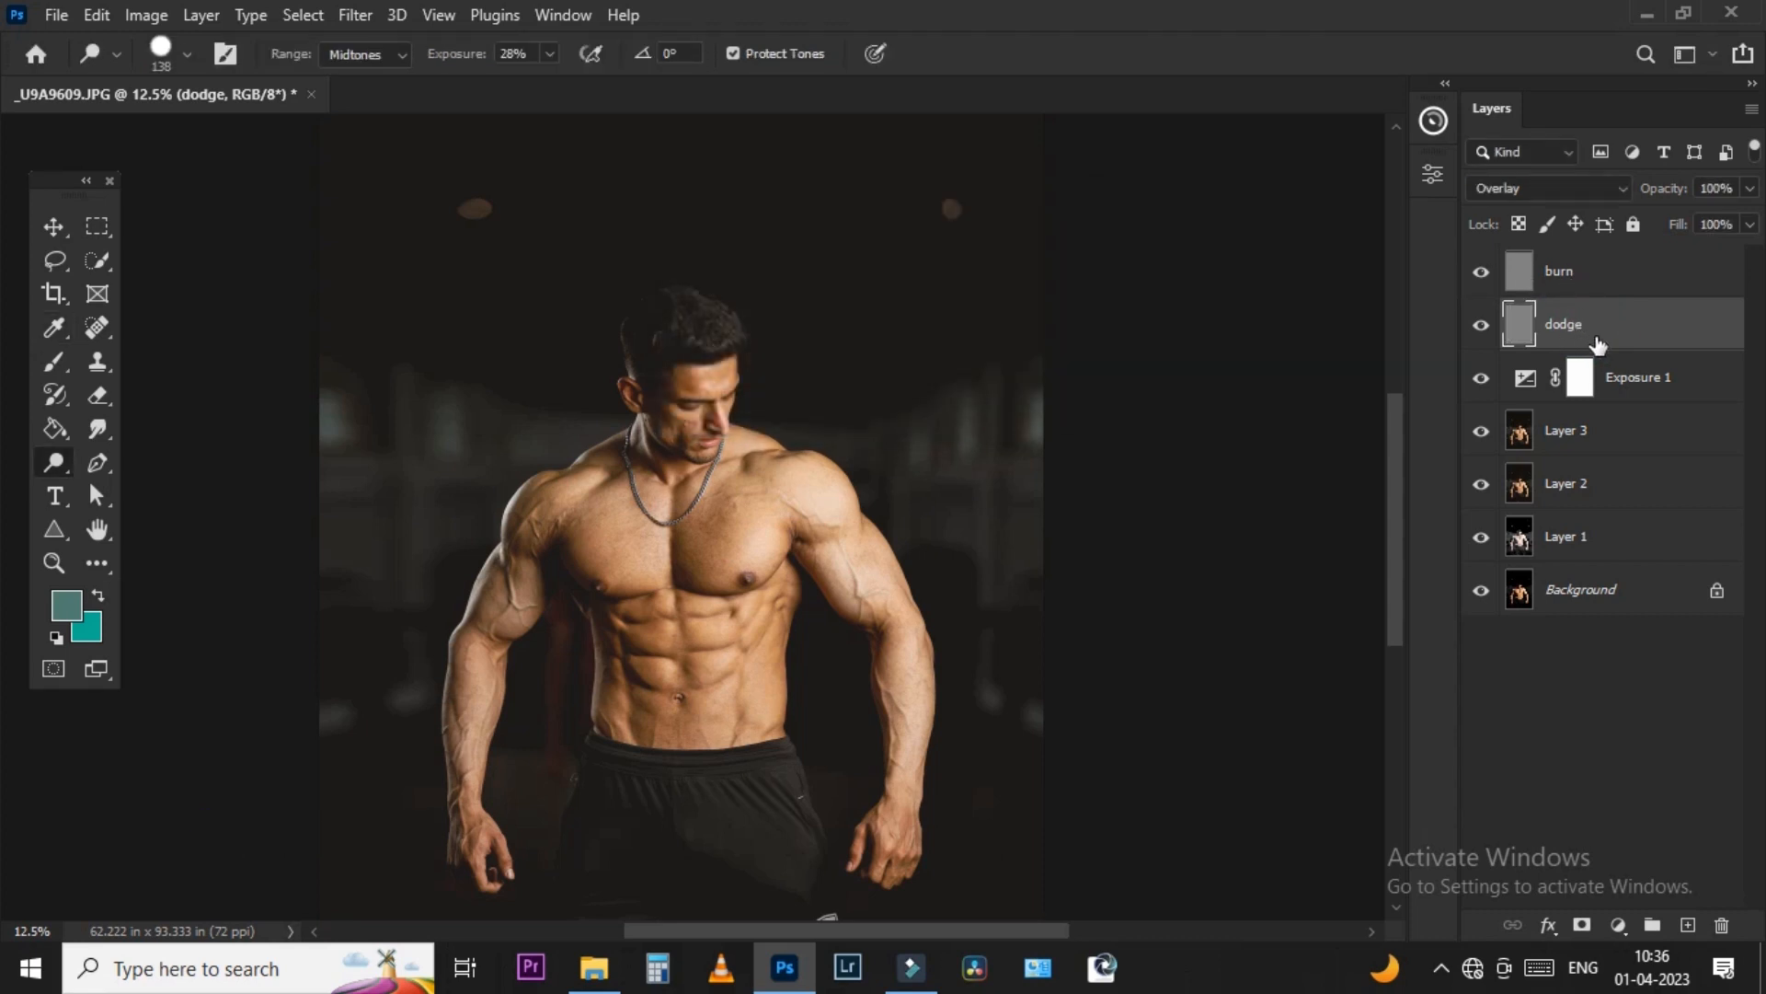
pyautogui.rightClick(57, 464)
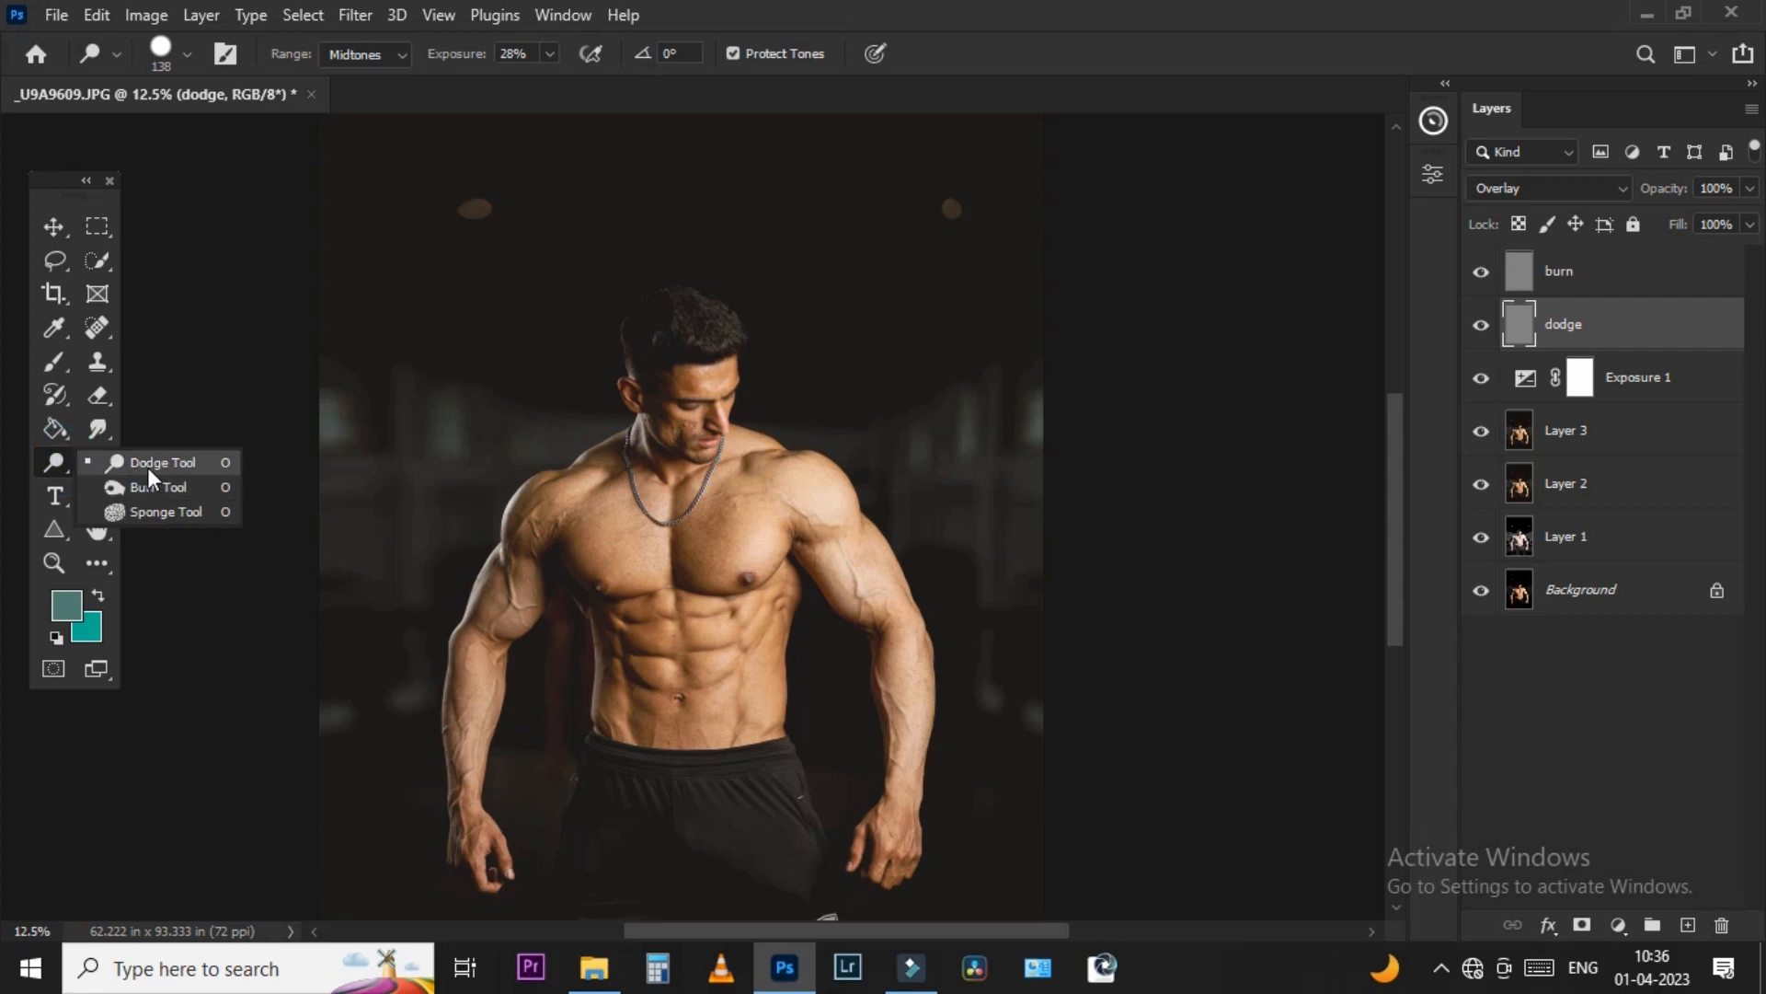
pyautogui.click(151, 464)
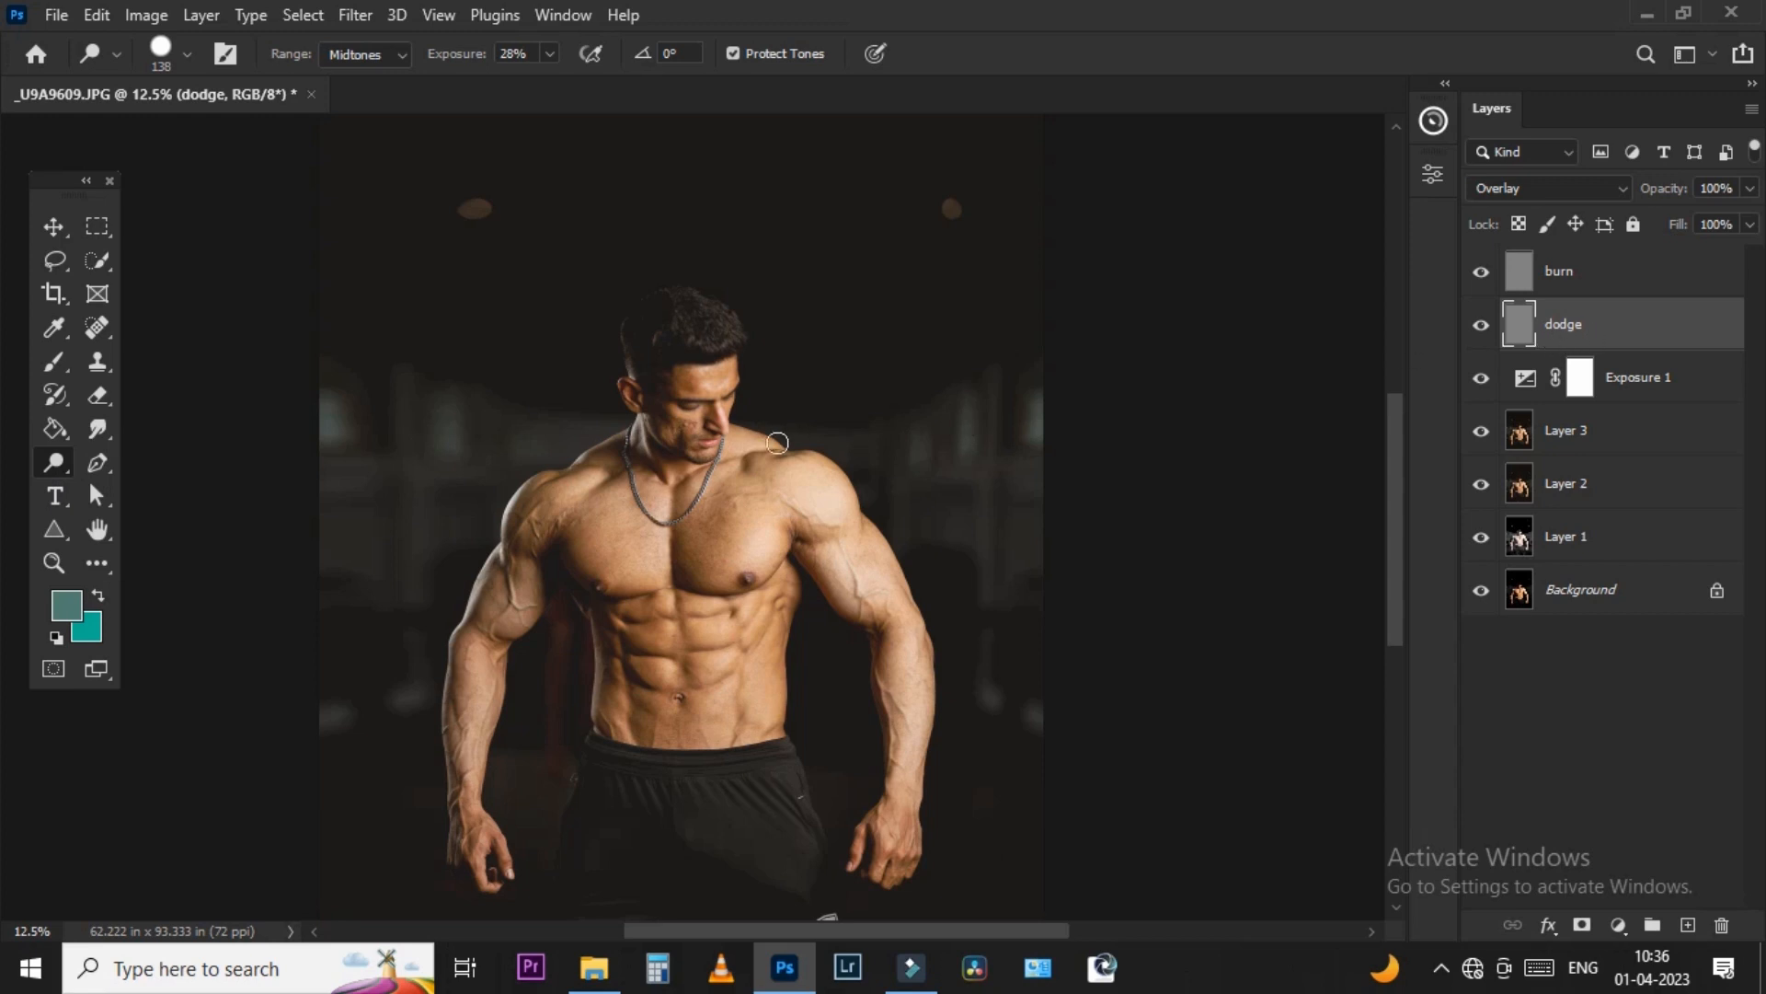
# - Set the Dodge Tool's exposure to 3% and brighten the highlights on the man's forehead
pyautogui.scroll(3, 733, 461)
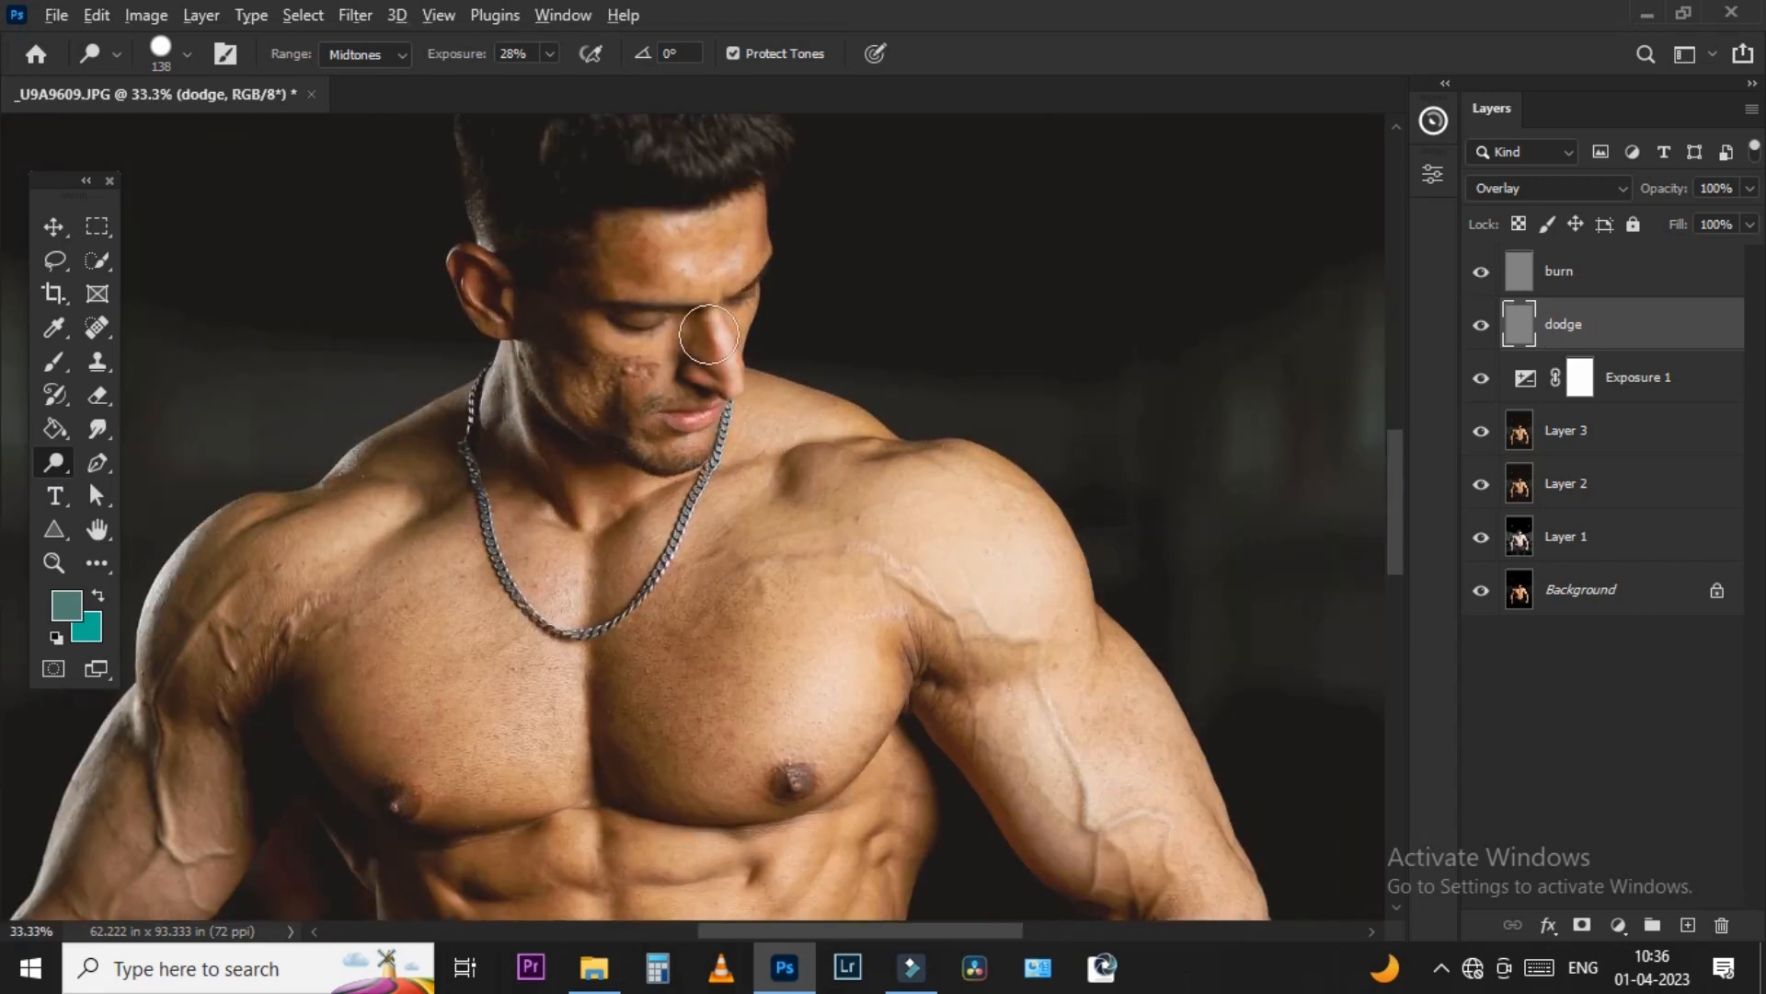
pyautogui.scroll(1, 708, 334)
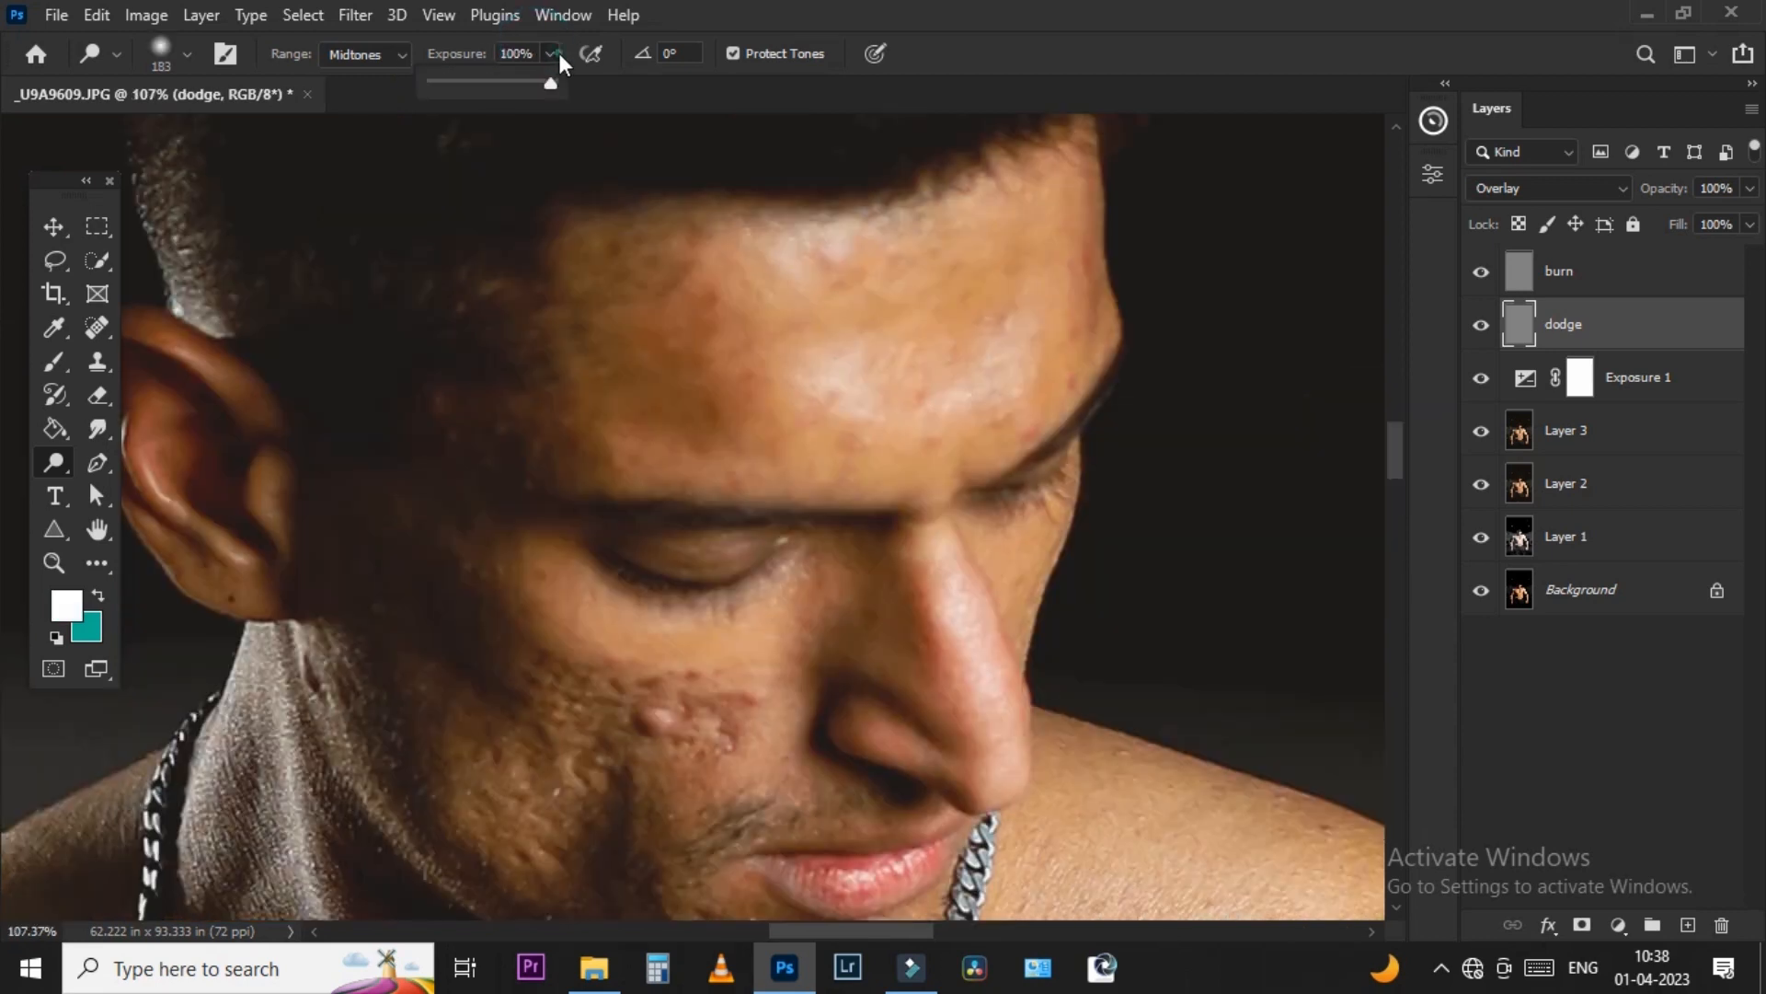
pyautogui.moveTo(549, 53); pyautogui.dragTo(436, 85)
pyautogui.moveTo(687, 330)
pyautogui.mouseDown()
pyautogui.moveTo(1001, 281)
pyautogui.moveTo(947, 323)
pyautogui.mouseUp()
pyautogui.scroll(-4, 948, 323)
# - Dodge the highlights along the bridge, tip and side of the nose with a 26 px soft brush
pyautogui.moveTo(958, 496); pyautogui.dragTo(953, 312)
pyautogui.scroll(4, 951, 365)
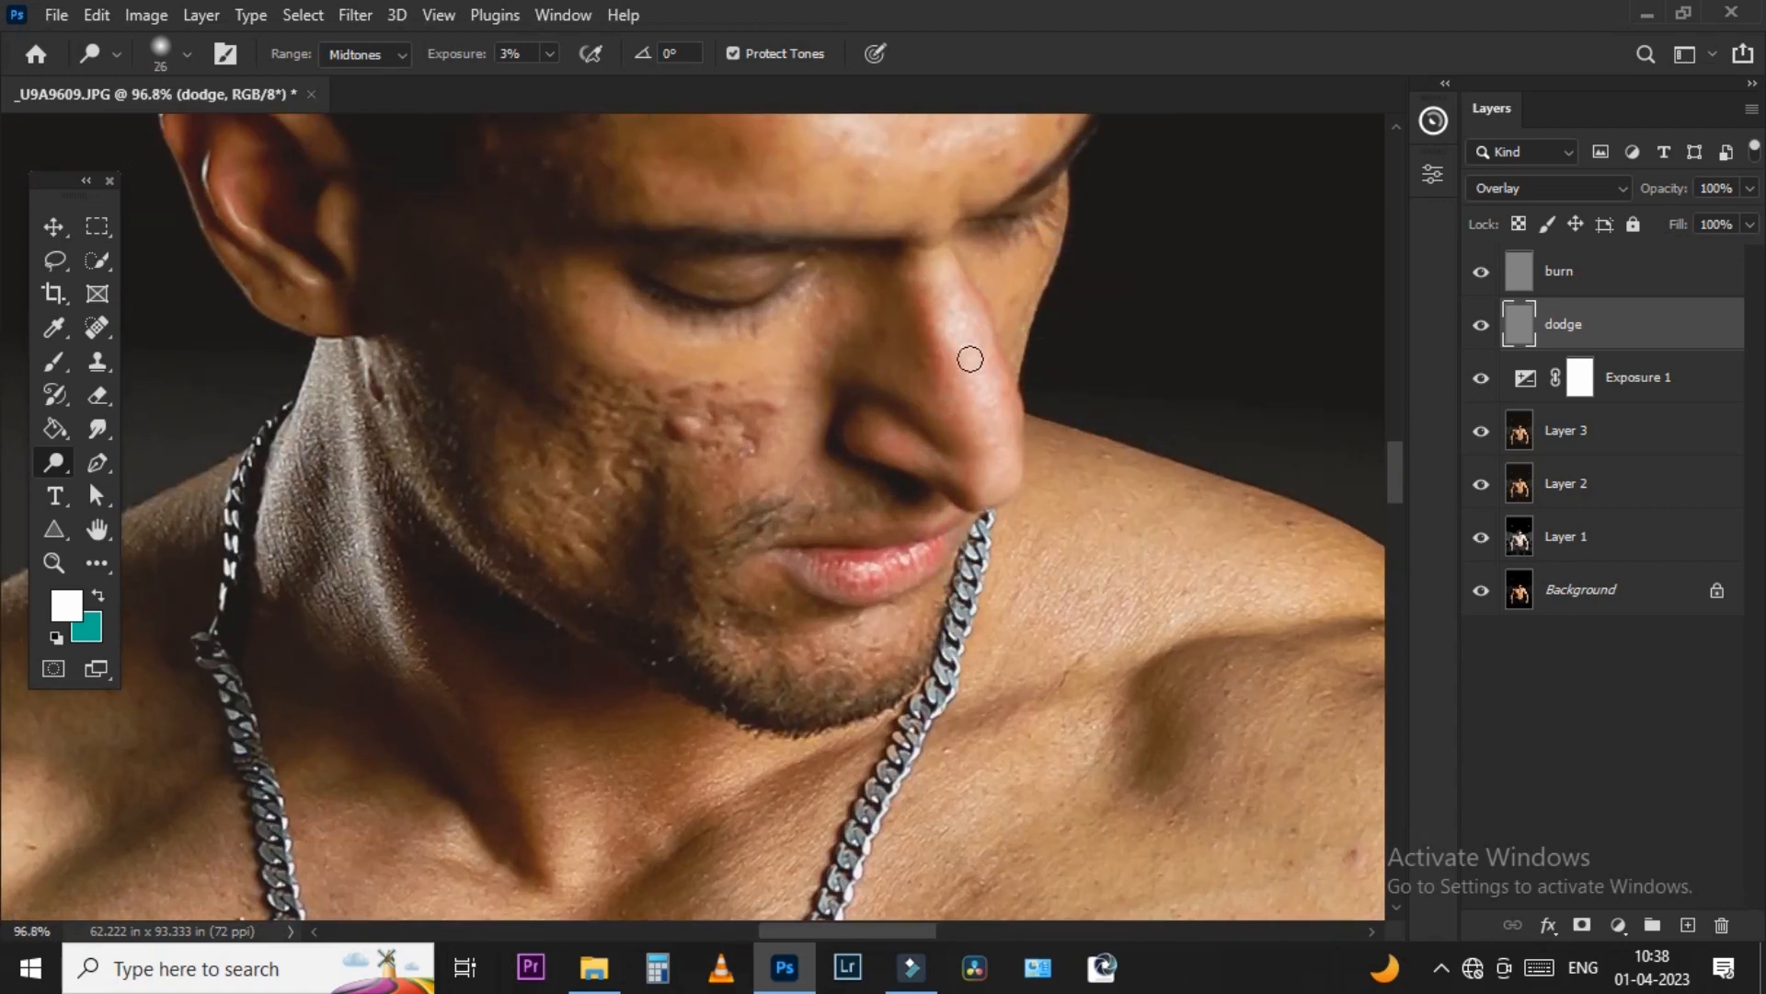
pyautogui.moveTo(979, 423); pyautogui.dragTo(1001, 477)
pyautogui.moveTo(881, 437); pyautogui.dragTo(890, 442)
pyautogui.click(890, 442)
pyautogui.click(888, 443)
# - Raise the dodge exposure to 19% and brighten the lit side of the neck below the ear with a 23 px brush
pyautogui.scroll(-4, 705, 419)
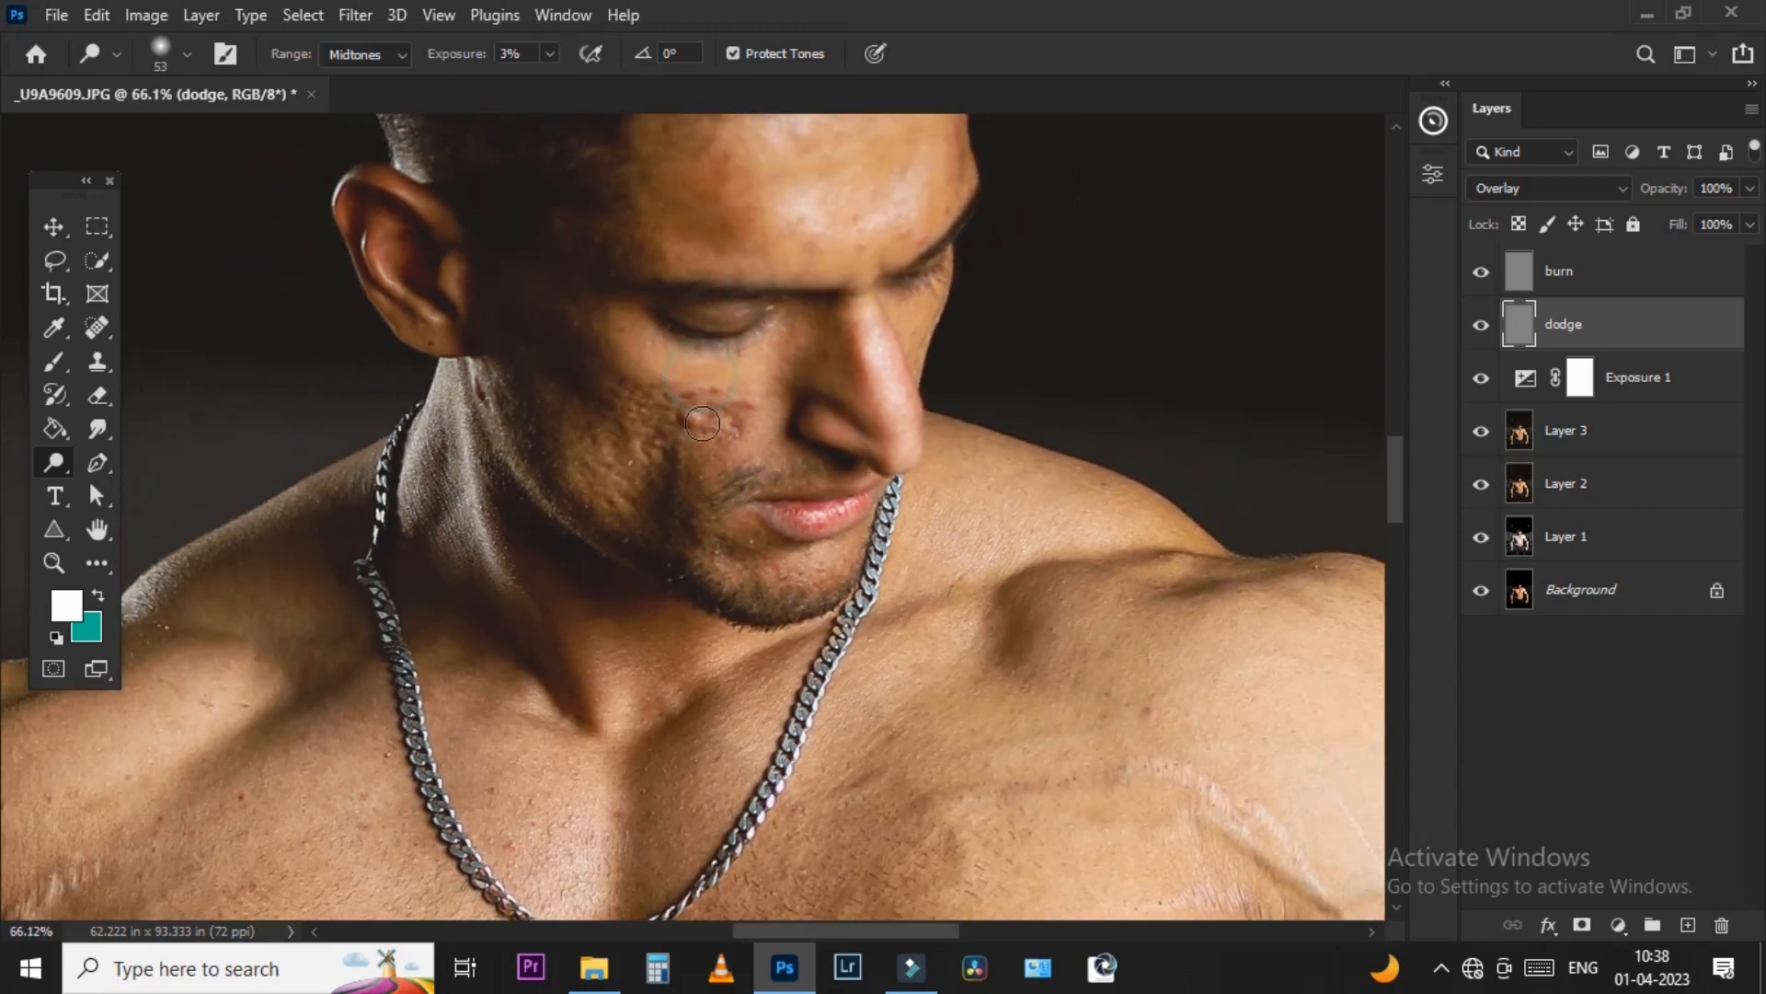
pyautogui.moveTo(323, 347); pyautogui.dragTo(402, 390)
pyautogui.scroll(2, 539, 549)
pyautogui.moveTo(537, 534); pyautogui.dragTo(574, 544)
pyautogui.scroll(5, 481, 394)
pyautogui.moveTo(581, 424); pyautogui.dragTo(508, 416)
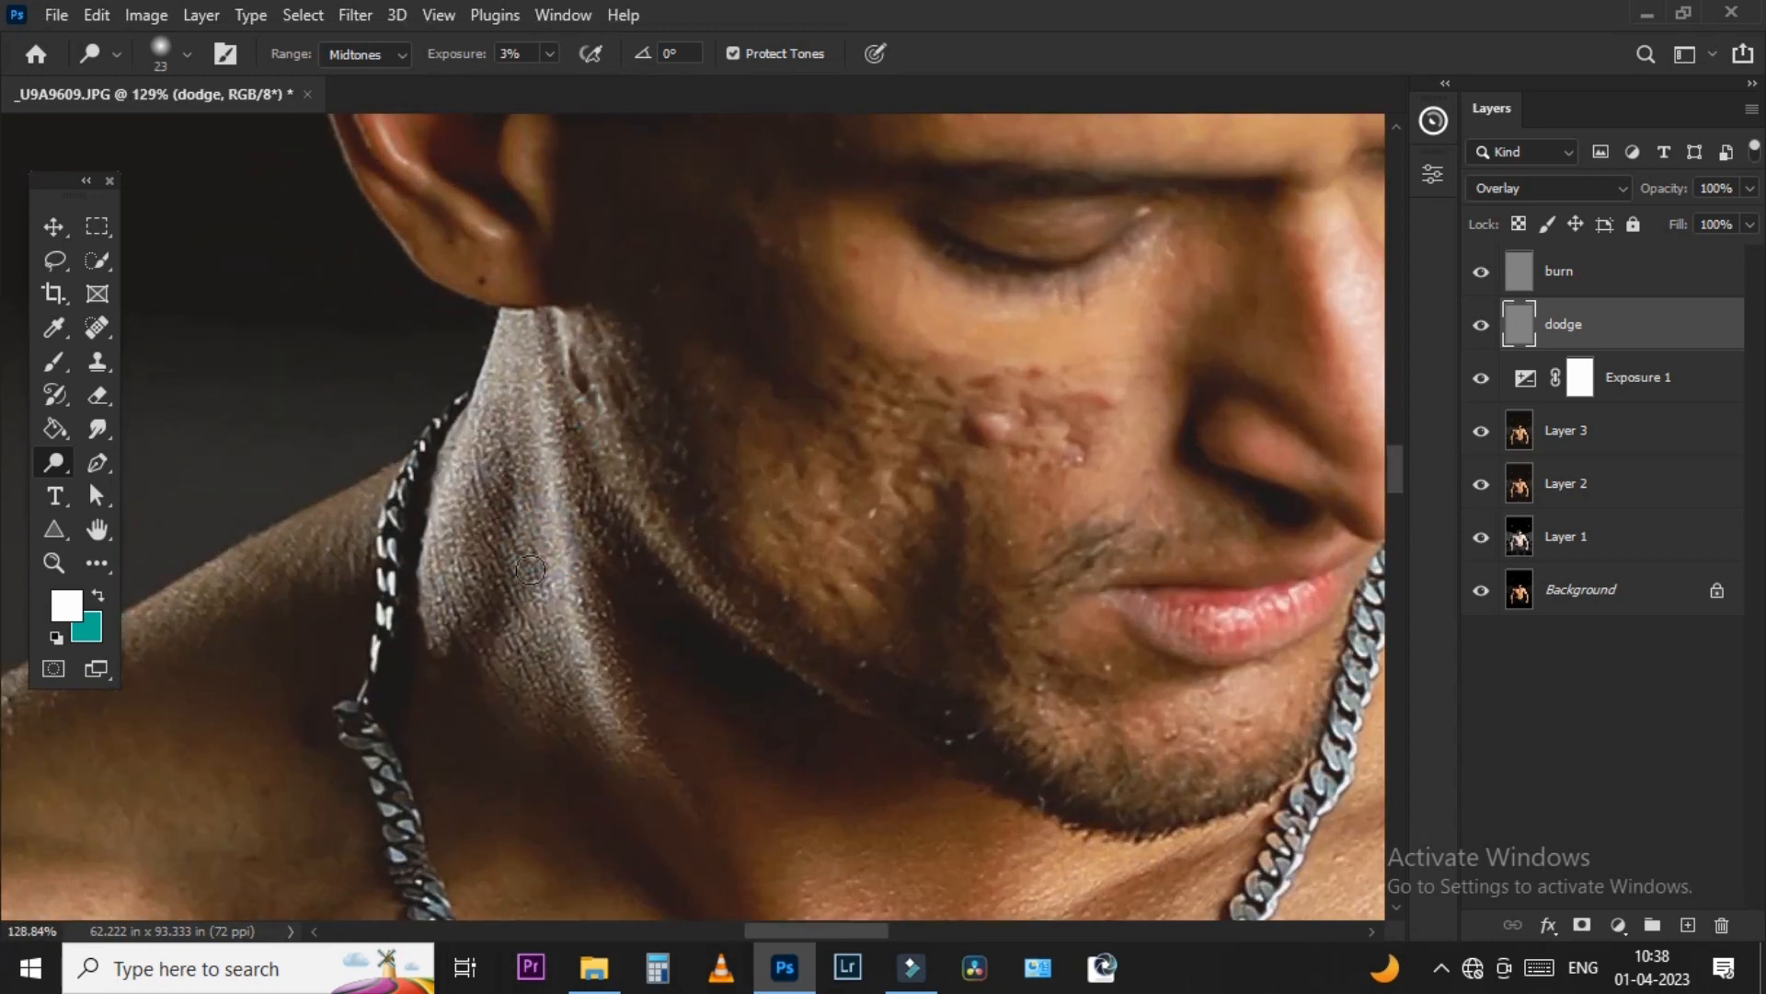
pyautogui.click(554, 54)
pyautogui.click(571, 83)
pyautogui.moveTo(535, 384); pyautogui.dragTo(593, 625)
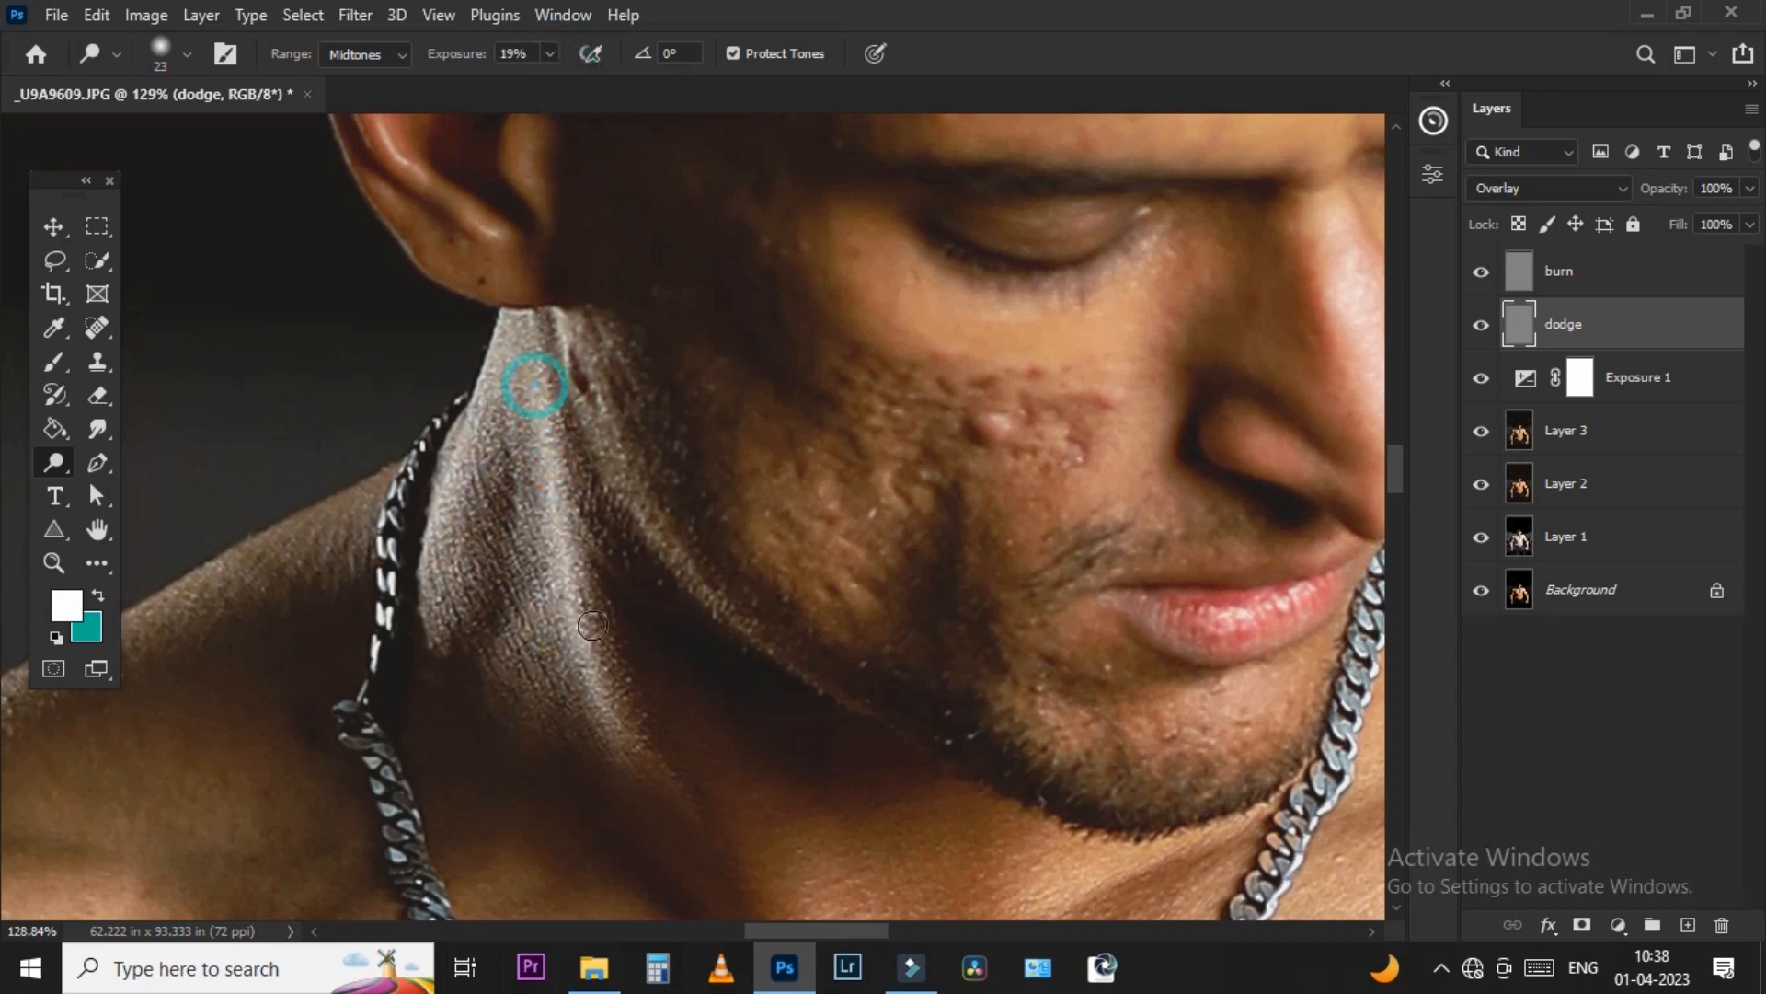
pyautogui.moveTo(557, 356); pyautogui.dragTo(672, 869)
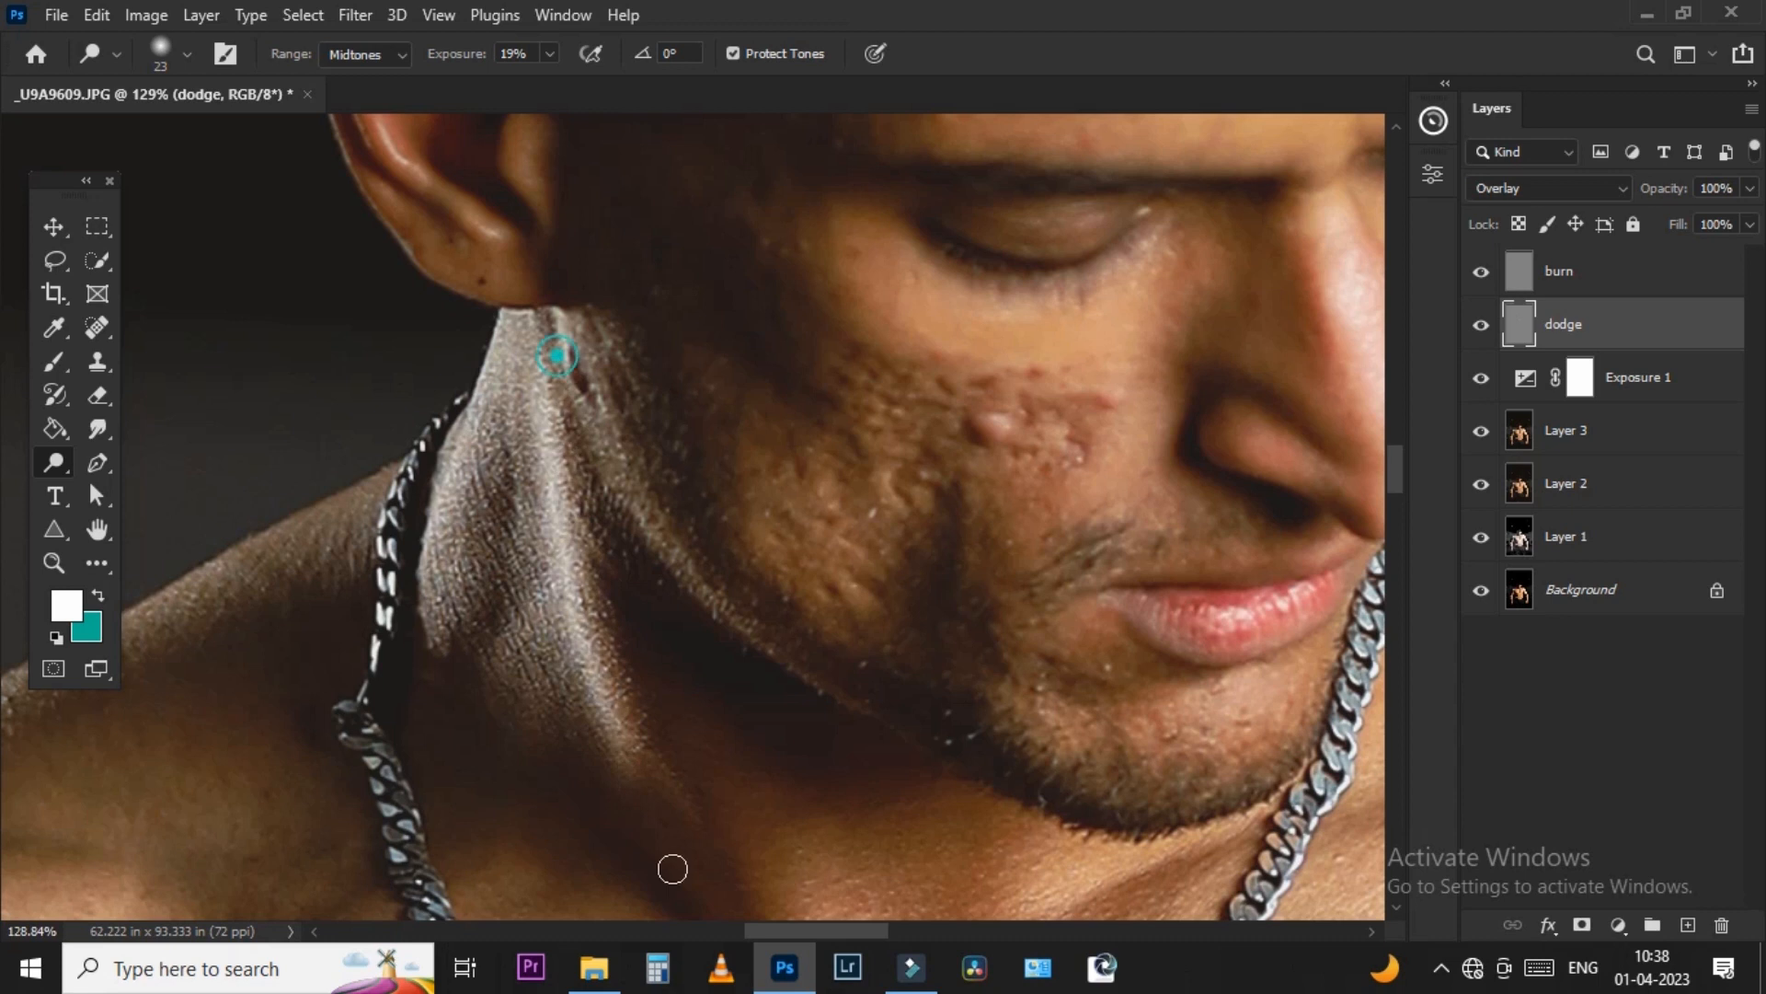
pyautogui.moveTo(487, 398)
pyautogui.mouseDown()
pyautogui.moveTo(456, 451)
pyautogui.moveTo(465, 534)
pyautogui.moveTo(441, 635)
pyautogui.mouseUp()
pyautogui.scroll(-4, 548, 695)
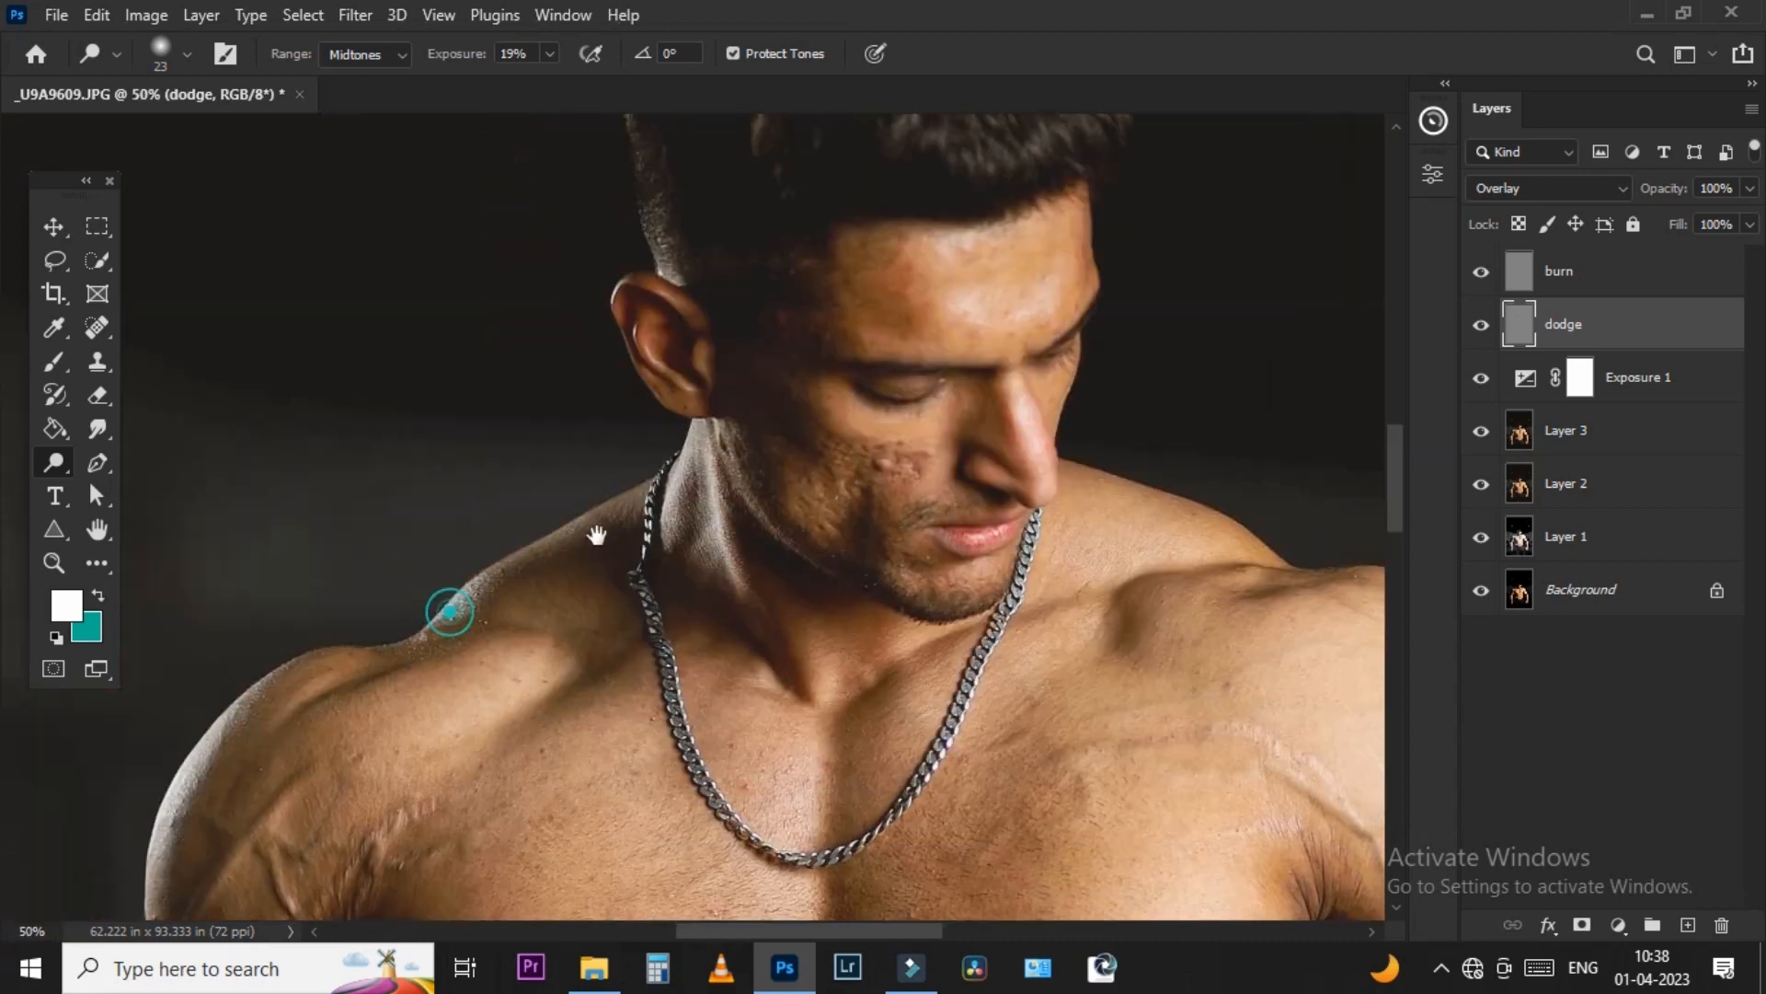
# - Dodge the light rim of the trapezius between the neck and the man's right shoulder, enlarging the brush to 55 px
pyautogui.scroll(3, 513, 559)
pyautogui.moveTo(380, 637); pyautogui.dragTo(414, 638)
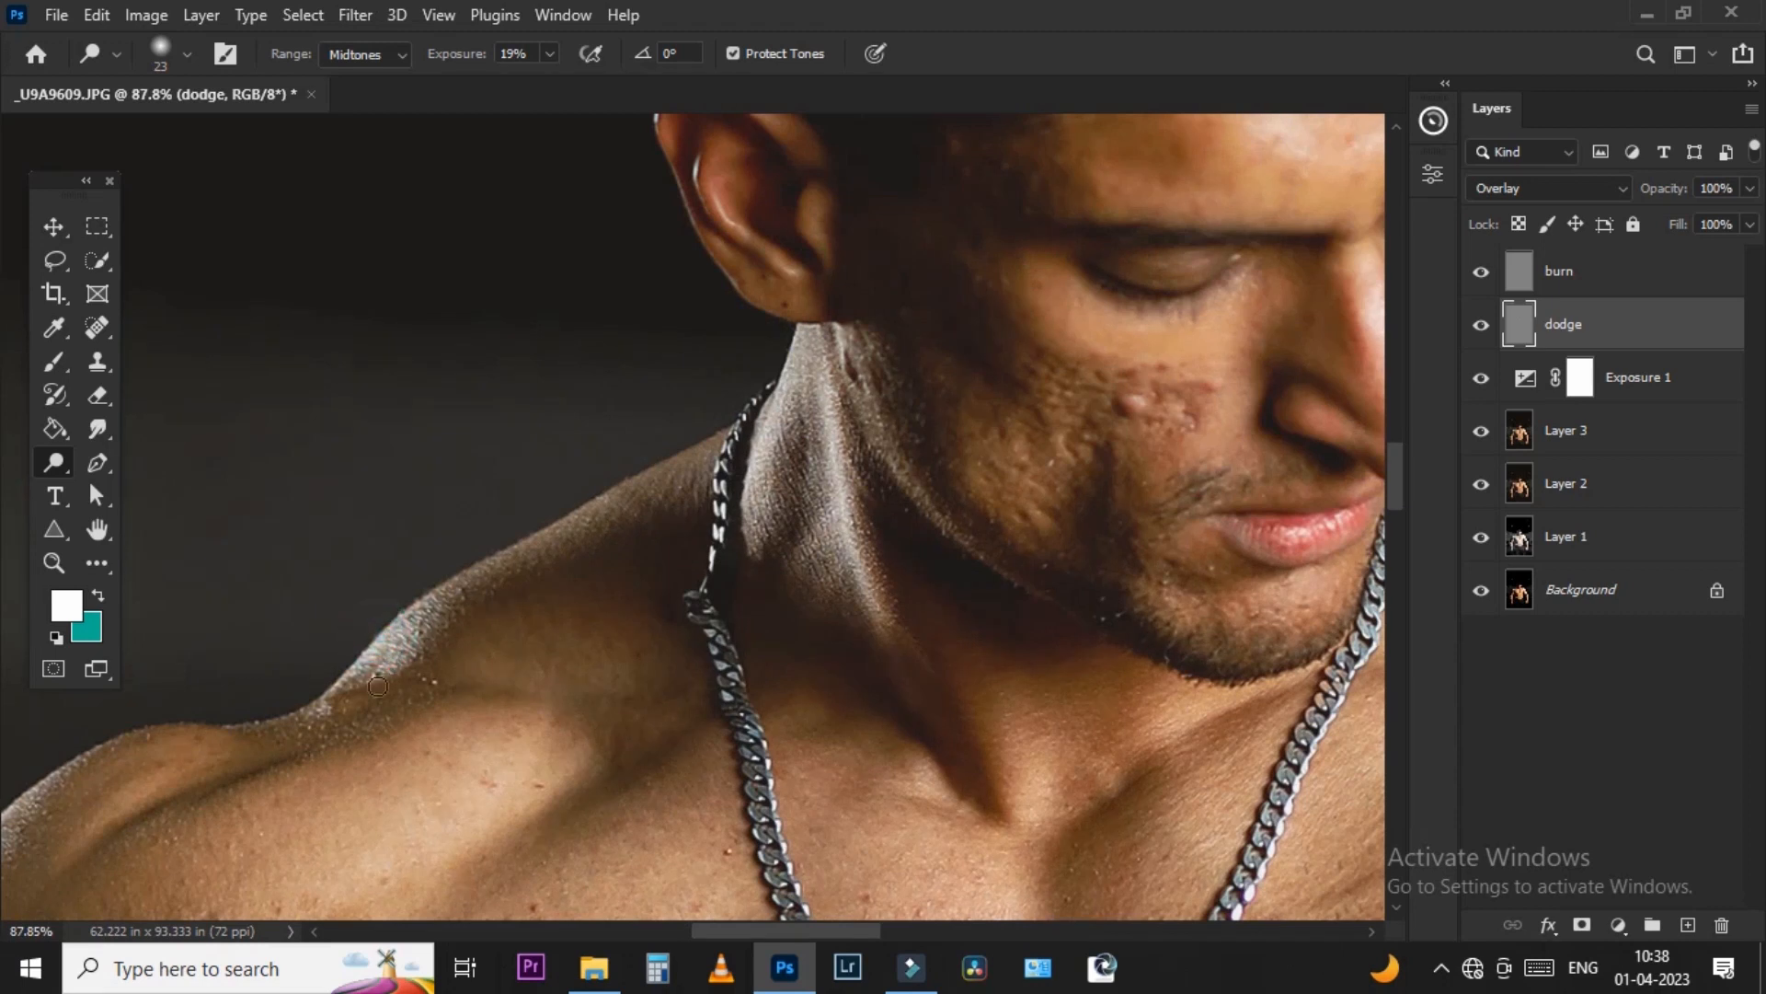
pyautogui.keyDown('alt'); pyautogui.rightClick(422, 623); pyautogui.keyUp('alt')
pyautogui.moveTo(576, 556)
pyautogui.mouseDown()
pyautogui.moveTo(682, 473)
pyautogui.moveTo(525, 540)
pyautogui.moveTo(591, 538)
pyautogui.moveTo(560, 540)
pyautogui.mouseUp()
pyautogui.scroll(-3, 801, 441)
pyautogui.scroll(1, 610, 586)
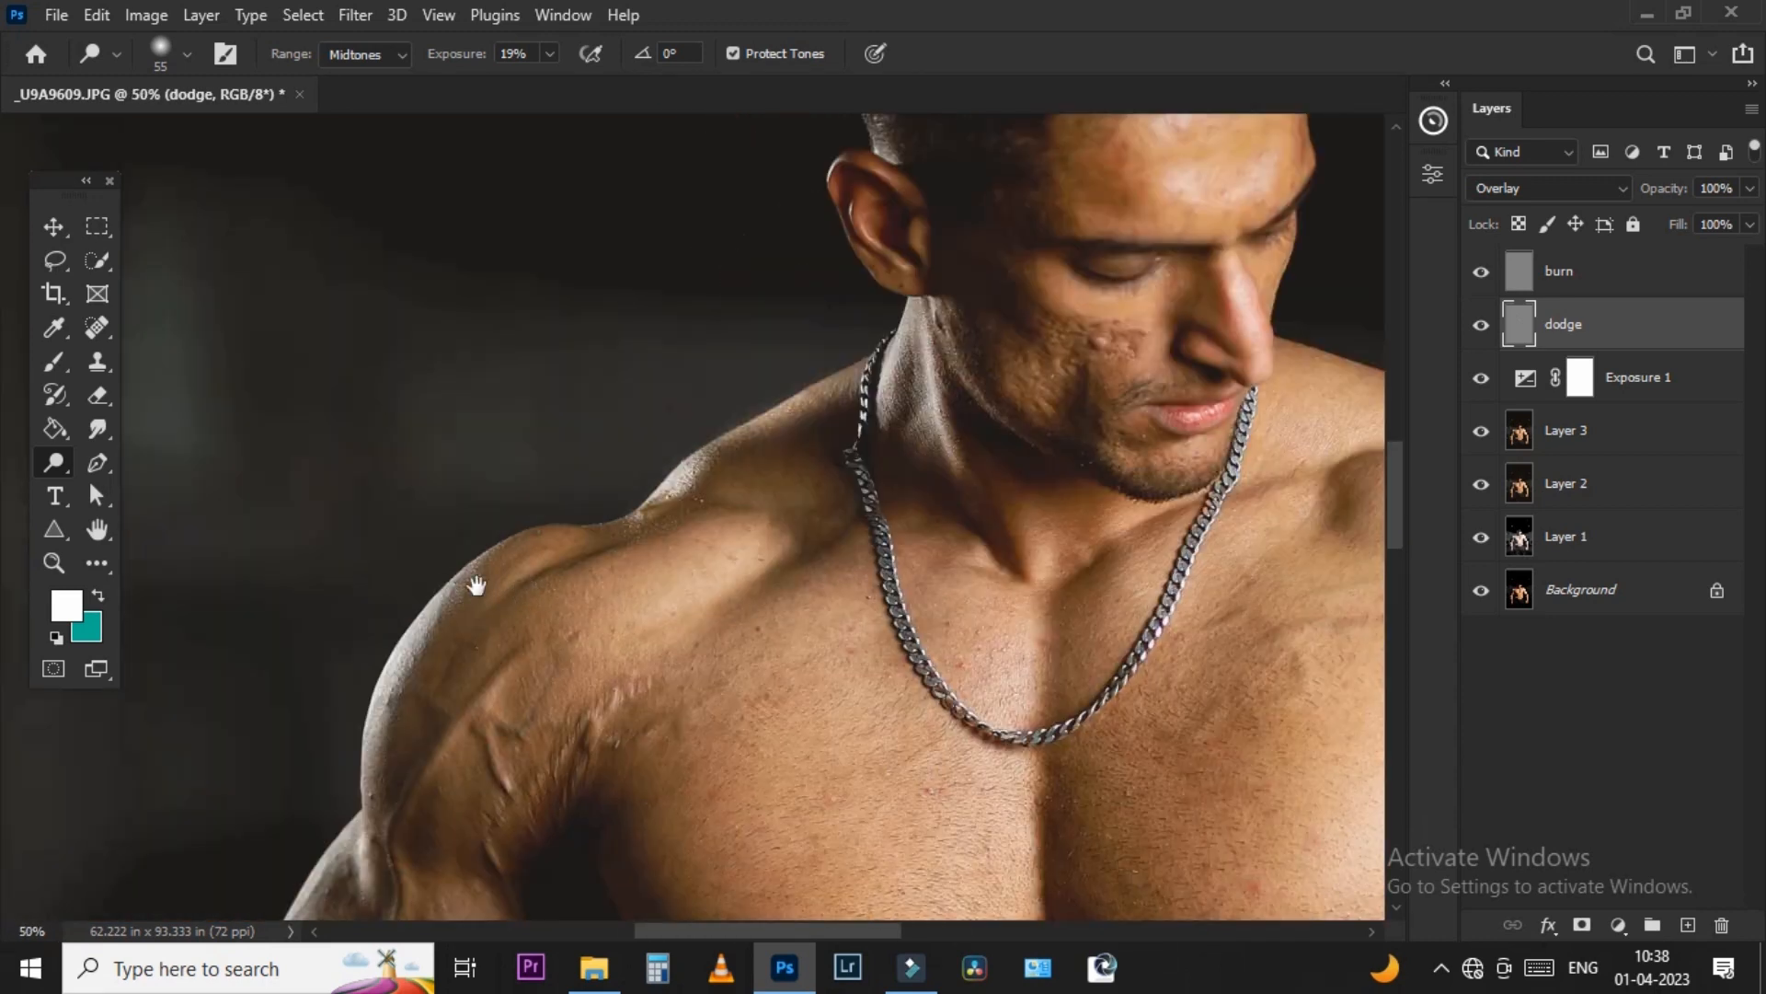
# - Brighten the highlight on the front of the man's right shoulder near the collarbone with a 252 px dodge brush
pyautogui.scroll(3, 497, 581)
pyautogui.keyDown('alt'); pyautogui.rightClick(992, 472); pyautogui.keyUp('alt')
pyautogui.moveTo(1132, 423)
pyautogui.mouseDown()
pyautogui.moveTo(854, 635)
pyautogui.moveTo(1077, 424)
pyautogui.moveTo(1069, 484)
pyautogui.mouseUp()
pyautogui.keyDown('alt'); pyautogui.rightClick(1056, 473); pyautogui.keyUp('alt')
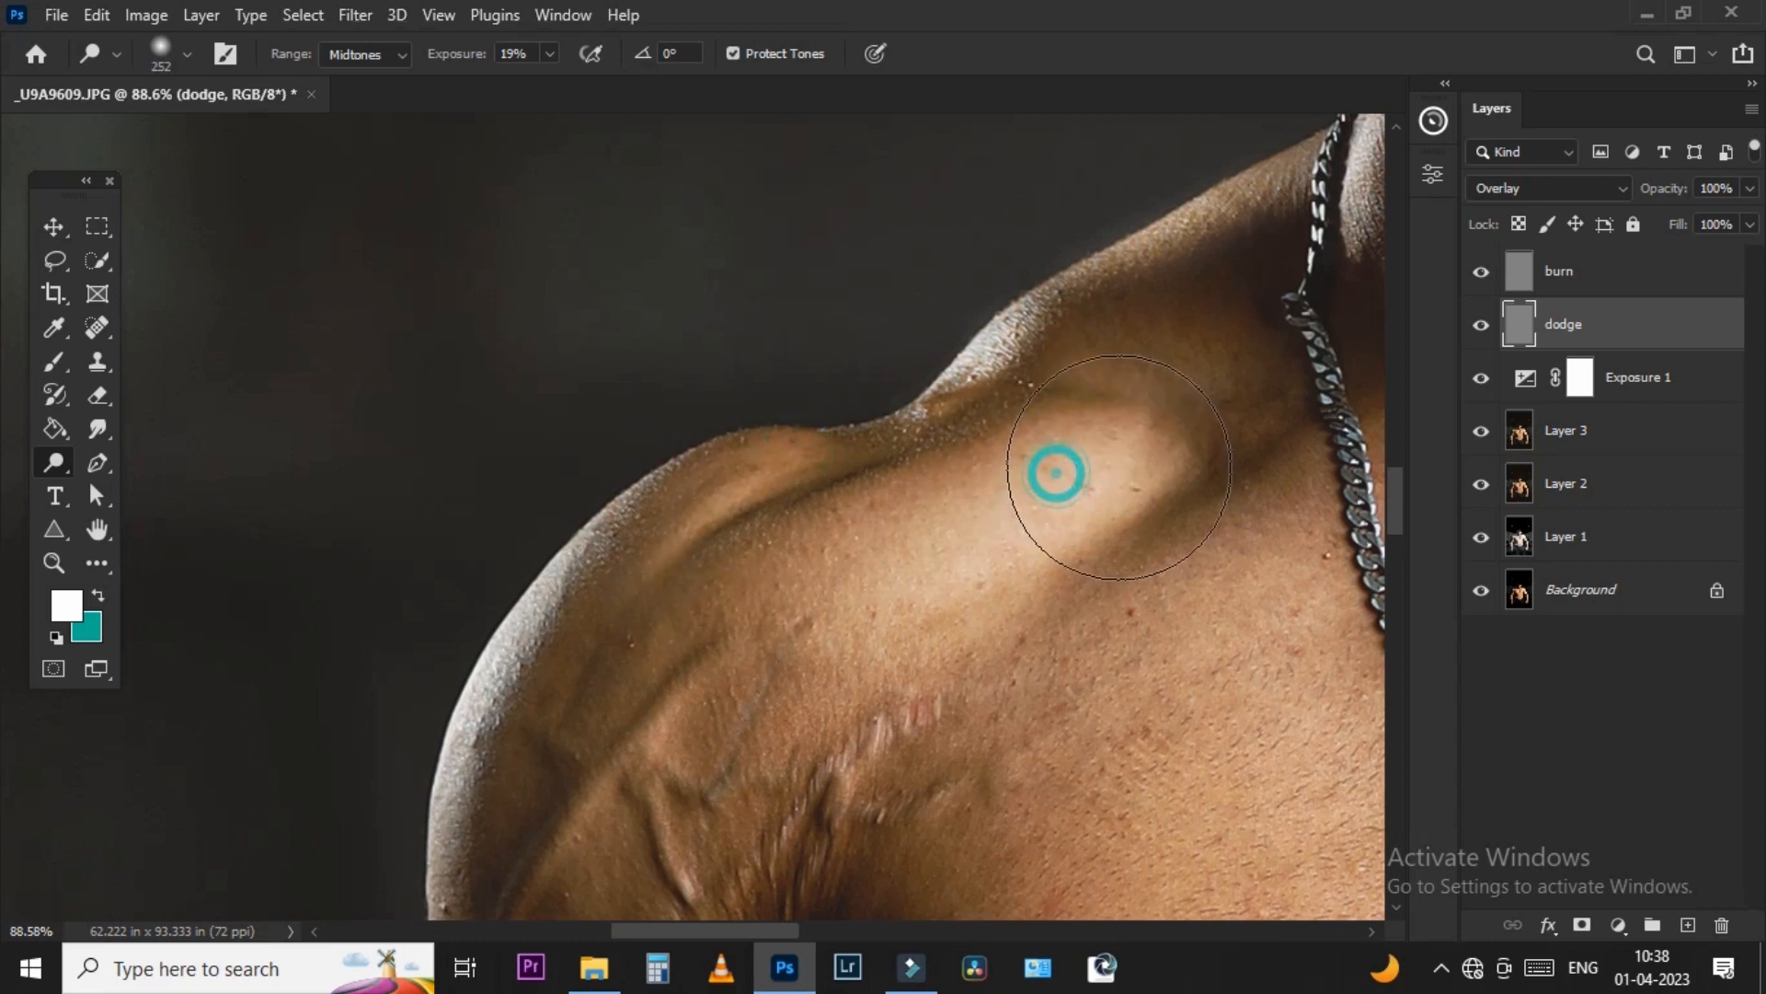
pyautogui.scroll(-4, 907, 589)
# - Dodge the muscle line running down the man's right shoulder with a 21 px brush, enlarging it to 30 px further down
pyautogui.scroll(3, 936, 590)
pyautogui.keyDown('alt'); pyautogui.rightClick(936, 591); pyautogui.keyUp('alt')
pyautogui.scroll(5, 883, 611)
pyautogui.keyDown('alt'); pyautogui.rightClick(906, 535); pyautogui.keyUp('alt')
pyautogui.click(635, 848)
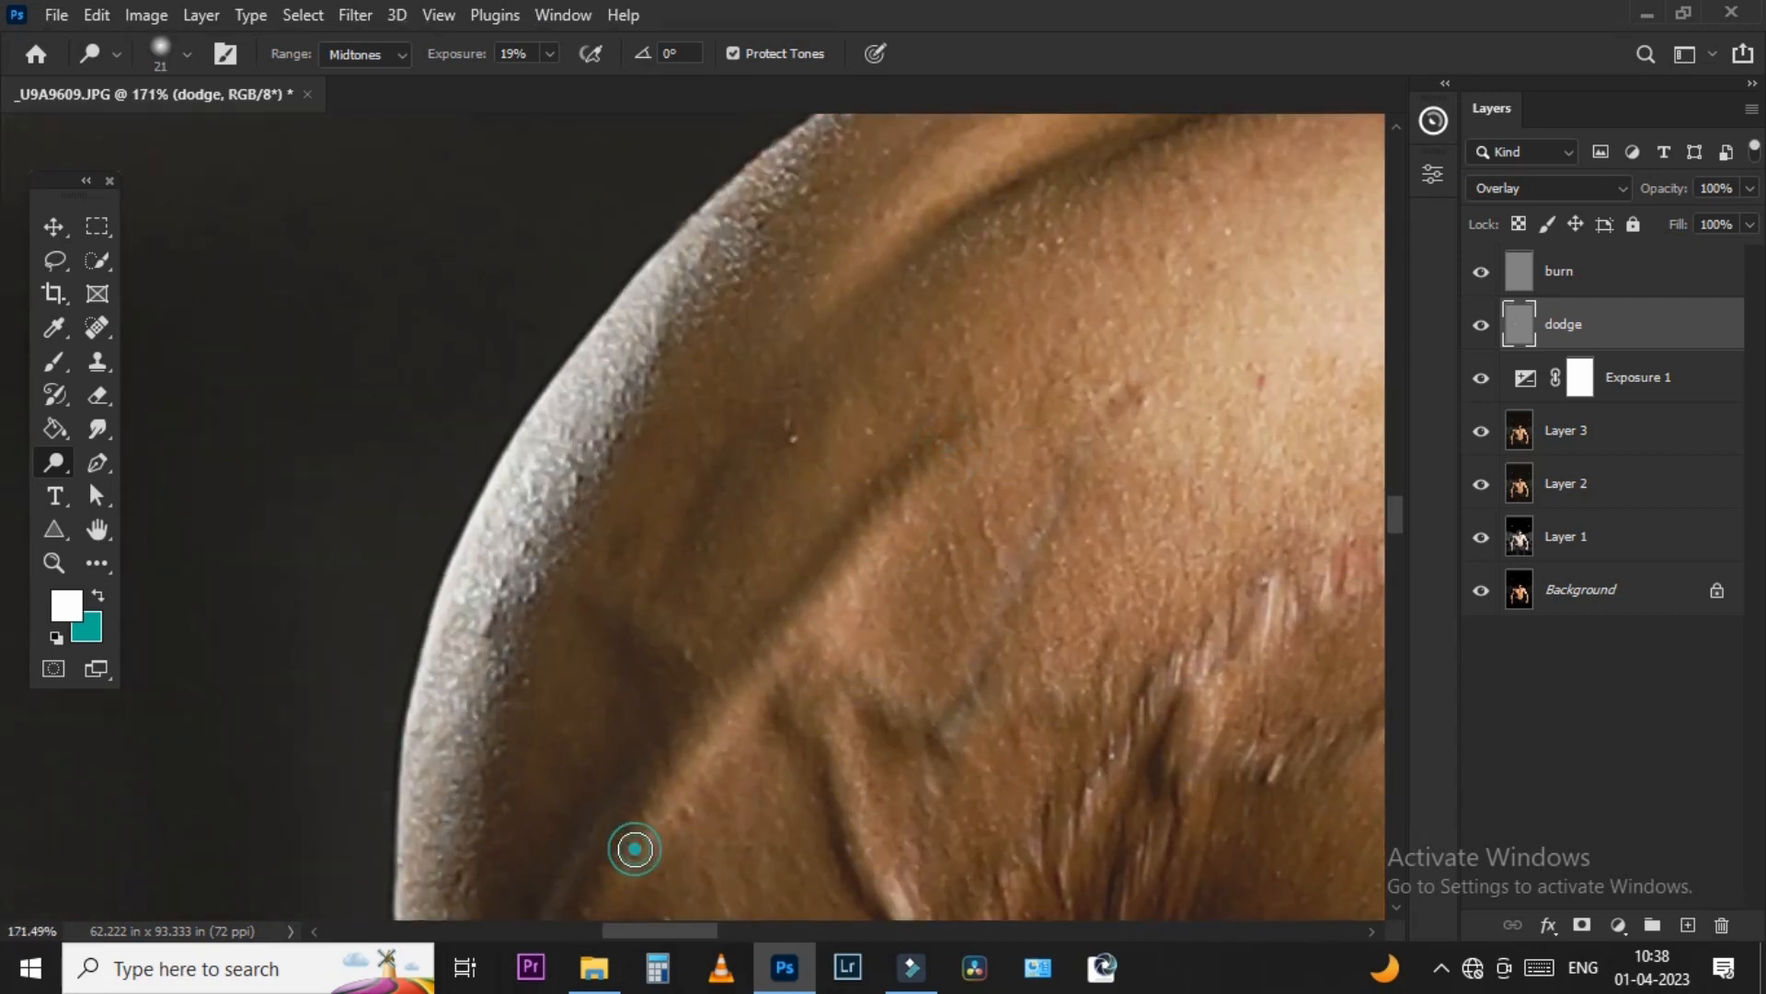
pyautogui.scroll(2, 644, 819)
pyautogui.rightClick(1051, 350)
pyautogui.click(1067, 361)
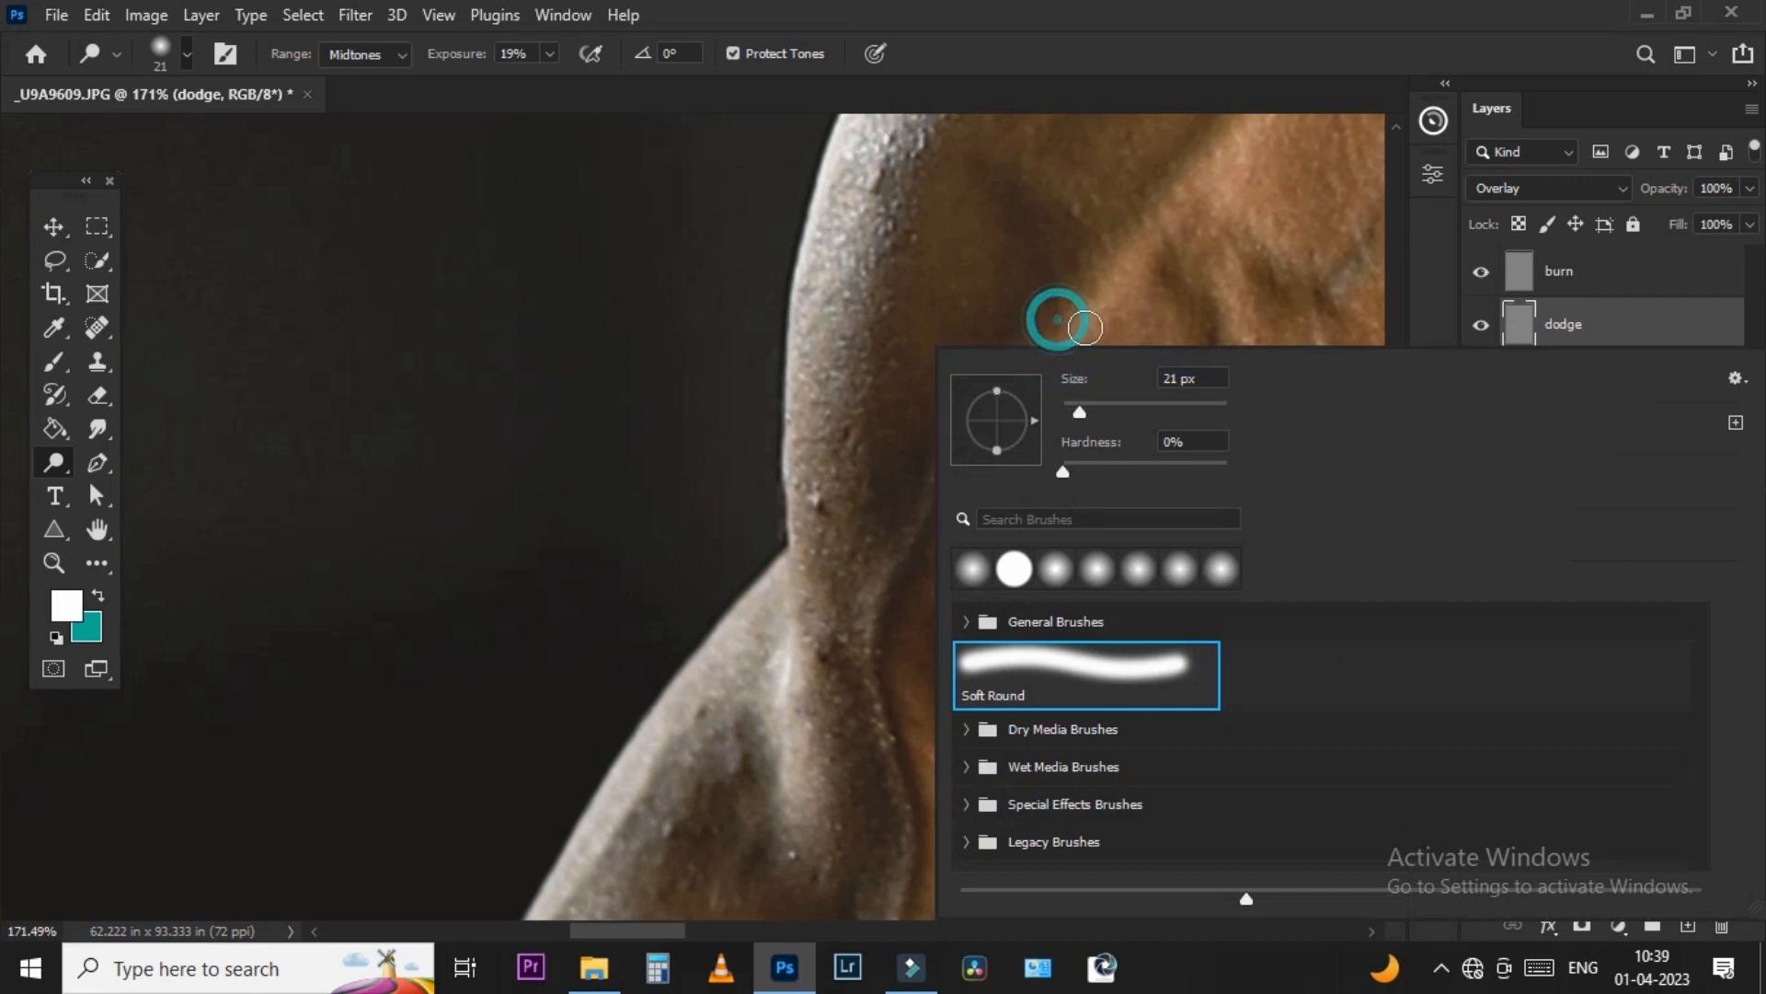
pyautogui.click(1058, 320)
pyautogui.press(']')
pyautogui.click(948, 591)
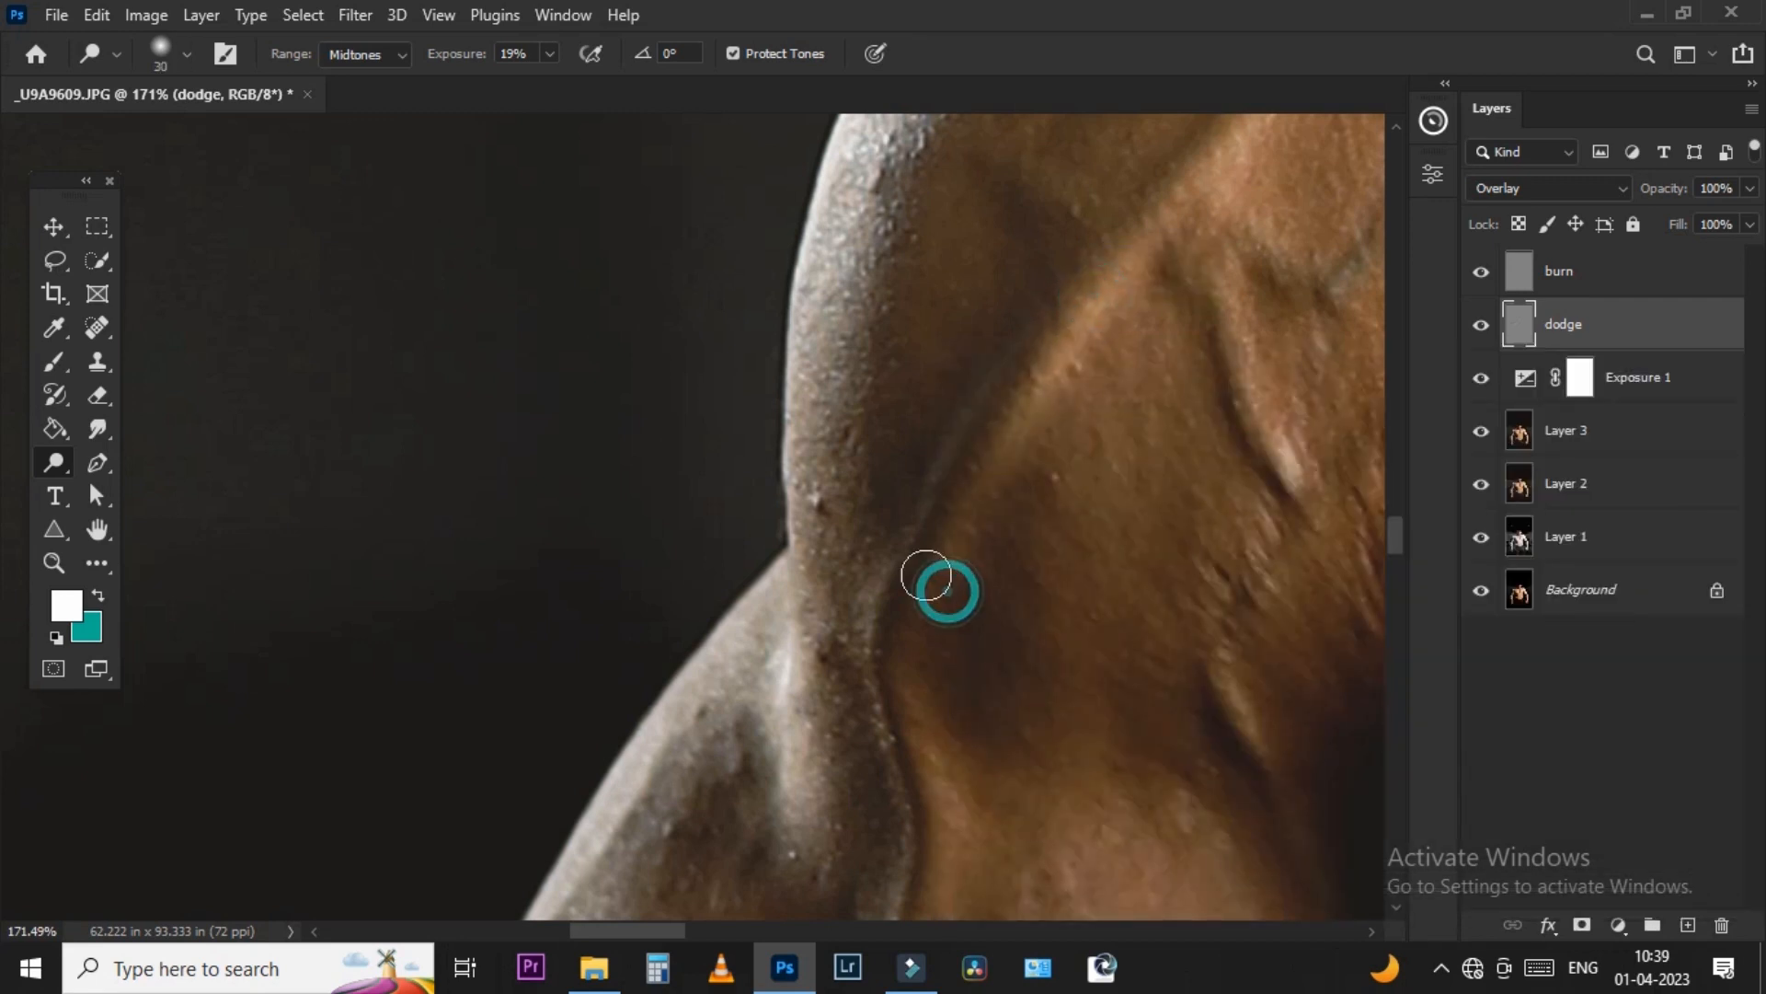
pyautogui.click(898, 647)
pyautogui.click(1061, 312)
# - Dodge the thick vein running down and across the man's right biceps with the 30 px brush at 19% exposure
pyautogui.scroll(-3, 1001, 366)
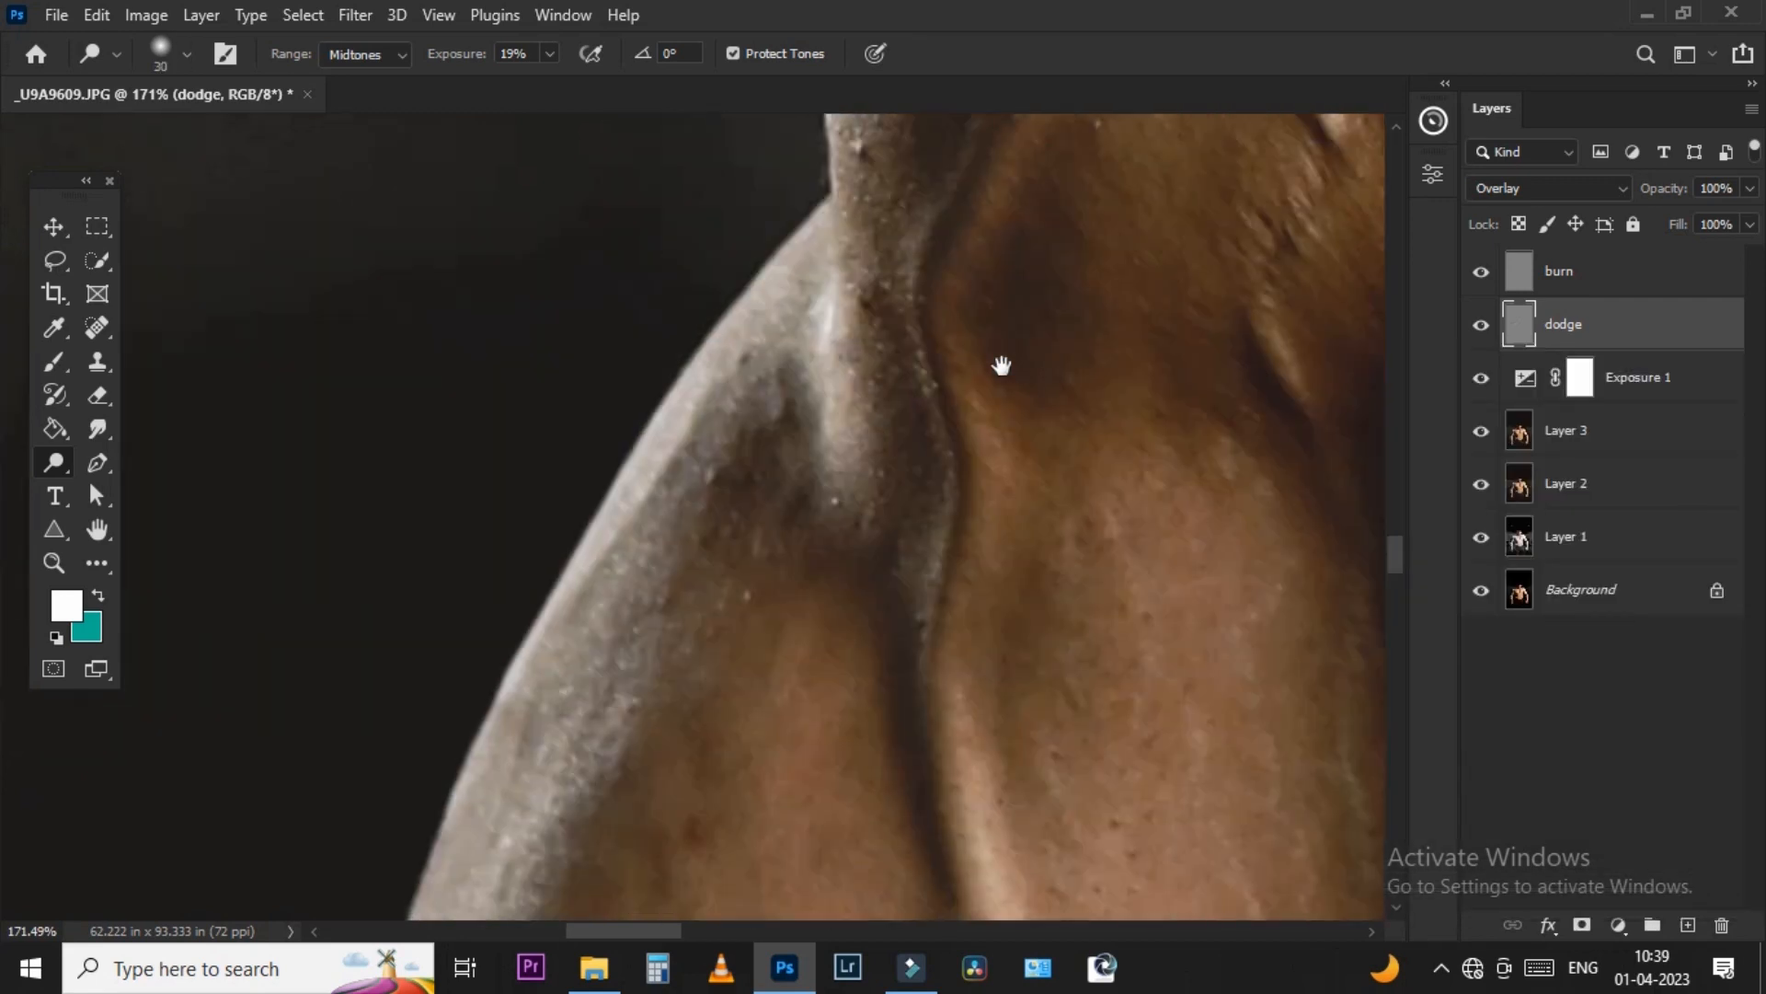
pyautogui.scroll(-1, 1002, 366)
pyautogui.click(938, 250)
pyautogui.click(948, 226)
pyautogui.click(984, 287)
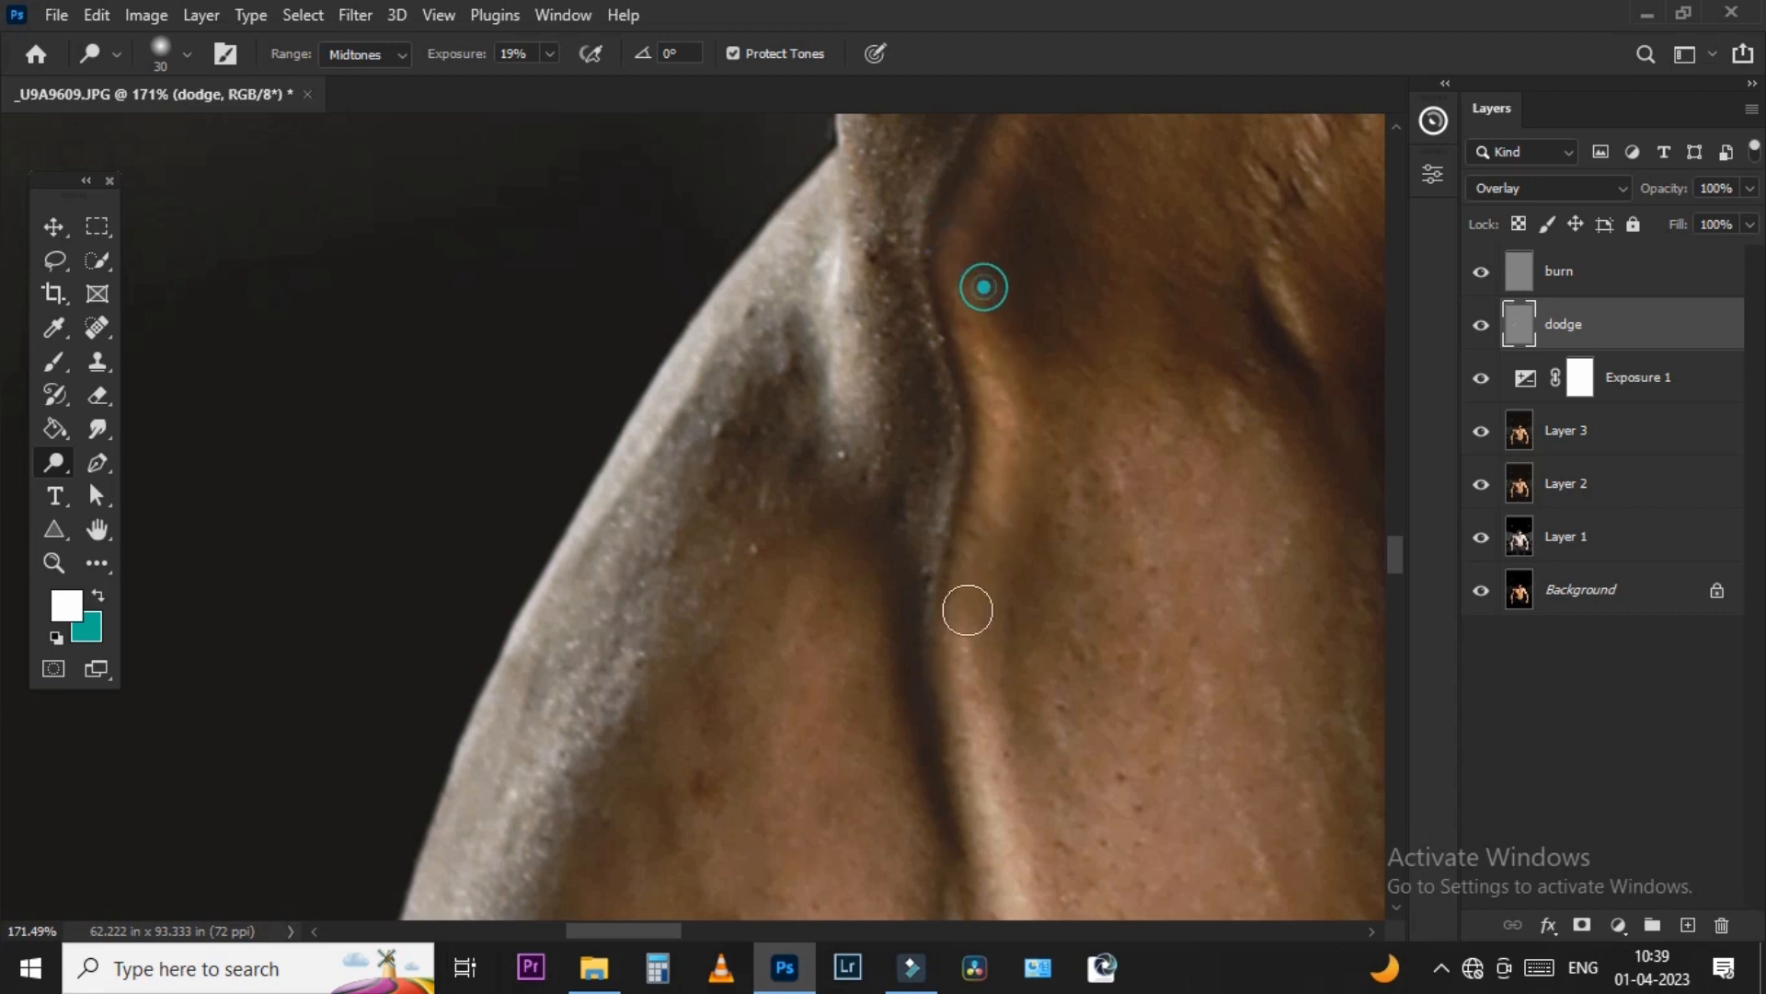
pyautogui.moveTo(1007, 759); pyautogui.dragTo(968, 612)
pyautogui.moveTo(957, 524); pyautogui.dragTo(993, 619)
pyautogui.moveTo(1033, 690); pyautogui.dragTo(1188, 673)
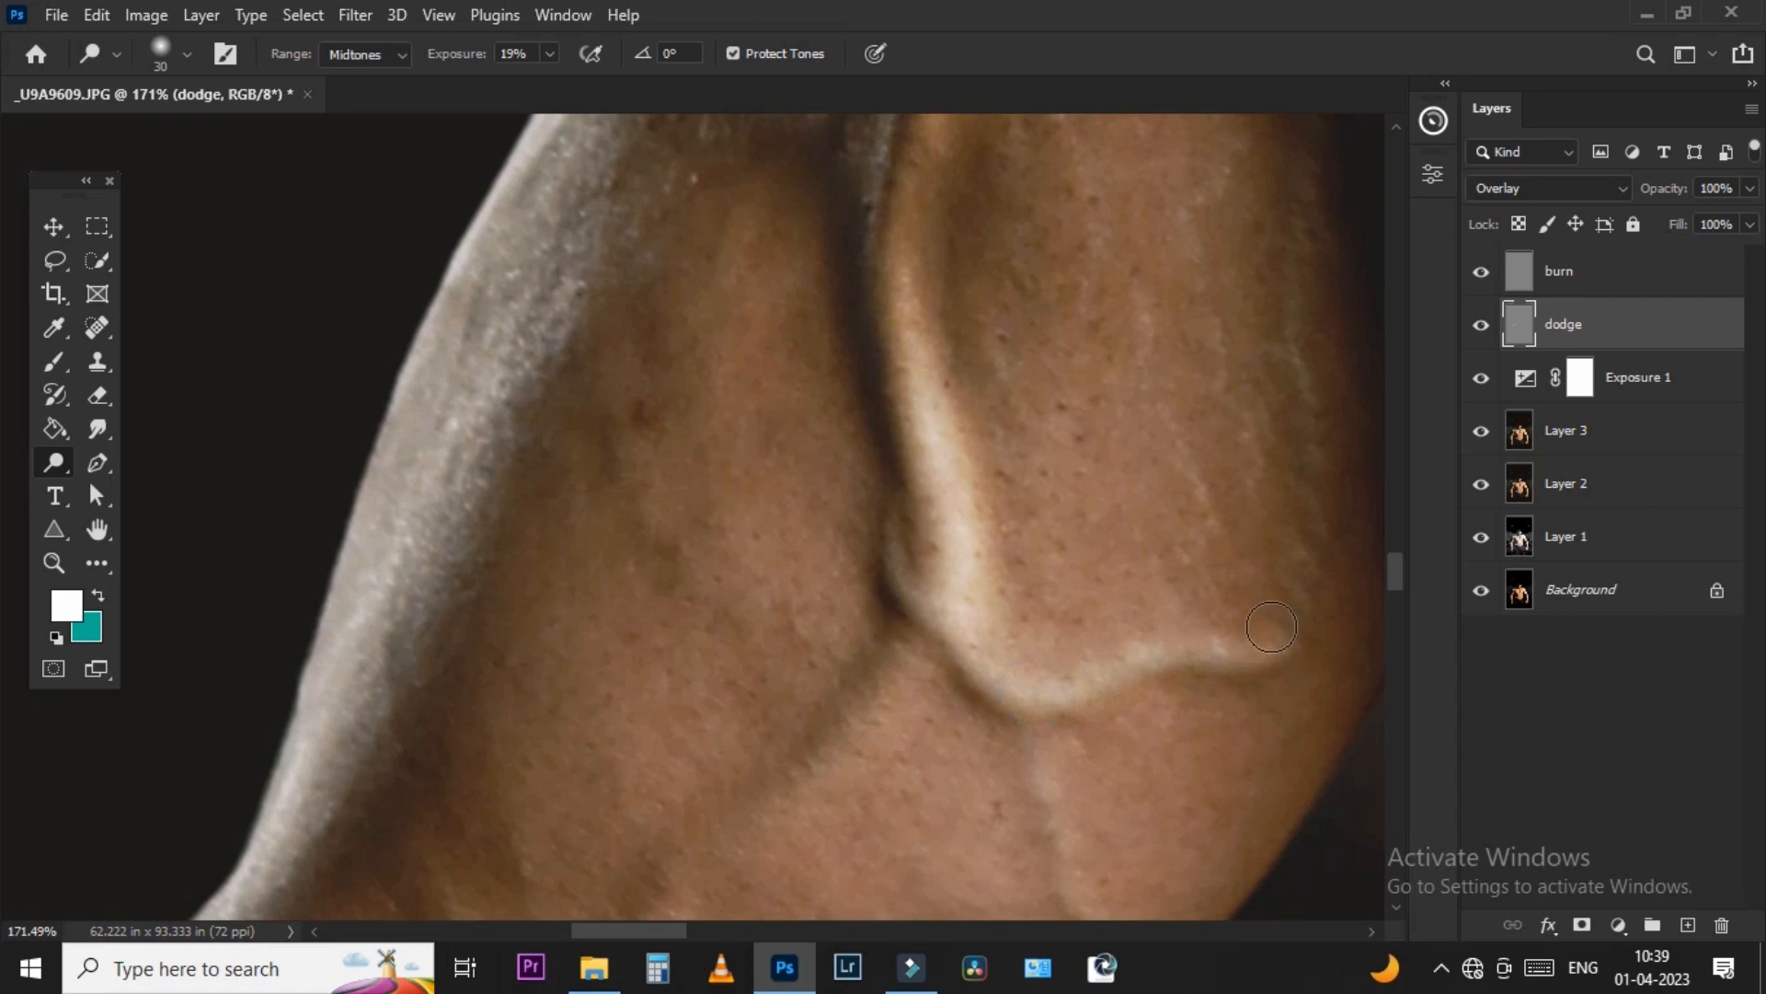
# - Reduce the brush to 19 px and dodge the thin branching veins above the man's right elbow
pyautogui.press('[')
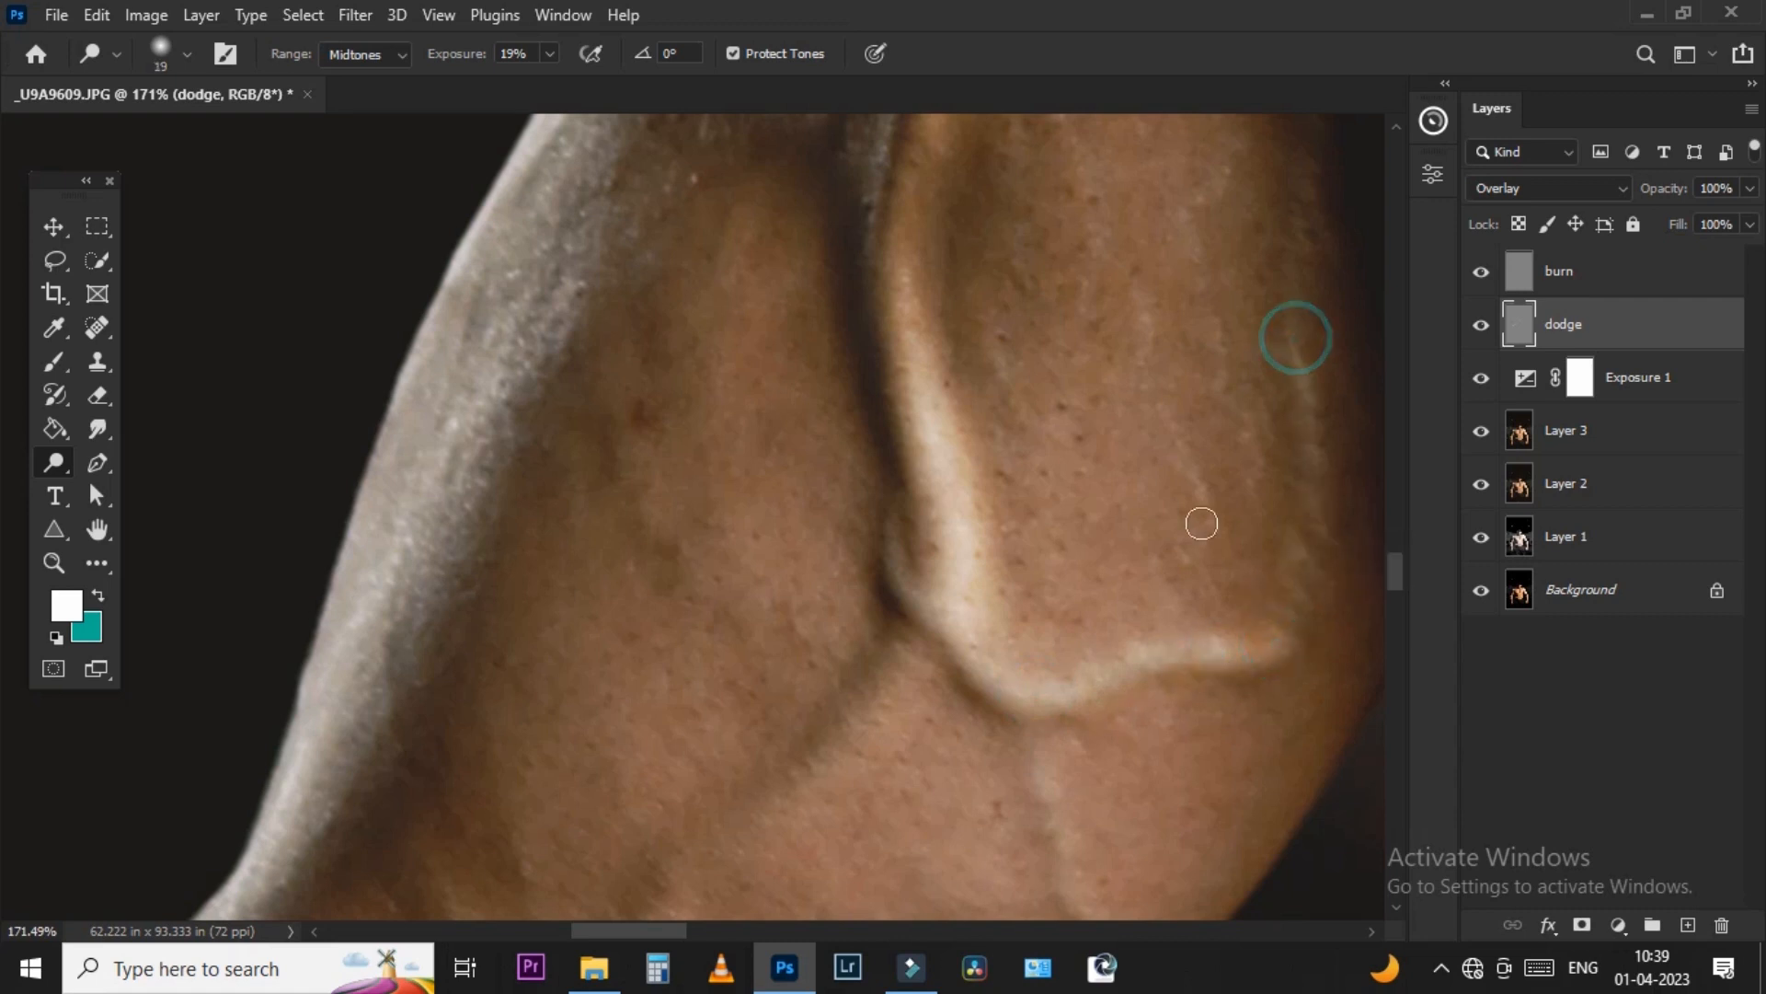
pyautogui.scroll(-5, 1187, 543)
pyautogui.scroll(4, 1150, 583)
pyautogui.moveTo(1098, 553)
pyautogui.mouseDown()
pyautogui.moveTo(1035, 640)
pyautogui.moveTo(975, 808)
pyautogui.mouseUp()
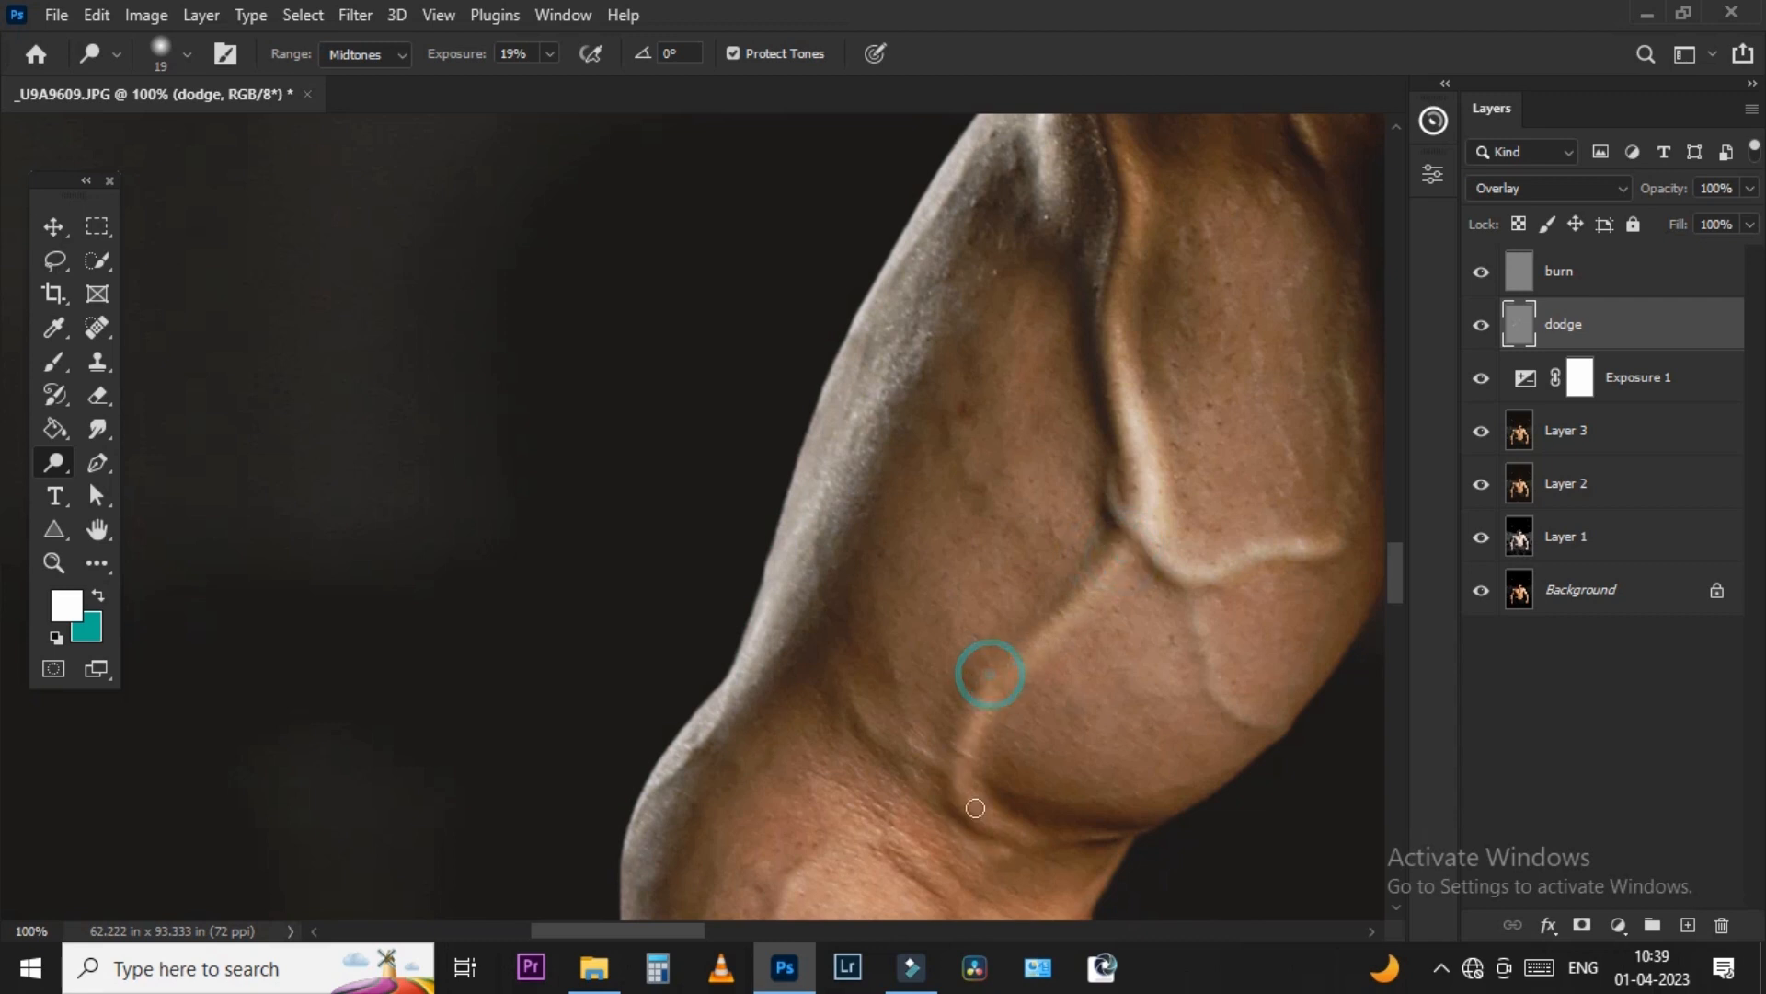
pyautogui.moveTo(1200, 572); pyautogui.dragTo(1262, 743)
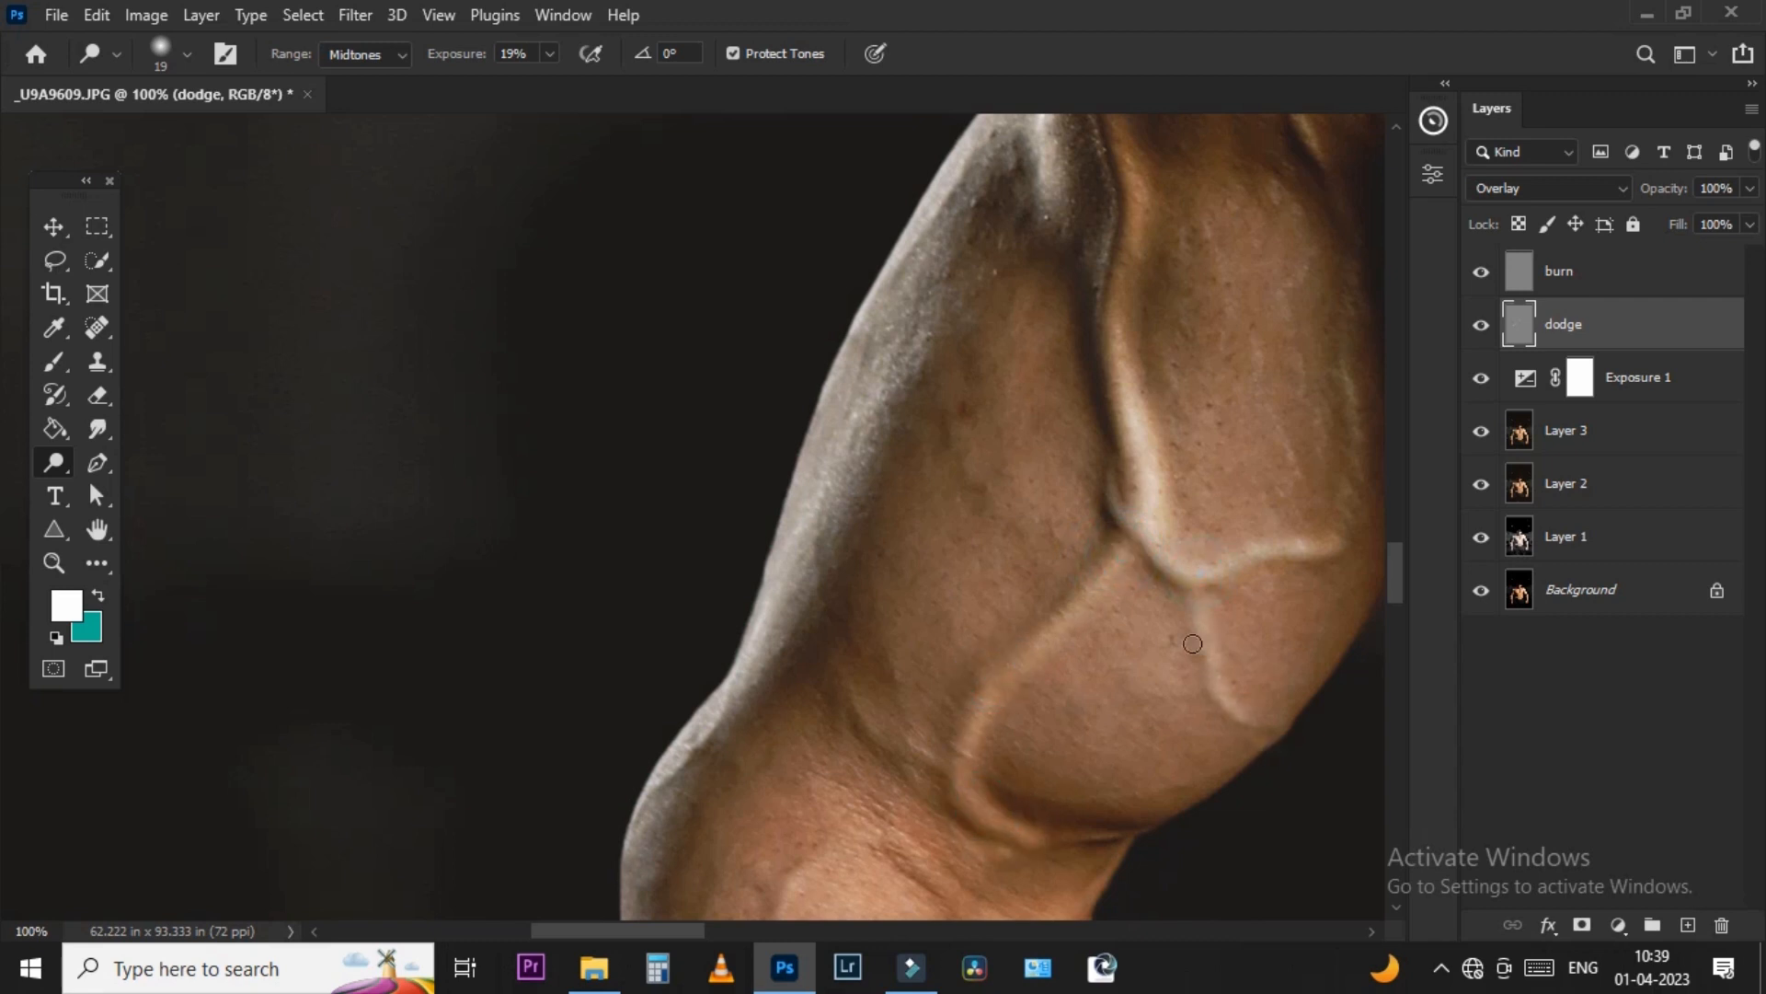
# - Dodge the vein on the man's right upper forearm below the elbow with a brush of about 35 px
pyautogui.moveTo(873, 617); pyautogui.dragTo(1038, 351)
pyautogui.keyDown('alt'); pyautogui.rightClick(1058, 425); pyautogui.keyUp('alt')
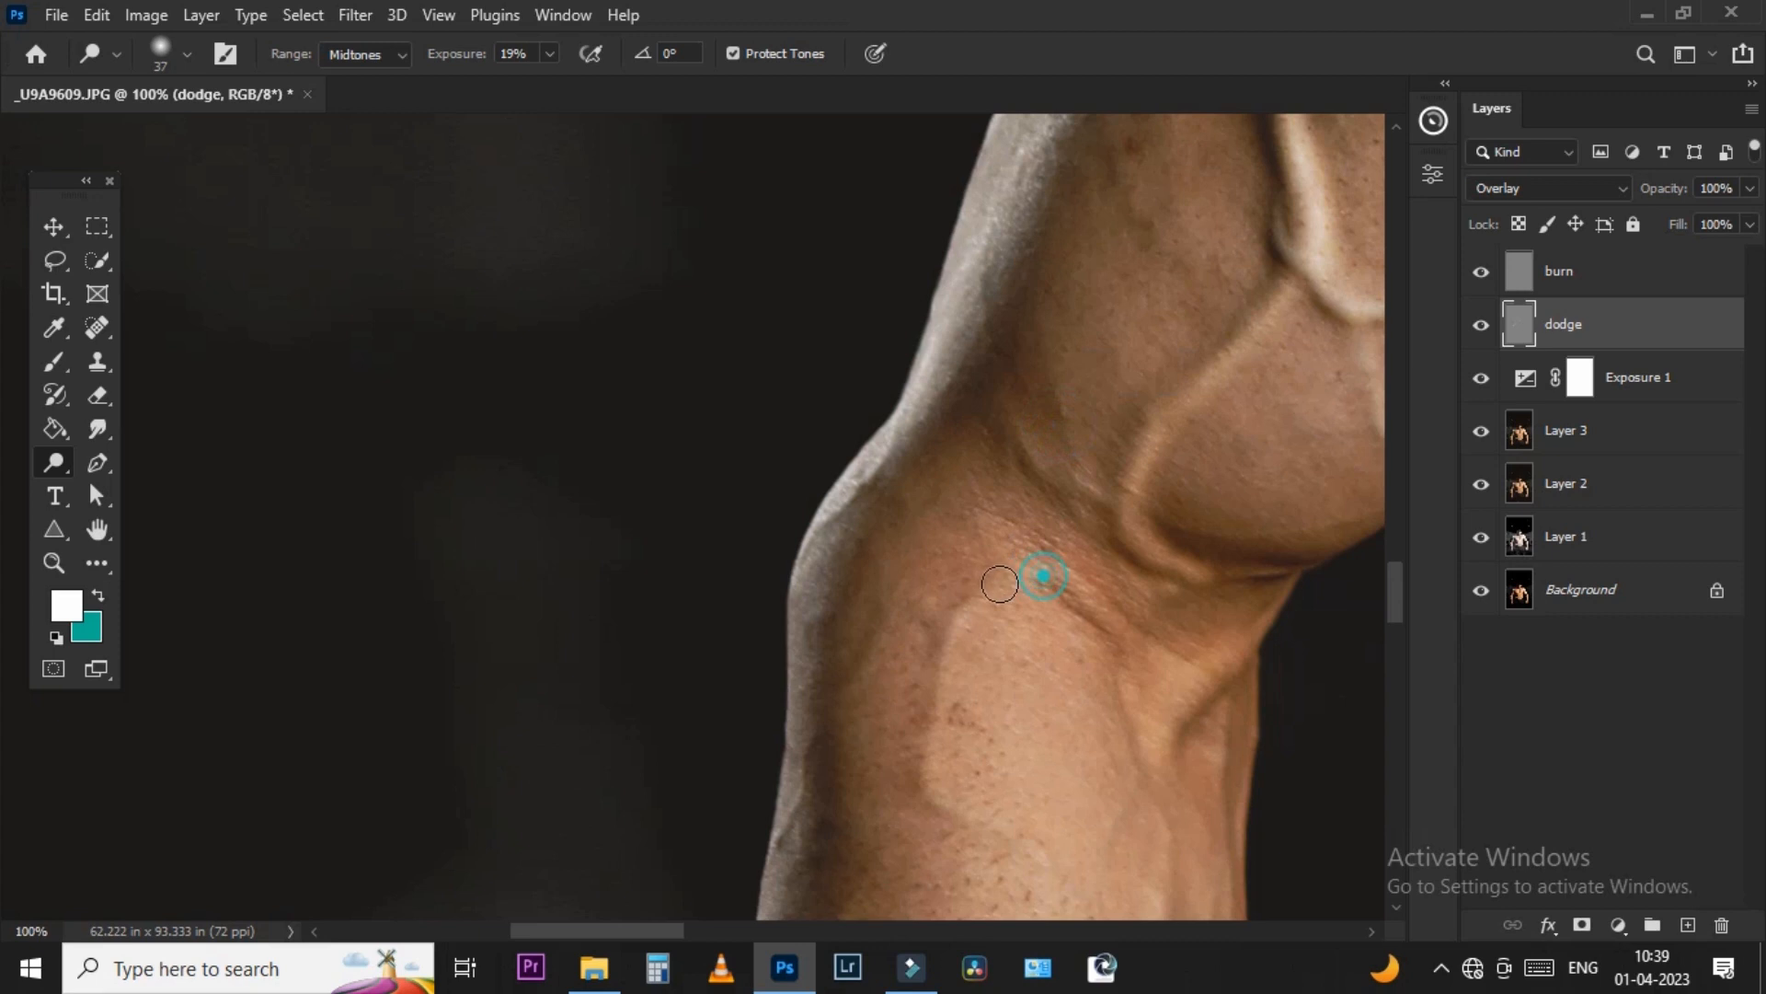
pyautogui.keyDown('alt'); pyautogui.rightClick(983, 665); pyautogui.keyUp('alt')
pyautogui.moveTo(954, 643)
pyautogui.mouseDown()
pyautogui.moveTo(933, 774)
pyautogui.moveTo(848, 563)
pyautogui.mouseUp()
pyautogui.keyDown('alt'); pyautogui.rightClick(829, 554); pyautogui.keyUp('alt')
pyautogui.keyDown('alt'); pyautogui.rightClick(800, 550); pyautogui.keyUp('alt')
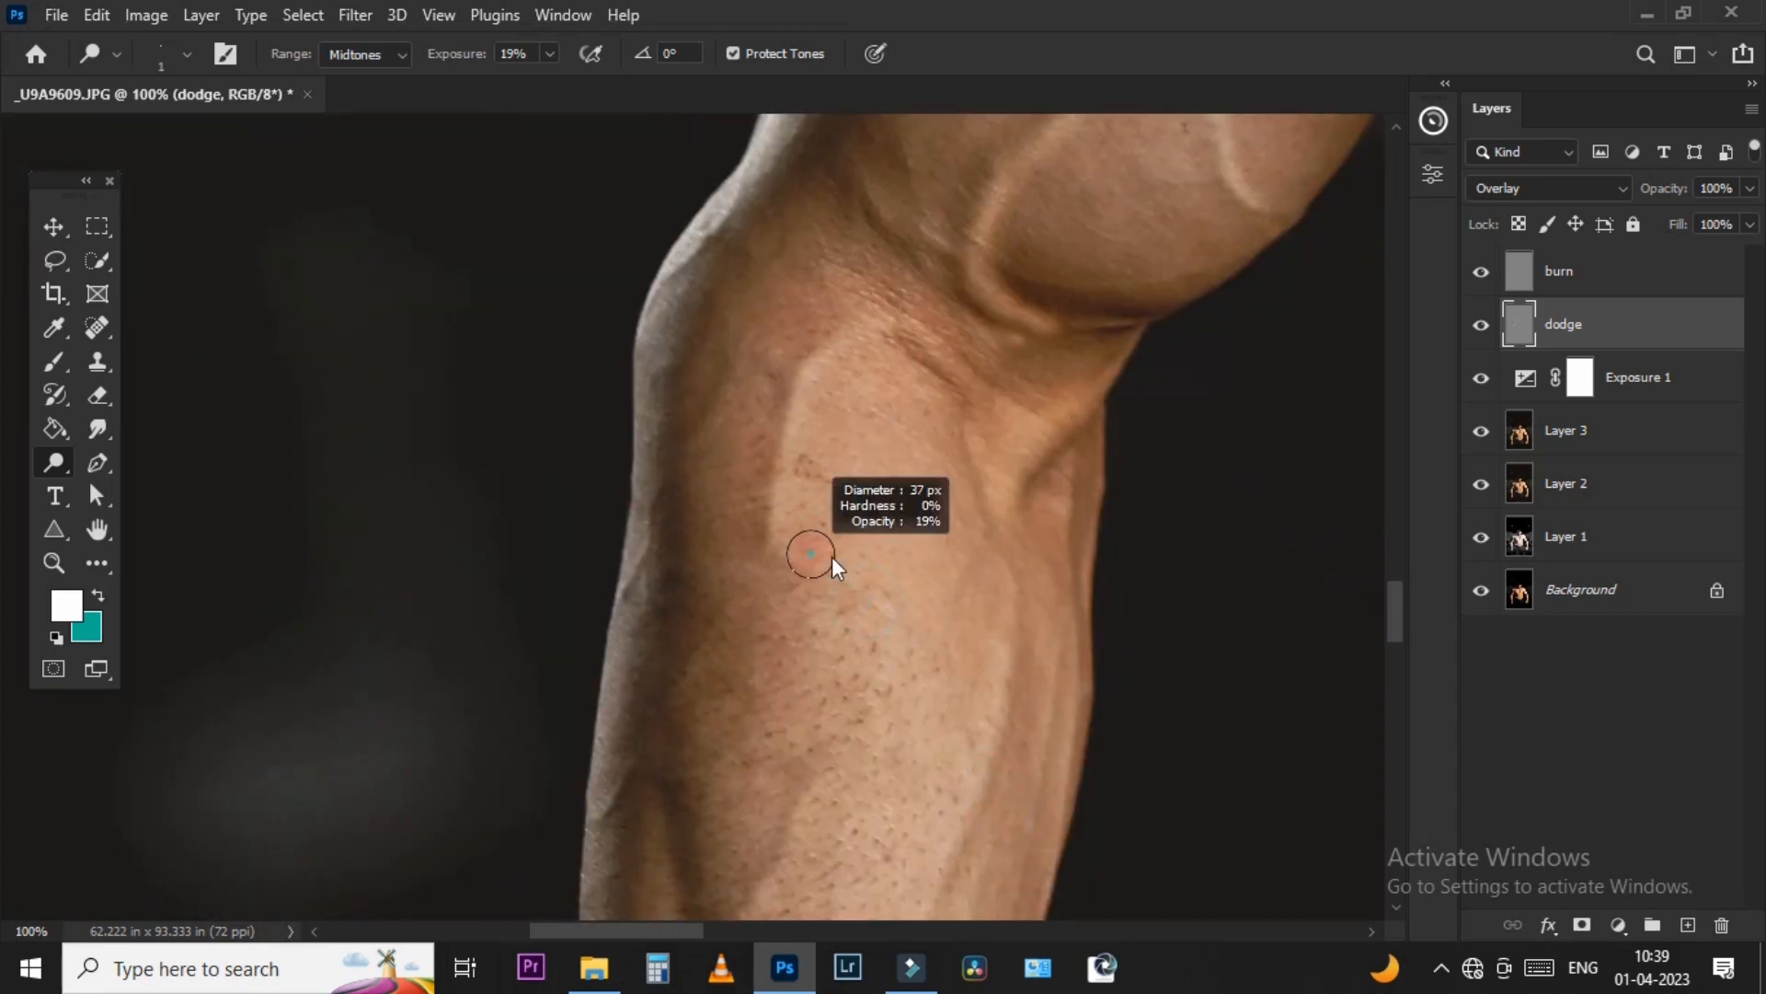
pyautogui.keyDown('alt'); pyautogui.rightClick(777, 566); pyautogui.keyUp('alt')
pyautogui.keyDown('alt'); pyautogui.rightClick(813, 559); pyautogui.keyUp('alt')
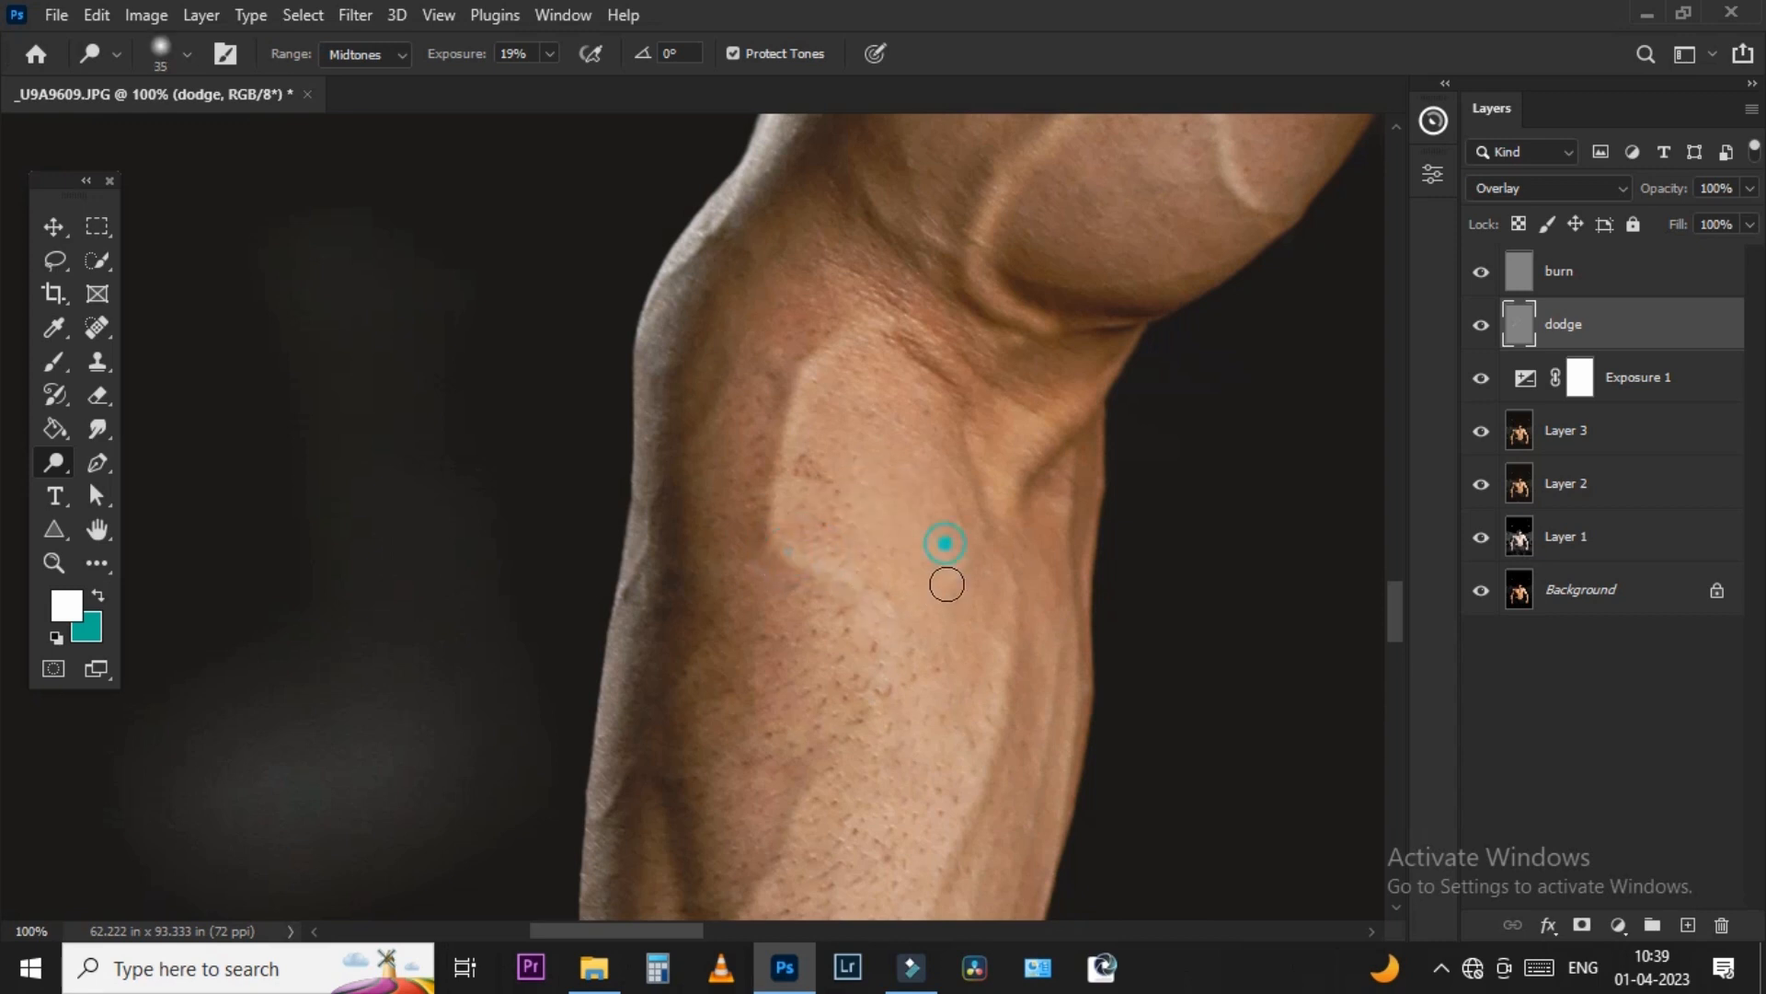
# - Dodge the remaining veins down the man's right forearm, then compare the photo with and without the dodge layer
pyautogui.moveTo(1009, 552); pyautogui.dragTo(952, 274)
pyautogui.moveTo(656, 712); pyautogui.dragTo(696, 883)
pyautogui.moveTo(690, 879); pyautogui.dragTo(824, 635)
pyautogui.moveTo(776, 465)
pyautogui.mouseDown()
pyautogui.moveTo(674, 552)
pyautogui.moveTo(812, 568)
pyautogui.moveTo(764, 756)
pyautogui.mouseUp()
pyautogui.moveTo(783, 845)
pyautogui.mouseDown()
pyautogui.moveTo(907, 311)
pyautogui.moveTo(950, 415)
pyautogui.moveTo(855, 605)
pyautogui.mouseUp()
pyautogui.moveTo(863, 493)
pyautogui.mouseDown()
pyautogui.moveTo(911, 560)
pyautogui.moveTo(981, 800)
pyautogui.mouseUp()
pyautogui.moveTo(981, 761)
pyautogui.mouseDown()
pyautogui.moveTo(966, 355)
pyautogui.moveTo(914, 556)
pyautogui.mouseUp()
pyautogui.moveTo(1088, 396)
pyautogui.mouseDown()
pyautogui.moveTo(1065, 514)
pyautogui.moveTo(809, 387)
pyautogui.moveTo(1007, 549)
pyautogui.mouseUp()
pyautogui.scroll(-7, 792, 797)
pyautogui.scroll(2, 643, 587)
pyautogui.click(1481, 325)
pyautogui.click(1482, 326)
# - Dodge the branching veins on the man's left biceps and inner elbow with the 35 px brush at 19% exposure
pyautogui.scroll(5, 917, 477)
pyautogui.moveTo(1053, 517); pyautogui.dragTo(1270, 633)
pyautogui.moveTo(1277, 636)
pyautogui.mouseDown()
pyautogui.moveTo(1080, 296)
pyautogui.moveTo(1211, 797)
pyautogui.mouseUp()
pyautogui.moveTo(1253, 886); pyautogui.dragTo(1027, 327)
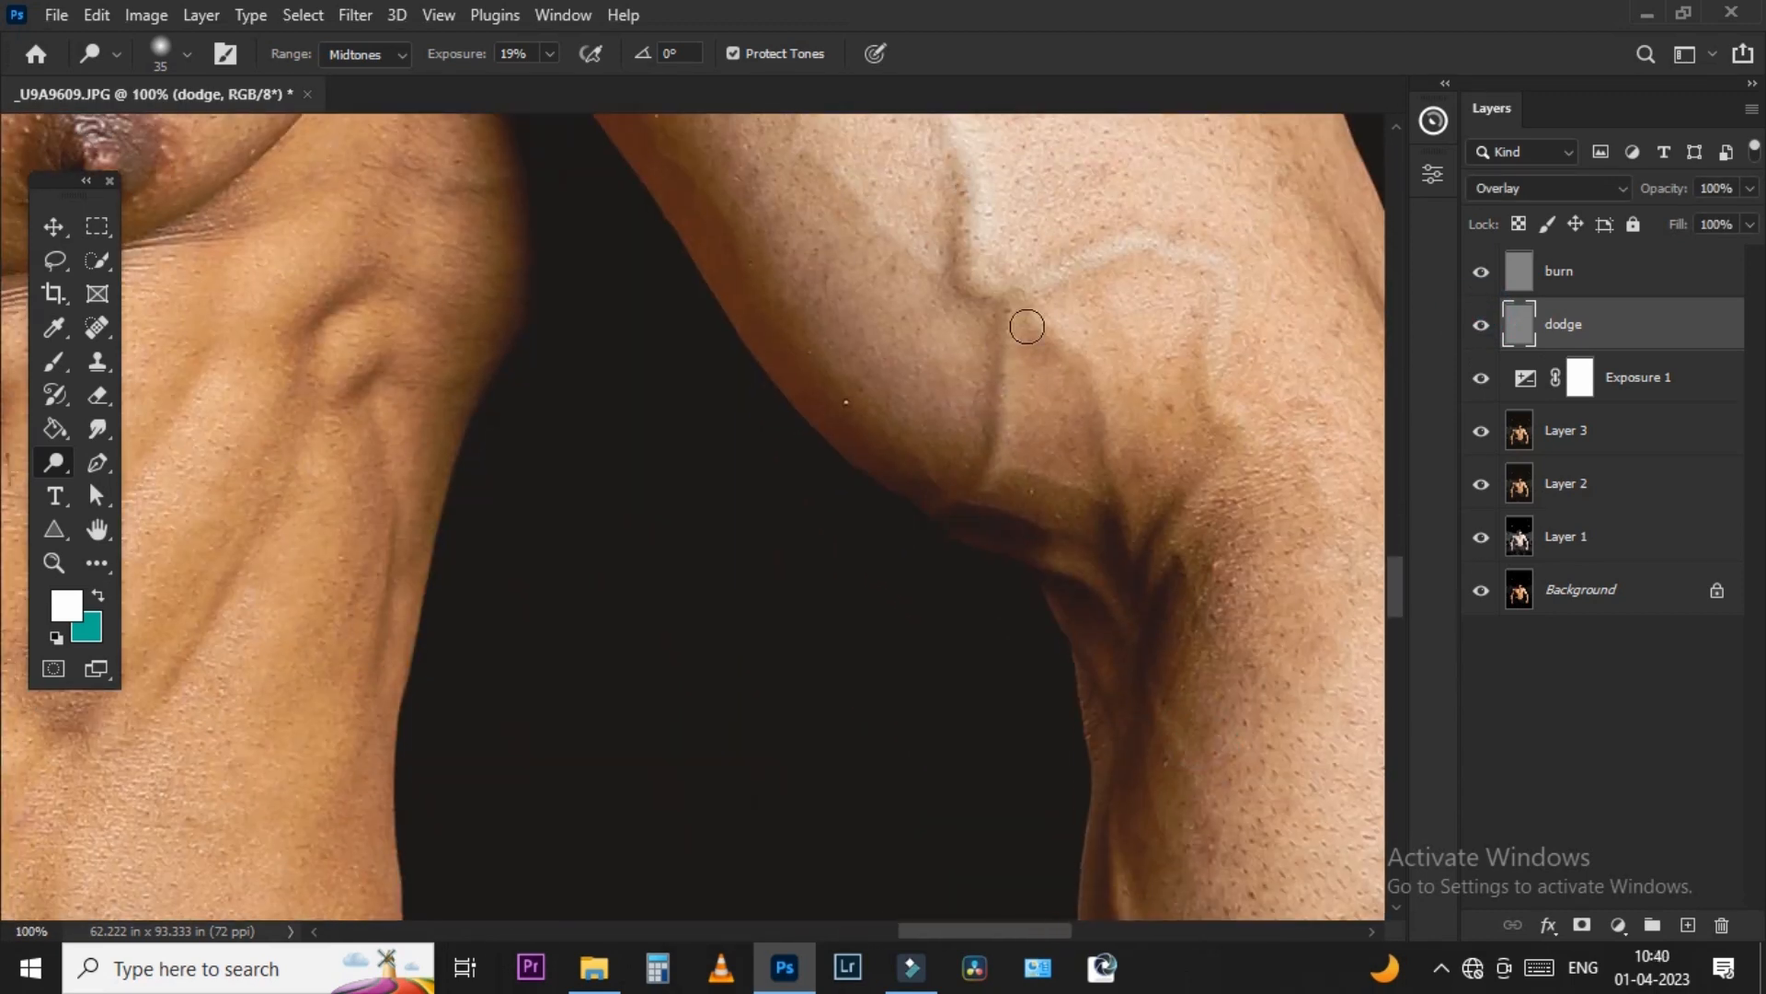
pyautogui.moveTo(1227, 368); pyautogui.dragTo(1175, 378)
pyautogui.moveTo(1008, 316); pyautogui.dragTo(994, 471)
pyautogui.moveTo(1058, 320); pyautogui.dragTo(1112, 481)
pyautogui.moveTo(1201, 443); pyautogui.dragTo(1200, 501)
pyautogui.moveTo(1120, 628); pyautogui.dragTo(1004, 298)
# - Dodge the veins along the man's left forearm between the inner elbow and the wrist with a 27 px brush
pyautogui.moveTo(1003, 424); pyautogui.dragTo(1035, 670)
pyautogui.moveTo(1014, 441)
pyautogui.mouseDown()
pyautogui.moveTo(1080, 754)
pyautogui.moveTo(968, 313)
pyautogui.mouseUp()
pyautogui.moveTo(974, 324); pyautogui.dragTo(1057, 742)
pyautogui.moveTo(1057, 743)
pyautogui.mouseDown()
pyautogui.moveTo(1095, 407)
pyautogui.moveTo(1185, 651)
pyautogui.mouseUp()
pyautogui.moveTo(1230, 536); pyautogui.dragTo(1257, 552)
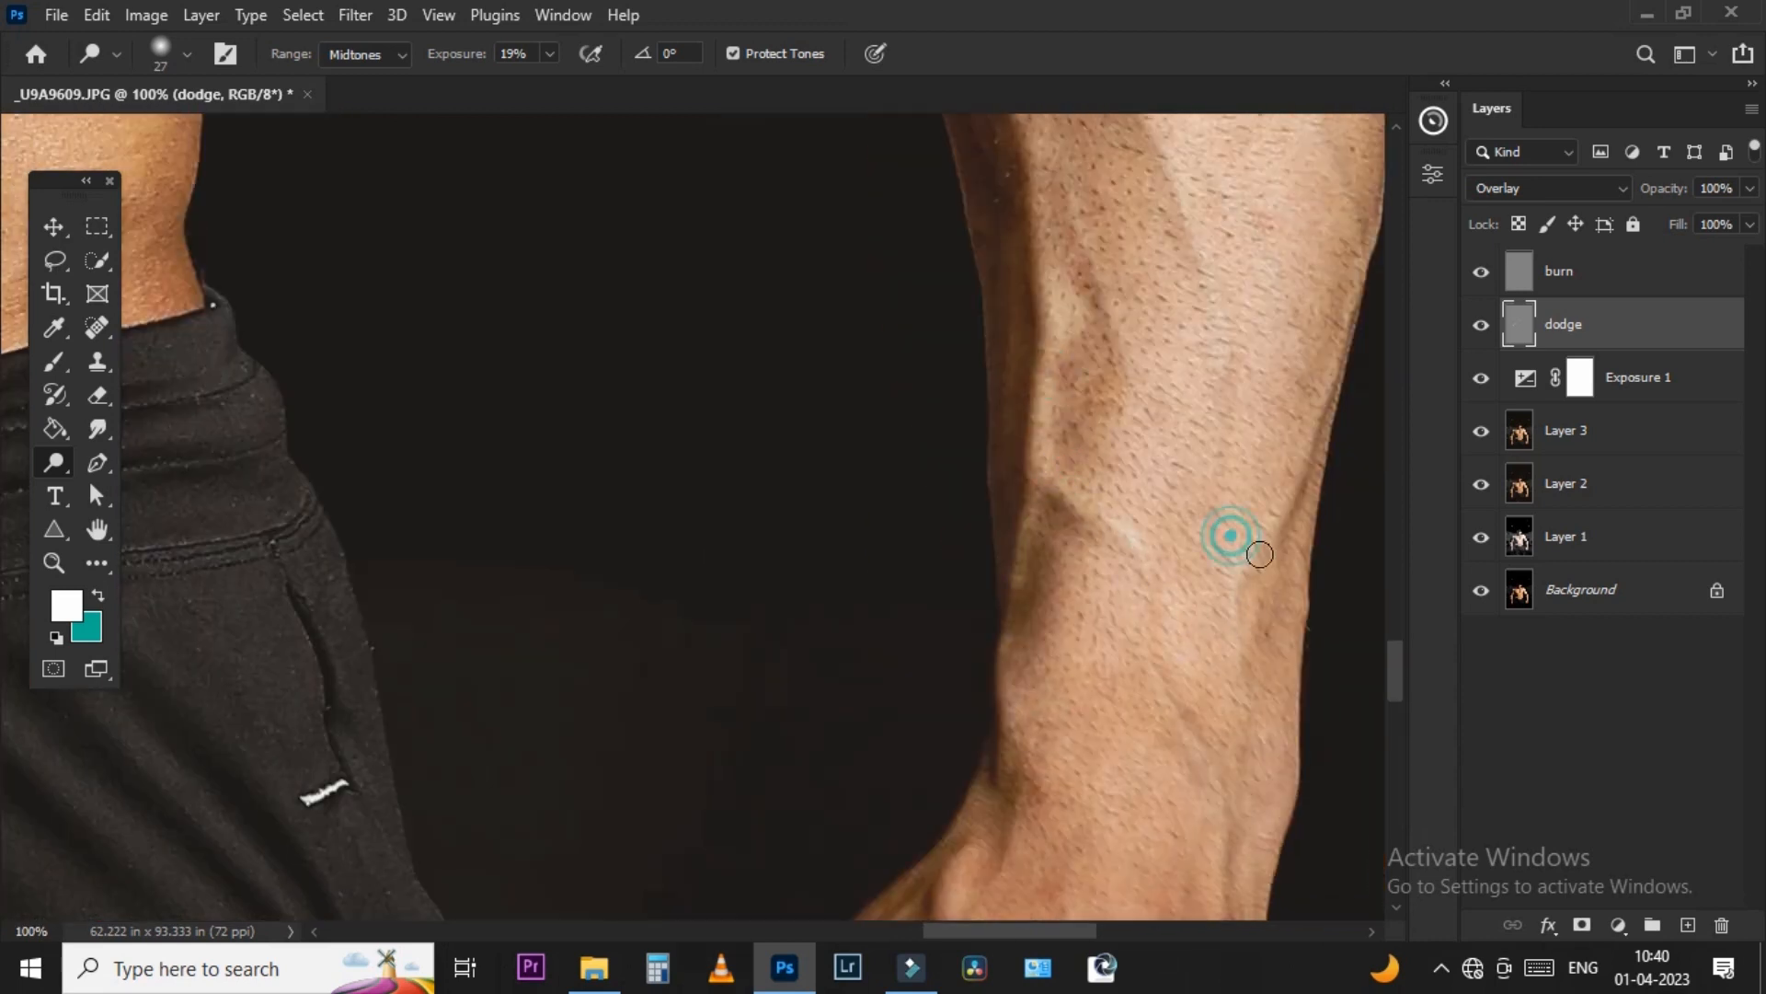
pyautogui.moveTo(1283, 267); pyautogui.dragTo(1169, 676)
pyautogui.moveTo(1181, 451); pyautogui.dragTo(1233, 635)
pyautogui.moveTo(1173, 295); pyautogui.dragTo(1116, 828)
pyautogui.moveTo(1093, 563); pyautogui.dragTo(1068, 667)
pyautogui.moveTo(1112, 390); pyautogui.dragTo(1104, 572)
pyautogui.moveTo(1061, 260); pyautogui.dragTo(1076, 607)
pyautogui.moveTo(1026, 433); pyautogui.dragTo(1098, 591)
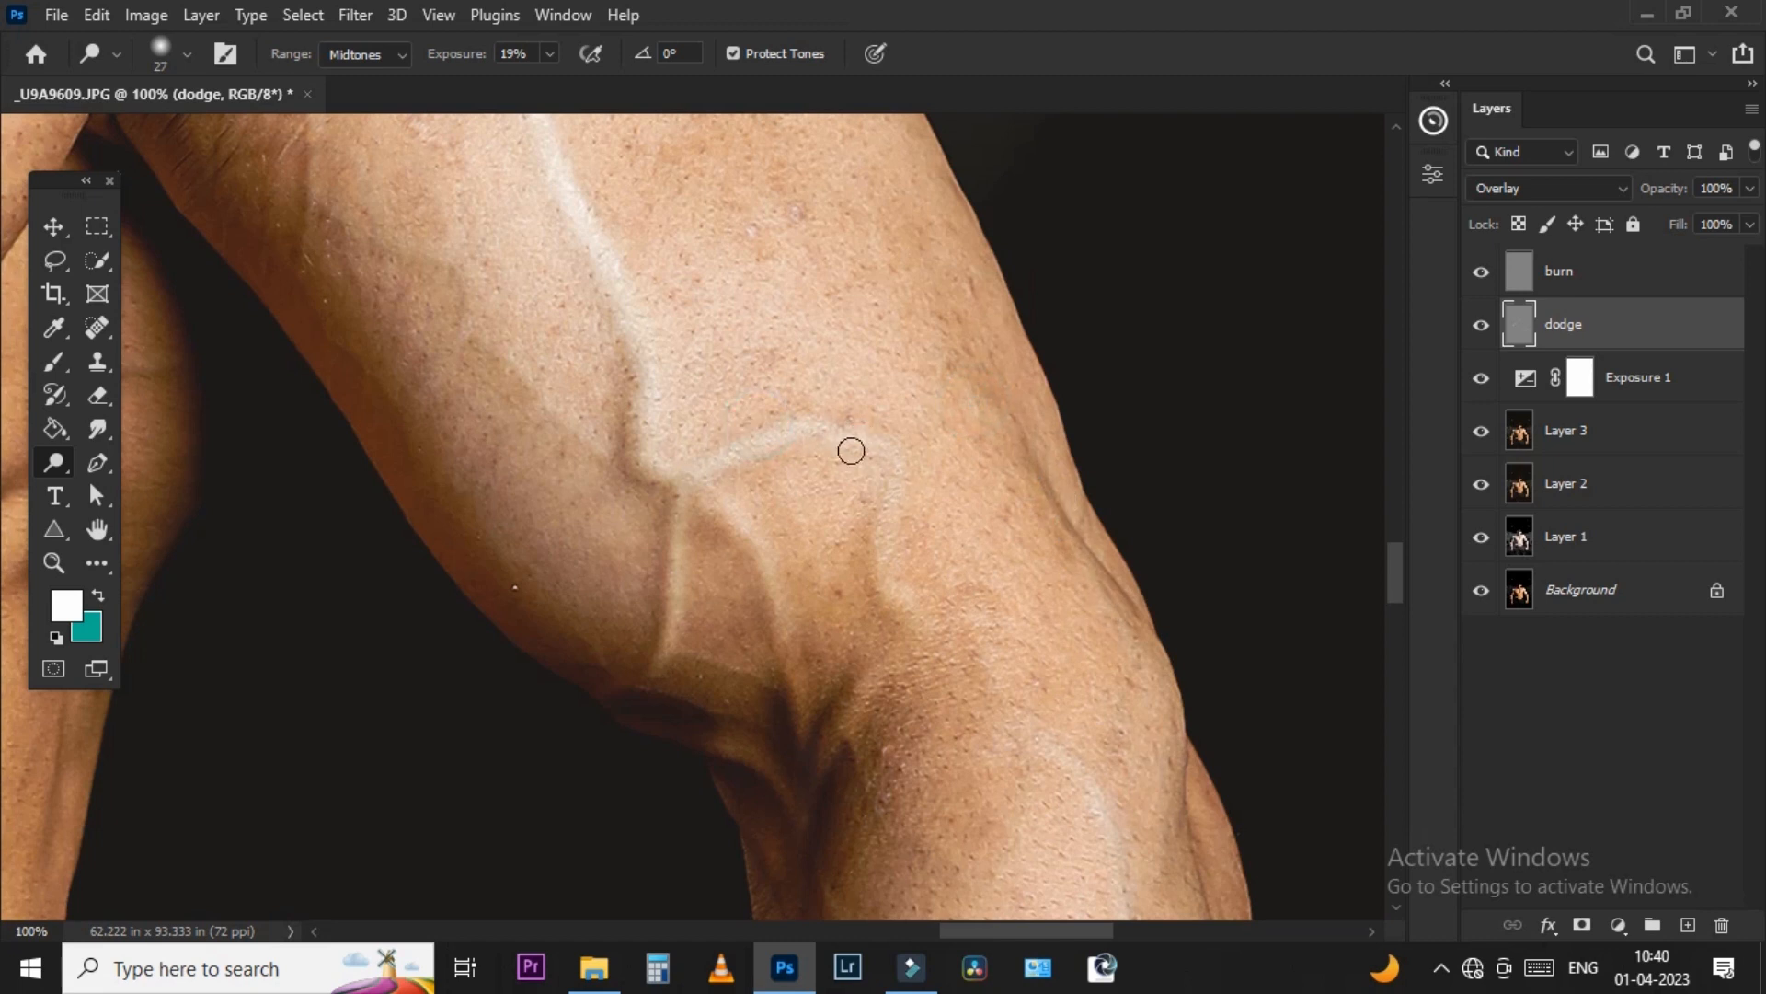
# - Dodge the vein along the man's left upper arm above the inner elbow
pyautogui.scroll(-2, 871, 485)
pyautogui.scroll(1, 871, 485)
pyautogui.moveTo(871, 485); pyautogui.dragTo(1026, 891)
pyautogui.moveTo(906, 461); pyautogui.dragTo(888, 661)
# - Dodge the man's upper abdominal muscles at 2% exposure with a brush of about 120 to 135 px
pyautogui.scroll(-6, 1012, 744)
pyautogui.moveTo(792, 693); pyautogui.dragTo(1187, 312)
pyautogui.scroll(9, 1109, 425)
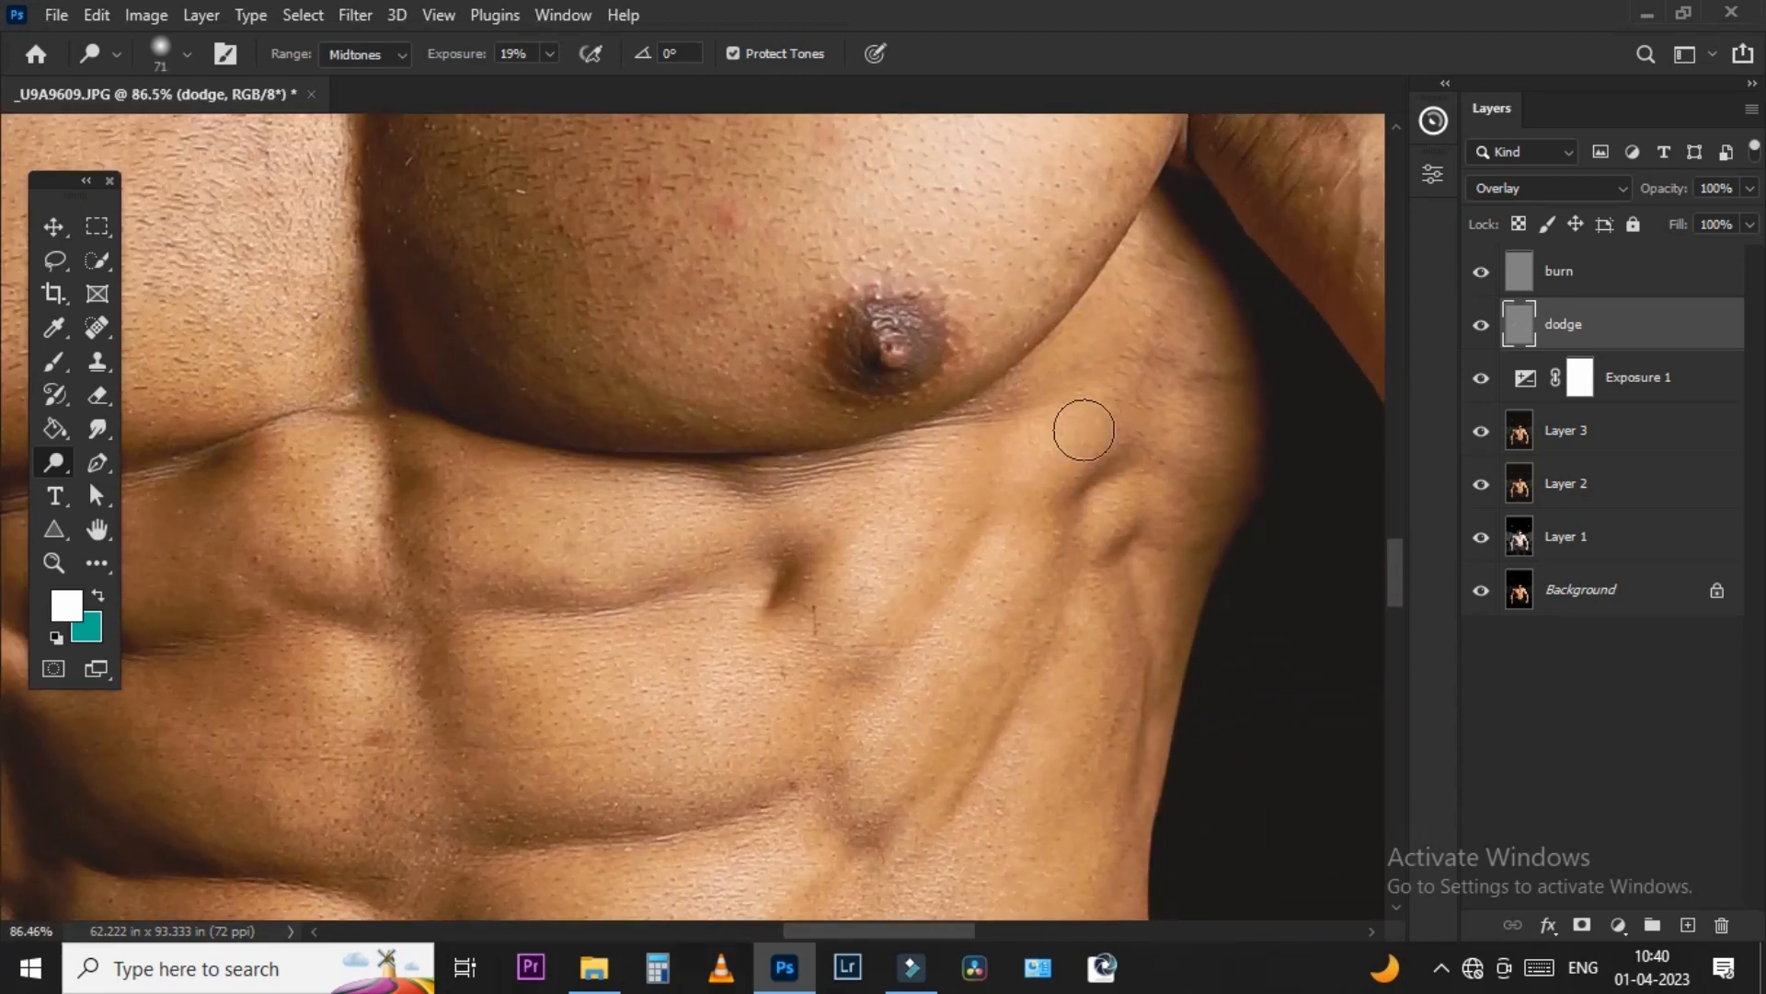
pyautogui.scroll(-3, 977, 467)
pyautogui.scroll(-1, 1013, 487)
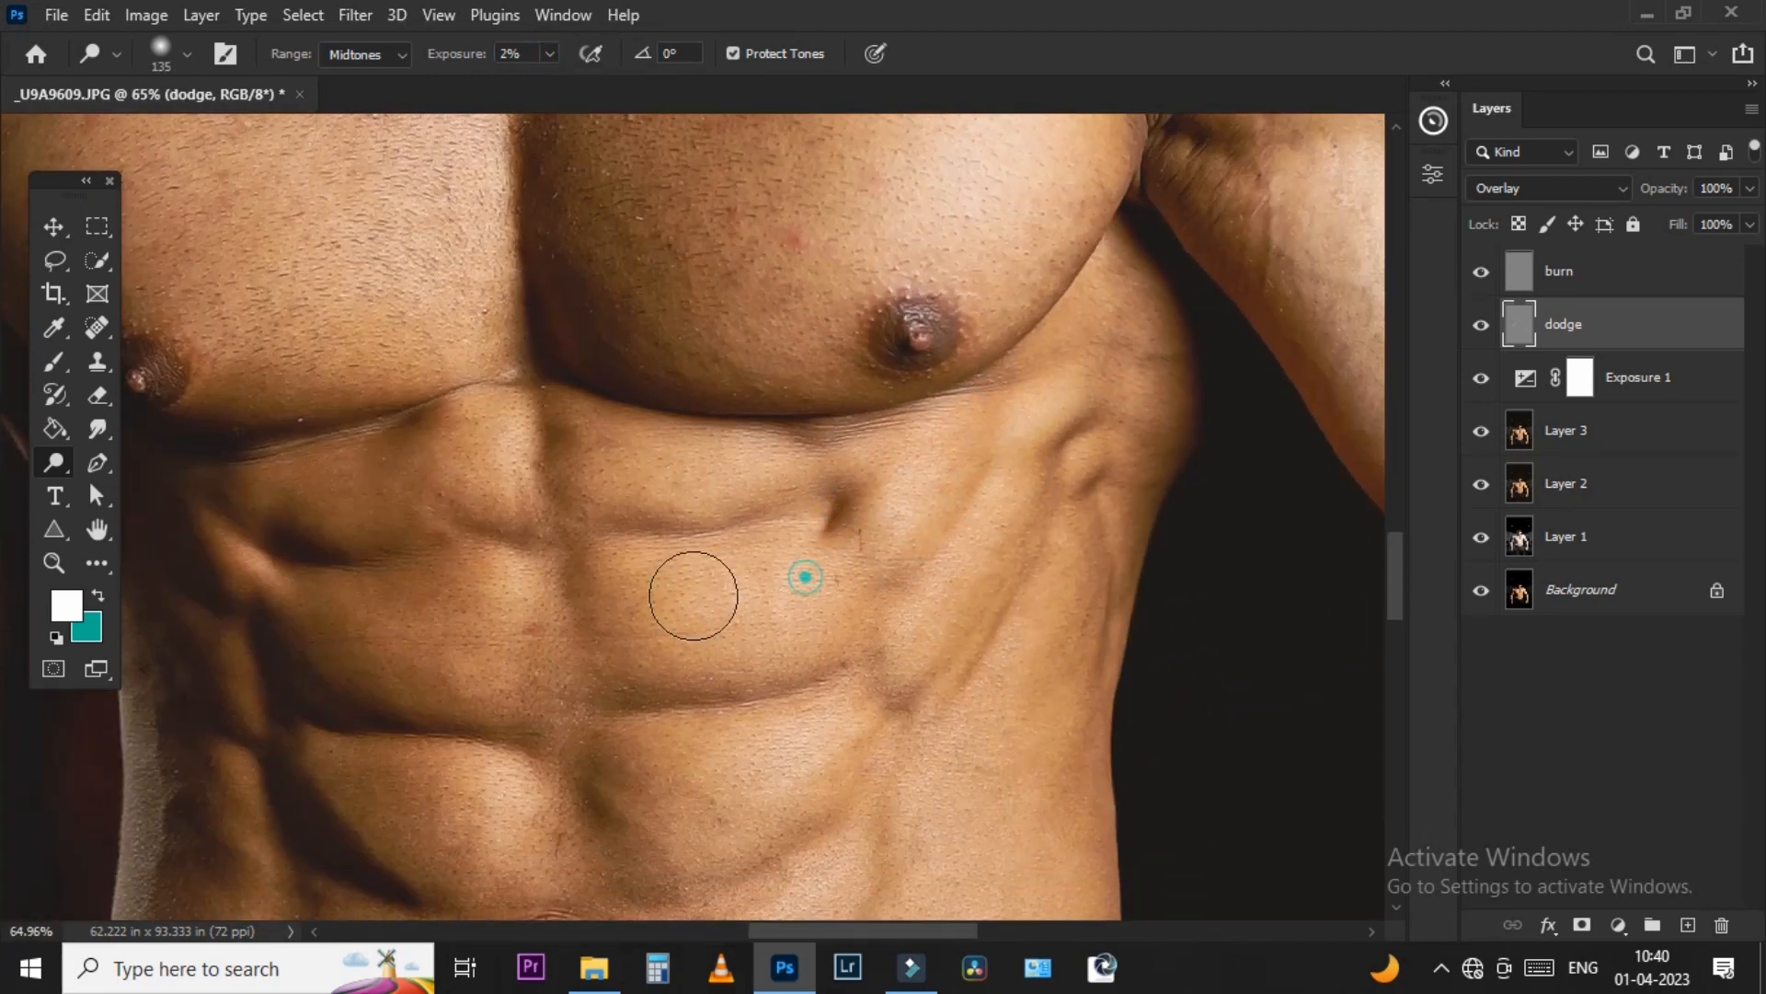
pyautogui.press(']')
pyautogui.press(']')
pyautogui.press(']')
pyautogui.moveTo(429, 519); pyautogui.dragTo(833, 434)
pyautogui.press('[')
pyautogui.press('[')
pyautogui.press('[')
pyautogui.press('[')
pyautogui.press('[')
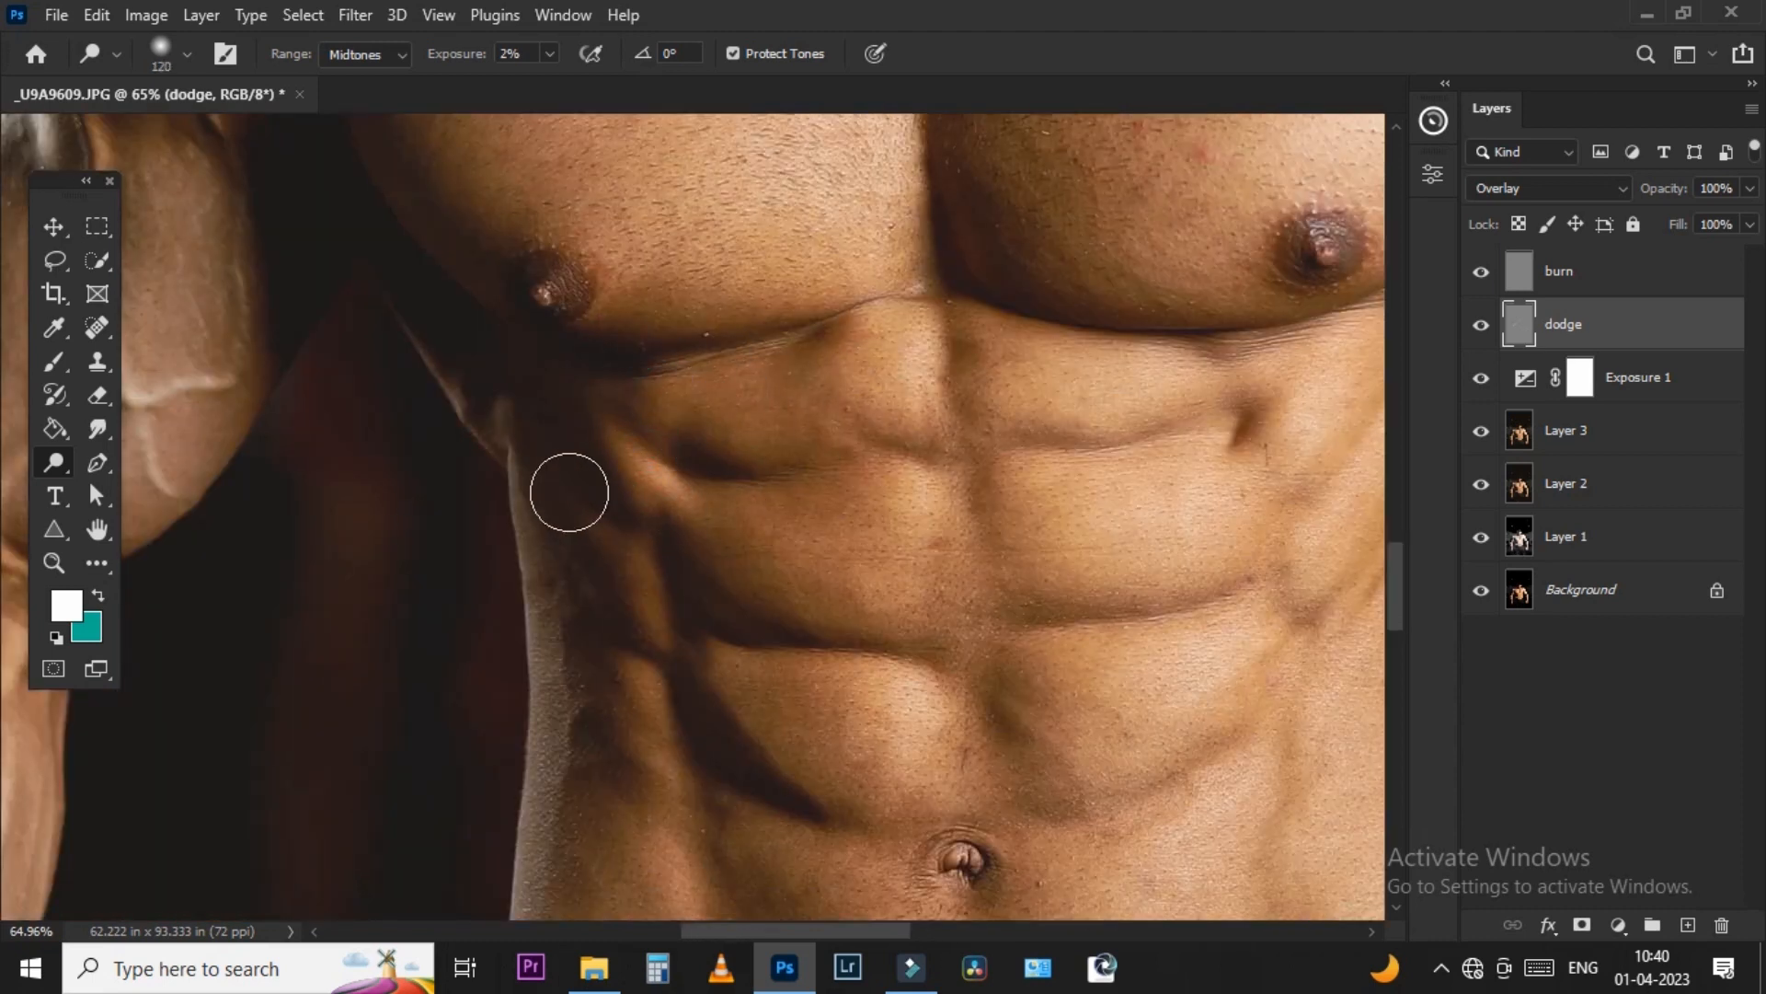
# - Raise the dodge exposure to 9% and brighten the right side of the man's waist with an 80 to 95 px brush
pyautogui.moveTo(497, 697); pyautogui.dragTo(832, 382)
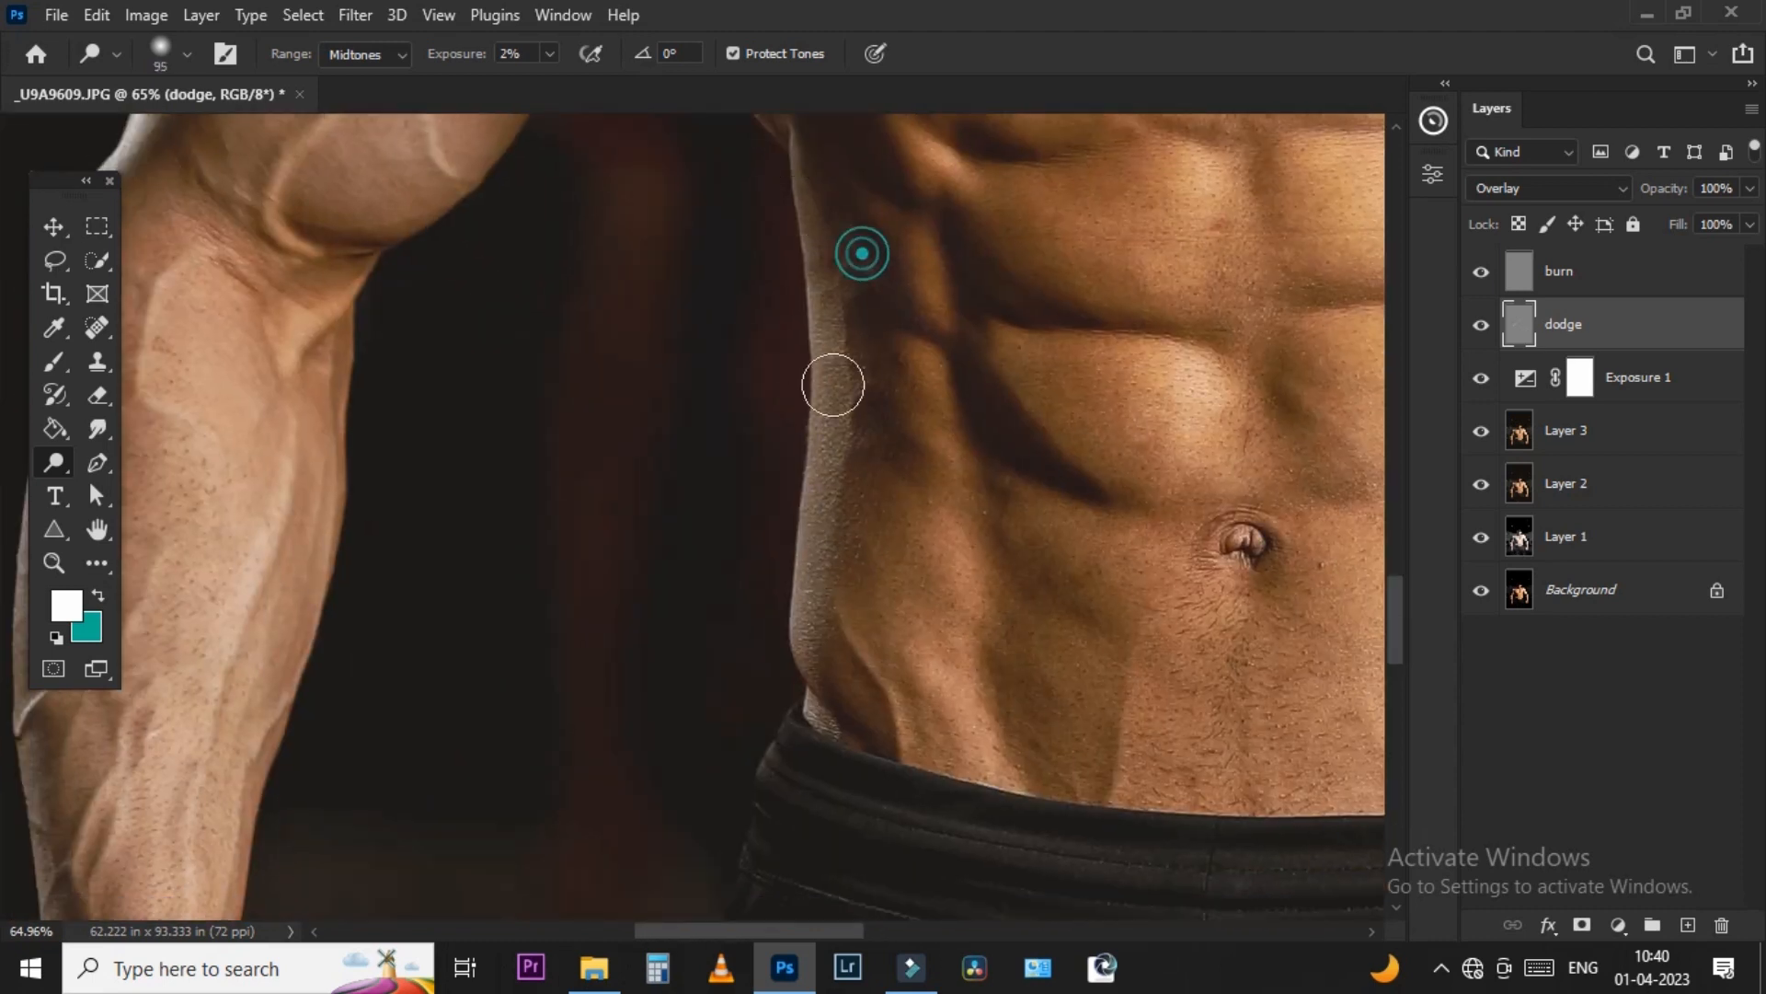
pyautogui.click(550, 54)
pyautogui.click(552, 79)
pyautogui.moveTo(815, 230)
pyautogui.mouseDown()
pyautogui.moveTo(825, 422)
pyautogui.moveTo(856, 529)
pyautogui.moveTo(825, 218)
pyautogui.moveTo(822, 410)
pyautogui.mouseUp()
pyautogui.moveTo(947, 502)
pyautogui.mouseDown()
pyautogui.moveTo(757, 497)
pyautogui.moveTo(765, 663)
pyautogui.moveTo(798, 759)
pyautogui.mouseUp()
pyautogui.press('[')
pyautogui.press('[')
pyautogui.moveTo(747, 382); pyautogui.dragTo(752, 466)
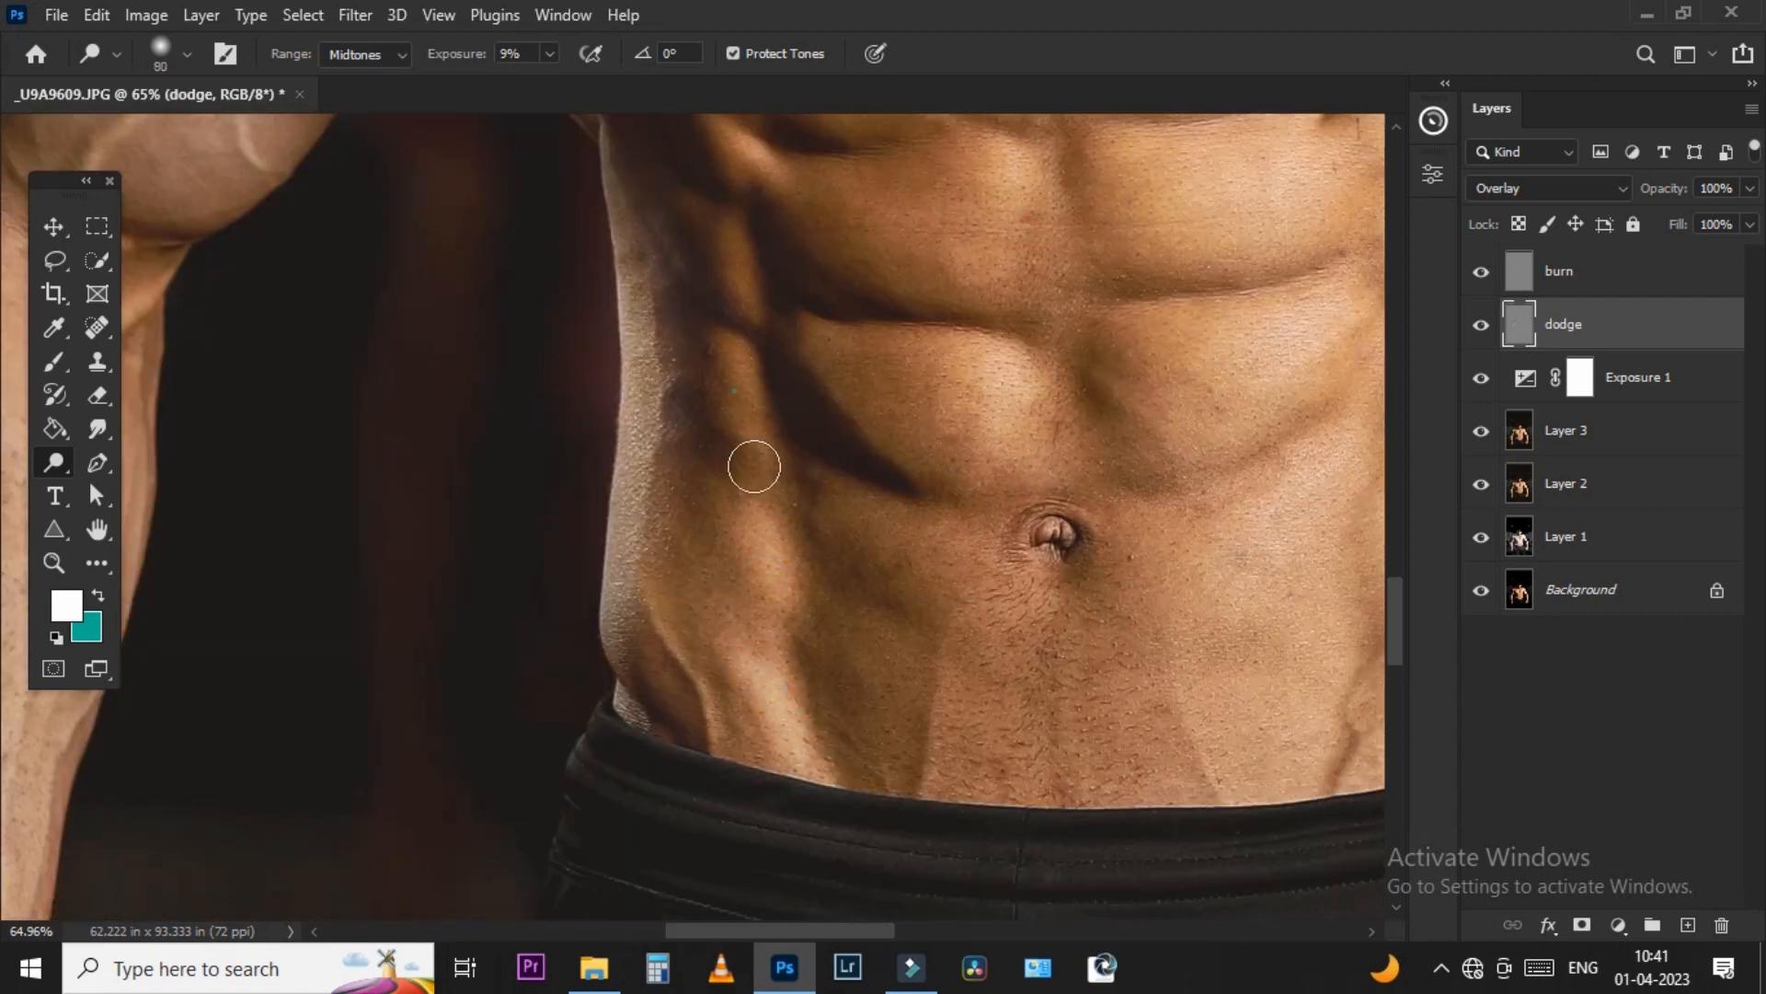
# - Dodge the abdominal muscles above the navel with the brush enlarged to about 172 px
pyautogui.moveTo(832, 355); pyautogui.dragTo(732, 355)
pyautogui.rightClick(733, 359)
pyautogui.moveTo(942, 432); pyautogui.dragTo(966, 433)
pyautogui.press('Return')
pyautogui.moveTo(886, 433); pyautogui.dragTo(872, 418)
pyautogui.moveTo(897, 169); pyautogui.dragTo(898, 248)
pyautogui.moveTo(1060, 160); pyautogui.dragTo(1115, 213)
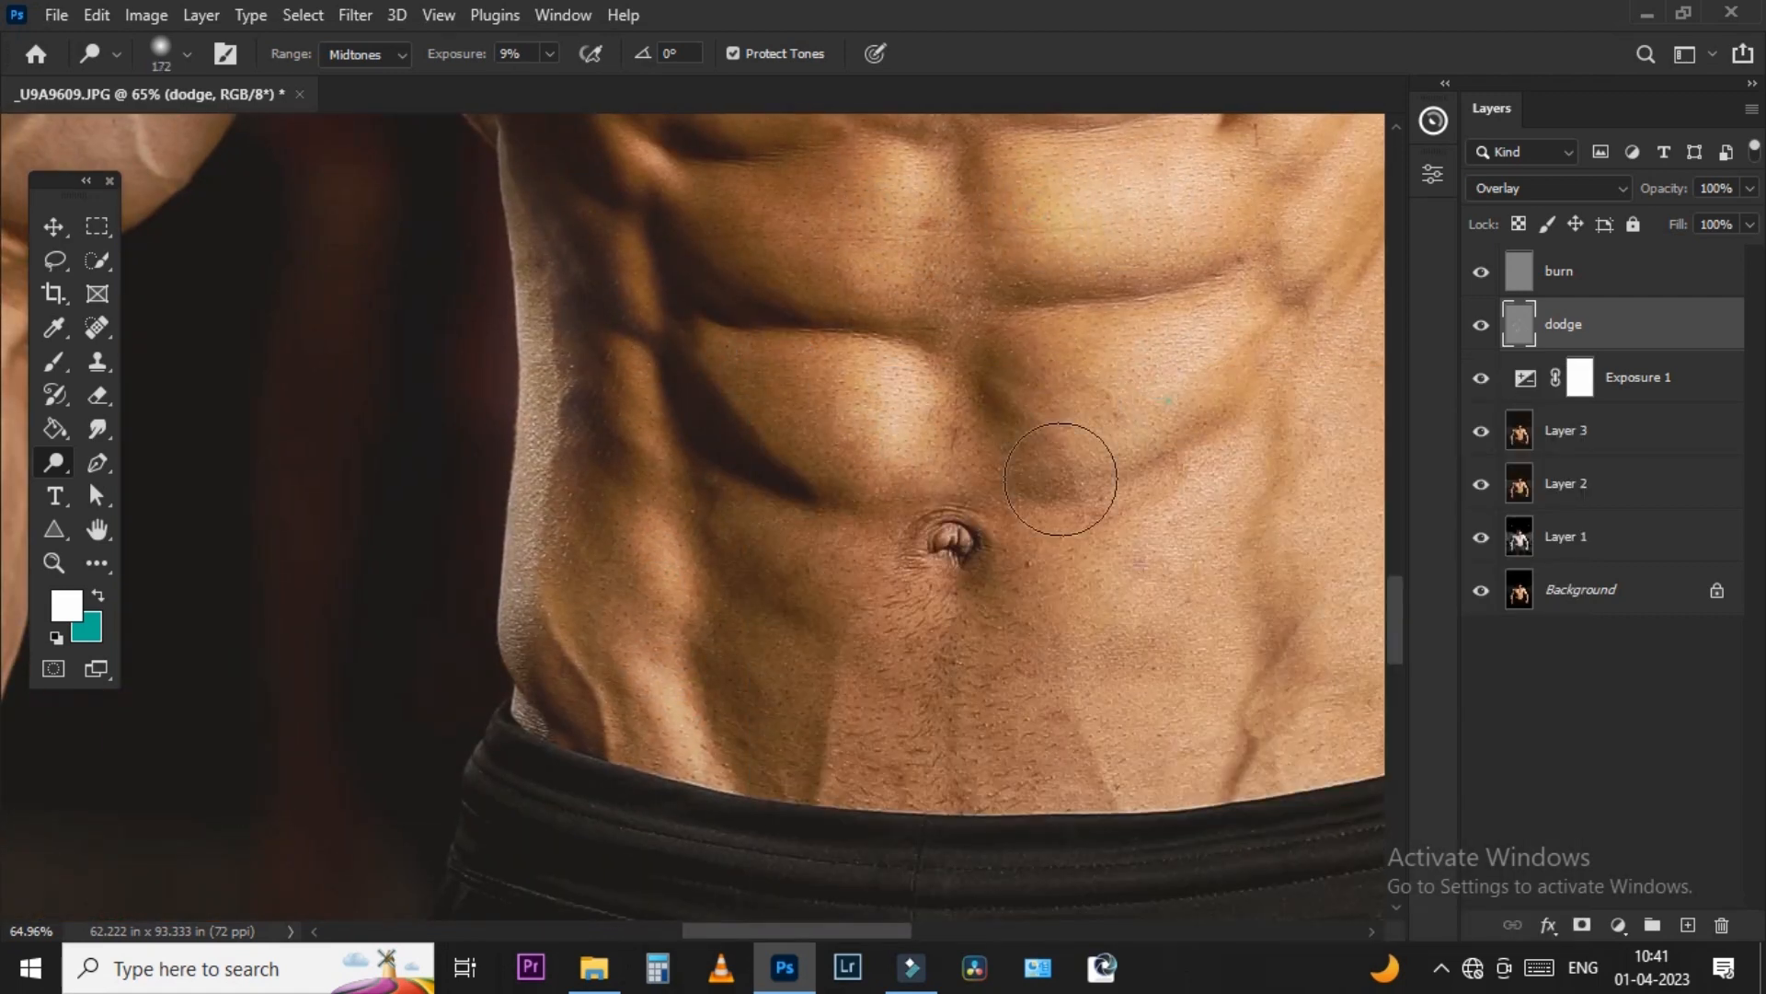
pyautogui.moveTo(1062, 478); pyautogui.dragTo(1113, 405)
# - Dodge the highlight on the left side of the man's waist at 9% exposure
pyautogui.scroll(-5, 1012, 556)
pyautogui.scroll(4, 1014, 560)
pyautogui.moveTo(1184, 624); pyautogui.dragTo(1137, 695)
pyautogui.scroll(-4, 958, 599)
pyautogui.moveTo(957, 599); pyautogui.dragTo(966, 901)
# - Dodge the highlights across the man's shoulders and upper chest at 9% exposure
pyautogui.scroll(7, 736, 368)
pyautogui.moveTo(745, 362)
pyautogui.mouseDown()
pyautogui.moveTo(753, 419)
pyautogui.moveTo(666, 576)
pyautogui.mouseUp()
pyautogui.scroll(-3, 515, 690)
pyautogui.scroll(3, 836, 651)
pyautogui.moveTo(836, 650); pyautogui.dragTo(867, 386)
pyautogui.scroll(-3, 844, 611)
pyautogui.scroll(3, 851, 394)
pyautogui.moveTo(852, 643)
pyautogui.mouseDown()
pyautogui.moveTo(971, 614)
pyautogui.moveTo(1035, 732)
pyautogui.mouseUp()
# - Dodge the man's right chest and the edge along the sternum with a brush of about 141 px
pyautogui.moveTo(581, 677); pyautogui.dragTo(1012, 609)
pyautogui.moveTo(995, 684); pyautogui.dragTo(975, 681)
pyautogui.moveTo(834, 596); pyautogui.dragTo(758, 639)
pyautogui.moveTo(652, 332)
pyautogui.mouseDown()
pyautogui.moveTo(681, 371)
pyautogui.moveTo(683, 471)
pyautogui.mouseUp()
pyautogui.moveTo(948, 584)
pyautogui.mouseDown()
pyautogui.moveTo(1001, 635)
pyautogui.moveTo(1018, 582)
pyautogui.mouseUp()
pyautogui.moveTo(649, 703); pyautogui.dragTo(673, 703)
pyautogui.moveTo(672, 703); pyautogui.dragTo(635, 497)
pyautogui.moveTo(819, 750); pyautogui.dragTo(819, 350)
pyautogui.moveTo(820, 494); pyautogui.dragTo(799, 789)
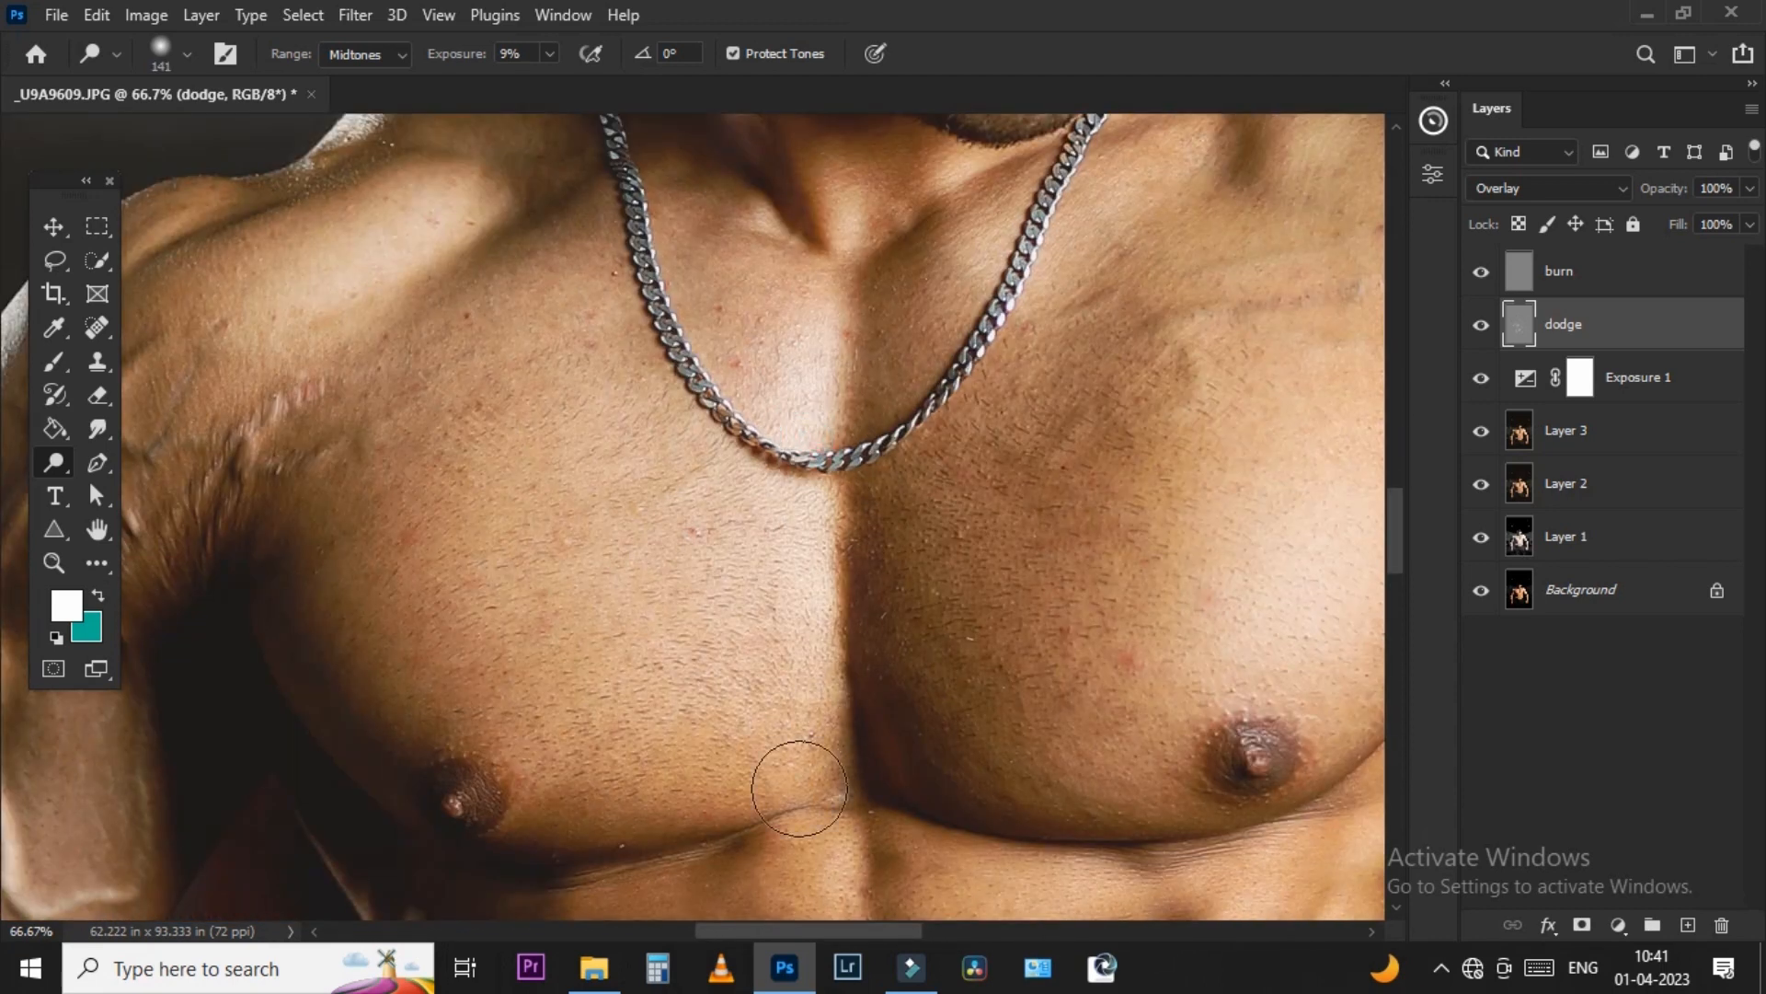
# - Dodge the centers of the individual abdominal muscles again with brushes of about 84 to 130 px
pyautogui.scroll(-5, 798, 788)
pyautogui.scroll(3, 799, 644)
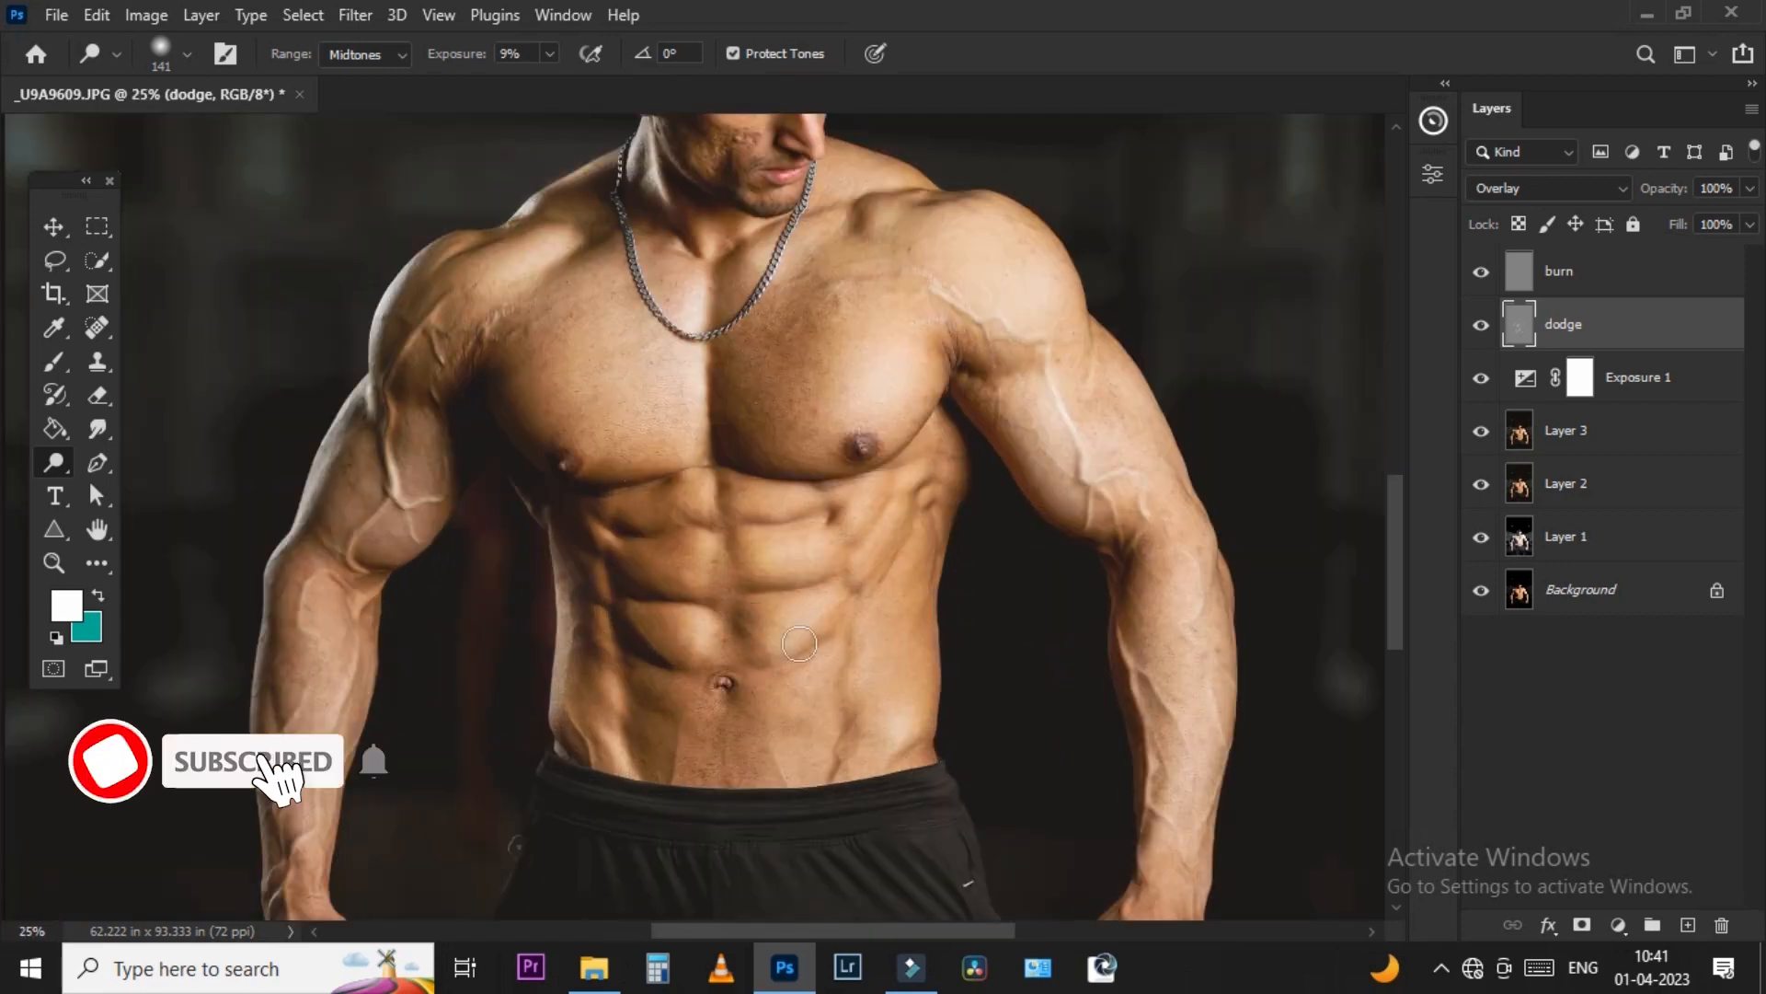
pyautogui.scroll(1, 828, 646)
pyautogui.moveTo(895, 633); pyautogui.dragTo(867, 638)
pyautogui.scroll(2, 884, 635)
pyautogui.moveTo(848, 634); pyautogui.dragTo(858, 624)
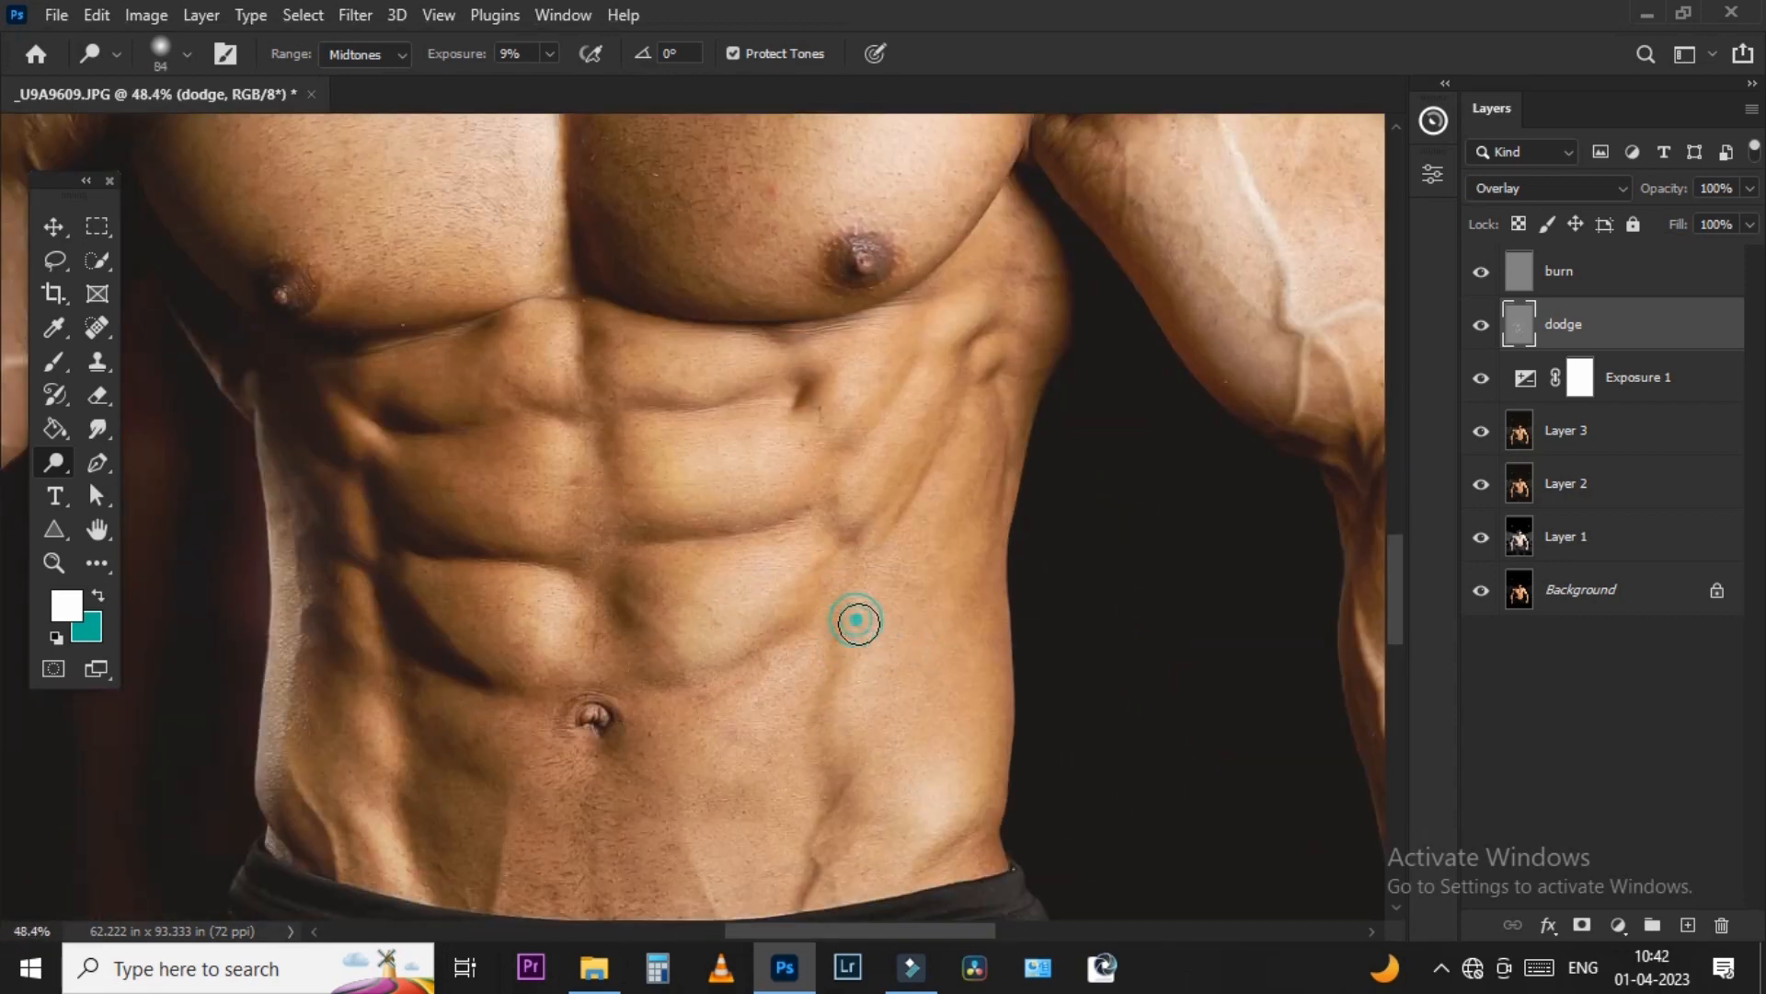
pyautogui.moveTo(714, 542); pyautogui.dragTo(723, 542)
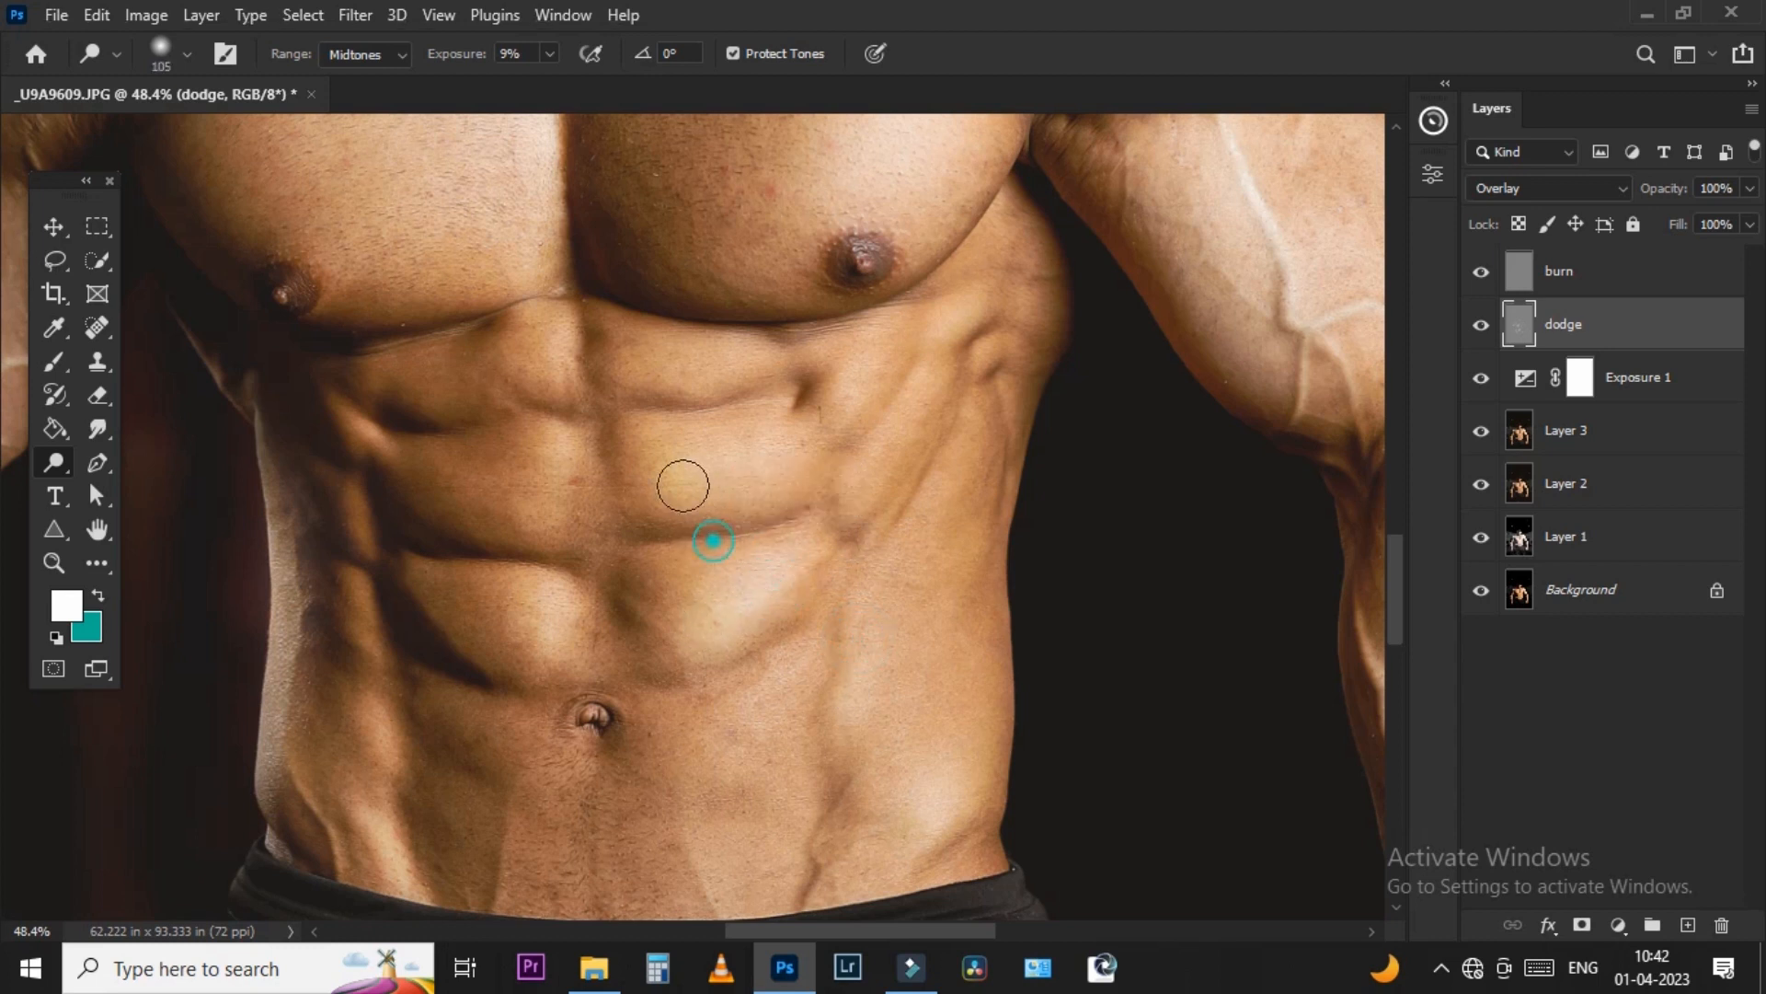
pyautogui.moveTo(603, 556); pyautogui.dragTo(614, 556)
pyautogui.moveTo(521, 470); pyautogui.dragTo(517, 527)
pyautogui.moveTo(426, 468); pyautogui.dragTo(350, 429)
# - Compare the whole photo with and without the dodge layer
pyautogui.scroll(-6, 469, 475)
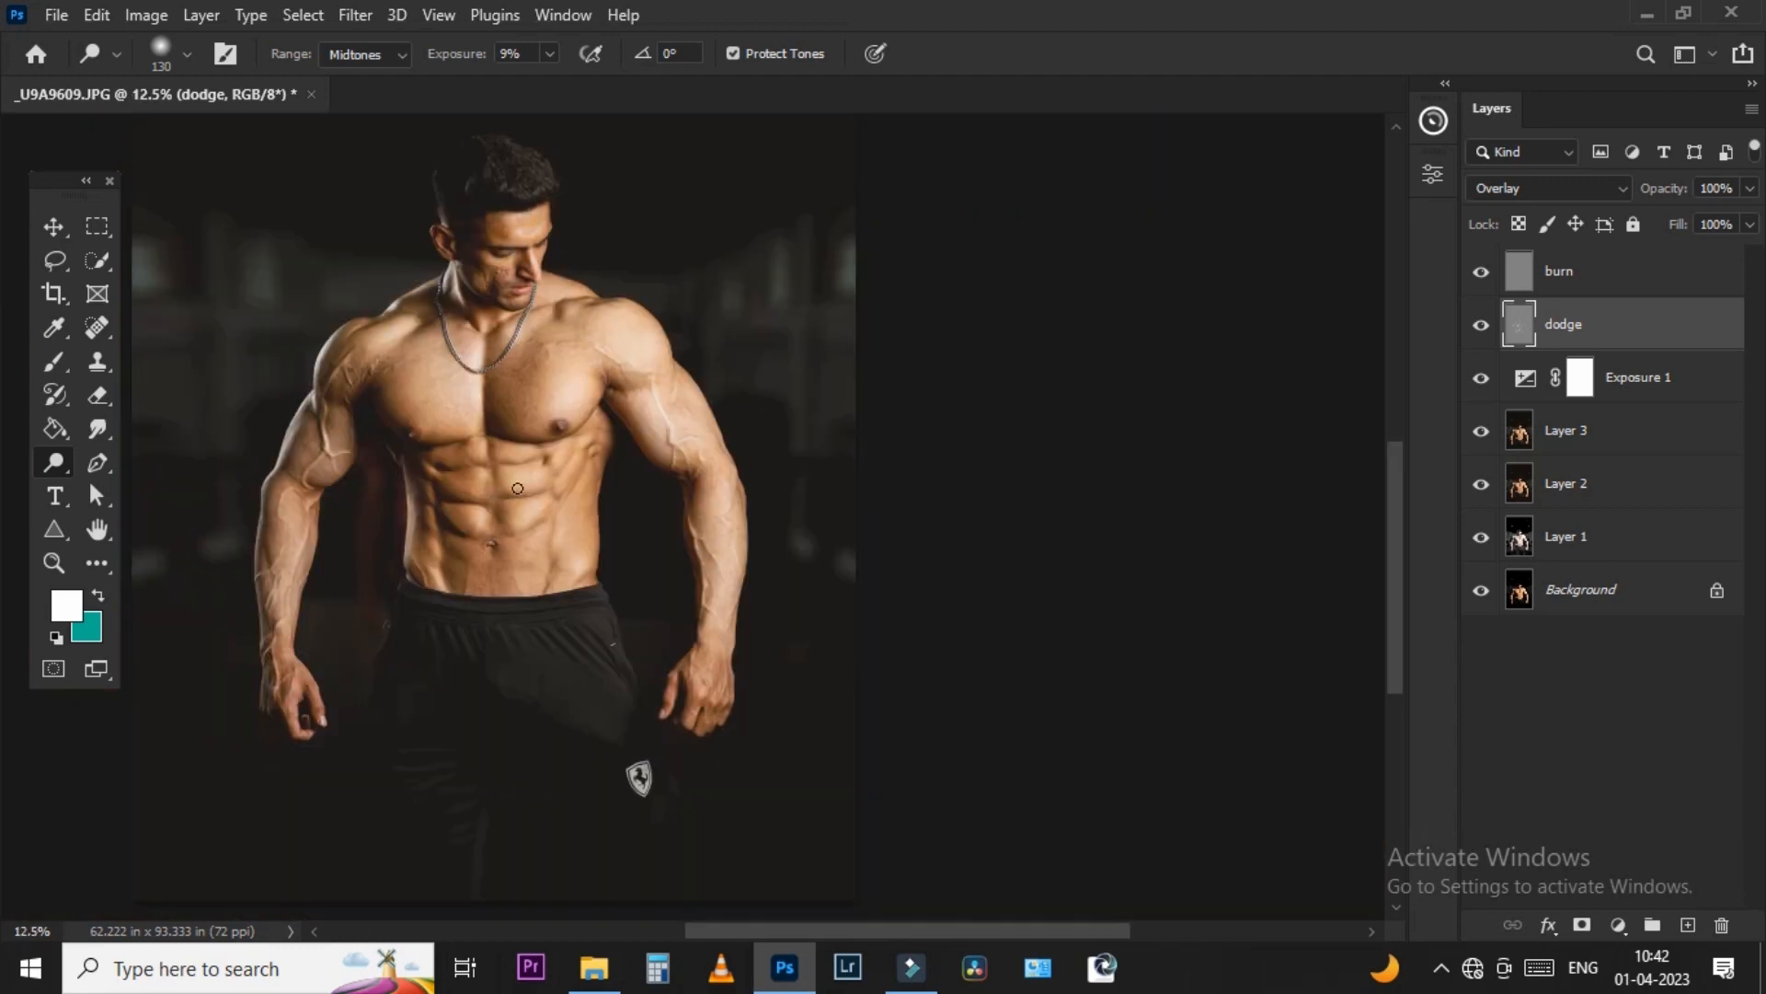
pyautogui.scroll(1, 767, 579)
pyautogui.click(1481, 322)
pyautogui.click(1482, 322)
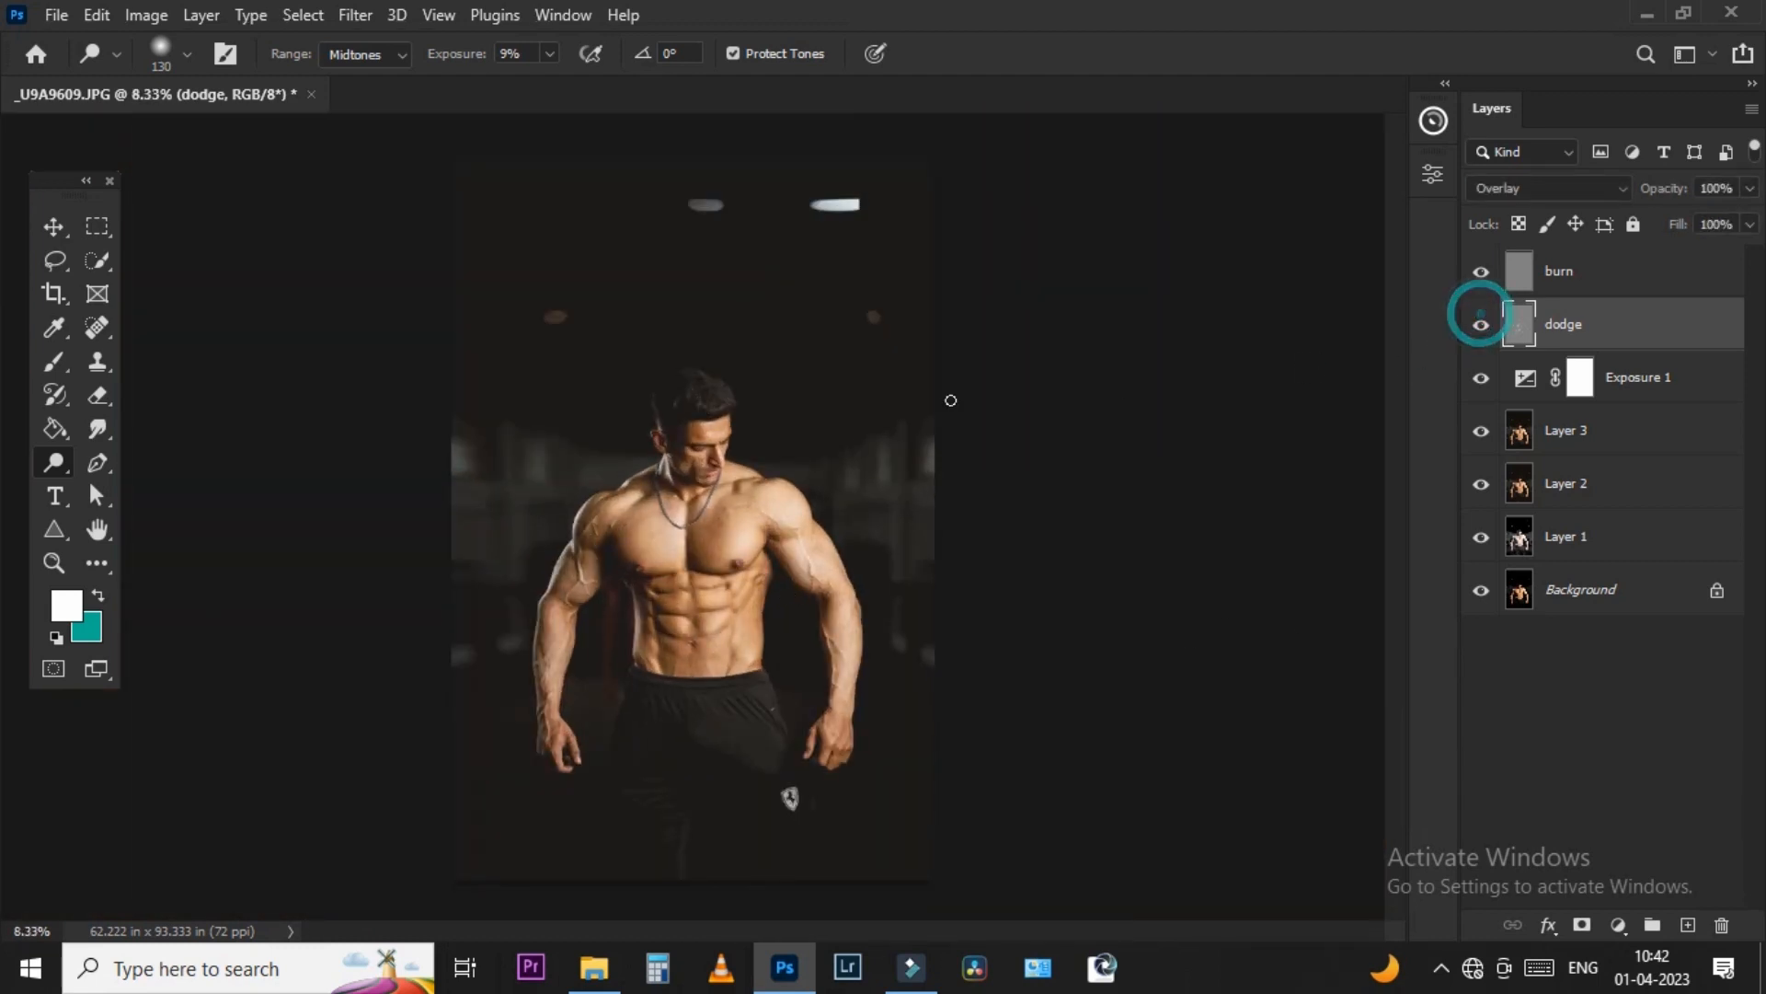
pyautogui.scroll(2, 580, 529)
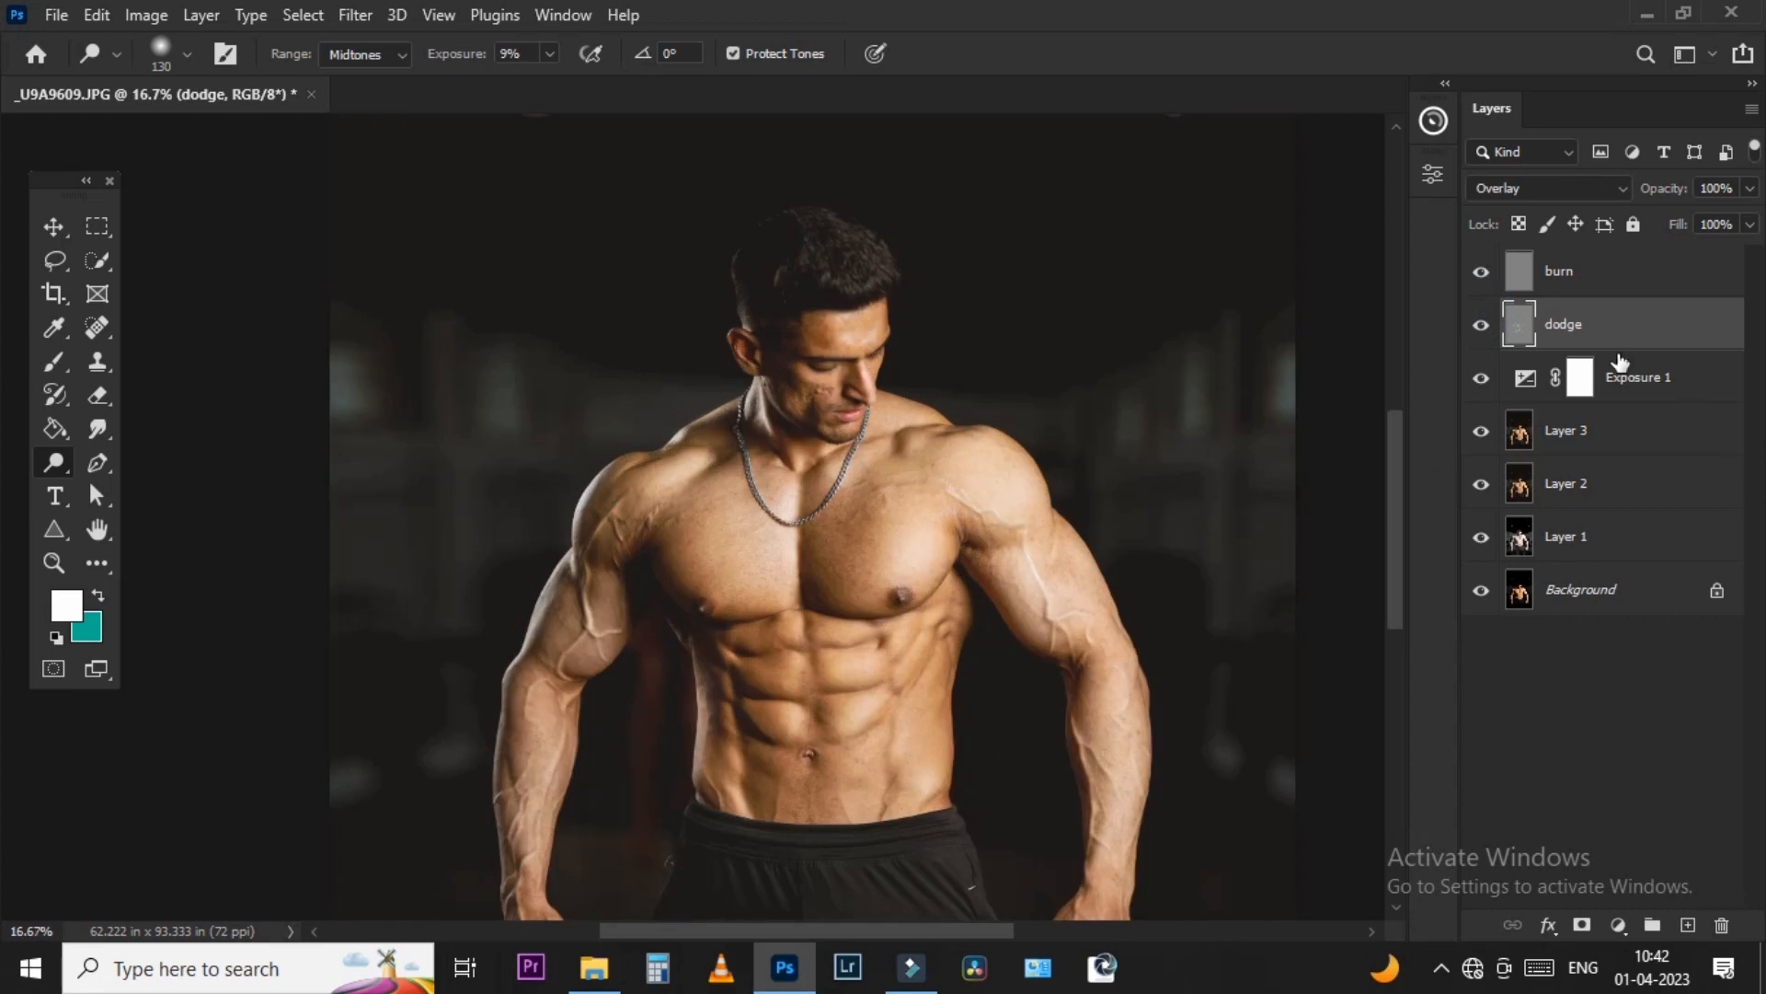
# - Set up the Burn Tool on the burn layer with 10% exposure, a 233 px brush and 0% hardness
pyautogui.click(1554, 276)
pyautogui.rightClick(53, 467)
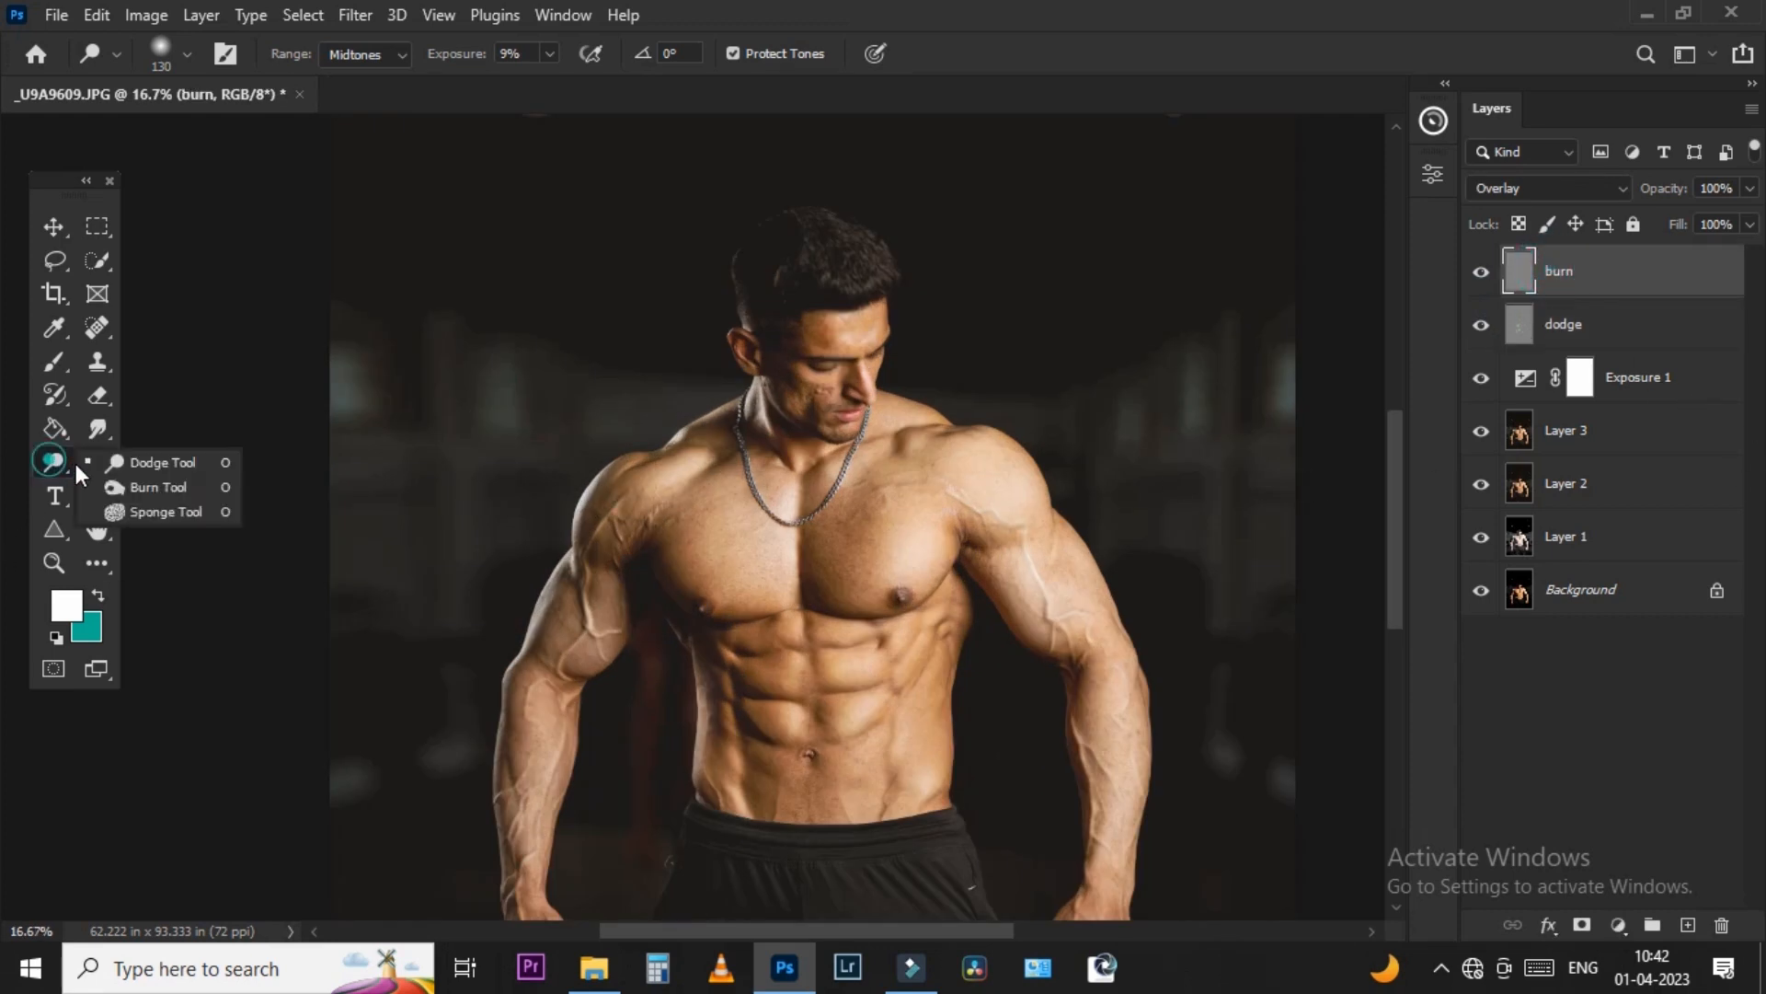
pyautogui.click(118, 483)
pyautogui.scroll(2, 702, 474)
pyautogui.moveTo(654, 475); pyautogui.dragTo(627, 464)
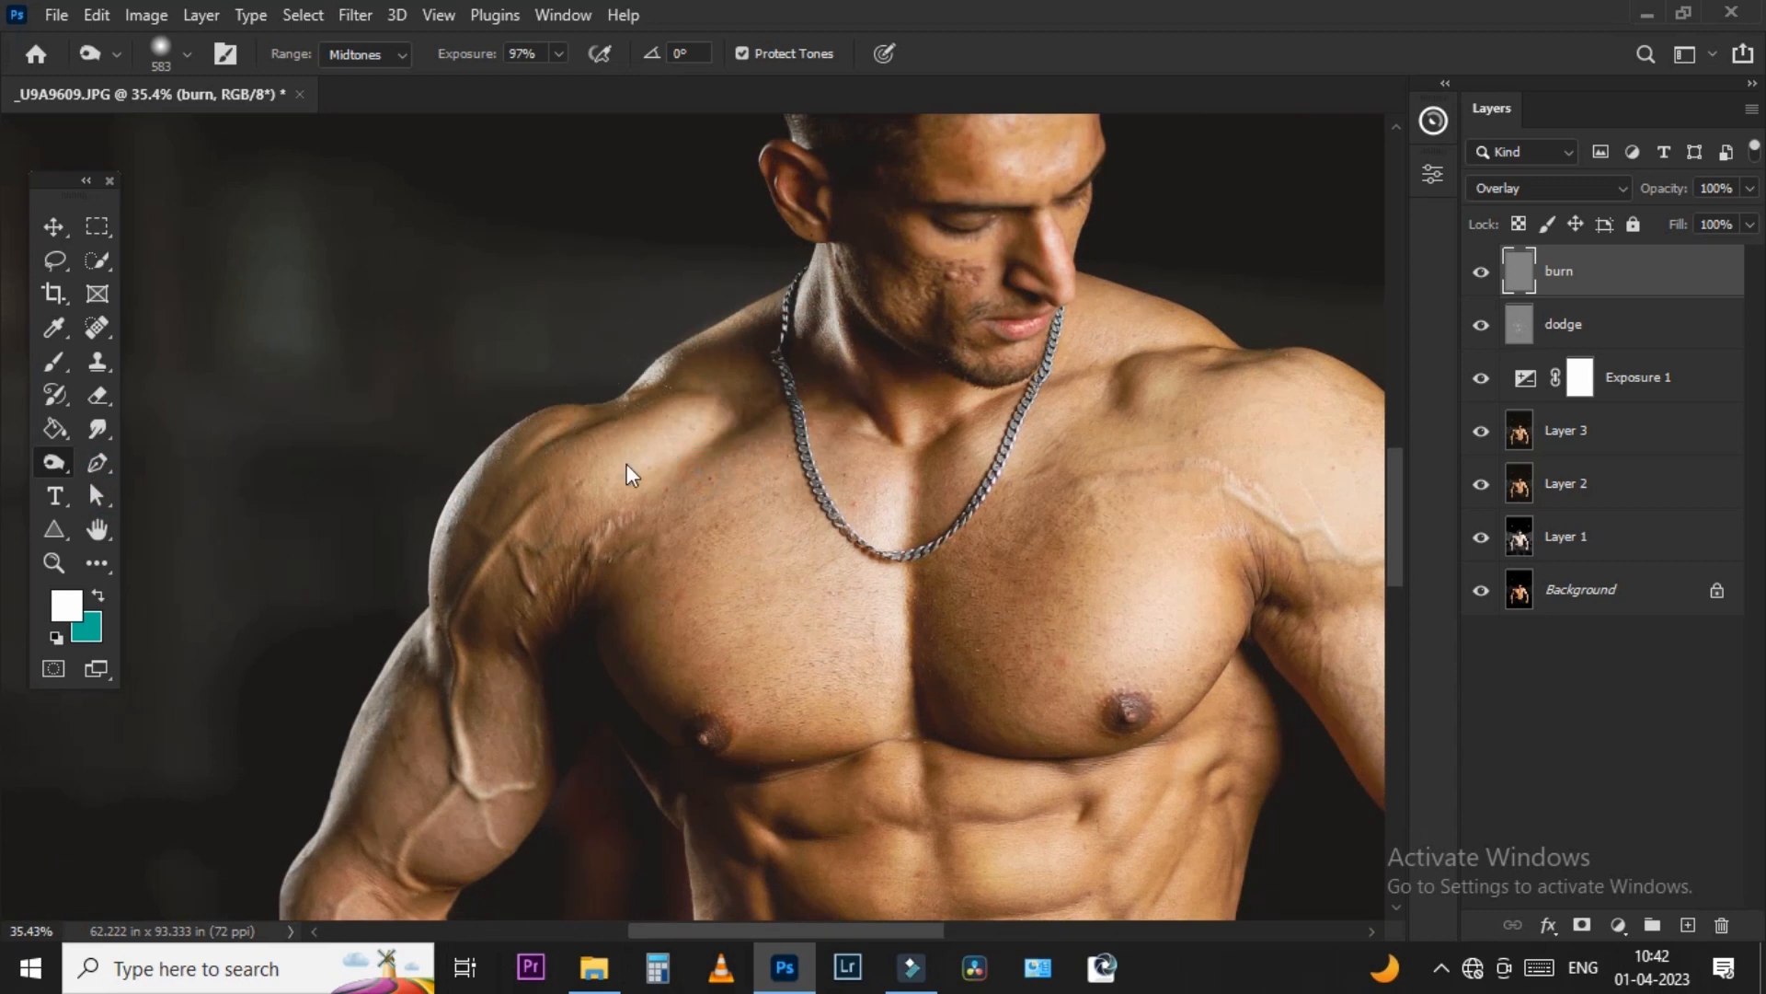
pyautogui.press('1')
pyautogui.rightClick(708, 285)
pyautogui.click(845, 408)
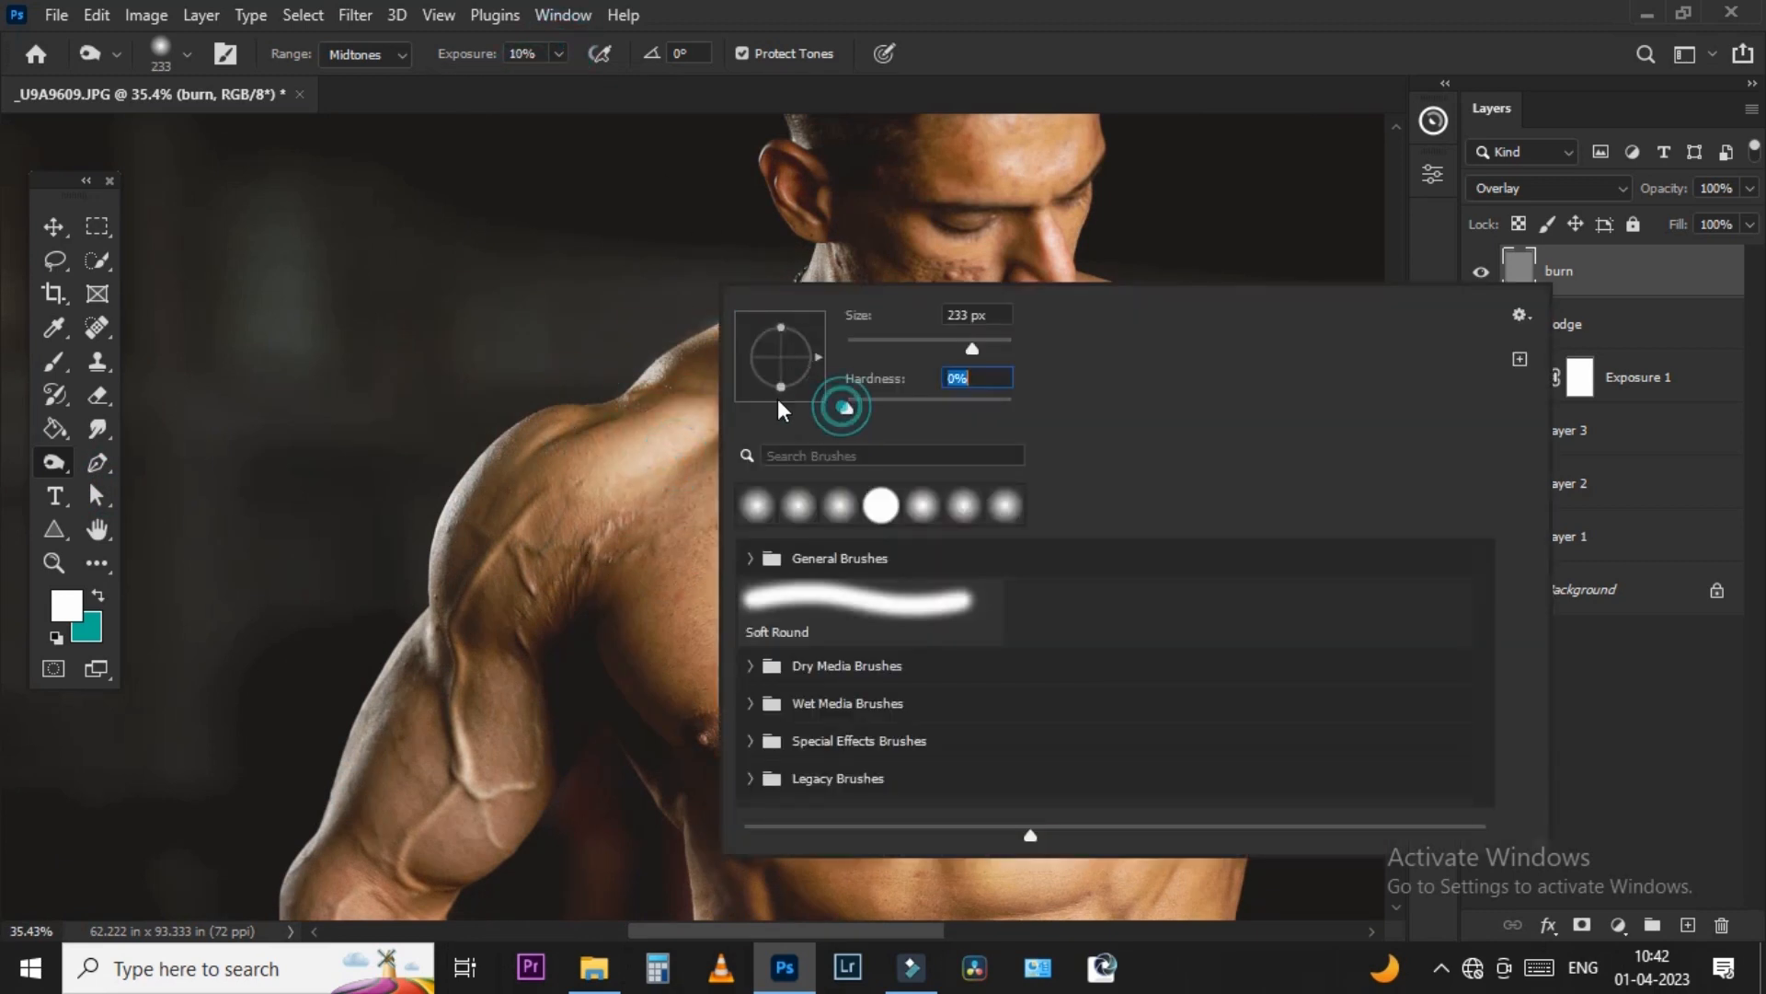
pyautogui.click(563, 373)
# - Burn the shadows between the man's right shoulder and neck with a 62 px brush, lowering the exposure to 4%
pyautogui.scroll(3, 635, 423)
pyautogui.moveTo(643, 406)
pyautogui.mouseDown()
pyautogui.moveTo(600, 403)
pyautogui.moveTo(596, 382)
pyautogui.mouseUp()
pyautogui.scroll(2, 607, 391)
pyautogui.moveTo(607, 371)
pyautogui.mouseDown()
pyautogui.moveTo(393, 503)
pyautogui.moveTo(739, 311)
pyautogui.mouseUp()
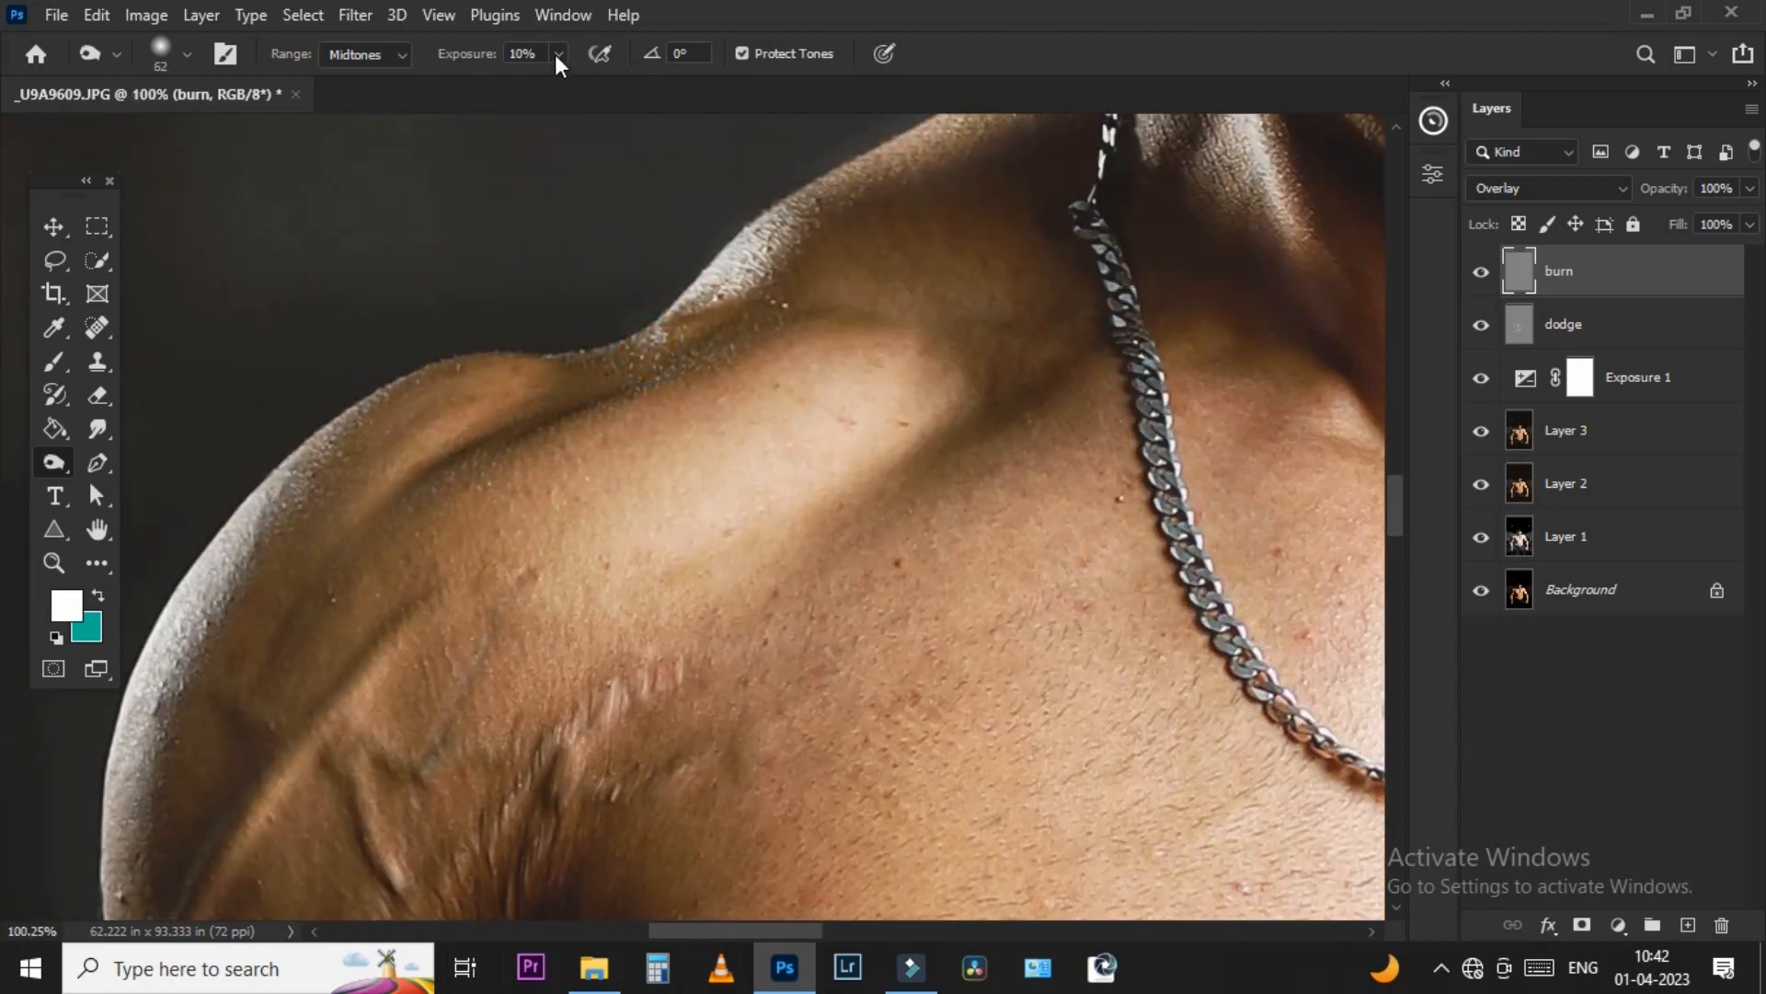
pyautogui.click(929, 221)
pyautogui.moveTo(962, 246); pyautogui.dragTo(1145, 246)
# - Burn the shadows on the man's right deltoid and upper arm with a brush of about 167 px
pyautogui.scroll(-1, 814, 378)
pyautogui.moveTo(620, 509); pyautogui.dragTo(596, 511)
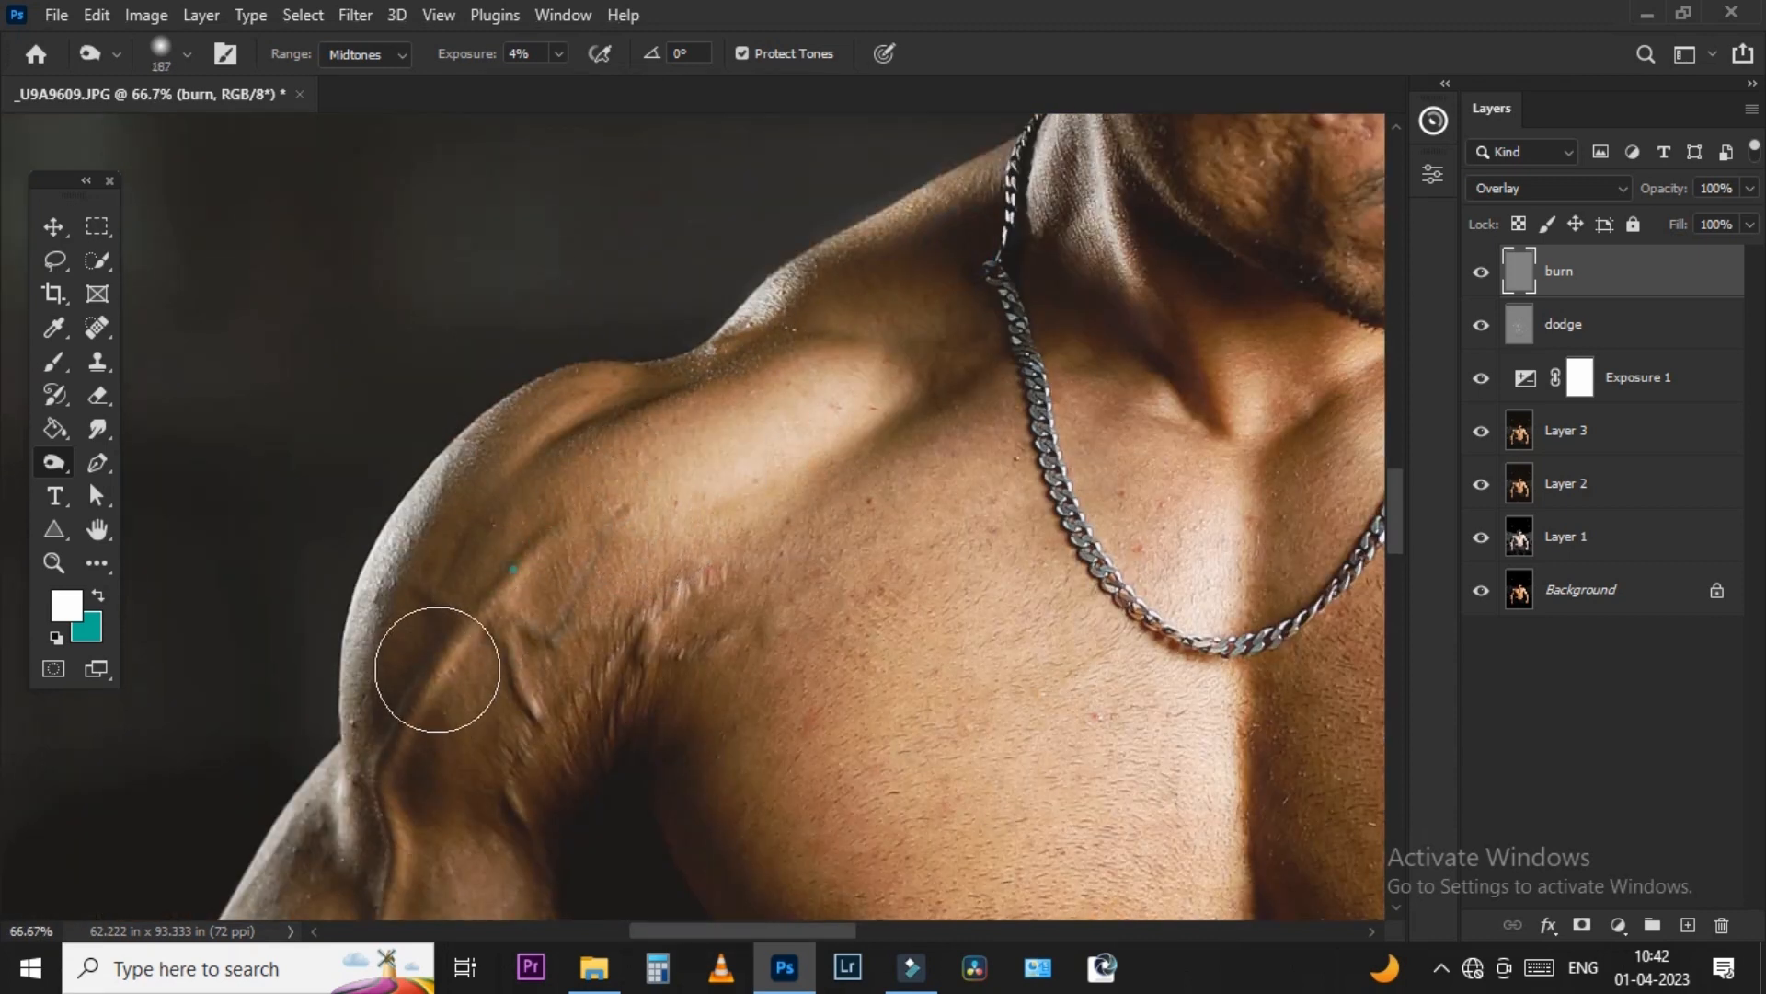
pyautogui.moveTo(501, 663); pyautogui.dragTo(868, 223)
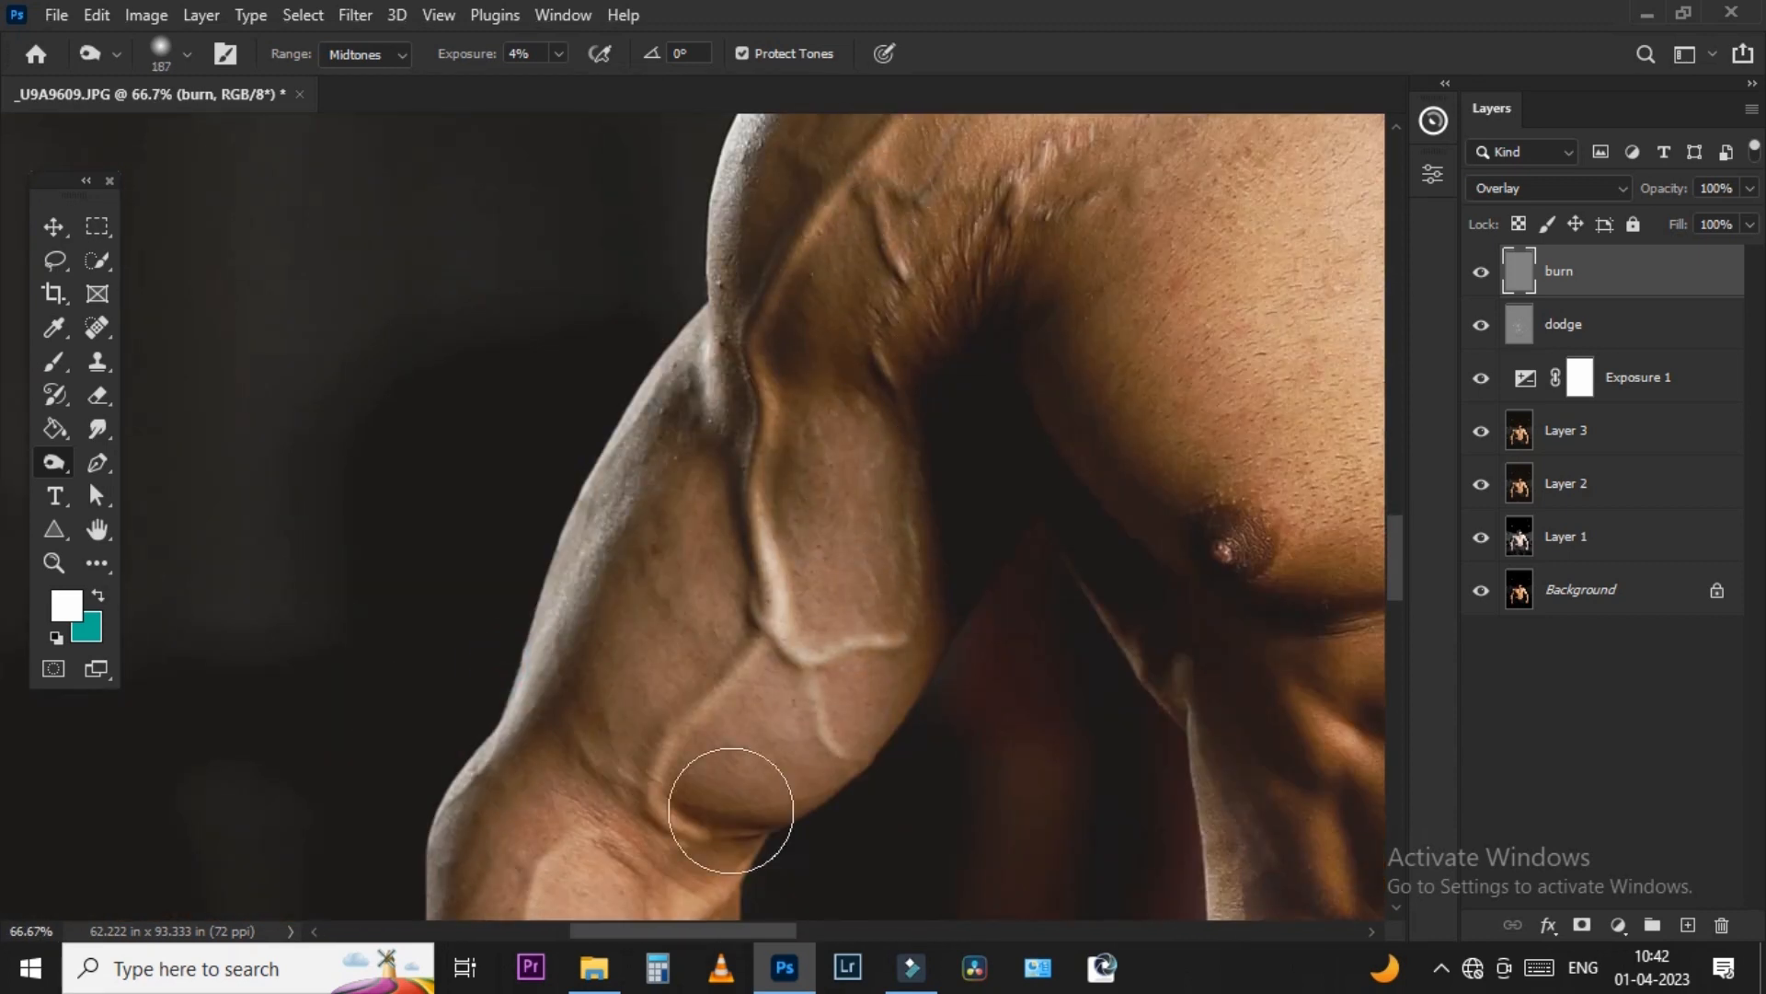
# - Burn the shadows on the man's right forearm below the elbow with brushes of about 145 and 121 px
pyautogui.moveTo(599, 741)
pyautogui.mouseDown()
pyautogui.moveTo(860, 259)
pyautogui.moveTo(810, 281)
pyautogui.mouseUp()
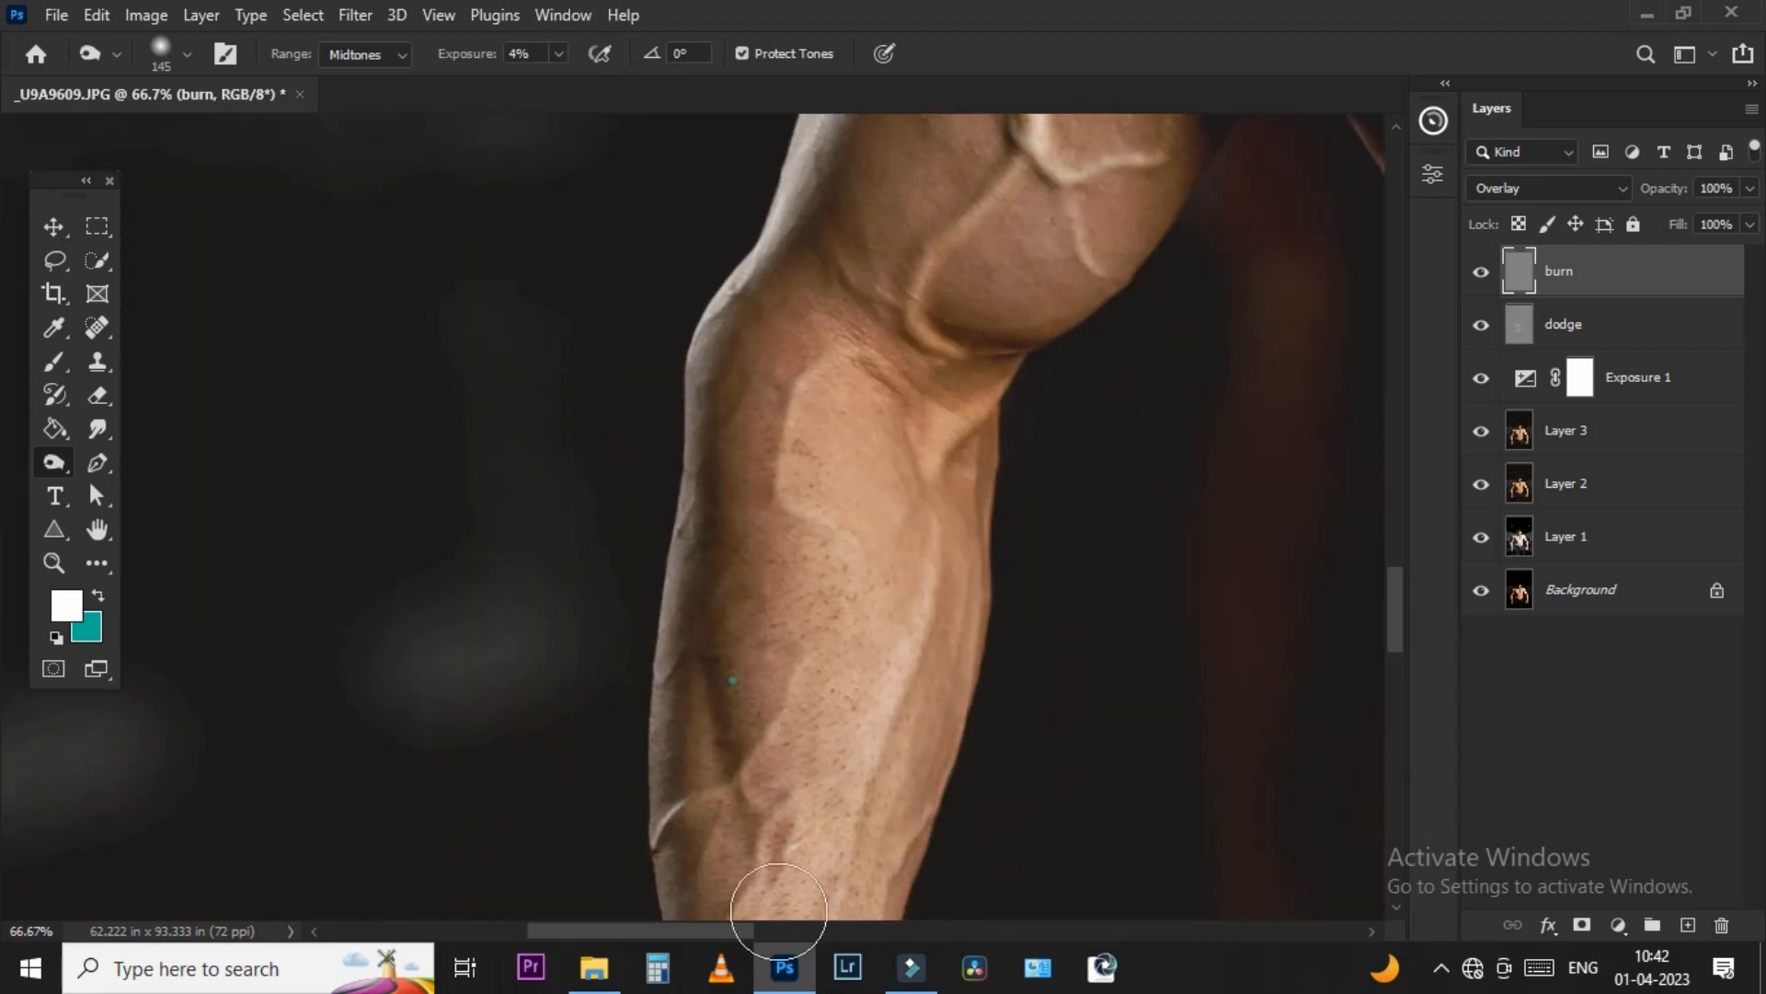
pyautogui.moveTo(891, 481); pyautogui.dragTo(917, 465)
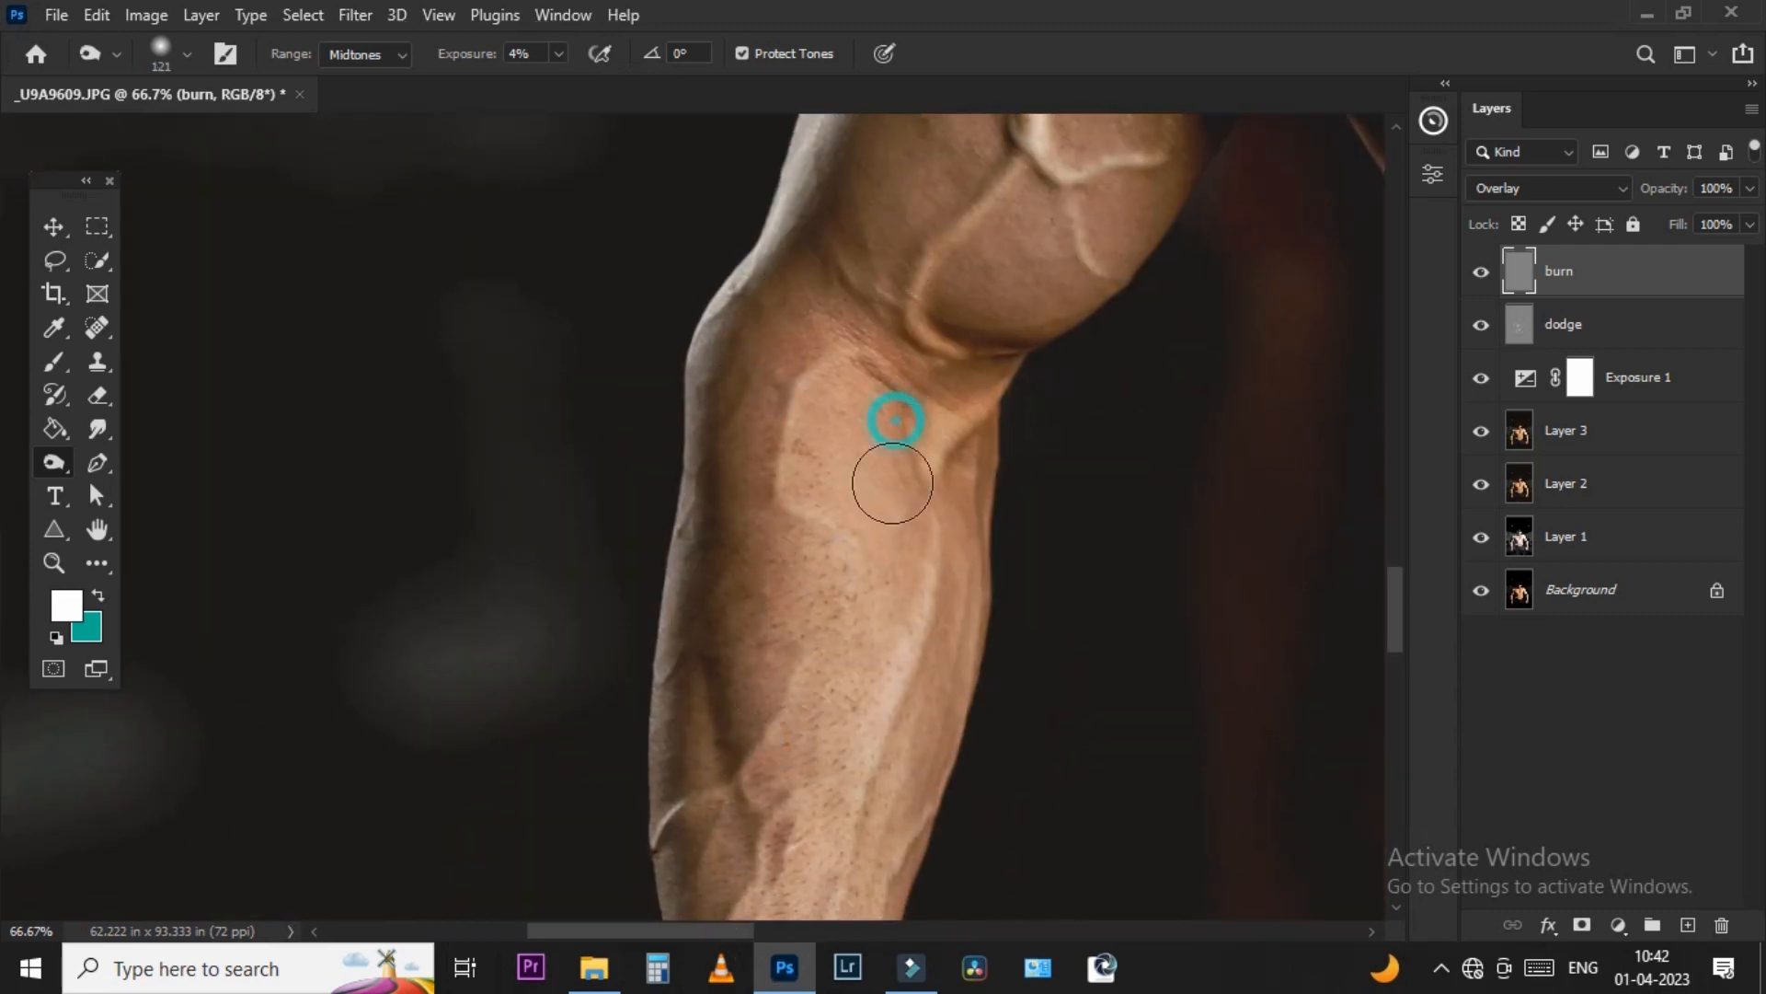
pyautogui.scroll(-2, 773, 652)
# - Burn the shadows down the man's right lower forearm, wrist and hand with the 121 px brush
pyautogui.moveTo(781, 671); pyautogui.dragTo(694, 249)
pyautogui.moveTo(645, 342); pyautogui.dragTo(678, 660)
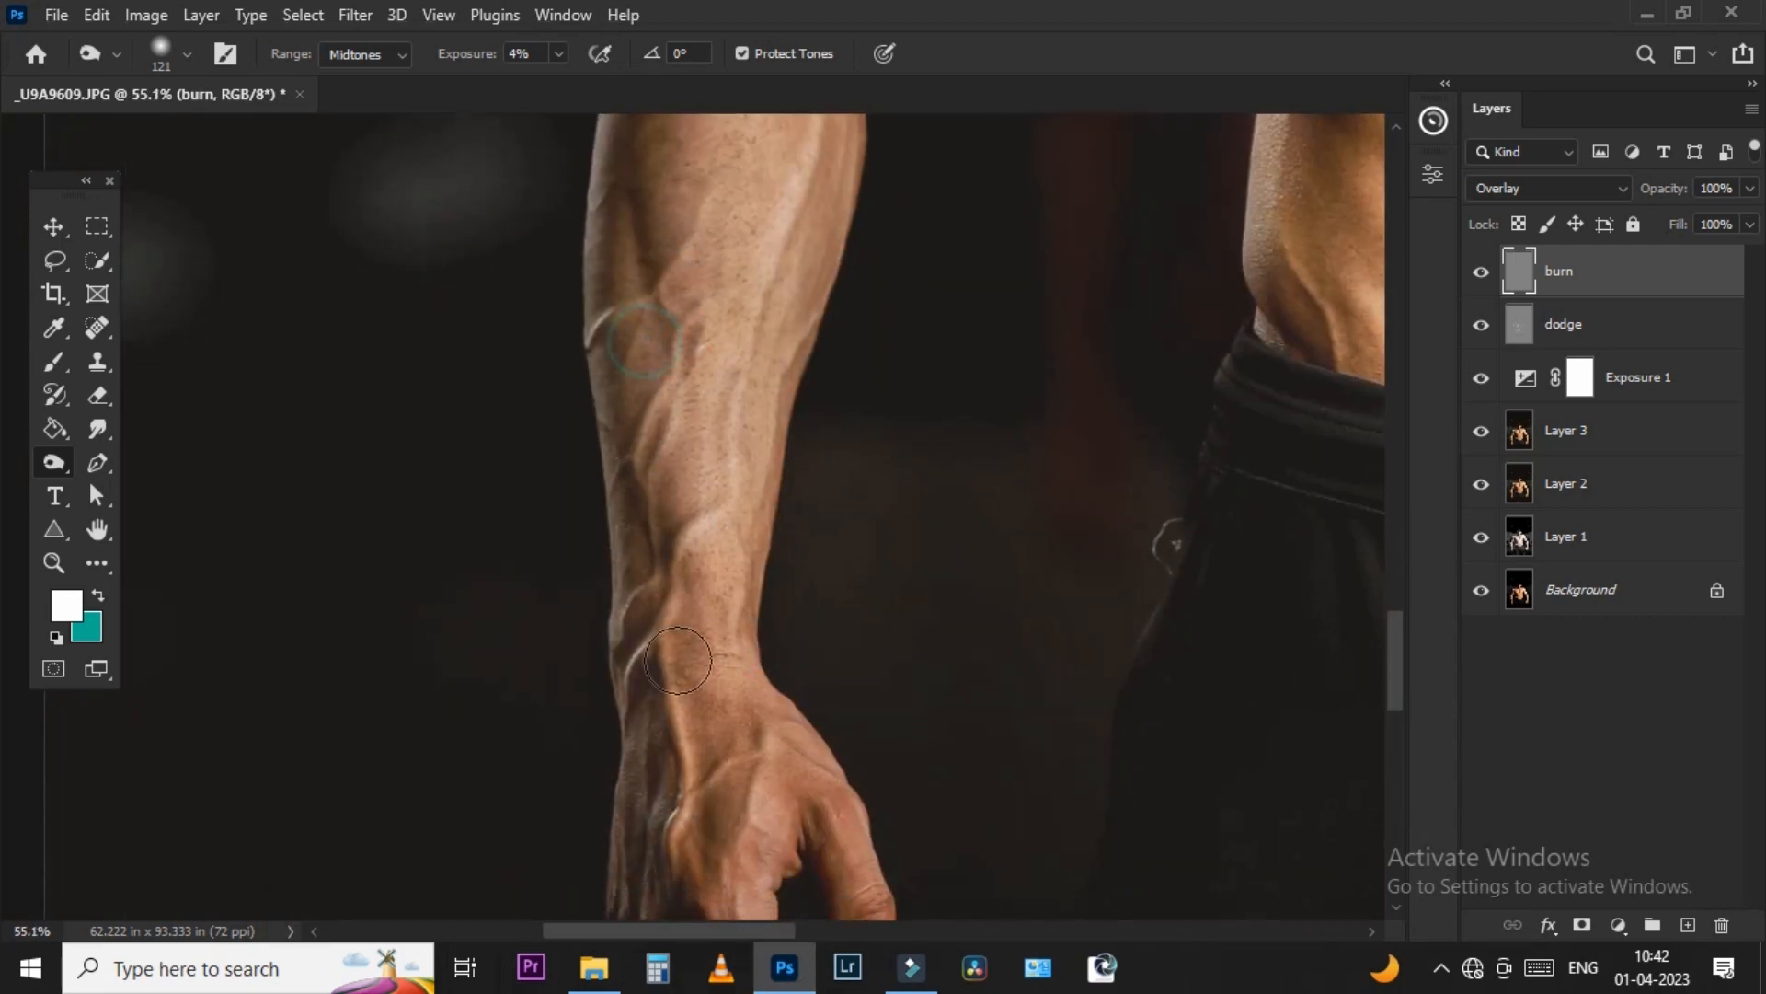
pyautogui.moveTo(627, 569); pyautogui.dragTo(641, 547)
pyautogui.moveTo(717, 744); pyautogui.dragTo(712, 879)
pyautogui.moveTo(710, 727); pyautogui.dragTo(643, 383)
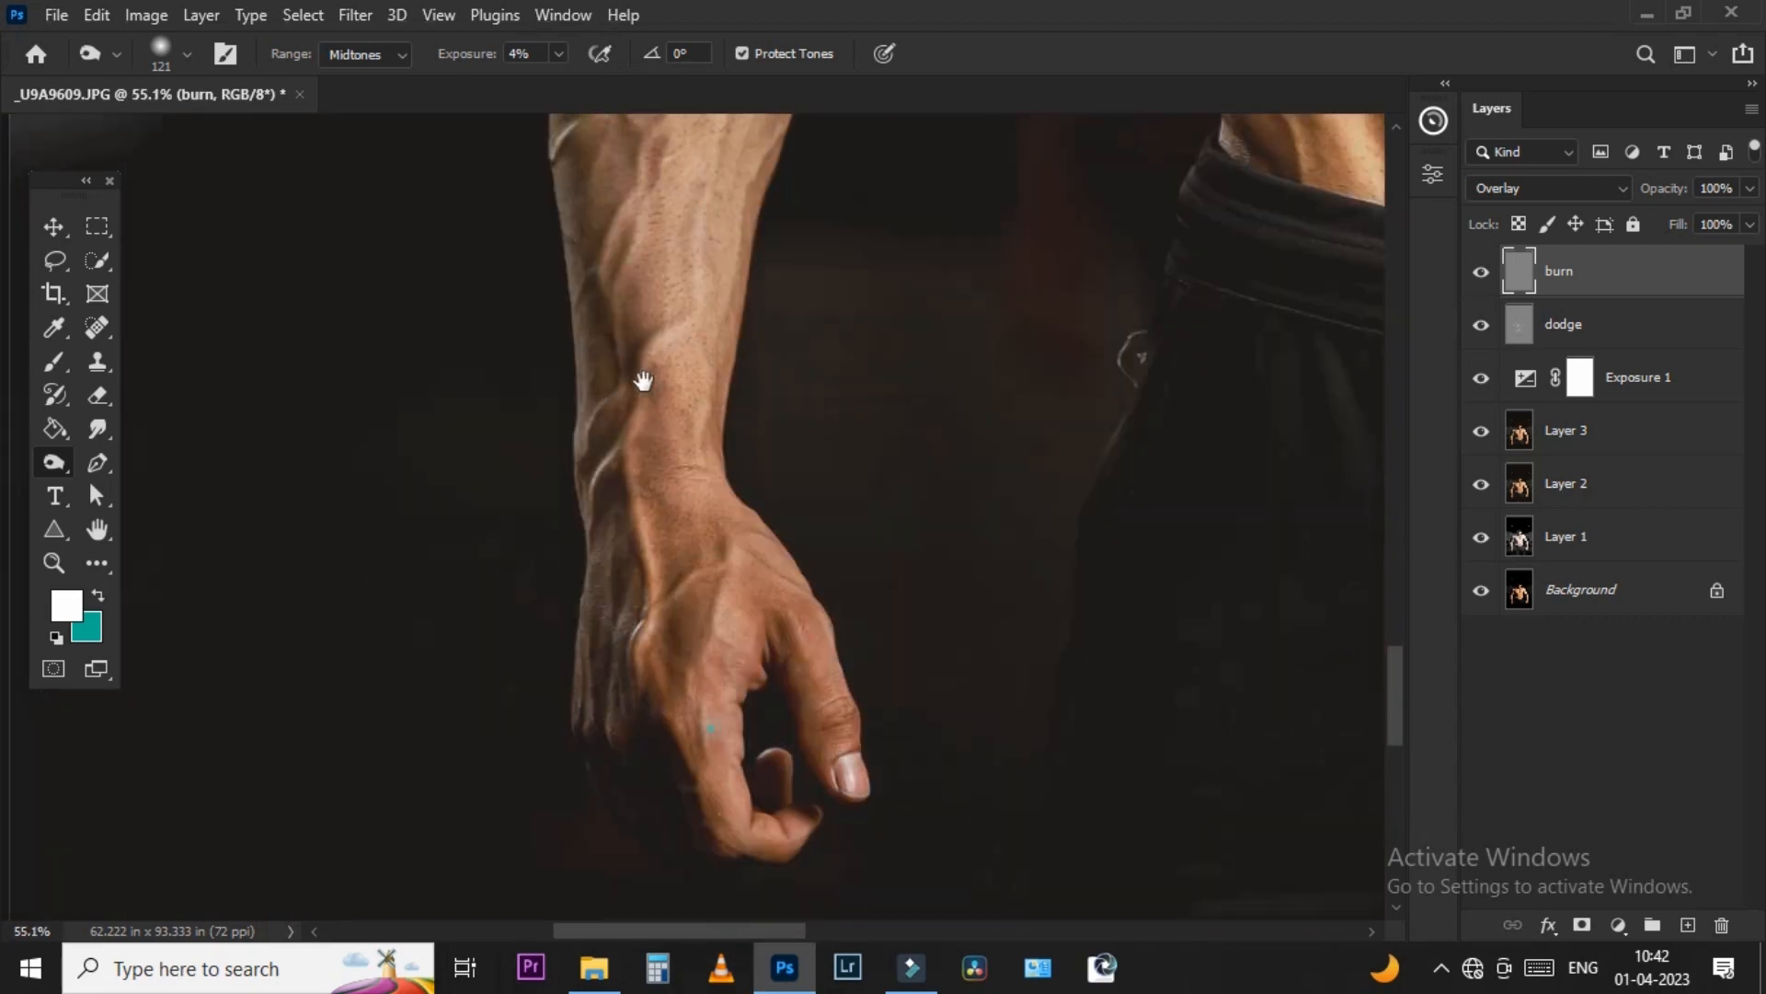
pyautogui.moveTo(652, 542); pyautogui.dragTo(688, 696)
# - Burn the shadows around the man's right waist and lower abdomen at 4% exposure
pyautogui.scroll(-8, 649, 541)
pyautogui.moveTo(942, 433); pyautogui.dragTo(804, 521)
pyautogui.scroll(12, 690, 379)
pyautogui.moveTo(881, 344); pyautogui.dragTo(831, 353)
pyautogui.moveTo(832, 450)
pyautogui.mouseDown()
pyautogui.moveTo(831, 541)
pyautogui.moveTo(876, 581)
pyautogui.moveTo(1029, 610)
pyautogui.mouseUp()
pyautogui.moveTo(911, 438)
pyautogui.mouseDown()
pyautogui.moveTo(832, 384)
pyautogui.moveTo(955, 414)
pyautogui.mouseUp()
pyautogui.moveTo(1119, 417); pyautogui.dragTo(1163, 410)
pyautogui.moveTo(1132, 340); pyautogui.dragTo(1121, 545)
# - Burn the creases between the man's upper abdominal muscles at 4% exposure
pyautogui.moveTo(1094, 211)
pyautogui.mouseDown()
pyautogui.moveTo(1110, 316)
pyautogui.moveTo(952, 826)
pyautogui.mouseUp()
pyautogui.moveTo(926, 605)
pyautogui.mouseDown()
pyautogui.moveTo(778, 599)
pyautogui.moveTo(717, 631)
pyautogui.mouseUp()
pyautogui.moveTo(926, 560); pyautogui.dragTo(979, 598)
# - Burn the grooves between the ribs on the man's left side with a 43 px brush
pyautogui.moveTo(1284, 619)
pyautogui.mouseDown()
pyautogui.moveTo(686, 502)
pyautogui.moveTo(701, 536)
pyautogui.mouseUp()
pyautogui.moveTo(811, 448)
pyautogui.mouseDown()
pyautogui.moveTo(831, 396)
pyautogui.moveTo(802, 390)
pyautogui.mouseUp()
pyautogui.moveTo(812, 386); pyautogui.dragTo(780, 464)
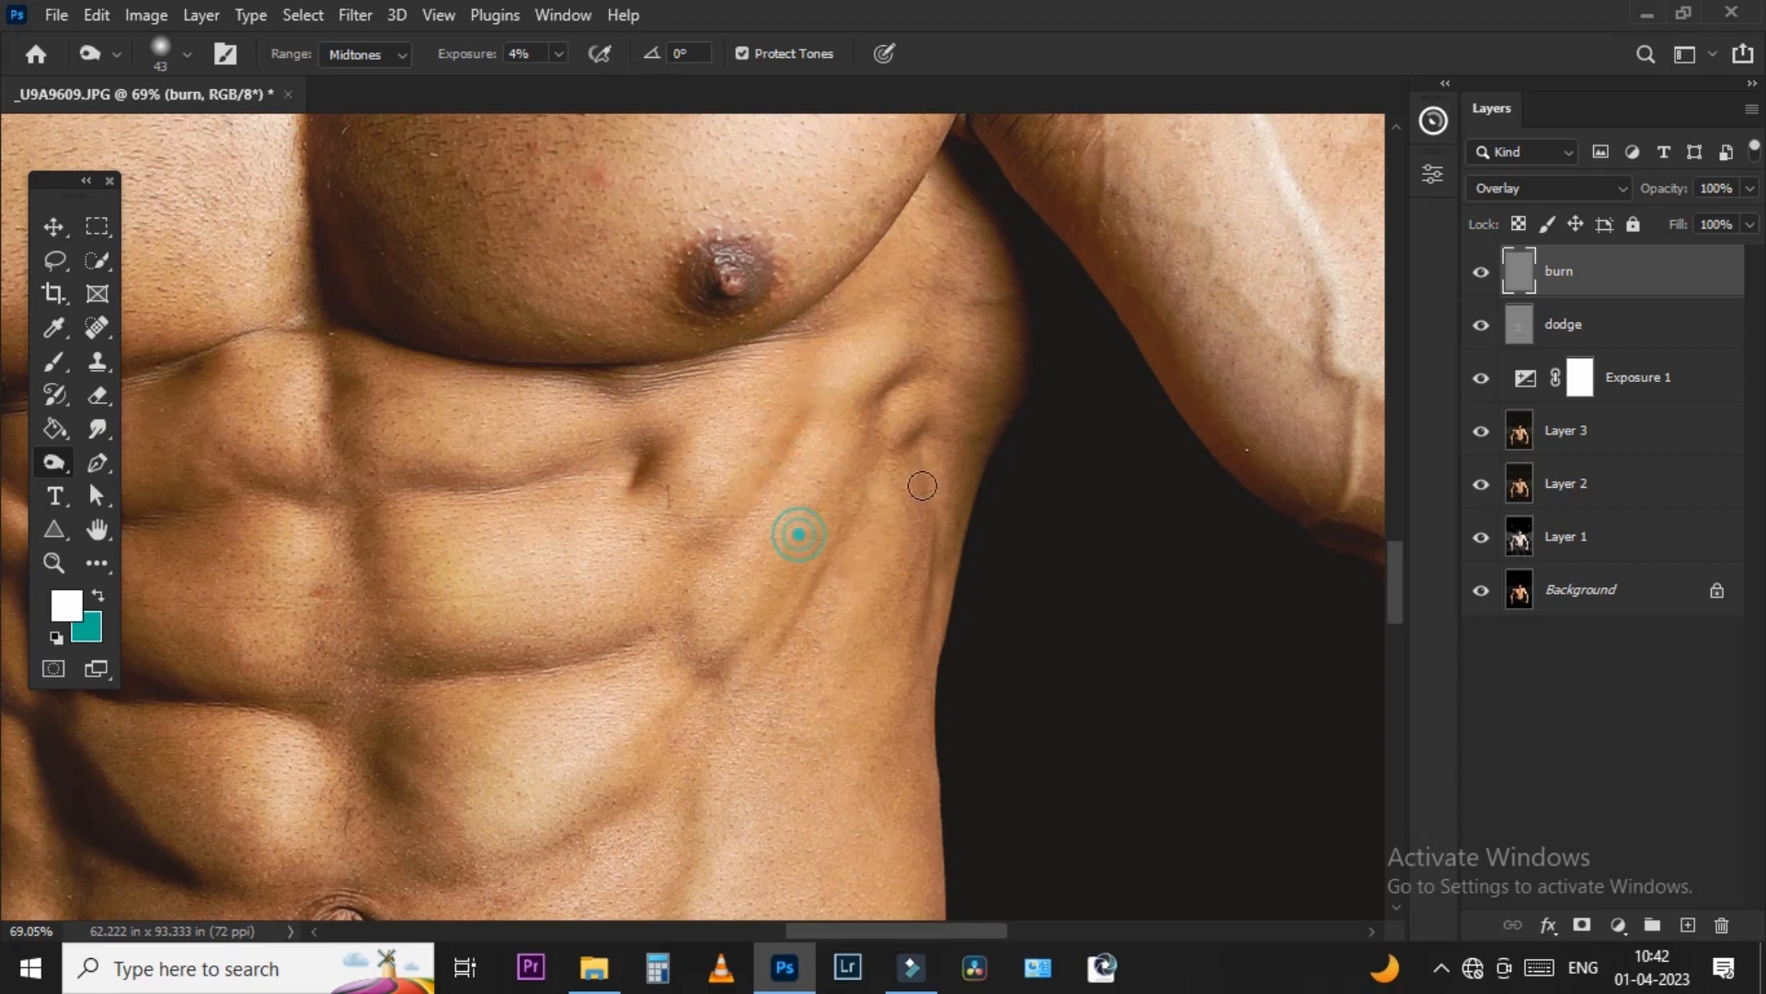
pyautogui.moveTo(851, 843); pyautogui.dragTo(828, 528)
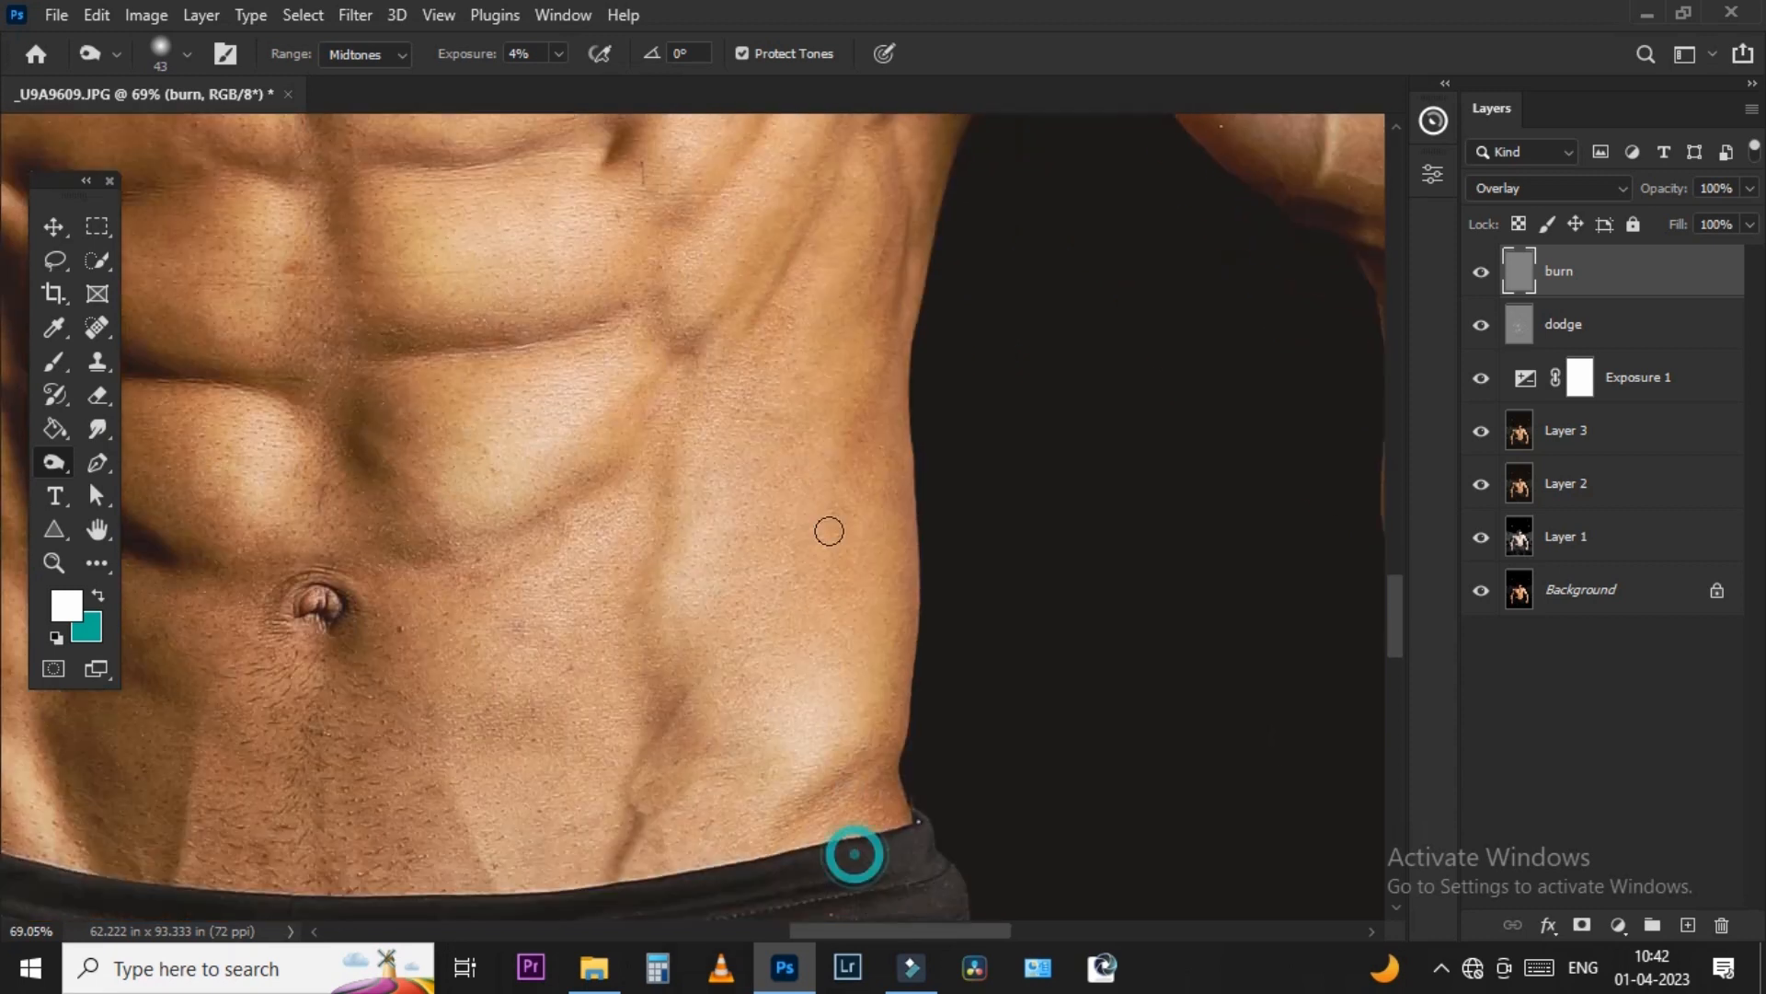
# - Burn the lower abdomen lines and the creases between the abdominal muscles with a 95 px brush
pyautogui.scroll(-3, 571, 644)
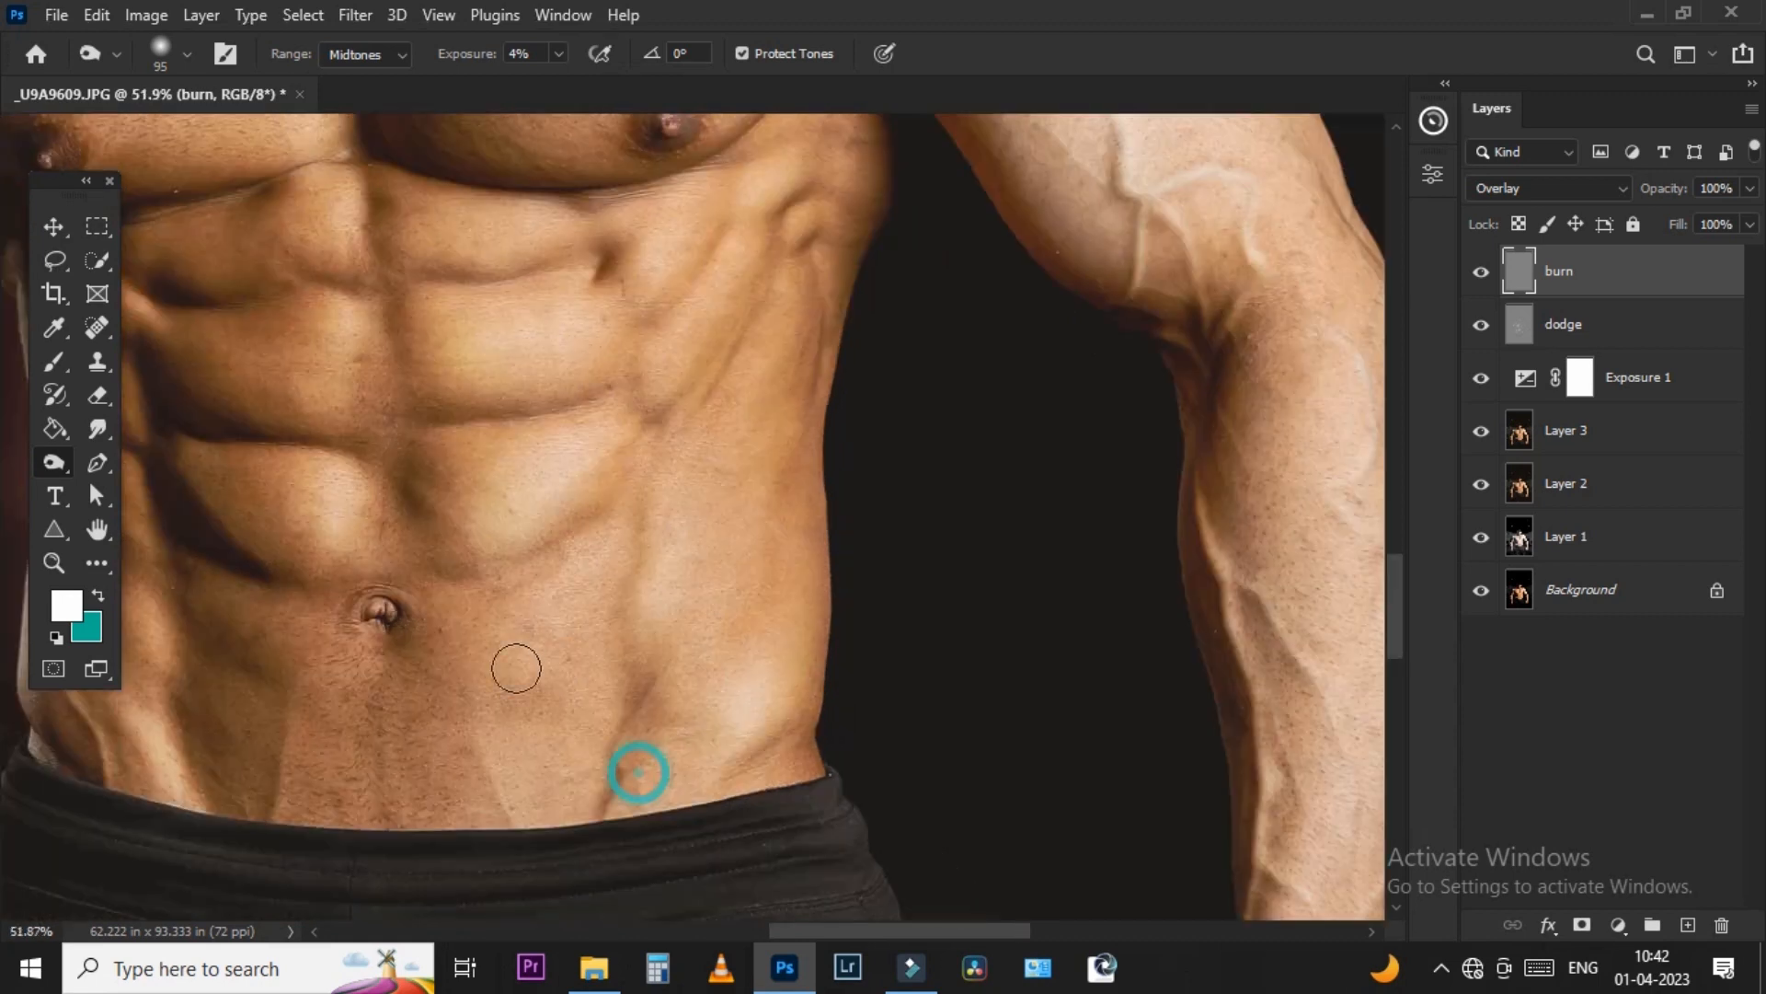
pyautogui.moveTo(635, 773); pyautogui.dragTo(880, 742)
pyautogui.moveTo(414, 689); pyautogui.dragTo(426, 666)
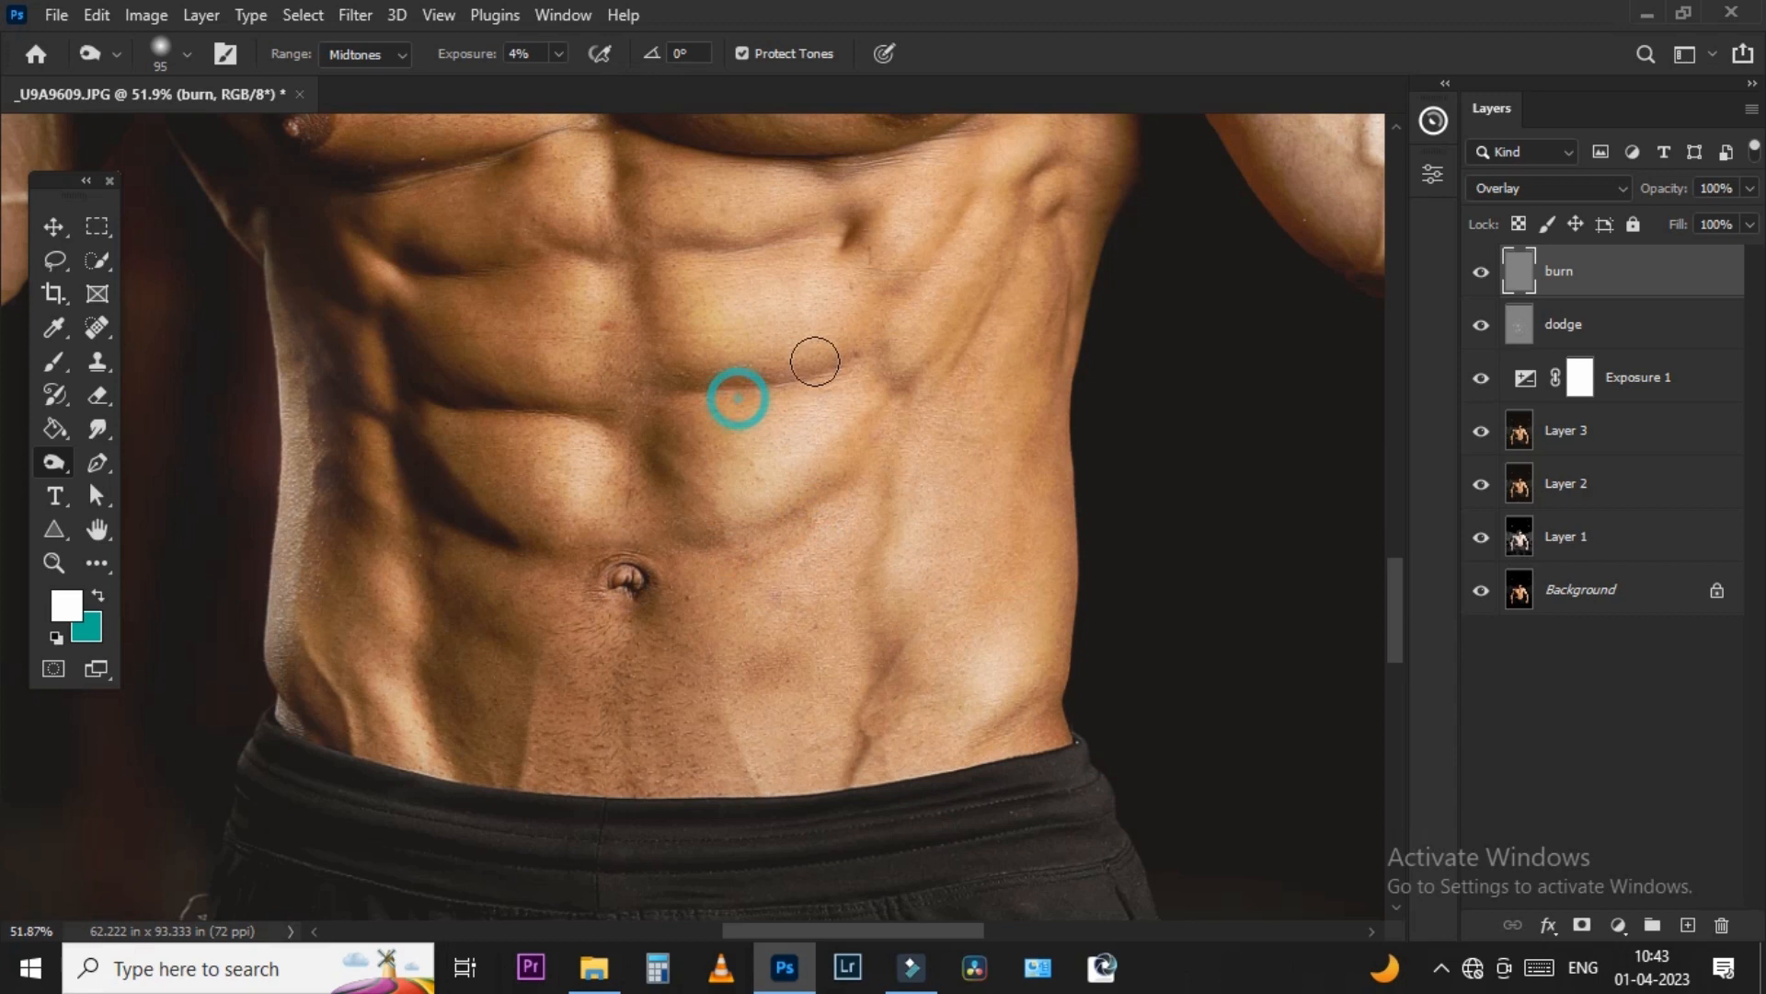
pyautogui.moveTo(833, 248); pyautogui.dragTo(664, 586)
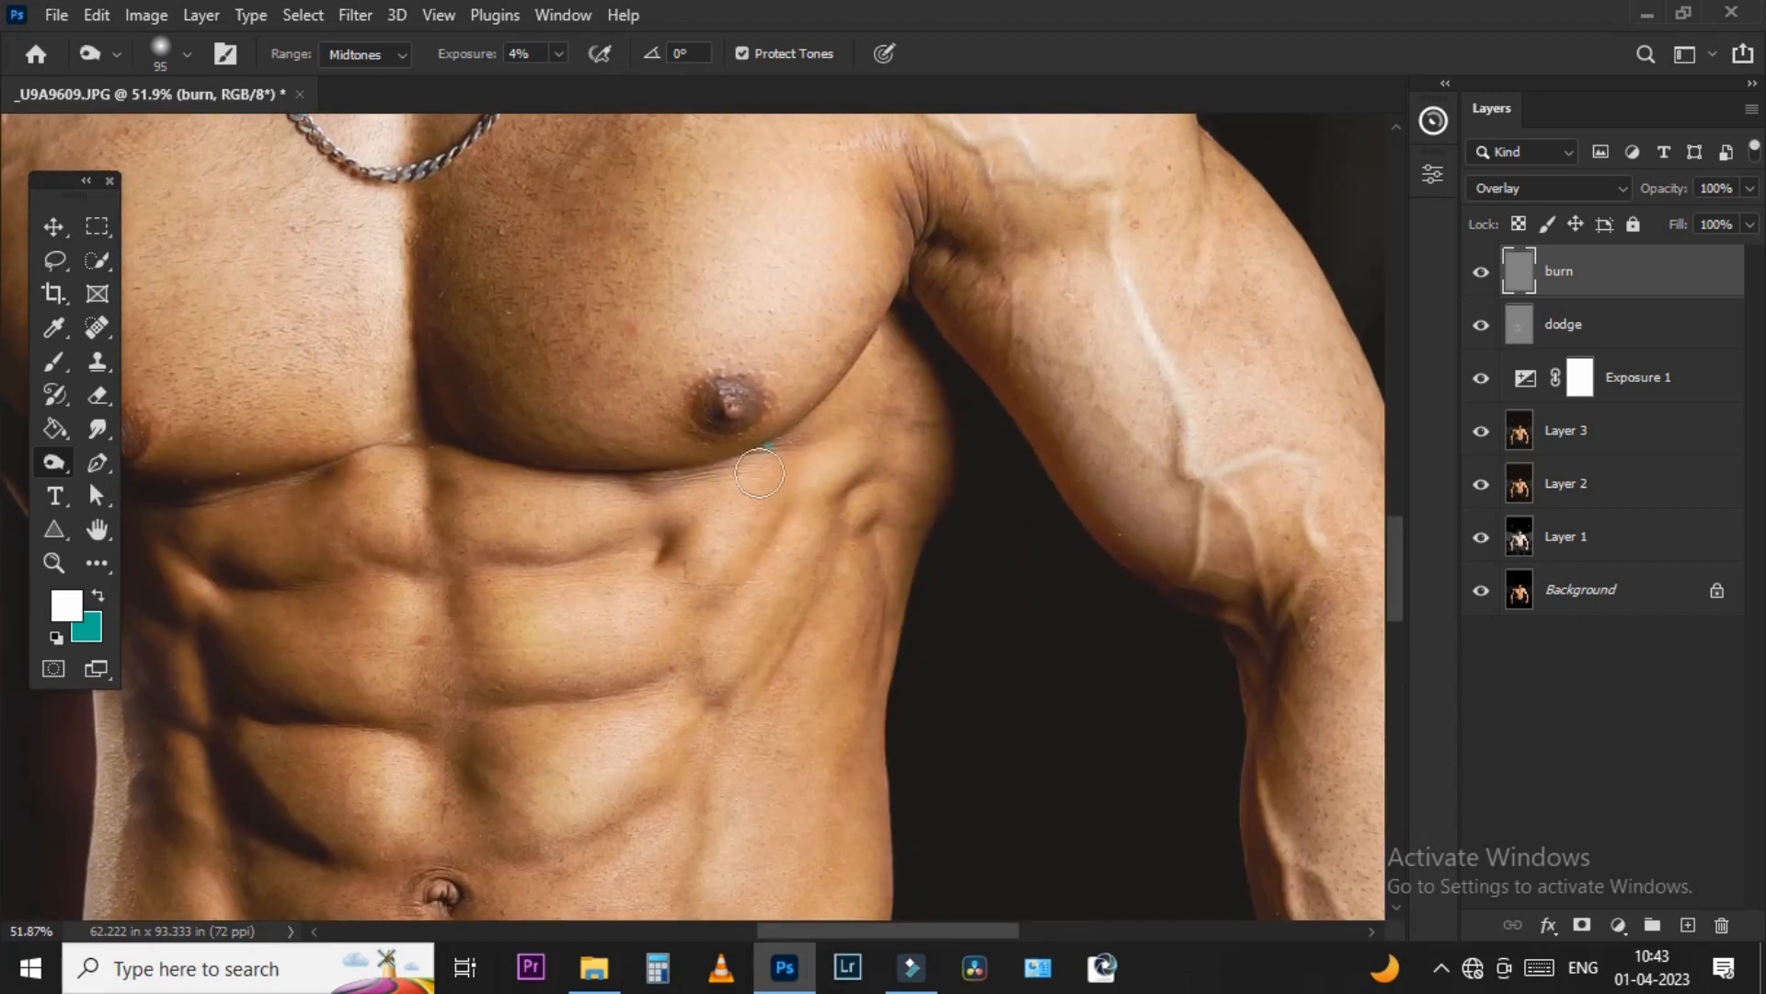
# - Burn the man's left inner upper arm, upper chest and front shoulder with brushes of about 122 to 299 px
pyautogui.moveTo(931, 454); pyautogui.dragTo(784, 787)
pyautogui.moveTo(832, 599); pyautogui.dragTo(874, 615)
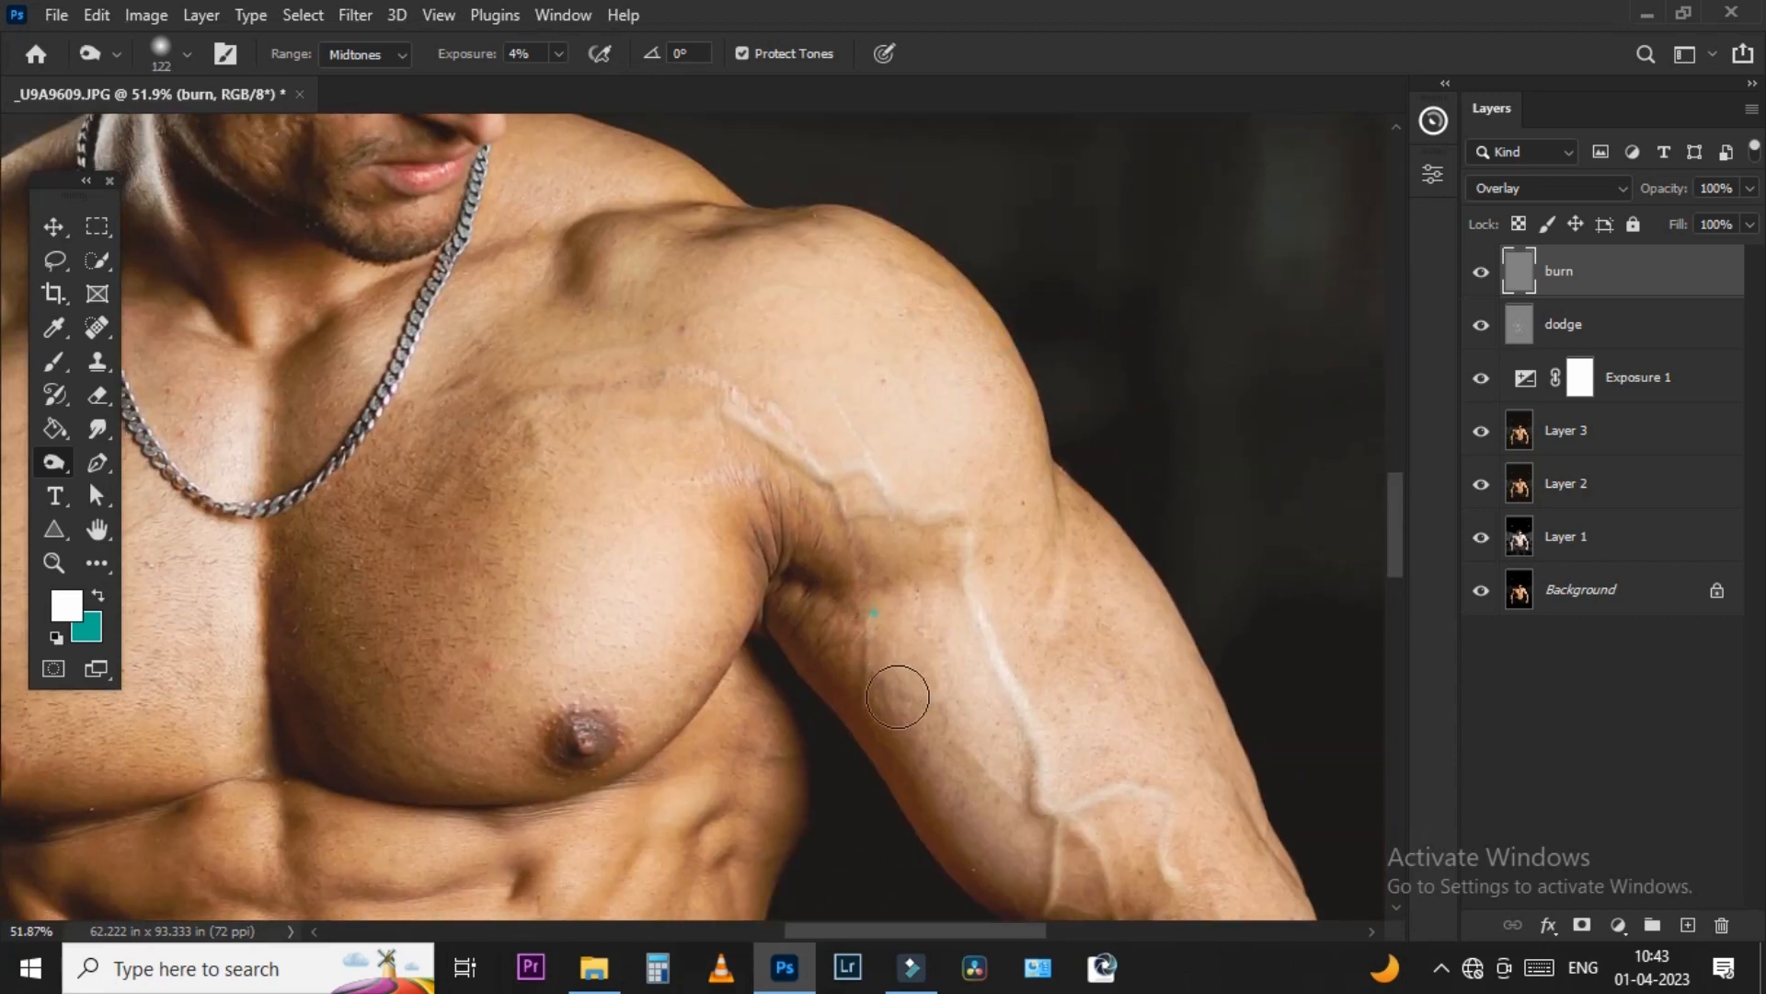
pyautogui.moveTo(505, 359); pyautogui.dragTo(555, 343)
pyautogui.moveTo(726, 358); pyautogui.dragTo(767, 395)
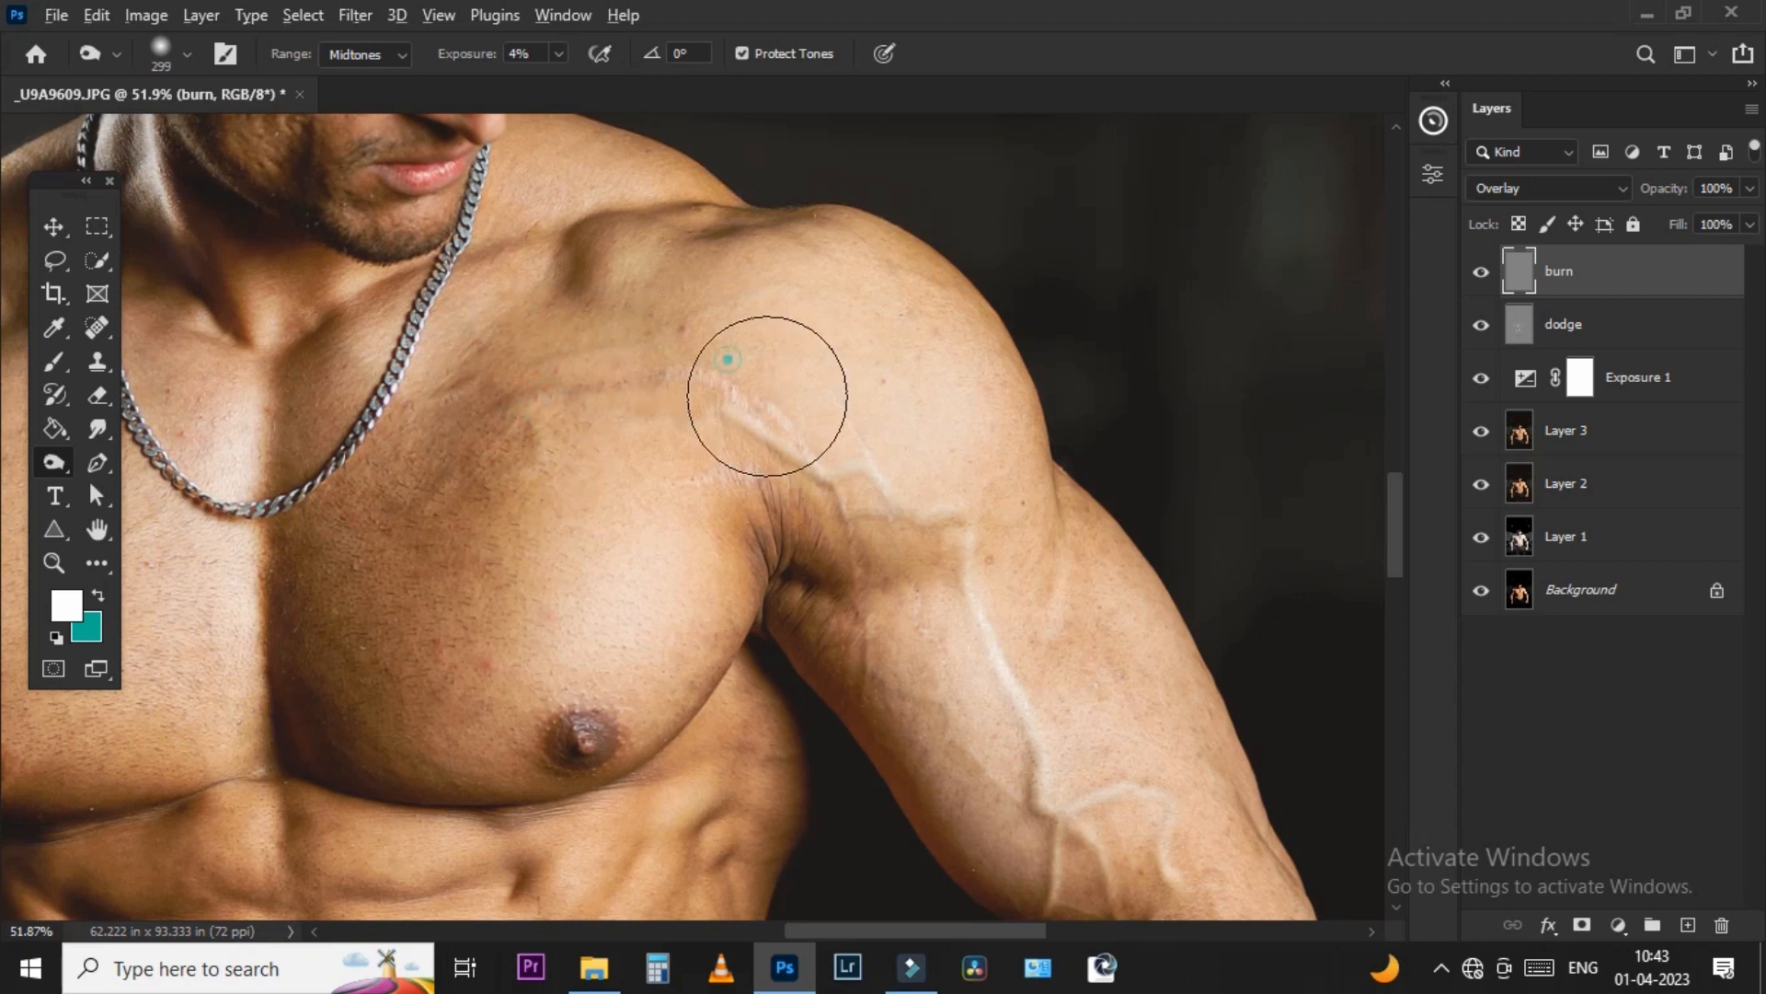
# - Burn the groove below the man's left deltoid with a 63 px brush and the biceps with a 195 px brush
pyautogui.scroll(-4, 768, 394)
pyautogui.scroll(2, 785, 413)
pyautogui.moveTo(874, 449); pyautogui.dragTo(840, 450)
pyautogui.scroll(2, 828, 426)
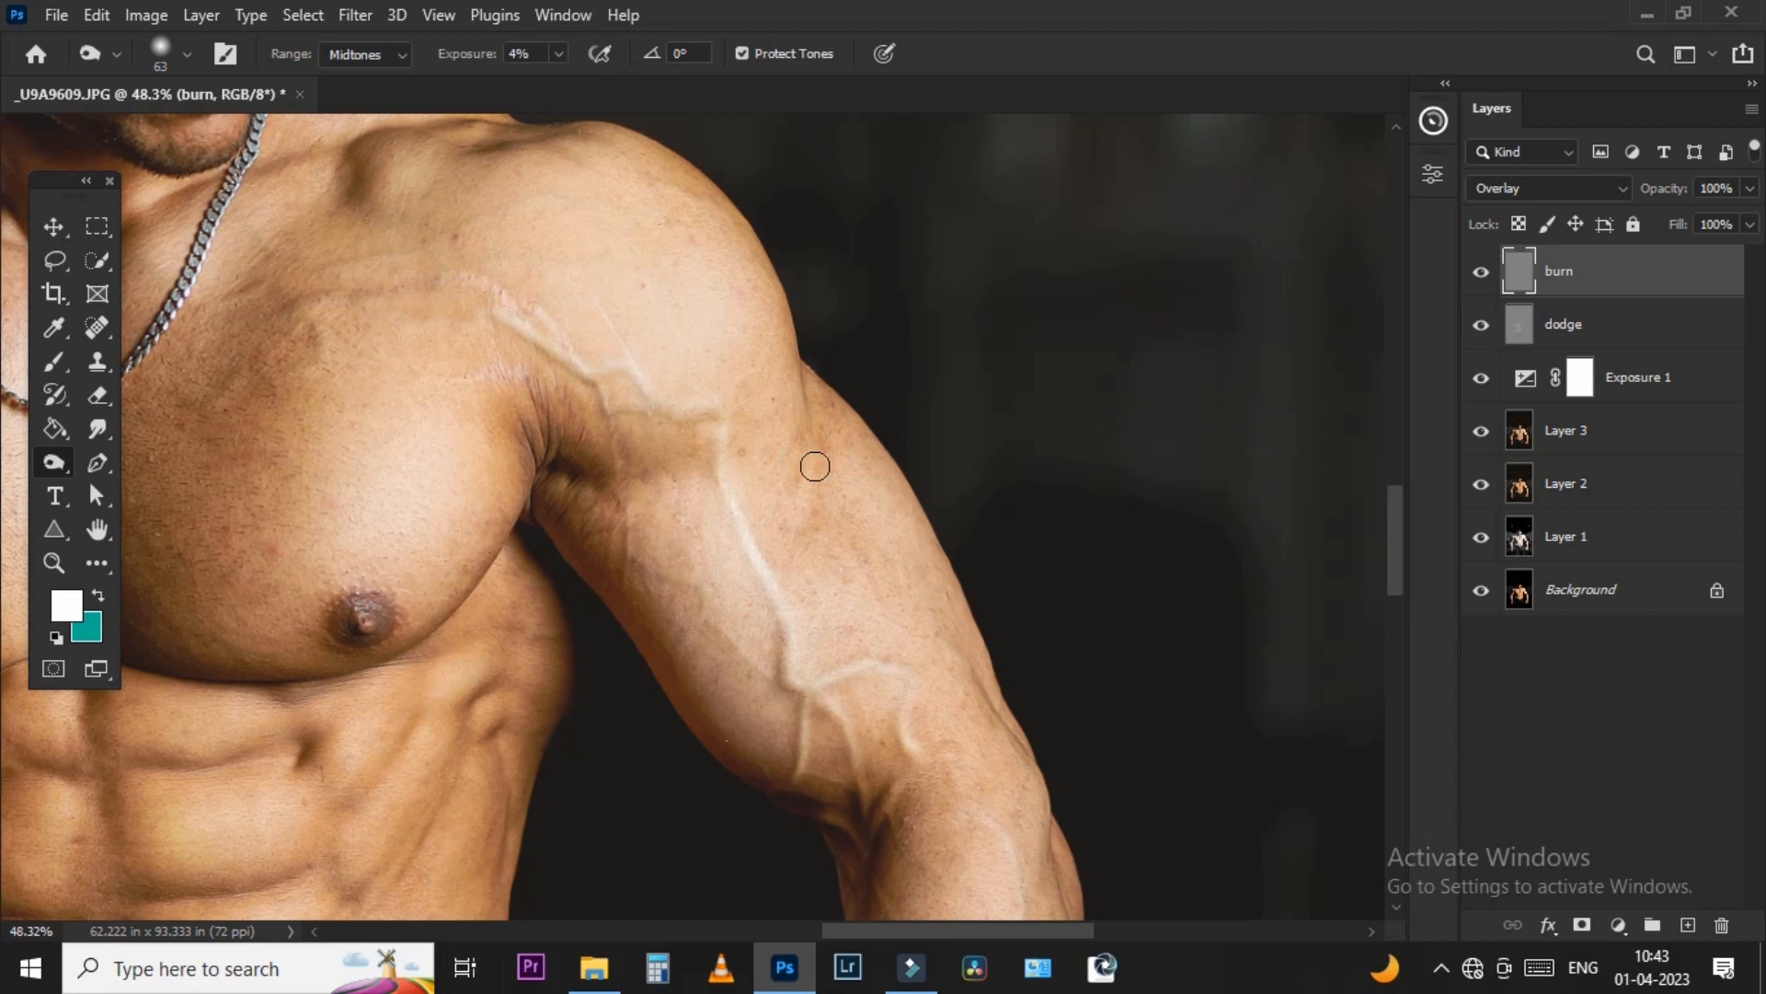
pyautogui.moveTo(683, 544); pyautogui.dragTo(726, 552)
pyautogui.moveTo(732, 687)
pyautogui.mouseDown()
pyautogui.moveTo(800, 663)
pyautogui.moveTo(890, 764)
pyautogui.moveTo(856, 706)
pyautogui.mouseUp()
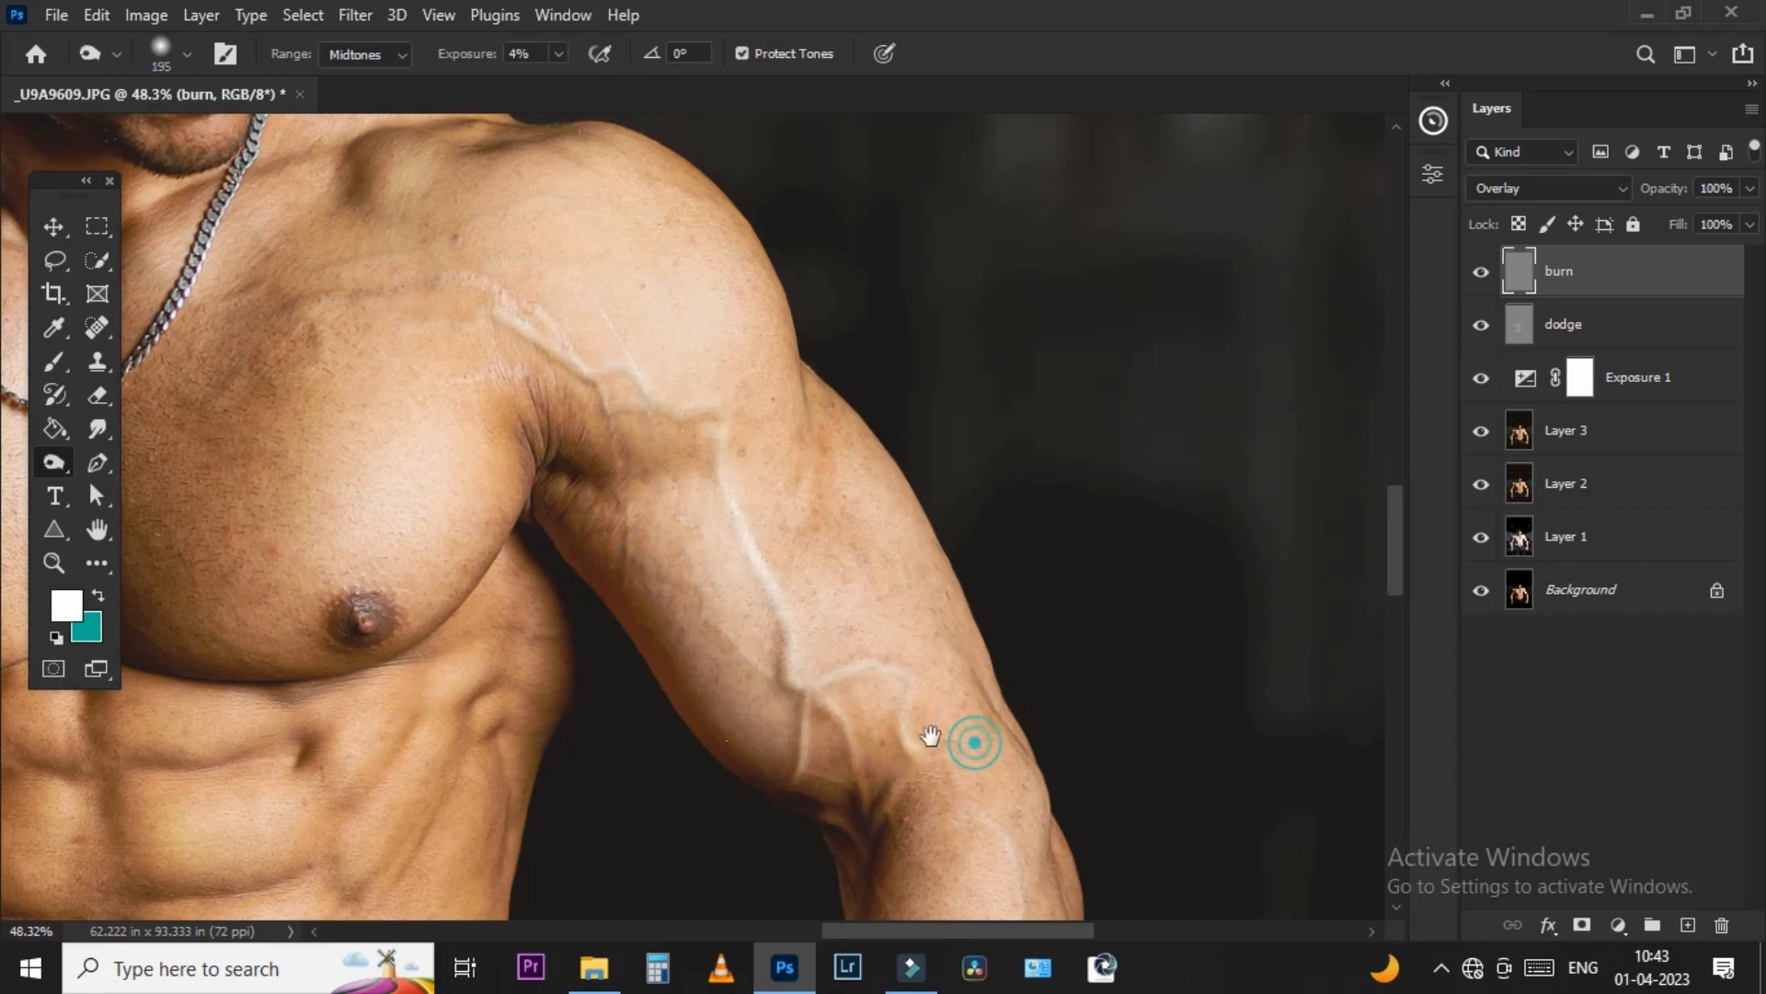
# - Burn the shadows down the man's left forearm to the wrist with a brush of about 158 px
pyautogui.moveTo(969, 737); pyautogui.dragTo(873, 392)
pyautogui.moveTo(872, 639)
pyautogui.mouseDown()
pyautogui.moveTo(833, 669)
pyautogui.moveTo(873, 858)
pyautogui.moveTo(899, 592)
pyautogui.mouseUp()
pyautogui.rightClick(940, 375)
pyautogui.press('Escape')
pyautogui.moveTo(939, 835)
pyautogui.mouseDown()
pyautogui.moveTo(921, 456)
pyautogui.moveTo(941, 457)
pyautogui.mouseUp()
pyautogui.click(950, 460)
pyautogui.moveTo(1011, 521); pyautogui.dragTo(988, 588)
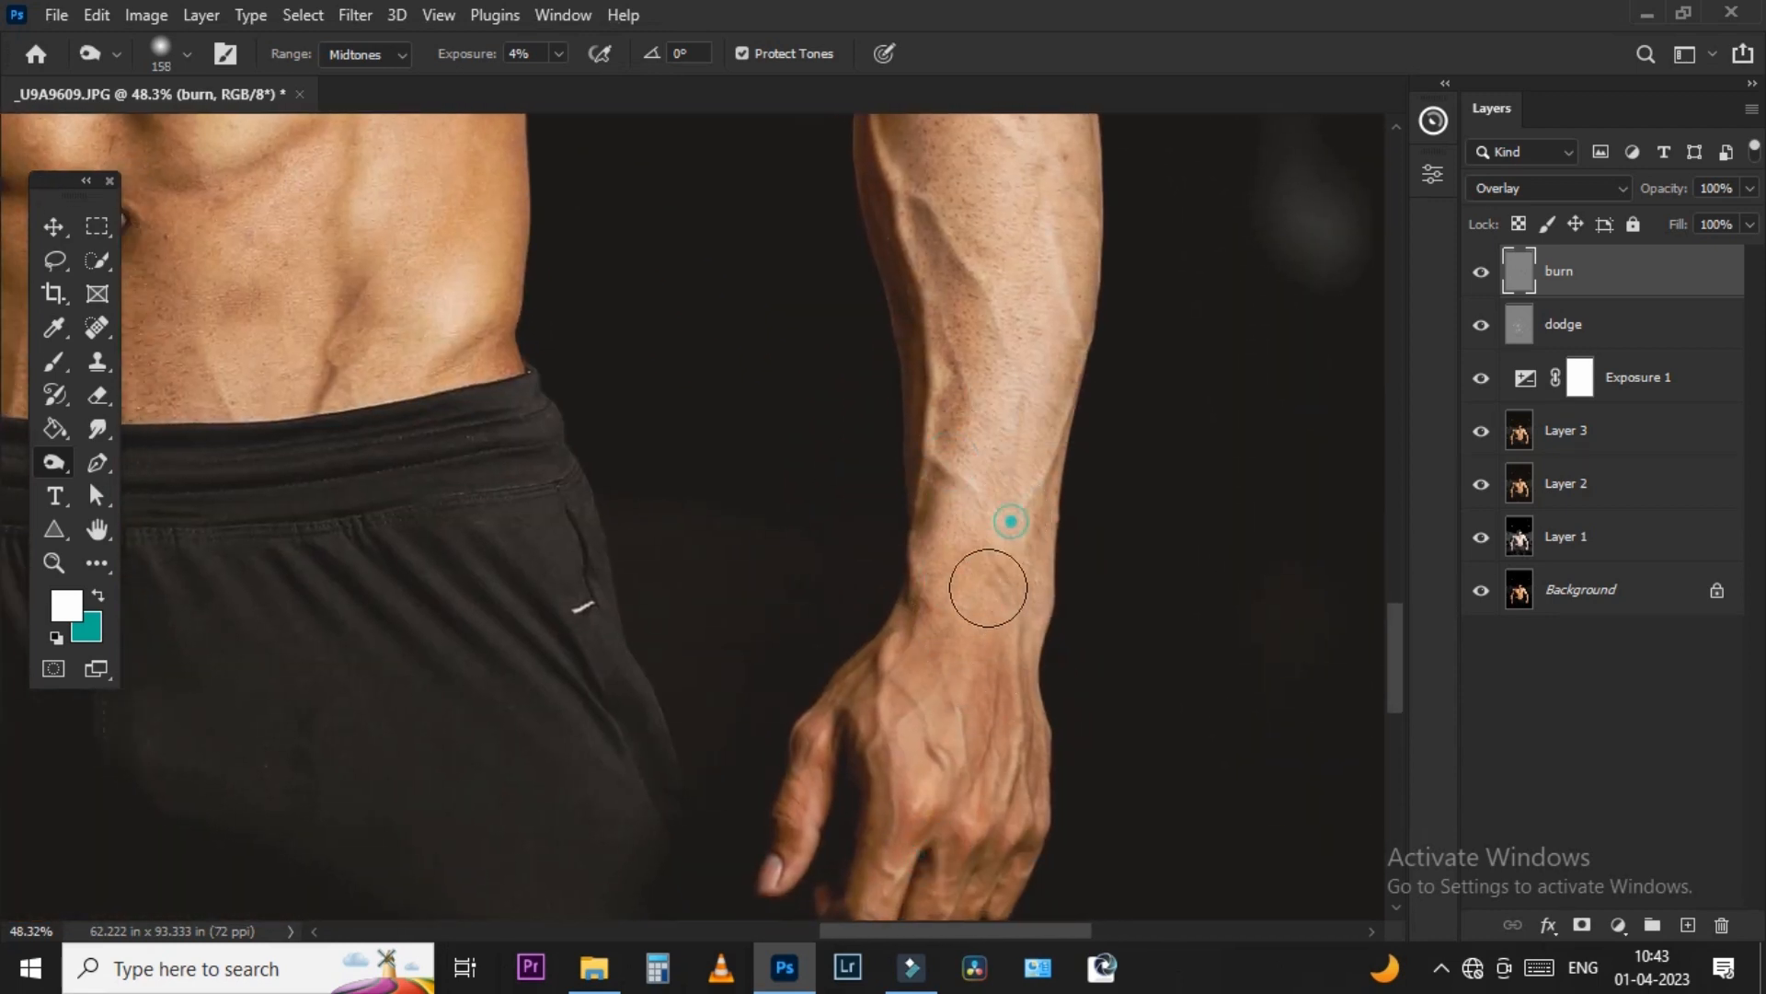
# - Burn the inner part of the man's visible ear and the line of his brows with a 52 px brush
pyautogui.hotkey('ctrl', '-')
pyautogui.hotkey('ctrl', '-')
pyautogui.hotkey('ctrl', '-')
pyautogui.hotkey('ctrl', '-')
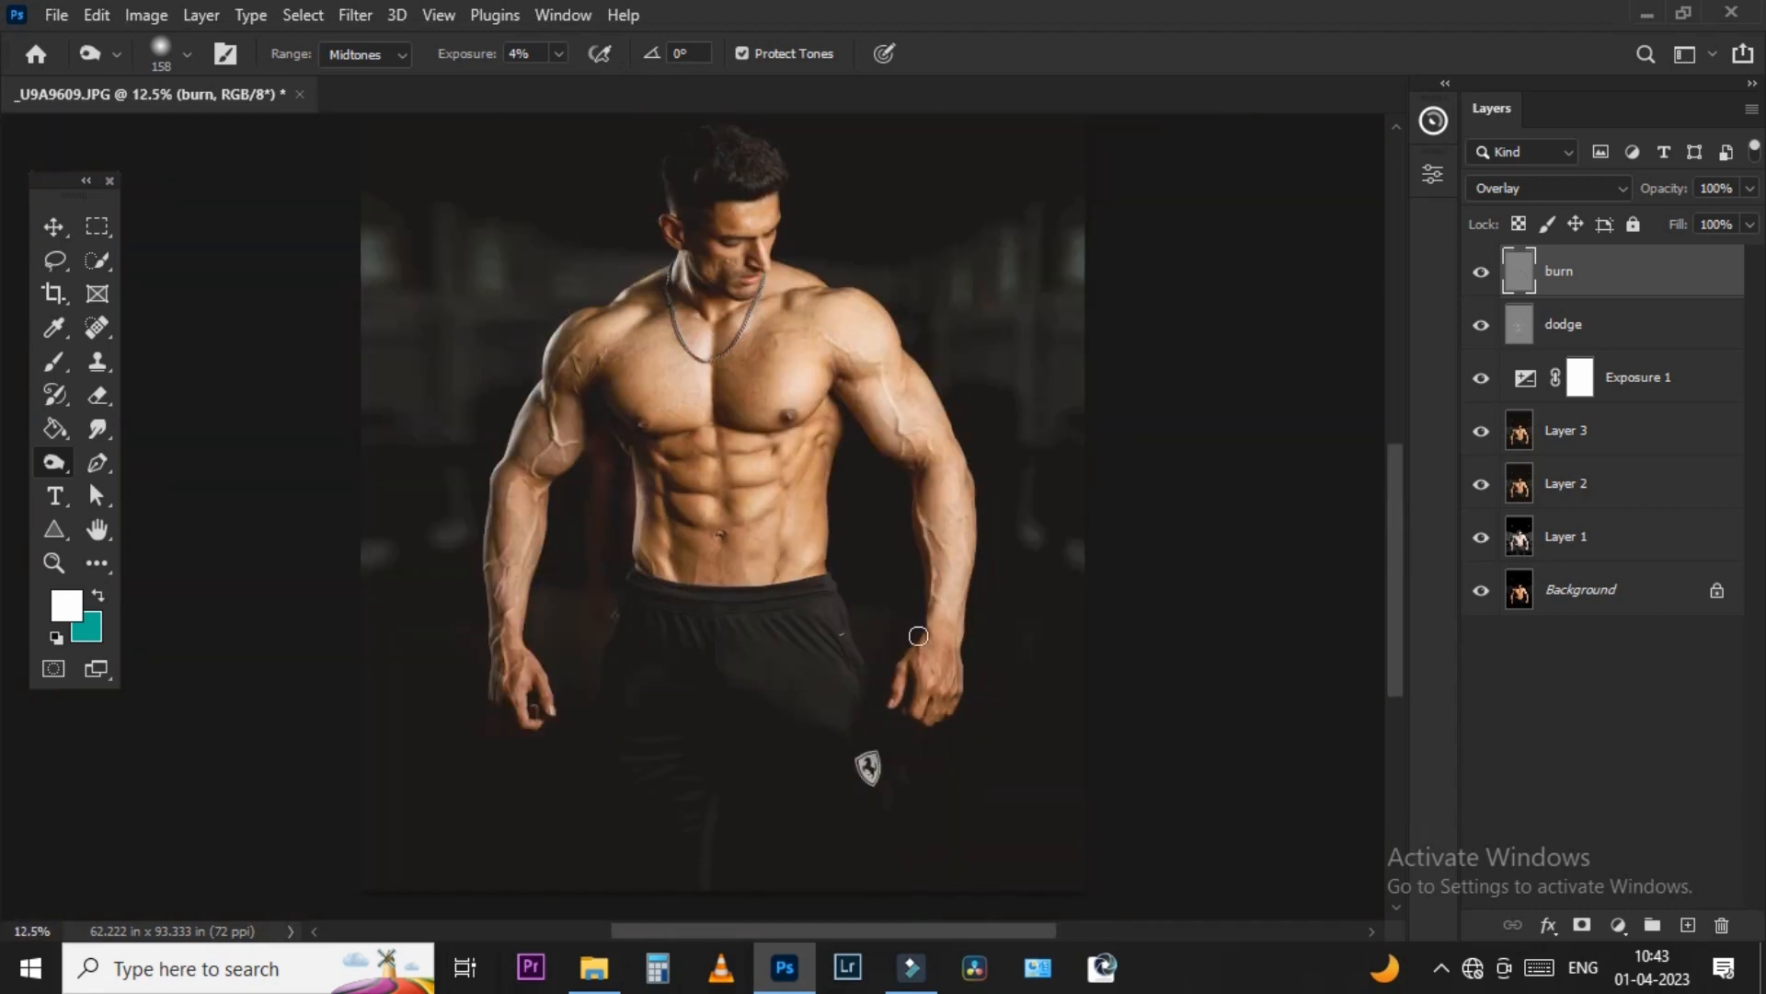
pyautogui.scroll(-1, 918, 636)
pyautogui.scroll(6, 626, 396)
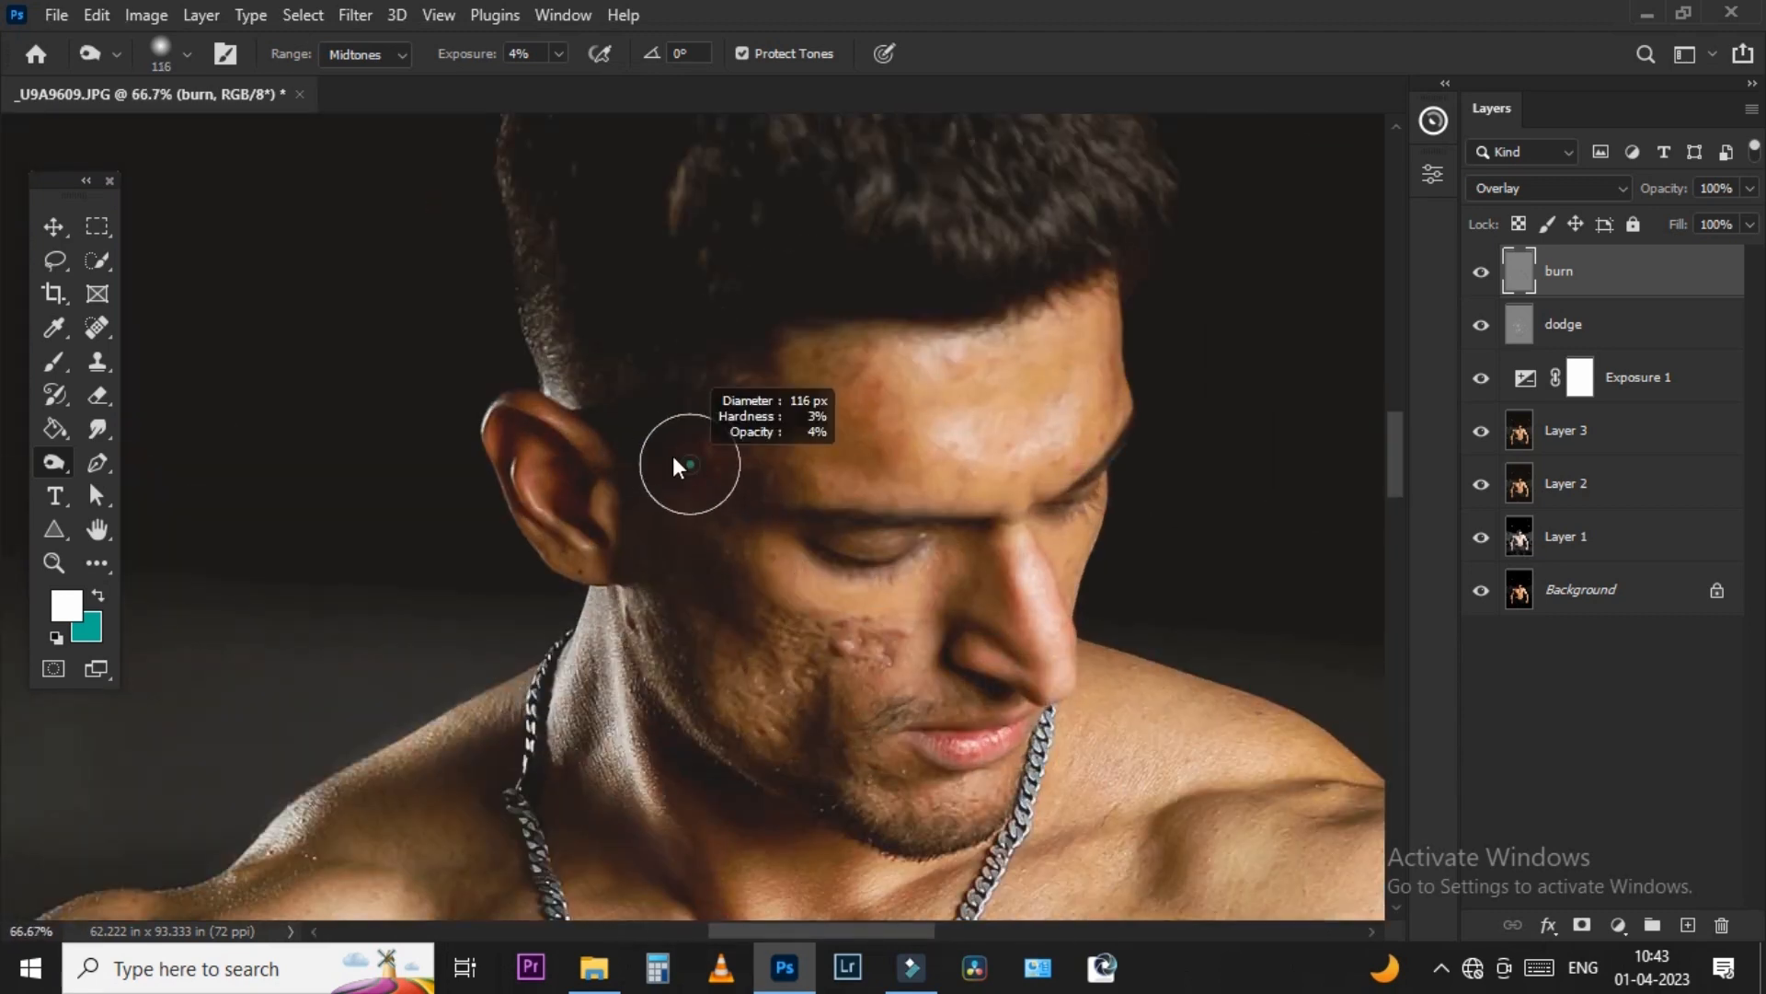
pyautogui.scroll(3, 676, 467)
pyautogui.moveTo(524, 399)
pyautogui.mouseDown()
pyautogui.moveTo(556, 457)
pyautogui.moveTo(489, 453)
pyautogui.moveTo(572, 457)
pyautogui.mouseUp()
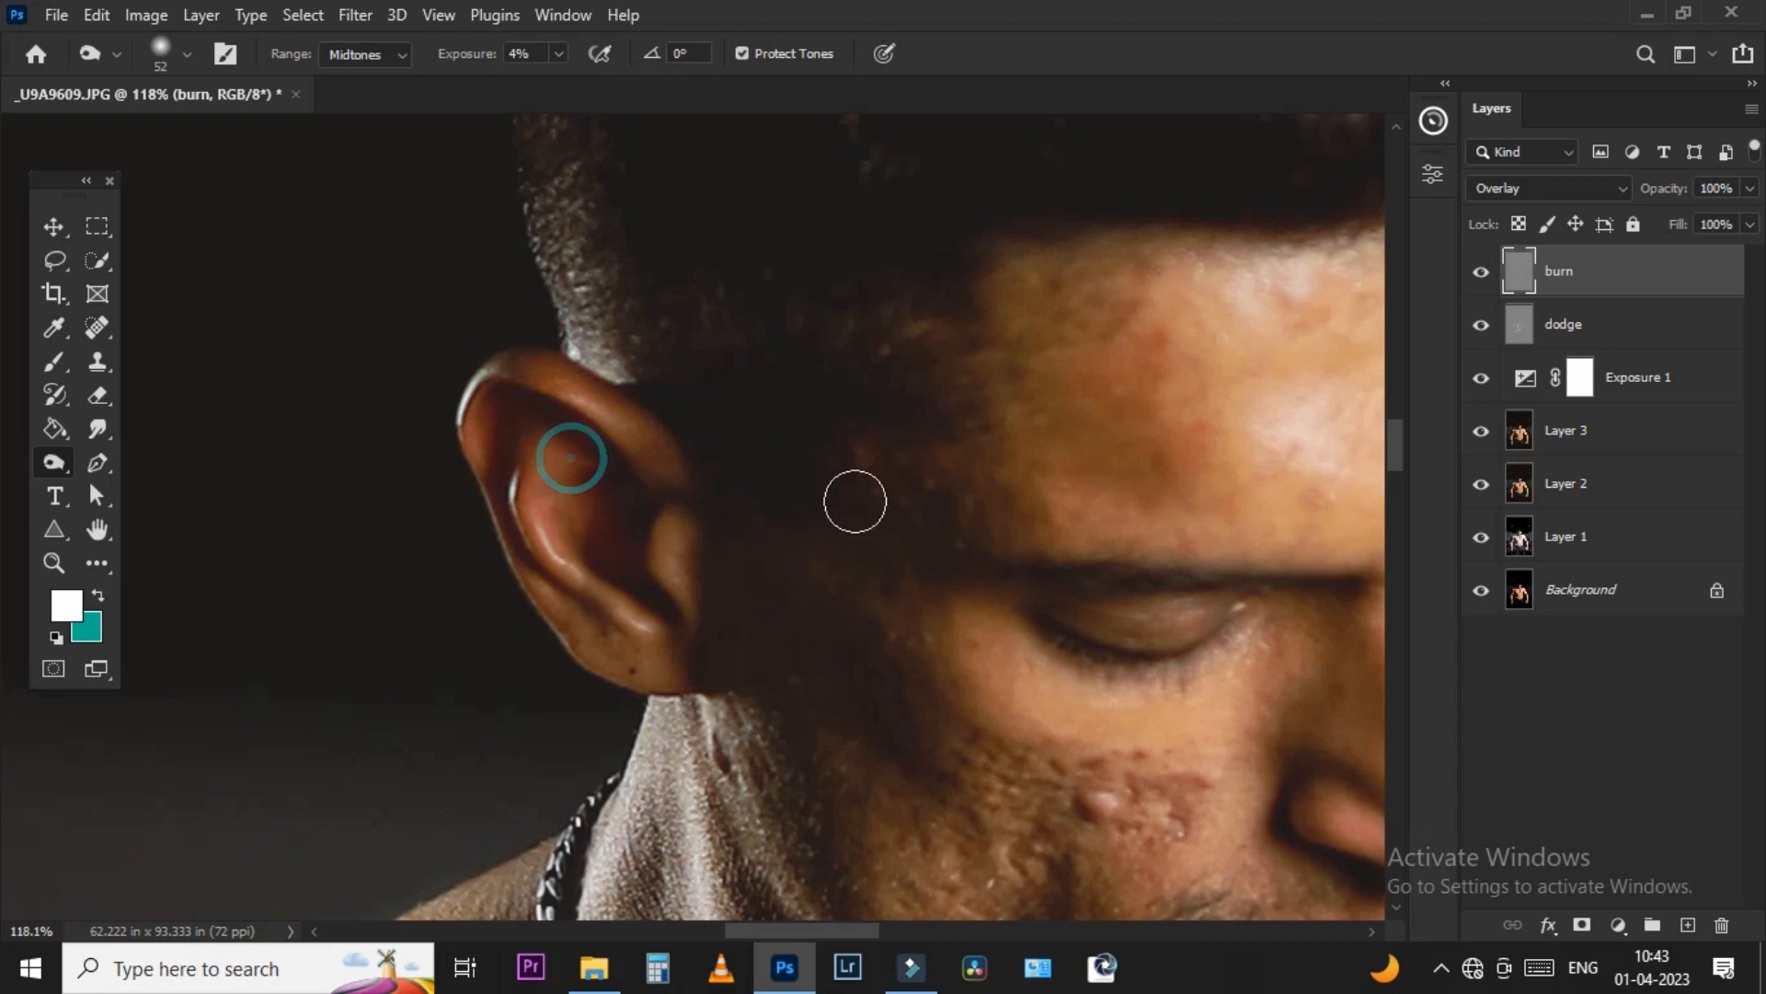
pyautogui.moveTo(1222, 546); pyautogui.dragTo(698, 381)
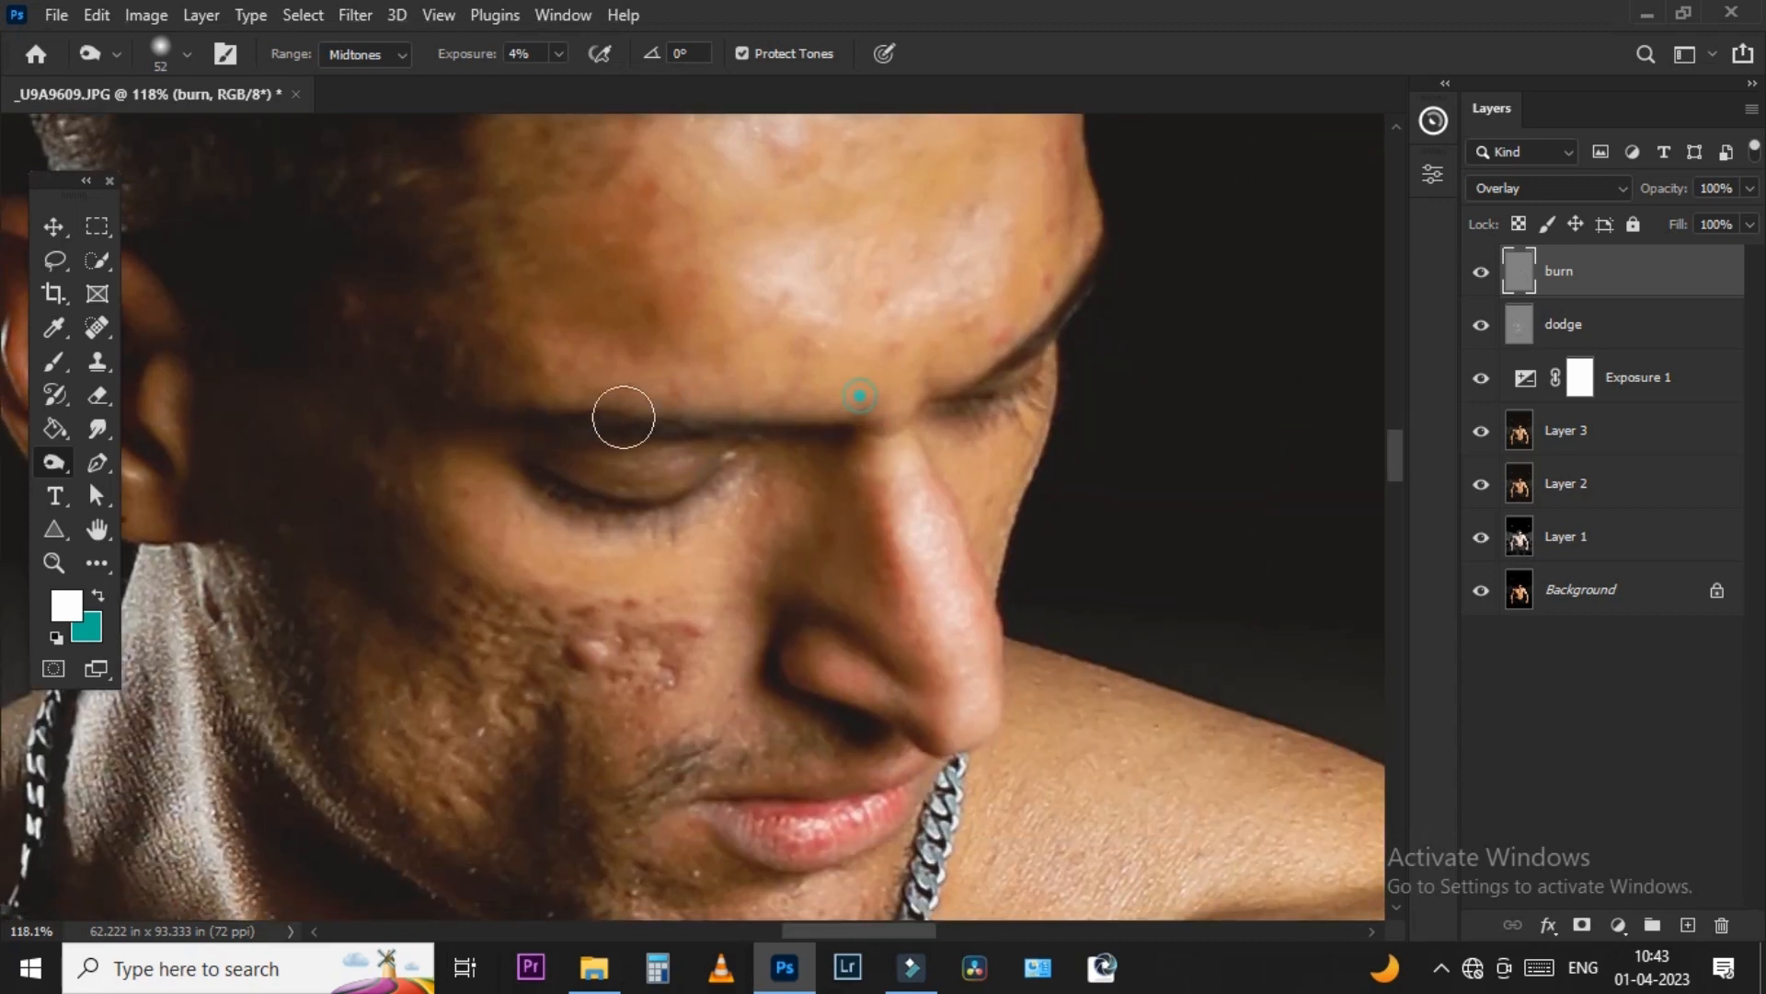
pyautogui.scroll(-5, 1026, 377)
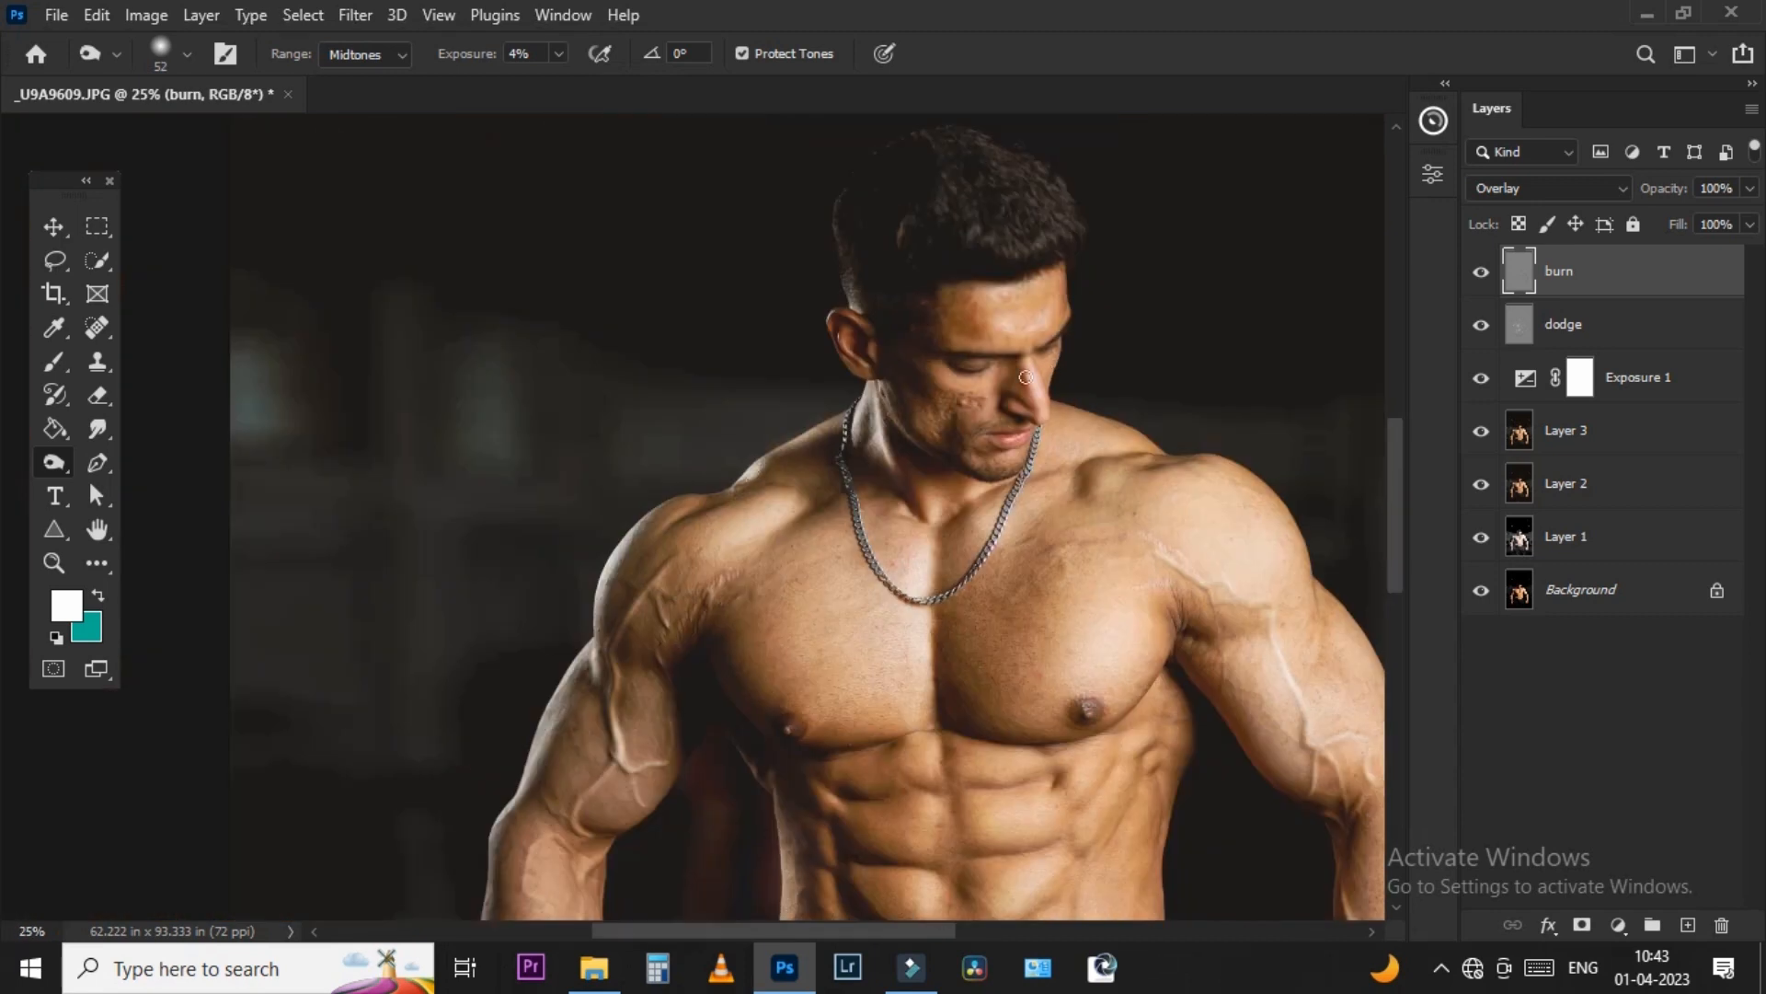
# - Compare the retouched portrait with the original Background layer and examine the chest, arms and abdomen
pyautogui.scroll(-3, 1026, 378)
pyautogui.hotkey('ctrl', '+')
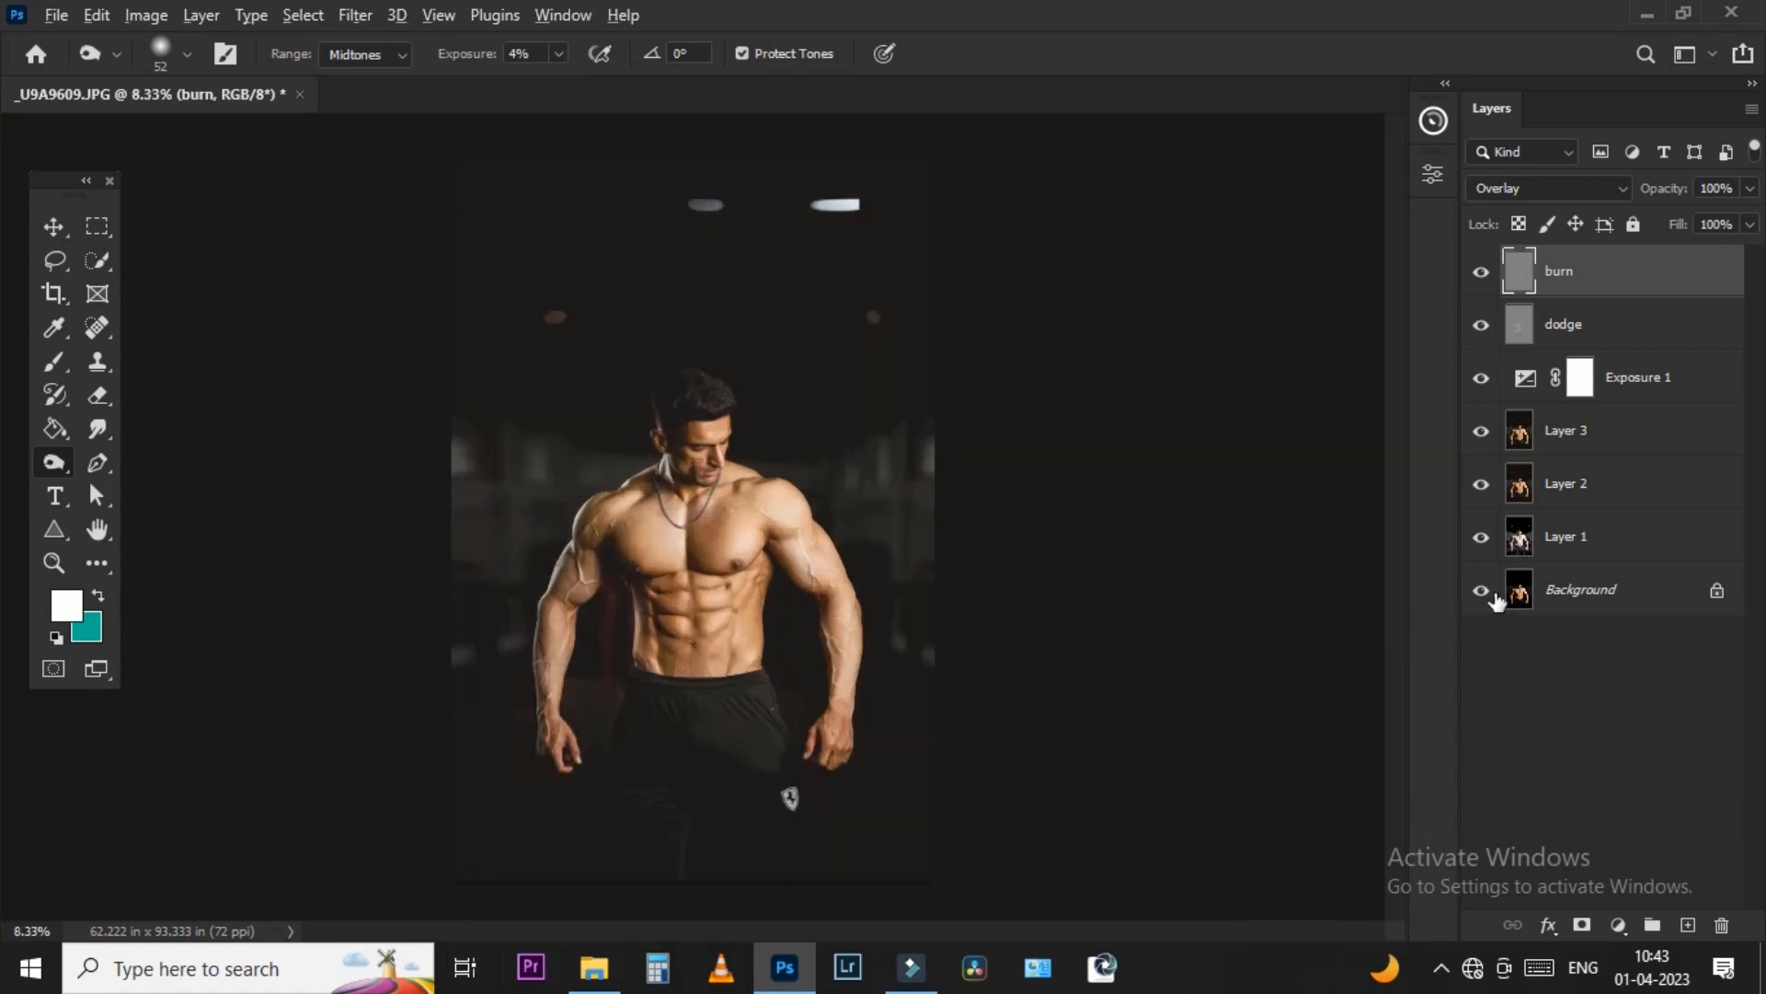
pyautogui.click(1495, 596)
pyautogui.hotkey('ctrl', '+')
pyautogui.hotkey('ctrl', '+')
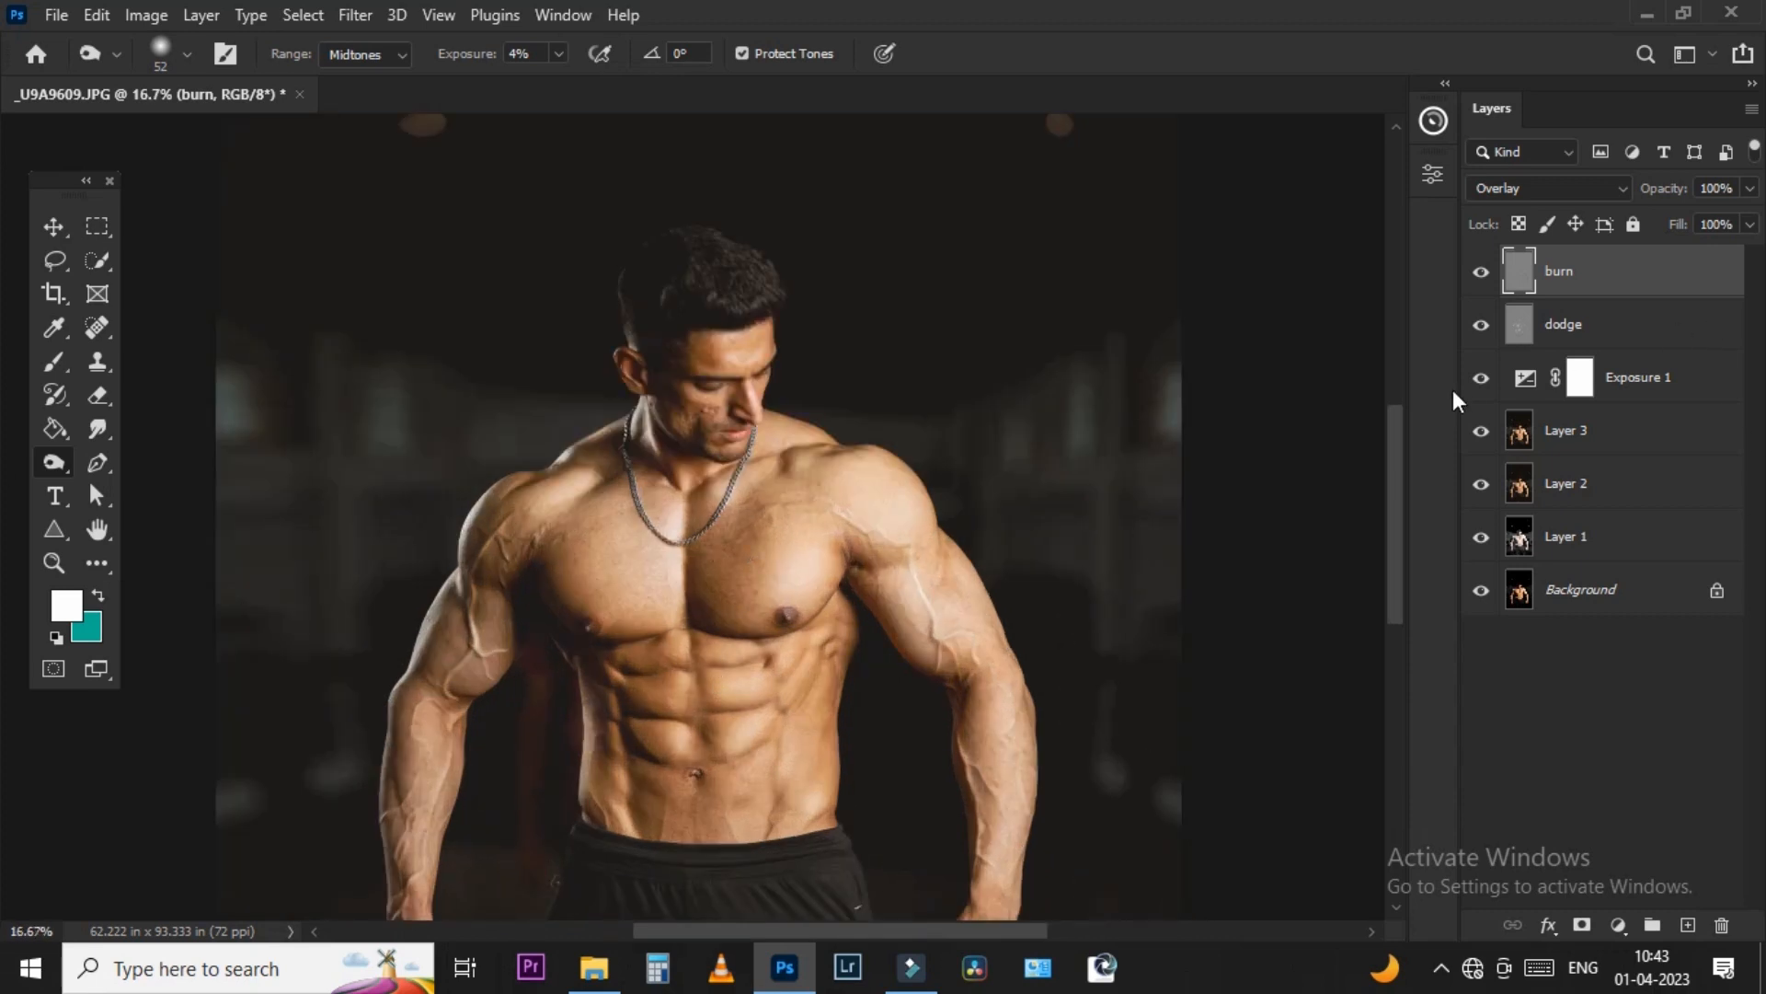
pyautogui.hotkey('ctrl', '+')
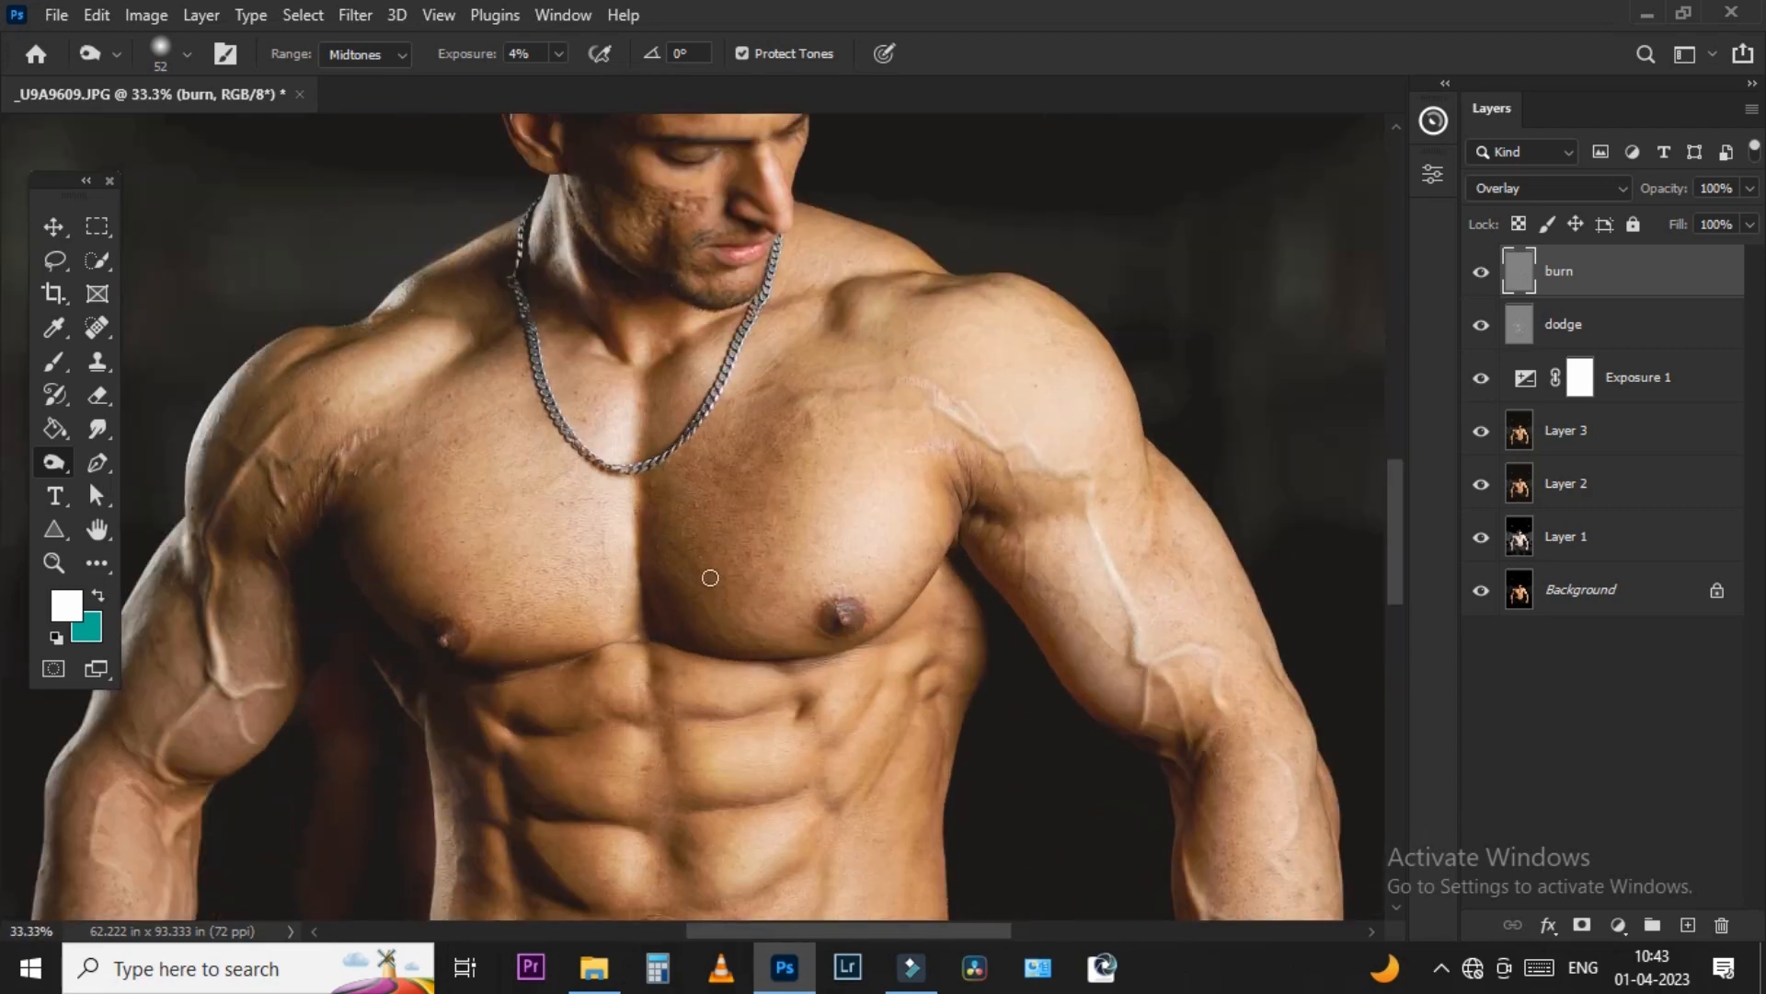
pyautogui.hotkey('ctrl', '-')
pyautogui.hotkey('ctrl', '-')
pyautogui.hotkey('ctrl', '-')
# - Add a Color Lookup adjustment layer above the burn layer using the Augusta h 16.cube 3D LUT
pyautogui.click(1618, 924)
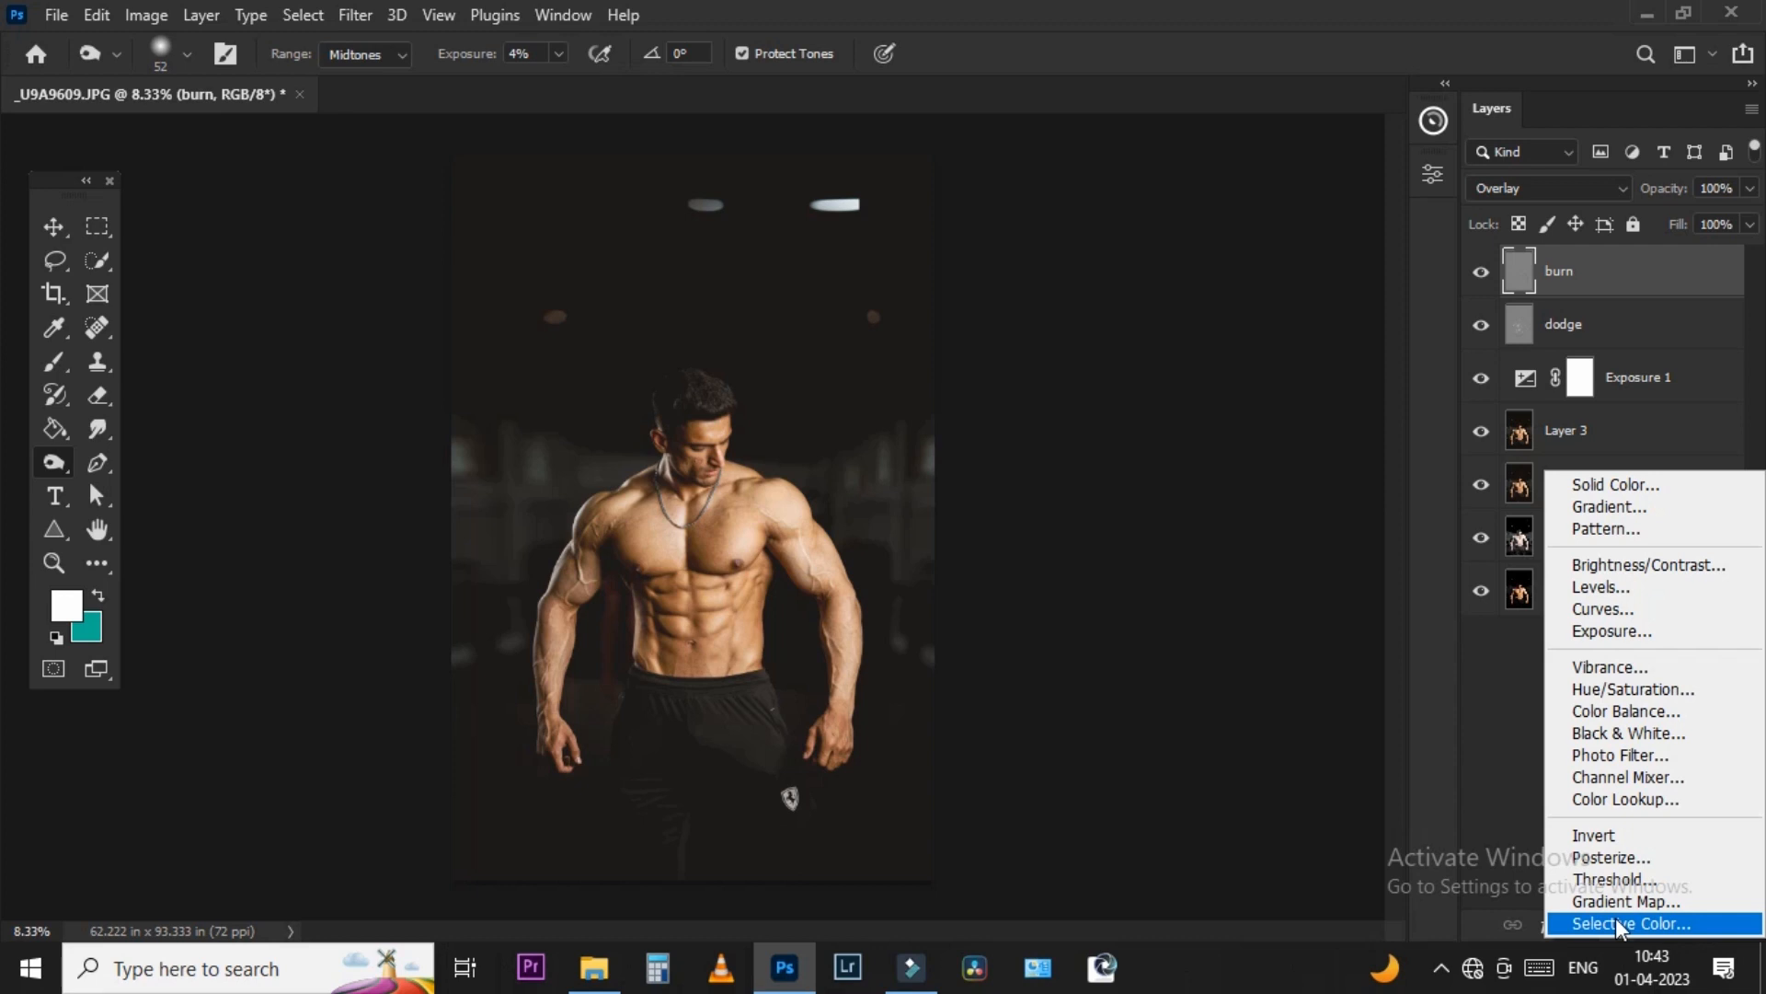
pyautogui.click(1616, 811)
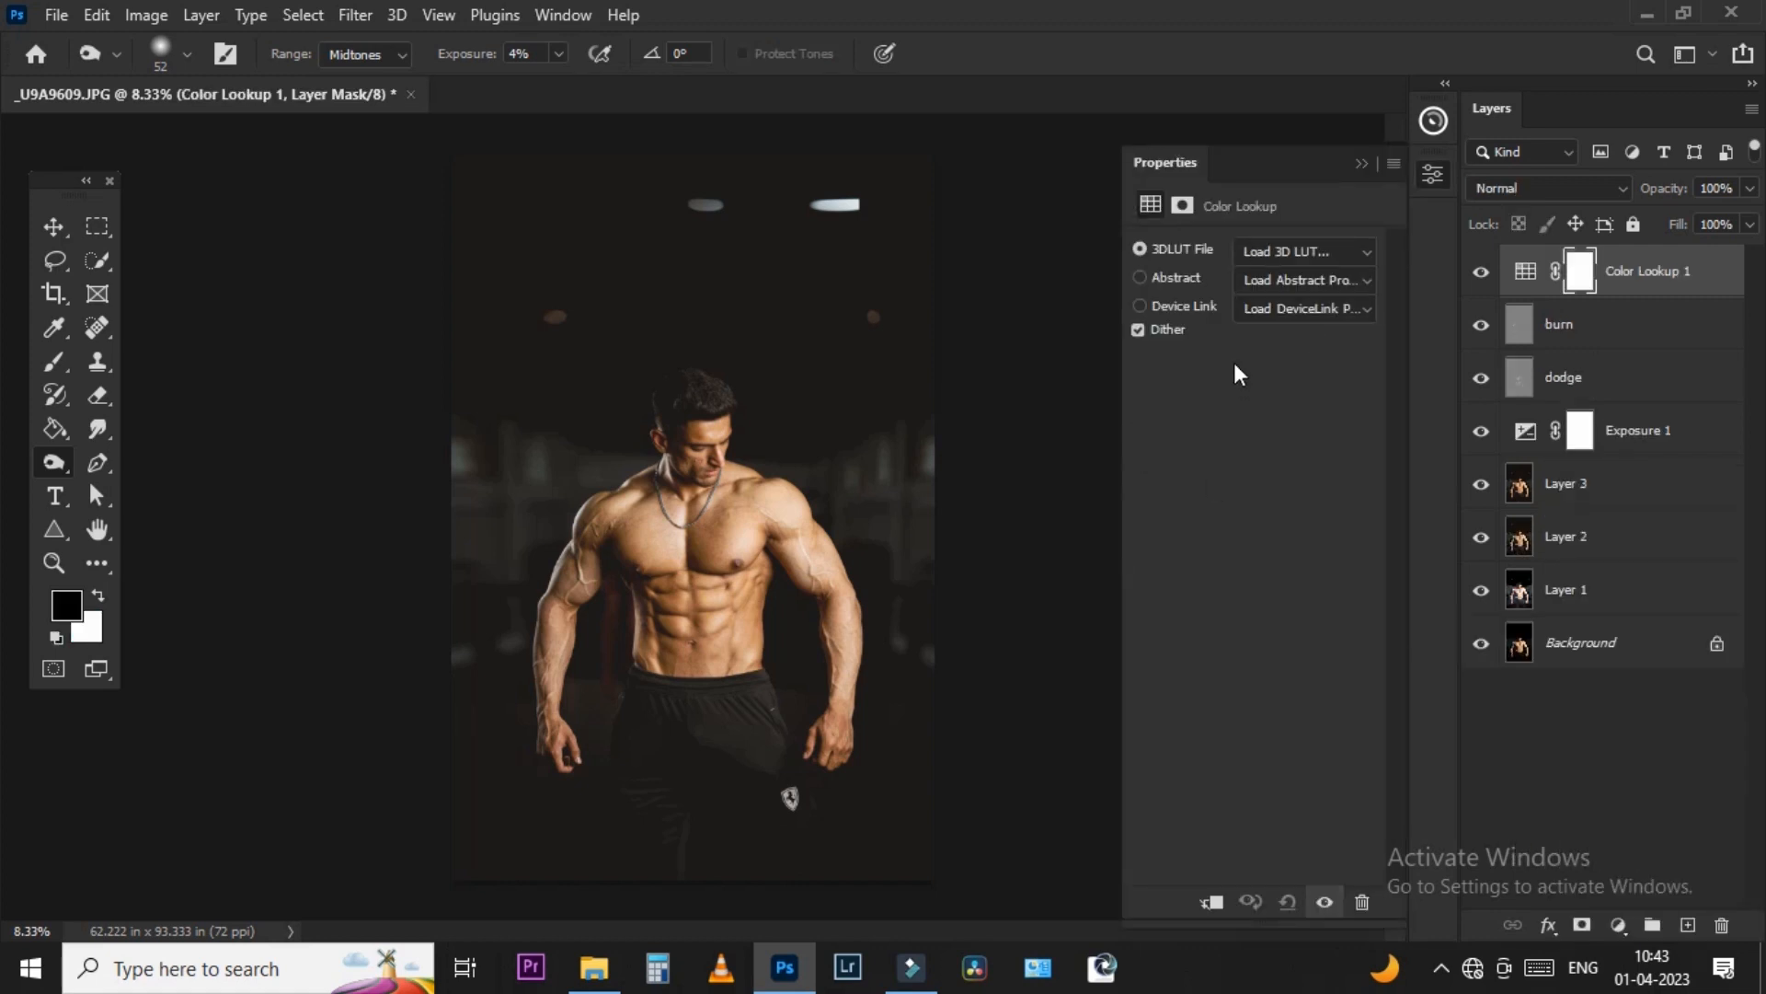
pyautogui.click(1278, 257)
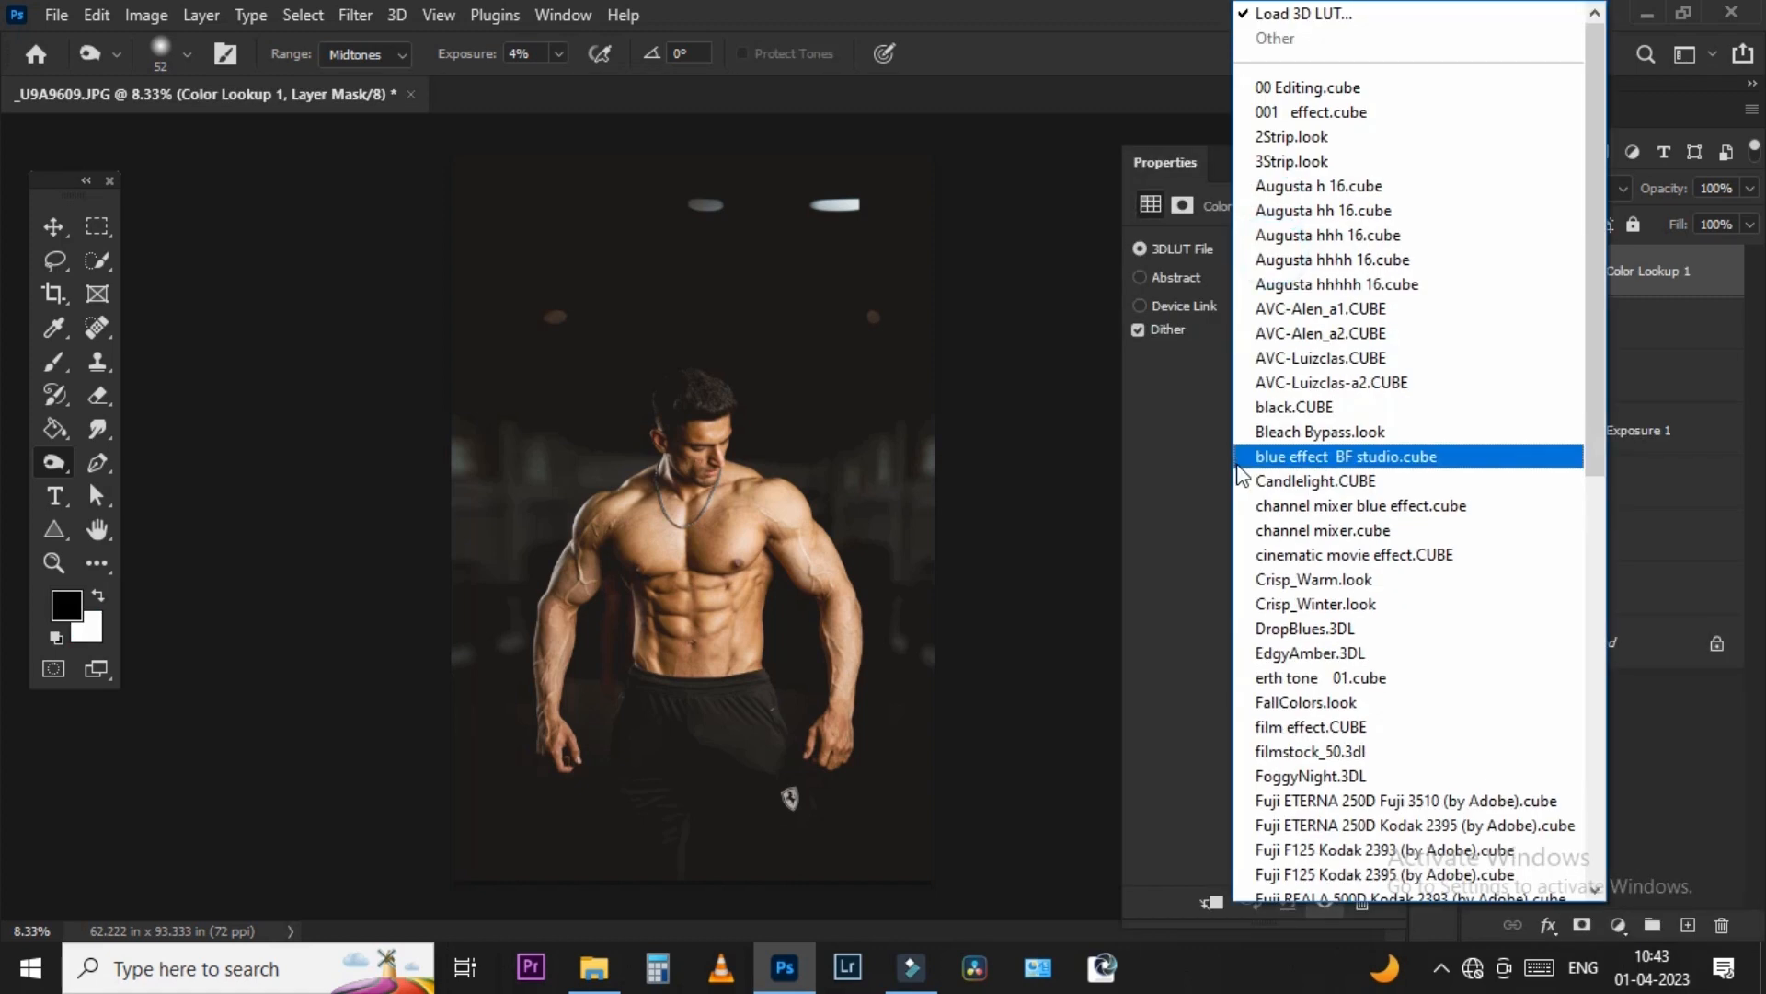
pyautogui.click(1308, 187)
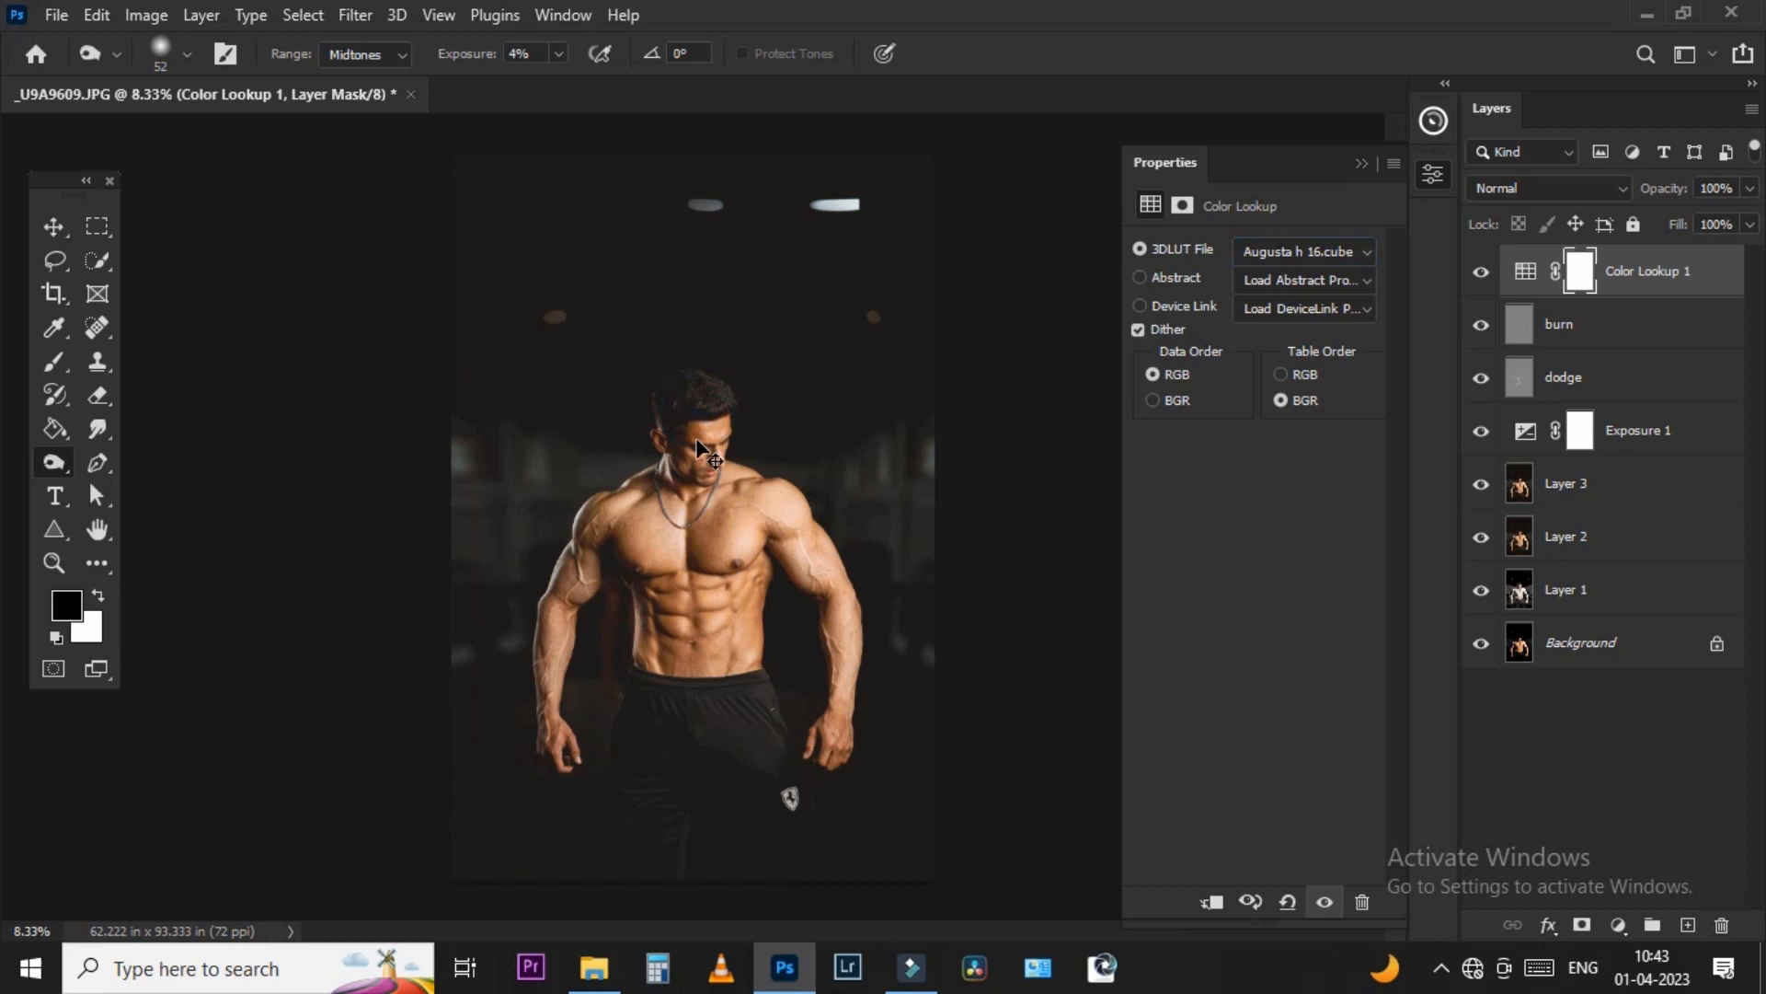
# - Set the Color Lookup layer's opacity to 29% and compare the portrait with and without it
pyautogui.scroll(2, 703, 495)
pyautogui.click(1743, 186)
pyautogui.moveTo(1670, 216); pyautogui.dragTo(1664, 219)
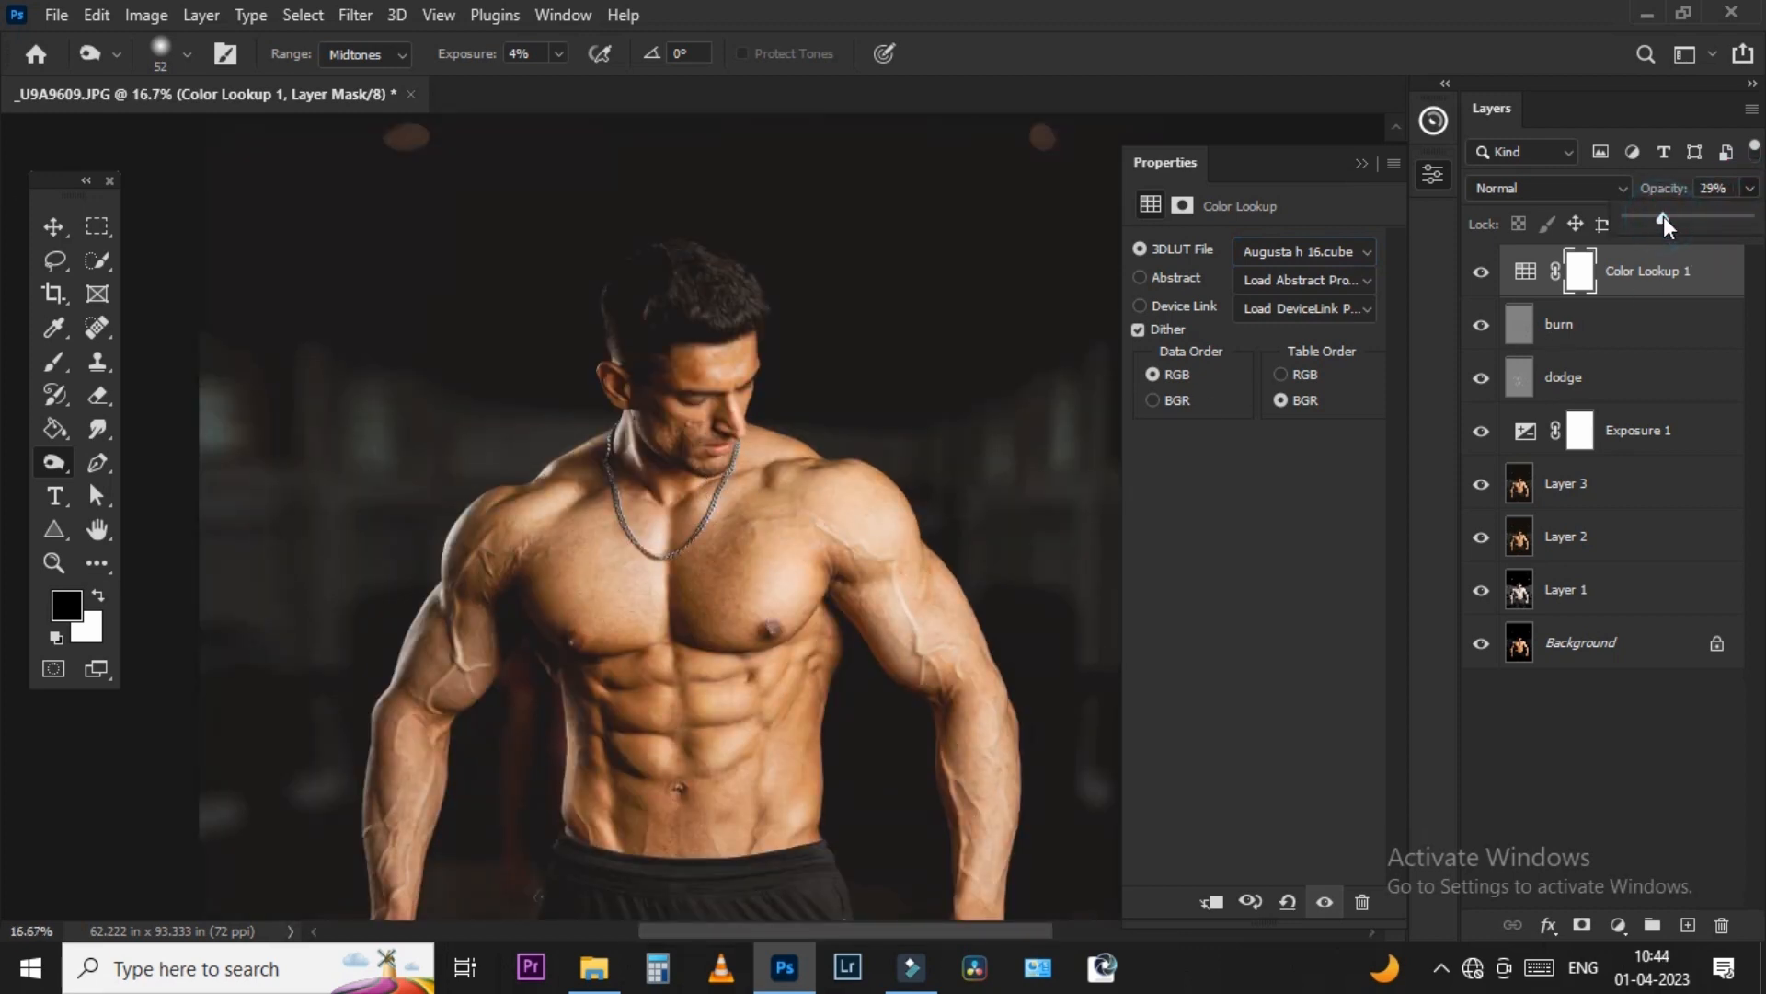
pyautogui.click(1483, 273)
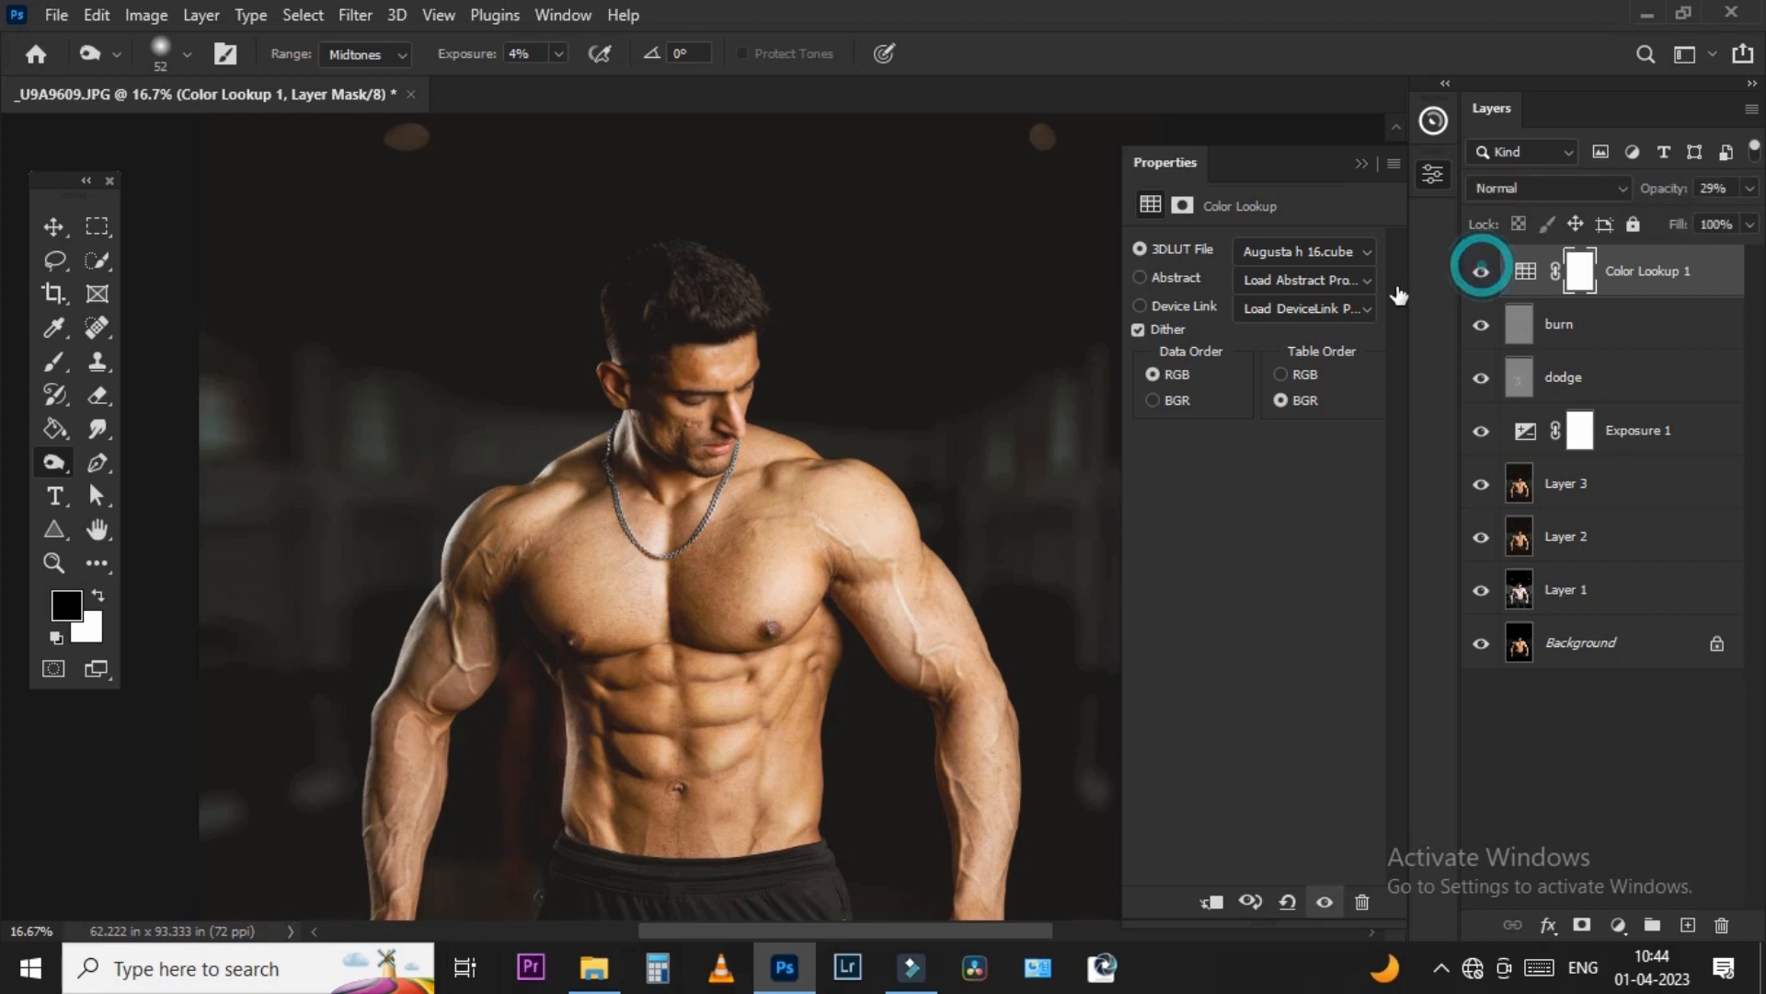
pyautogui.scroll(-2, 680, 449)
pyautogui.scroll(1, 681, 449)
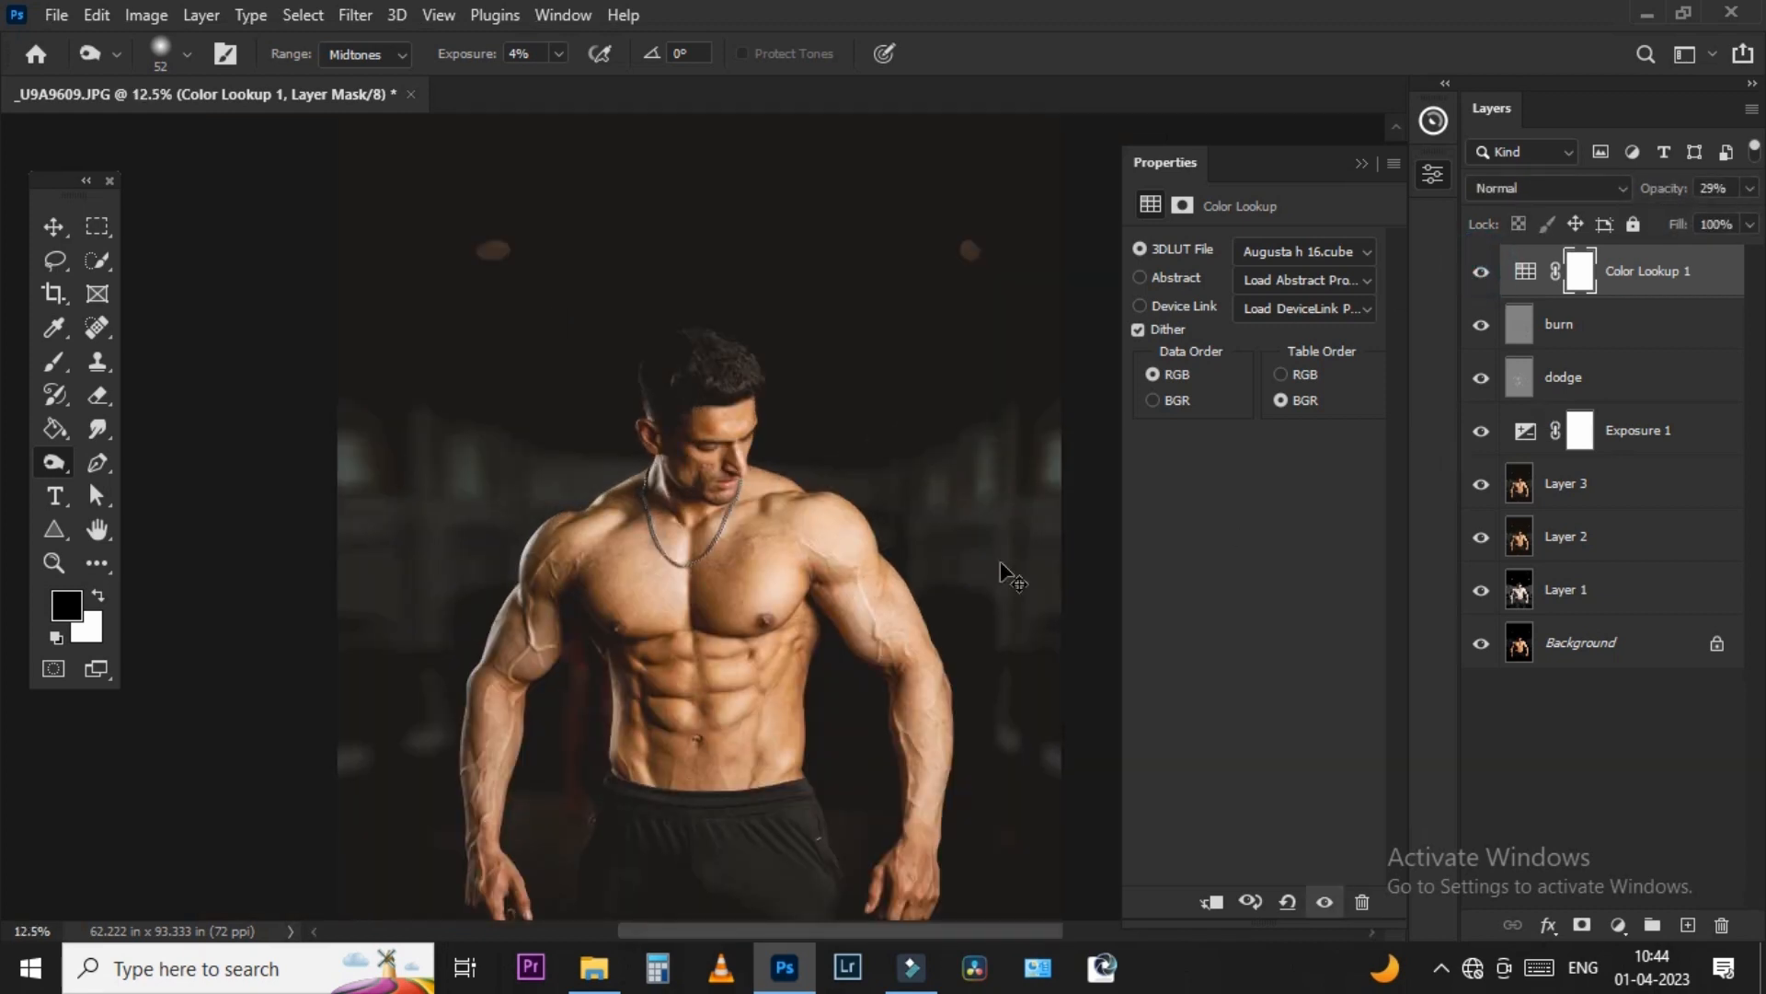
# - On the dodge layer, brighten the outer edge of the man's right upper arm using the Dodge tool with a 60 px brush
pyautogui.click(1520, 378)
pyautogui.scroll(4, 408, 597)
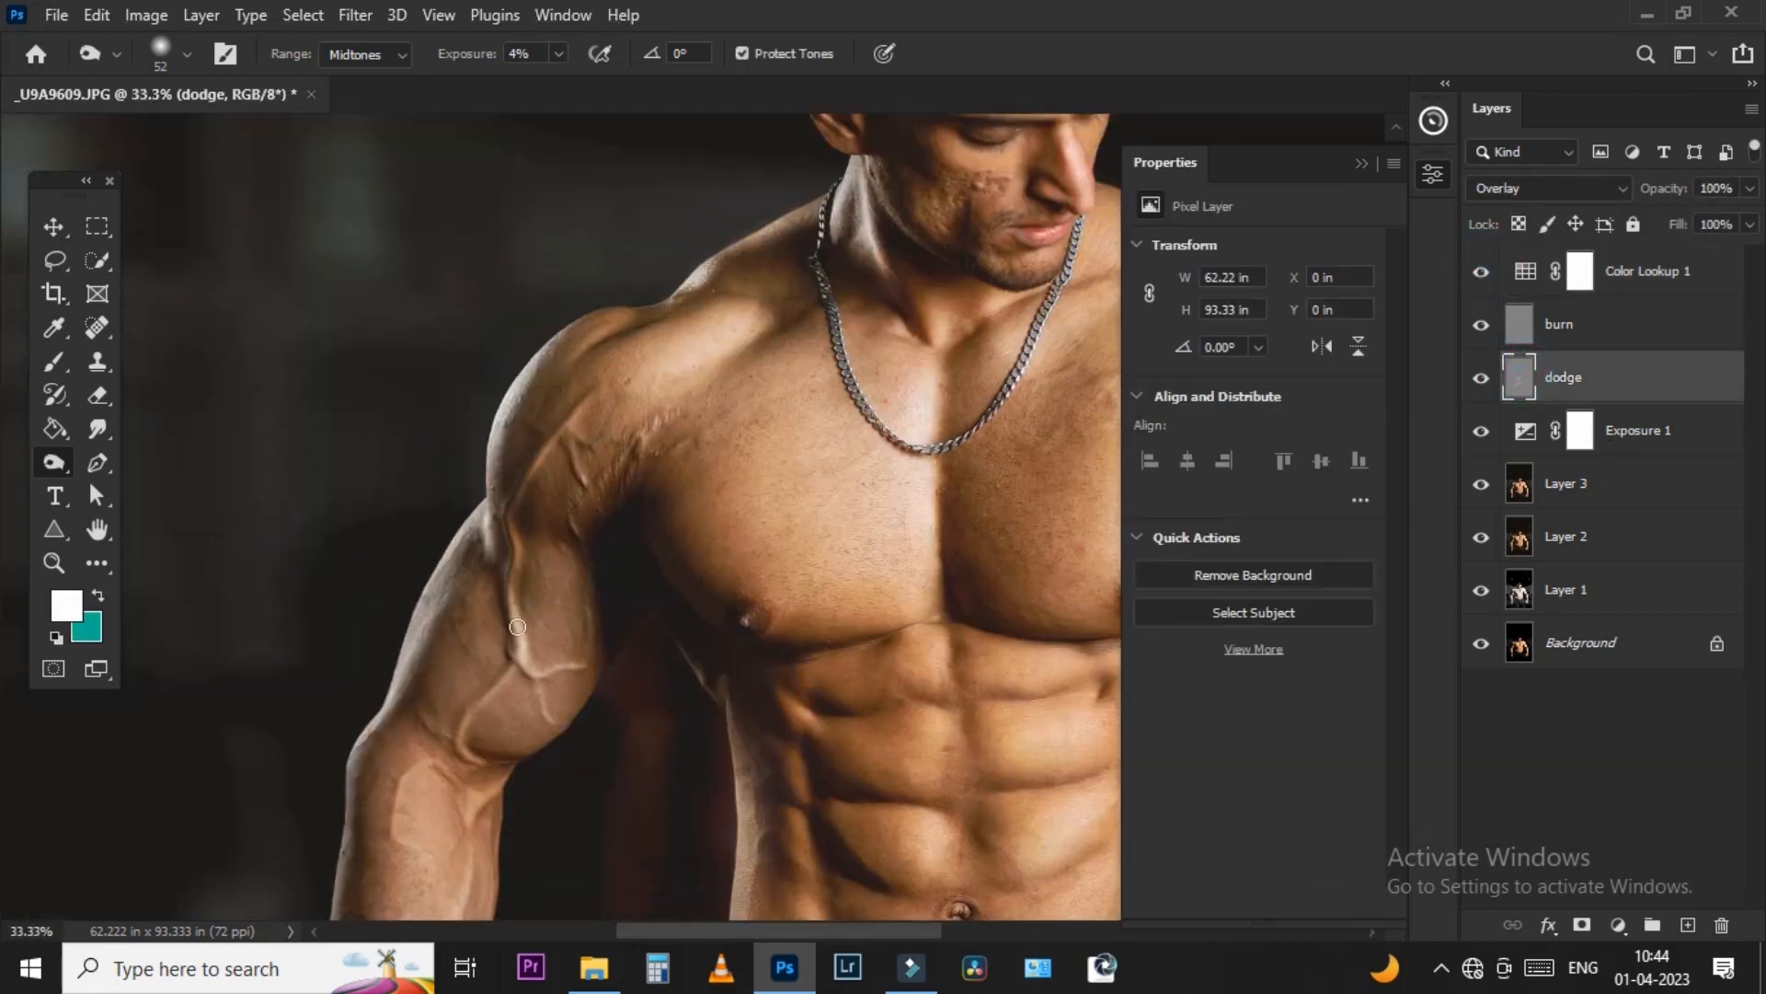
pyautogui.keyDown('alt'); pyautogui.click(59, 468); pyautogui.keyUp('alt')
pyautogui.keyDown('alt'); pyautogui.click(59, 467); pyautogui.keyUp('alt')
pyautogui.scroll(1, 563, 477)
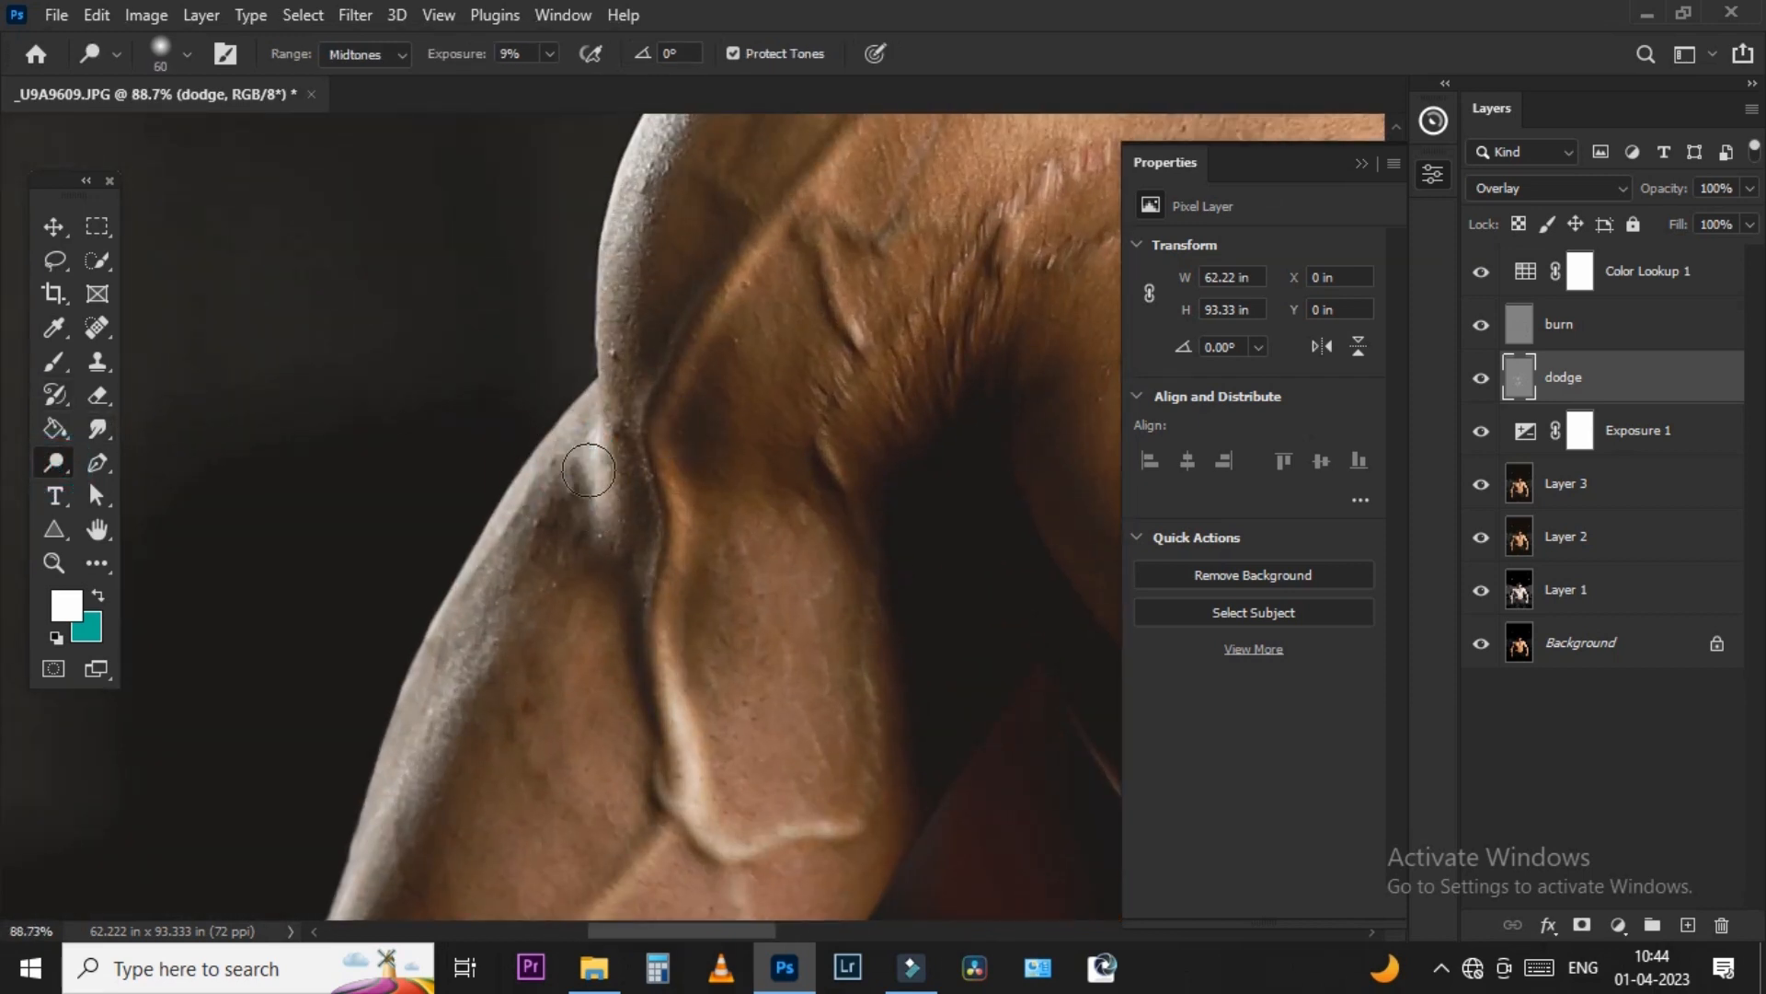
pyautogui.moveTo(426, 777); pyautogui.dragTo(756, 419)
pyautogui.moveTo(783, 278); pyautogui.dragTo(682, 512)
pyautogui.moveTo(745, 339); pyautogui.dragTo(674, 527)
pyautogui.moveTo(687, 514)
pyautogui.mouseDown()
pyautogui.moveTo(643, 662)
pyautogui.moveTo(792, 367)
pyautogui.mouseUp()
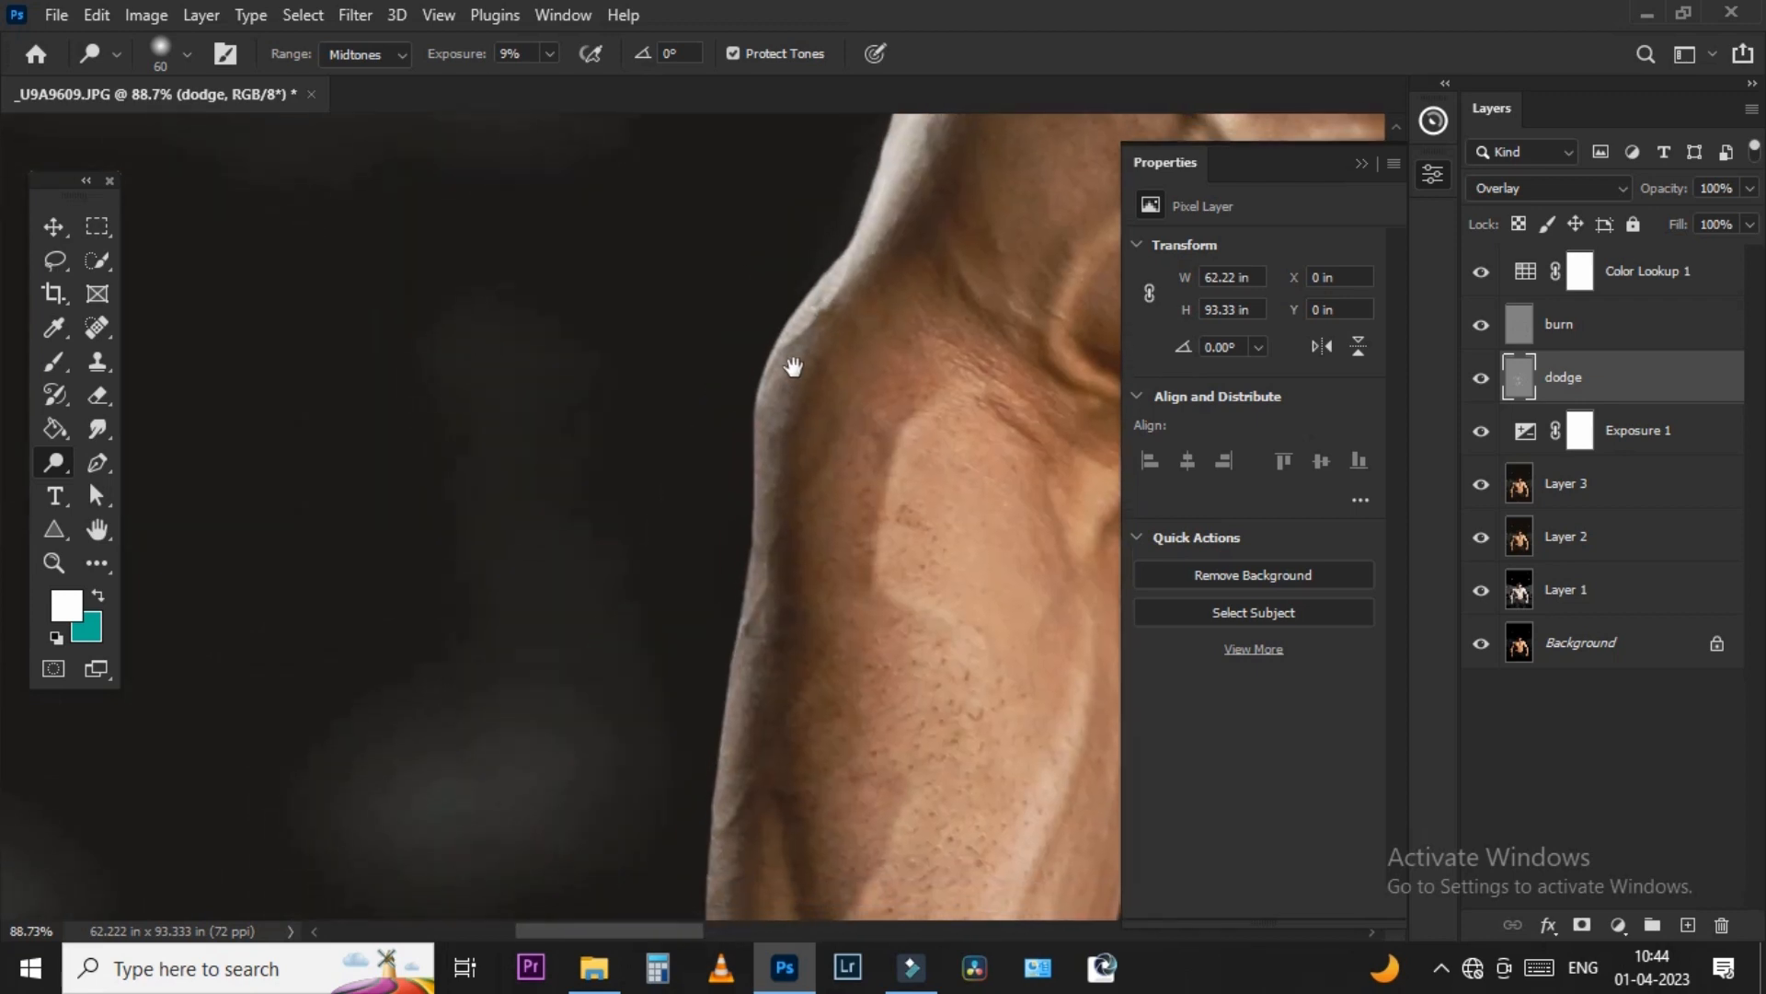
# - Dodge the outer edge of the man's right forearm toward the wrist with the 60 px brush
pyautogui.moveTo(779, 740); pyautogui.dragTo(837, 319)
pyautogui.moveTo(796, 509)
pyautogui.mouseDown()
pyautogui.moveTo(830, 598)
pyautogui.moveTo(829, 775)
pyautogui.mouseUp()
pyautogui.moveTo(802, 635); pyautogui.dragTo(801, 531)
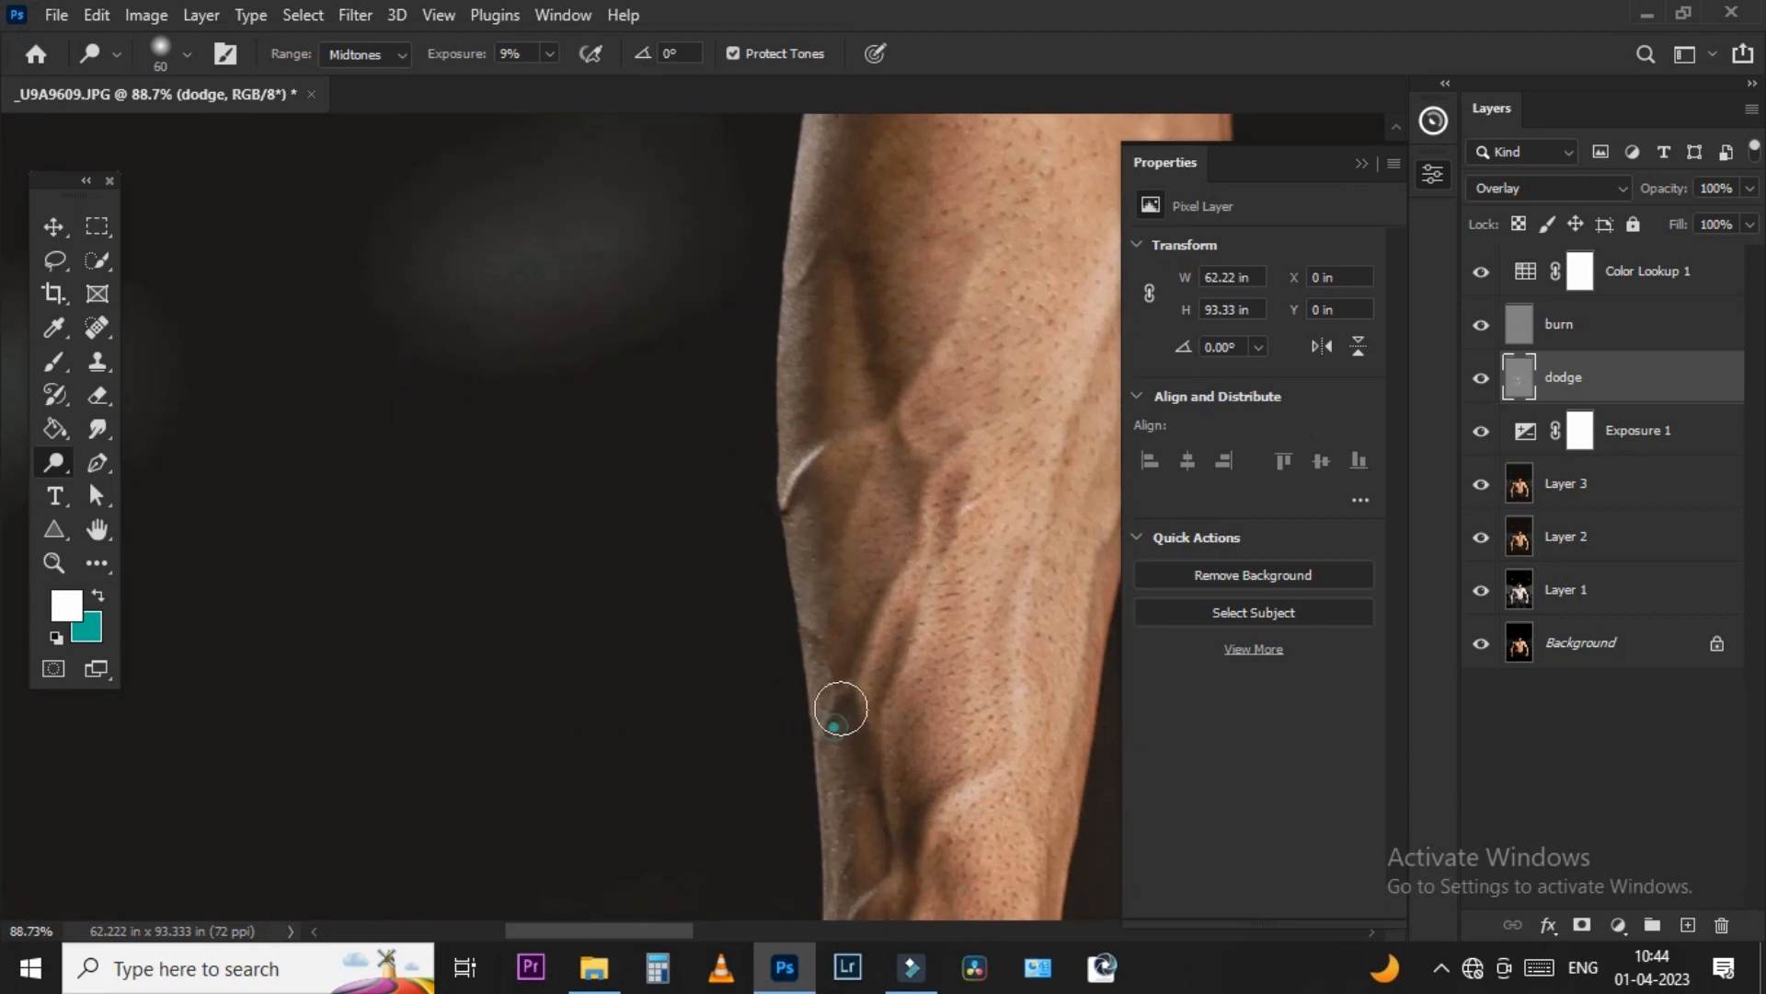
pyautogui.scroll(-7, 841, 709)
# - Dodge the rim light along the man's right trapezius and the side of his neck with the 60 px brush
pyautogui.scroll(7, 612, 500)
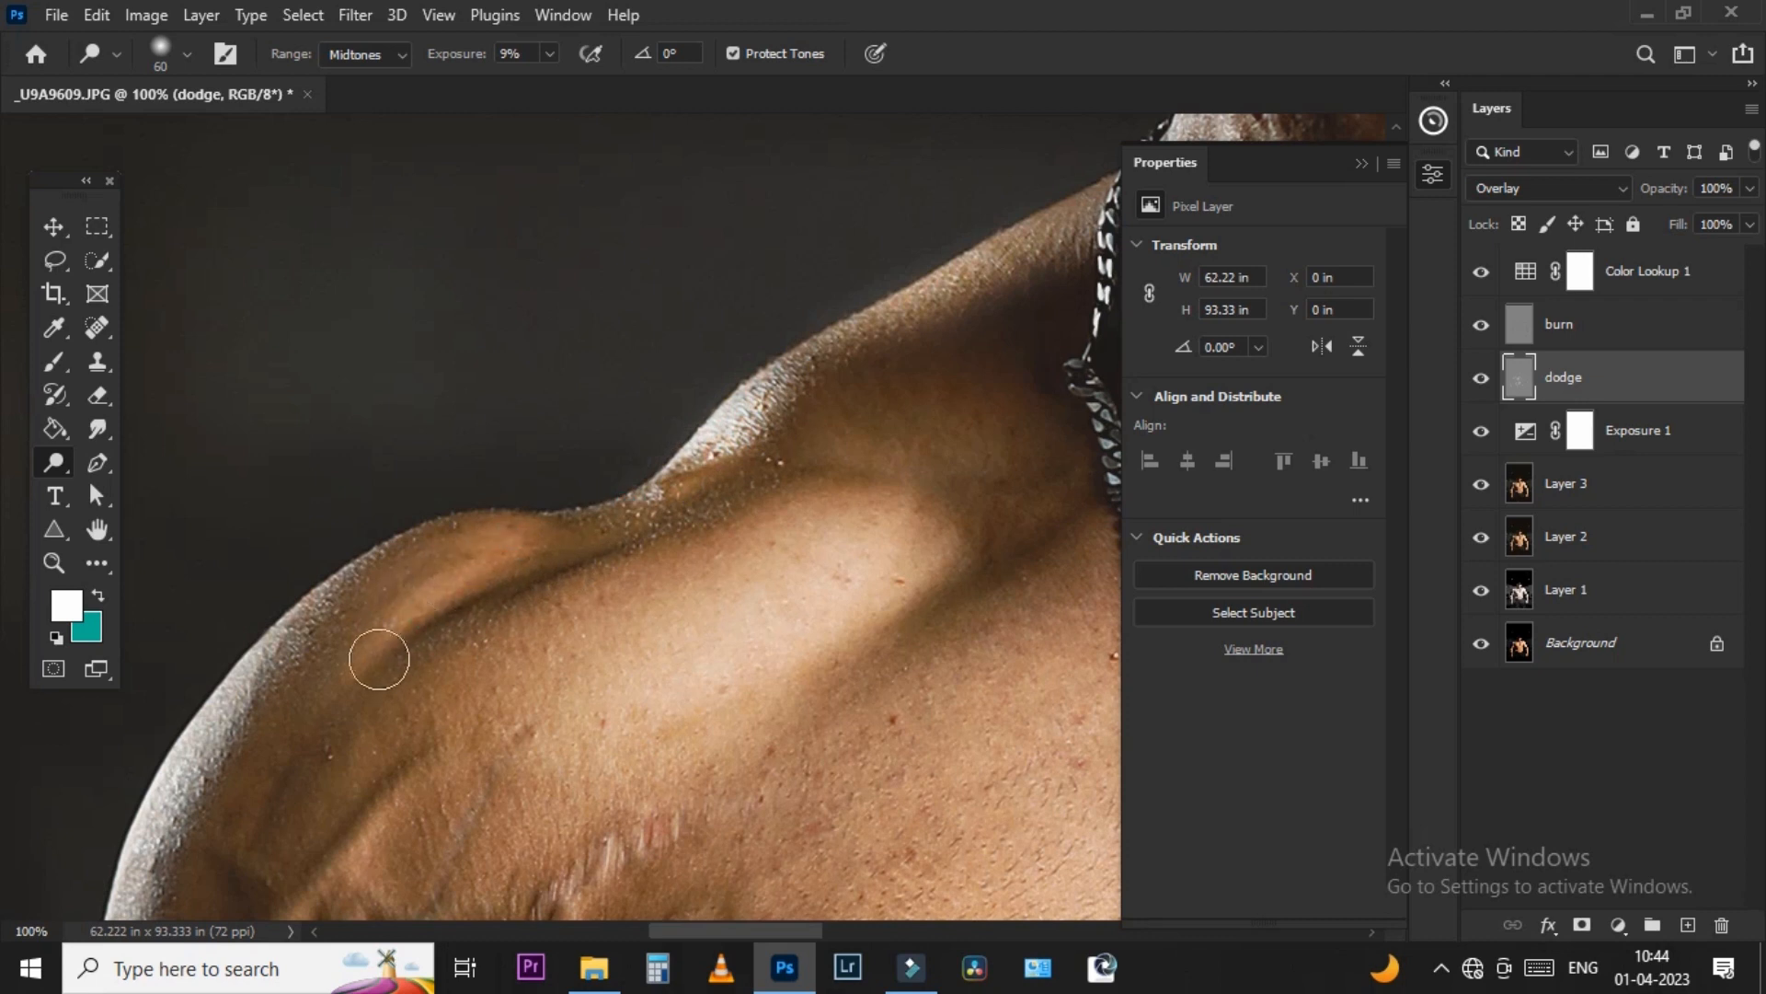
pyautogui.moveTo(930, 393); pyautogui.dragTo(645, 706)
pyautogui.moveTo(706, 587); pyautogui.dragTo(793, 556)
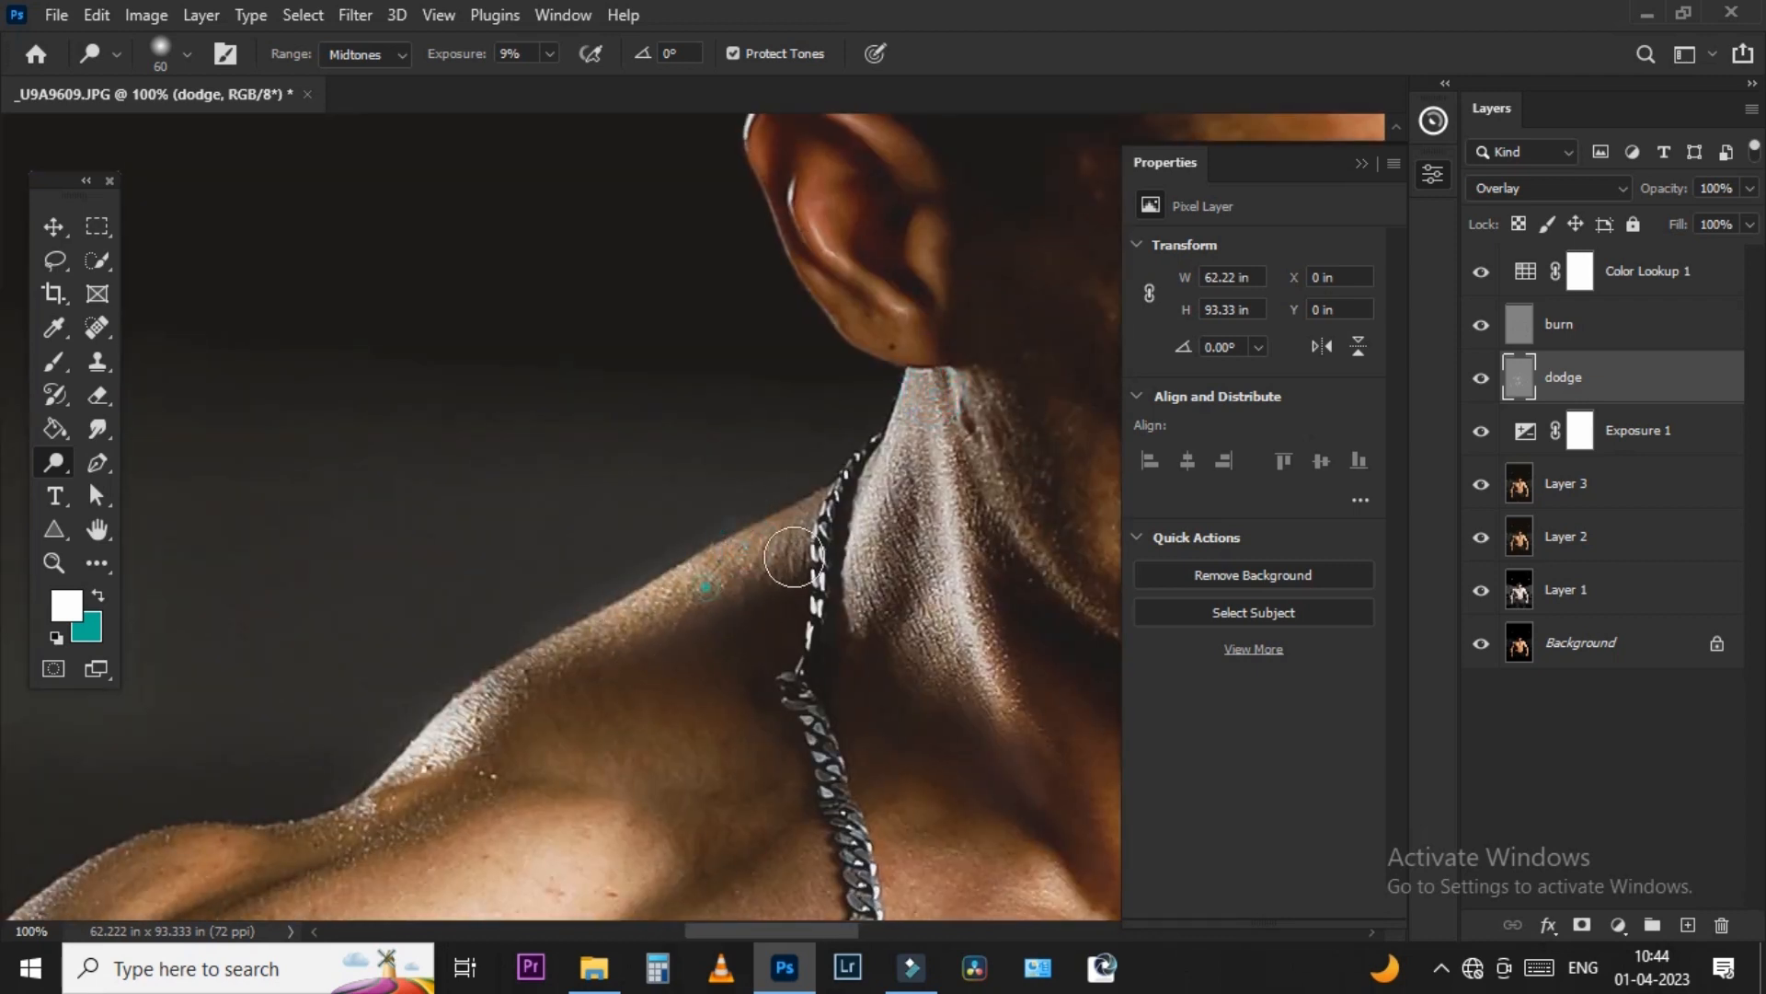
pyautogui.moveTo(874, 403); pyautogui.dragTo(898, 467)
pyautogui.scroll(-3, 912, 433)
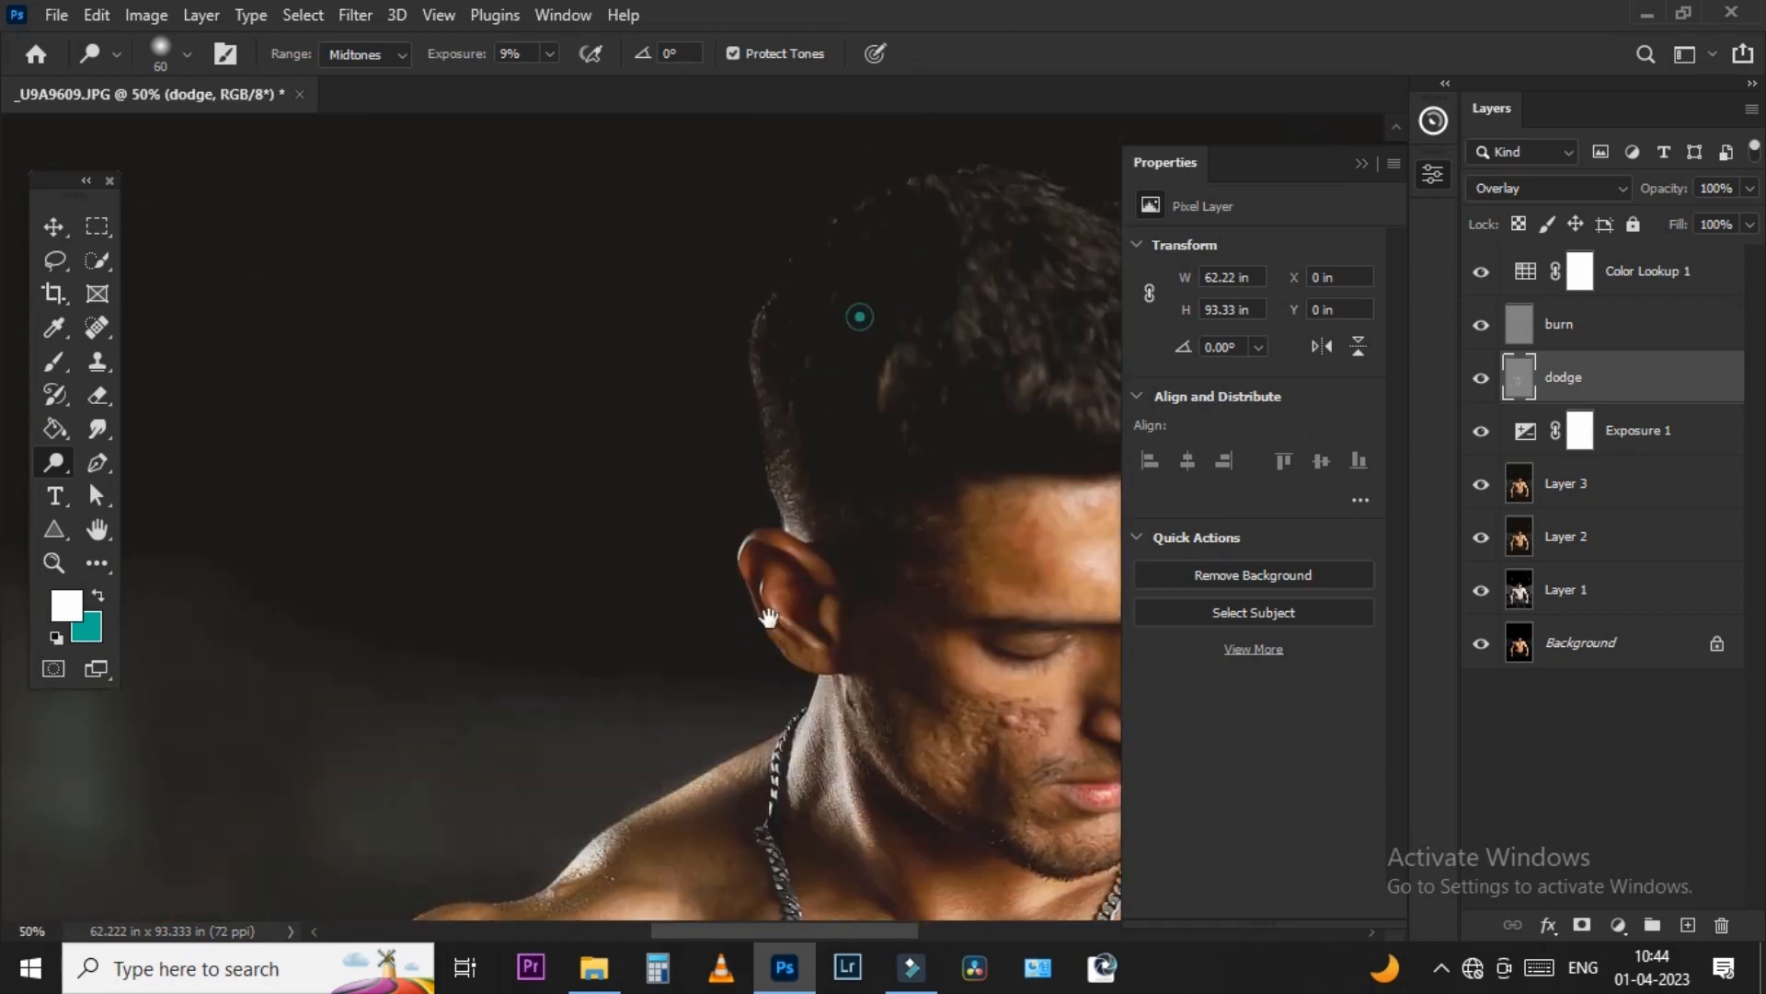
# - Dodge the ear's upper rim and the short hair above and behind it, enlarging the brush to 37 px
pyautogui.scroll(8, 741, 607)
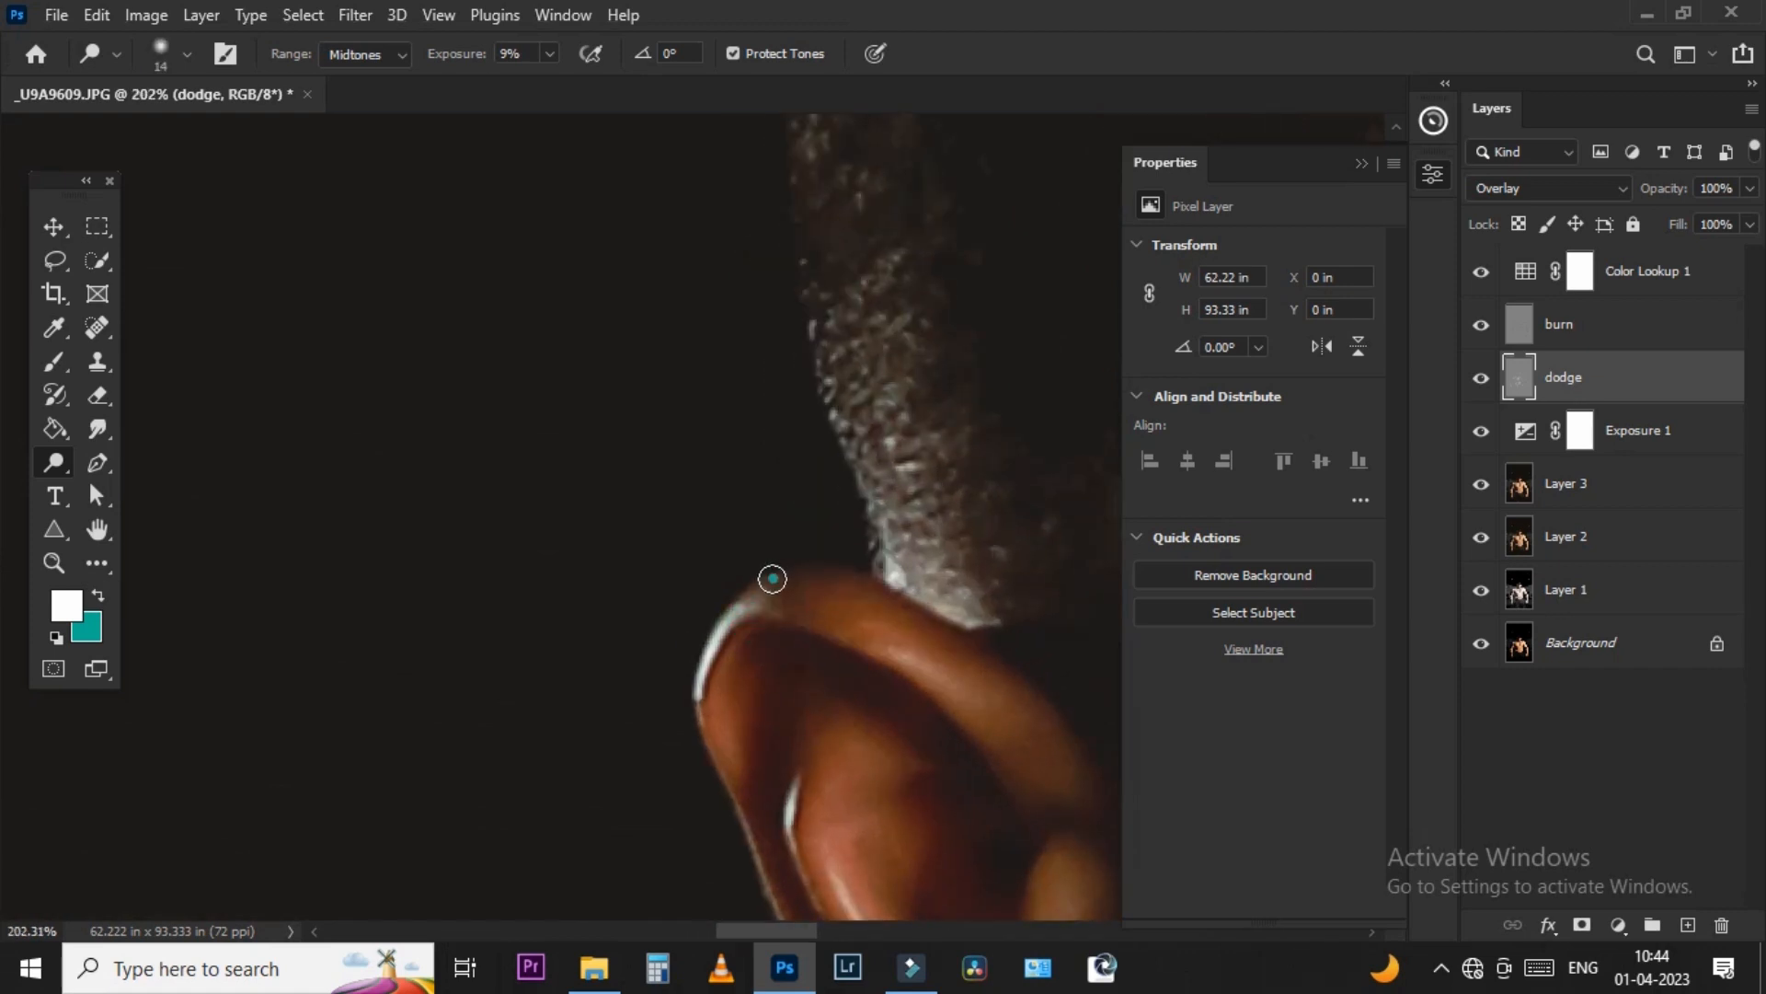
pyautogui.press(']')
pyautogui.press(']')
pyautogui.press(']')
pyautogui.press(']')
pyautogui.press(']')
pyautogui.click(857, 604)
pyautogui.moveTo(887, 623); pyautogui.dragTo(1009, 722)
pyautogui.moveTo(915, 540); pyautogui.dragTo(934, 650)
pyautogui.moveTo(836, 241); pyautogui.dragTo(890, 414)
pyautogui.moveTo(899, 331)
pyautogui.mouseDown()
pyautogui.moveTo(914, 445)
pyautogui.moveTo(978, 508)
pyautogui.mouseUp()
pyautogui.scroll(-5, 980, 567)
pyautogui.scroll(1, 722, 399)
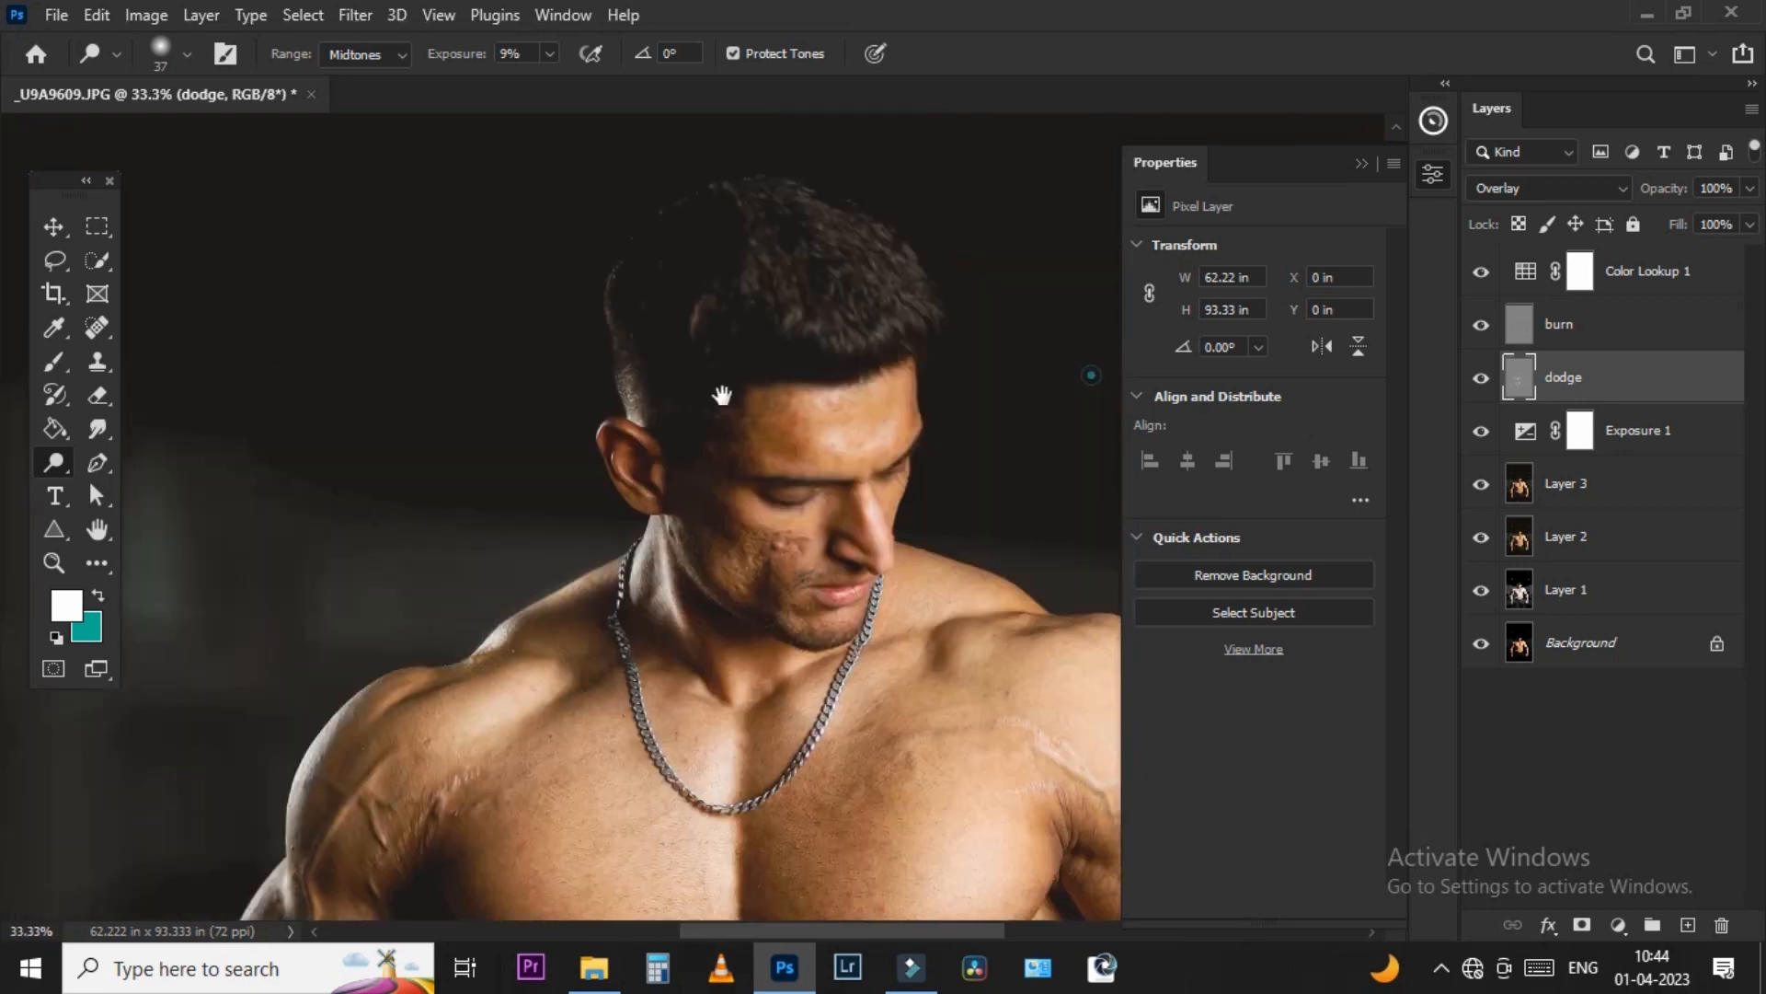
pyautogui.scroll(-1, 721, 390)
pyautogui.scroll(-1, 701, 583)
pyautogui.scroll(-1, 710, 624)
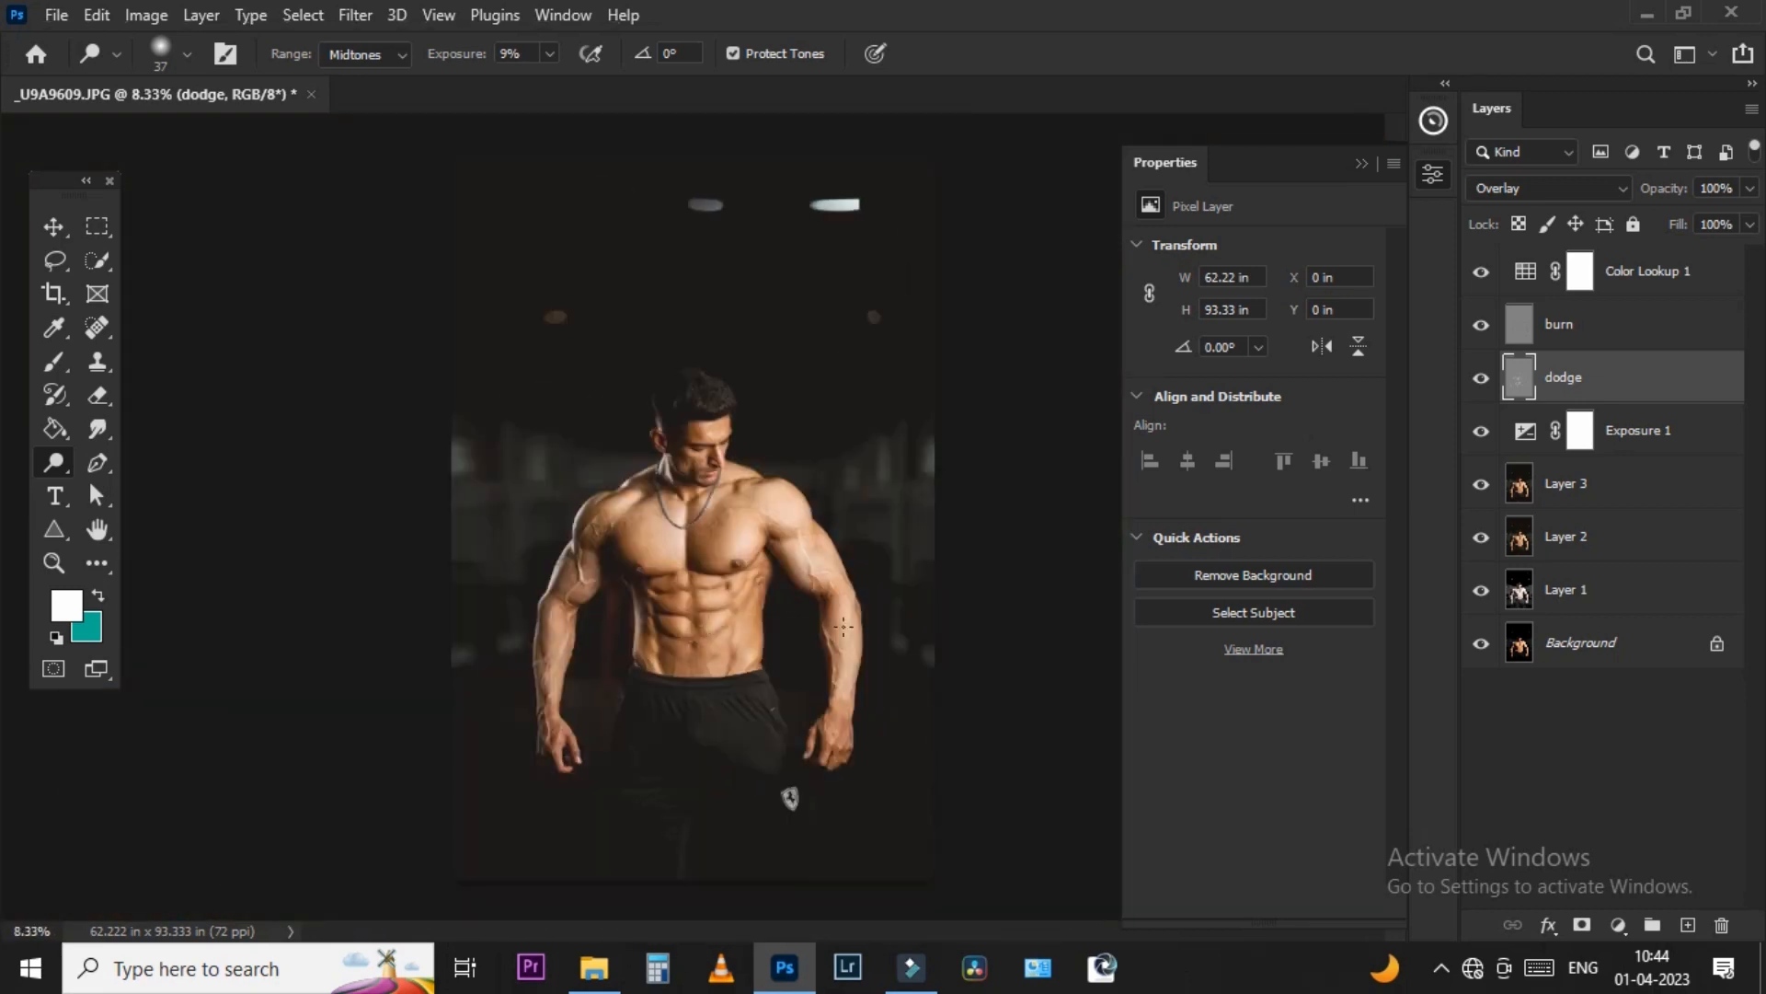
# - Dodge the man's left biceps down toward the elbow with a 151 px brush
pyautogui.scroll(6, 843, 626)
pyautogui.moveTo(571, 336)
pyautogui.mouseDown()
pyautogui.moveTo(726, 582)
pyautogui.moveTo(604, 398)
pyautogui.mouseUp()
pyautogui.keyDown('alt'); pyautogui.rightClick(604, 350); pyautogui.keyUp('alt')
pyautogui.moveTo(543, 279); pyautogui.dragTo(614, 378)
pyautogui.moveTo(715, 509); pyautogui.dragTo(902, 643)
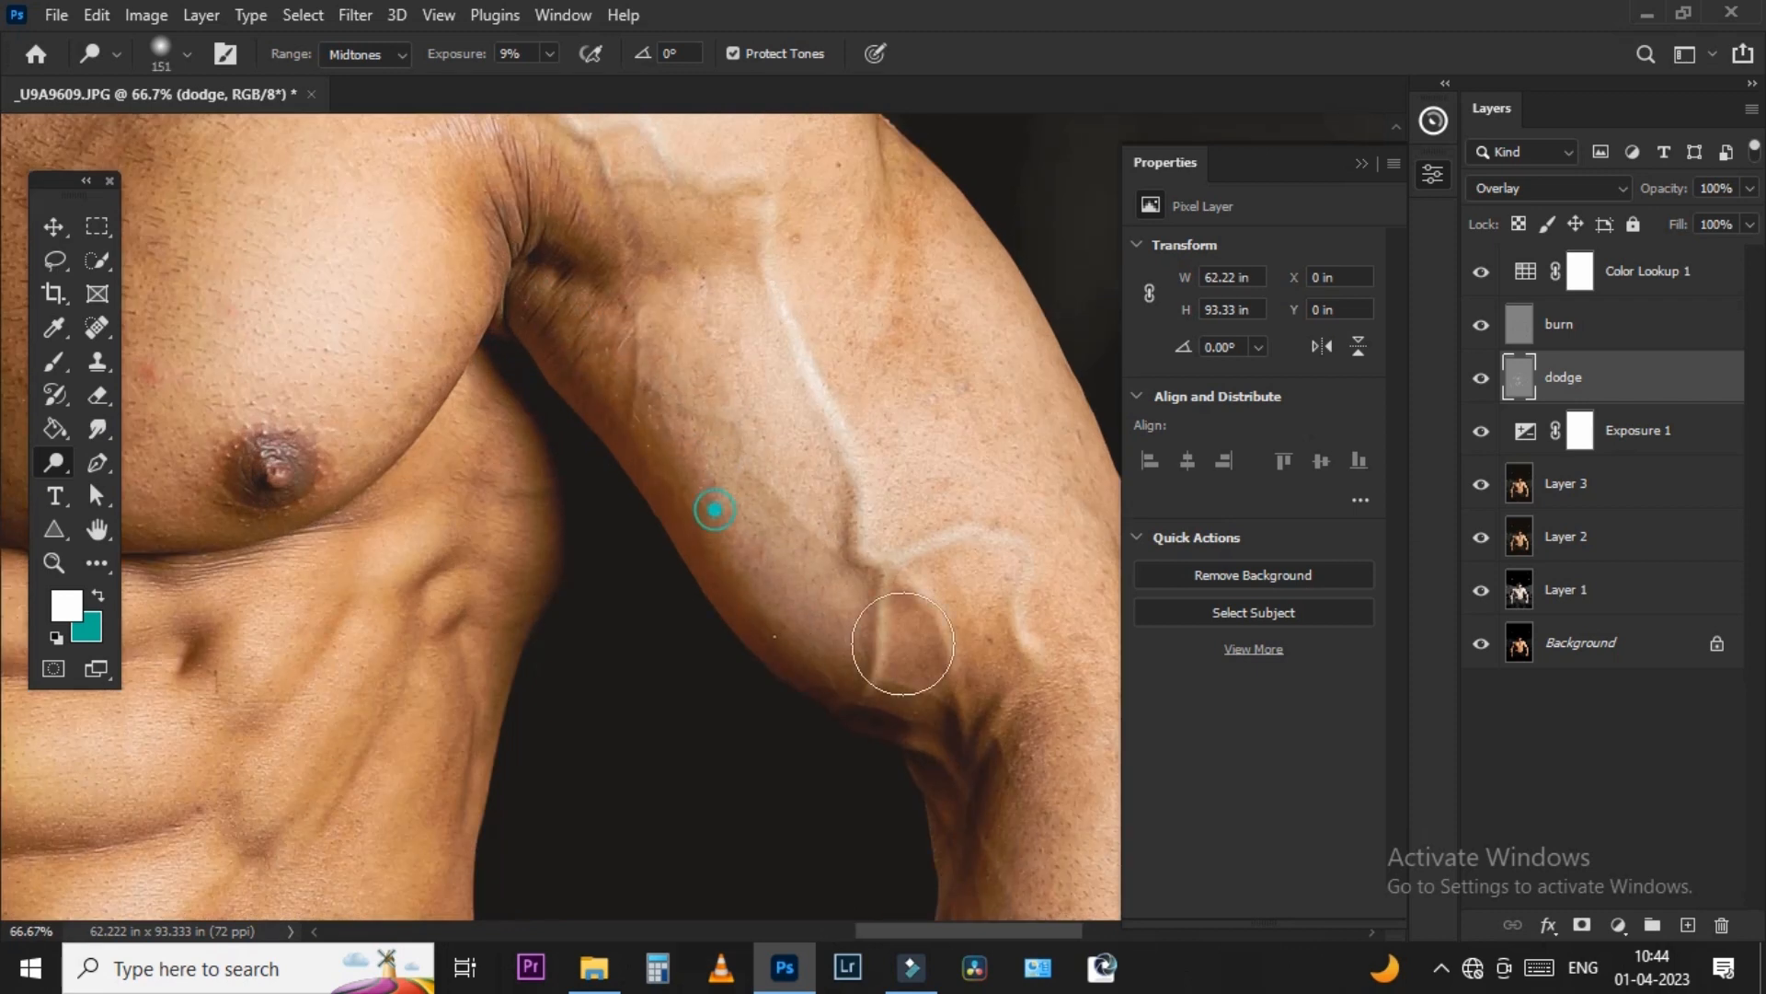
# - Dodge the lit edge down the man's right side of the torso to the waist with an 87 px brush
pyautogui.scroll(-6, 902, 643)
pyautogui.scroll(7, 540, 754)
pyautogui.keyDown('alt'); pyautogui.rightClick(565, 528); pyautogui.keyUp('alt')
pyautogui.moveTo(604, 426)
pyautogui.mouseDown()
pyautogui.moveTo(690, 759)
pyautogui.moveTo(691, 689)
pyautogui.mouseUp()
pyautogui.moveTo(747, 595); pyautogui.dragTo(1031, 920)
pyautogui.keyDown('alt'); pyautogui.rightClick(721, 610); pyautogui.keyUp('alt')
pyautogui.moveTo(926, 800); pyautogui.dragTo(805, 387)
pyautogui.moveTo(813, 627); pyautogui.dragTo(815, 812)
pyautogui.moveTo(833, 728); pyautogui.dragTo(819, 409)
pyautogui.moveTo(853, 295); pyautogui.dragTo(823, 644)
pyautogui.moveTo(820, 648); pyautogui.dragTo(816, 583)
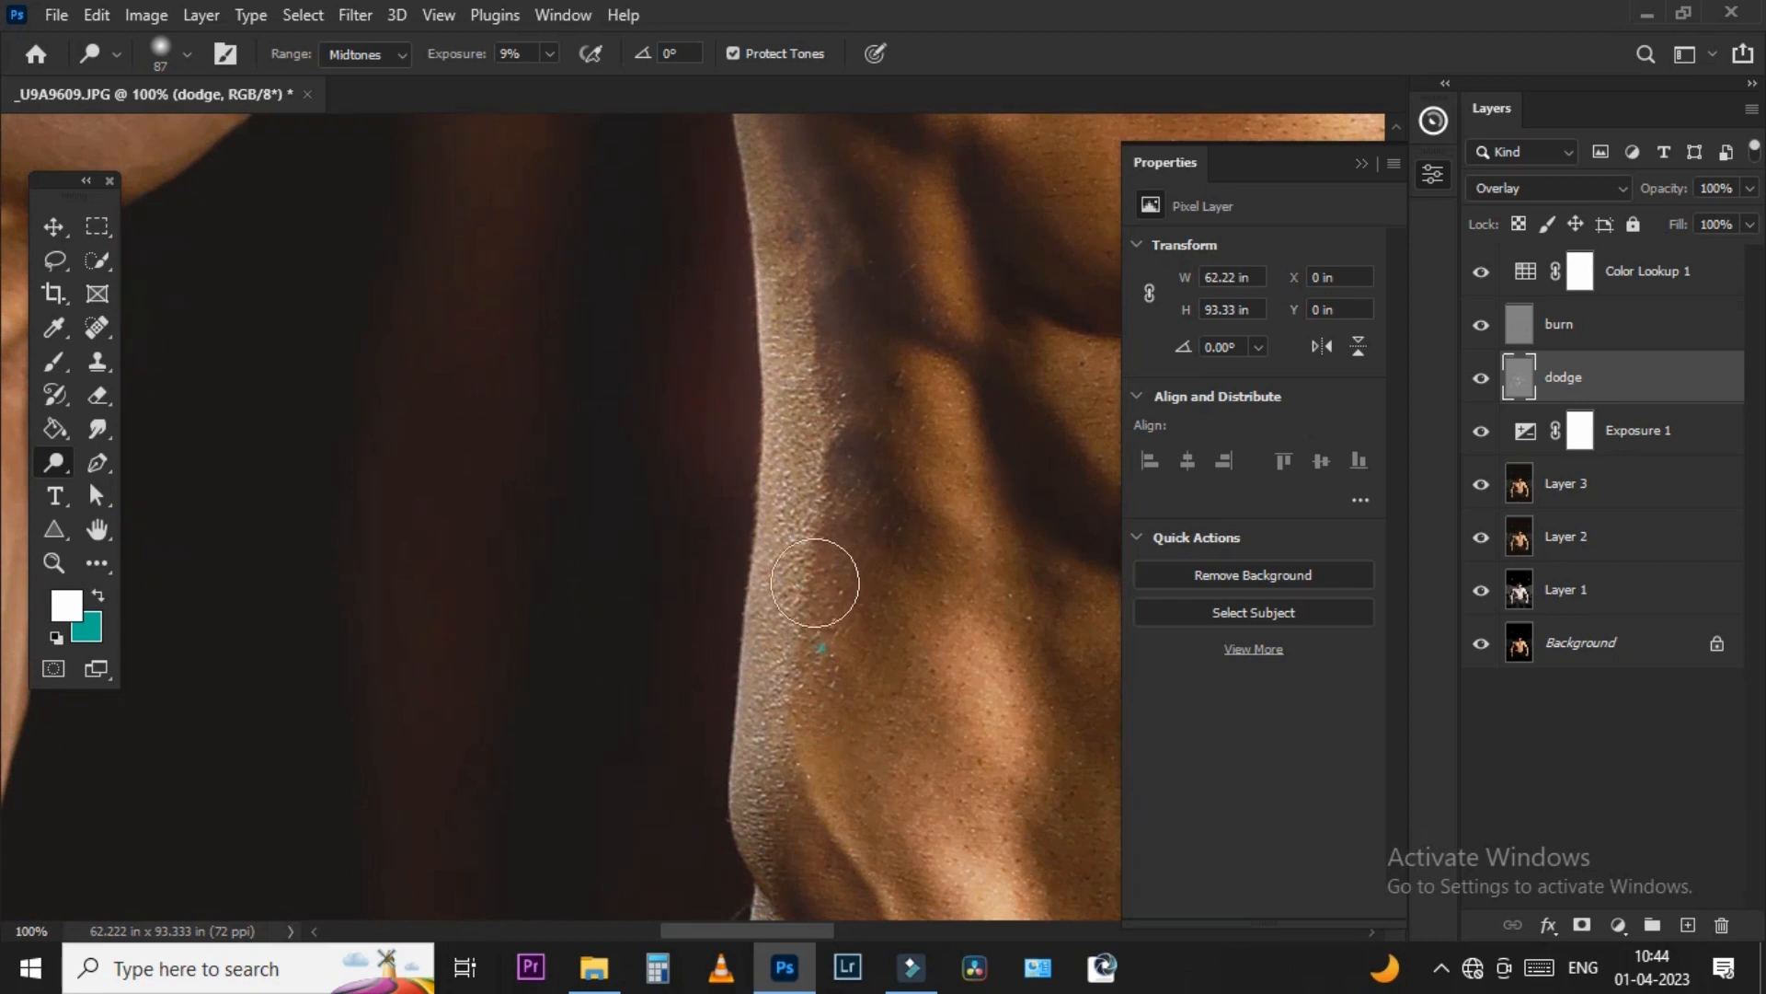
pyautogui.scroll(-6, 833, 381)
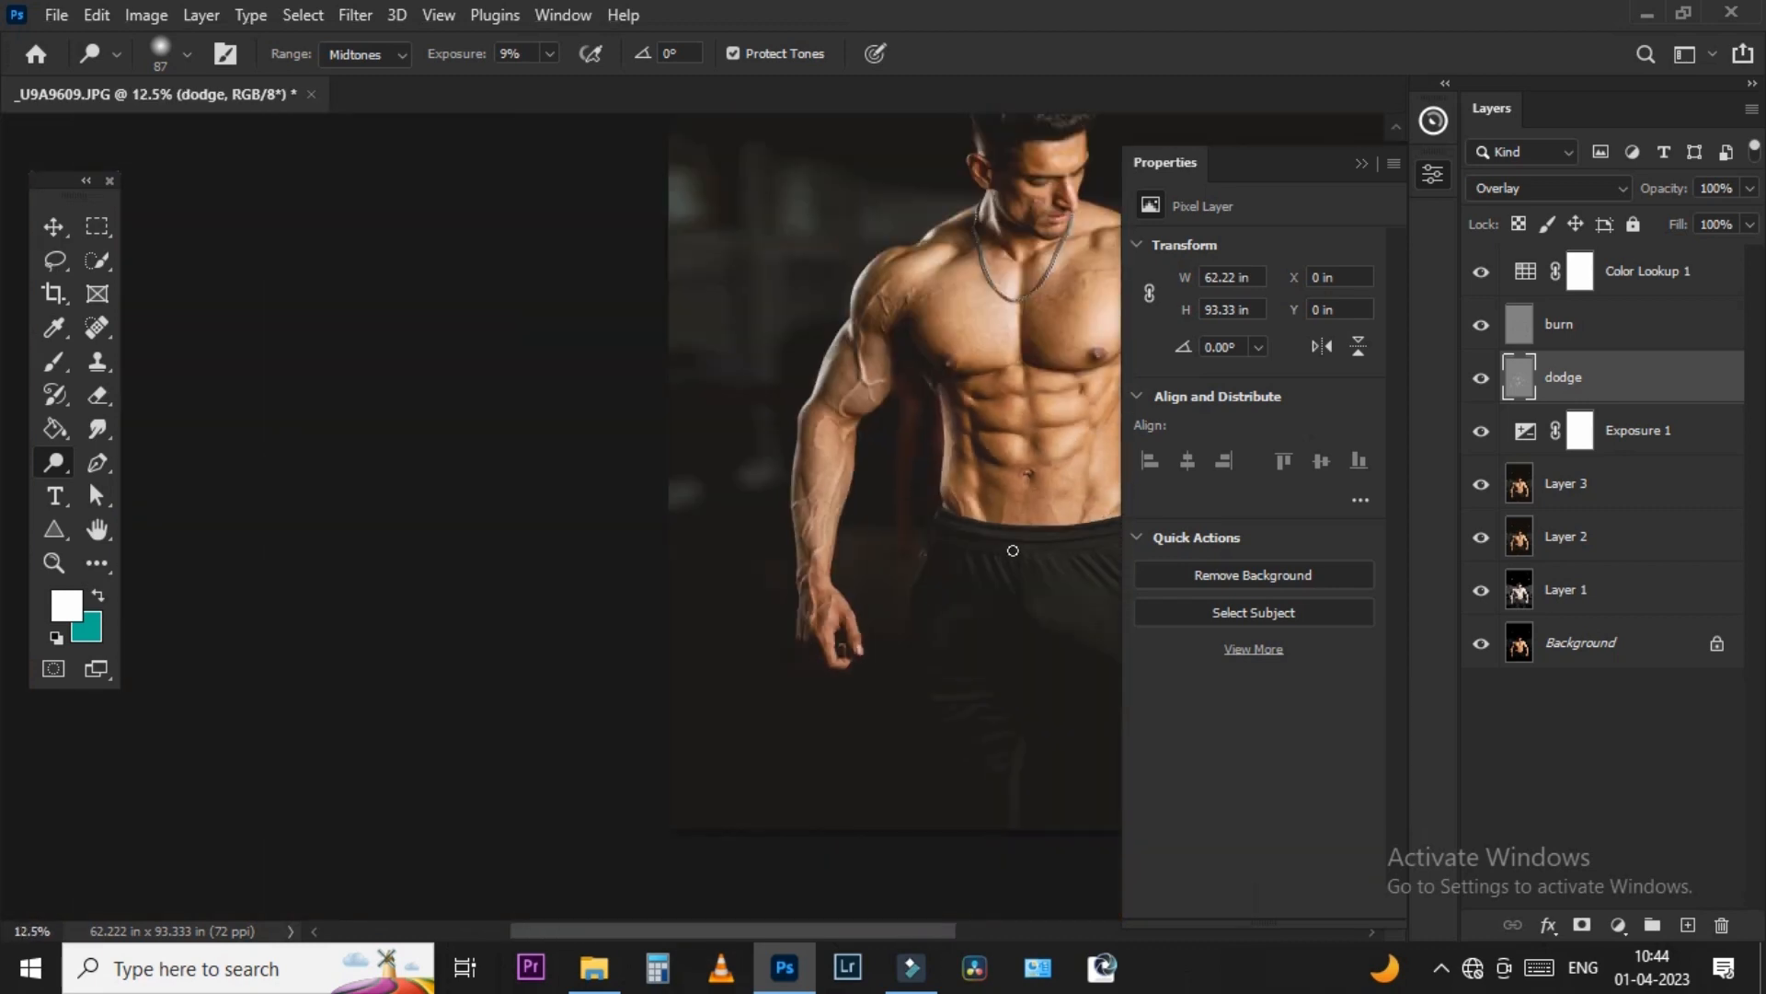
# - Compare the dodged portrait with the original Background layer, checking the arm and the whole figure
pyautogui.scroll(3, 1012, 543)
pyautogui.scroll(-1, 1131, 464)
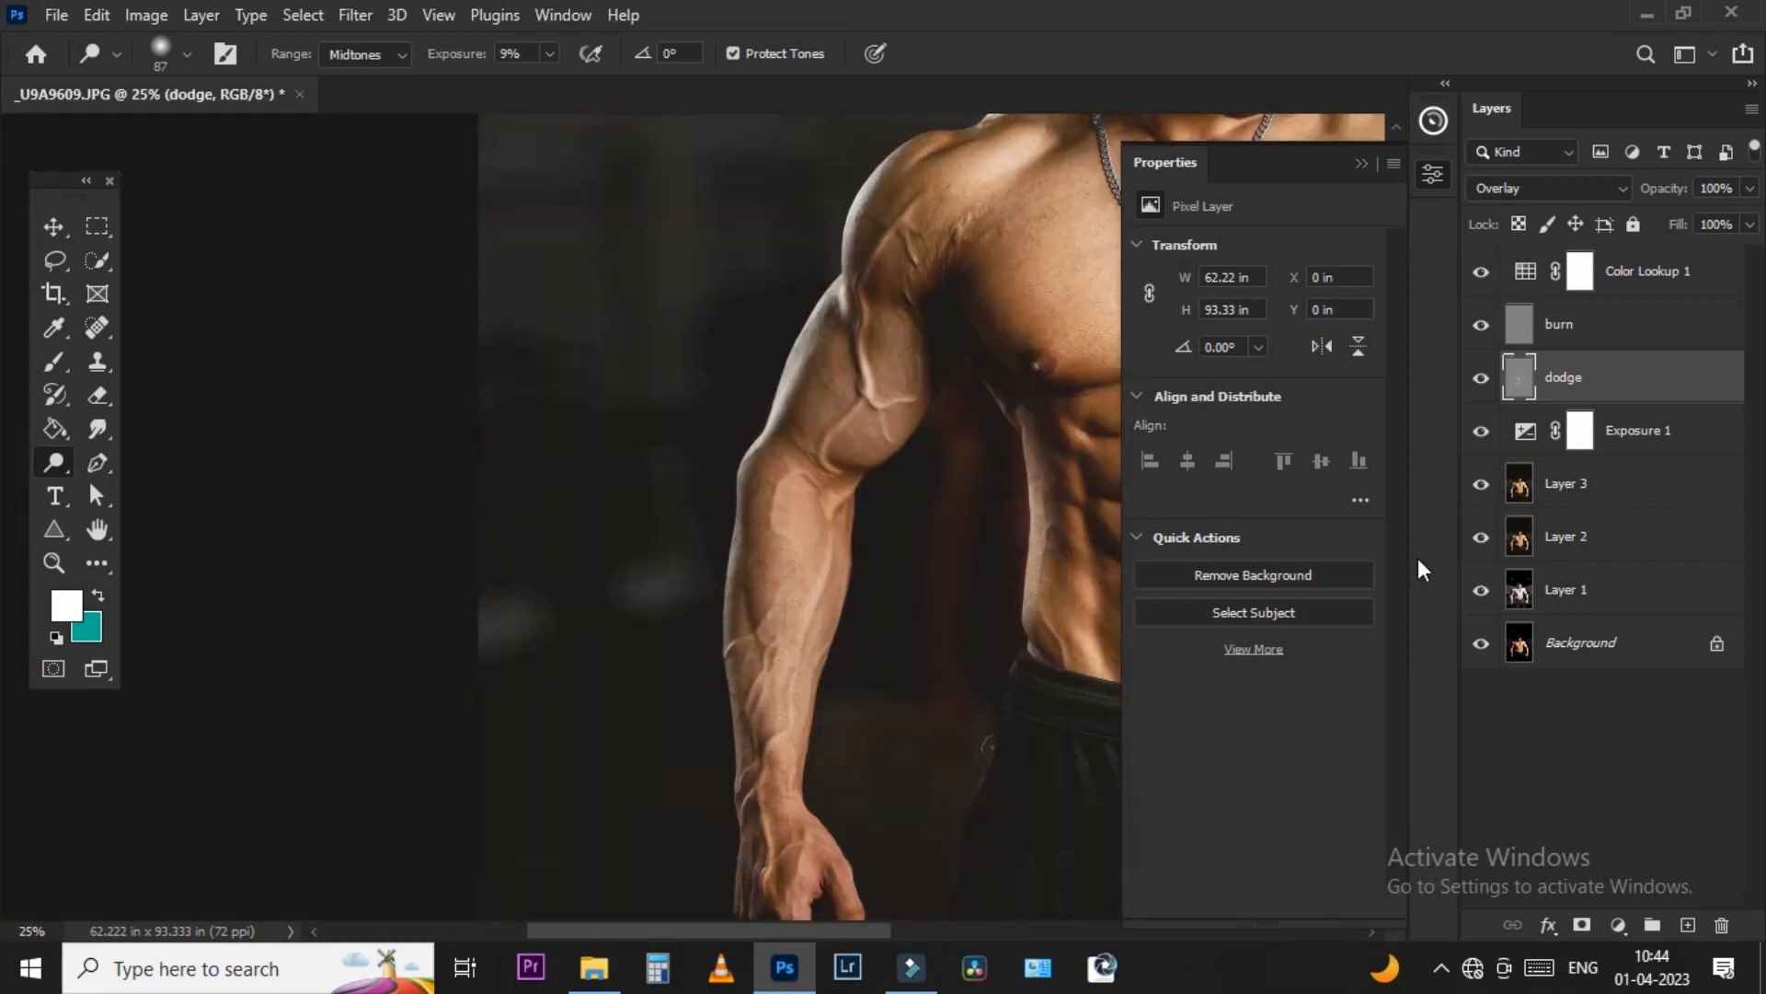
pyautogui.keyDown('alt'); pyautogui.click(1489, 647); pyautogui.keyUp('alt')
pyautogui.keyDown('alt'); pyautogui.click(1488, 647); pyautogui.keyUp('alt')
pyautogui.scroll(-3, 814, 490)
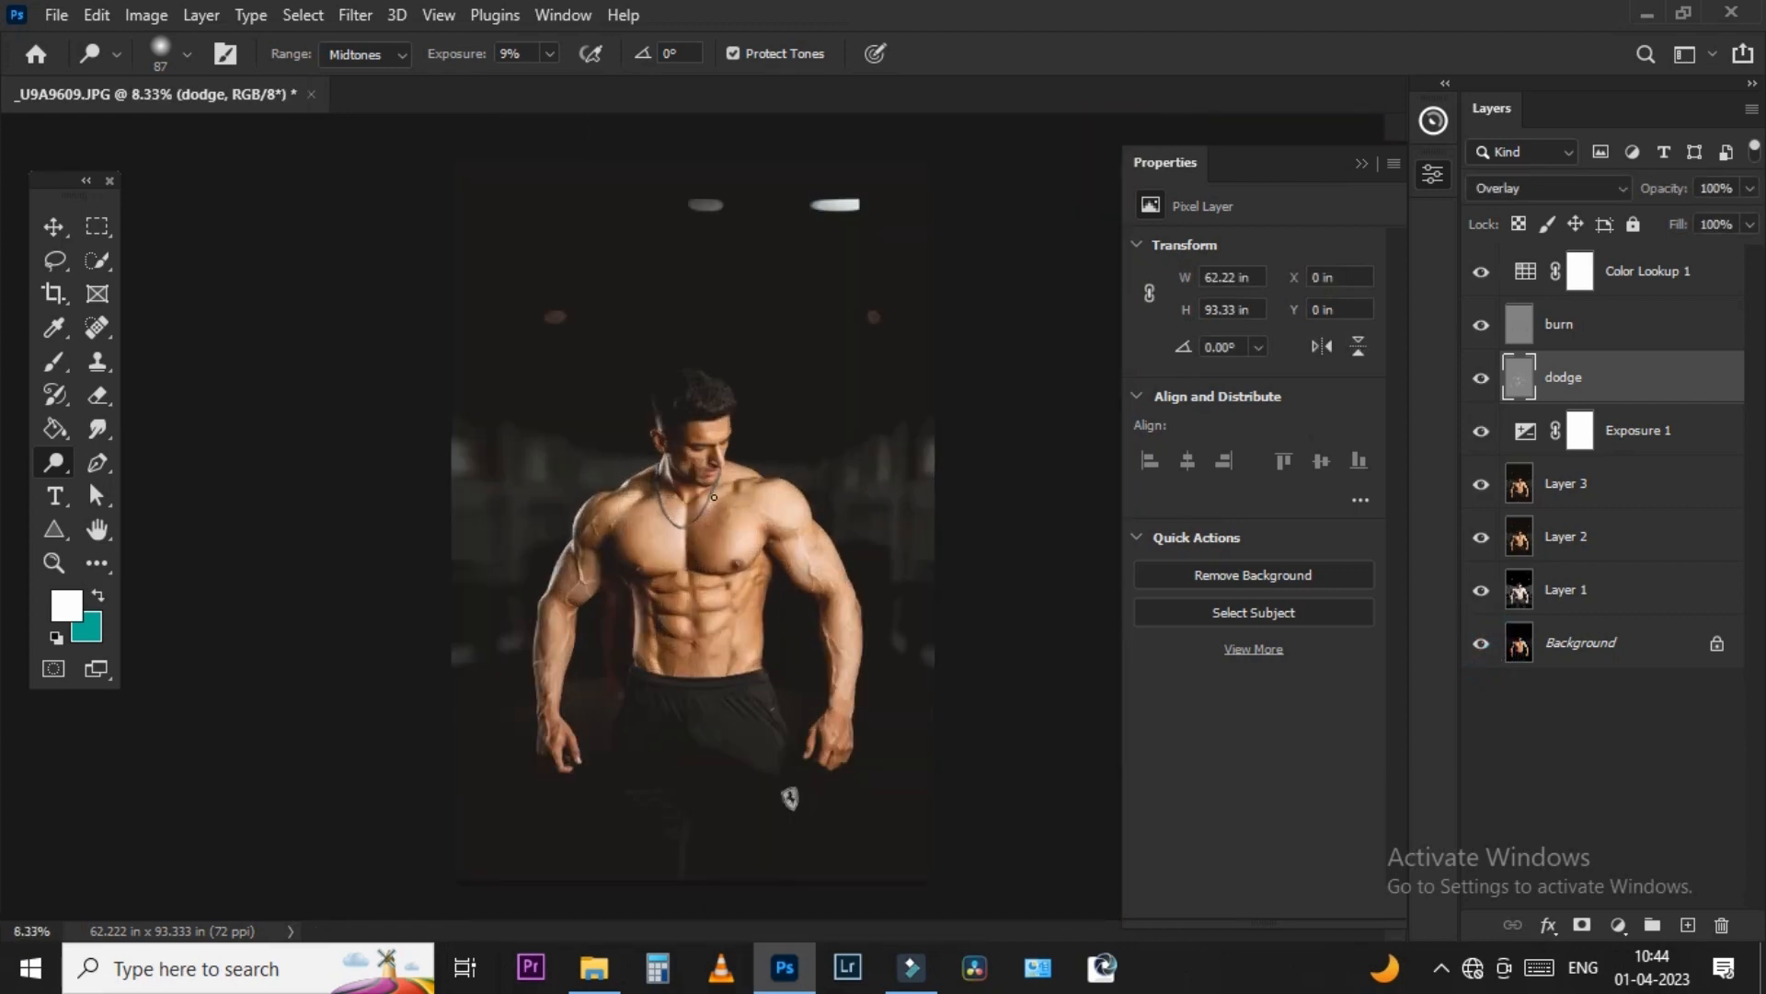
pyautogui.scroll(1, 673, 432)
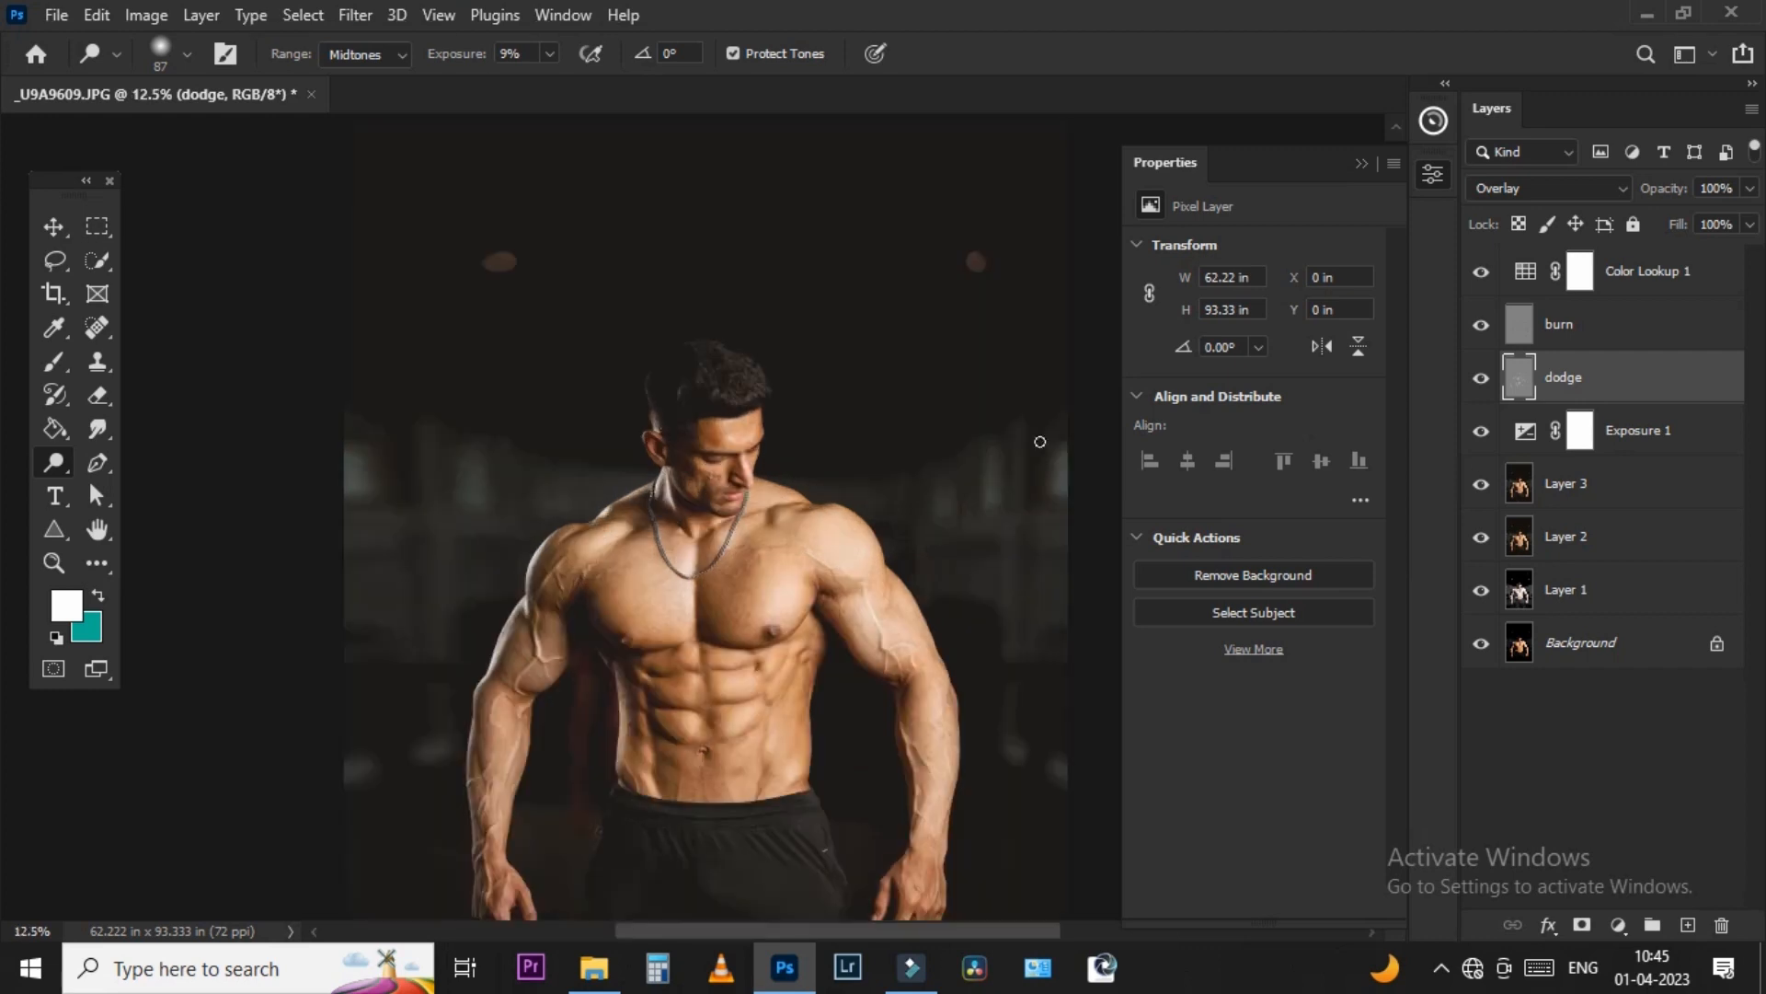
# - Check the Exposure 1 layer's effect by toggling its visibility, and lower its opacity to 66%
pyautogui.click(1480, 430)
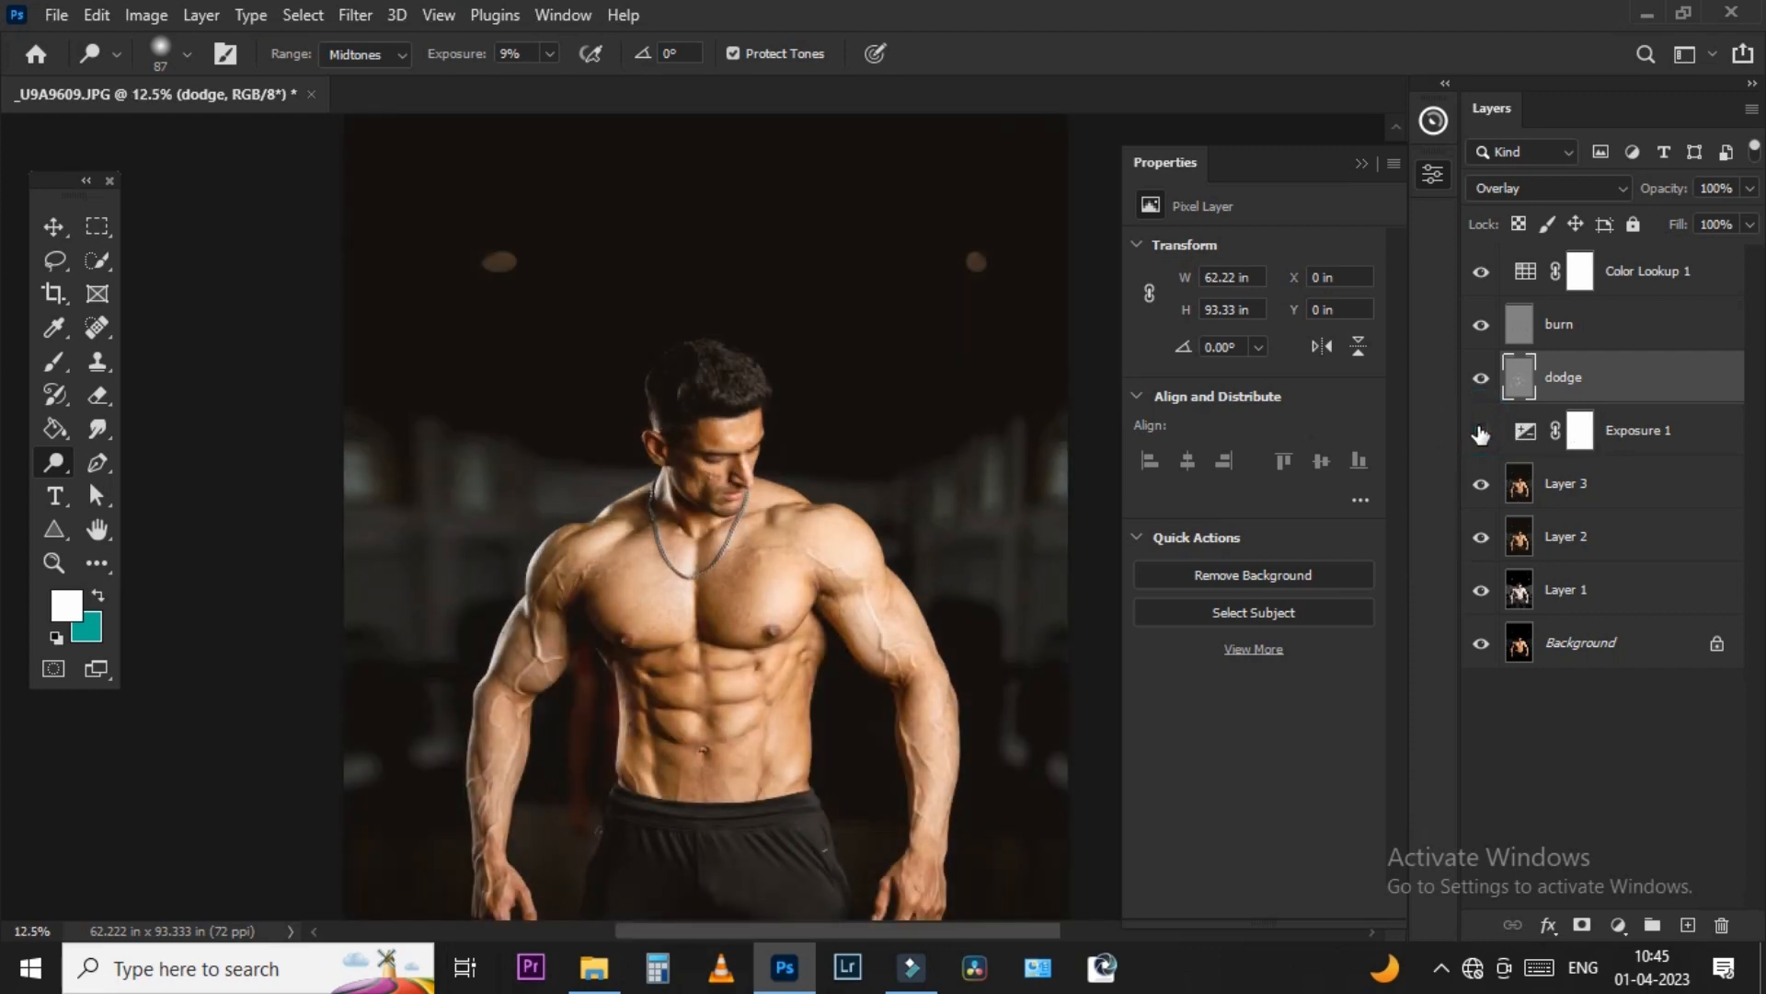
pyautogui.click(1478, 431)
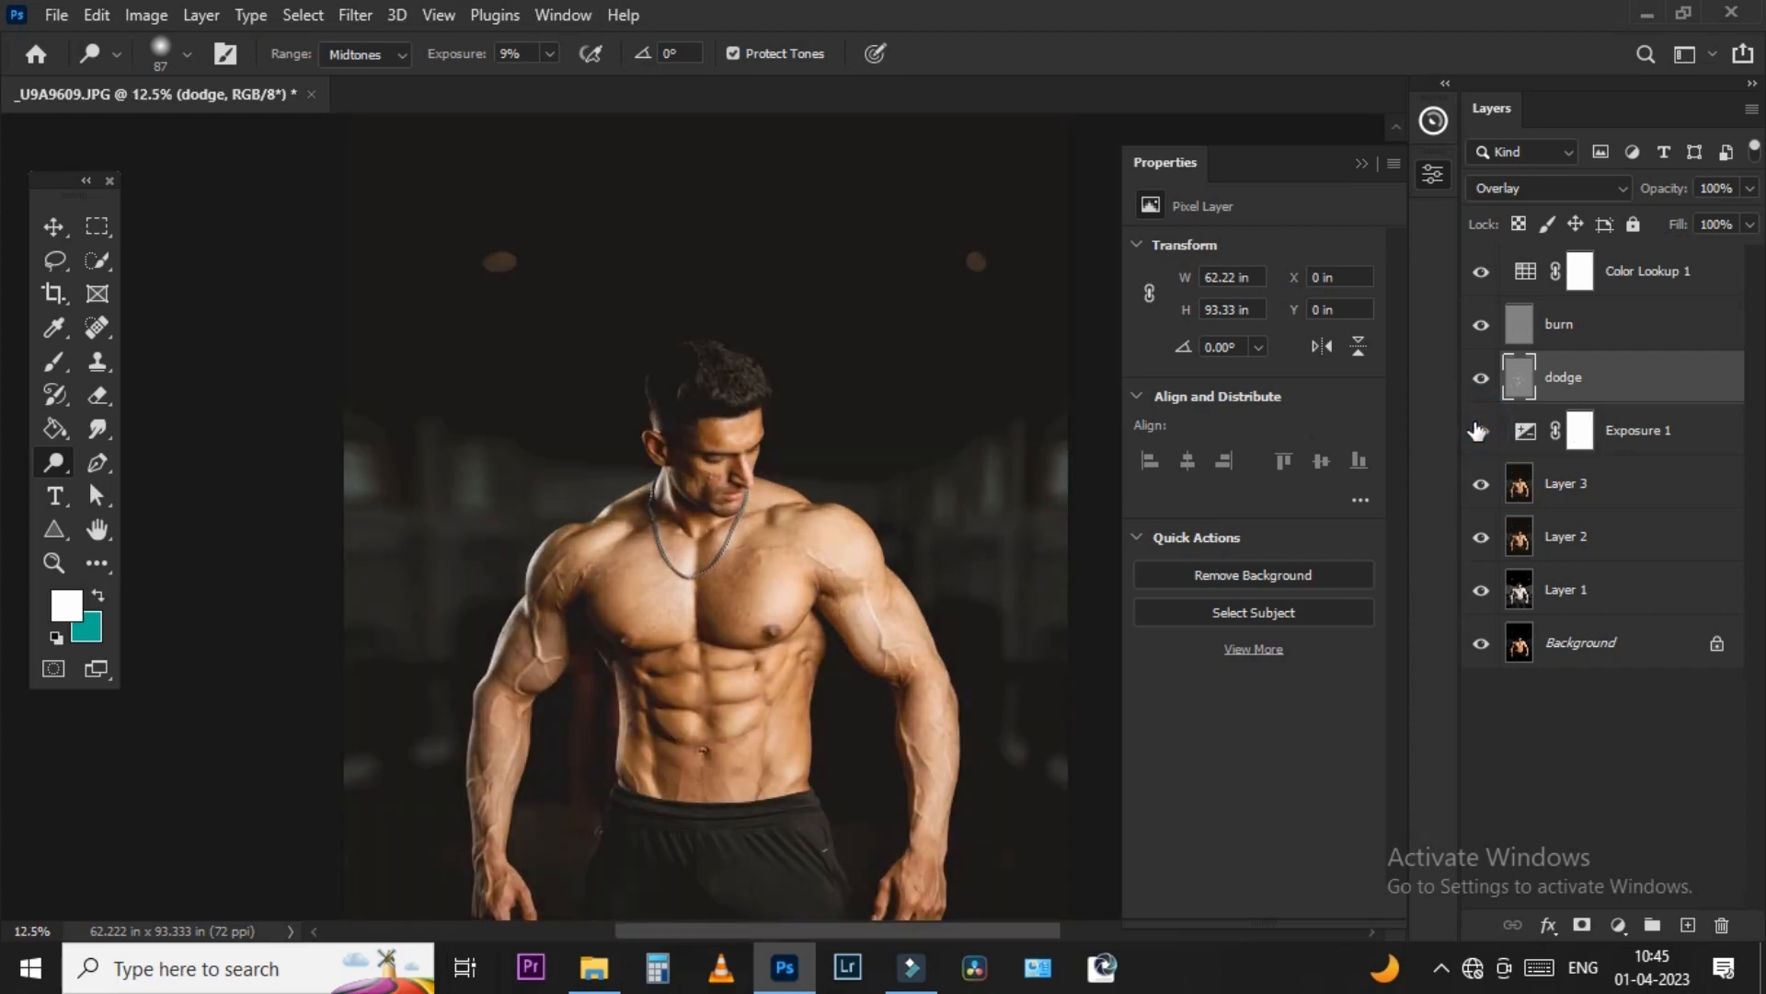
pyautogui.click(1614, 431)
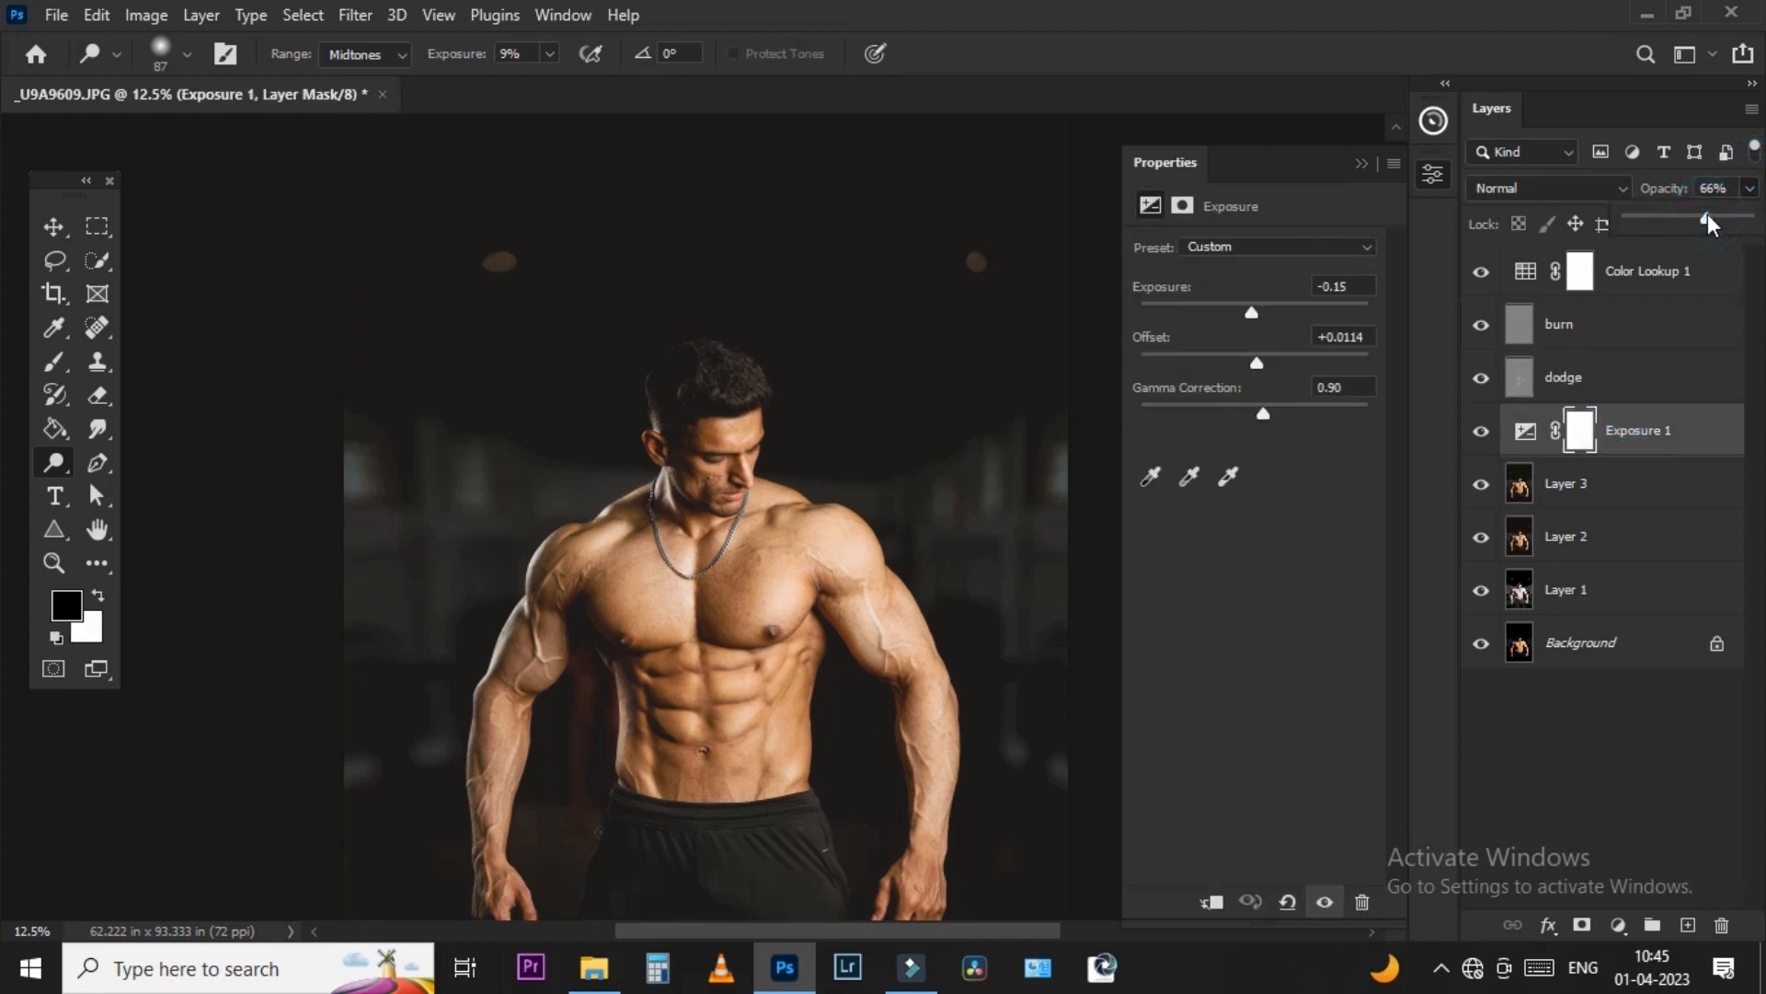
# - Flatten all layers into a single Background layer
pyautogui.scroll(-2, 722, 589)
pyautogui.click(1640, 286)
pyautogui.scroll(-2, 692, 492)
pyautogui.scroll(3, 690, 488)
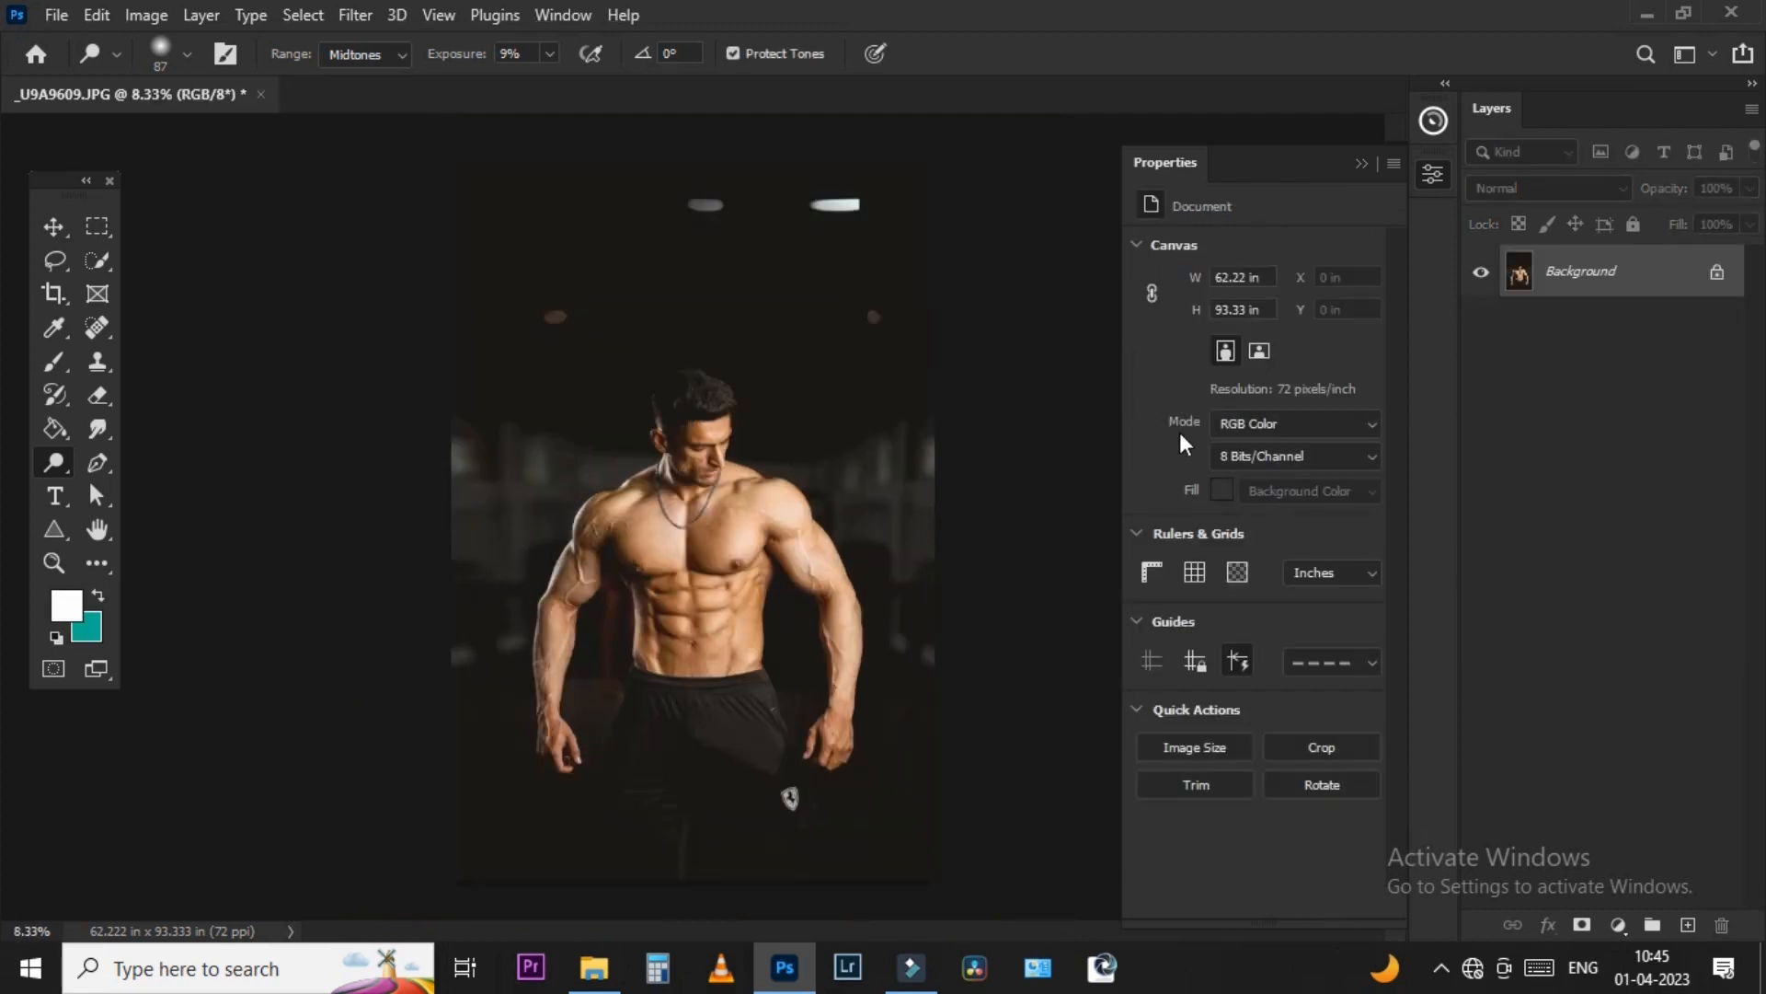
# - Duplicate the Background layer, collapse the document properties and inspect the man's face up close
pyautogui.hotkey('ctrl', 'j')
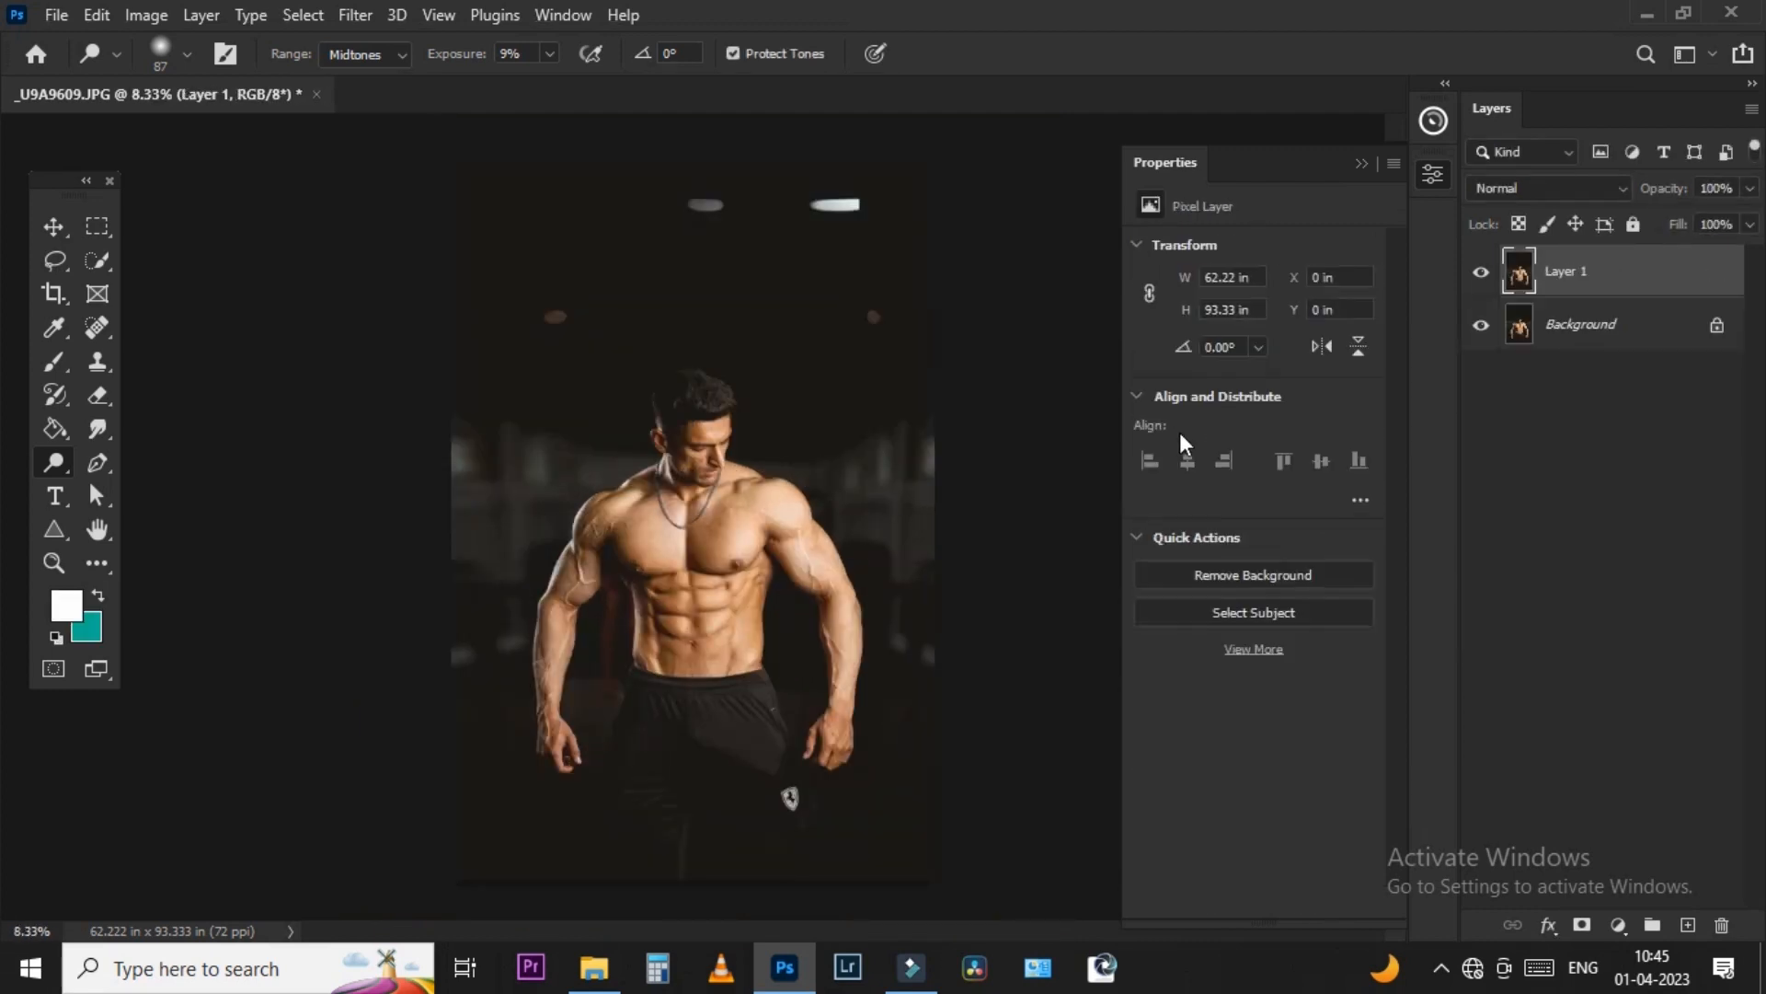
pyautogui.click(1369, 161)
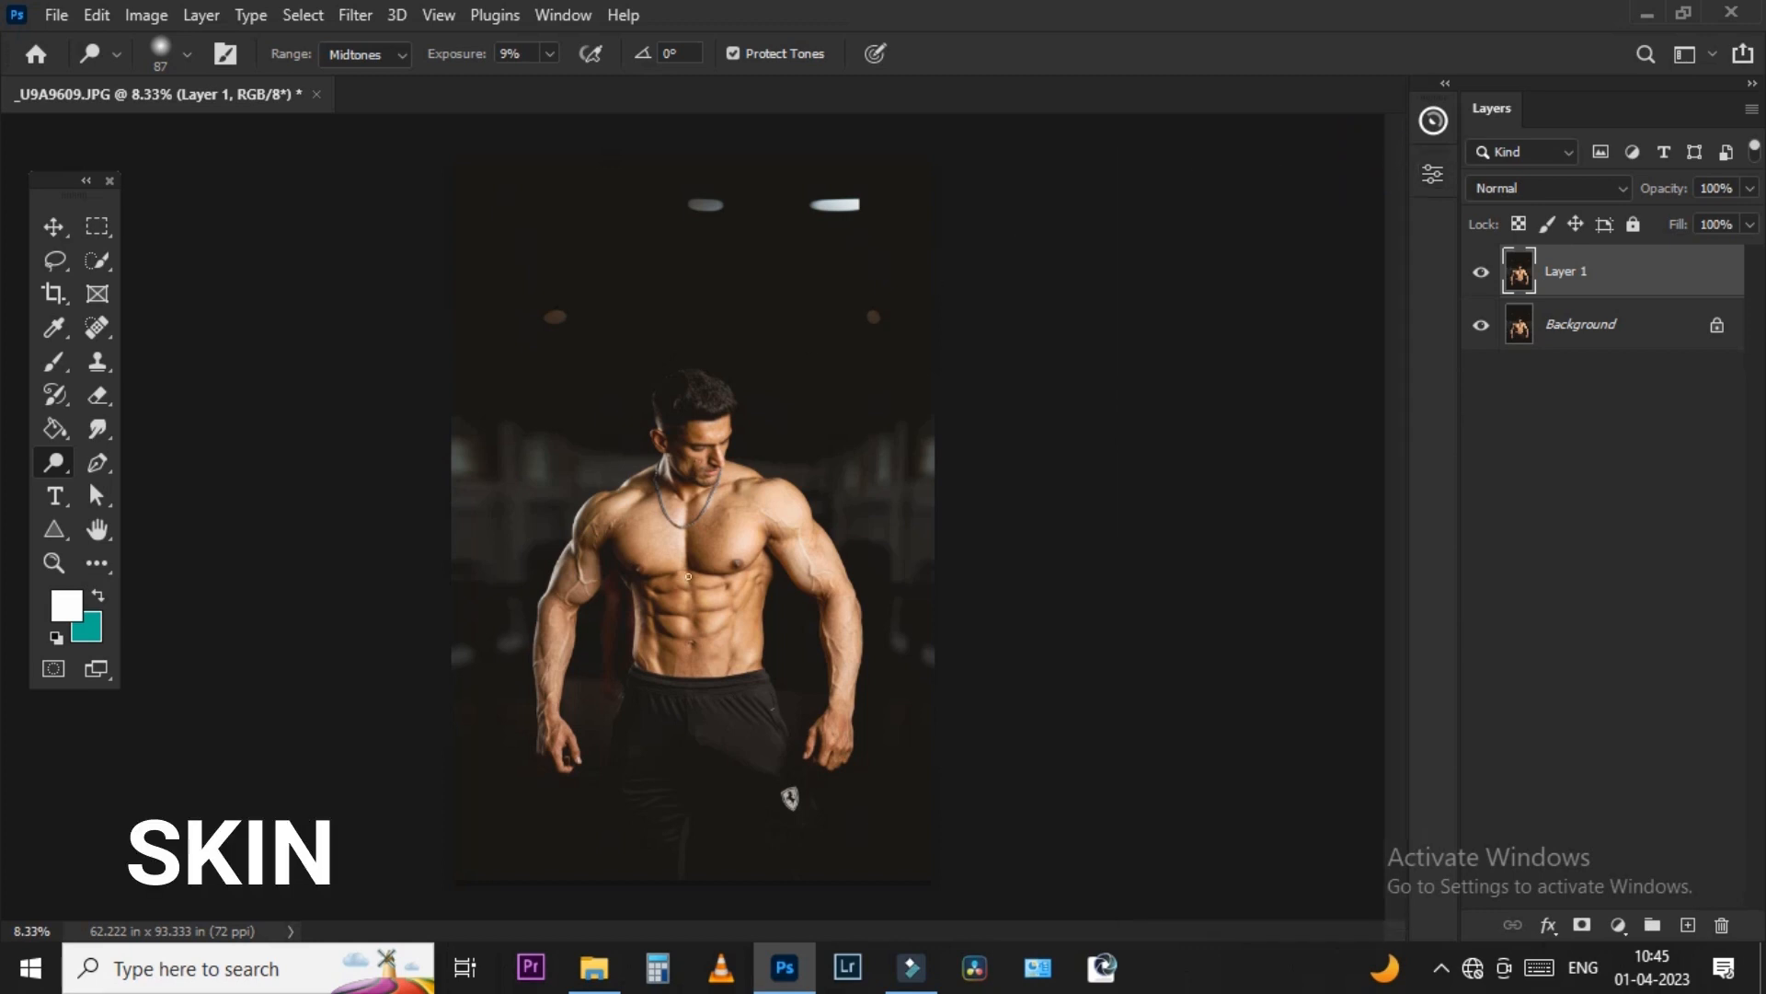
pyautogui.scroll(4, 713, 405)
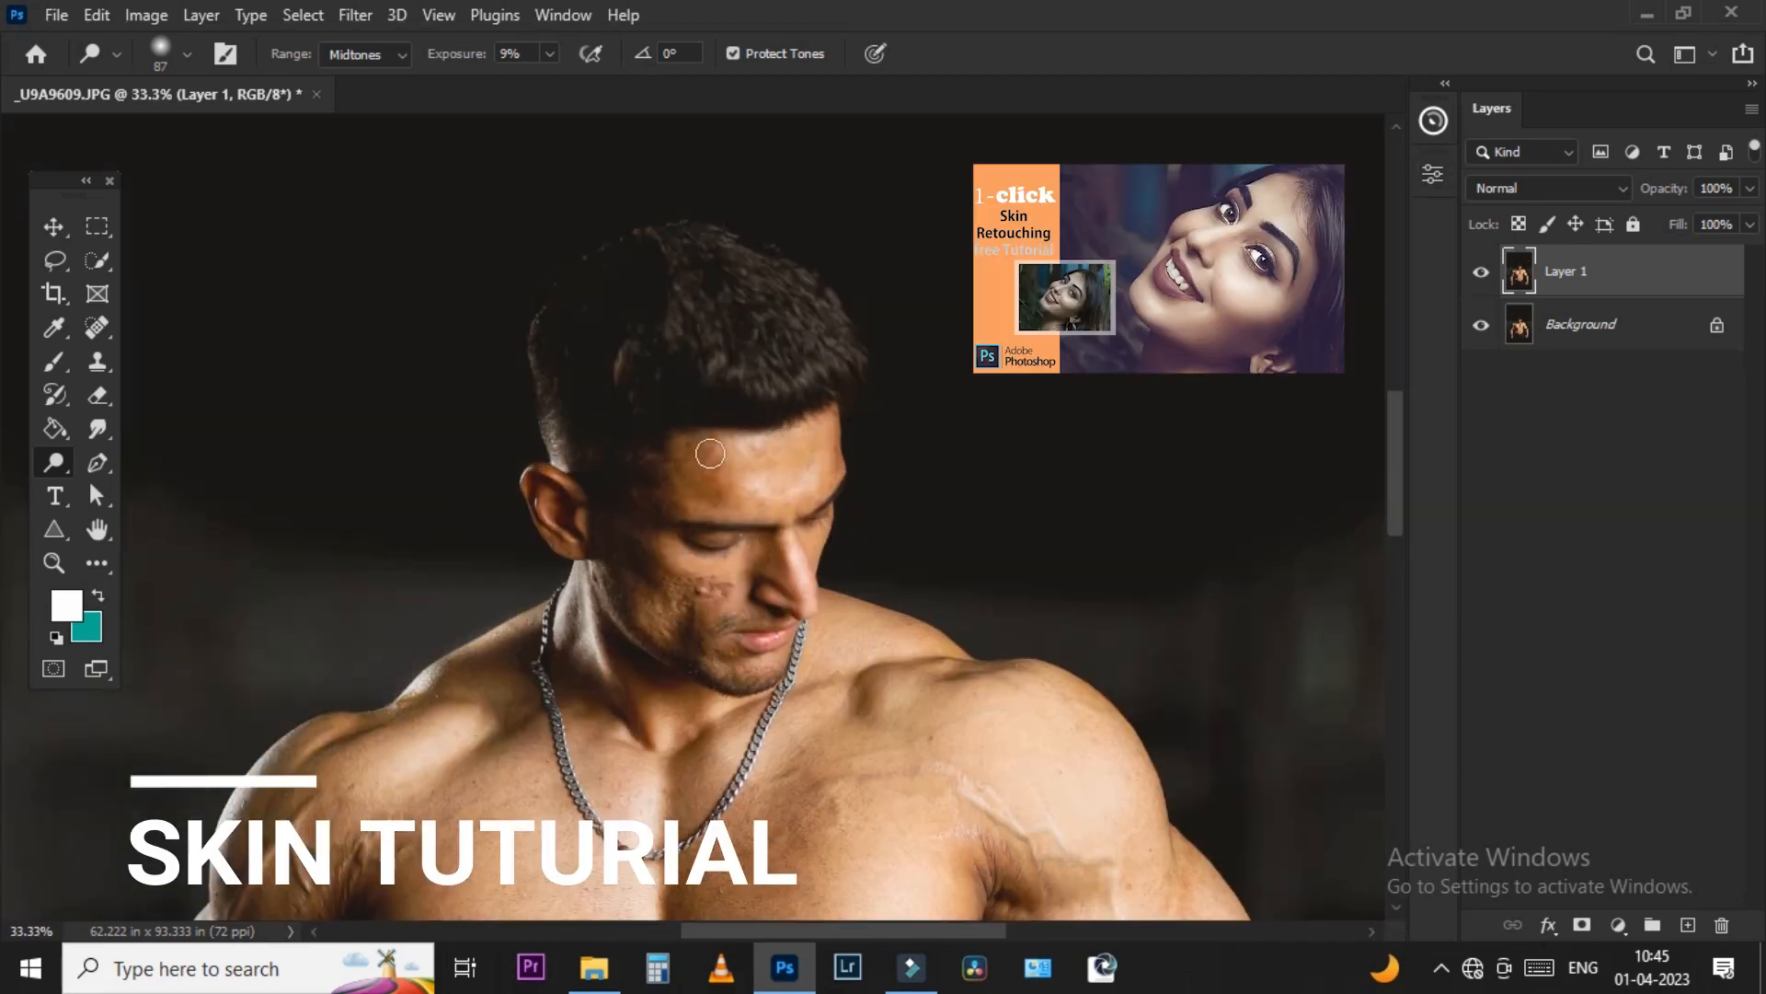
pyautogui.scroll(-2, 710, 452)
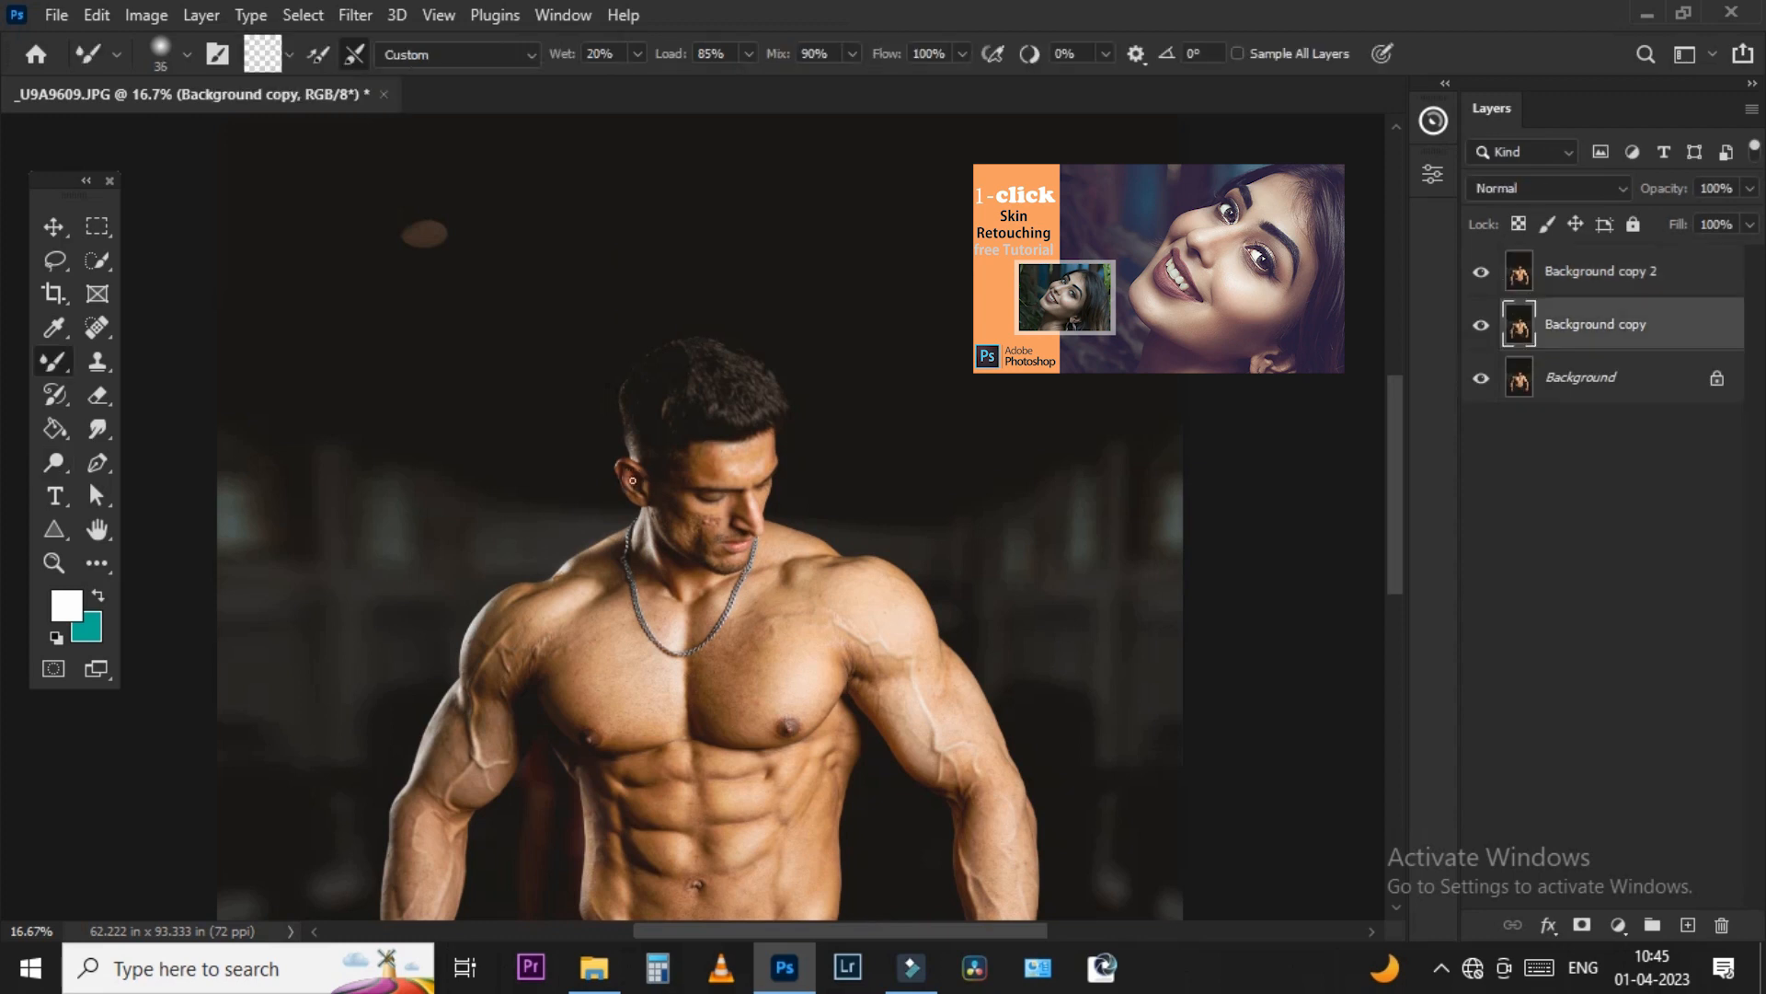
# - Smooth the forehead and temple skin on the Background copy layer with a Soft Round Mixer Brush, starting at 218 px
pyautogui.scroll(5, 713, 439)
pyautogui.moveTo(655, 541)
pyautogui.mouseDown()
pyautogui.moveTo(697, 559)
pyautogui.moveTo(700, 532)
pyautogui.moveTo(631, 533)
pyautogui.moveTo(687, 553)
pyautogui.mouseUp()
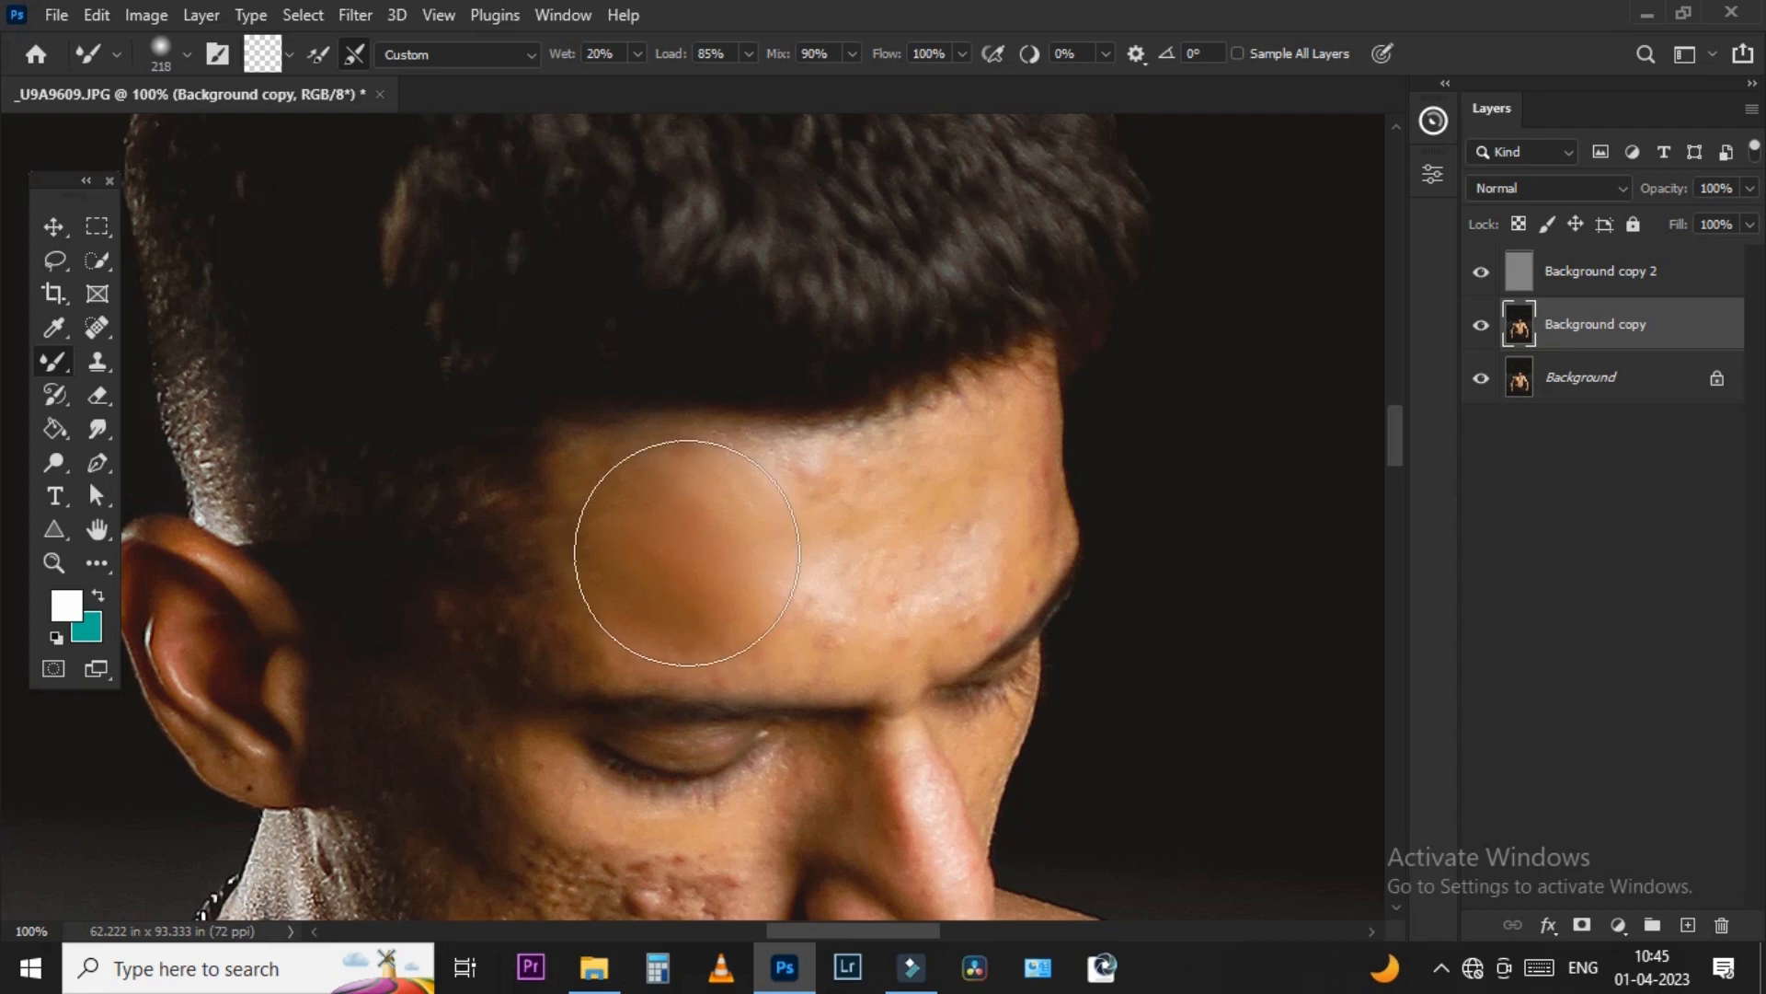
pyautogui.rightClick(780, 526)
pyautogui.click(900, 709)
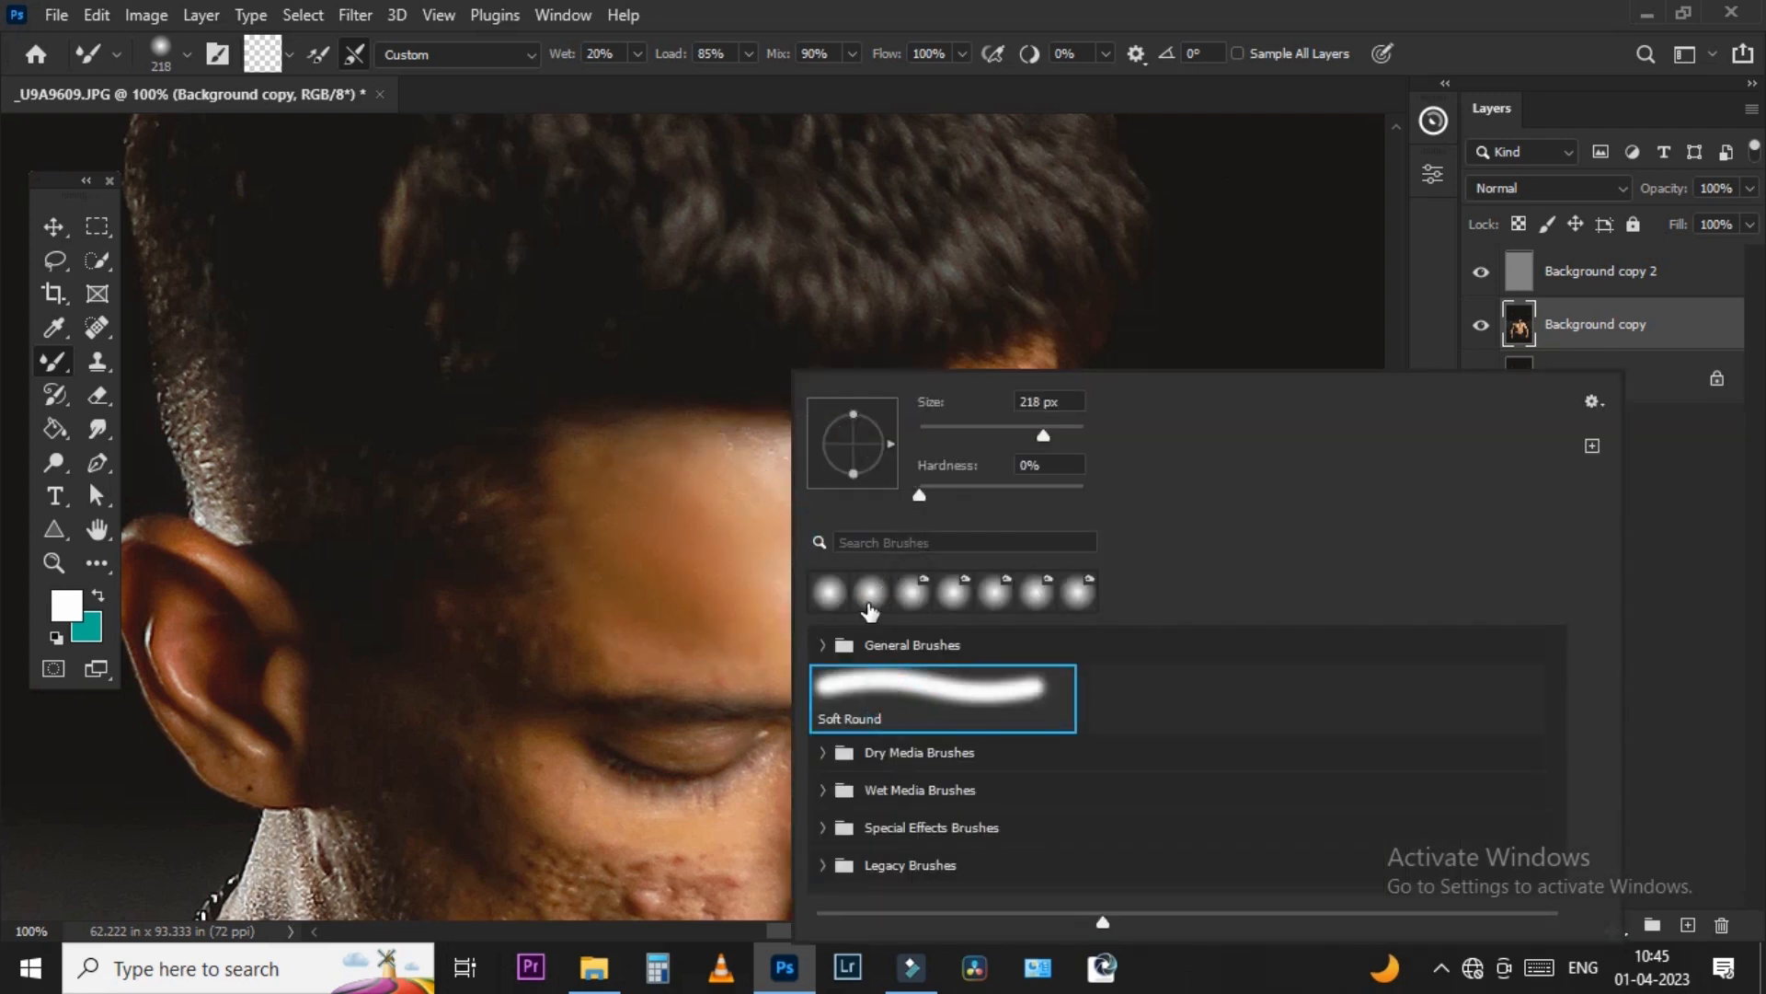
pyautogui.moveTo(640, 541); pyautogui.dragTo(662, 552)
pyautogui.moveTo(785, 544); pyautogui.dragTo(930, 500)
pyautogui.moveTo(949, 499); pyautogui.dragTo(922, 513)
pyautogui.moveTo(934, 533)
pyautogui.mouseDown()
pyautogui.moveTo(967, 512)
pyautogui.moveTo(932, 574)
pyautogui.moveTo(898, 588)
pyautogui.moveTo(701, 612)
pyautogui.mouseUp()
pyautogui.moveTo(561, 611)
pyautogui.mouseDown()
pyautogui.moveTo(445, 666)
pyautogui.moveTo(505, 637)
pyautogui.moveTo(468, 663)
pyautogui.moveTo(434, 721)
pyautogui.mouseUp()
# - Blend the cheek skin on Background copy with the Mixer Brush and smooth the upper chest with a 205 px tip
pyautogui.scroll(-5, 481, 576)
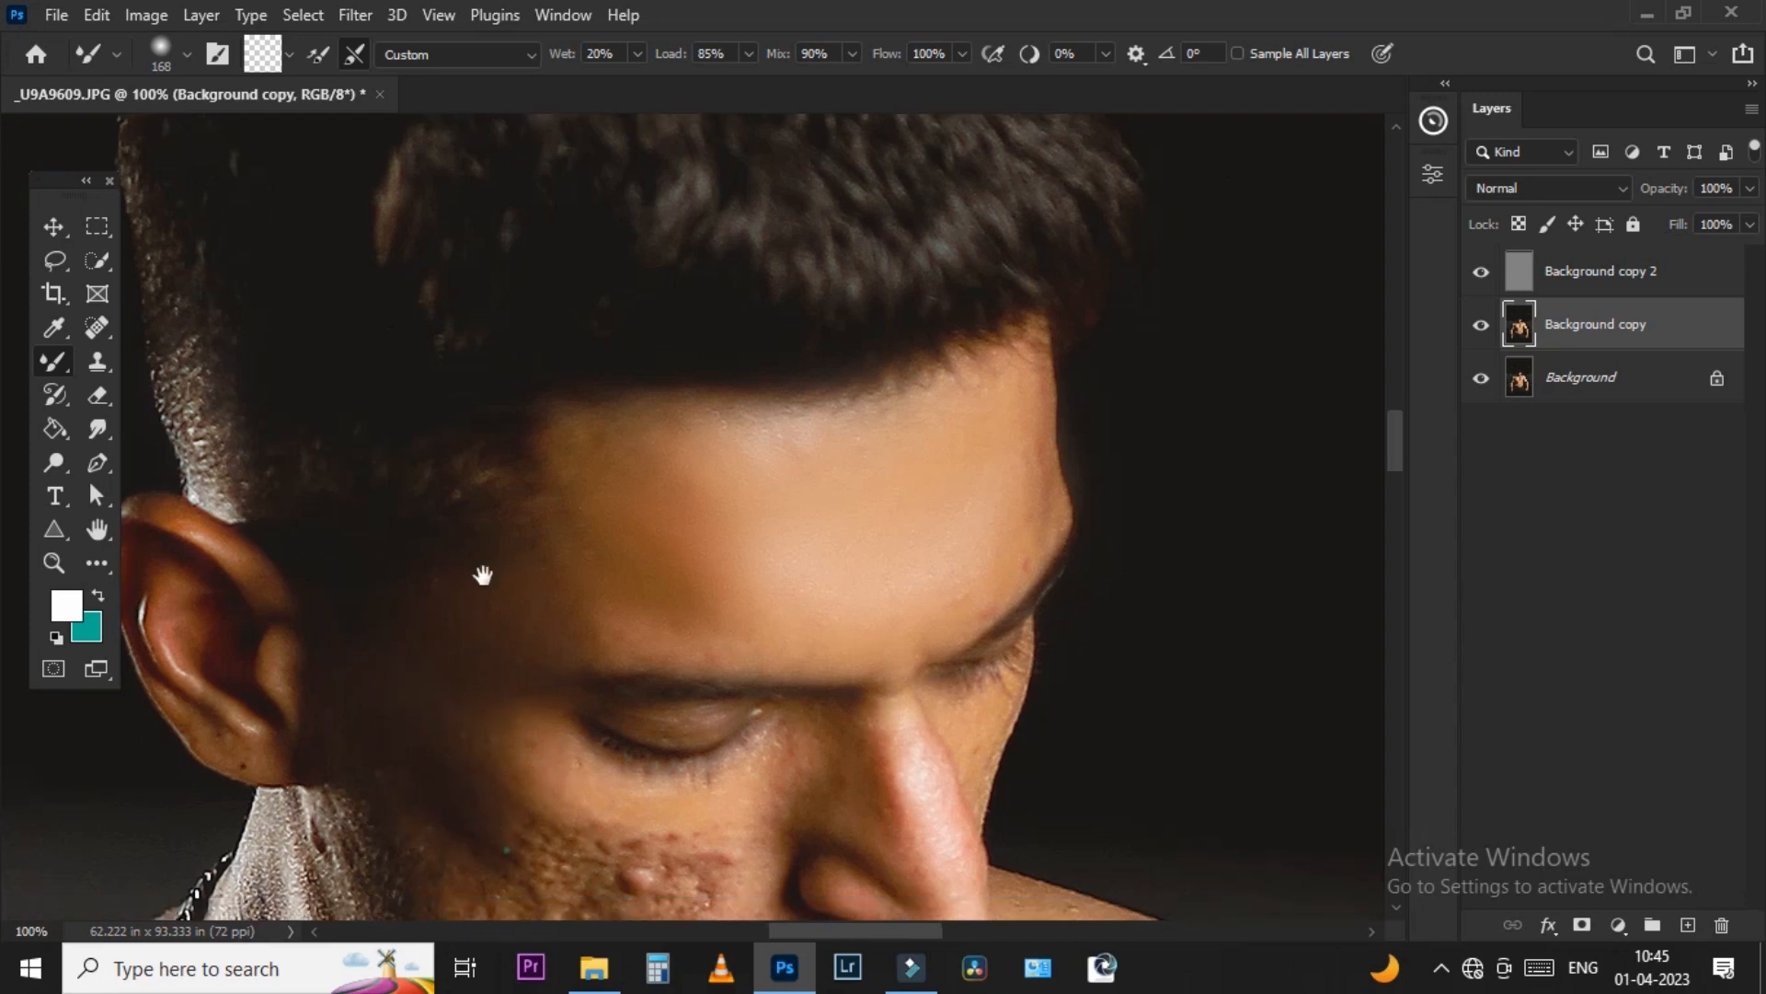
pyautogui.moveTo(395, 552)
pyautogui.mouseDown()
pyautogui.moveTo(397, 594)
pyautogui.moveTo(452, 622)
pyautogui.moveTo(519, 754)
pyautogui.moveTo(536, 721)
pyautogui.moveTo(508, 614)
pyautogui.moveTo(484, 646)
pyautogui.moveTo(532, 607)
pyautogui.moveTo(625, 611)
pyautogui.moveTo(607, 586)
pyautogui.moveTo(627, 630)
pyautogui.moveTo(669, 610)
pyautogui.mouseUp()
pyautogui.moveTo(789, 563)
pyautogui.mouseDown()
pyautogui.moveTo(814, 552)
pyautogui.moveTo(810, 520)
pyautogui.moveTo(836, 561)
pyautogui.mouseUp()
pyautogui.scroll(-2, 840, 594)
pyautogui.moveTo(925, 701)
pyautogui.mouseDown()
pyautogui.moveTo(852, 426)
pyautogui.moveTo(870, 429)
pyautogui.mouseUp()
pyautogui.scroll(1, 874, 559)
pyautogui.press(']')
pyautogui.press(']')
pyautogui.moveTo(871, 635); pyautogui.dragTo(832, 644)
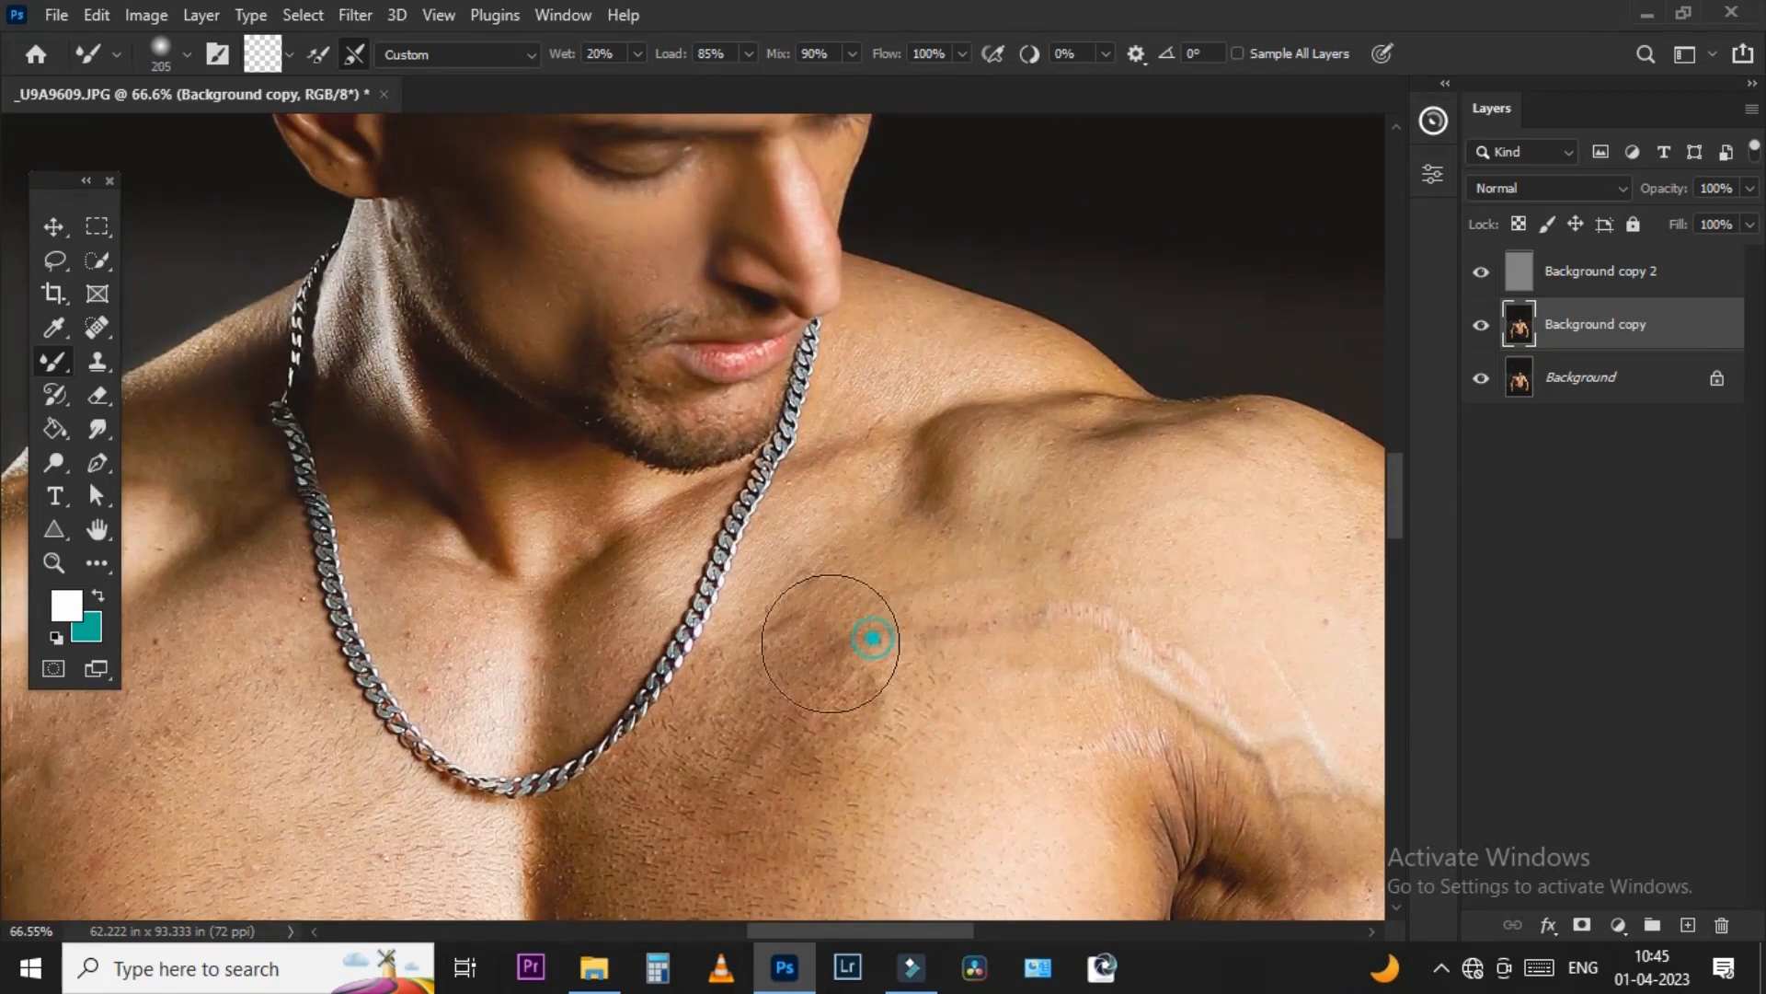
# - Lower the Background copy layer's opacity to 77% to soften the skin smoothing
pyautogui.scroll(-3, 817, 531)
pyautogui.click(1750, 187)
pyautogui.moveTo(1746, 218); pyautogui.dragTo(1720, 219)
pyautogui.scroll(-3, 925, 386)
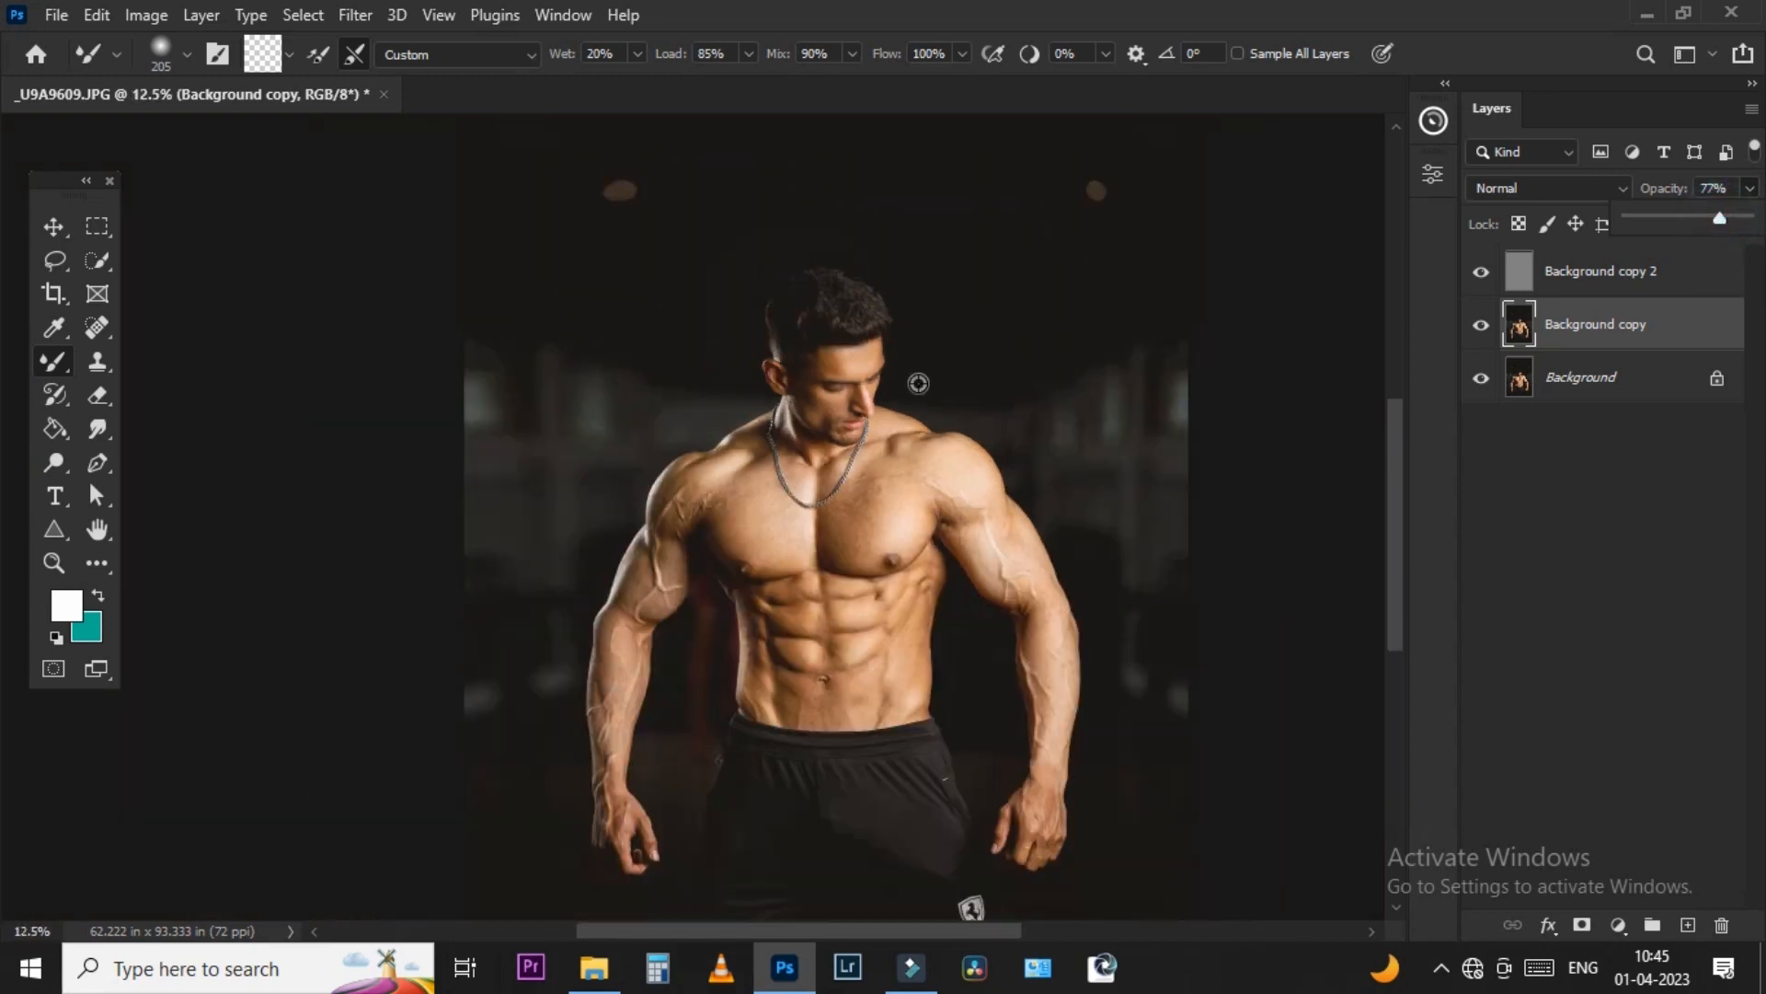
pyautogui.scroll(1, 760, 626)
# - Flatten the image, duplicate it into Layer 1 and Layer 1 copy, then hide the copy and select Layer 1
pyautogui.hotkey('ctrl', 'shift', 'e')
pyautogui.hotkey('ctrl', 'j')
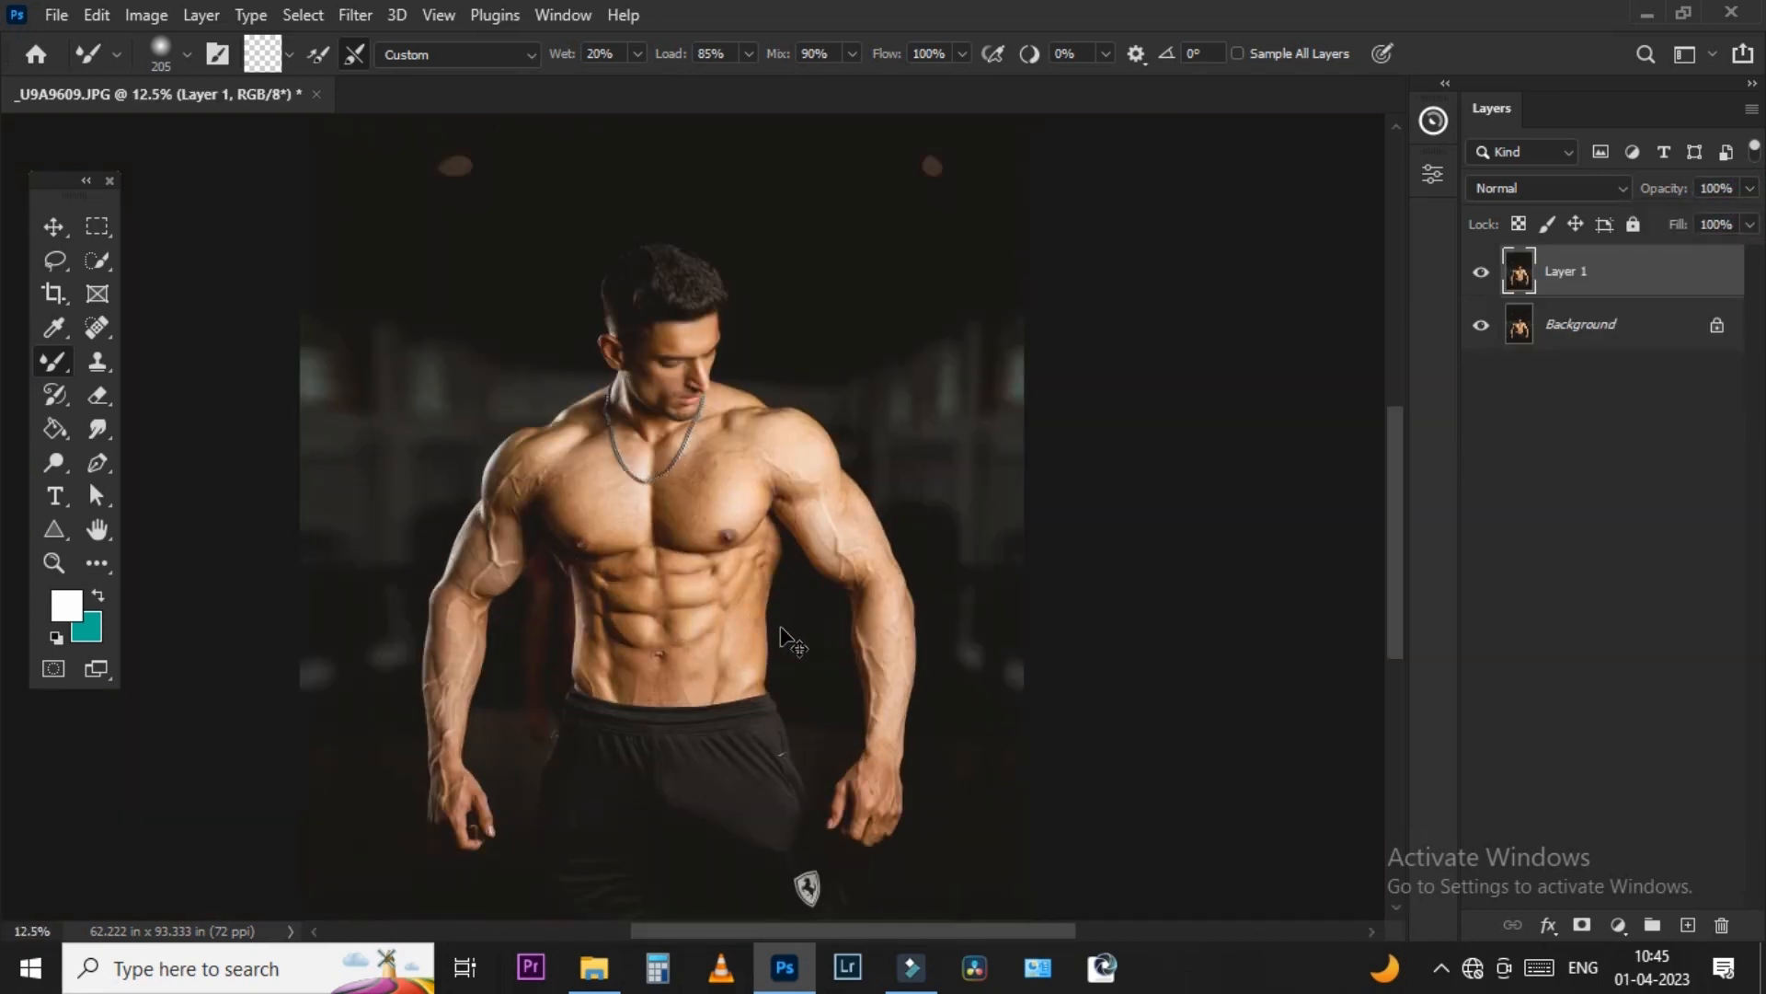
pyautogui.scroll(-1, 760, 625)
pyautogui.scroll(1, 697, 593)
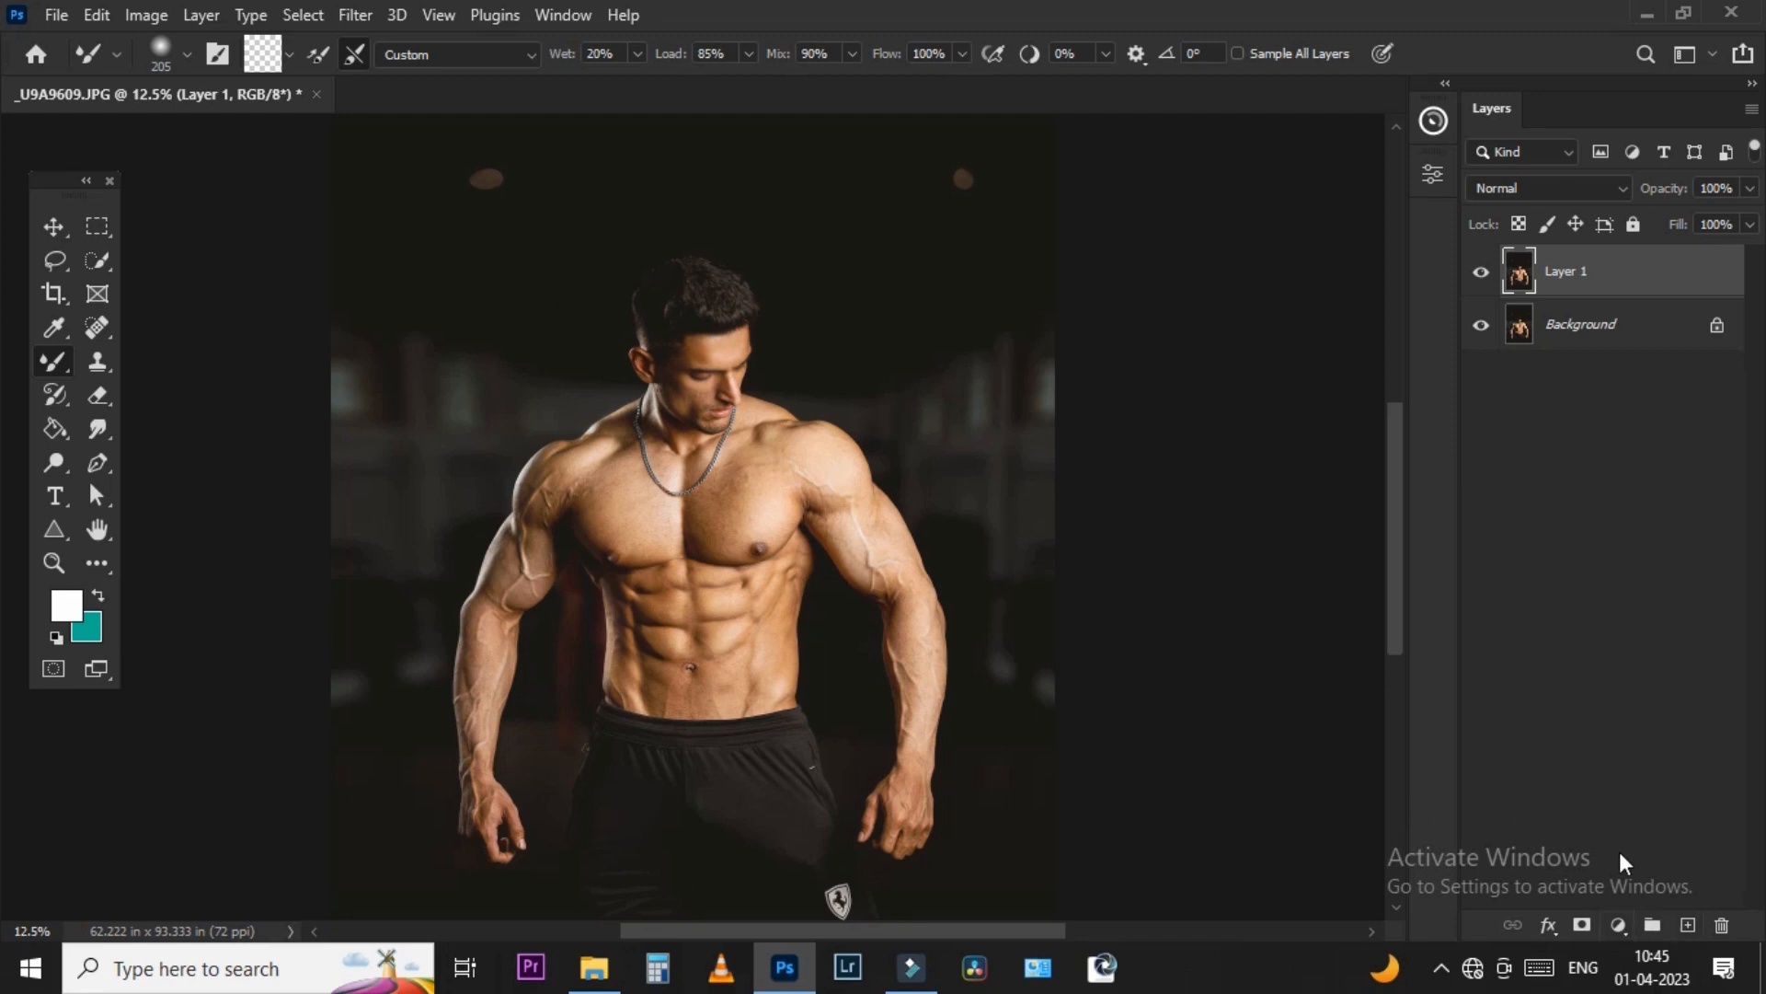
pyautogui.hotkey('ctrl', 'j')
pyautogui.click(1480, 271)
pyautogui.click(1648, 333)
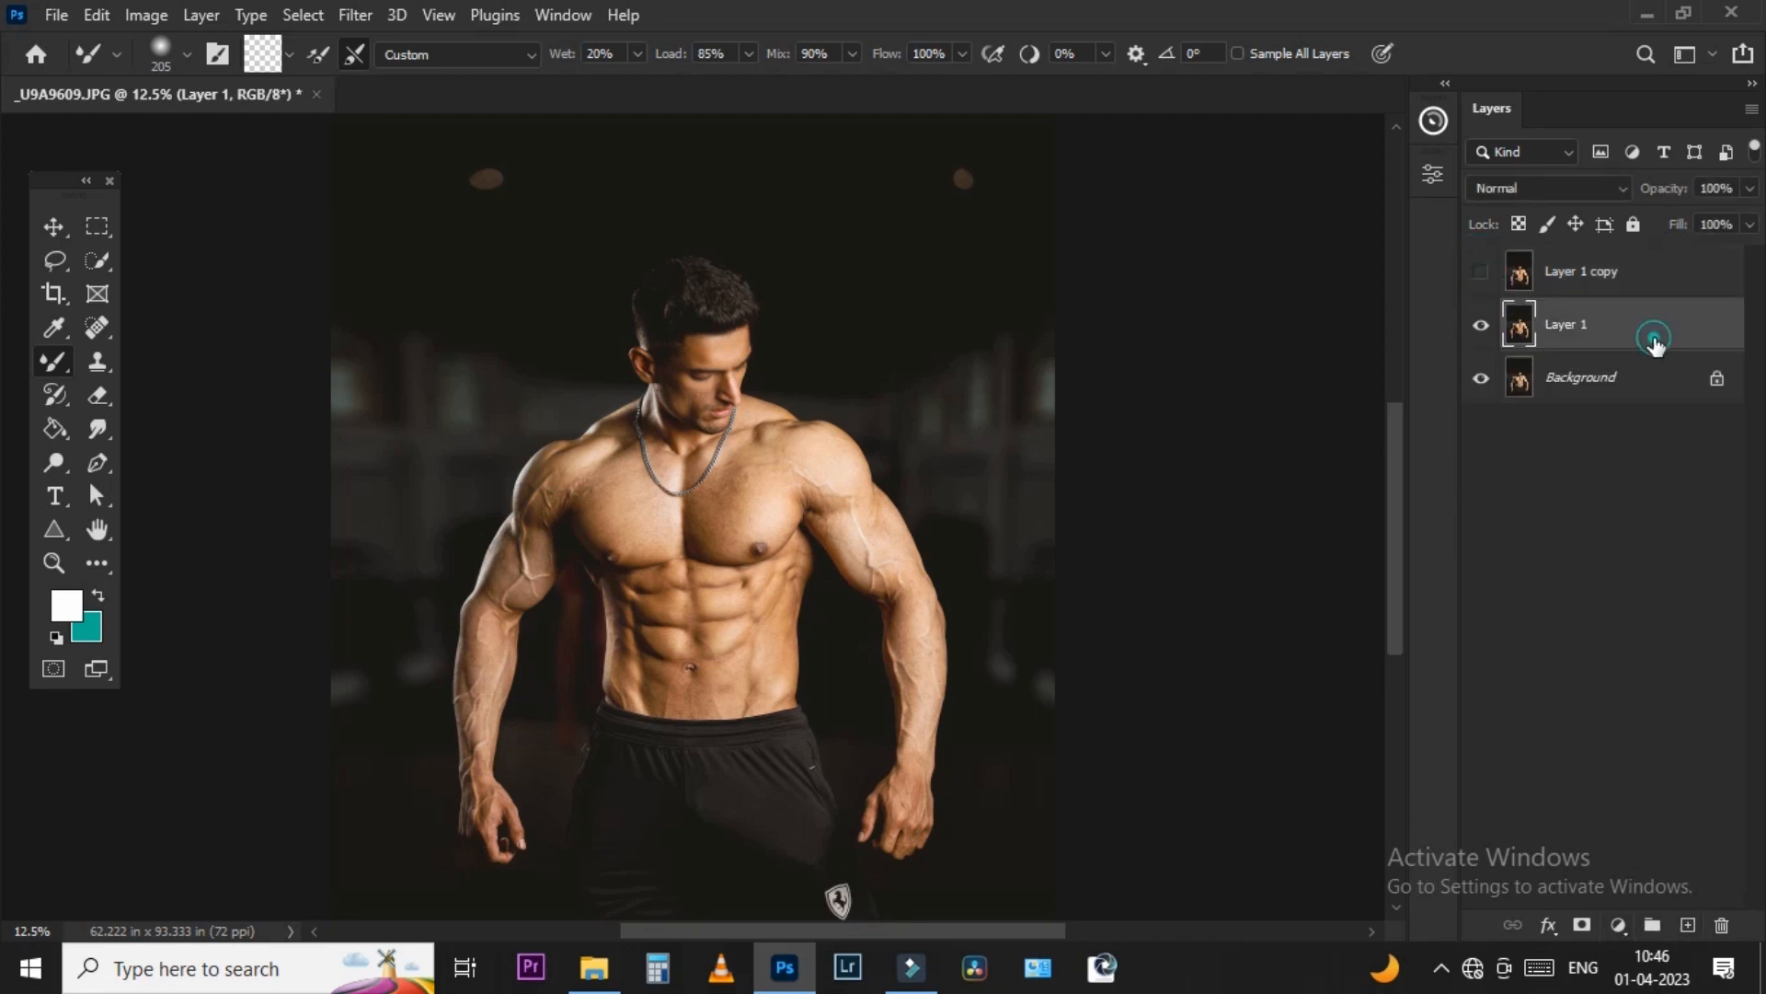
# - Set Layer 1's blend mode to Screen
pyautogui.doubleClick(1691, 336)
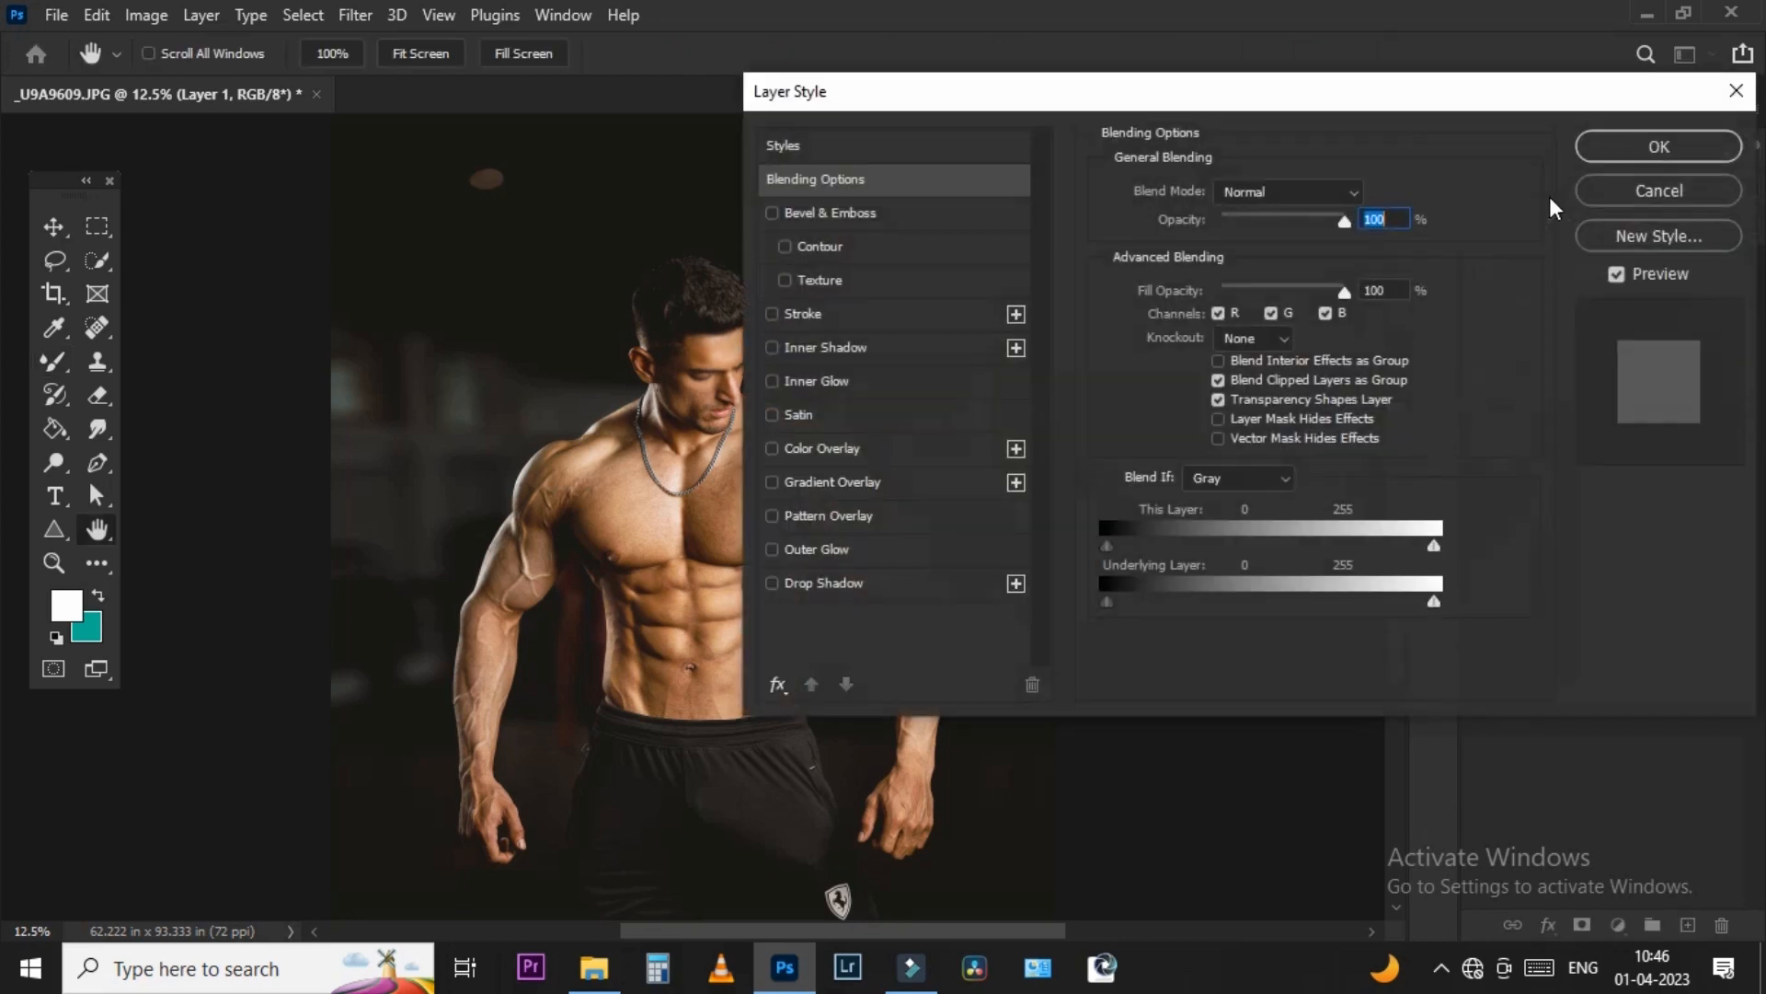
pyautogui.click(1595, 183)
pyautogui.click(1547, 187)
pyautogui.click(1513, 402)
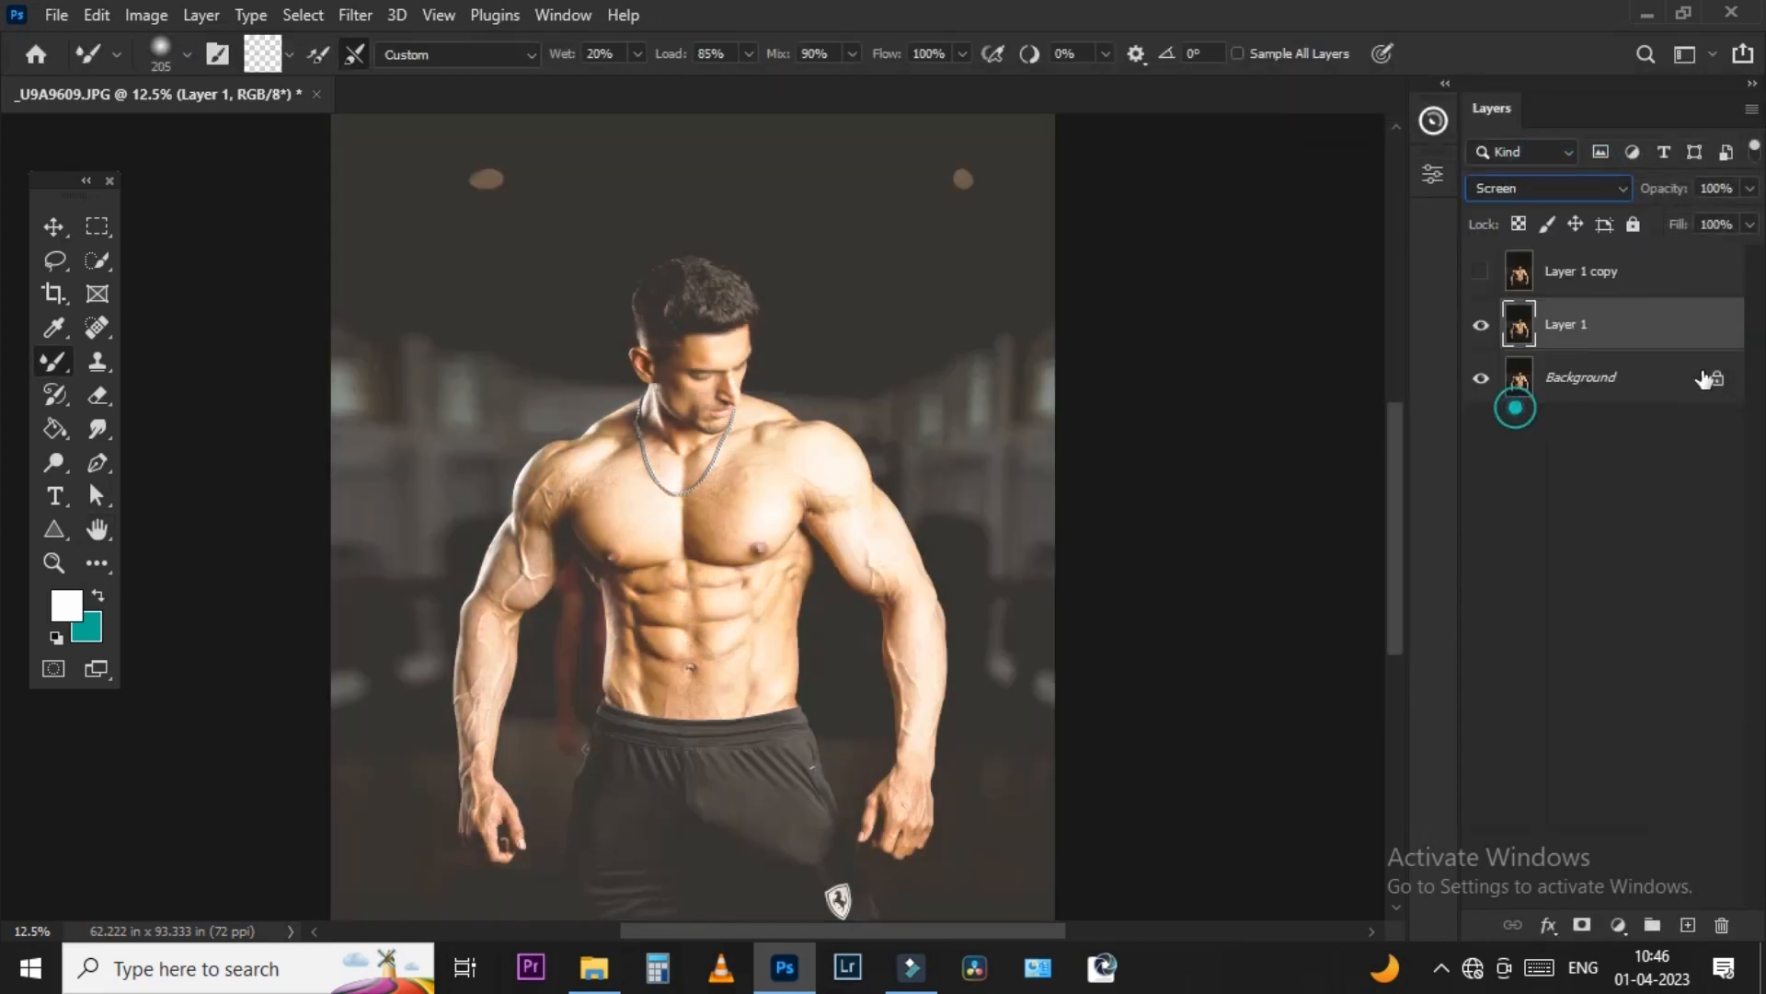
# - Limit Layer 1 to the highlights with Blend If, splitting the underlying layer's shadow slider to 163 / 255
pyautogui.doubleClick(1713, 340)
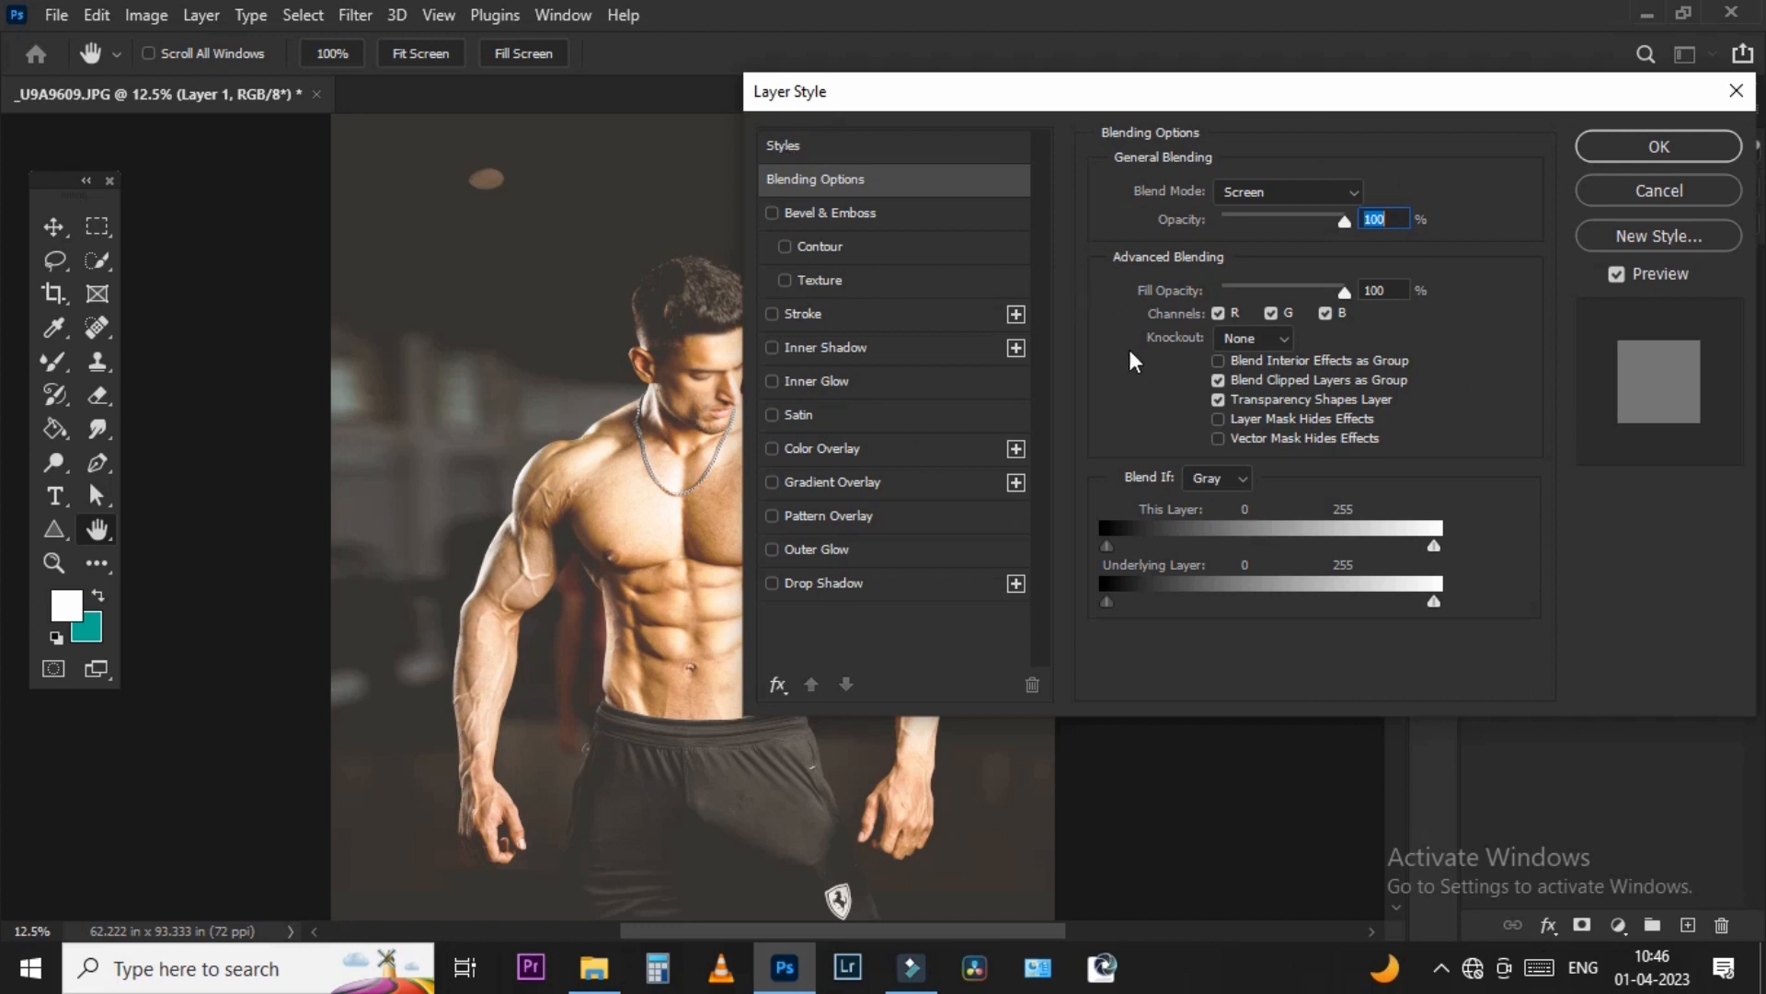
pyautogui.moveTo(1108, 601); pyautogui.dragTo(1415, 606)
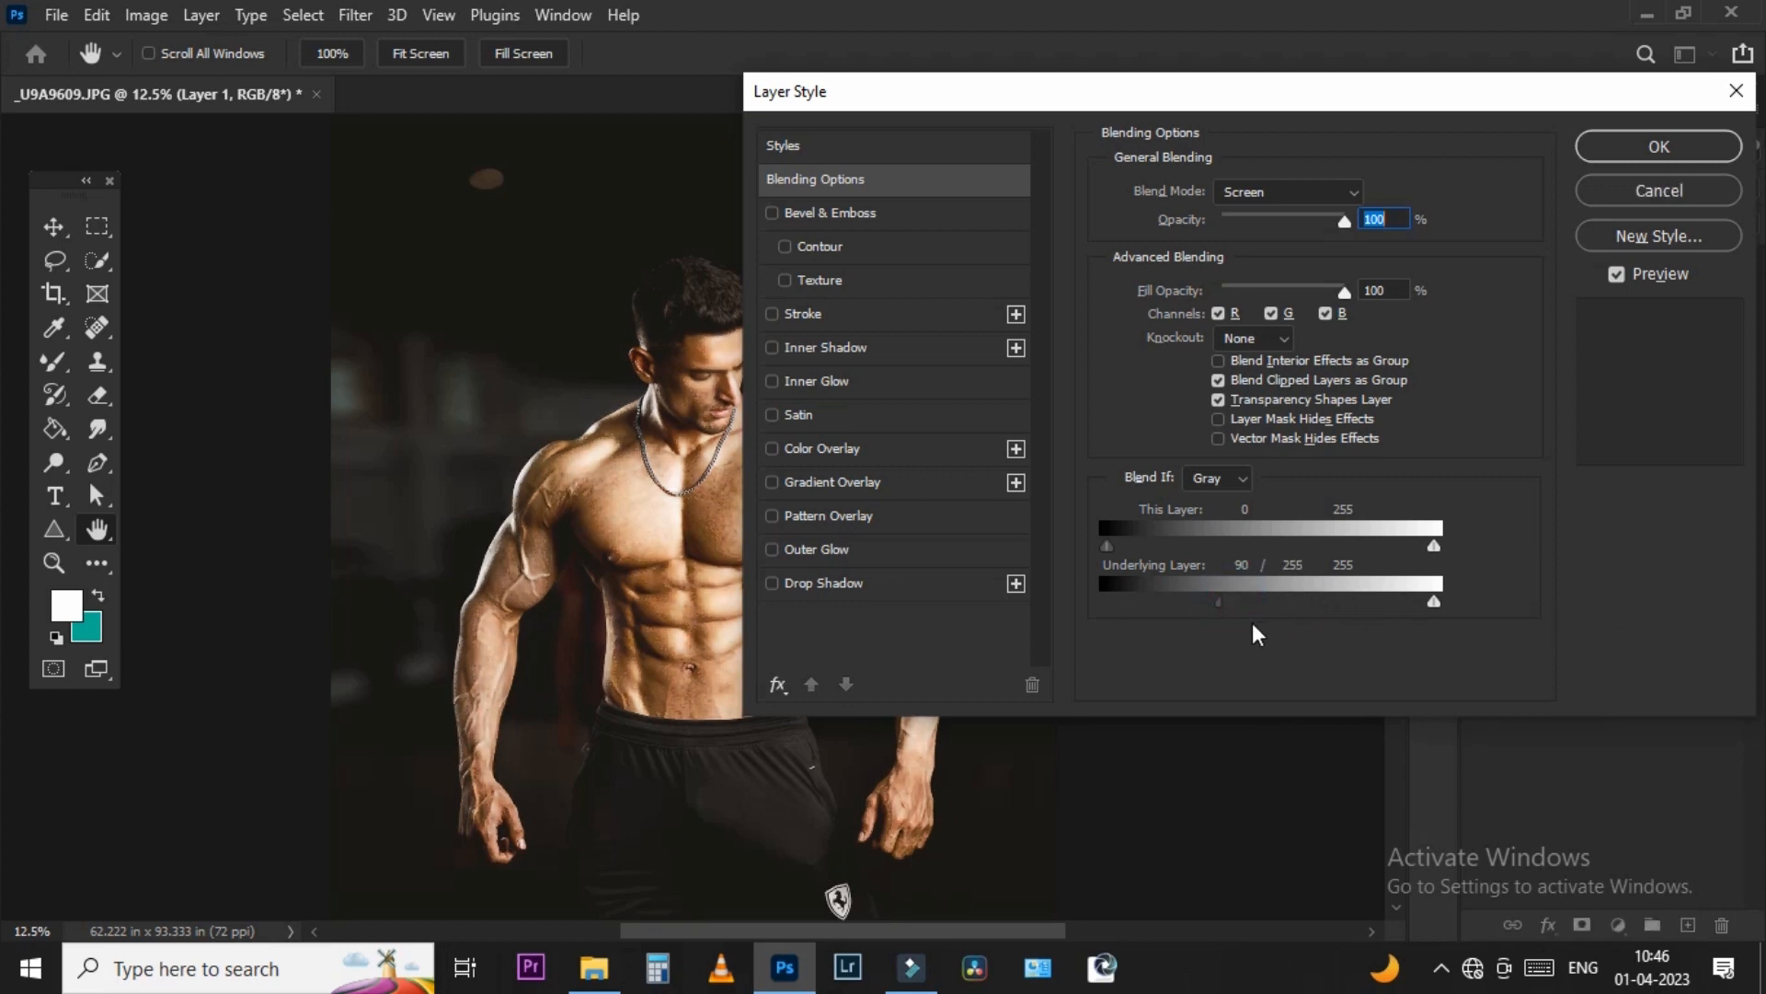
pyautogui.moveTo(1254, 601); pyautogui.dragTo(1405, 607)
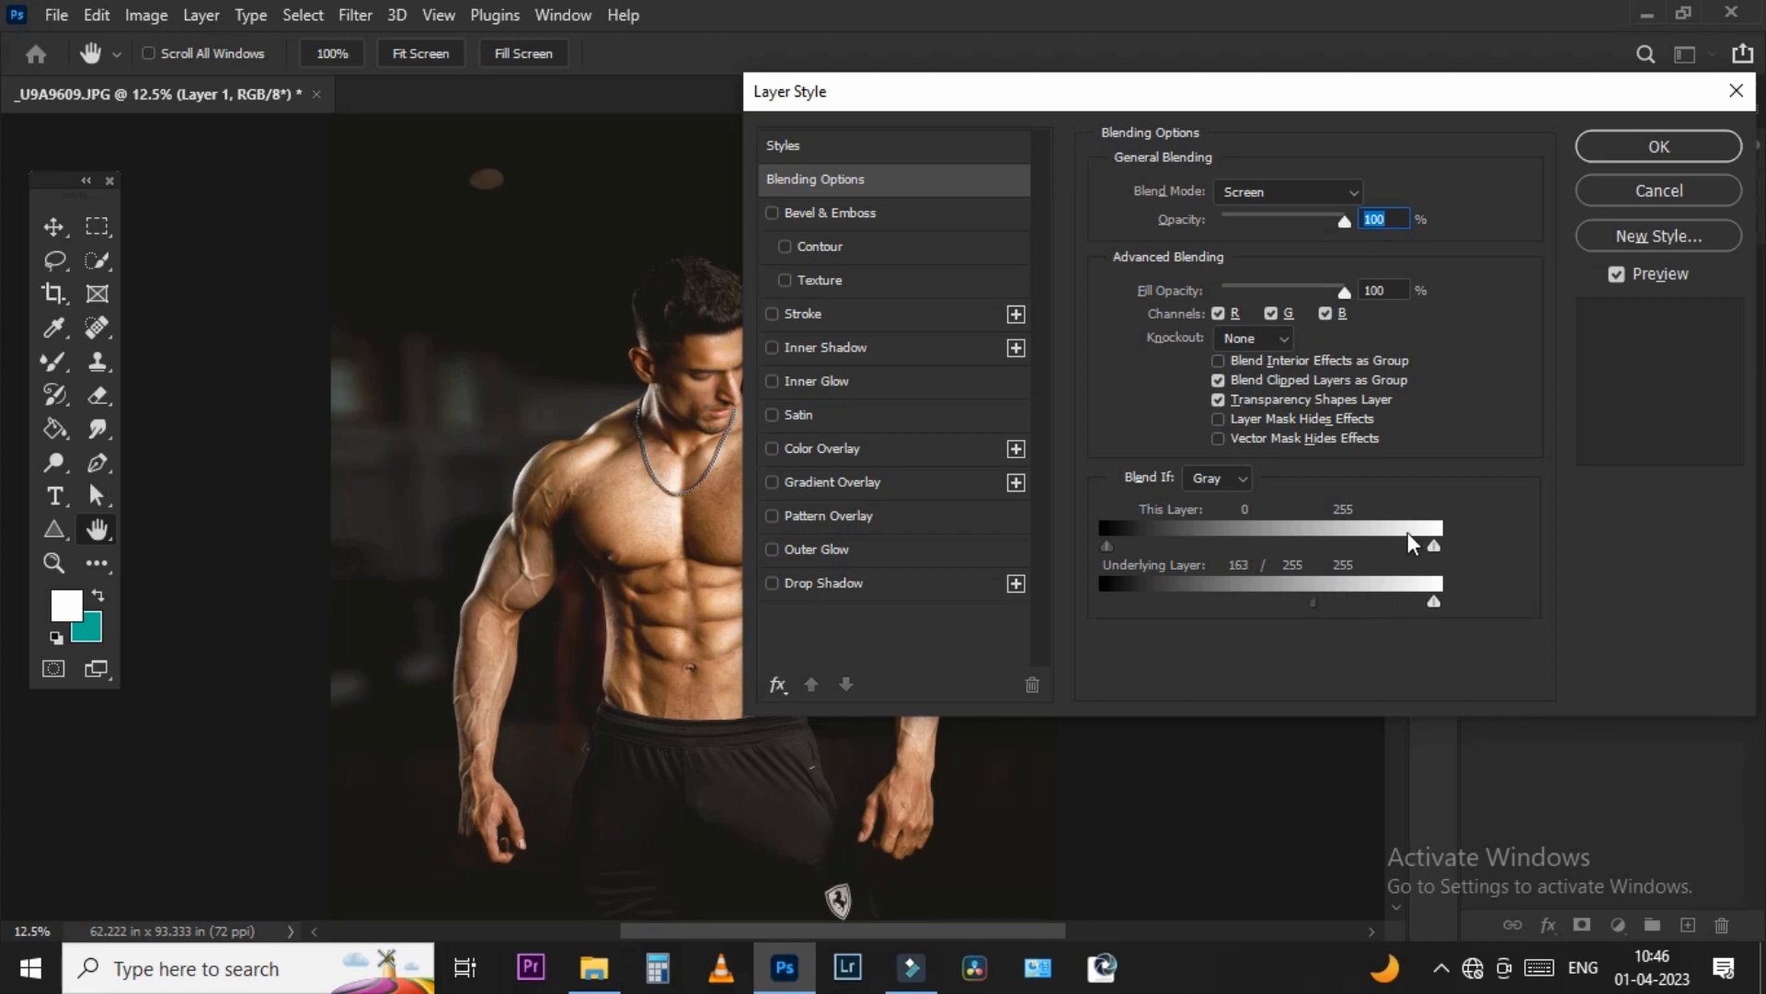
pyautogui.click(1582, 150)
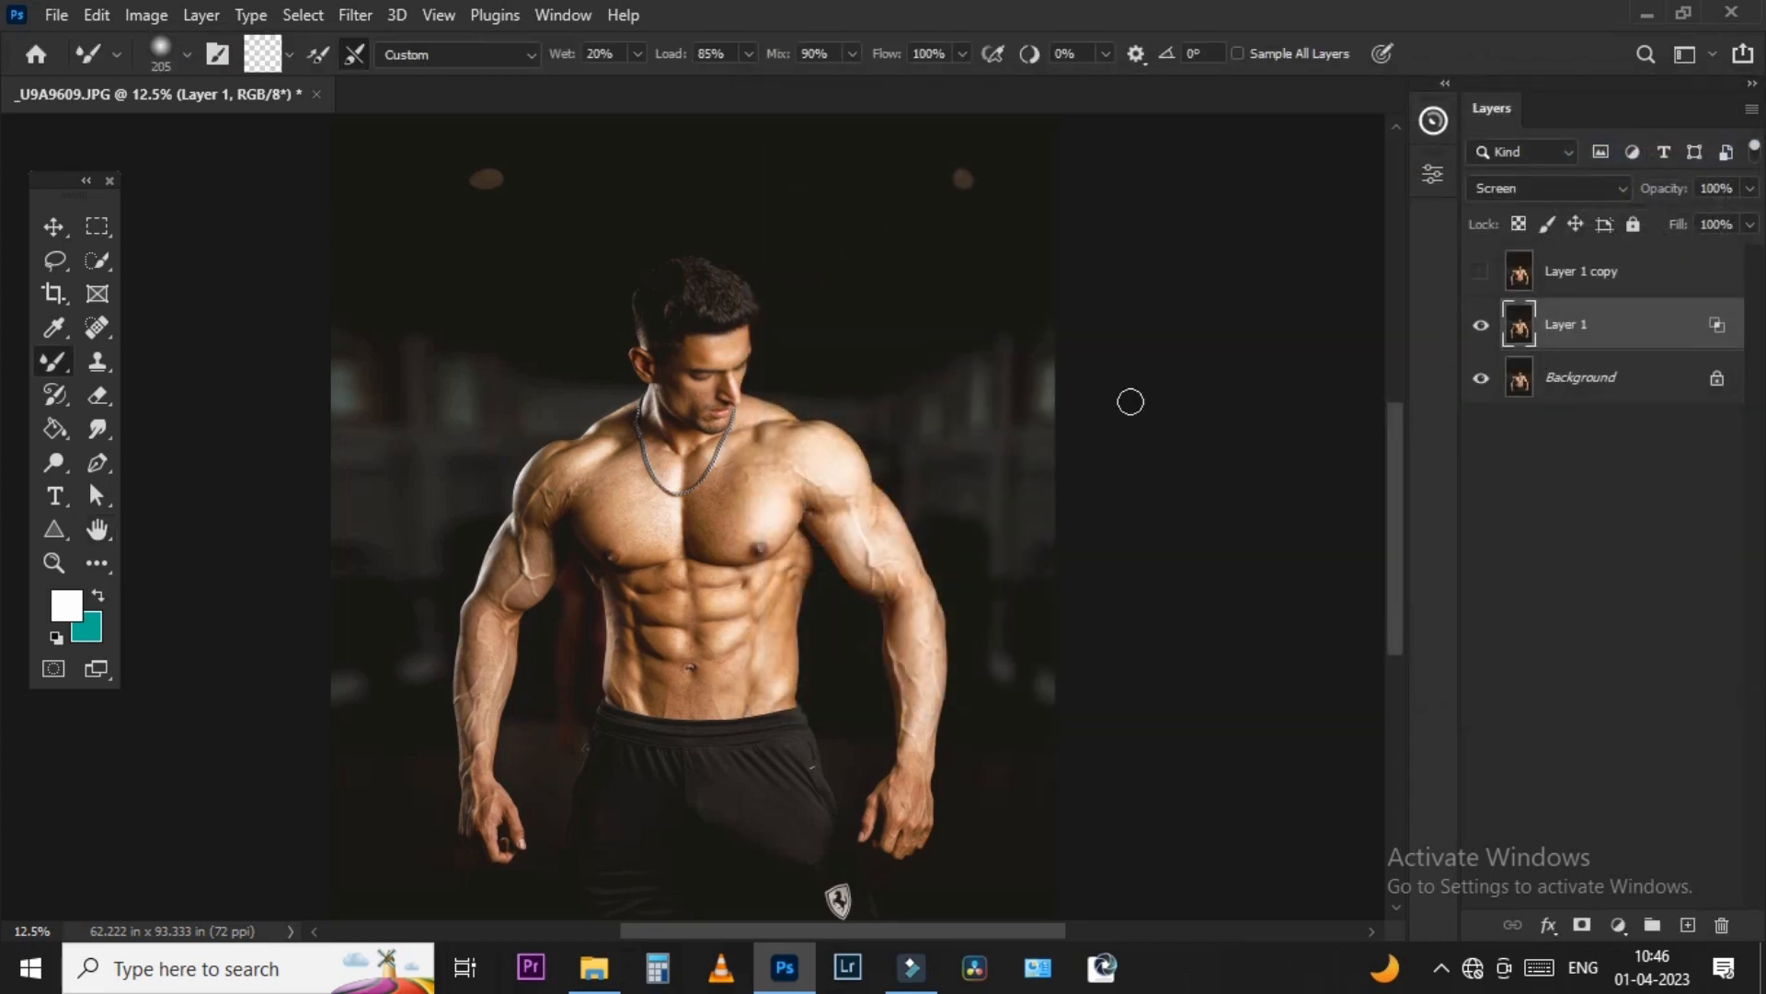
# - Lower Layer 1's opacity to 75%, add a layer mask and fill it with Apply Image using merged RGB, Multiply, 100%
pyautogui.scroll(2, 797, 467)
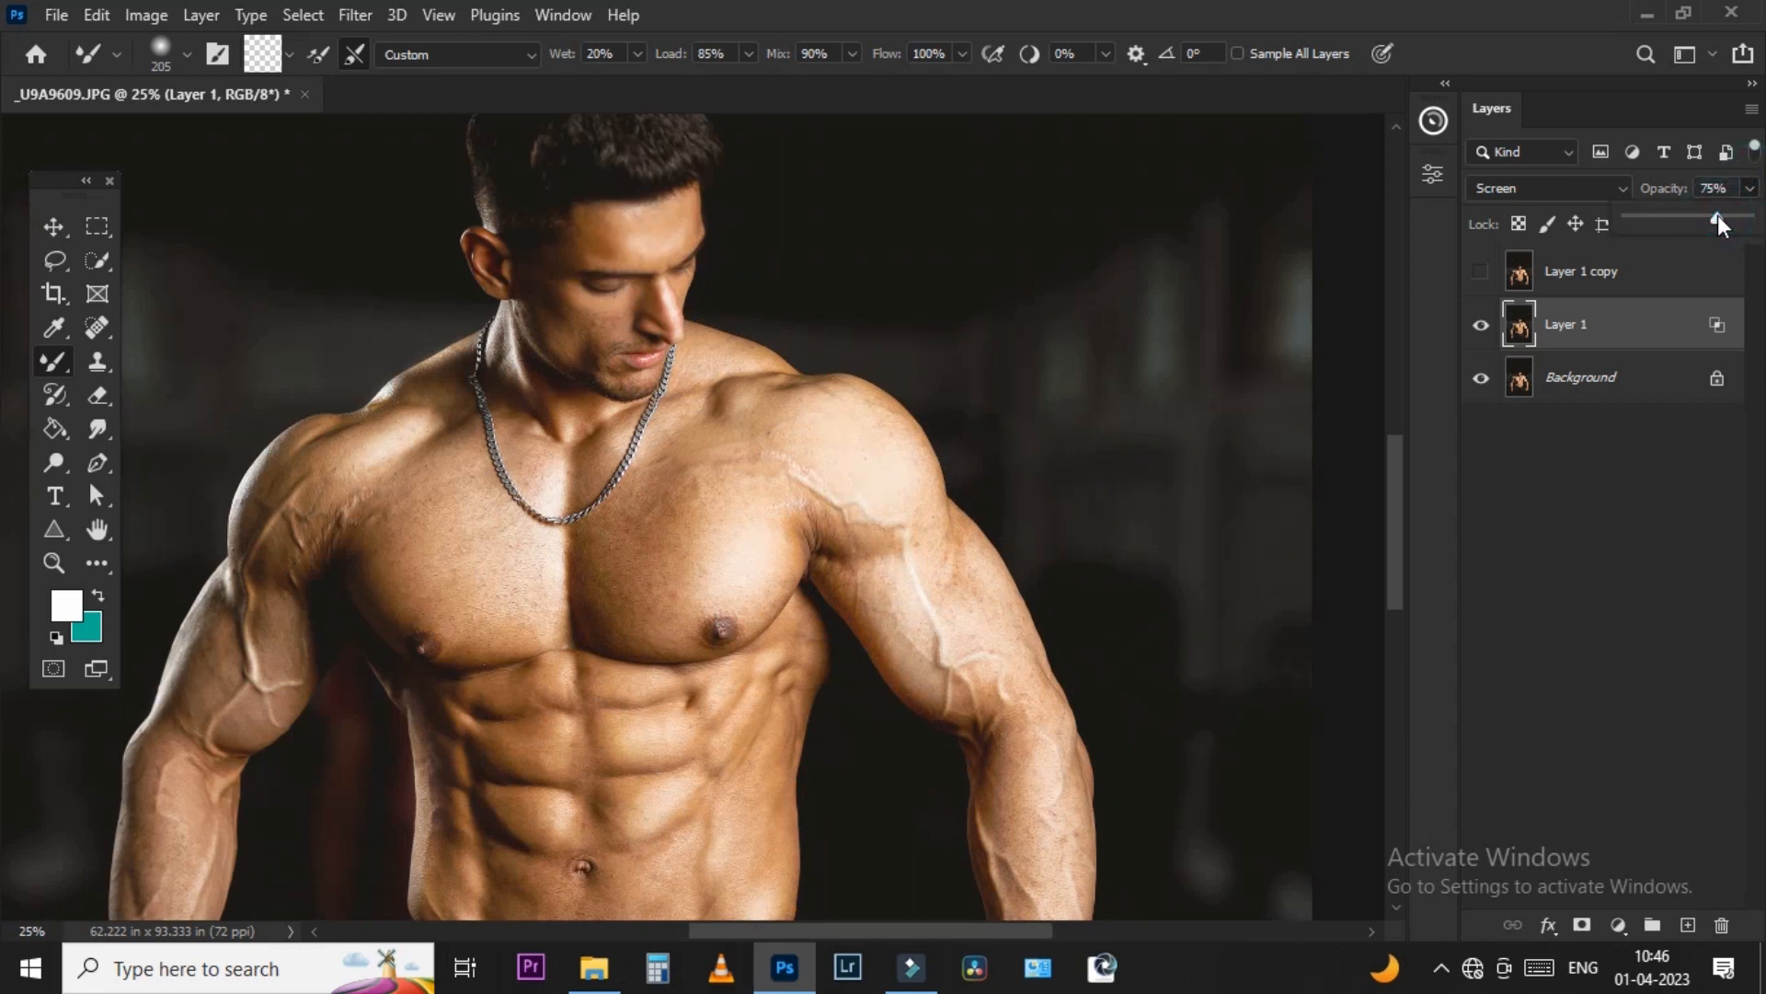
pyautogui.click(1583, 925)
pyautogui.hotkey('alt', 'i')
pyautogui.press('y')
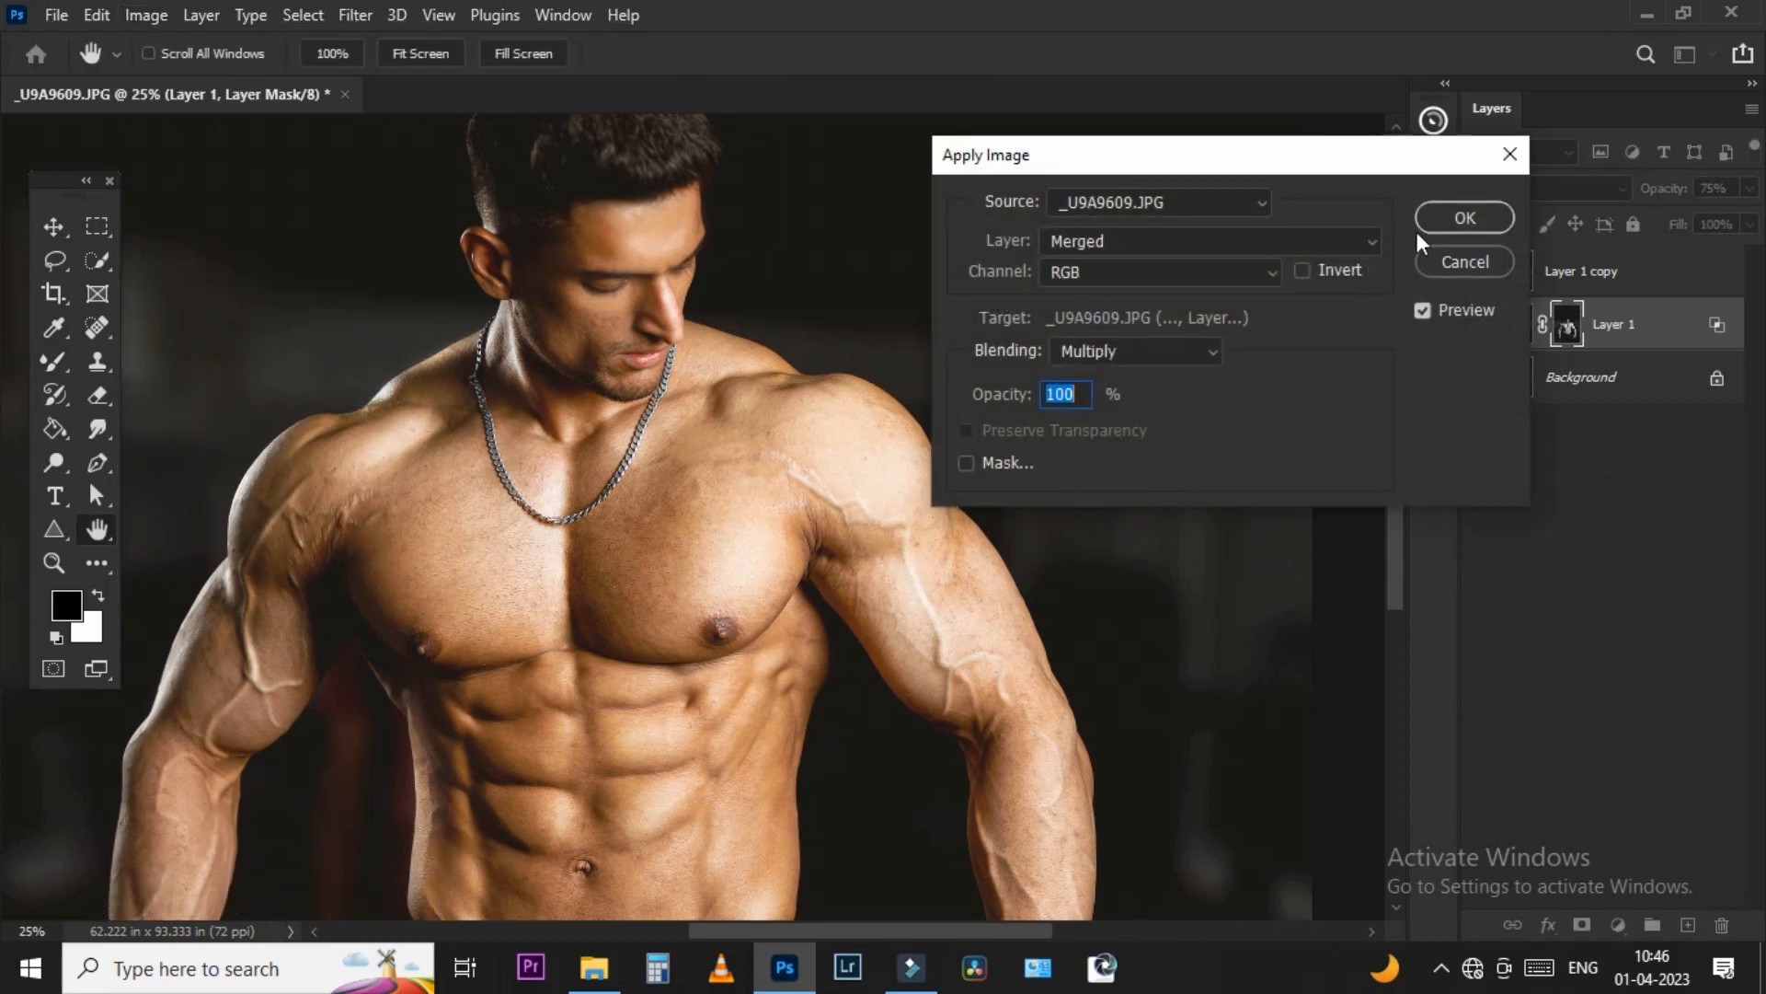
pyautogui.click(1470, 218)
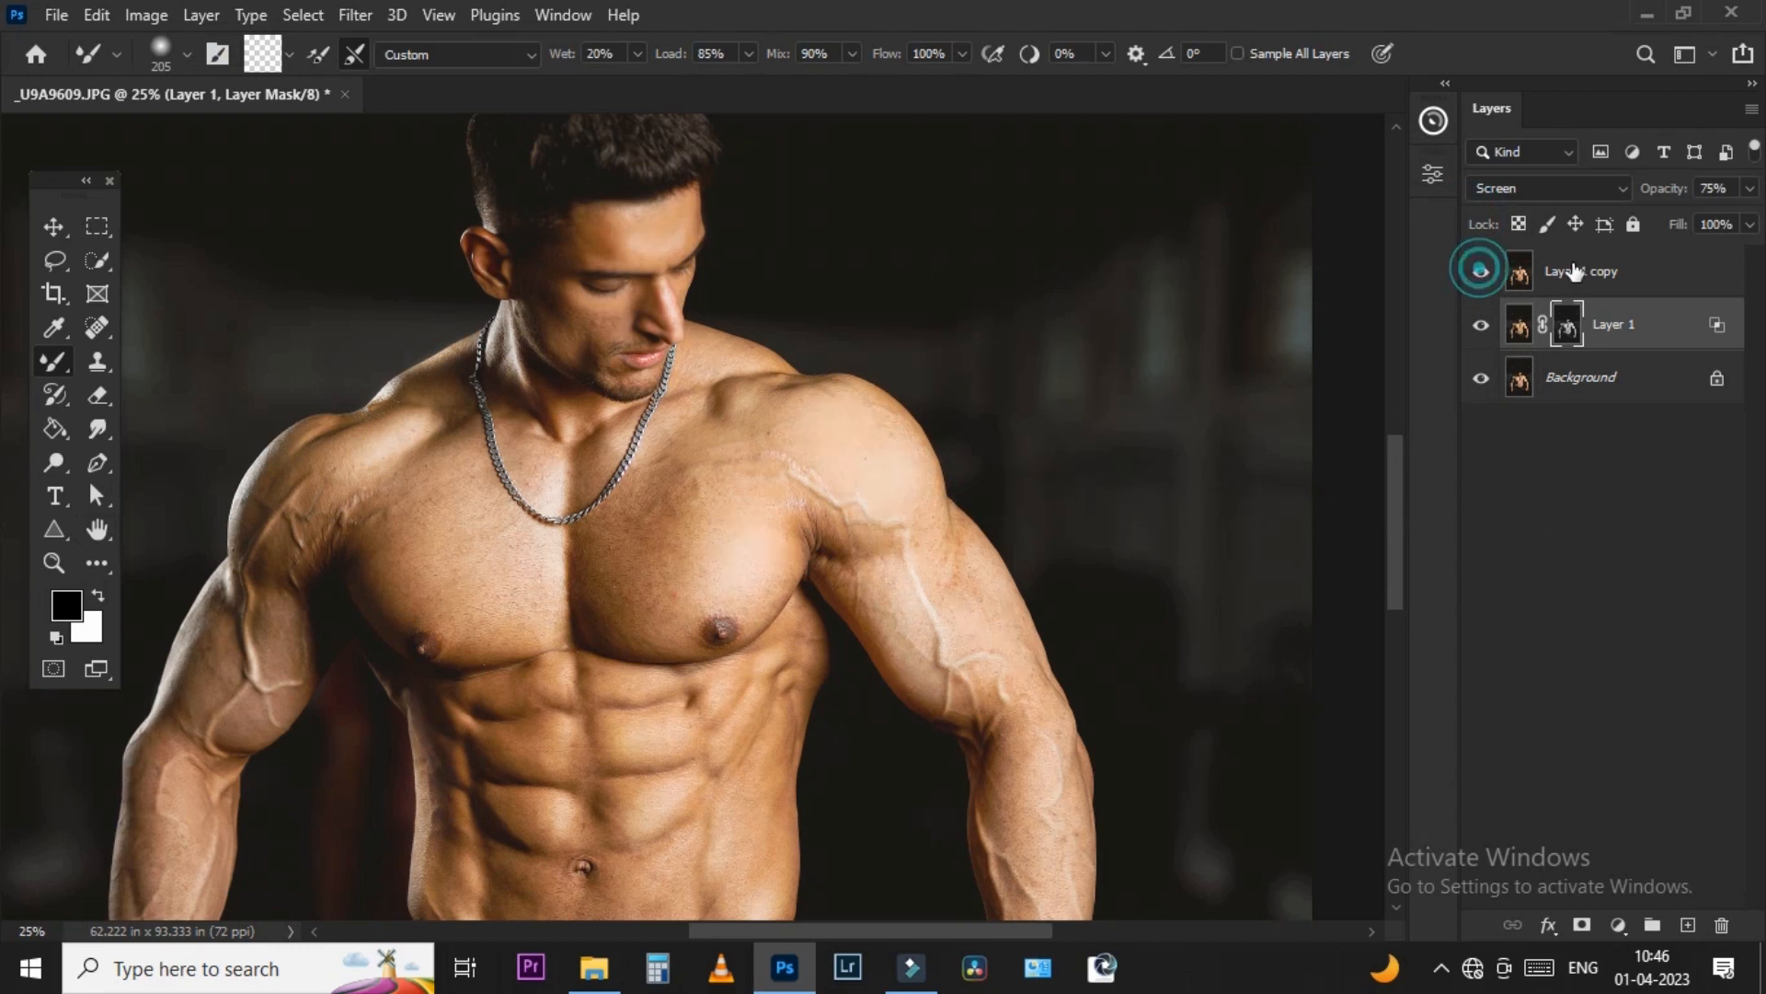
# - Select the visible Layer 1 copy and set its blend mode to Multiply
pyautogui.click(1573, 267)
pyautogui.click(1527, 189)
pyautogui.click(1514, 287)
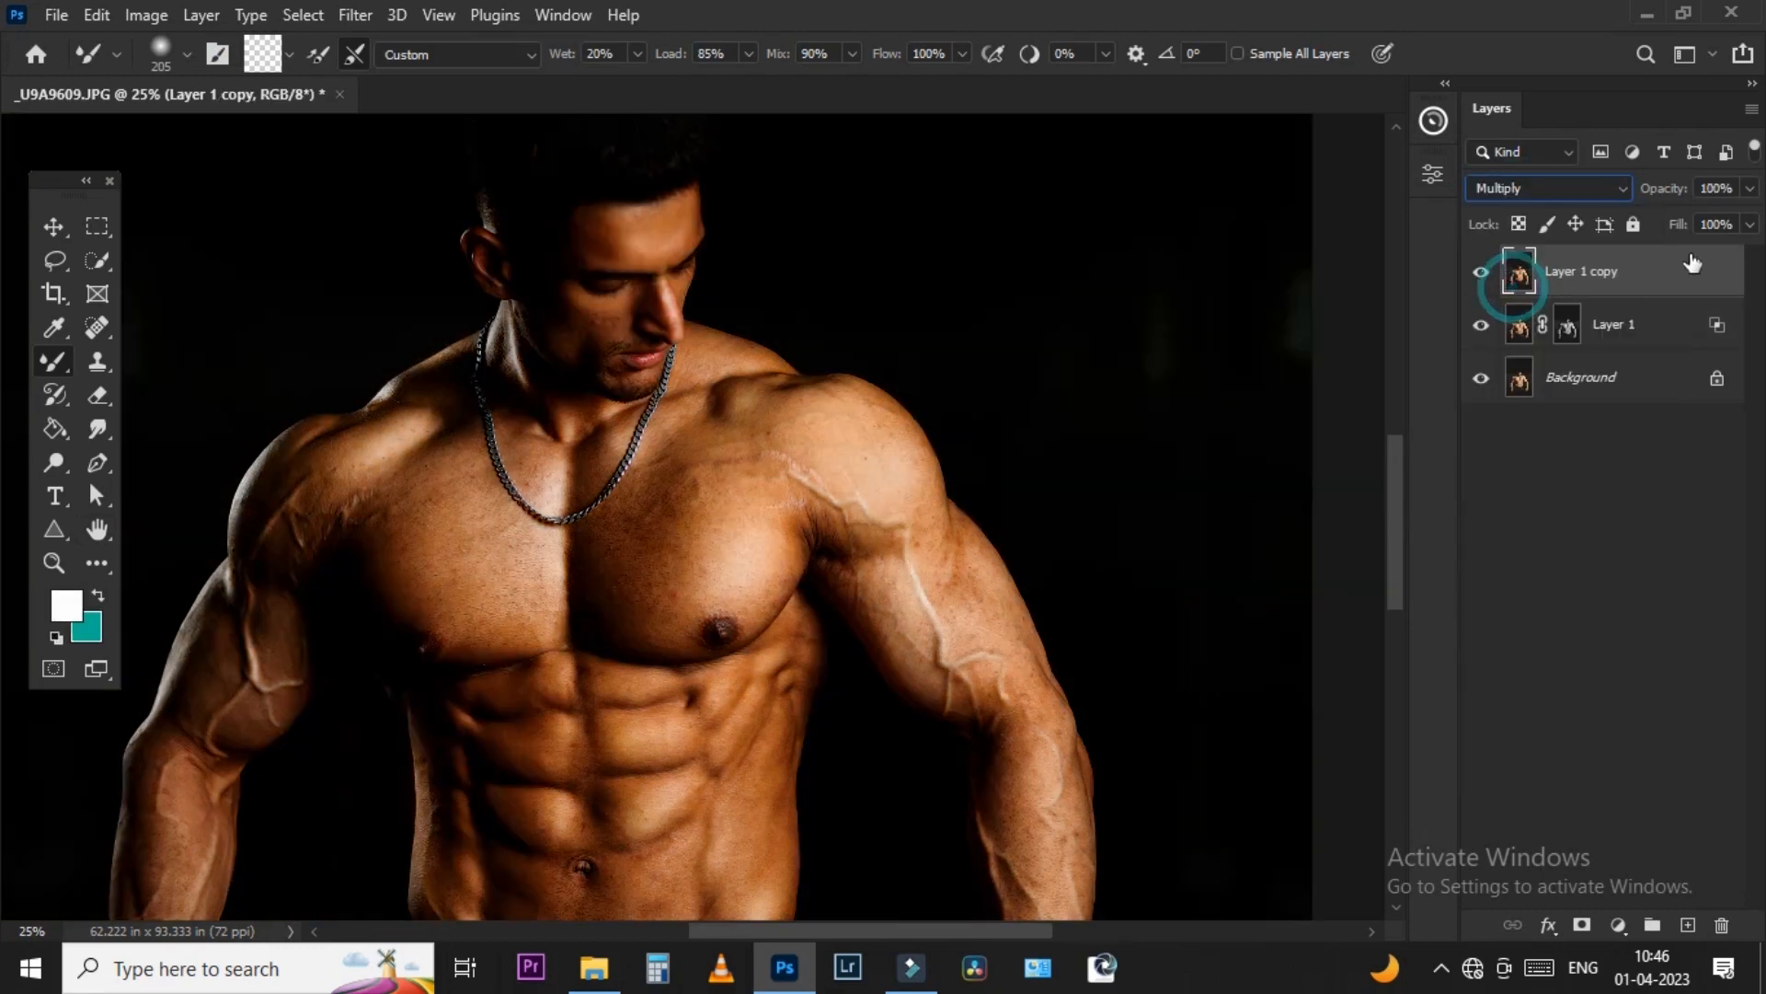
# - Limit Layer 1 copy to the shadows with Blend If, splitting the underlying layer's highlight slider to 0 / 48
pyautogui.doubleClick(1696, 260)
pyautogui.moveTo(1367, 596); pyautogui.dragTo(1146, 598)
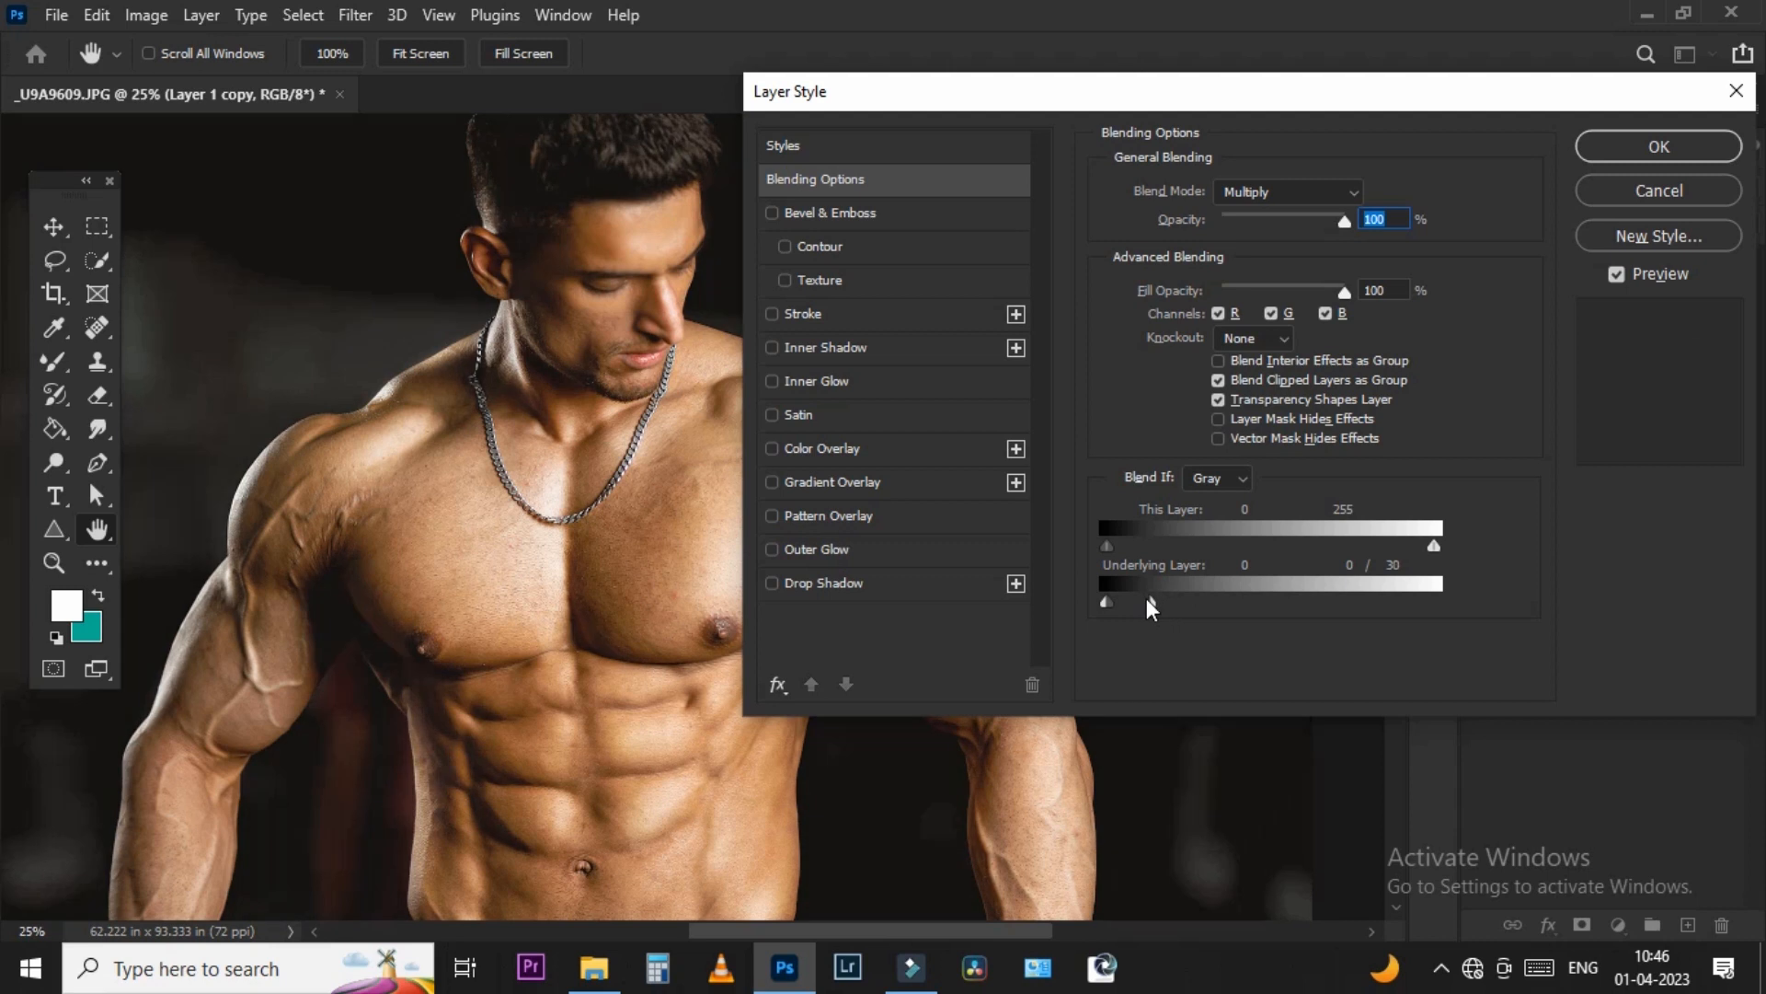
pyautogui.click(1616, 158)
pyautogui.doubleClick(1706, 291)
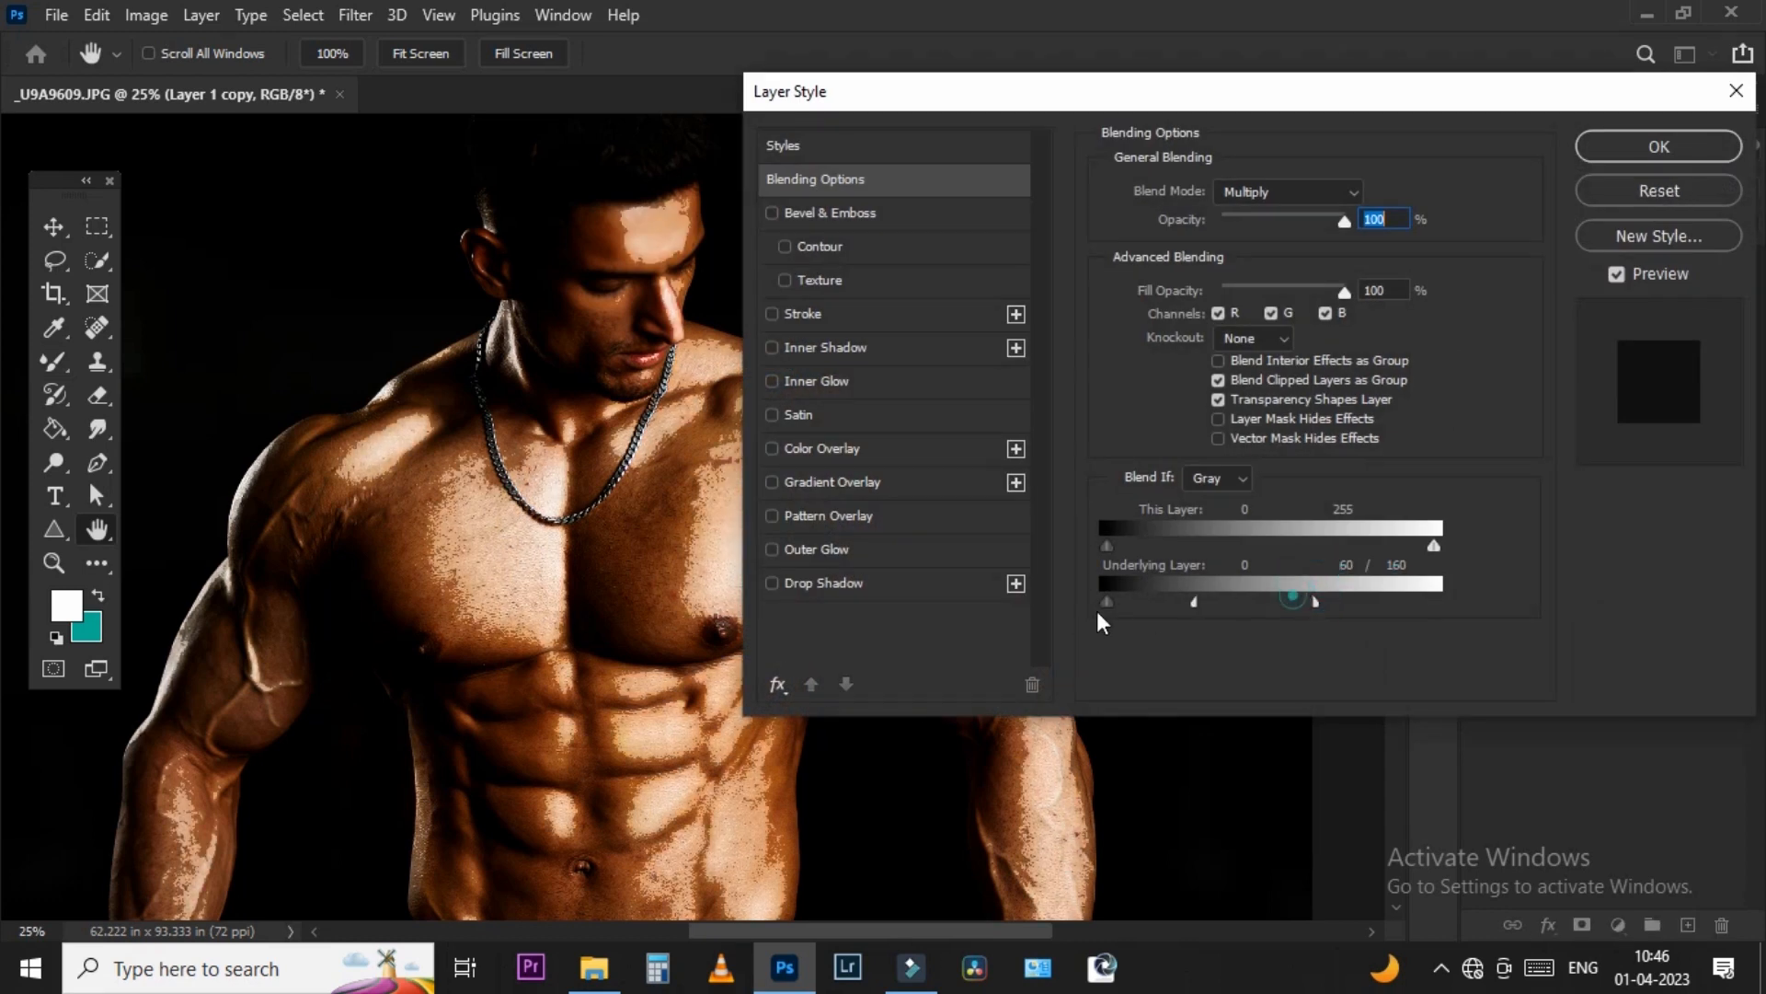
pyautogui.moveTo(1097, 611); pyautogui.dragTo(1095, 611)
pyautogui.moveTo(1293, 603); pyautogui.dragTo(1168, 605)
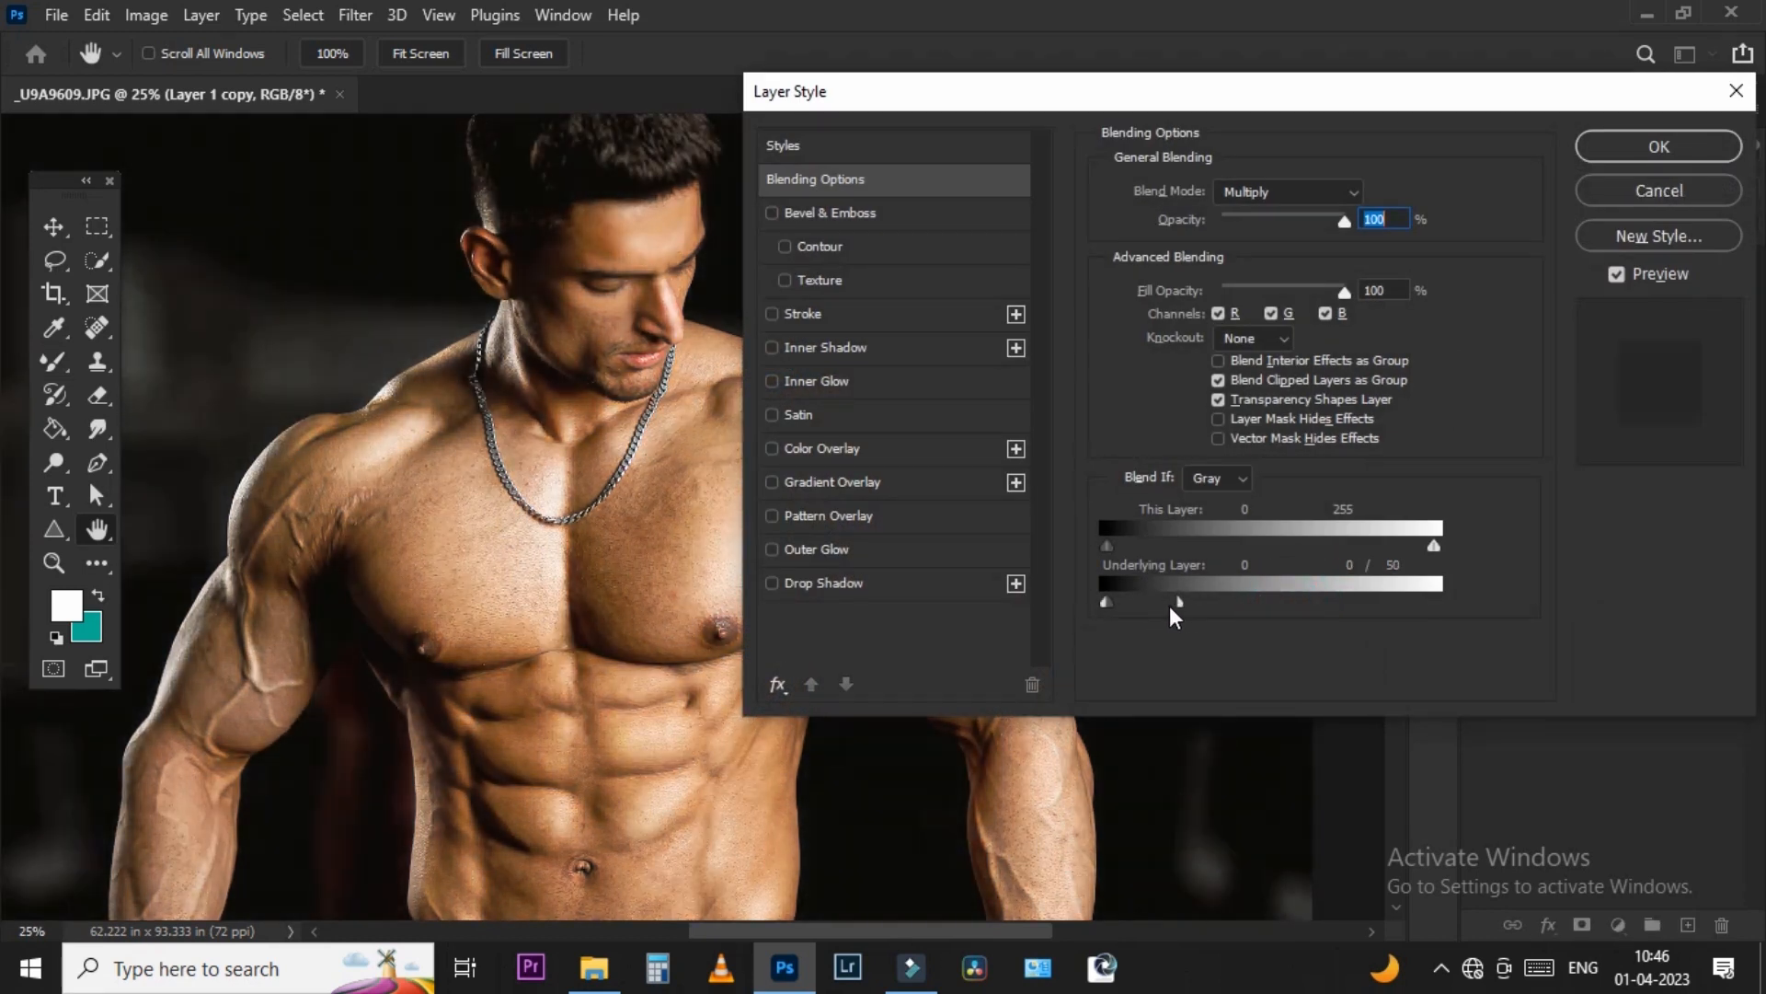
pyautogui.click(1626, 166)
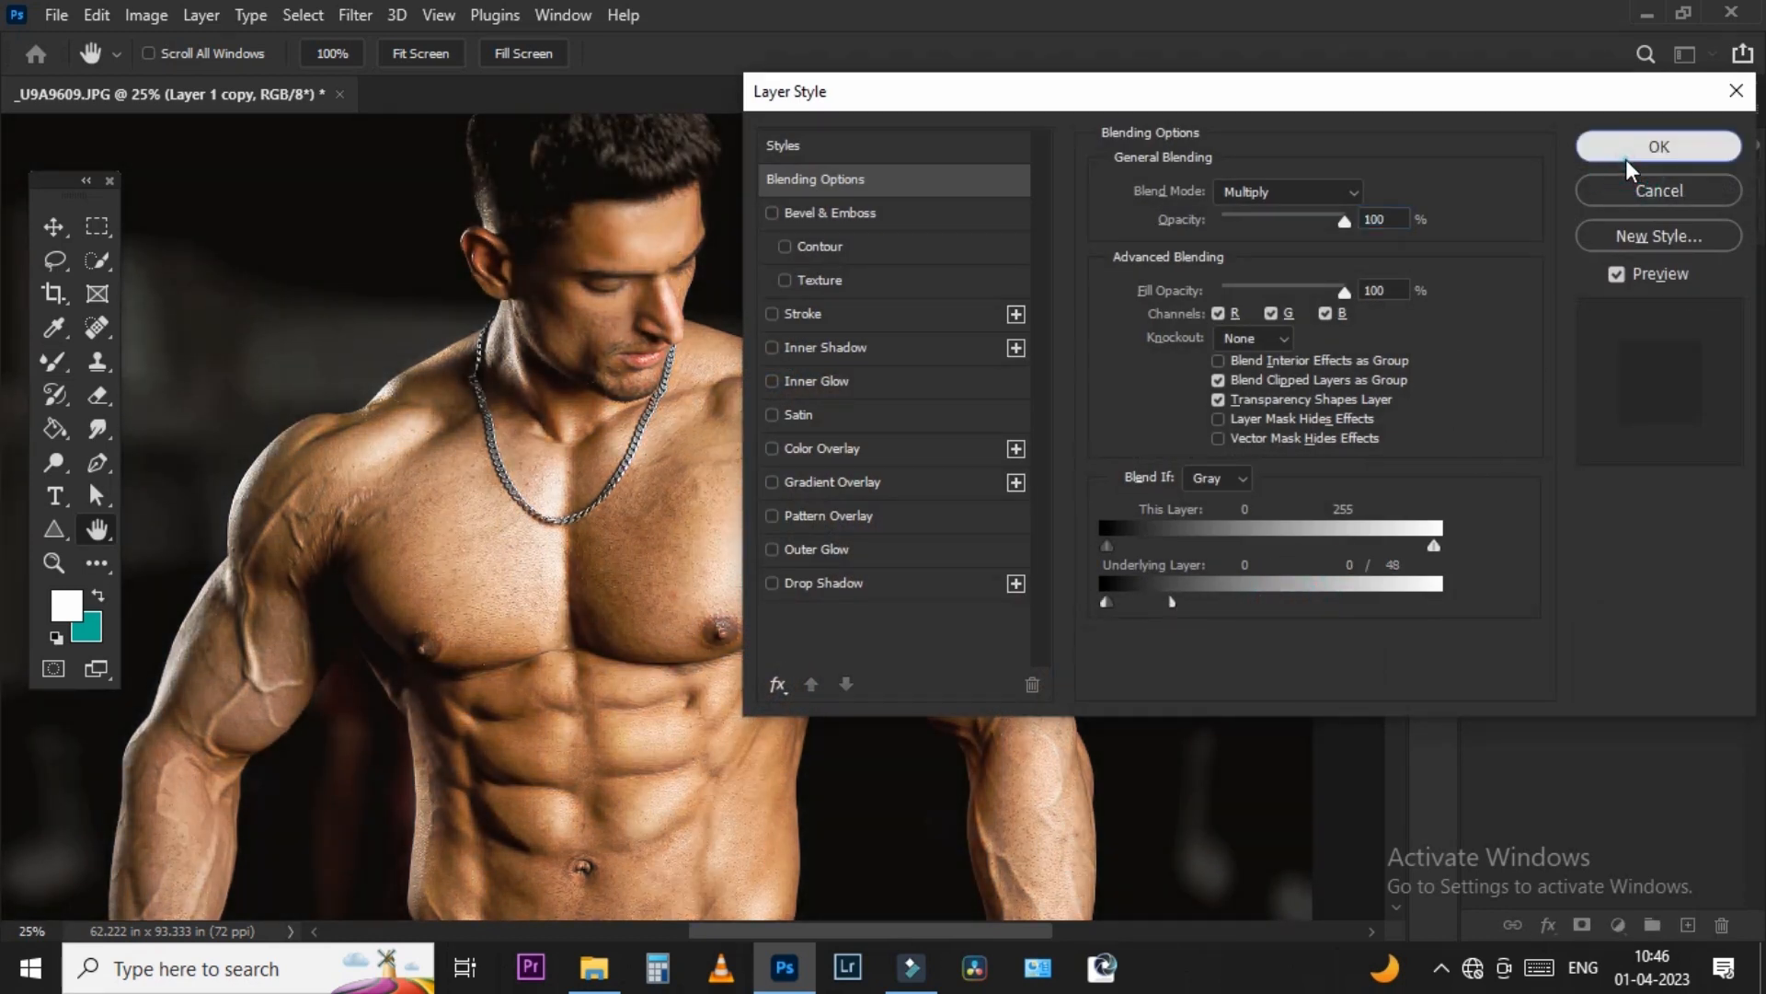
# - Add a layer mask to Layer 1 copy and fill it with Apply Image using merged RGB, Invert on, Multiply at 100%
pyautogui.press('b')
pyautogui.click(1575, 925)
pyautogui.press('d')
pyautogui.press('x')
pyautogui.hotkey('alt', 'i')
pyautogui.press('y')
pyautogui.click(1301, 269)
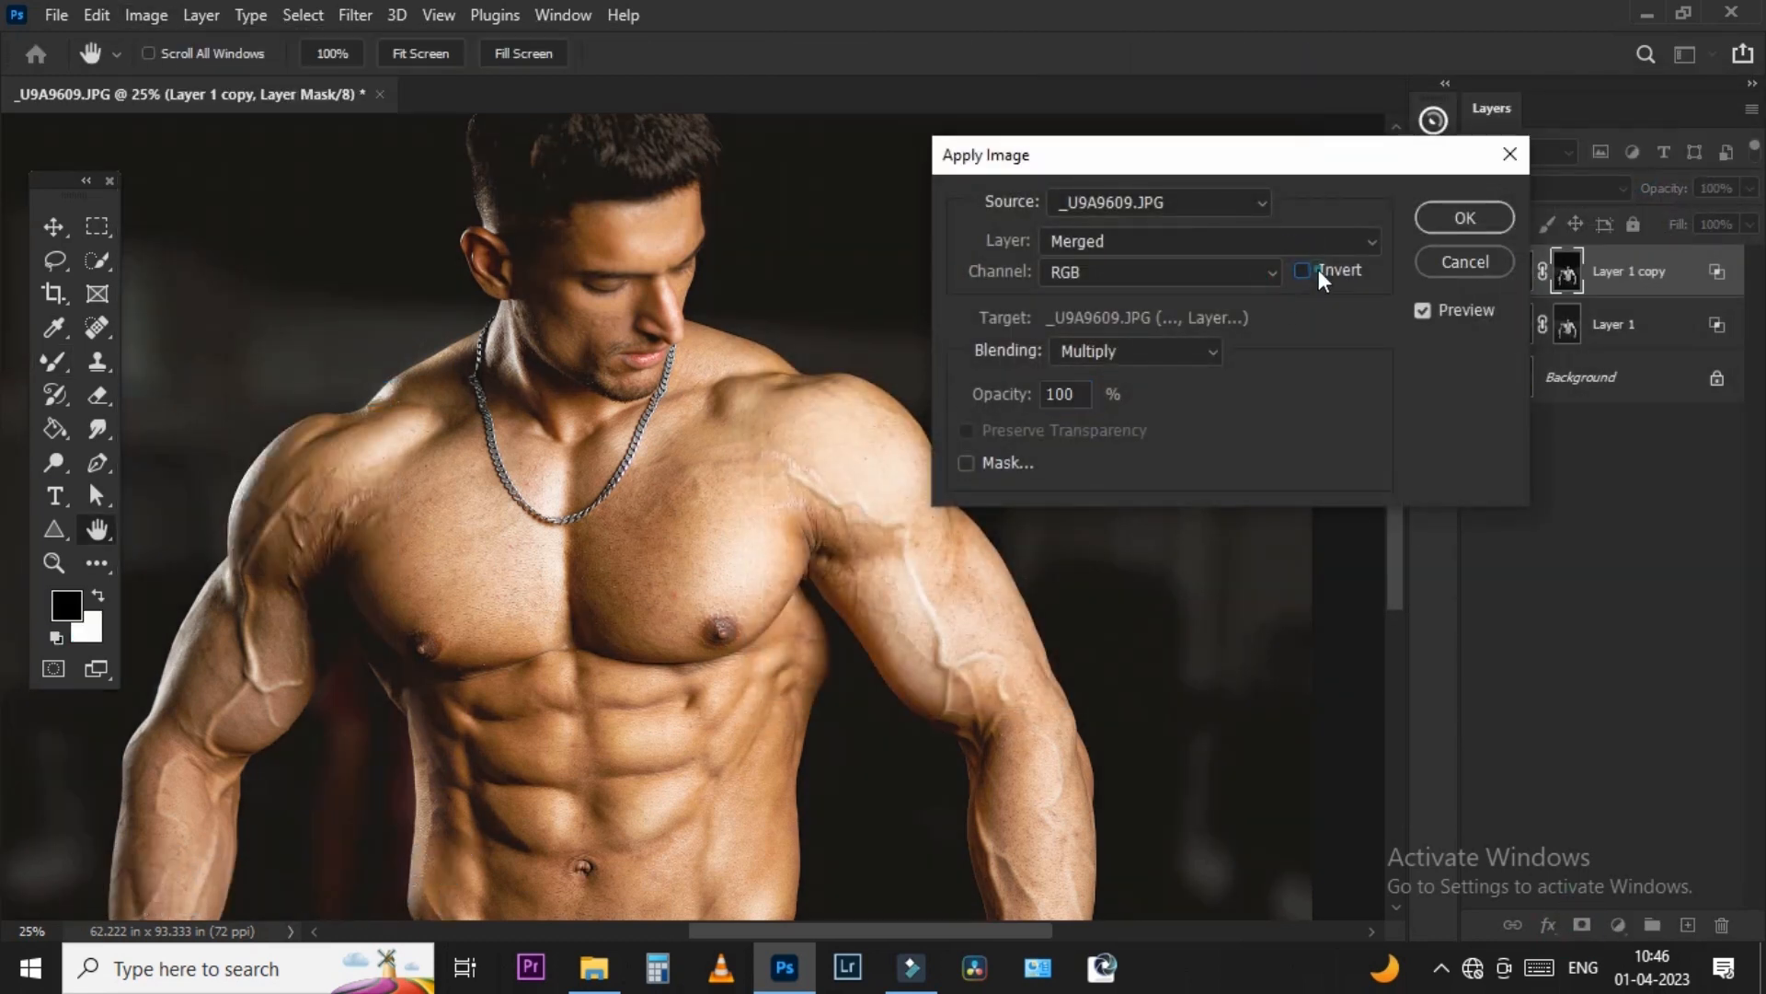
pyautogui.click(1466, 218)
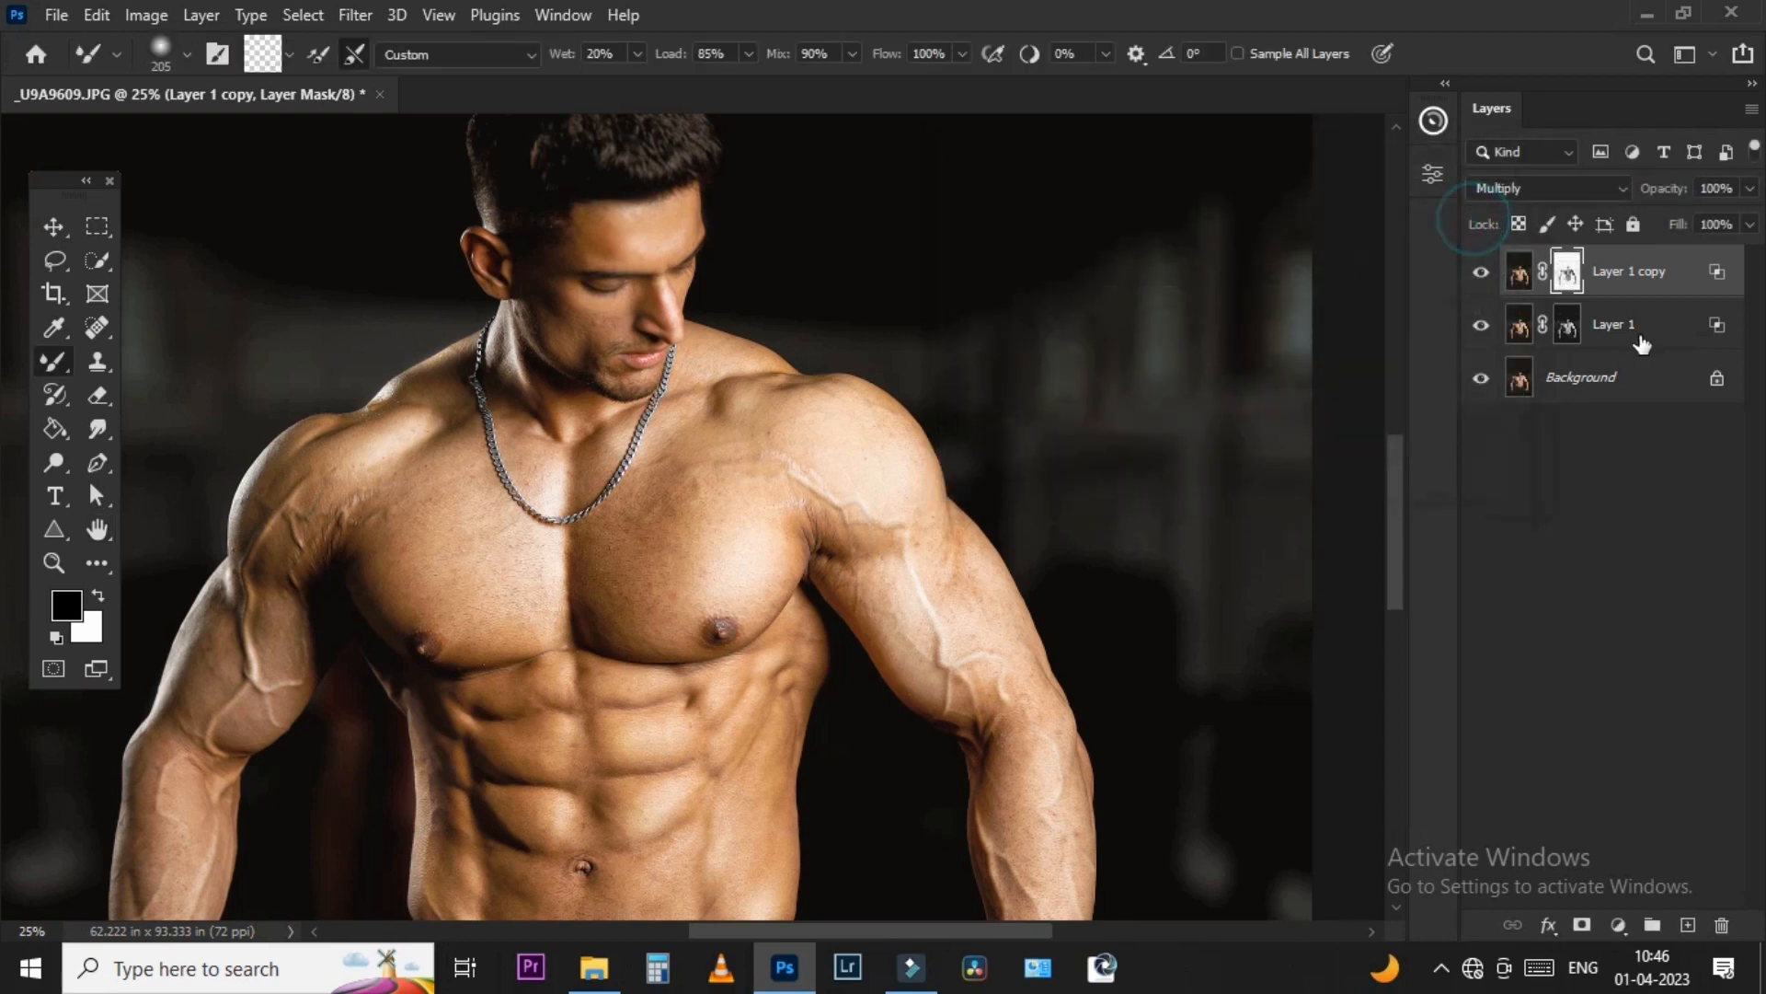
# - Group Layer 1 and Layer 1 copy, and mask the group with Apply Image using merged RGB, Multiply, 100%, Invert off
pyautogui.keyDown('shift'); pyautogui.click(1628, 329); pyautogui.keyUp('shift')
pyautogui.click(1651, 930)
pyautogui.click(1549, 924)
pyautogui.click(1582, 924)
pyautogui.click(1581, 924)
pyautogui.hotkey('alt', 'i')
pyautogui.press('y')
pyautogui.click(1324, 266)
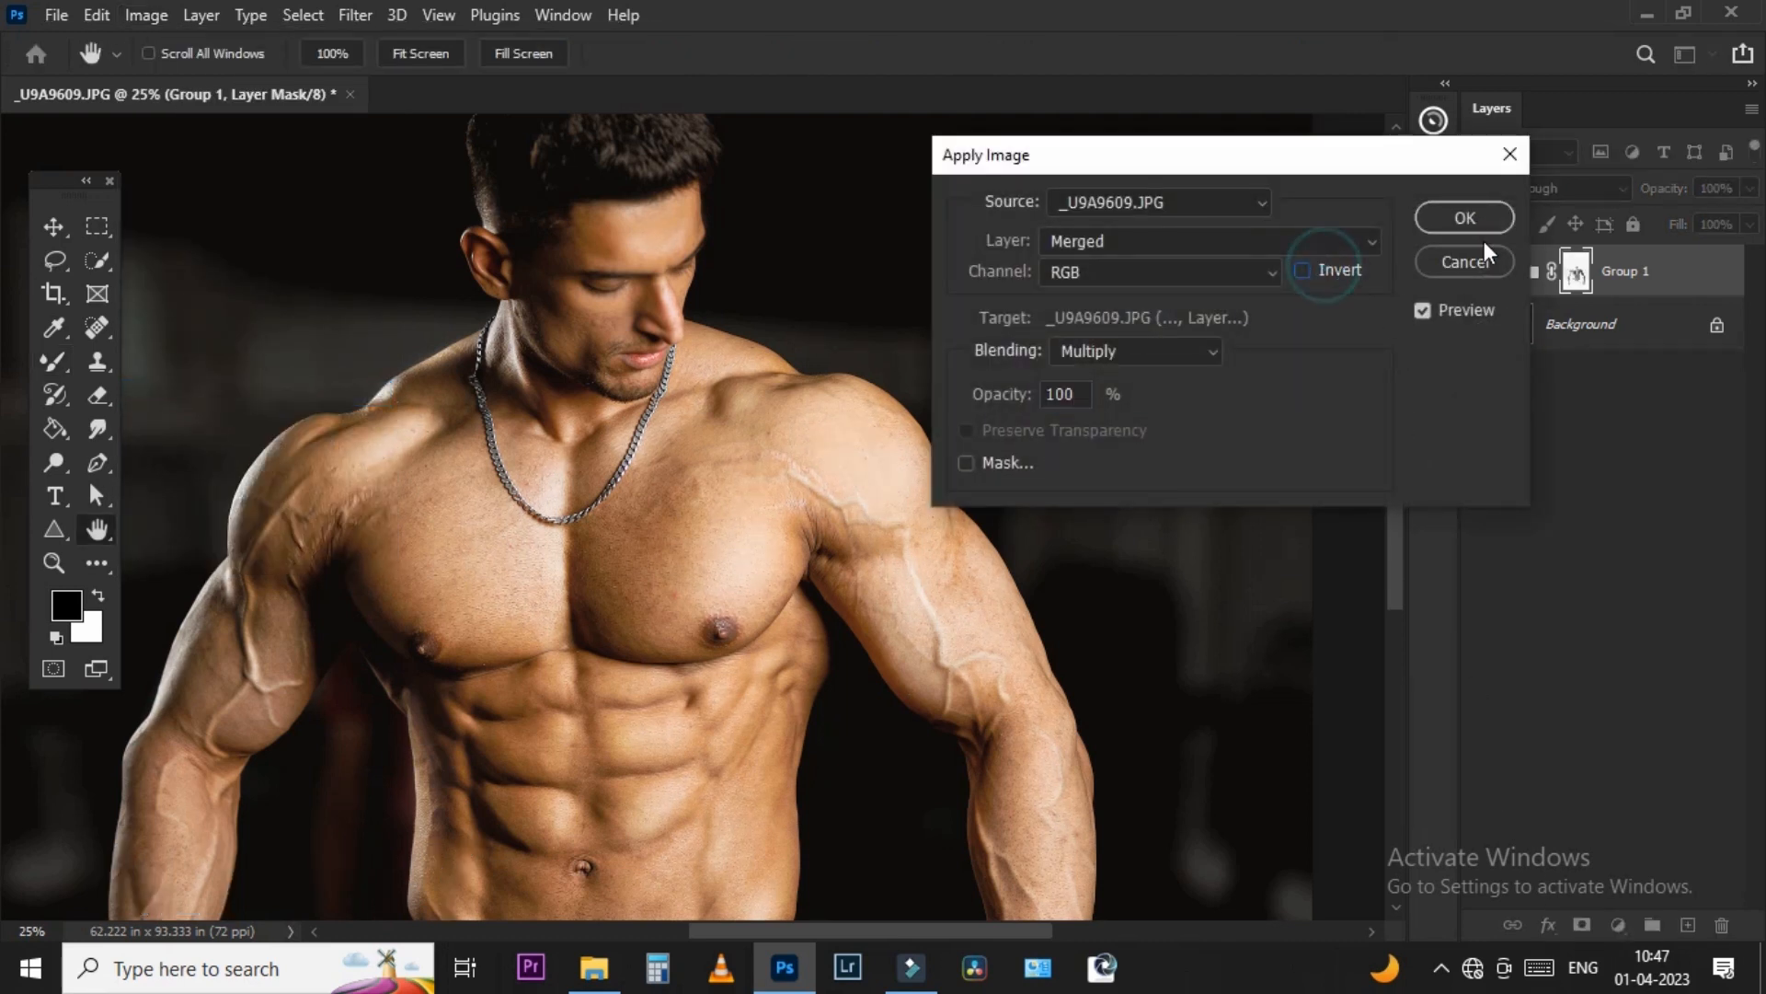
pyautogui.click(1464, 219)
# - Compare the image with and without Group 1 by isolating the Background layer, then view the whole figure
pyautogui.keyDown('alt'); pyautogui.click(1481, 324); pyautogui.keyUp('alt')
pyautogui.keyDown('alt'); pyautogui.click(1481, 324); pyautogui.keyUp('alt')
pyautogui.keyDown('alt'); pyautogui.click(1481, 324); pyautogui.keyUp('alt')
pyautogui.keyDown('alt'); pyautogui.click(1481, 323); pyautogui.keyUp('alt')
pyautogui.hotkey('ctrl', '-')
pyautogui.hotkey('ctrl', '-')
pyautogui.hotkey('ctrl', '-')
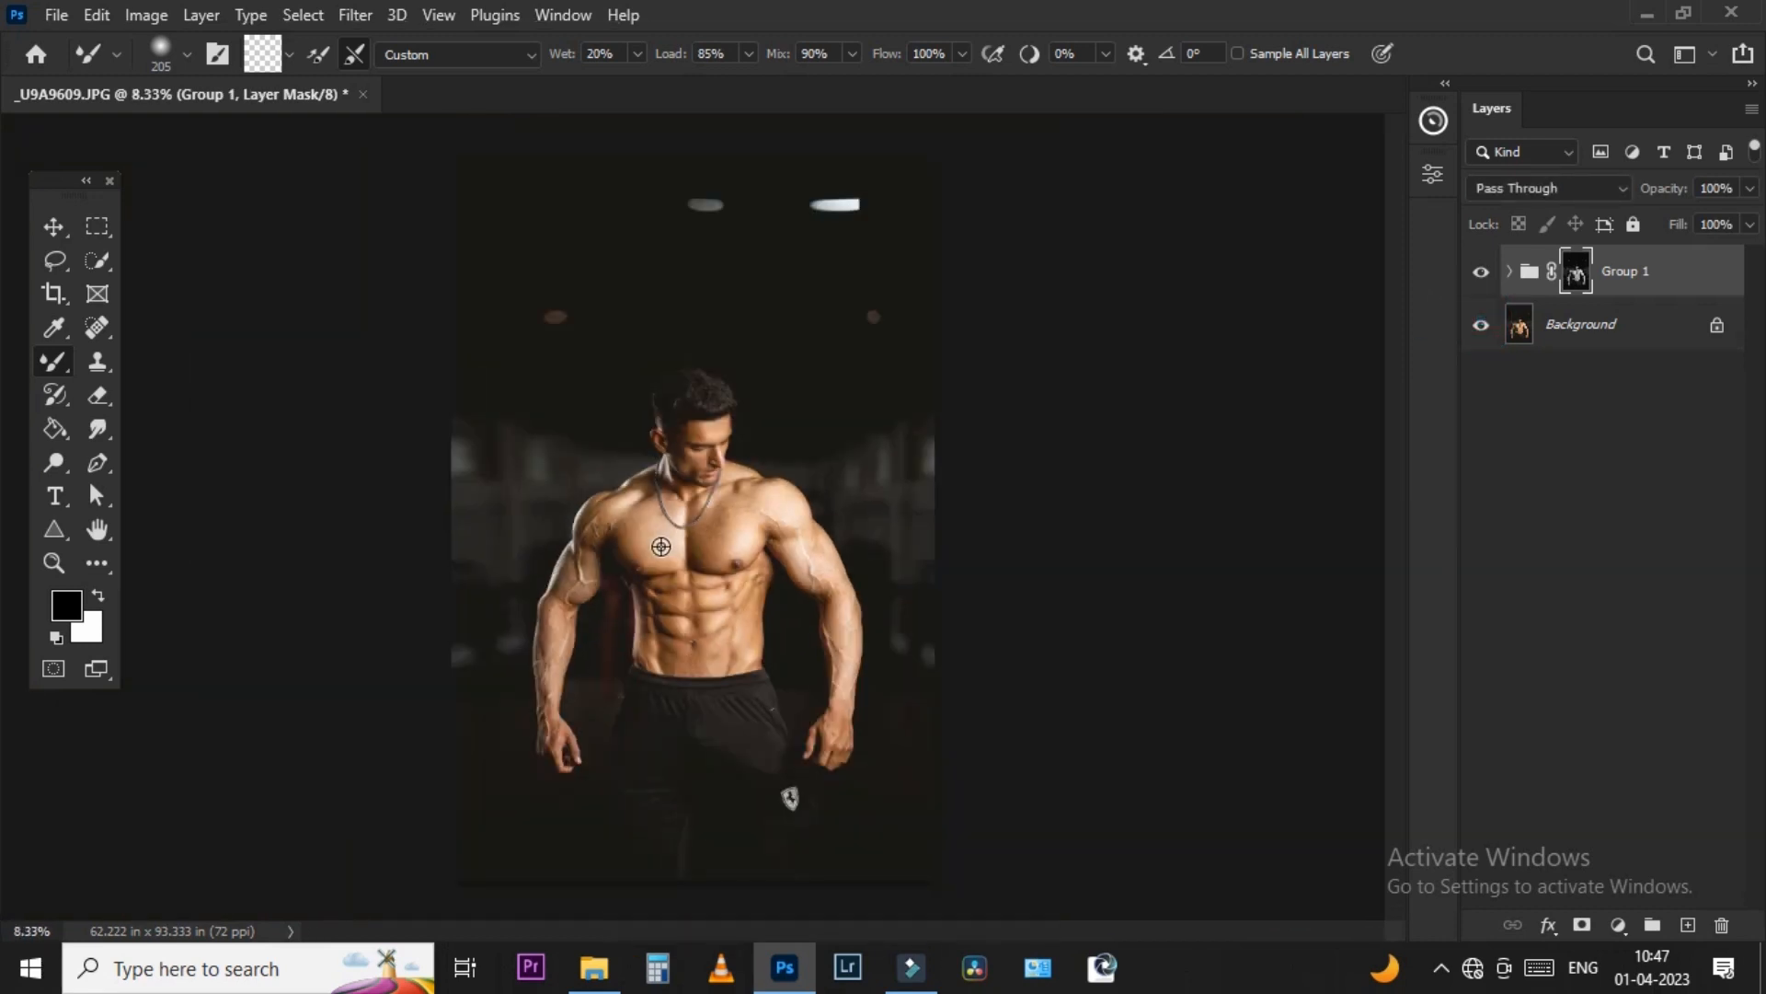
# - Try adding a new layer above Group 1 and sampling the gym background's dark grey 40423d as the Brush color
pyautogui.click(1686, 925)
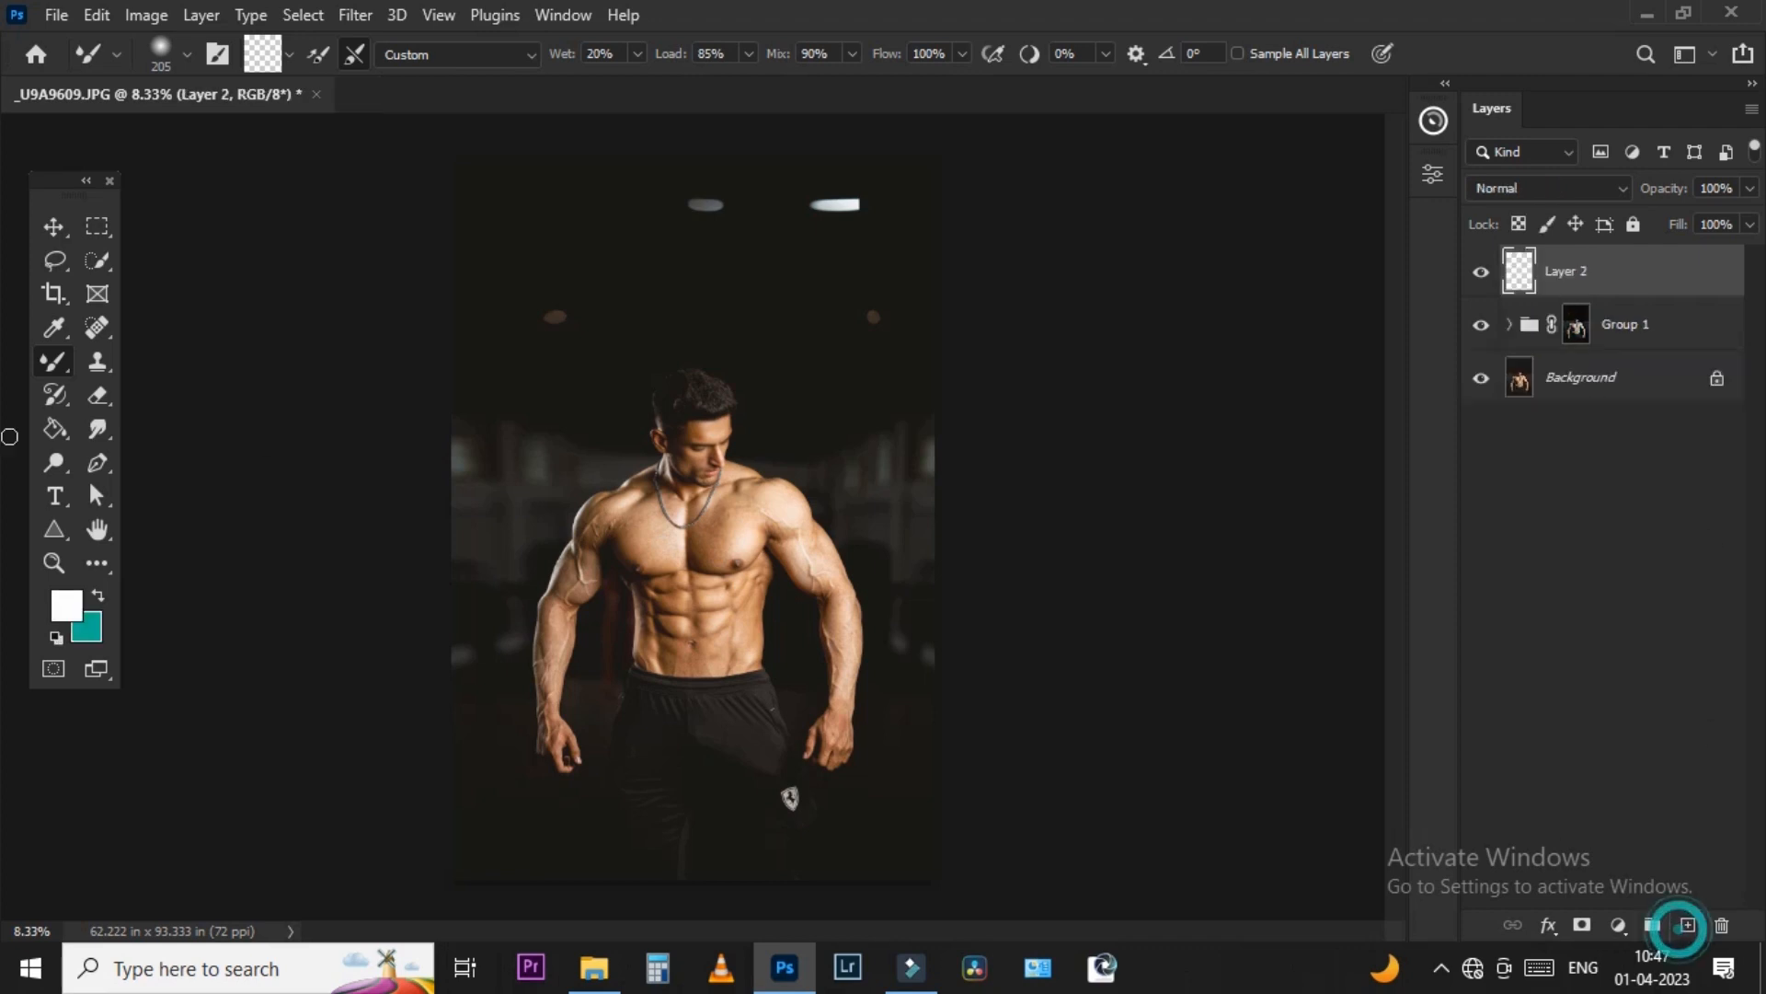
pyautogui.hotkey('shift', 'b')
pyautogui.scroll(2, 422, 564)
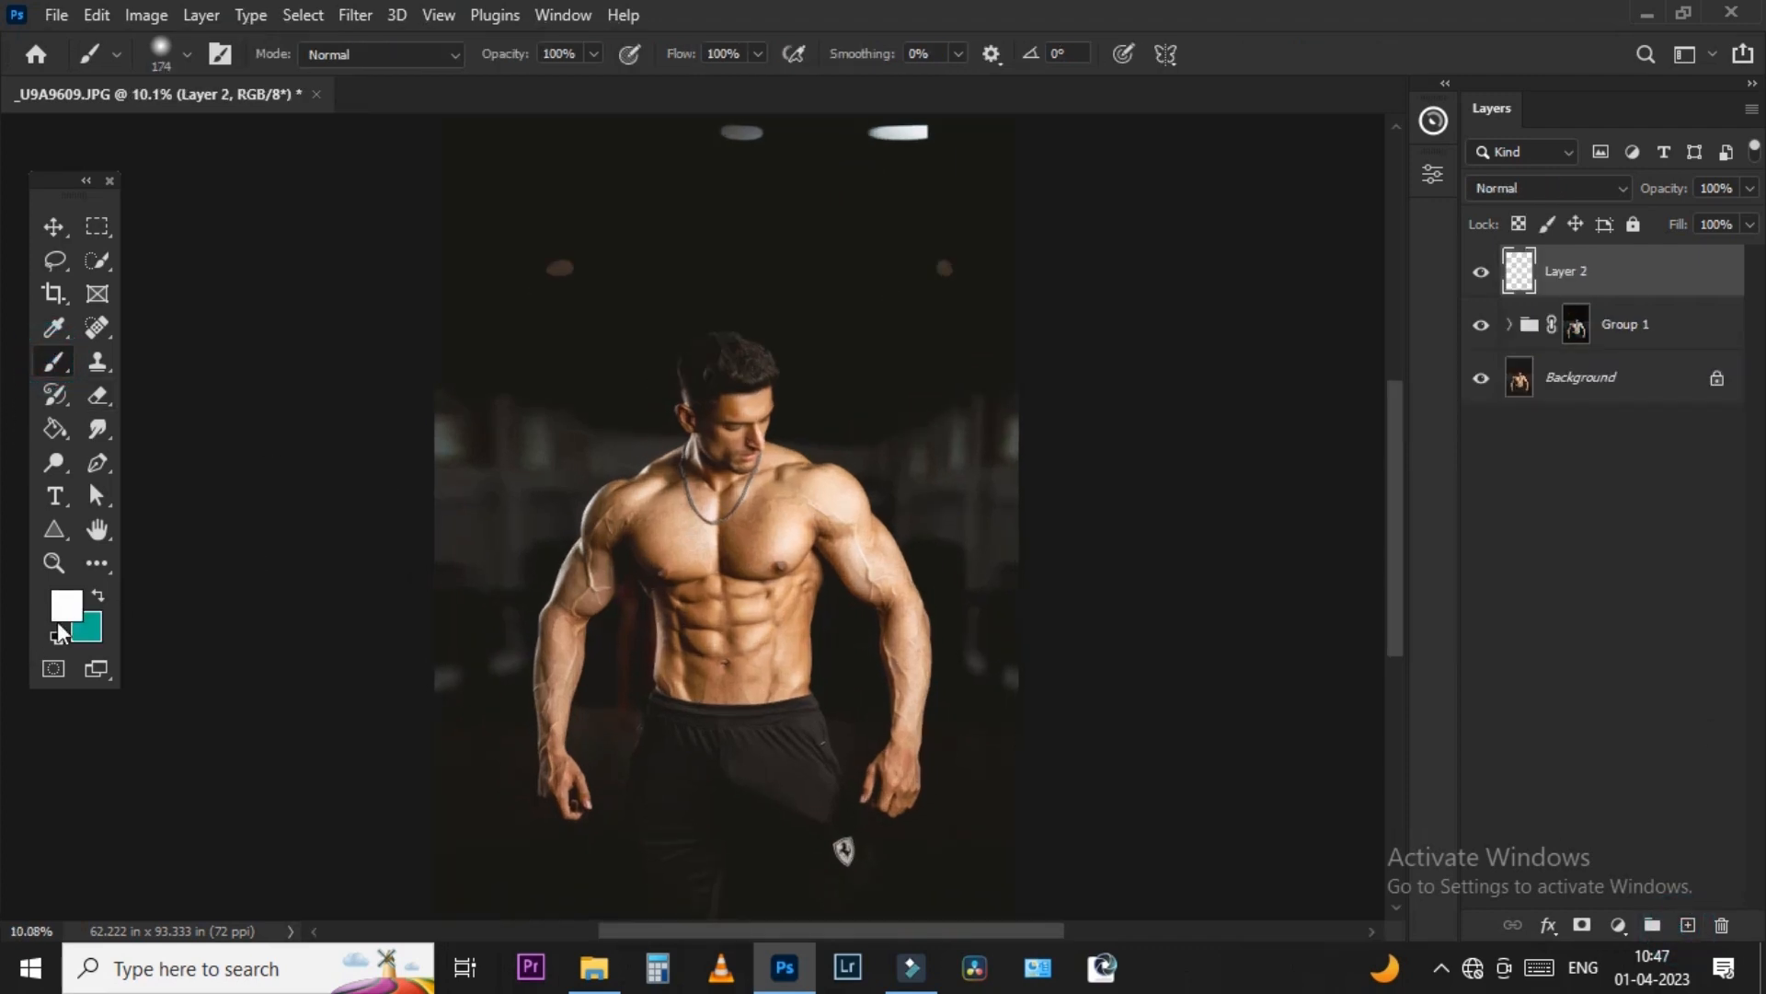
pyautogui.press('x')
pyautogui.click(66, 605)
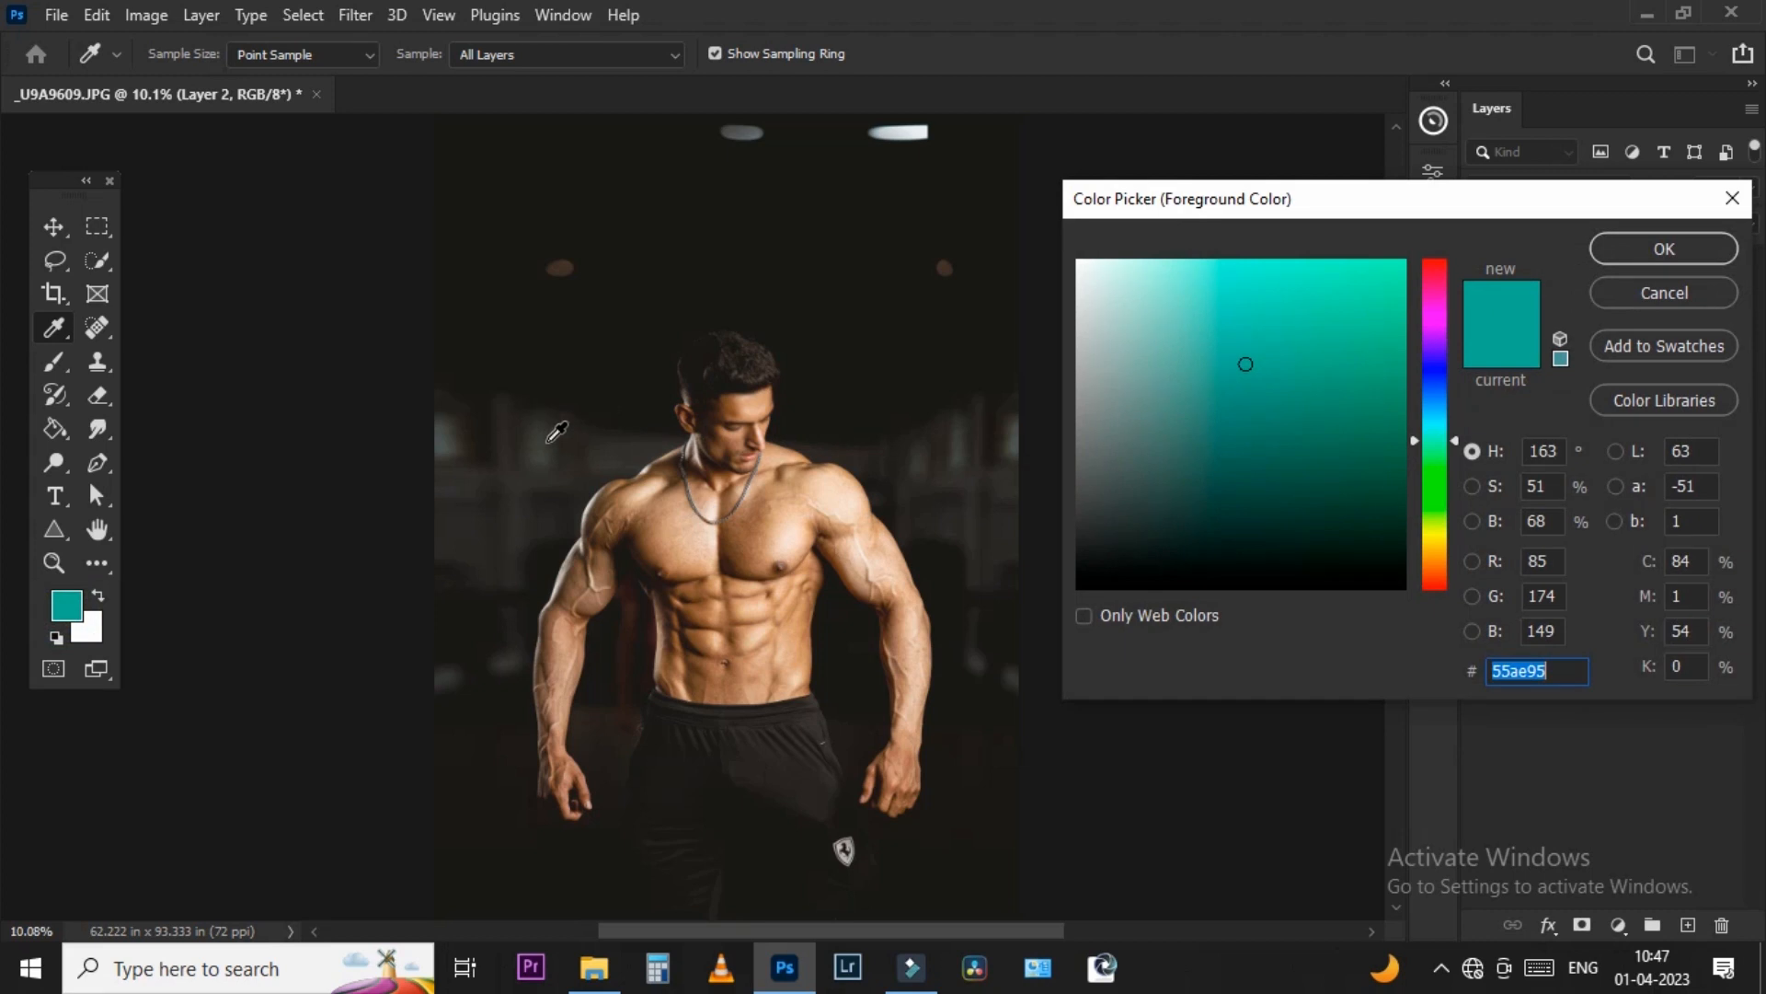
pyautogui.moveTo(535, 444); pyautogui.dragTo(535, 450)
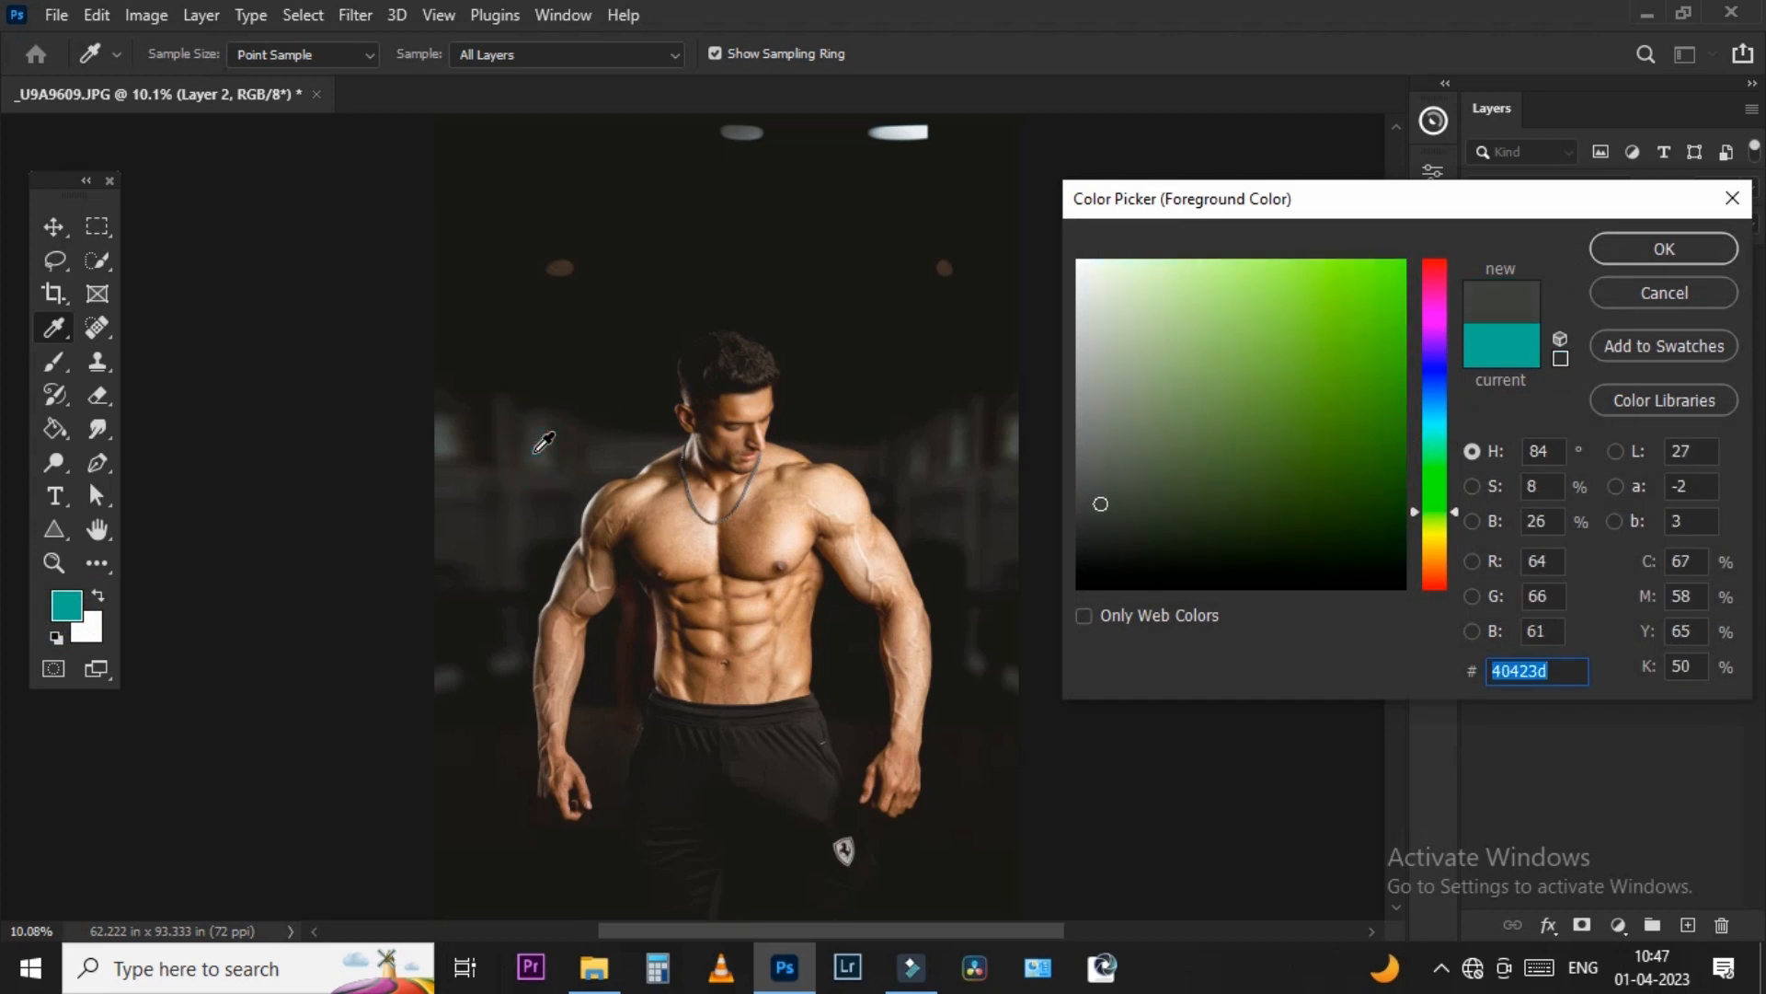
pyautogui.press('Return')
pyautogui.hotkey('ctrl', 'z')
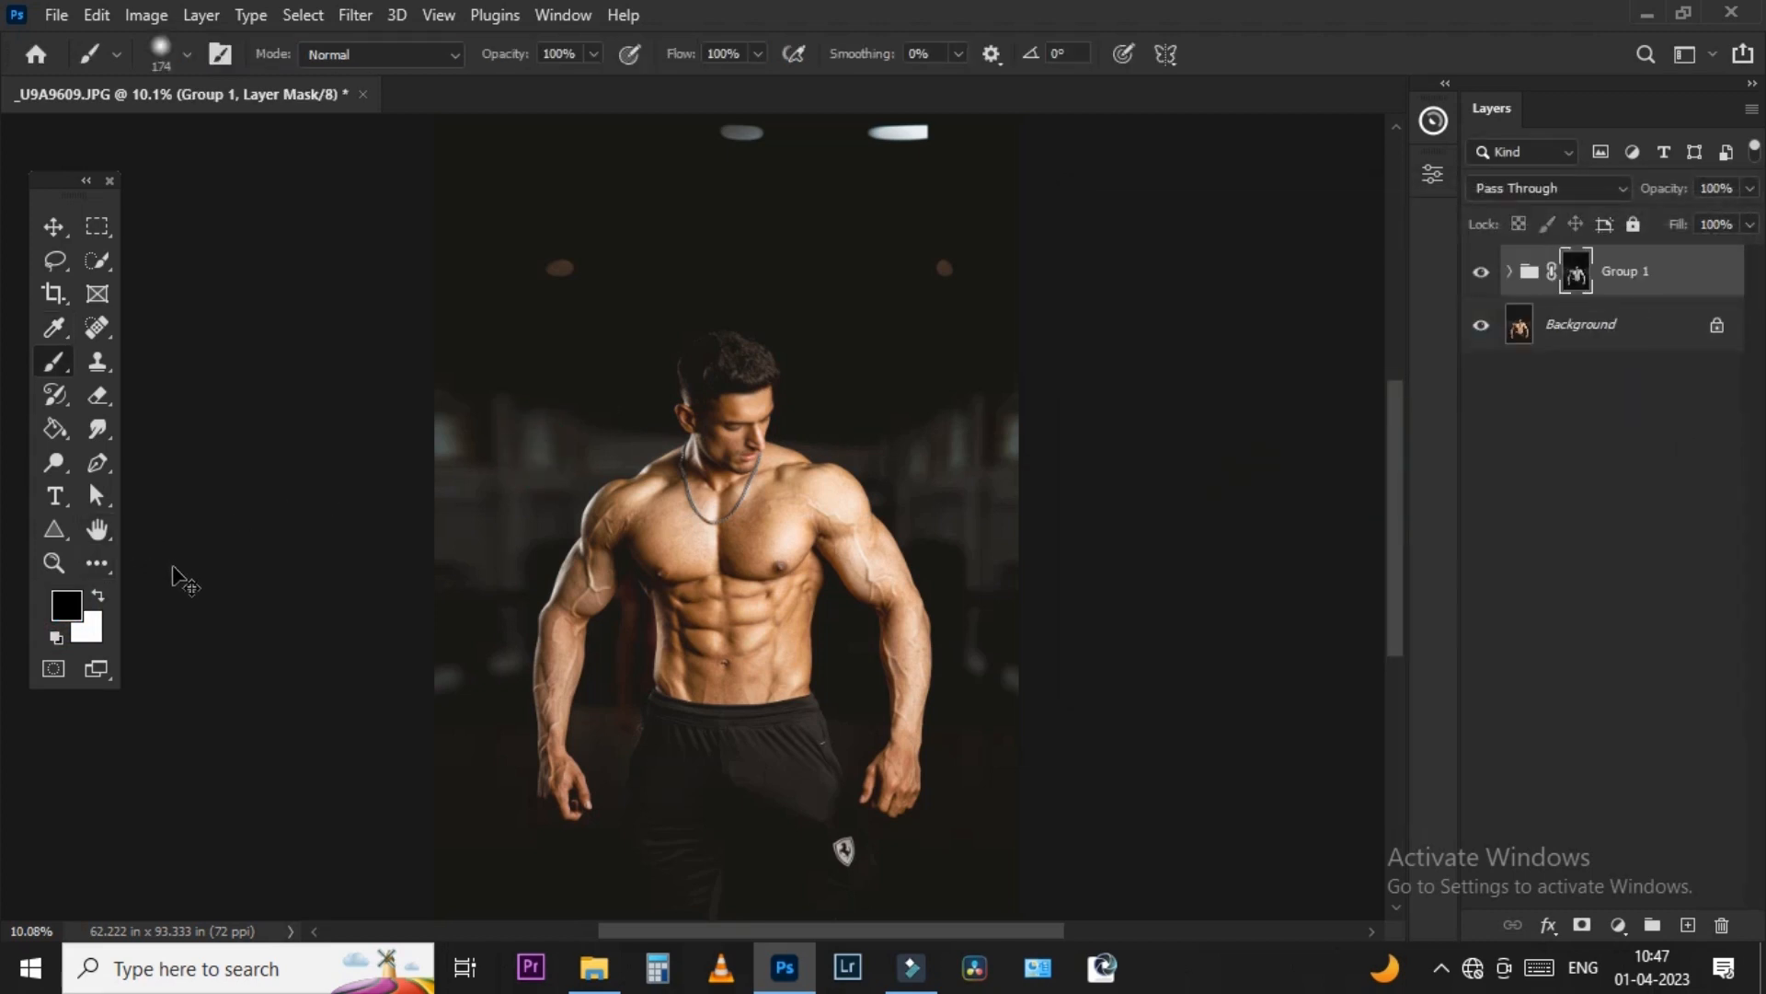
# - Restore the new empty layer above Group 1 and fill it completely with teal 42938c using the Paint Bucket
pyautogui.hotkey('ctrl', 'shift', 'z')
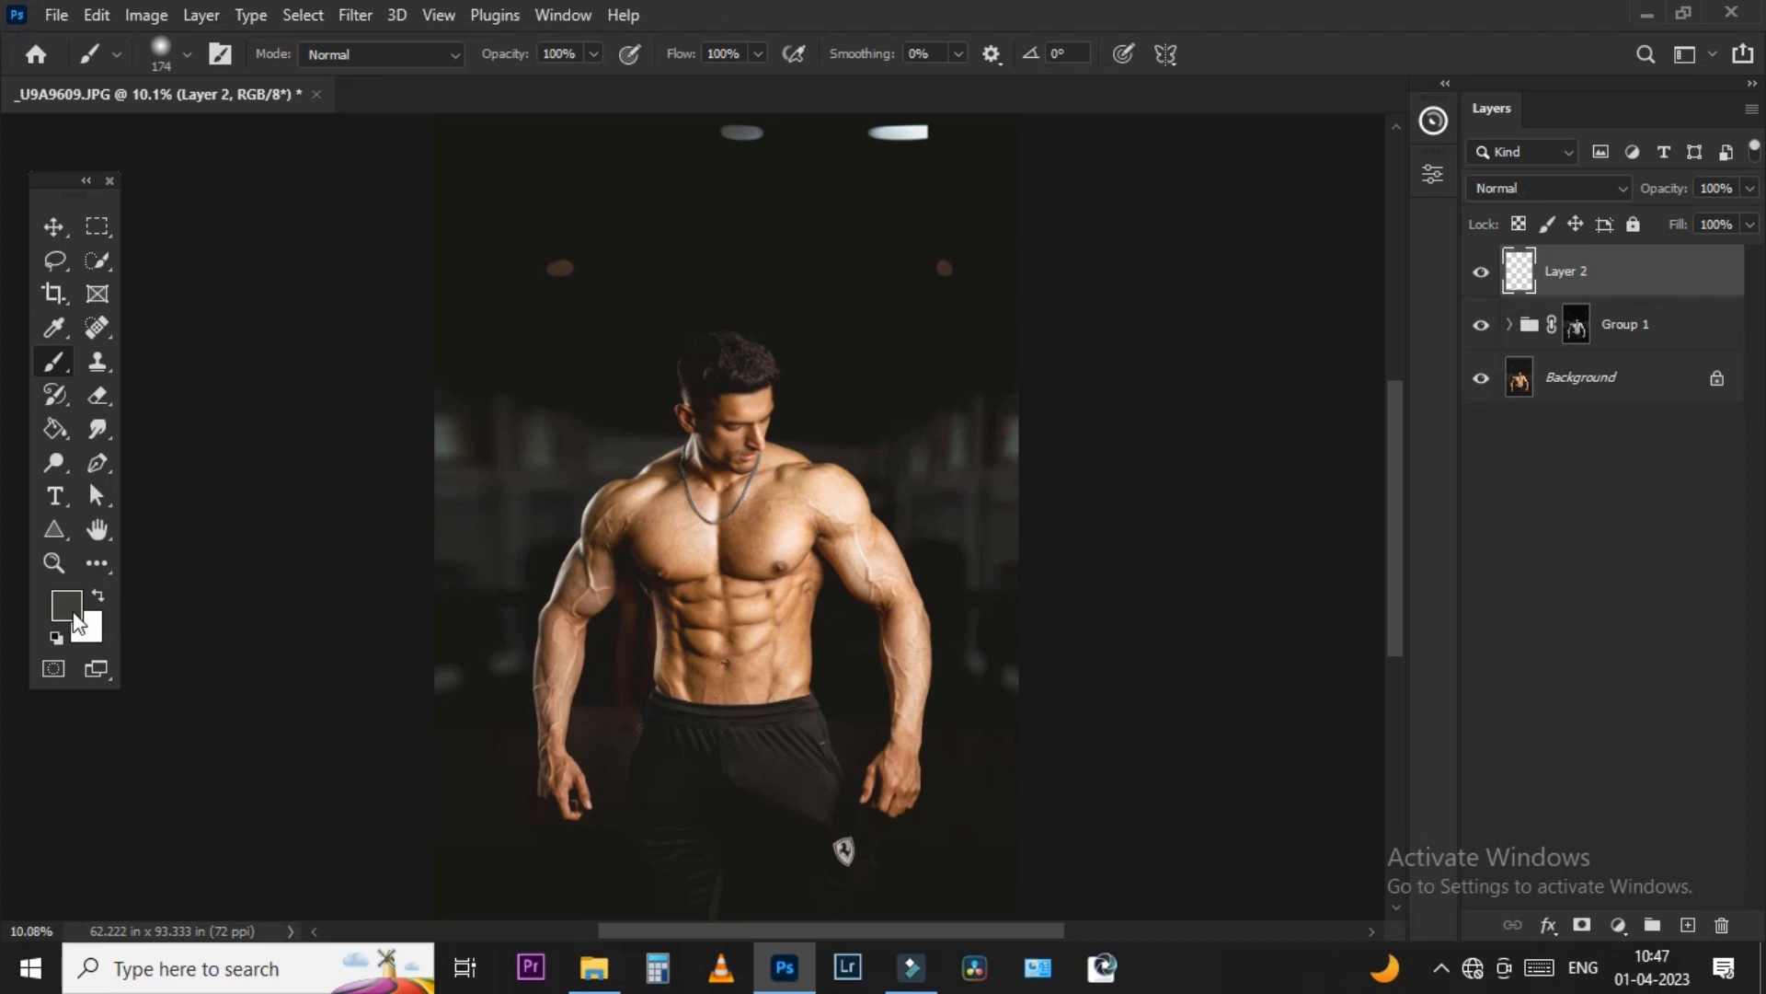
pyautogui.click(73, 613)
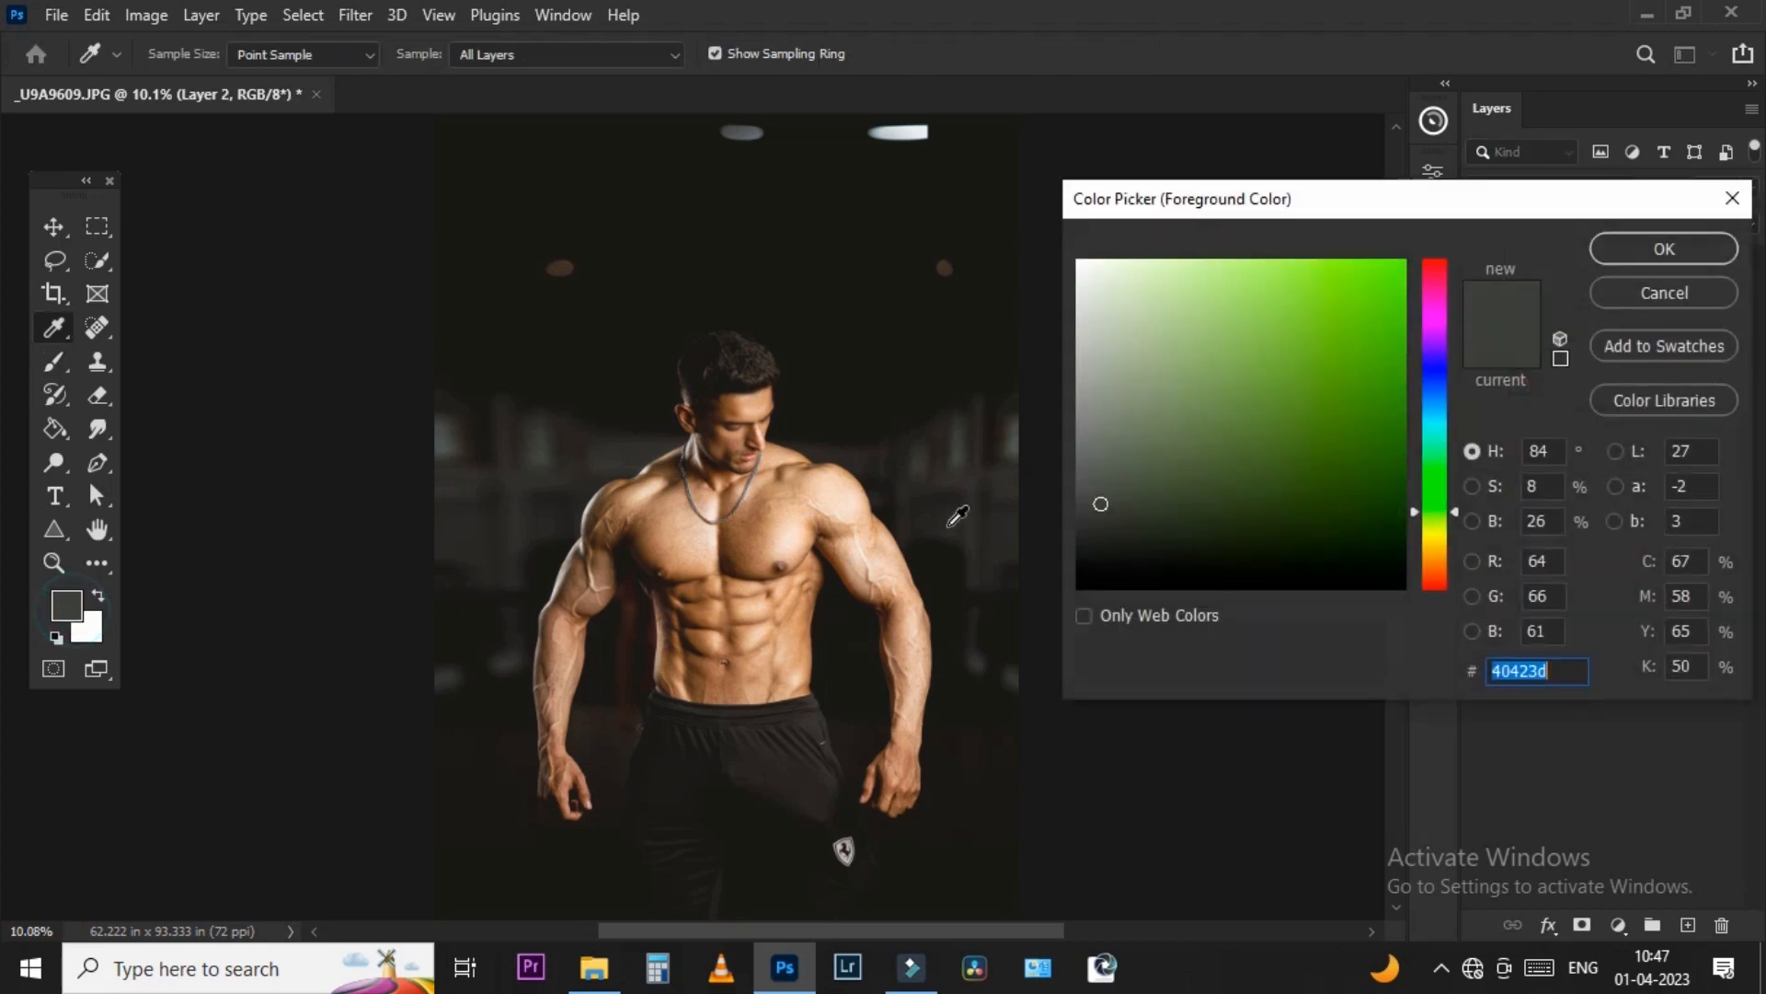
pyautogui.click(1438, 422)
pyautogui.click(1259, 399)
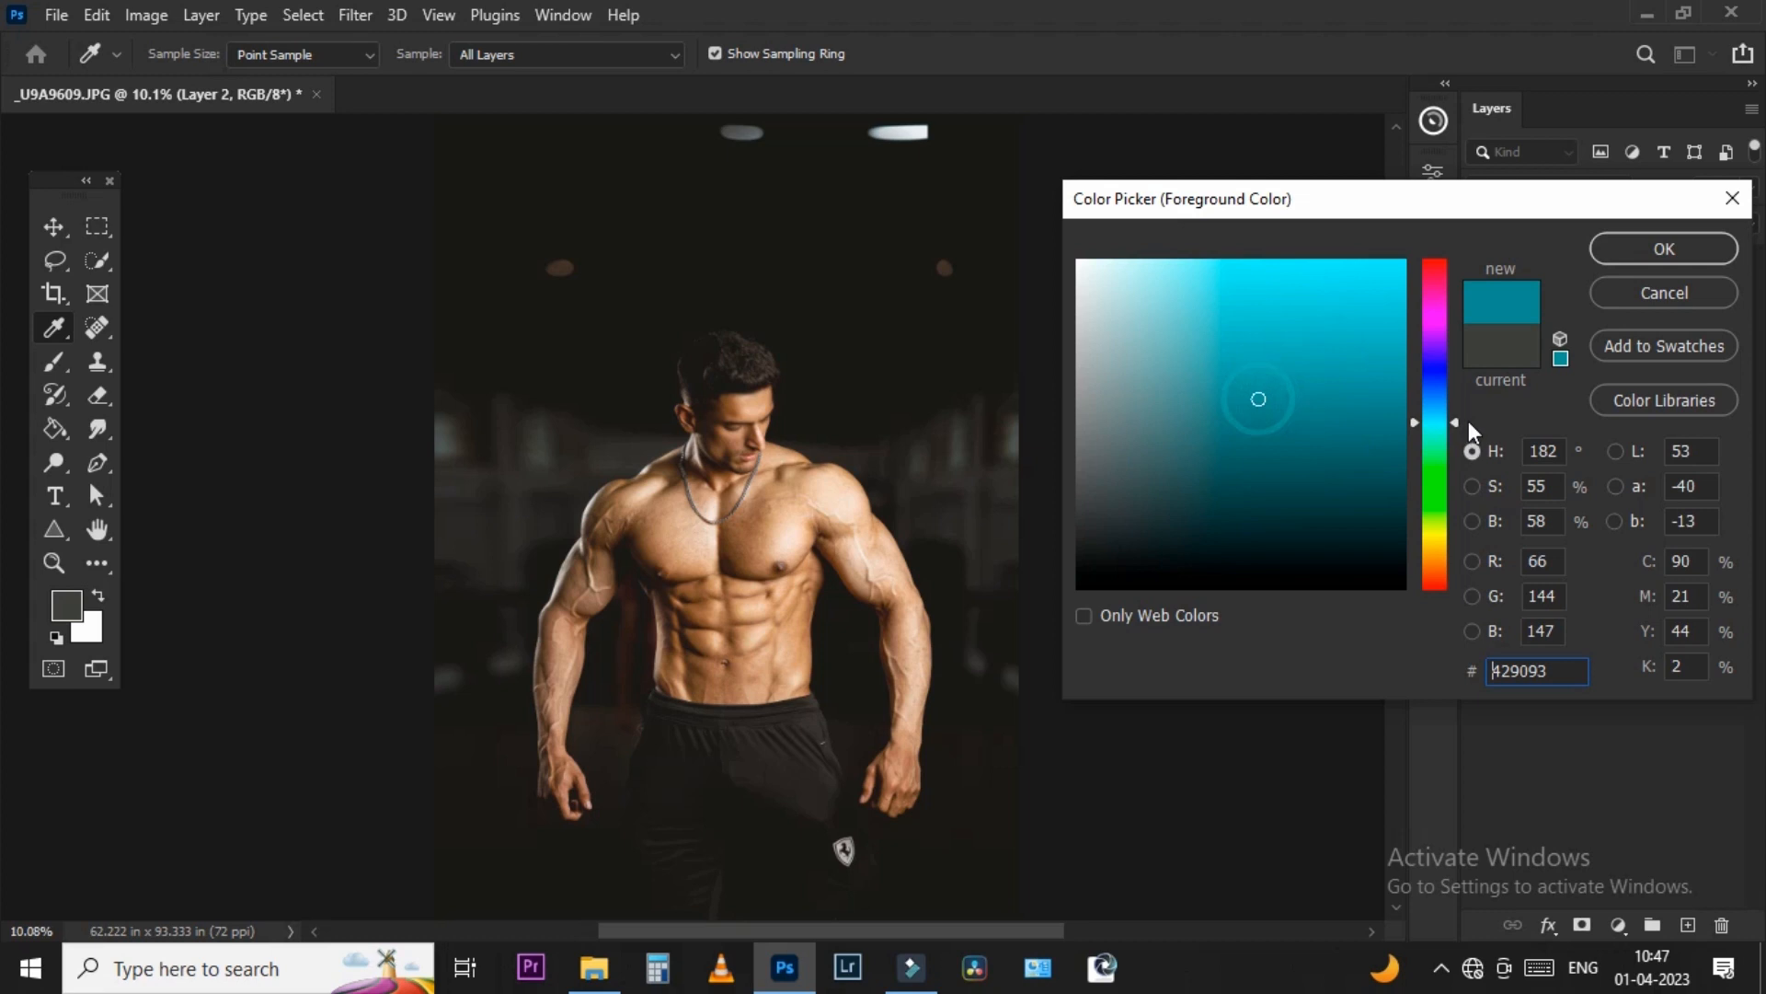
pyautogui.click(1441, 429)
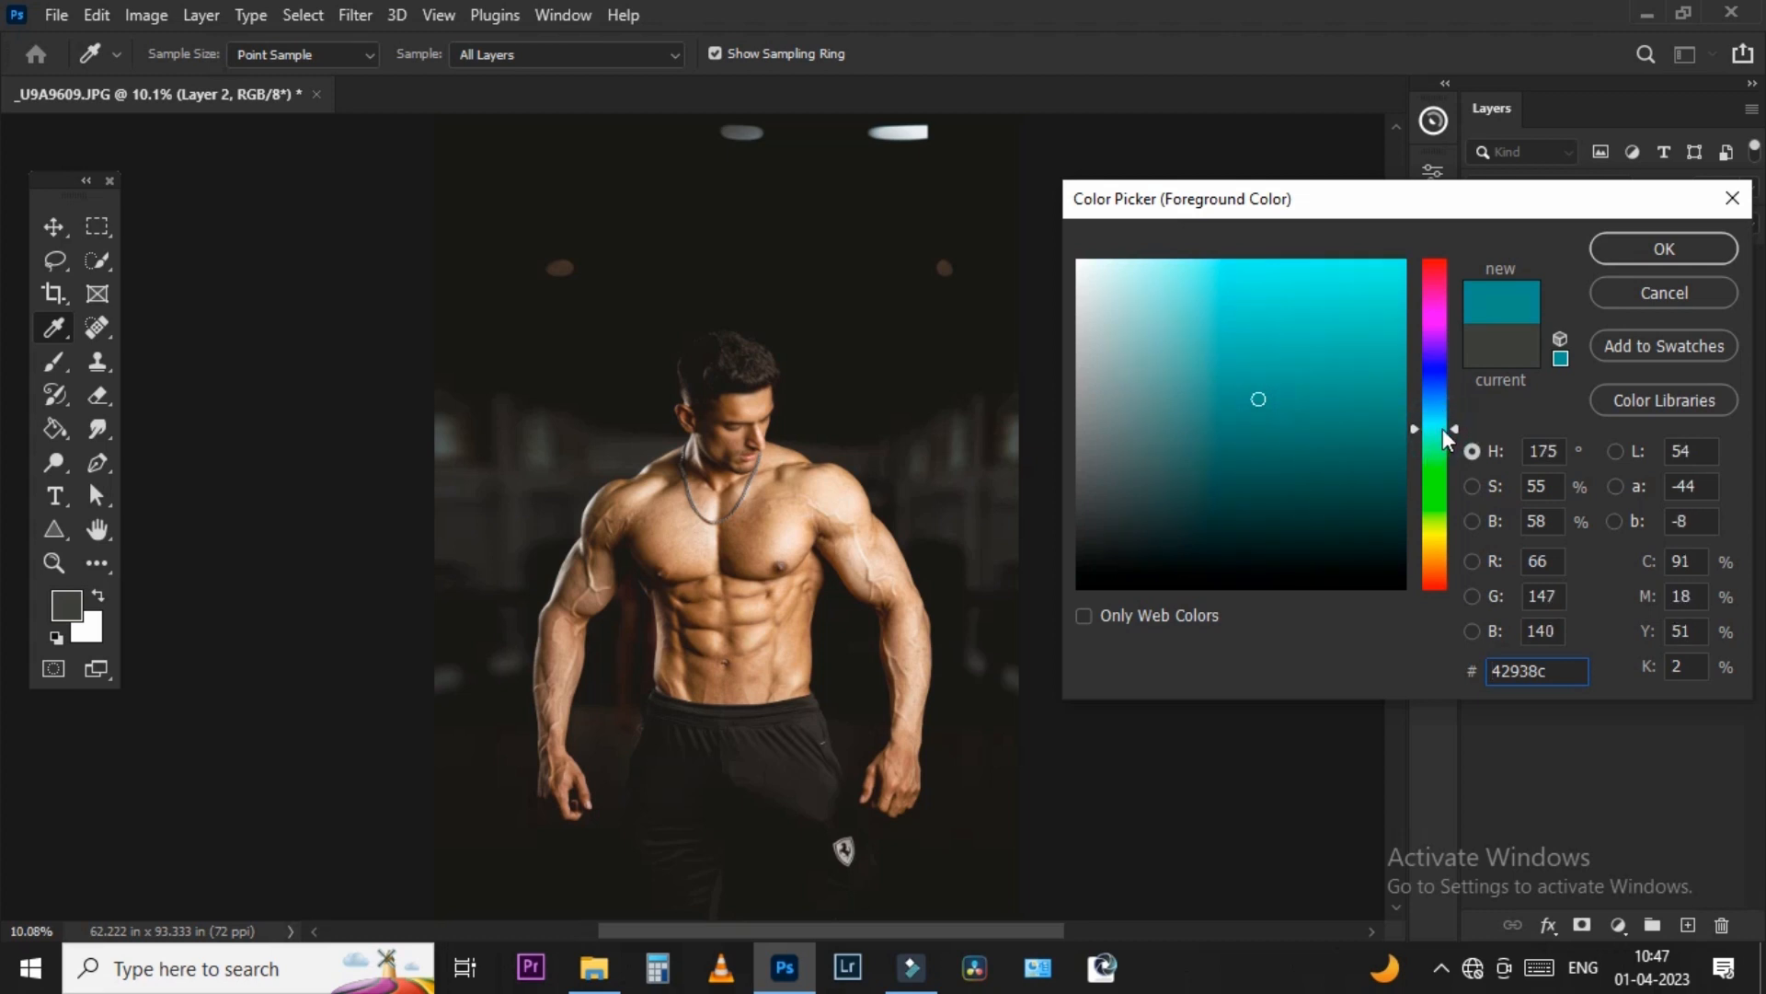
pyautogui.press('Return')
pyautogui.press('g')
pyautogui.click(708, 437)
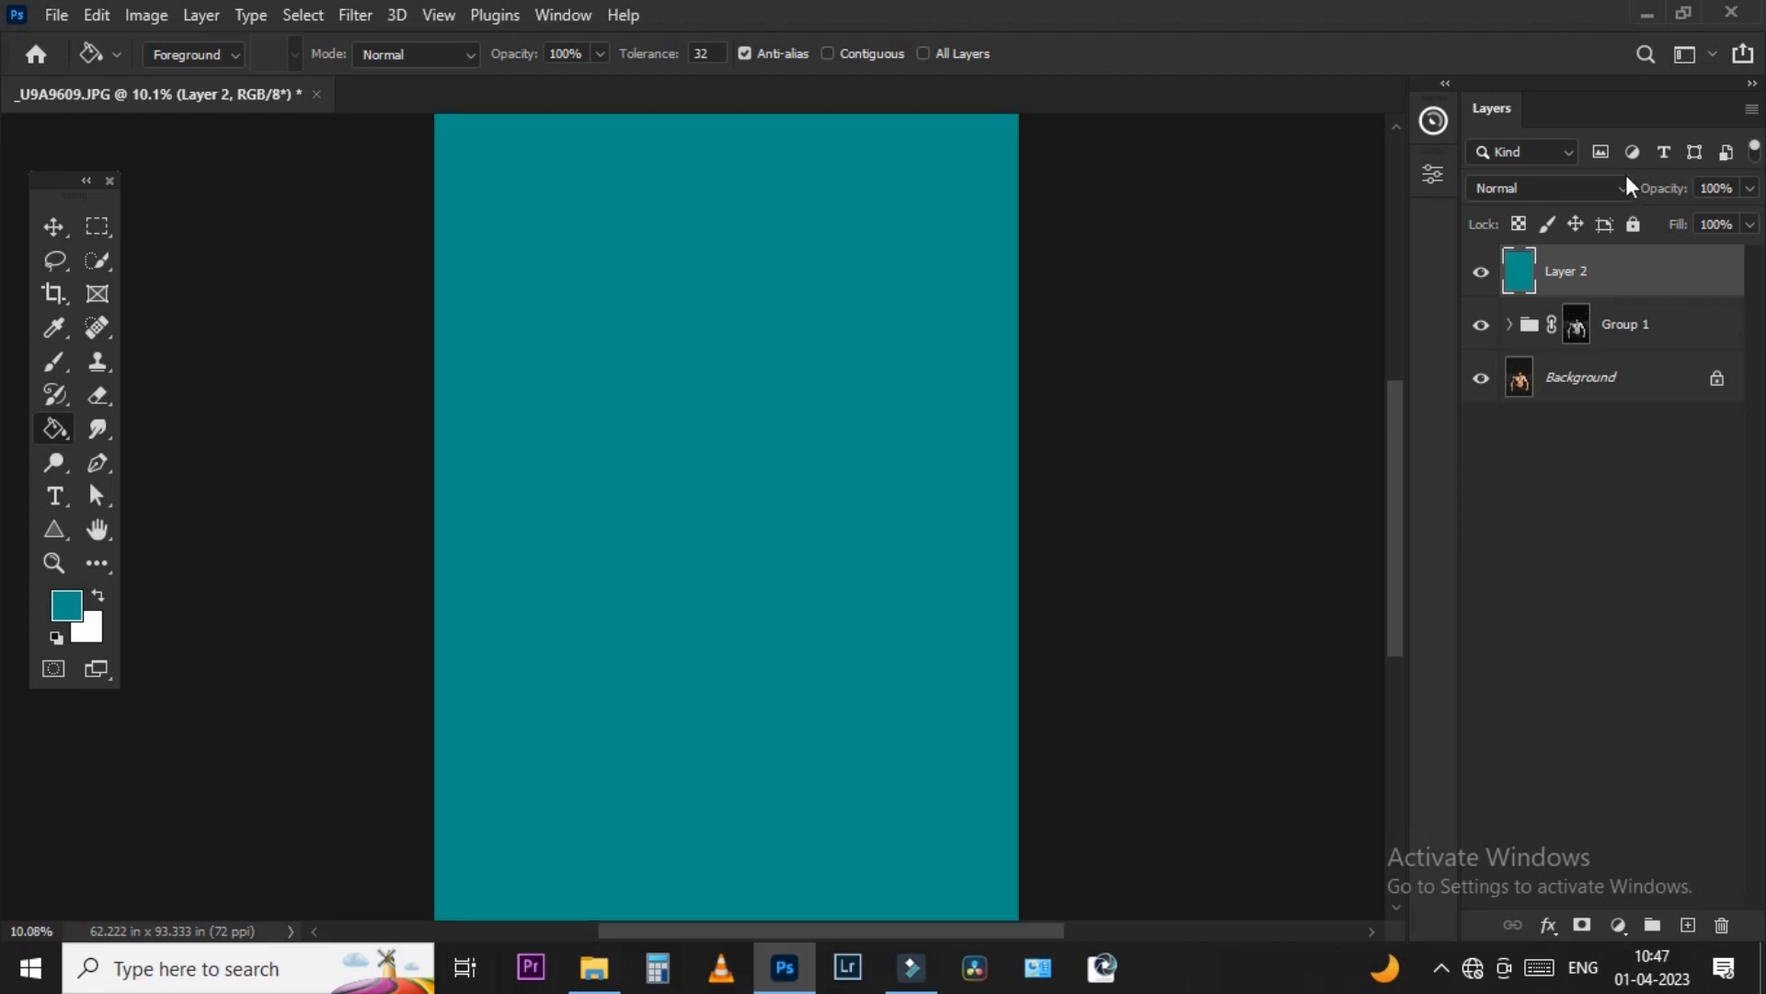
# - Blend the teal Layer 2 in Soft Light mode at 26% opacity
pyautogui.click(1566, 193)
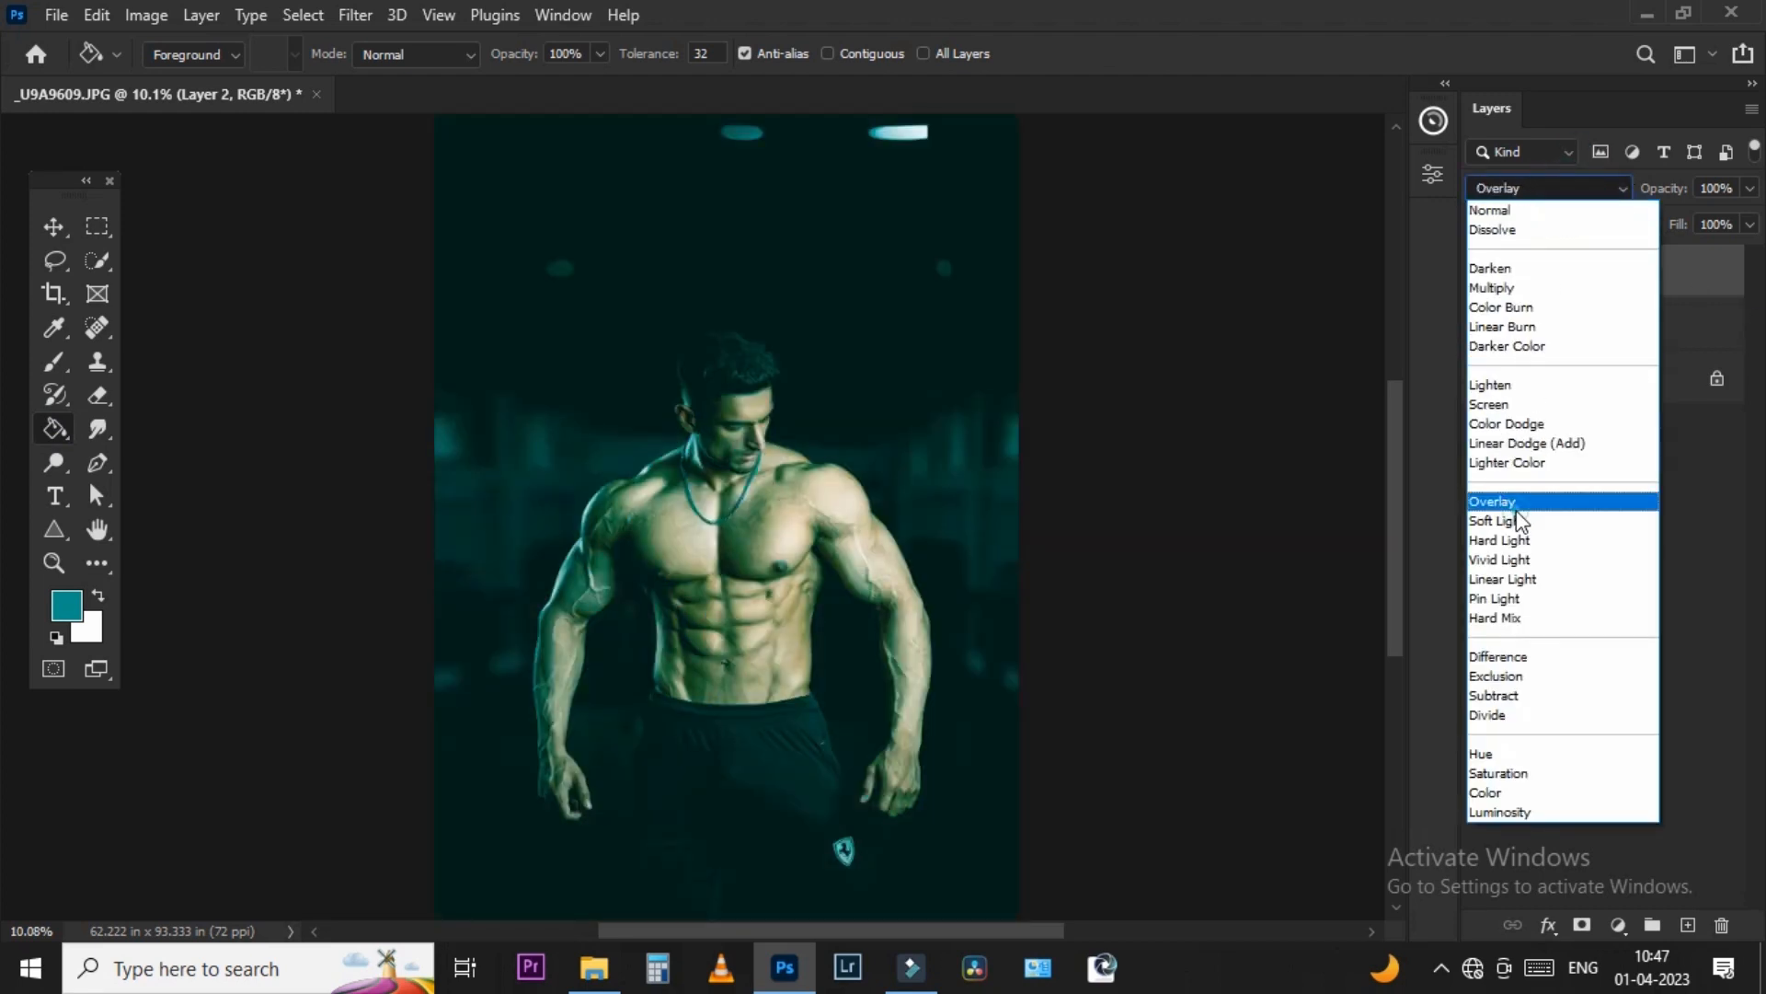
pyautogui.click(1509, 520)
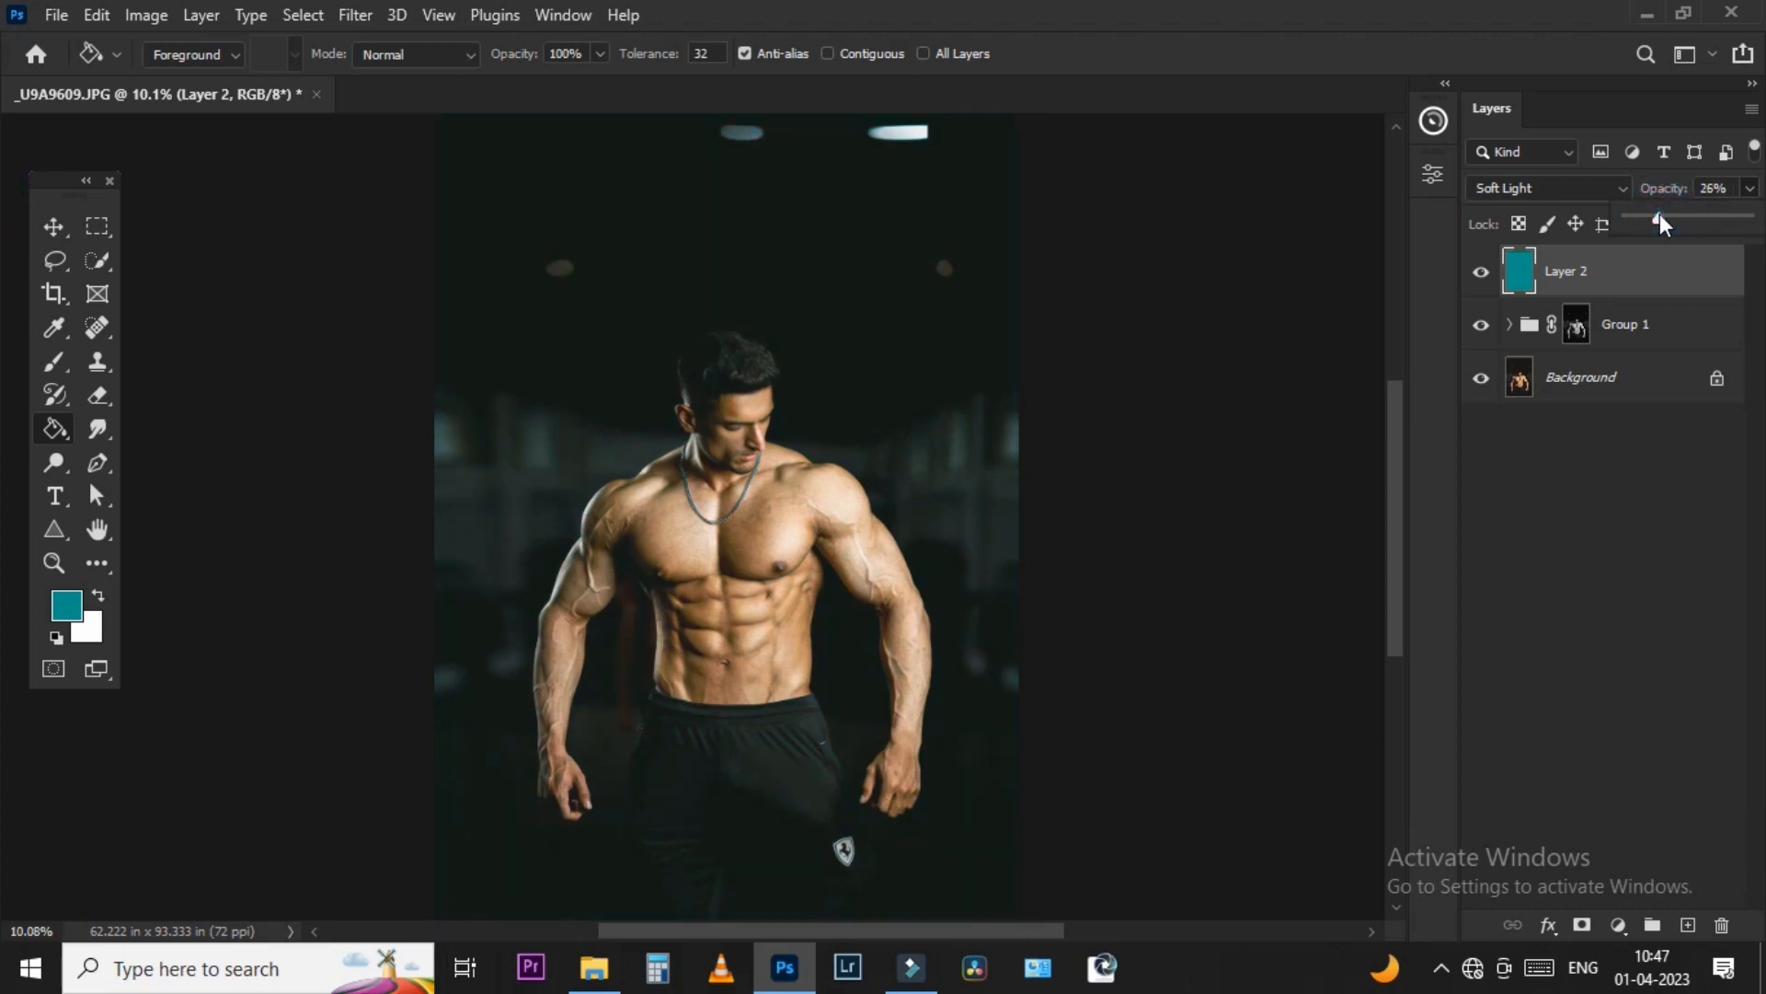
pyautogui.scroll(3, 891, 585)
pyautogui.scroll(-4, 736, 455)
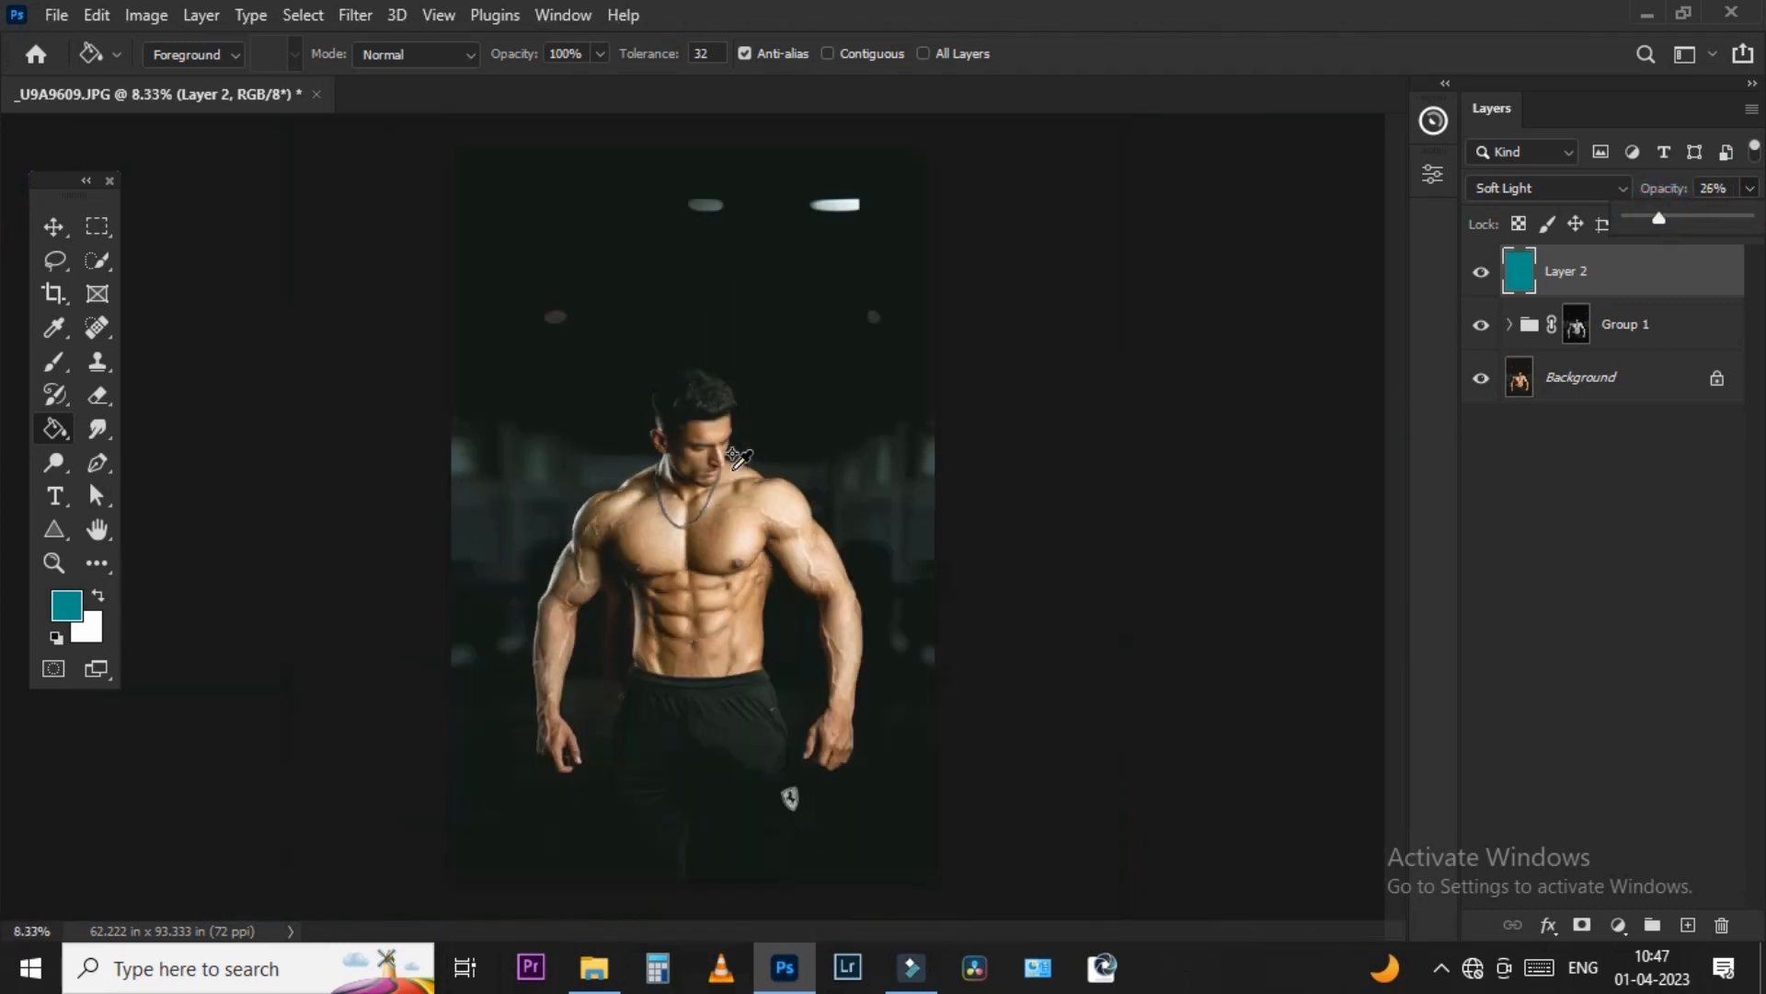
# - Duplicate the Background layer, run Select Subject on the copy, and use the selection to mask the man out of Layer 2
pyautogui.click(96, 259)
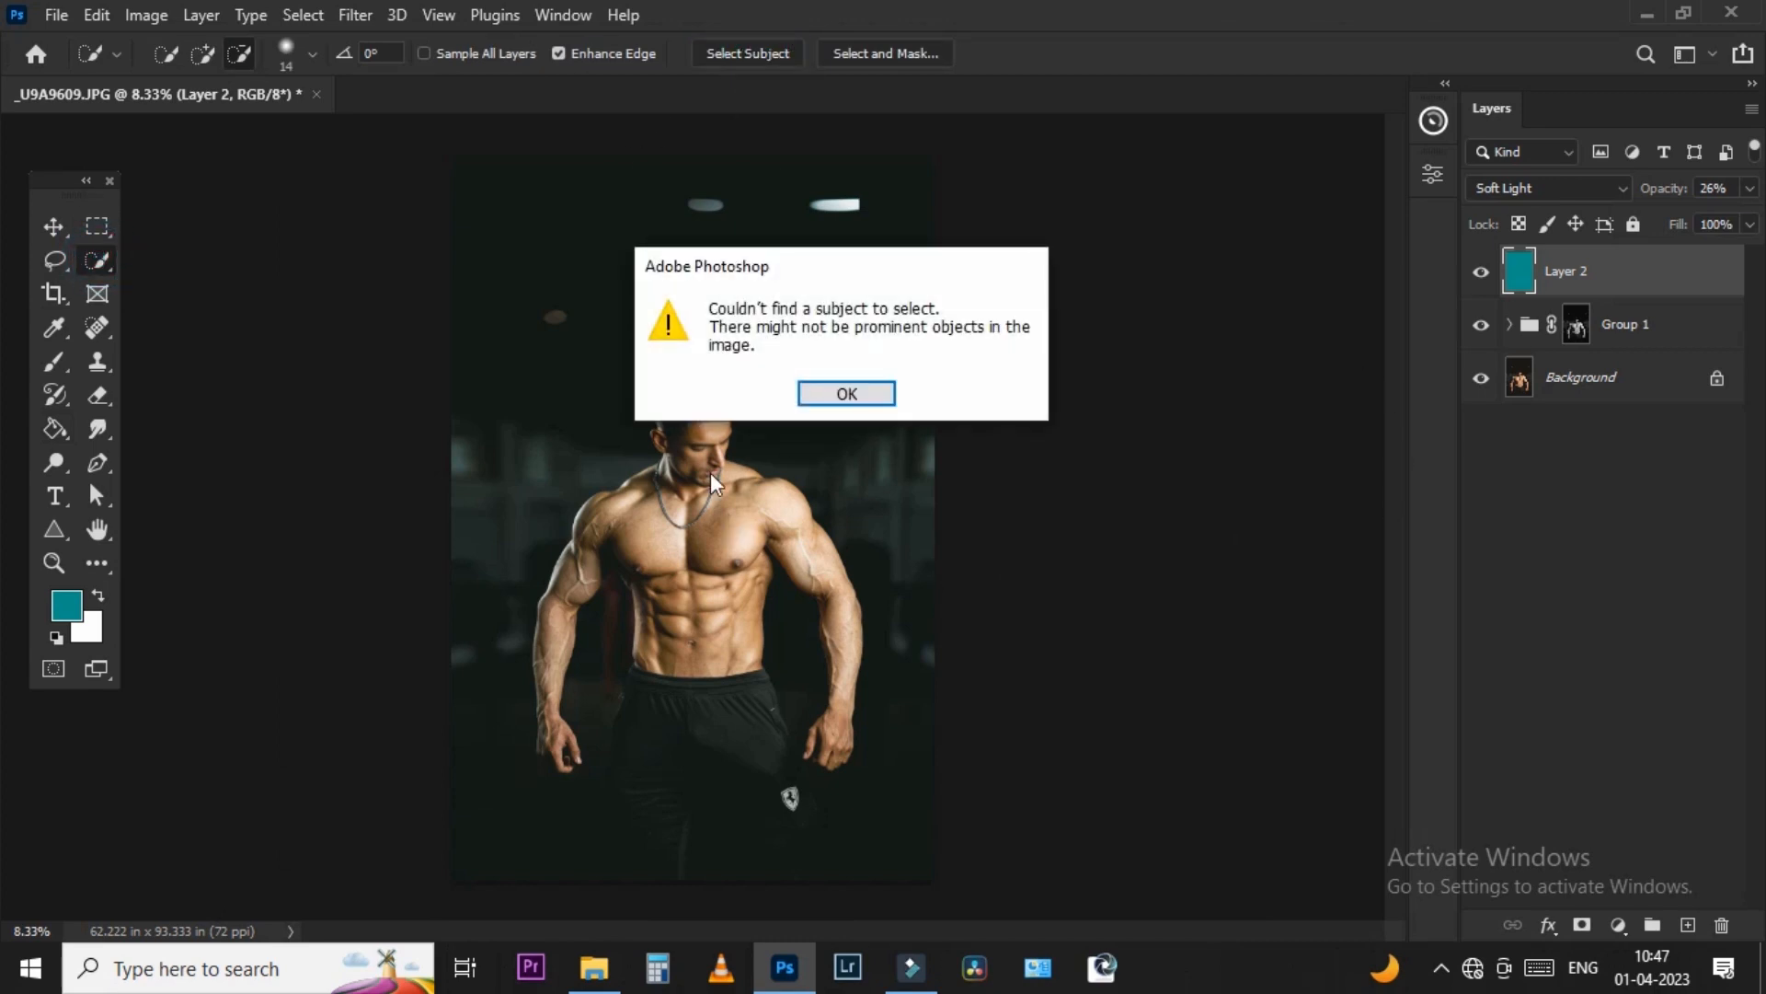
pyautogui.click(826, 396)
pyautogui.click(1619, 379)
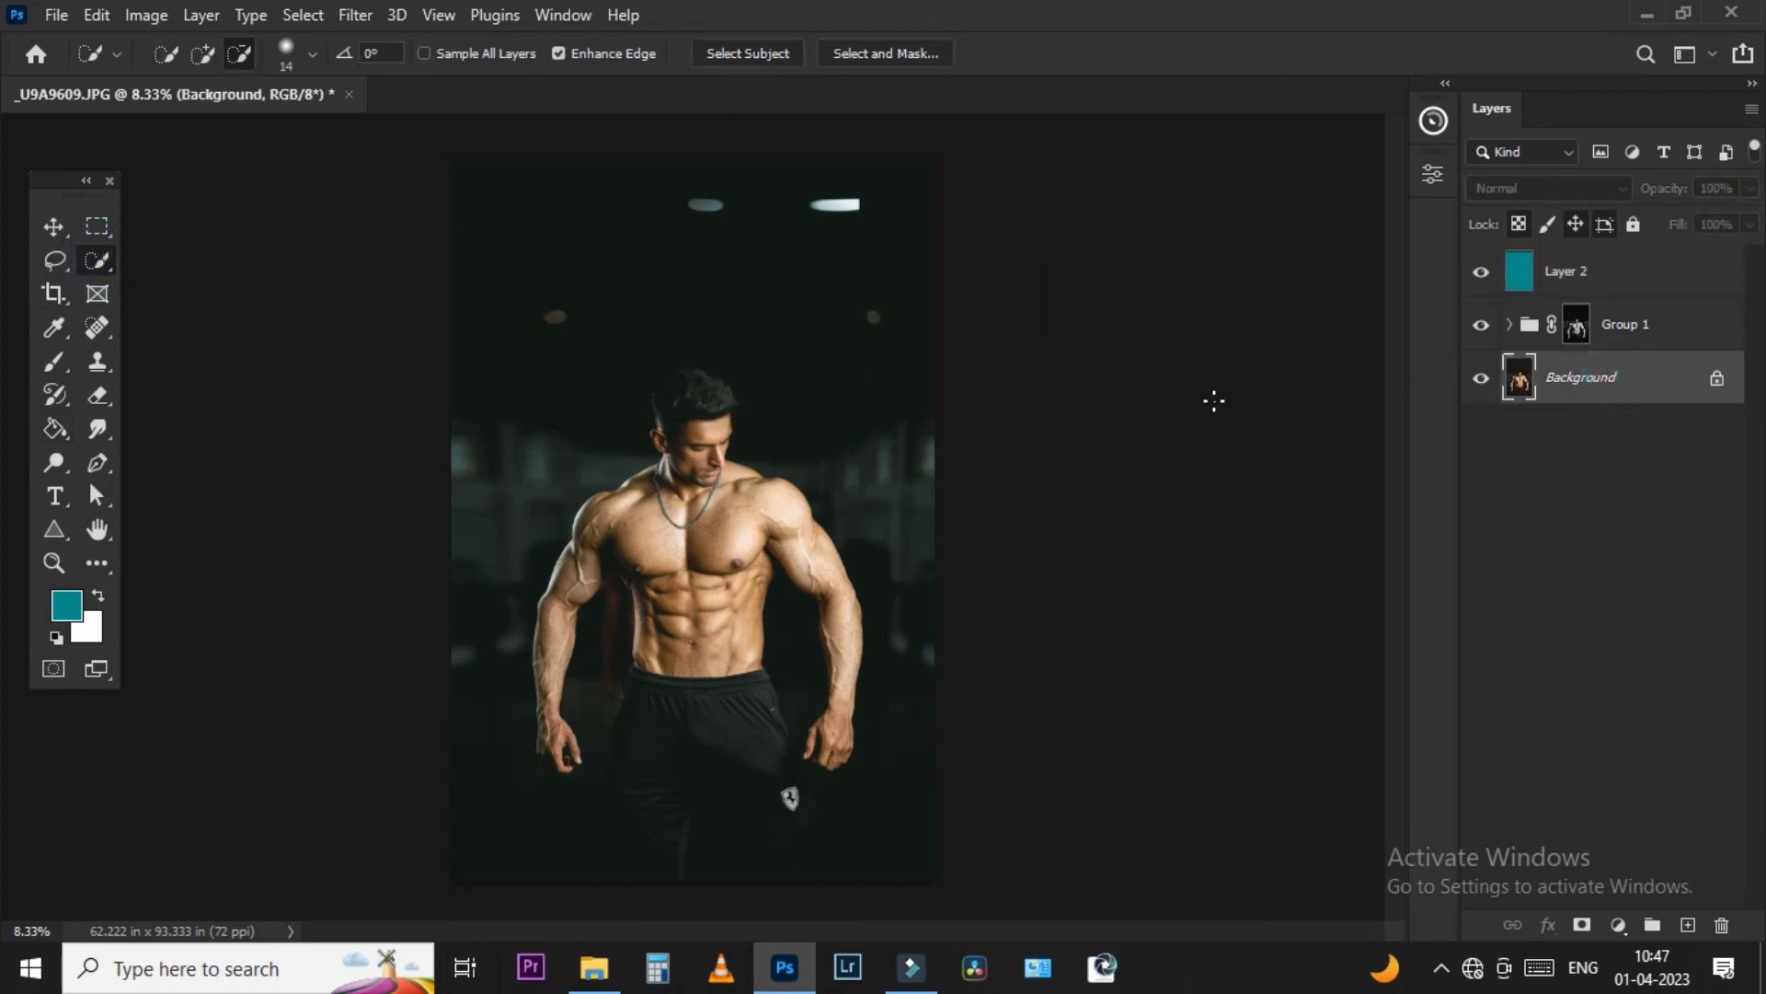
pyautogui.hotkey('ctrl', 'j')
pyautogui.click(716, 54)
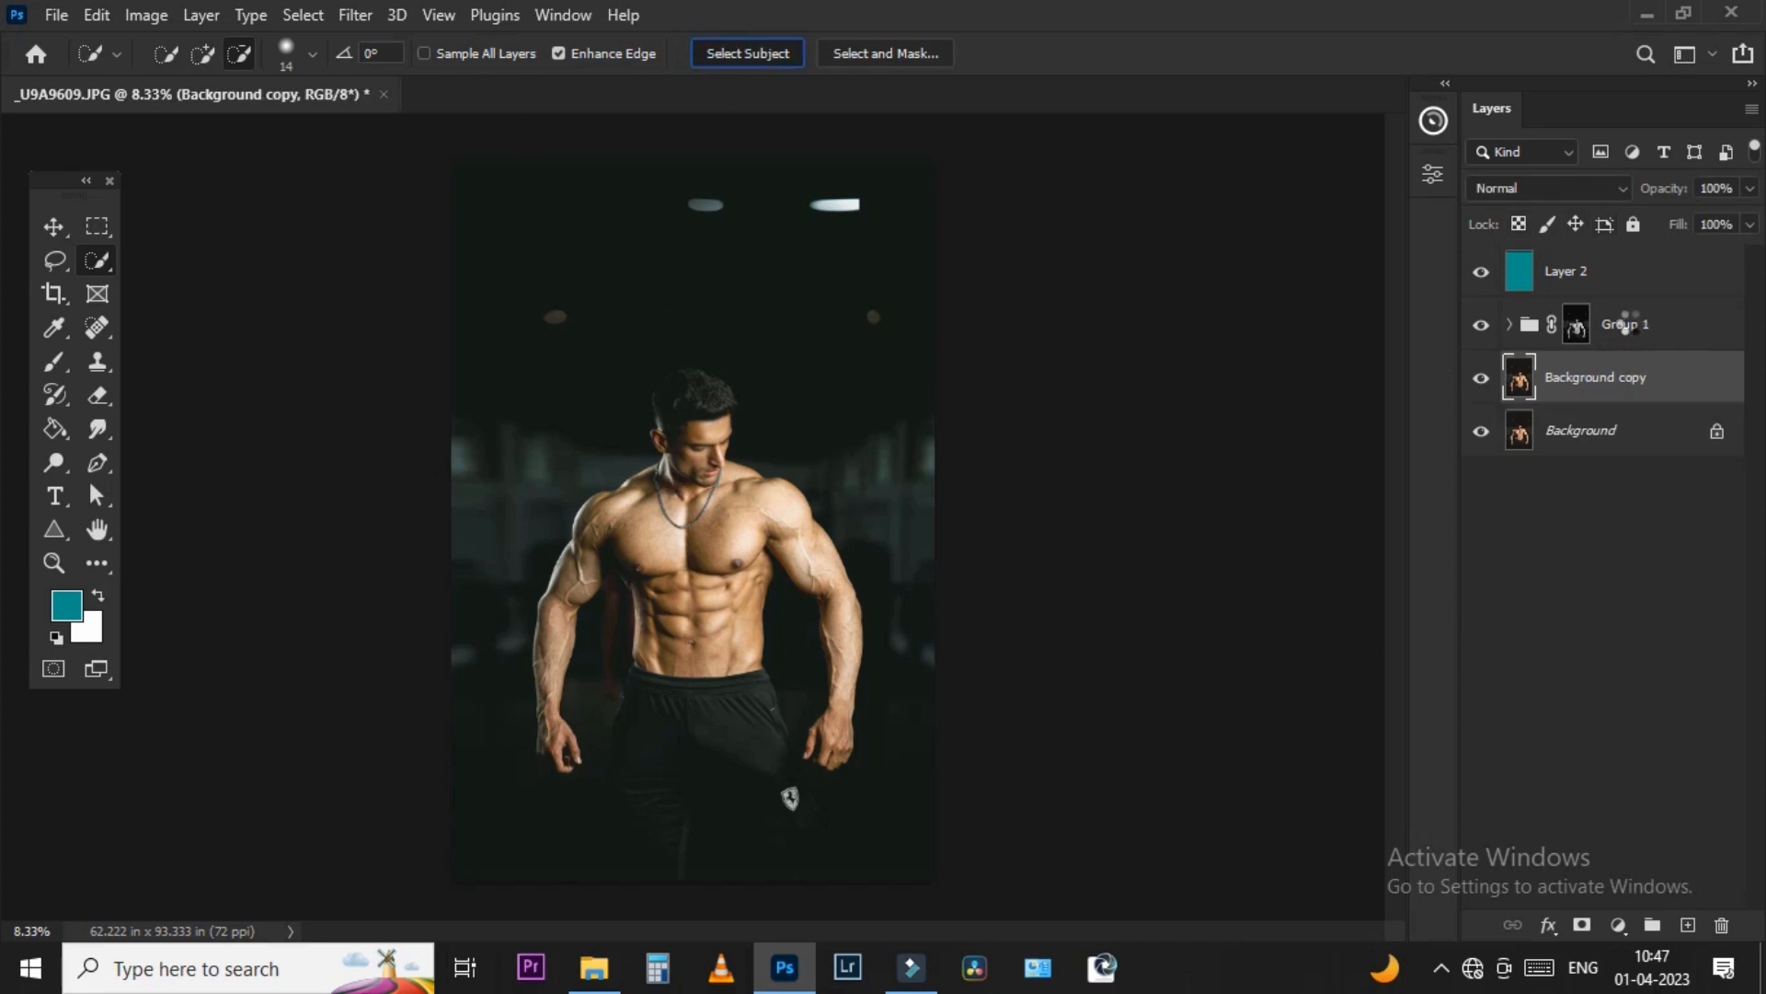
pyautogui.click(1571, 274)
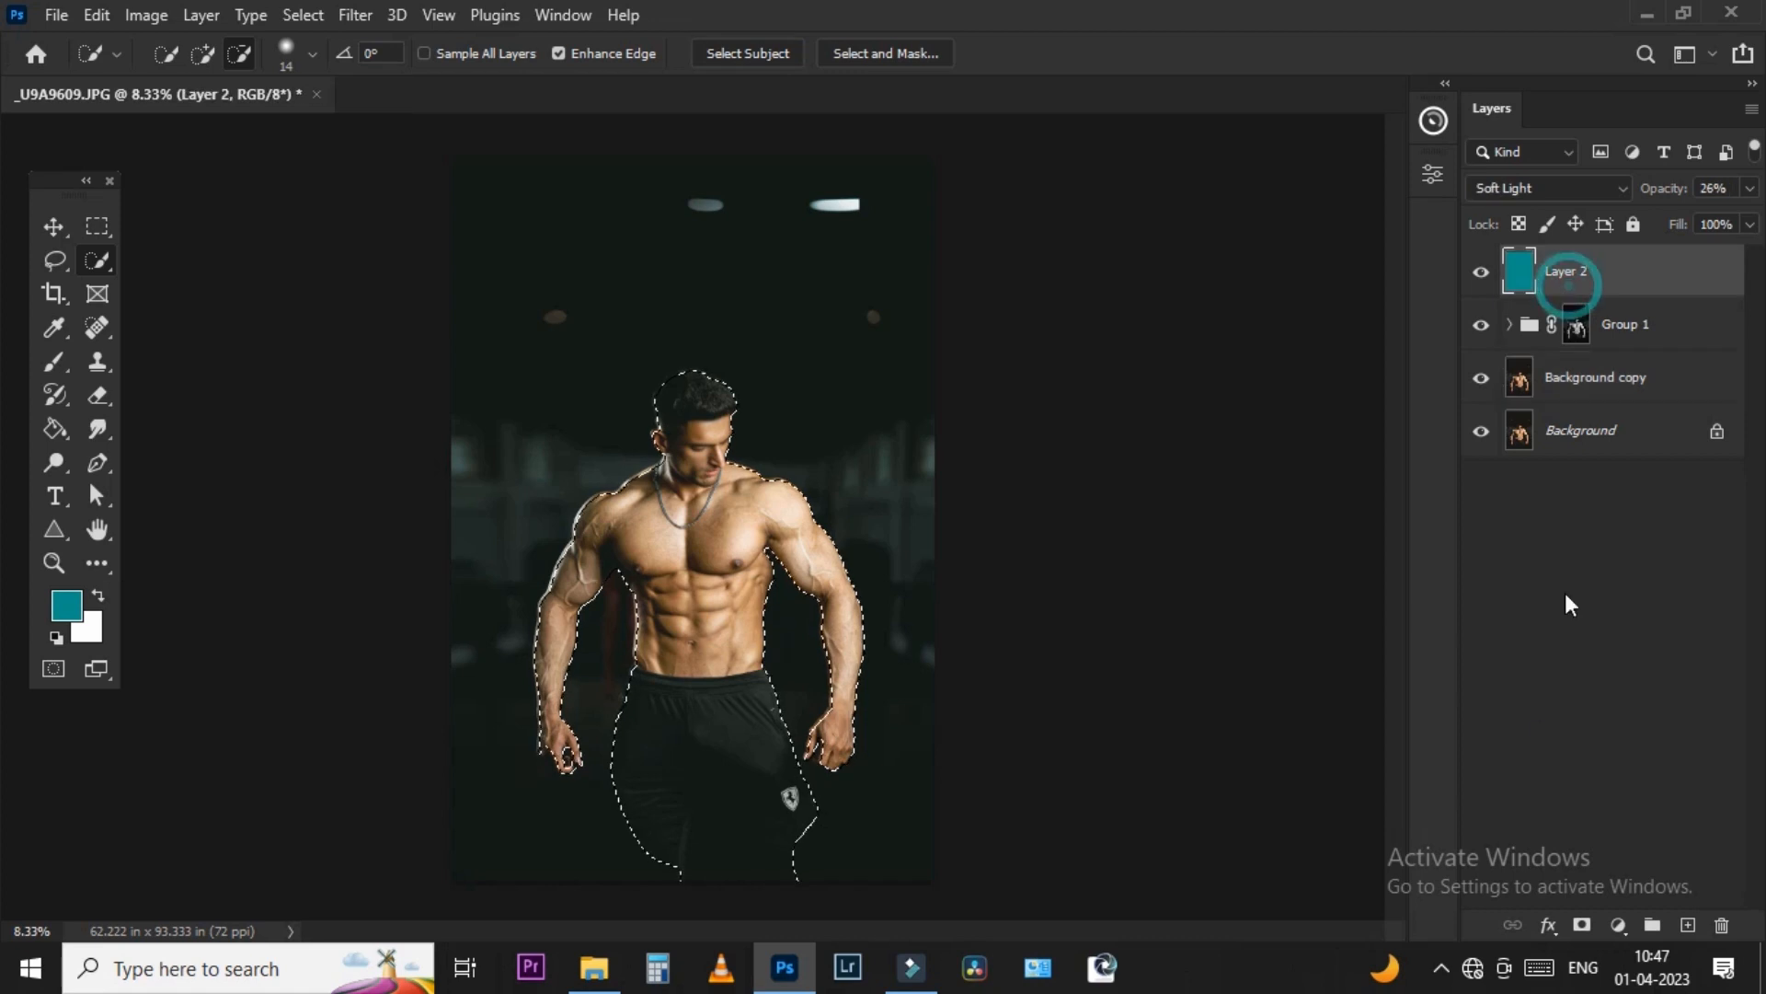
pyautogui.click(1579, 922)
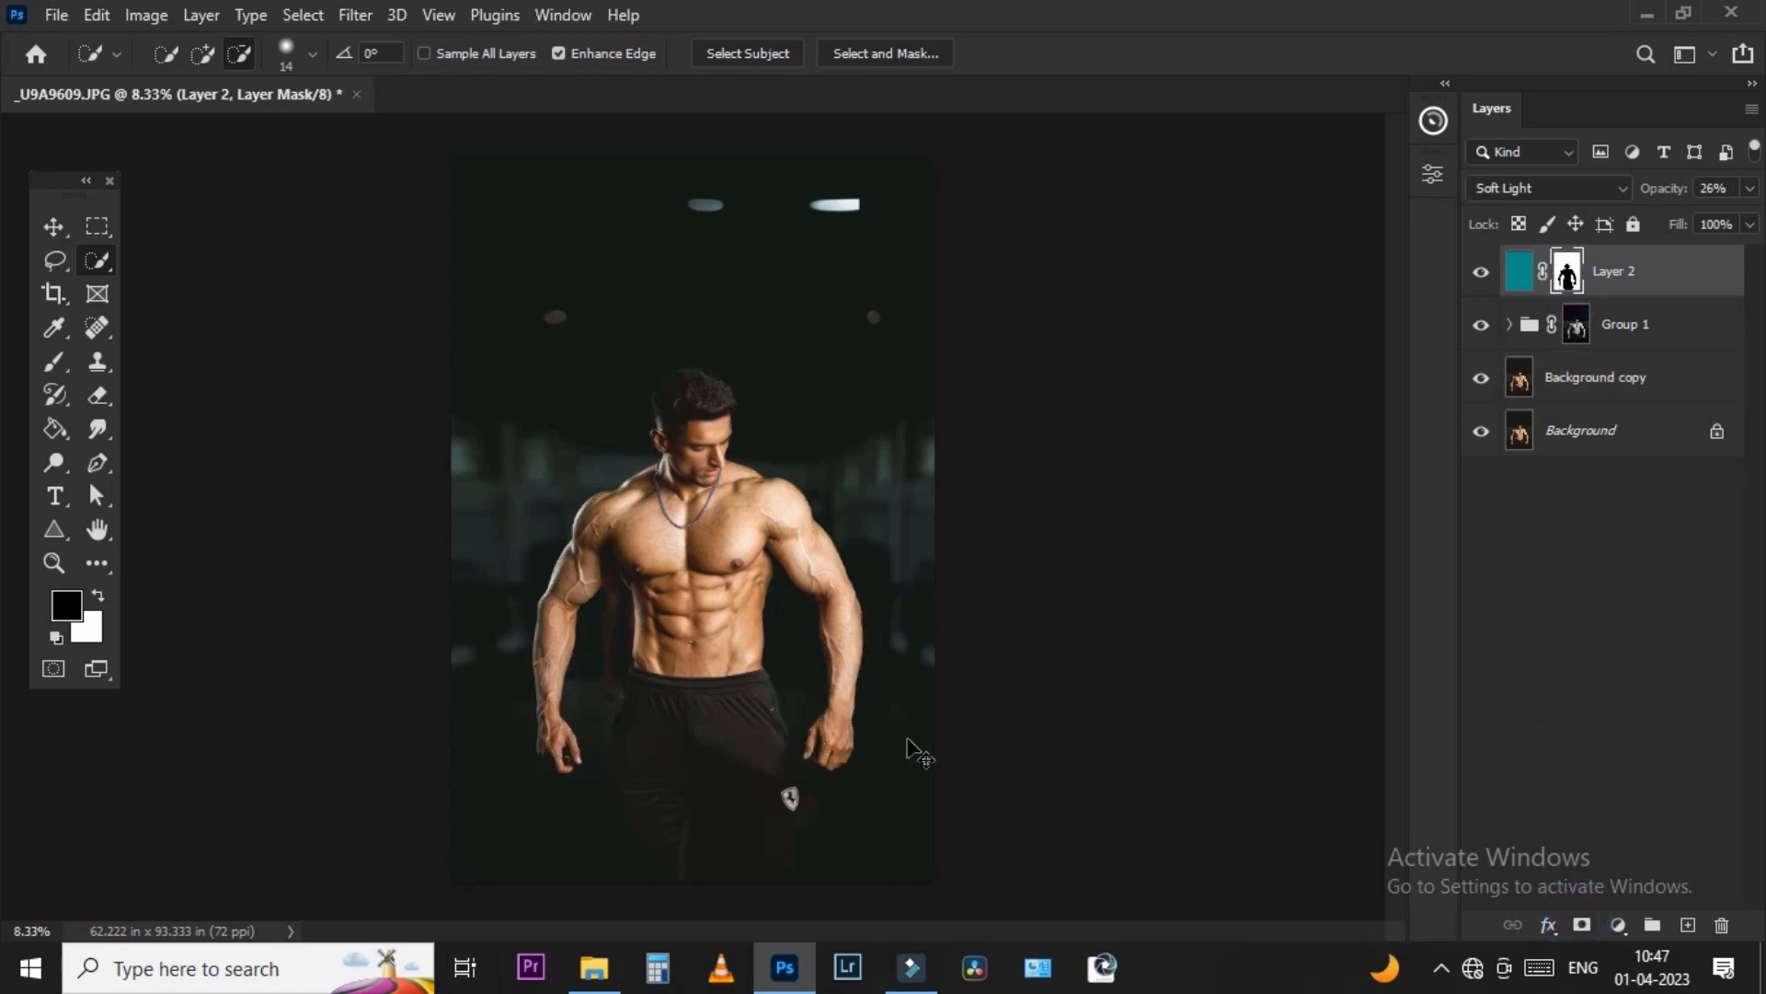
# - Paint Layer 2's mask white over the trousers with a 2990 px brush, and lightly over the body at 30% brush opacity
pyautogui.click(44, 363)
pyautogui.scroll(3, 583, 724)
pyautogui.scroll(-2, 526, 678)
pyautogui.moveTo(486, 698)
pyautogui.mouseDown()
pyautogui.moveTo(718, 753)
pyautogui.moveTo(703, 806)
pyautogui.moveTo(720, 714)
pyautogui.mouseUp()
pyautogui.scroll(-3, 670, 789)
pyautogui.press('x')
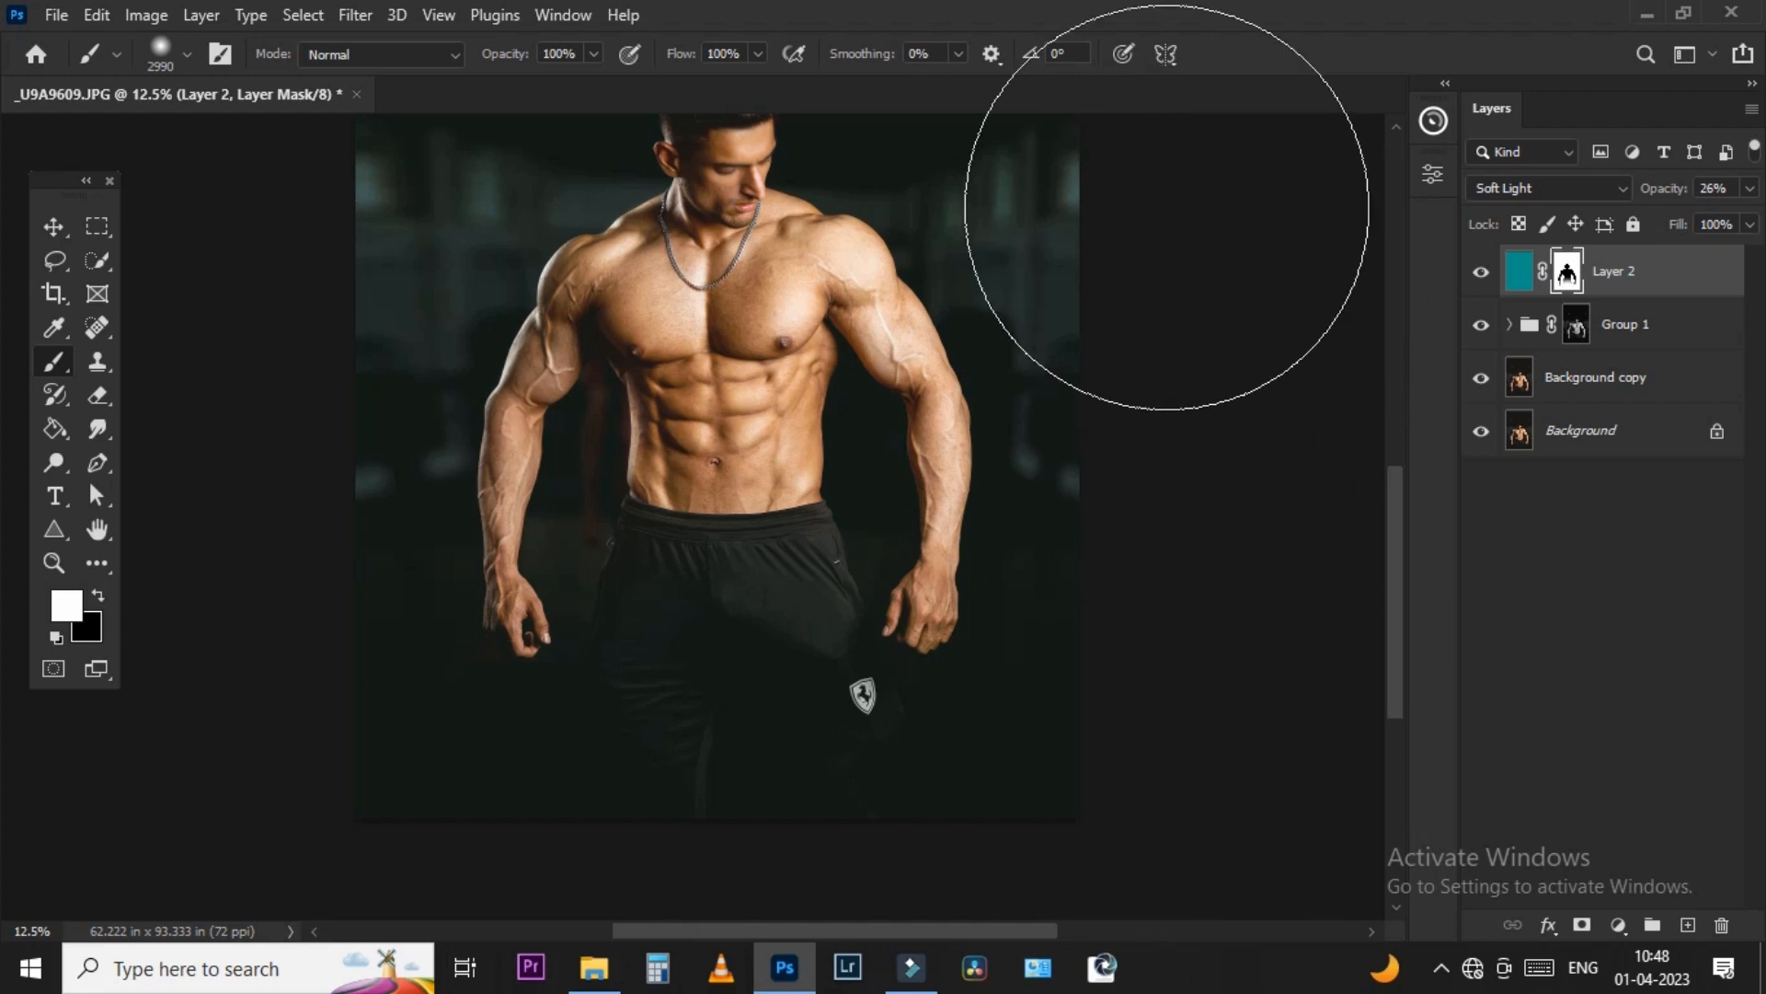
pyautogui.moveTo(526, 81); pyautogui.dragTo(513, 81)
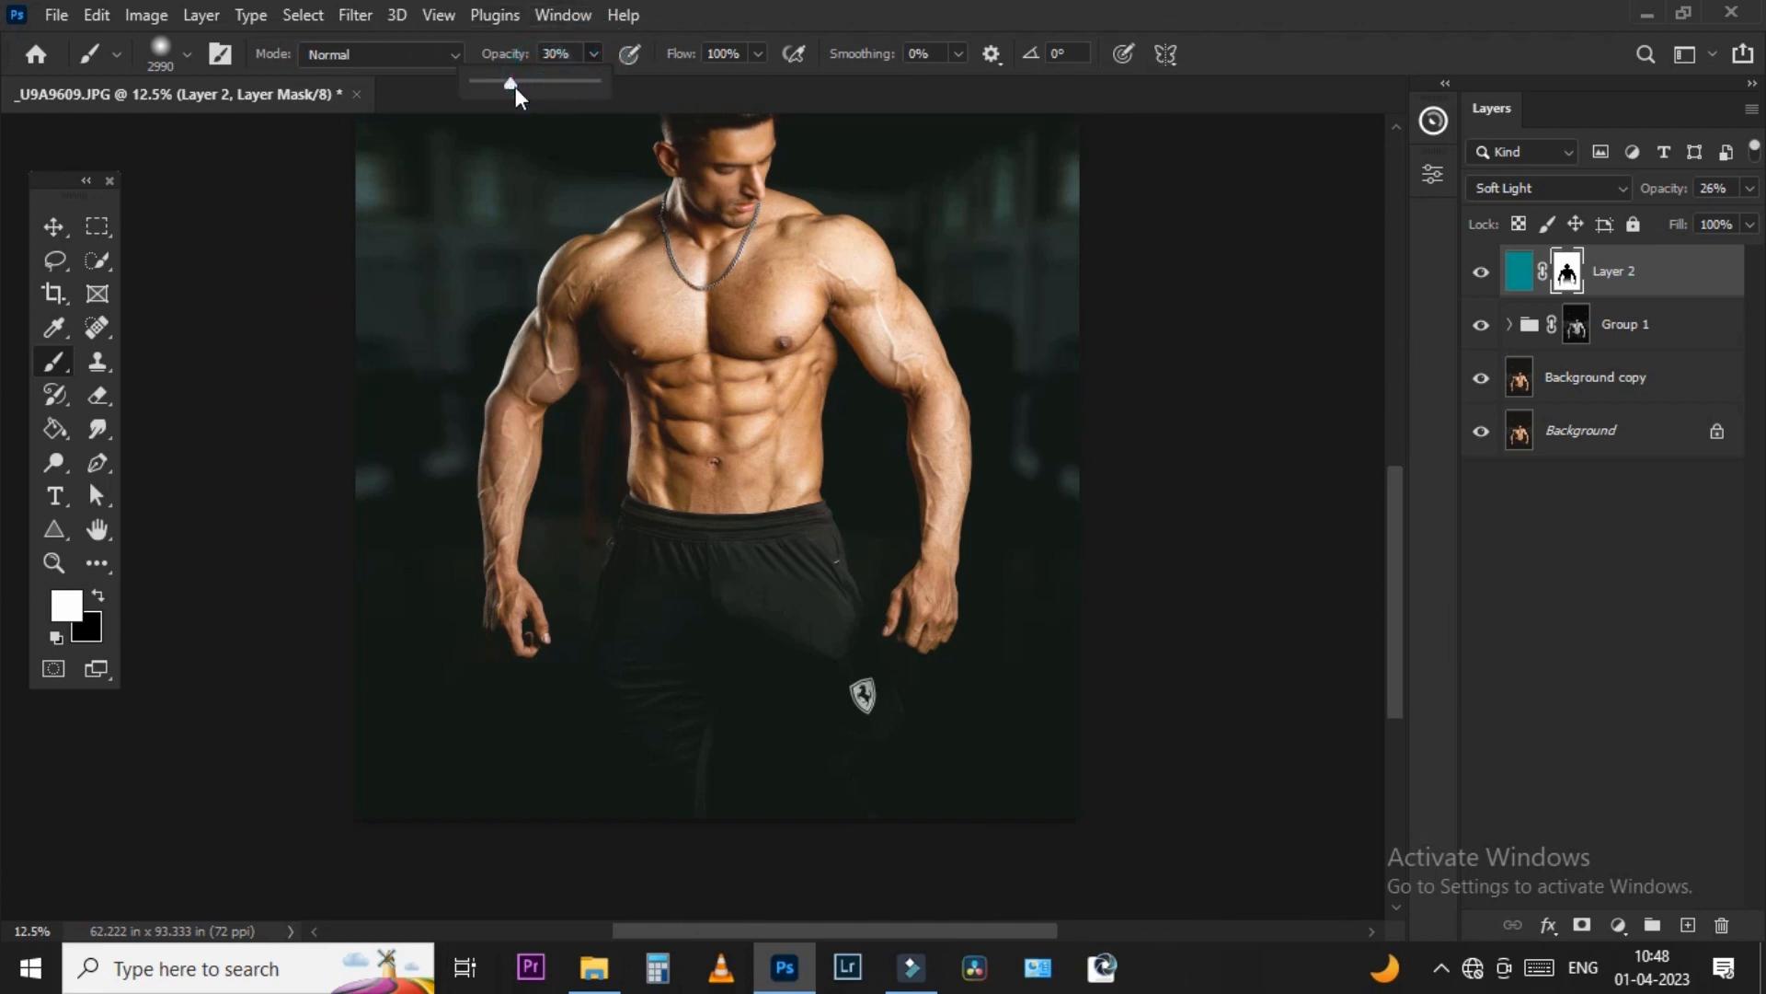
pyautogui.scroll(-1, 635, 312)
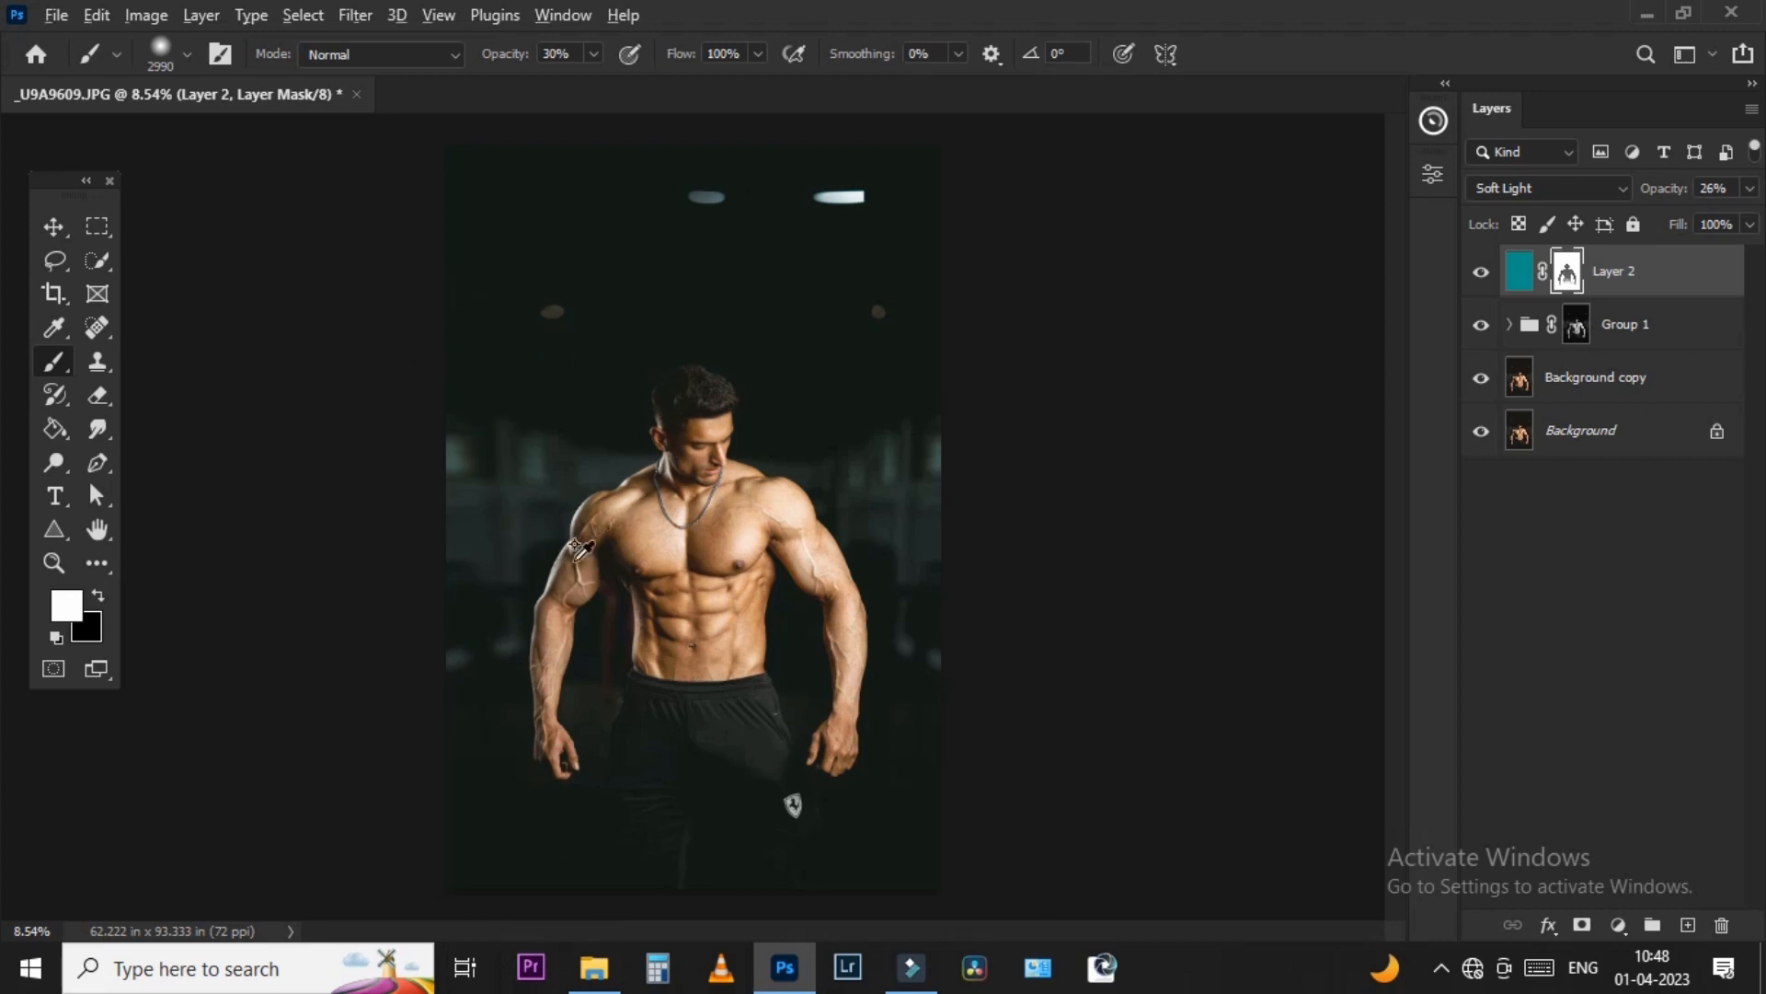
pyautogui.scroll(3, 614, 512)
pyautogui.scroll(-1, 1058, 386)
# - Compare the image with and without Layer 2, and set the layer's Fill to 86%
pyautogui.click(1479, 275)
pyautogui.click(1479, 274)
pyautogui.click(1750, 223)
pyautogui.moveTo(1743, 254); pyautogui.dragTo(1730, 254)
pyautogui.scroll(-2, 672, 562)
pyautogui.scroll(2, 672, 561)
pyautogui.scroll(-2, 672, 562)
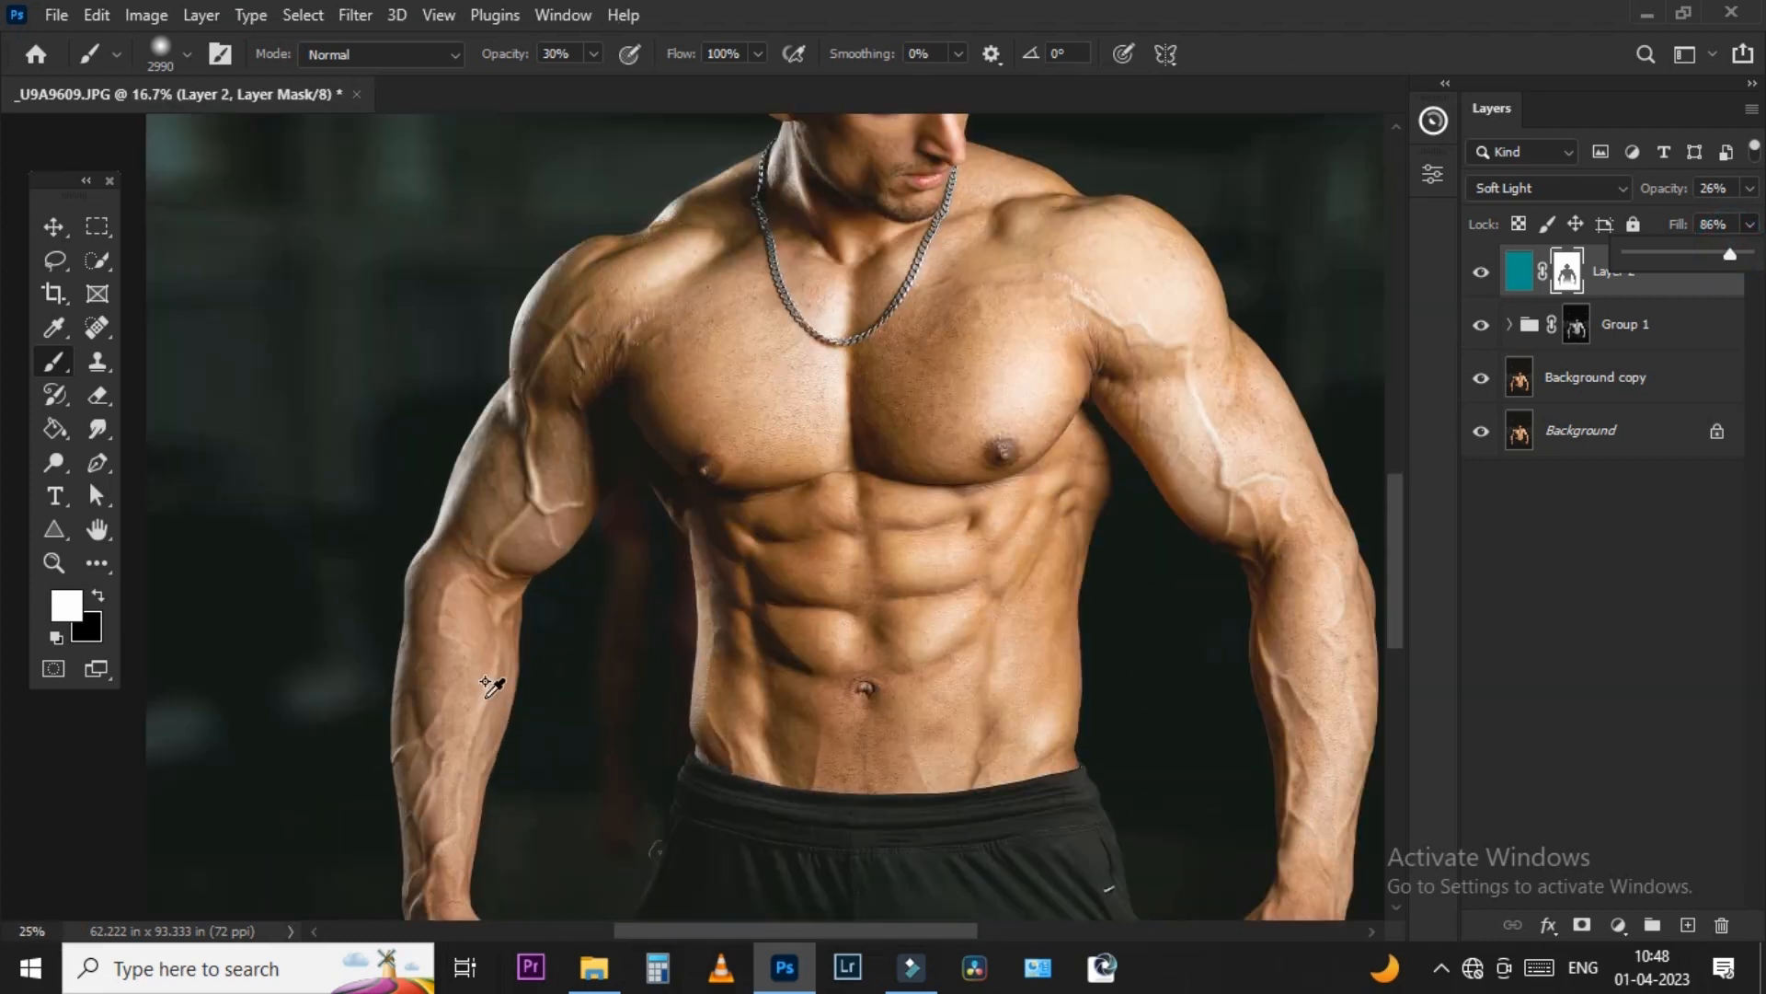
pyautogui.scroll(4, 642, 473)
pyautogui.scroll(-5, 653, 497)
pyautogui.scroll(1, 661, 523)
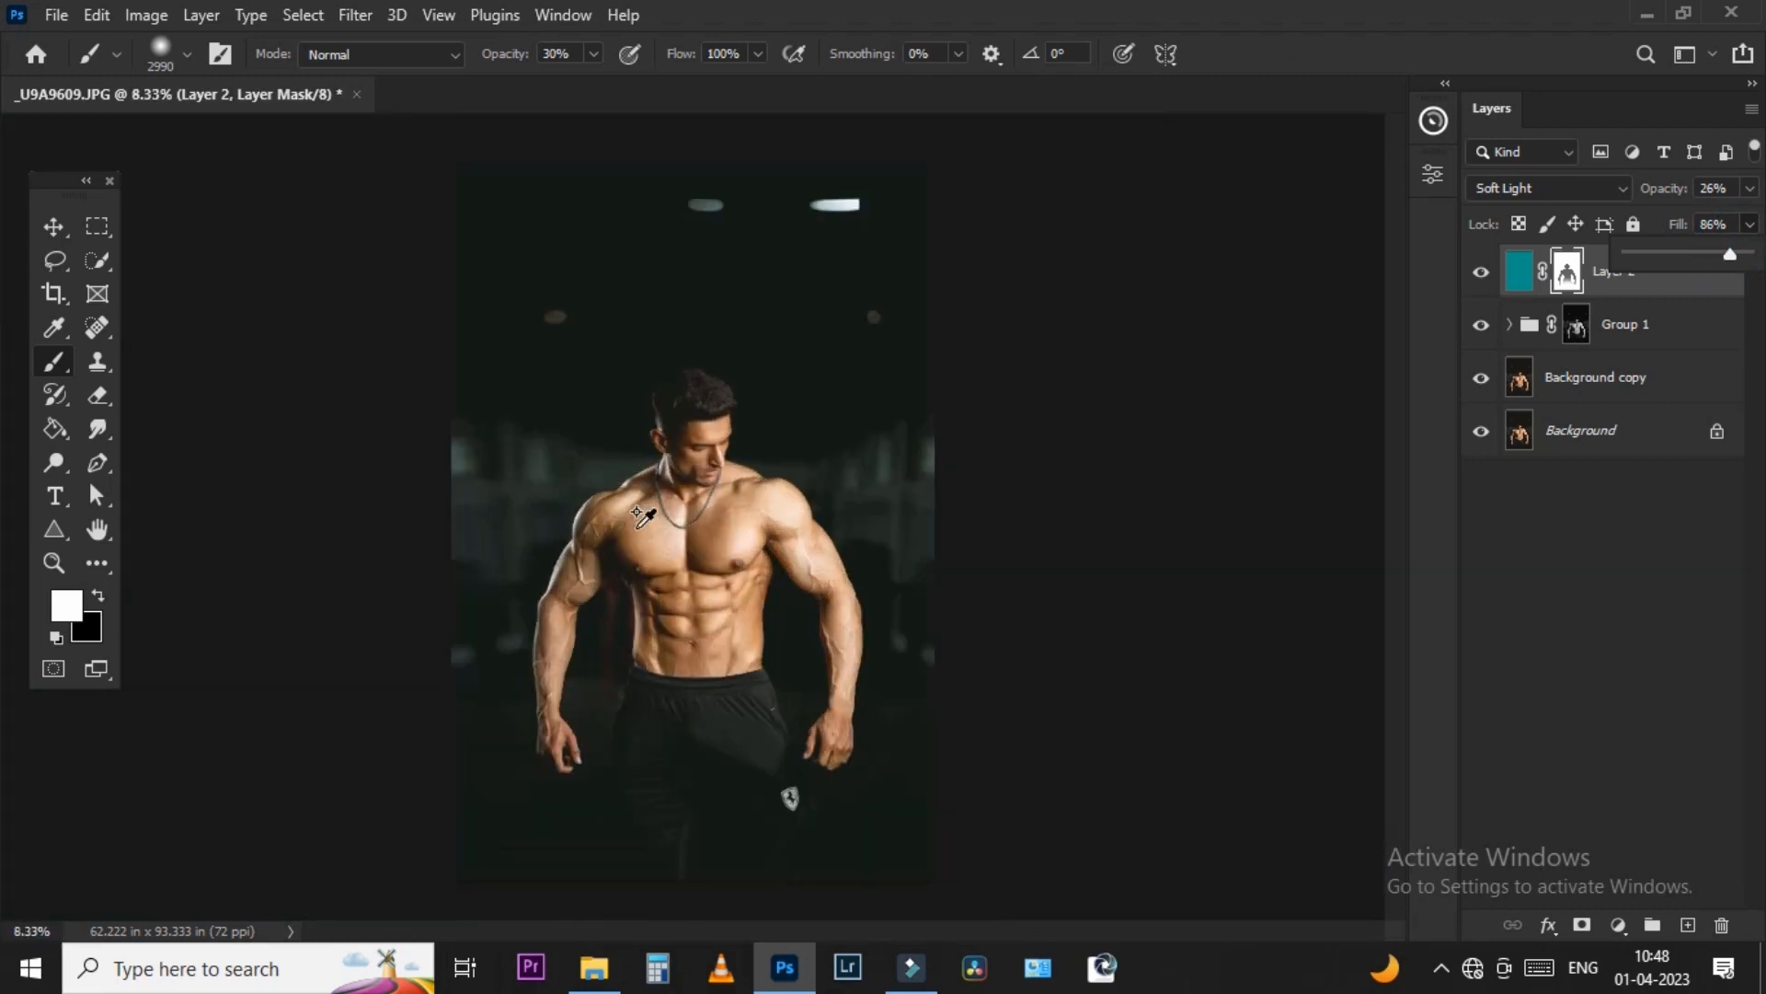
# - Stamp all visible layers into a new top layer, and place the orange light flare image above it, enlarged to 698.55%
pyautogui.click(739, 507)
pyautogui.hotkey('ctrl', 'alt', 'shift', 'e')
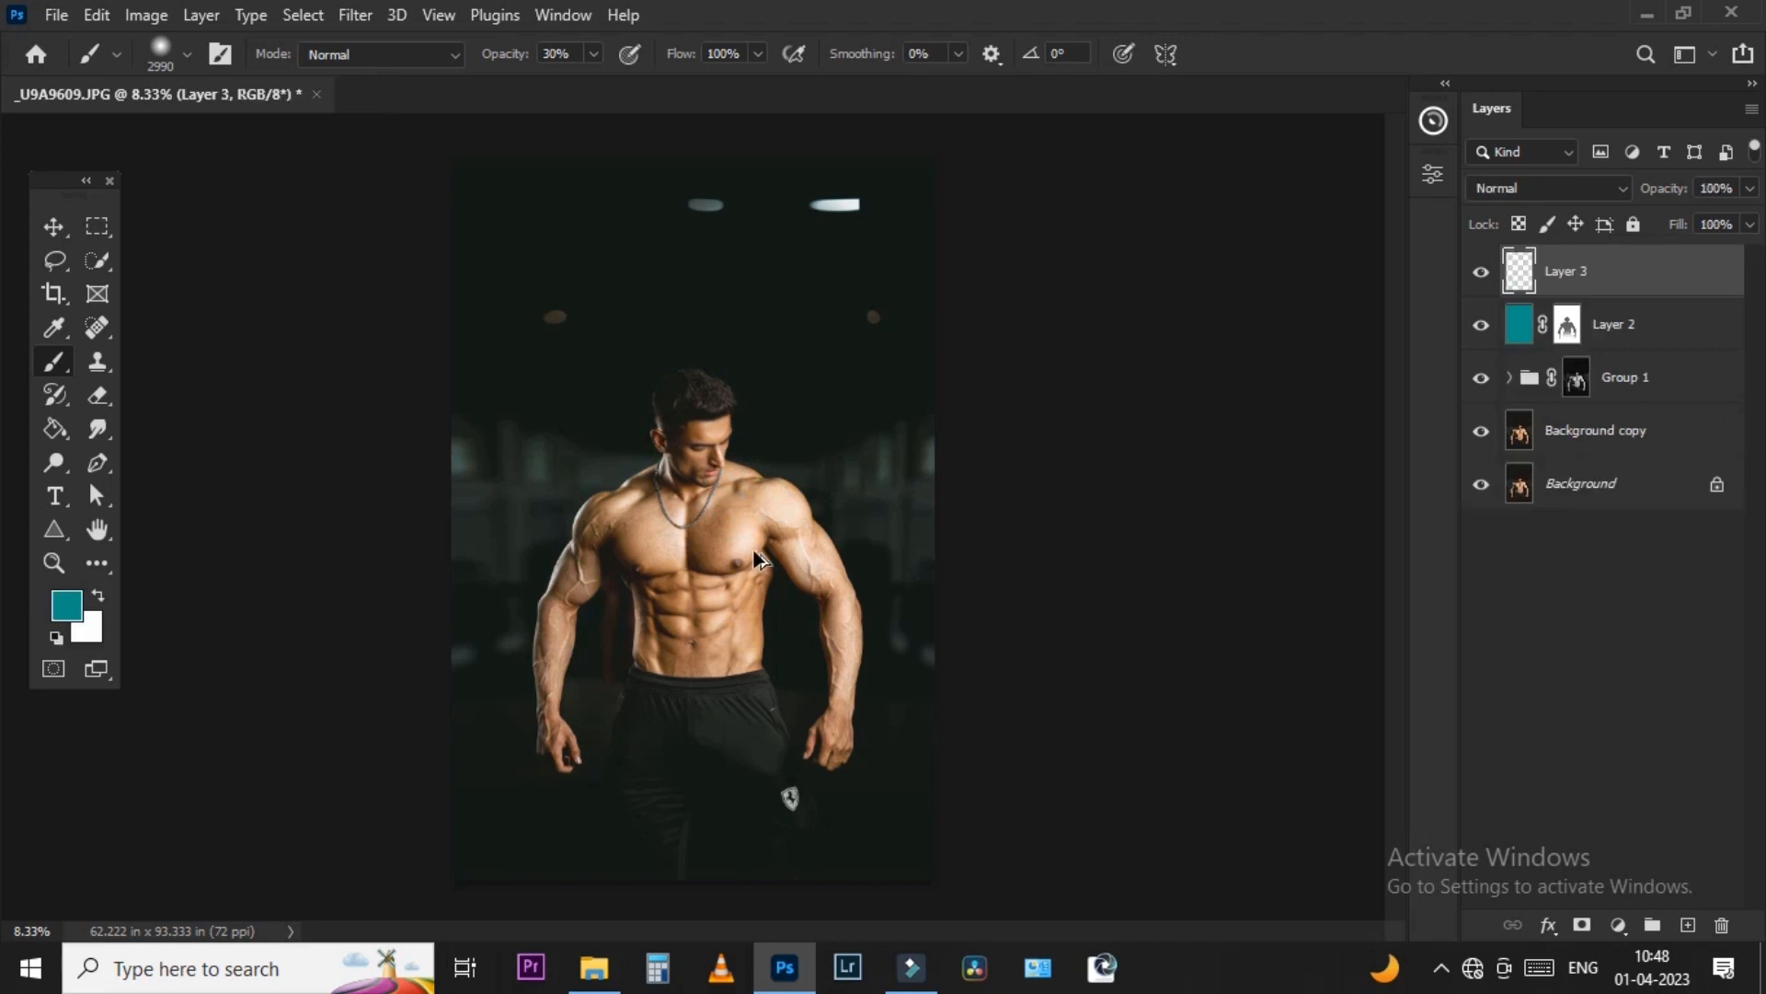
pyautogui.click(594, 966)
pyautogui.moveTo(544, 399); pyautogui.dragTo(578, 529)
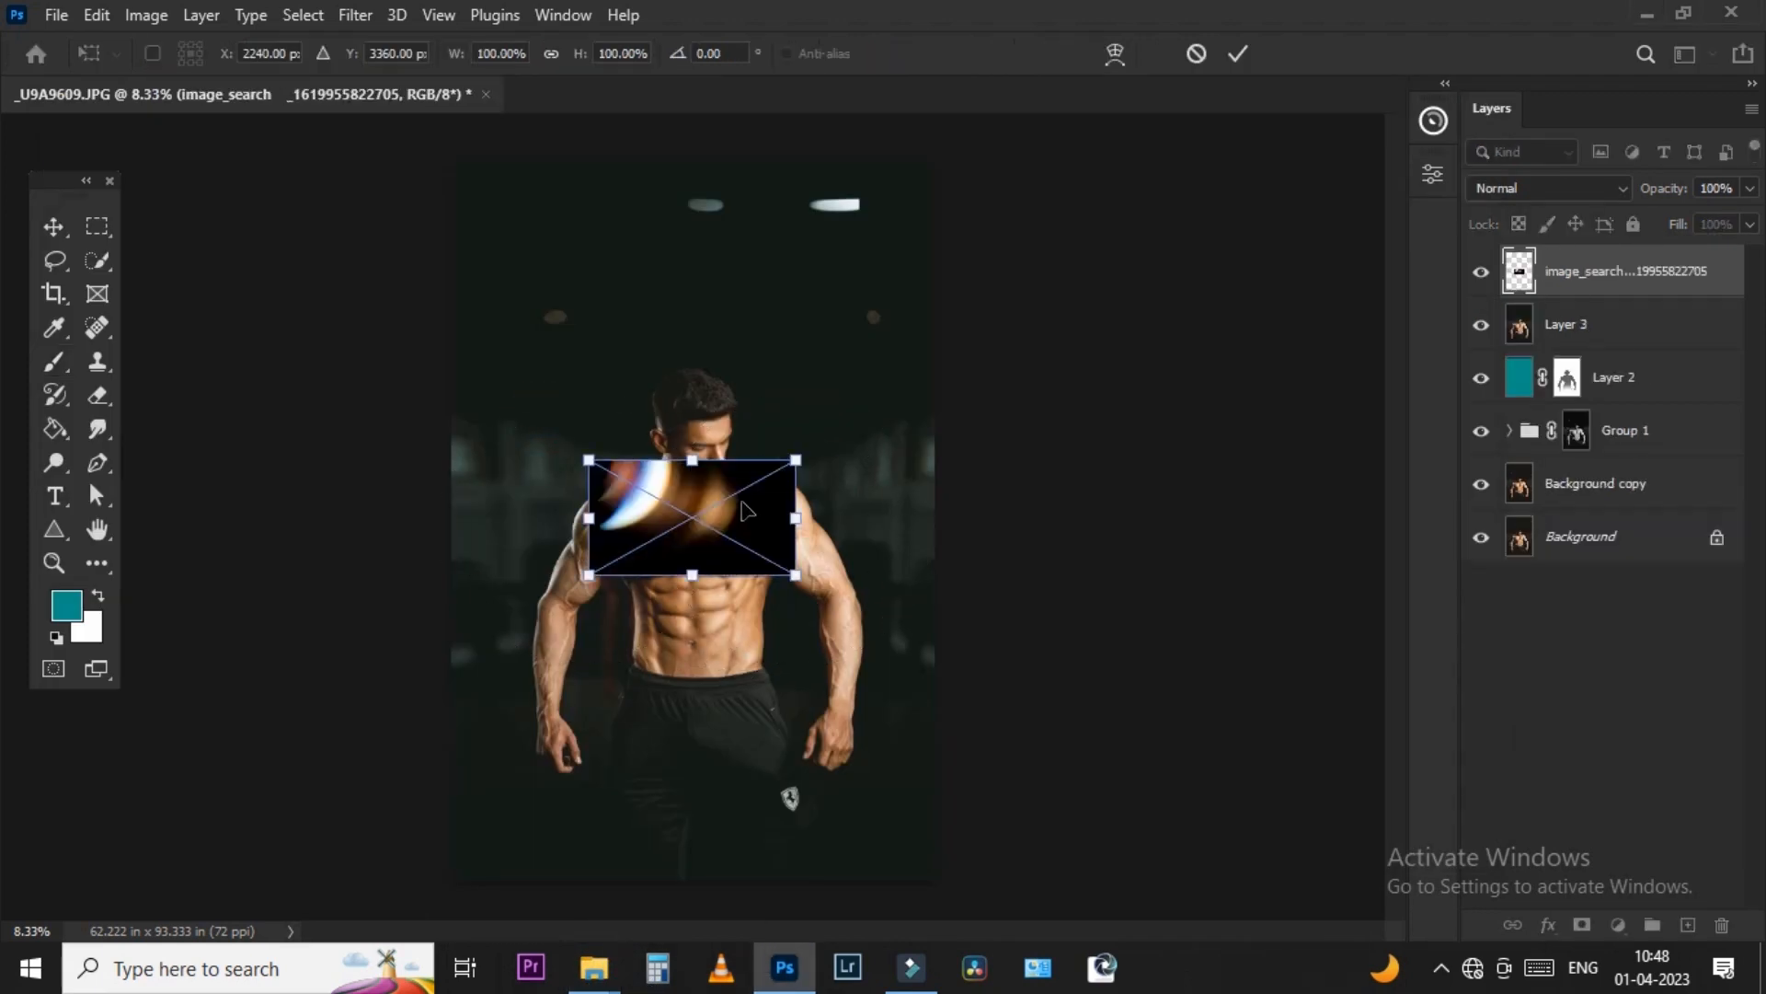
pyautogui.moveTo(796, 458); pyautogui.dragTo(1033, 437)
pyautogui.doubleClick(729, 478)
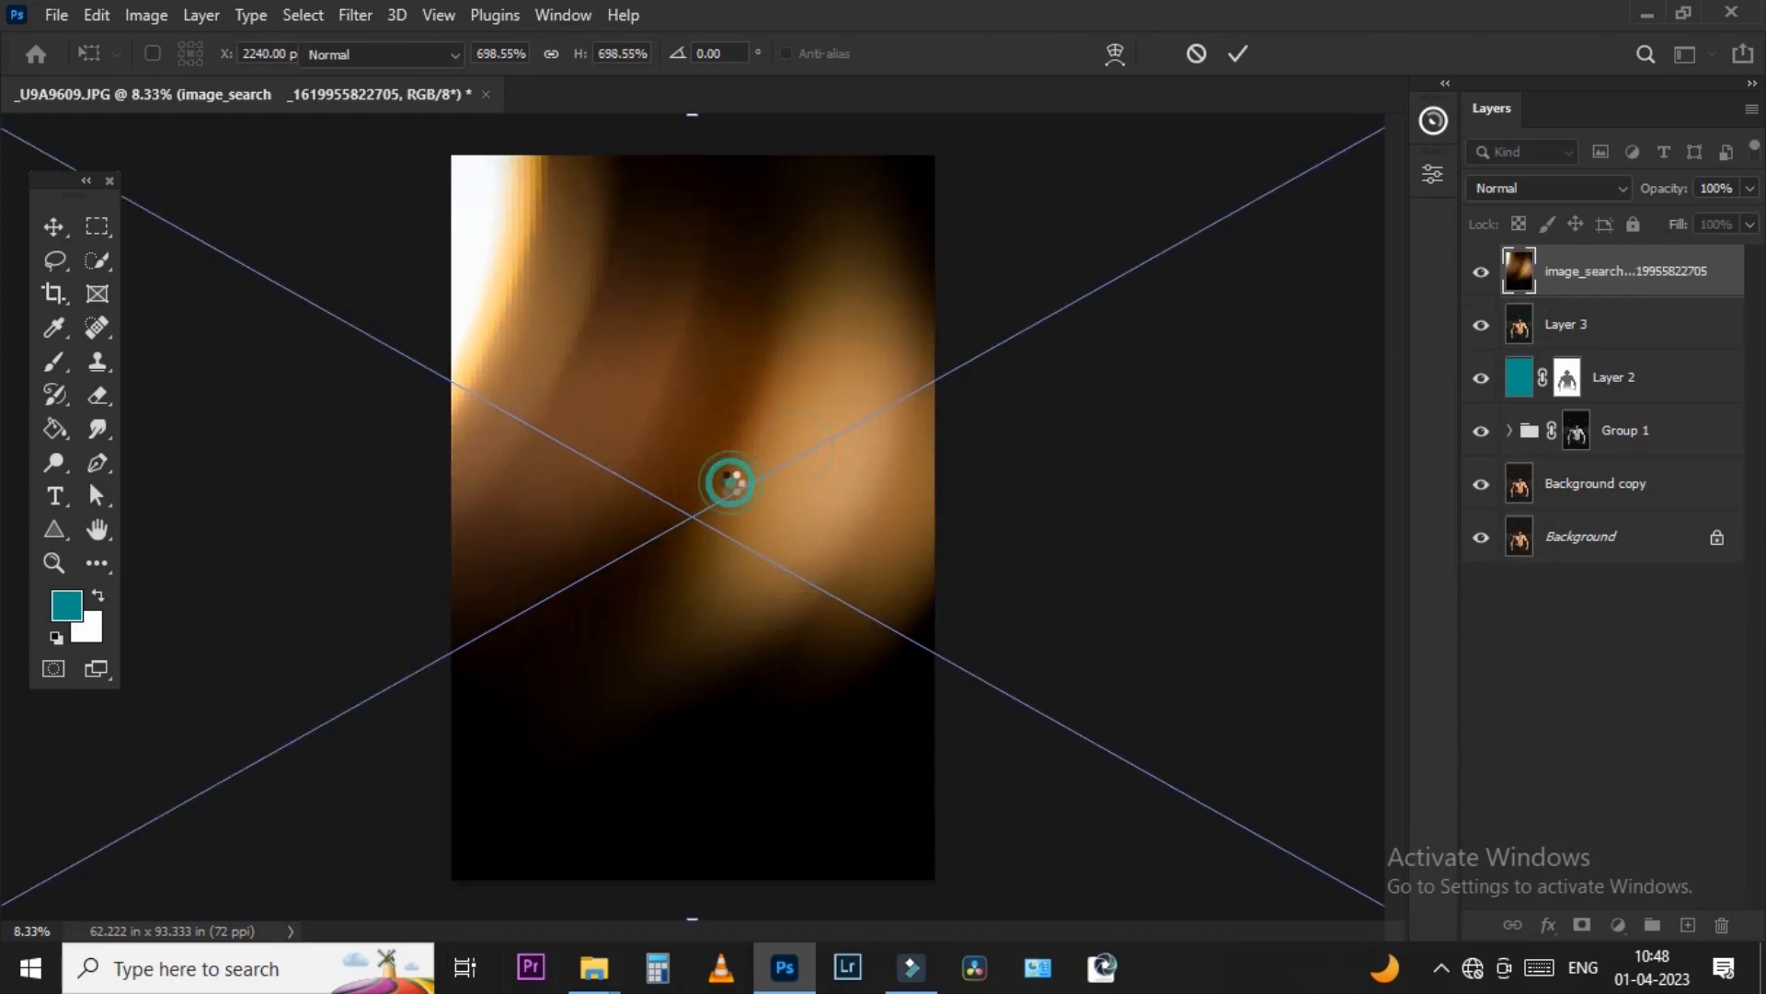
# - Set the flare layer's blend mode to Screen and move the flare up over the background above the man
pyautogui.press('b')
pyautogui.click(1577, 184)
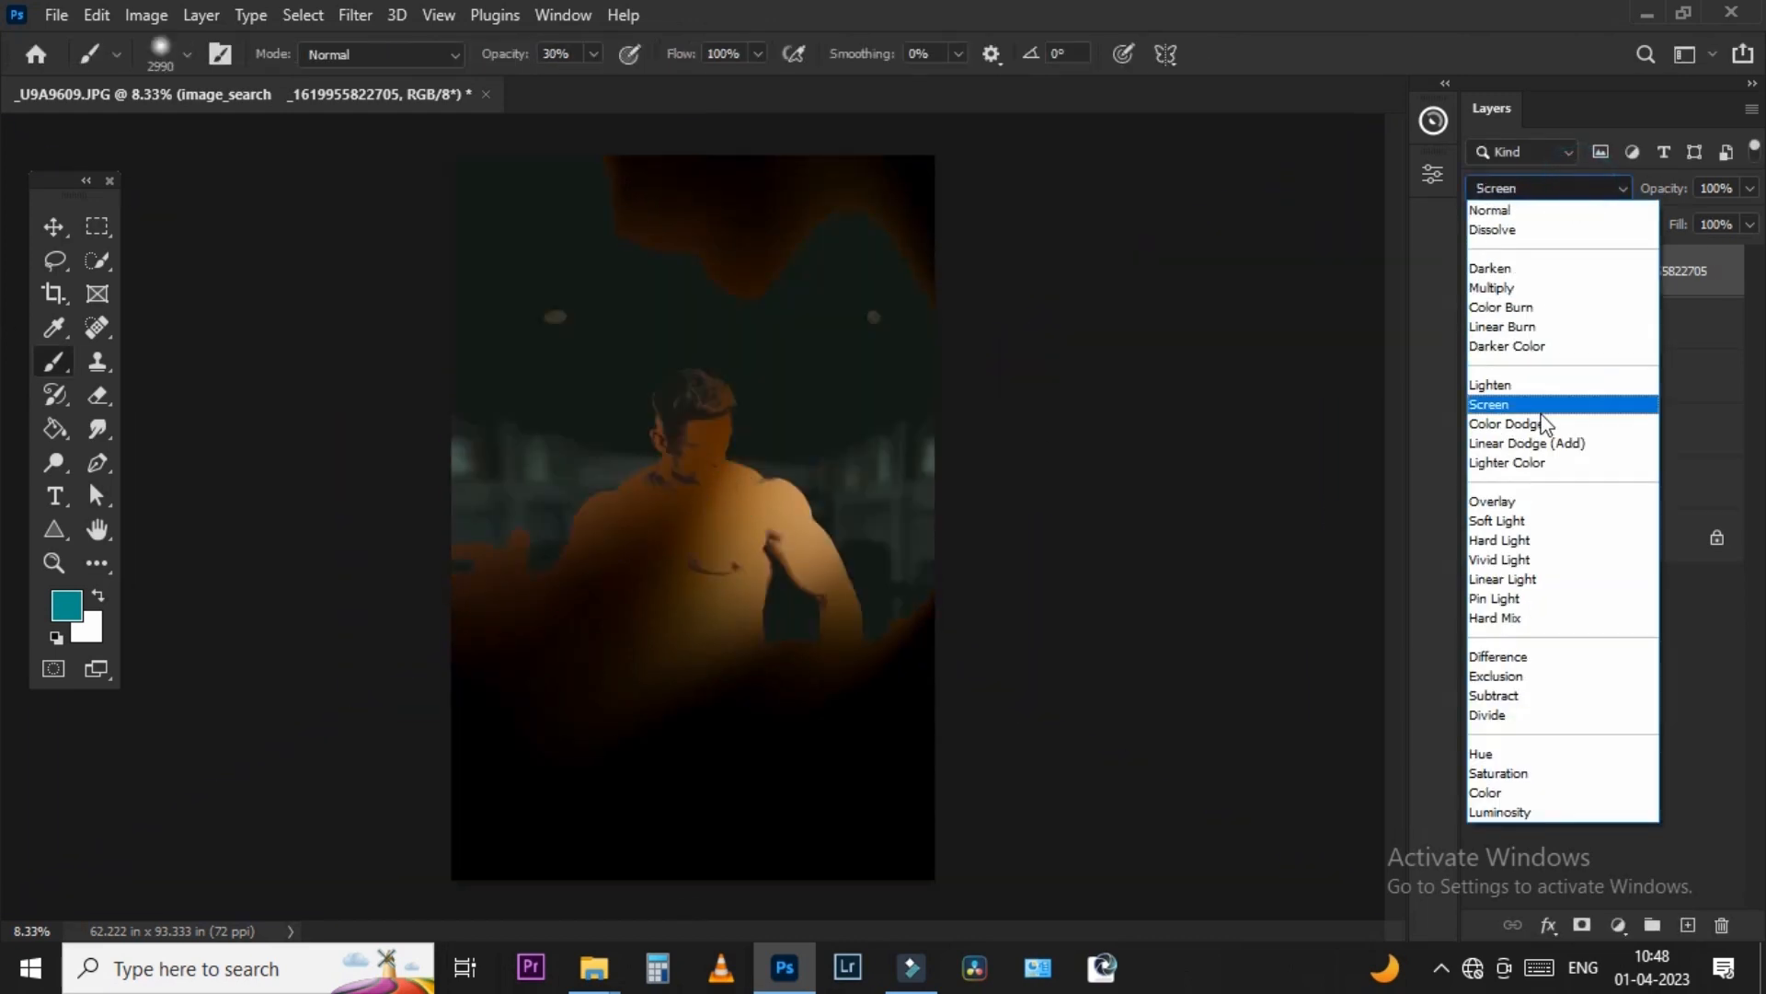
pyautogui.click(1509, 403)
pyautogui.moveTo(771, 431); pyautogui.dragTo(737, 322)
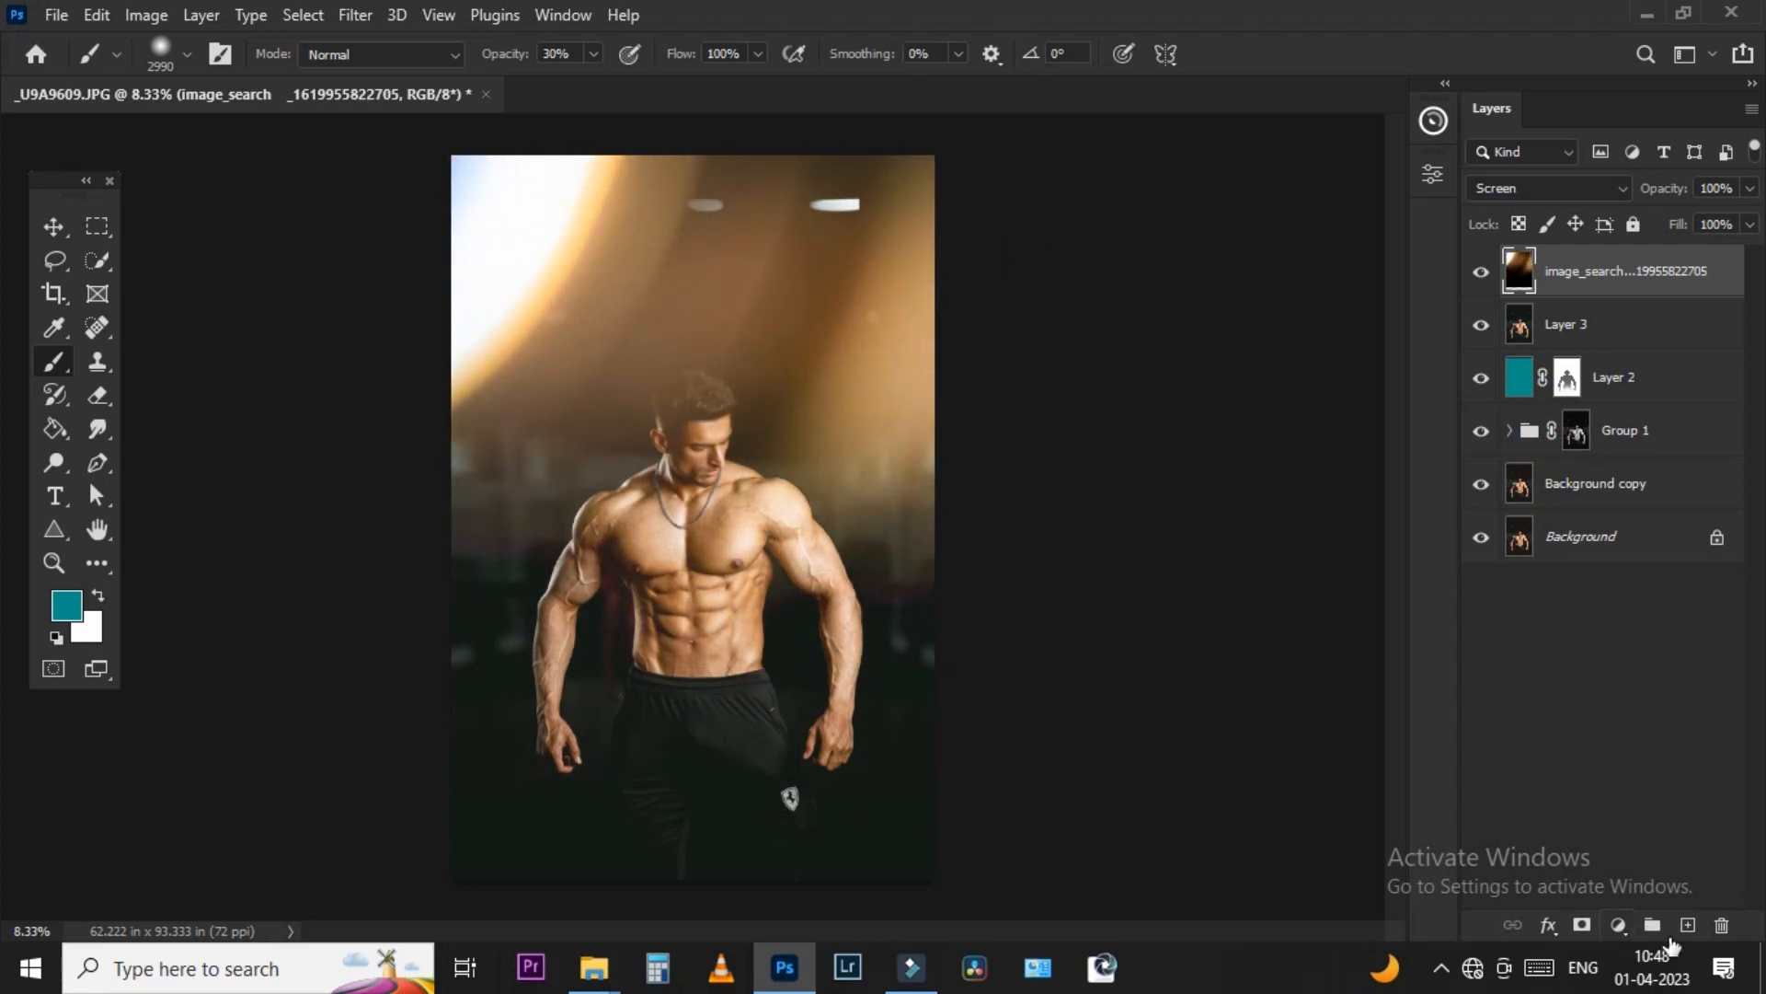
# - Add a black mask to the flare layer and paint white at 30% brush opacity to reveal the glow across the upper background
pyautogui.keyDown('alt'); pyautogui.click(1583, 925); pyautogui.keyUp('alt')
pyautogui.press('d')
pyautogui.click(987, 250)
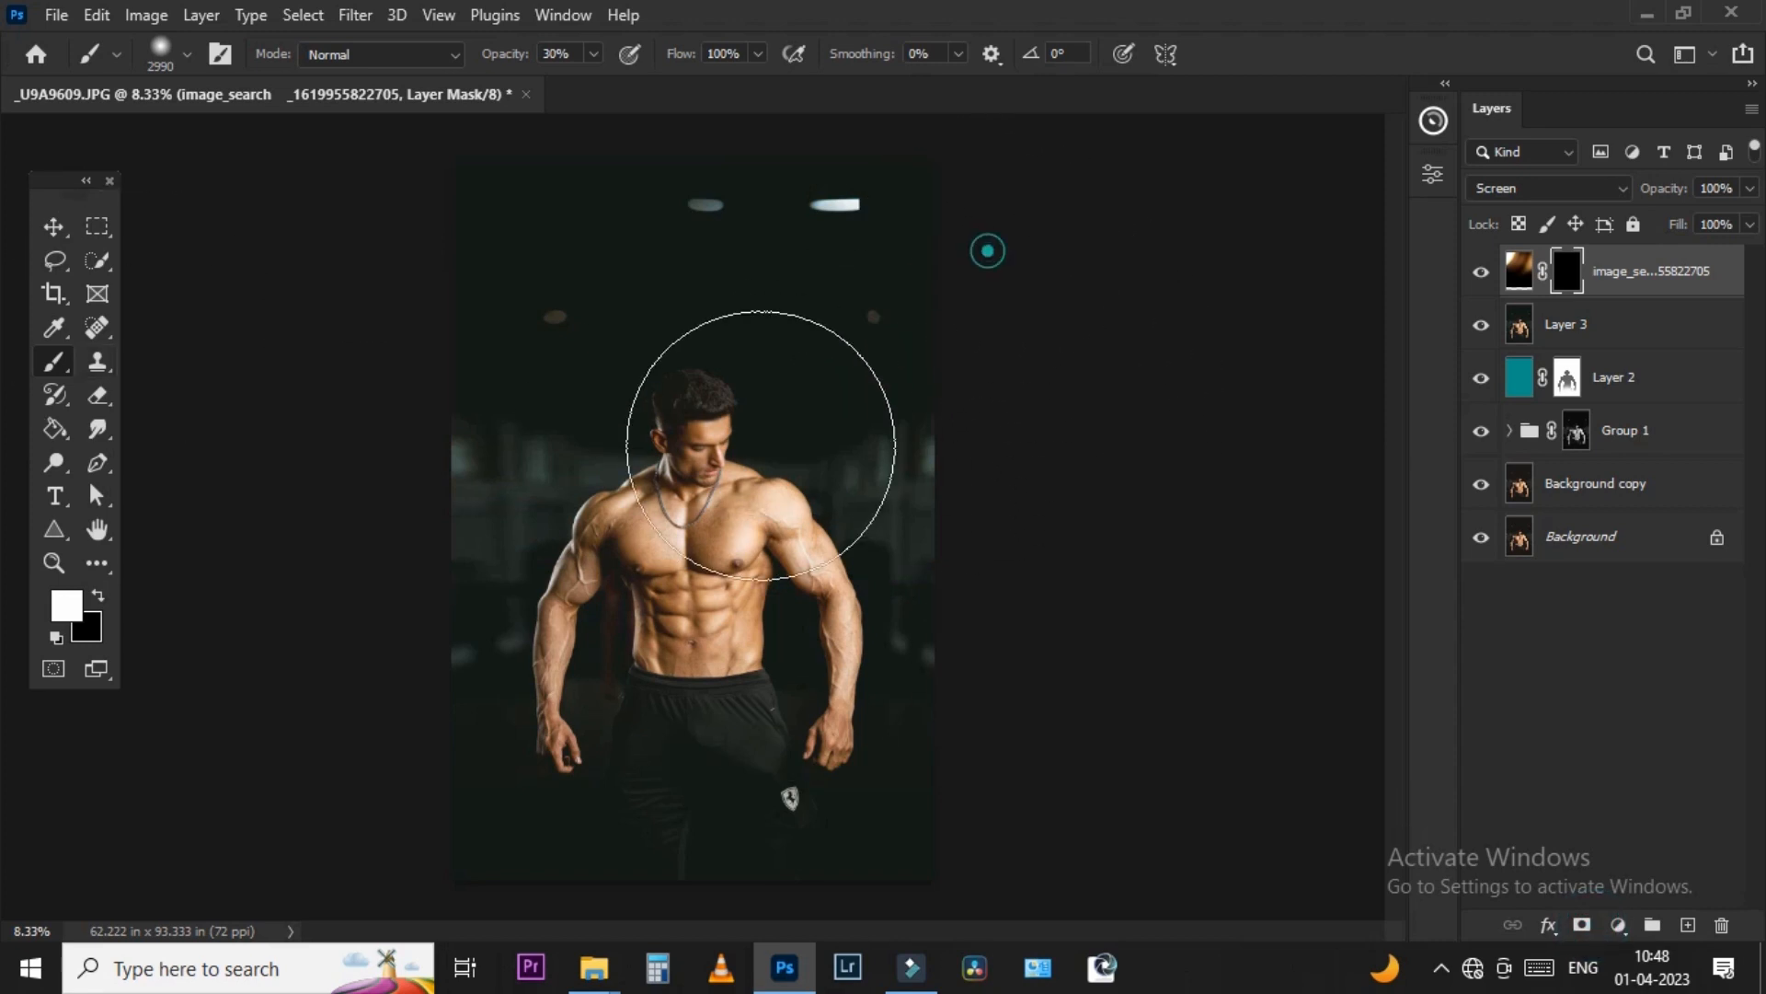
pyautogui.moveTo(749, 295); pyautogui.dragTo(734, 189)
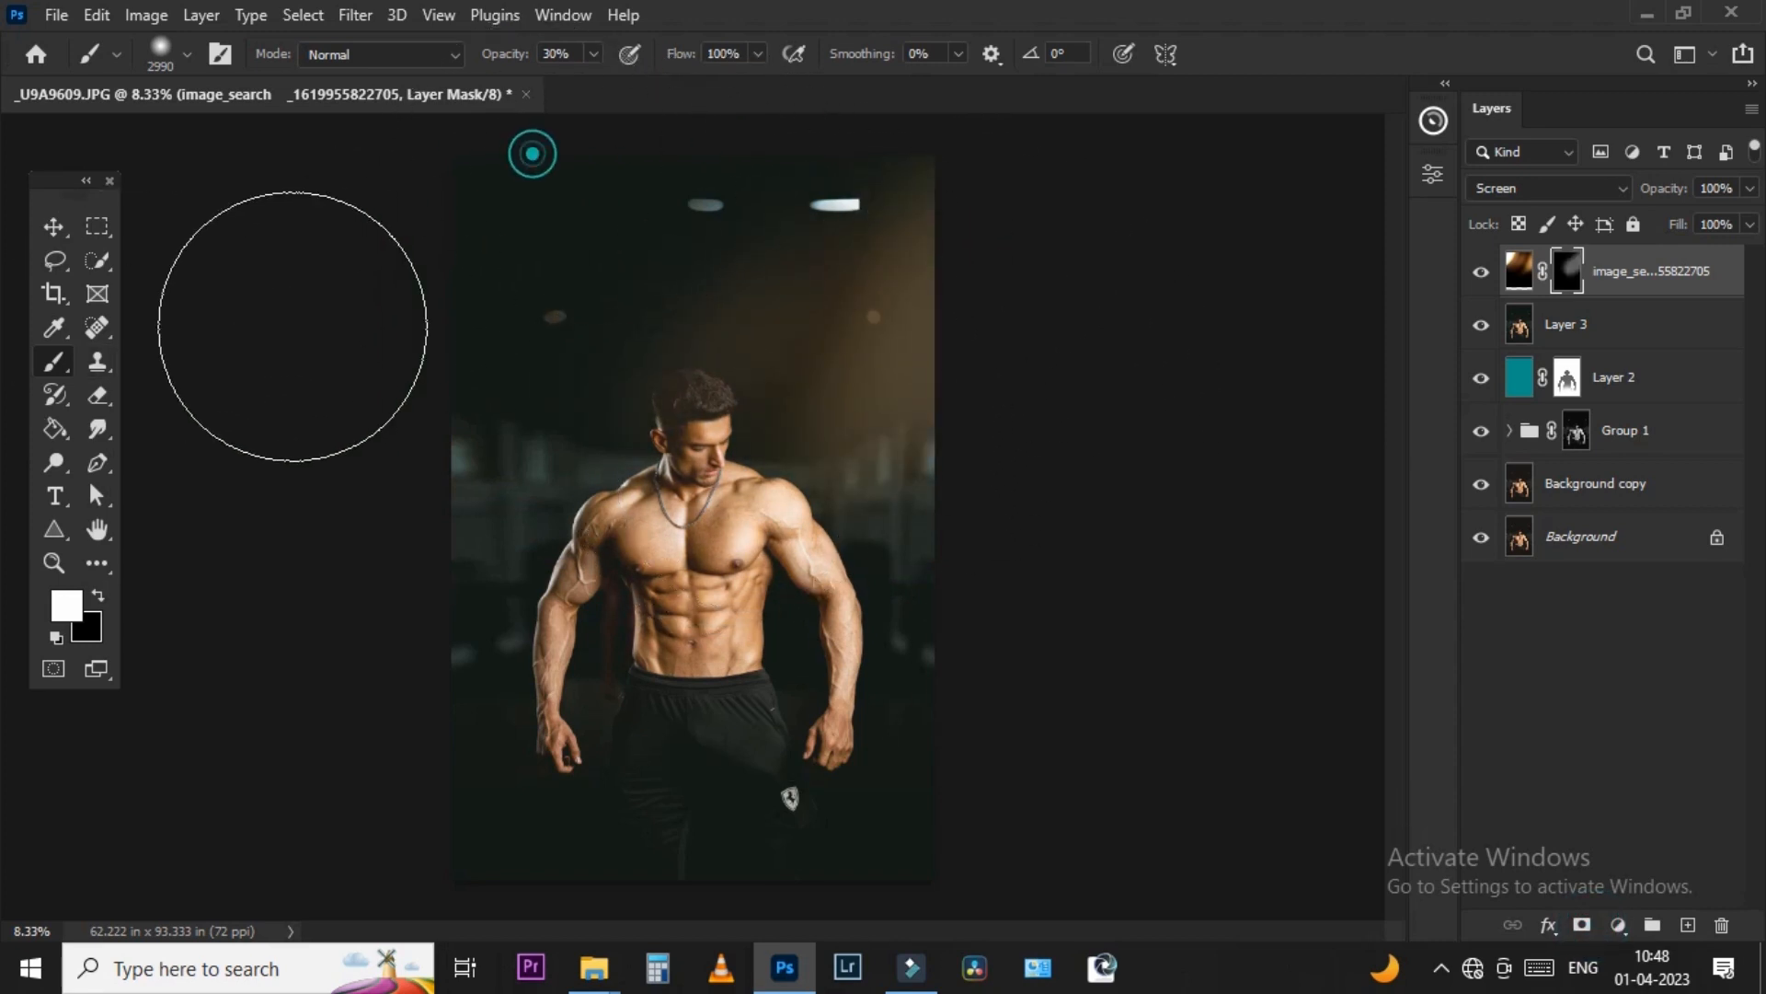
pyautogui.click(533, 154)
# - Paint black on the flare mask, raising brush opacity to 67%, to hide the bright glow in the photo's upper-left corner
pyautogui.press('x')
pyautogui.click(521, 191)
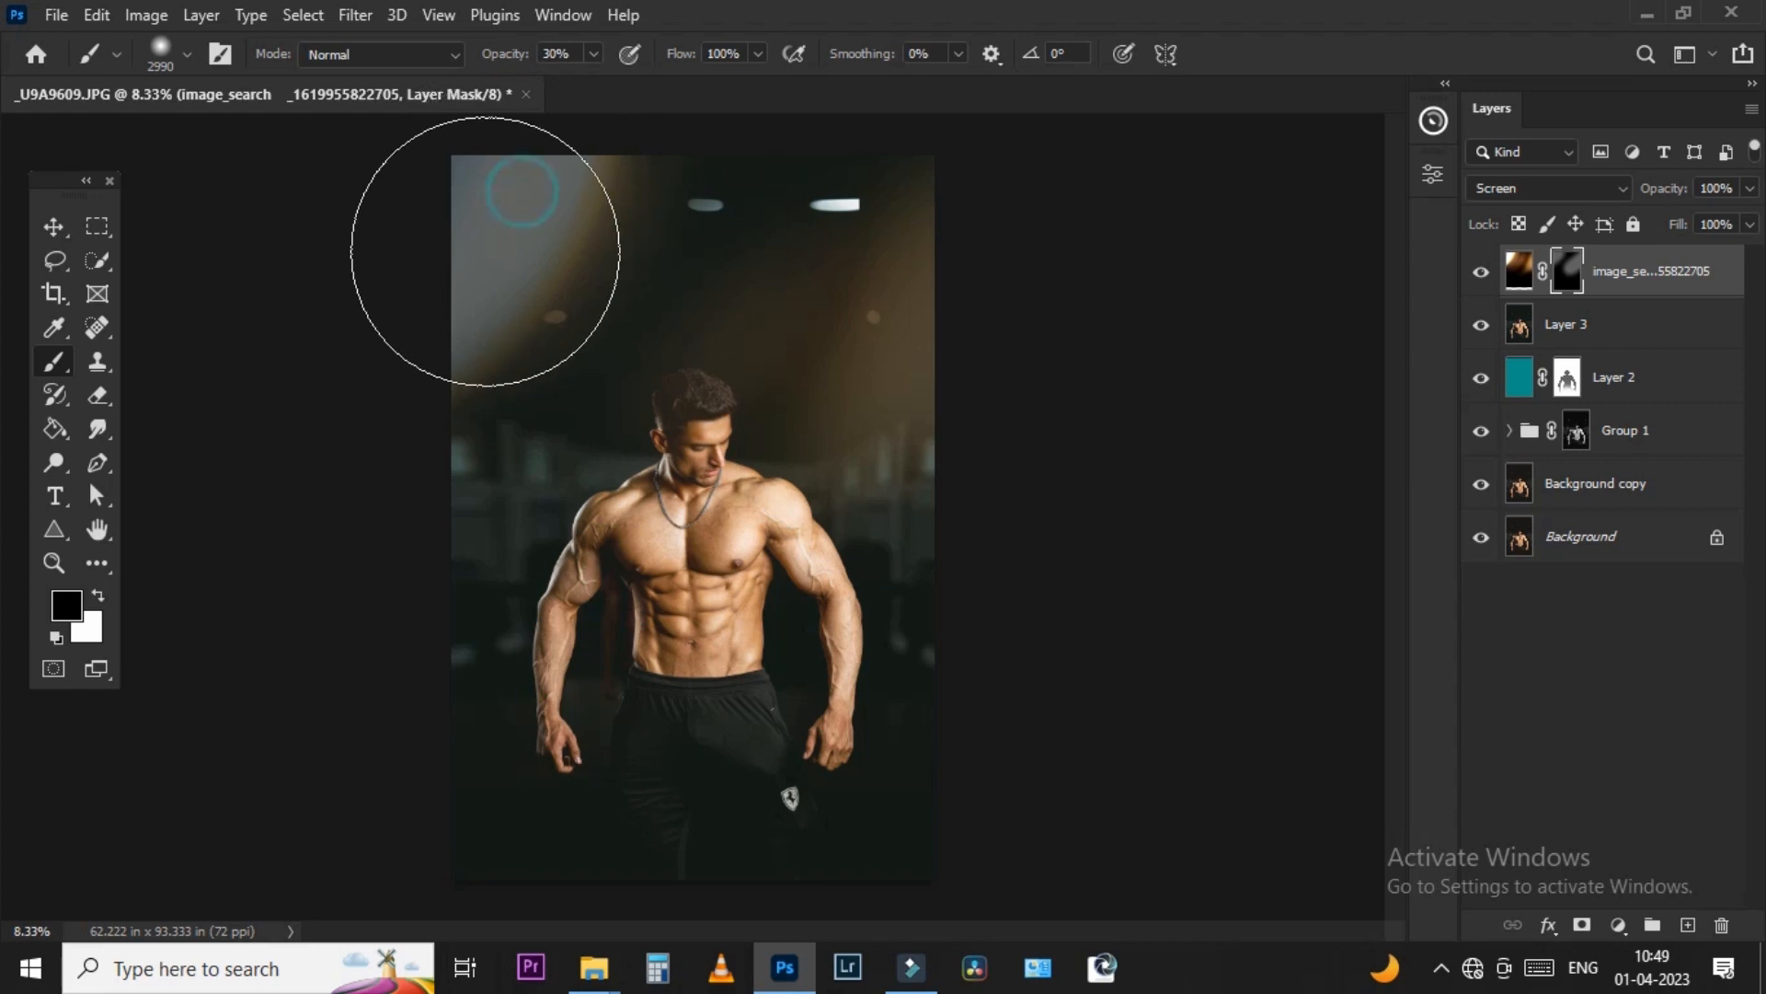
pyautogui.click(478, 257)
pyautogui.click(588, 61)
pyautogui.moveTo(632, 107)
pyautogui.mouseDown()
pyautogui.moveTo(438, 328)
pyautogui.moveTo(686, 118)
pyautogui.mouseUp()
pyautogui.moveTo(636, 176); pyautogui.dragTo(168, 440)
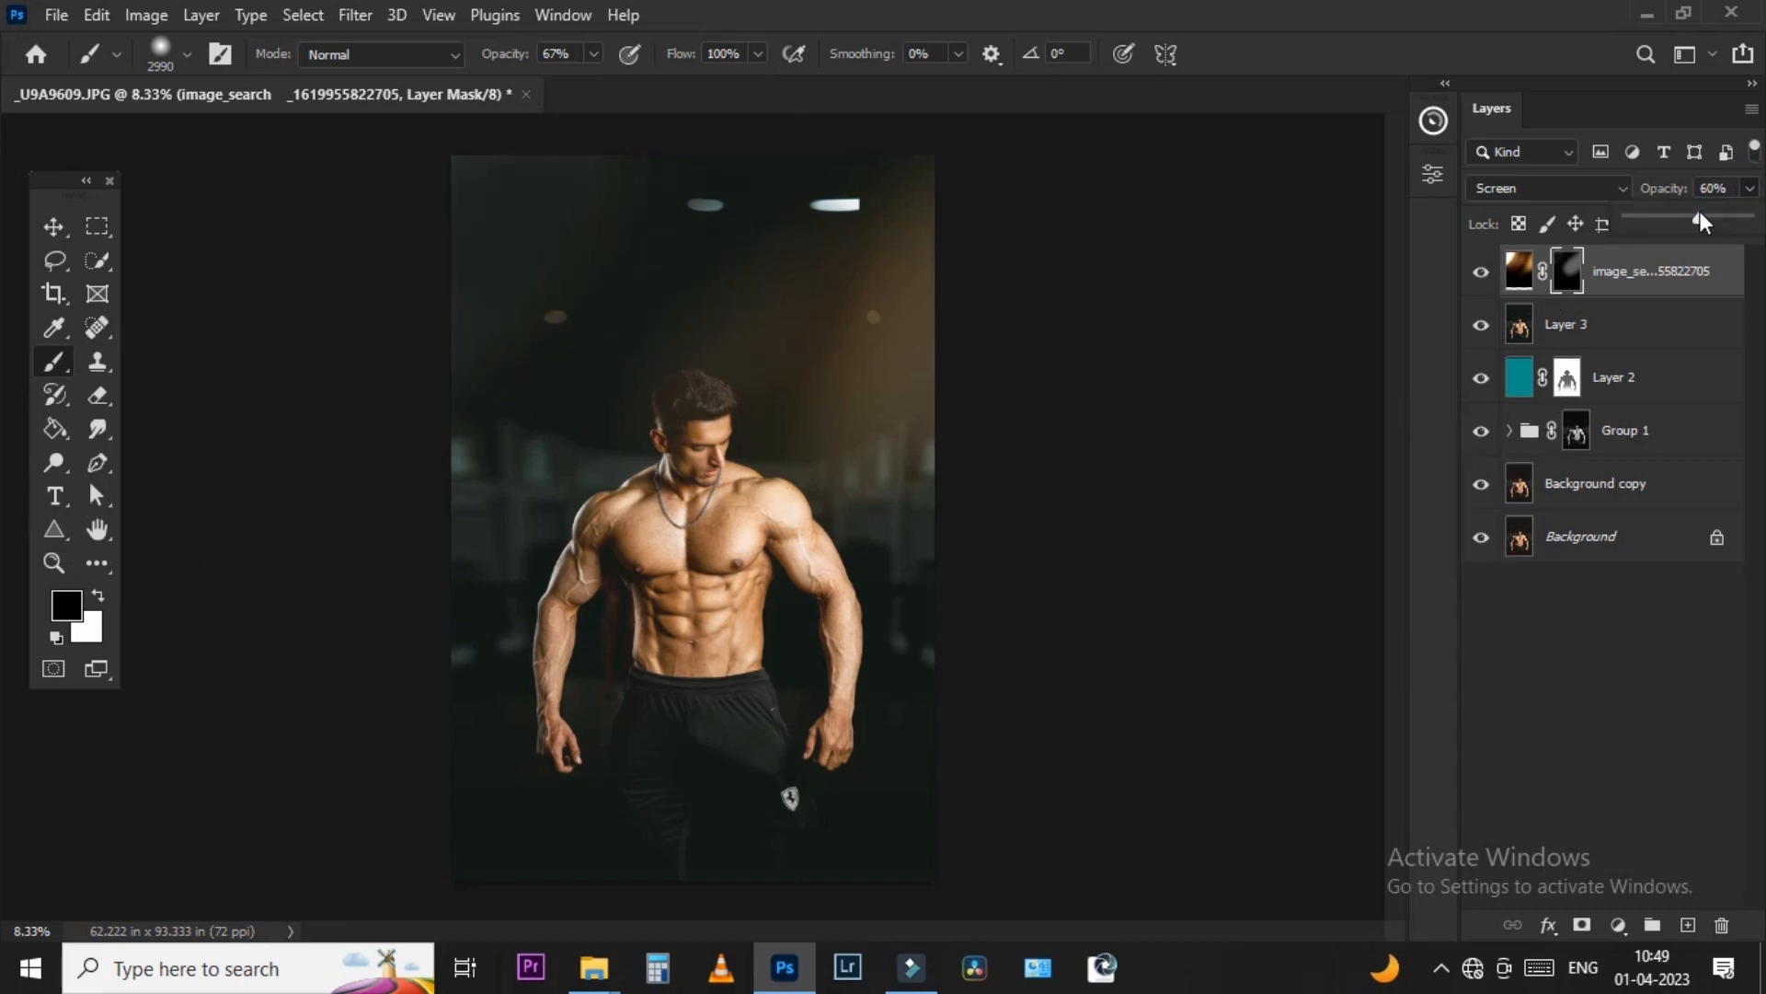
# - Lower the flare layer's opacity to 59% and shift the flare slightly to the right
pyautogui.moveTo(1698, 217); pyautogui.dragTo(1696, 218)
pyautogui.scroll(2, 750, 379)
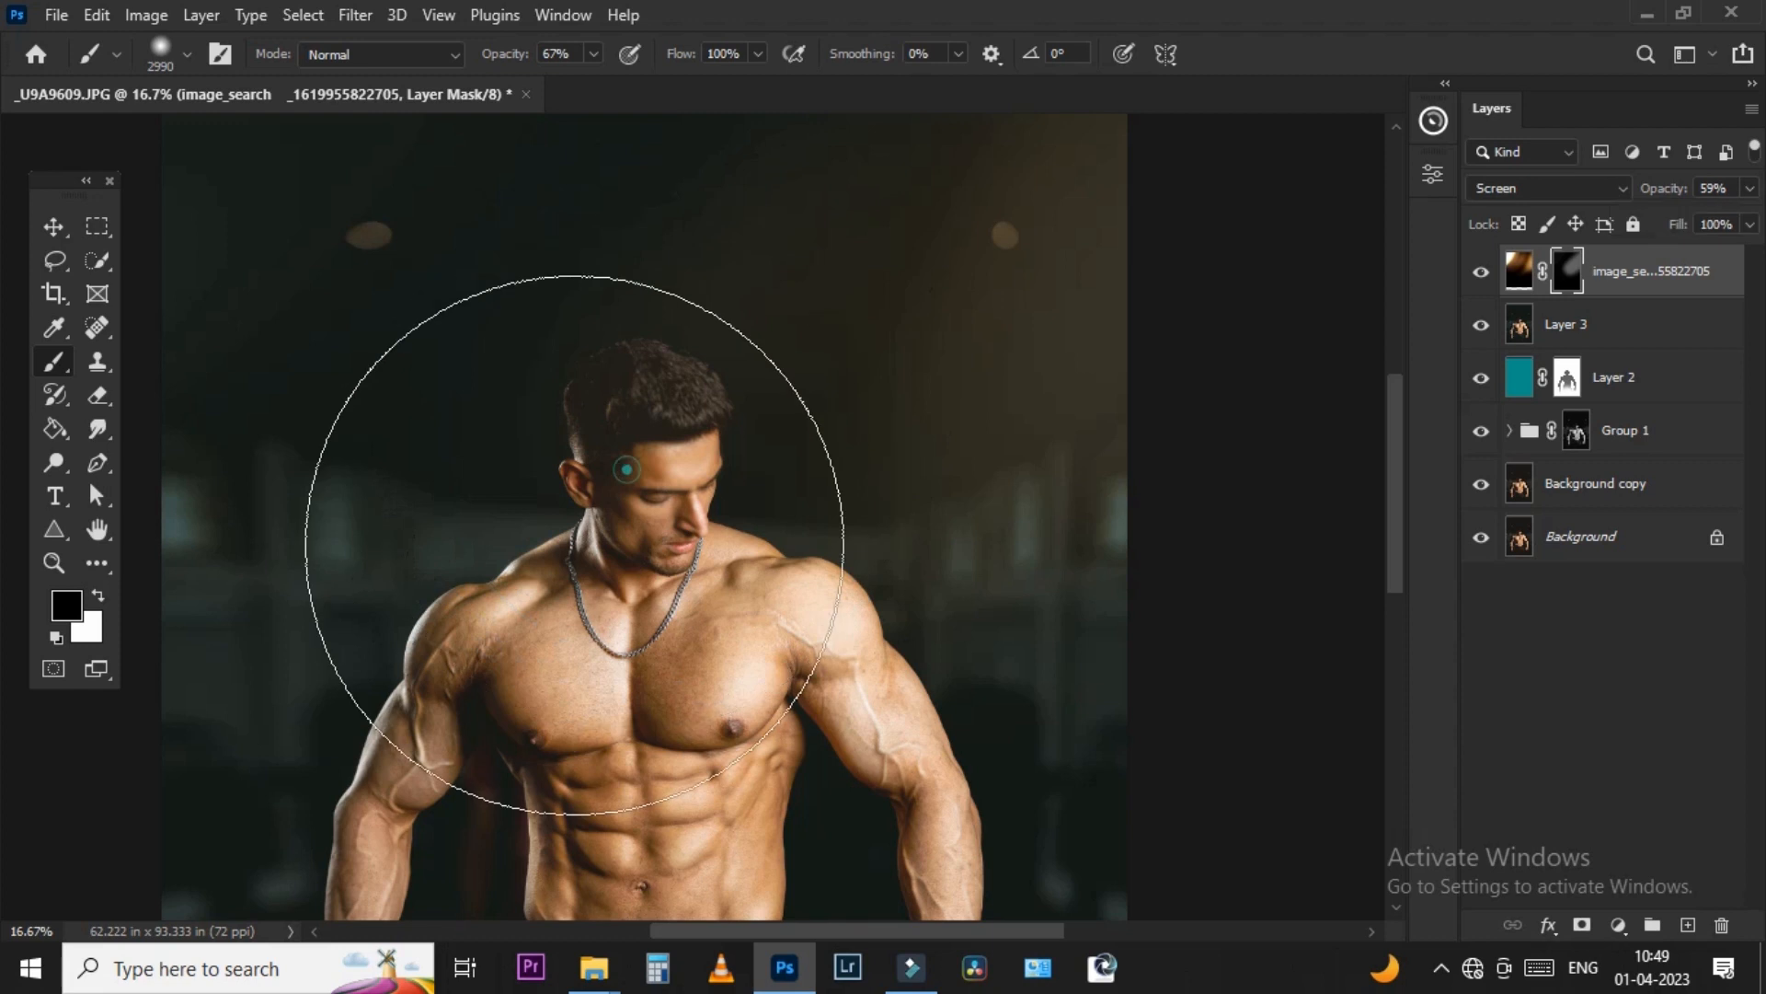
pyautogui.scroll(-3, 714, 441)
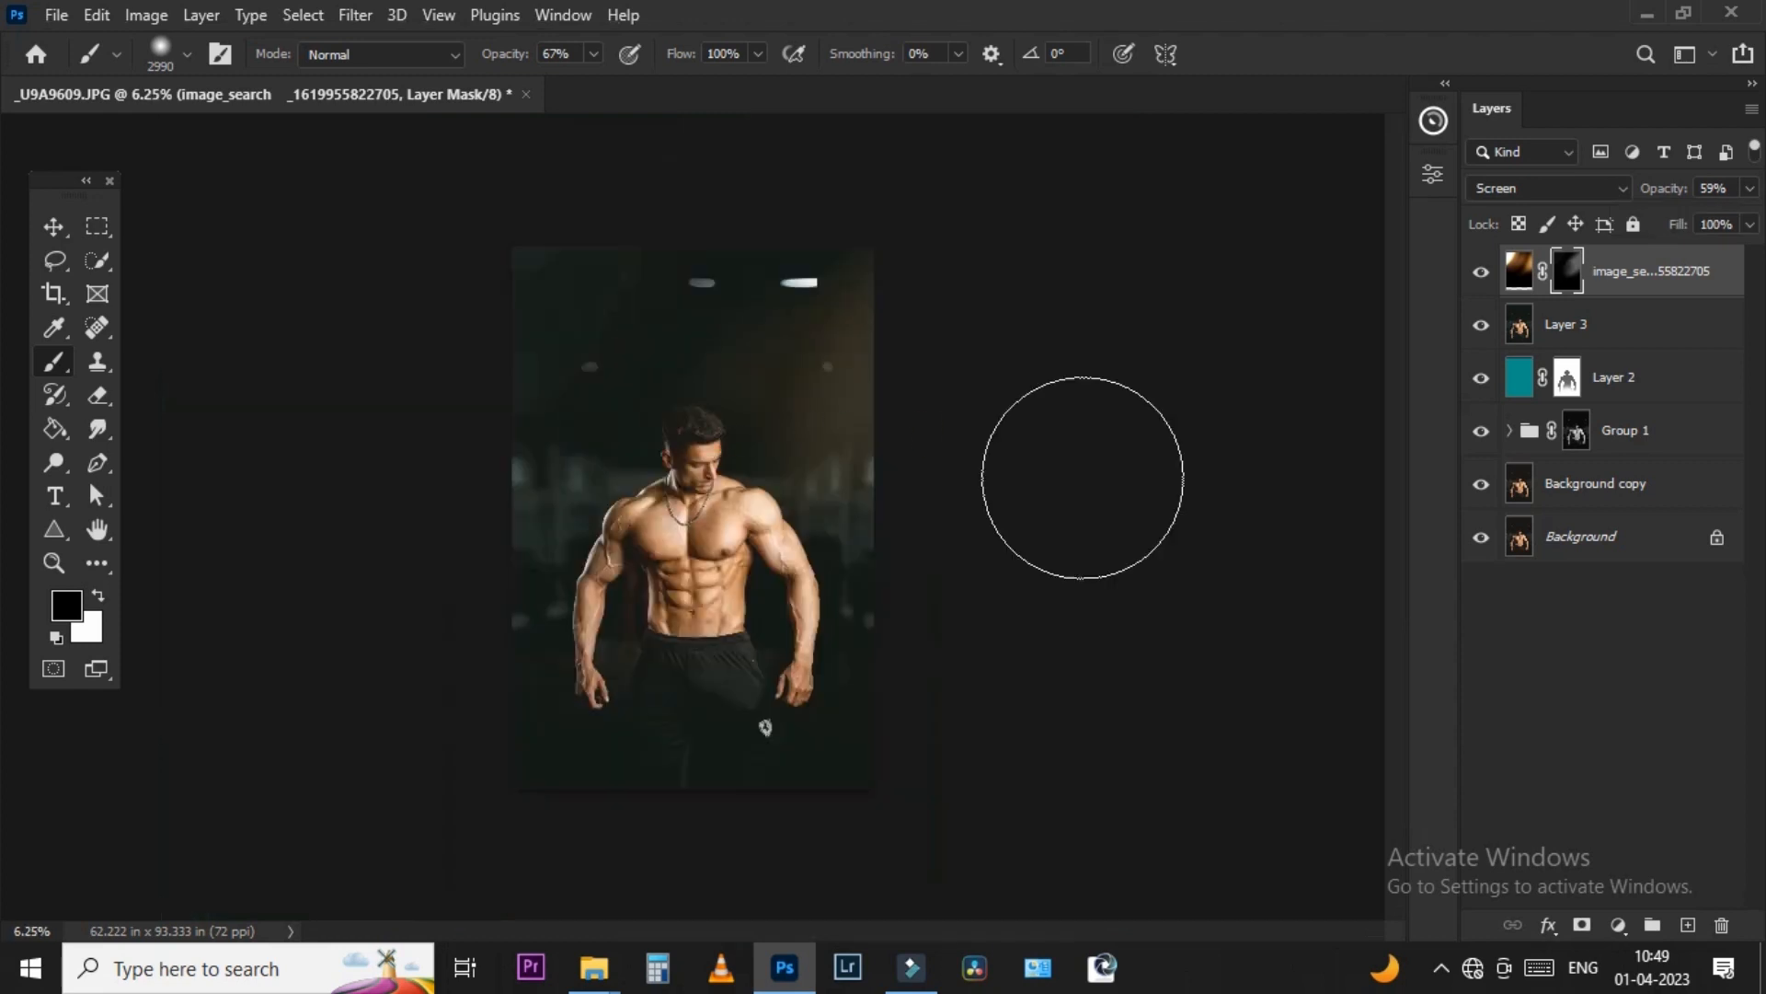
pyautogui.moveTo(783, 445); pyautogui.dragTo(825, 446)
# - Compare the image with and without the flare layer by toggling its visibility
pyautogui.hotkey('ctrl', '+')
pyautogui.click(1475, 281)
pyautogui.click(1475, 282)
pyautogui.click(1475, 283)
pyautogui.click(1475, 282)
pyautogui.hotkey('ctrl', '-')
pyautogui.hotkey('ctrl', '-')
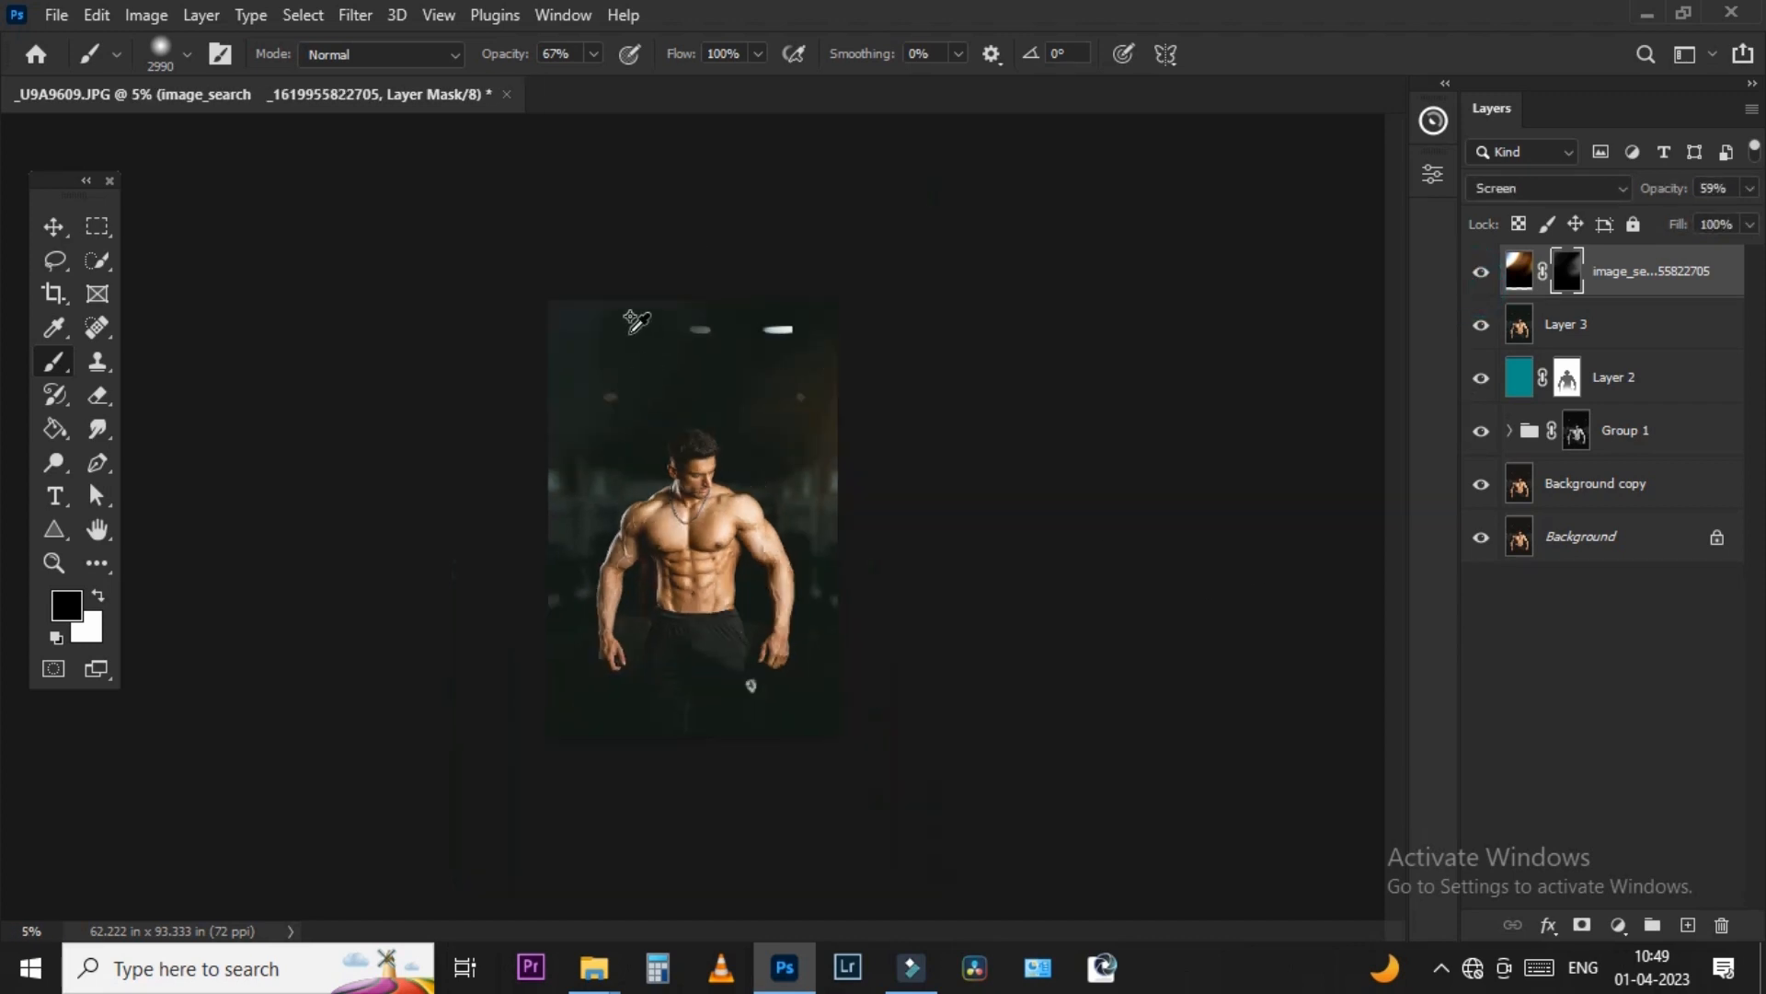
# - Try painting white on the flare mask over the photo's upper-left corner, and undo the stroke
pyautogui.hotkey('ctrl', '+')
pyautogui.press('x')
pyautogui.click(591, 271)
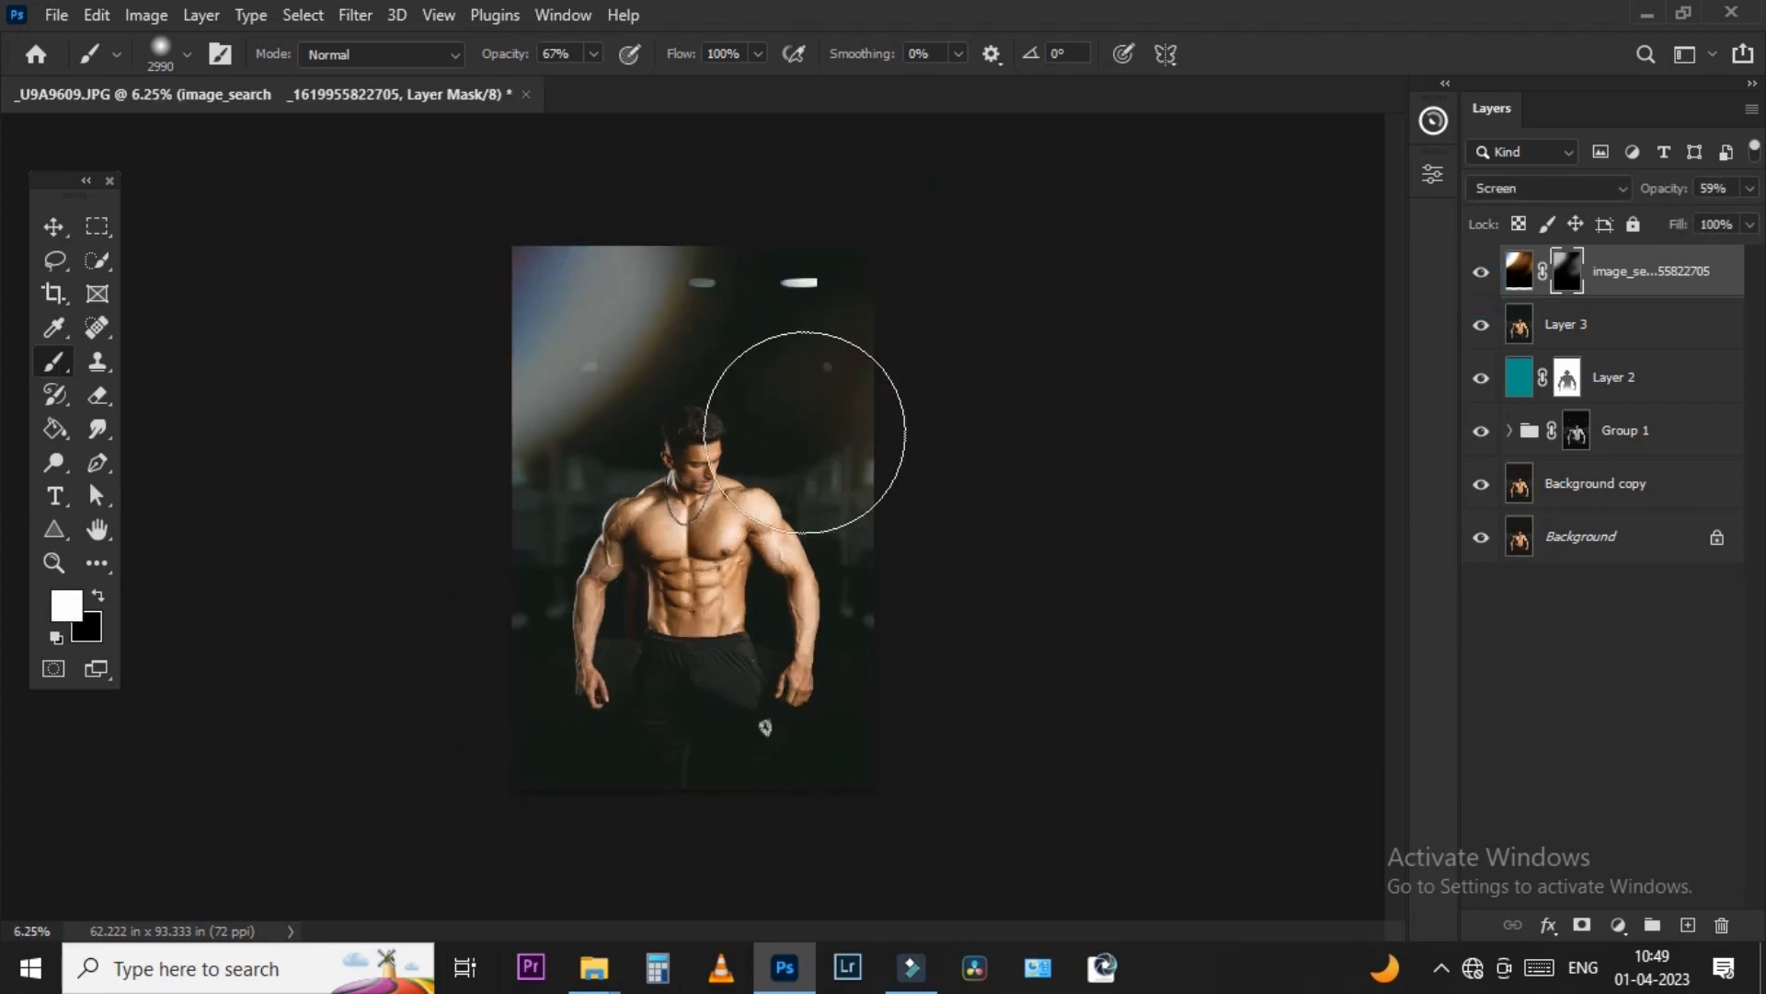
pyautogui.hotkey('ctrl', 'z')
# - Compare the graded result with the original by isolating the Background layer, and inspect the figure up close
pyautogui.scroll(1, 763, 451)
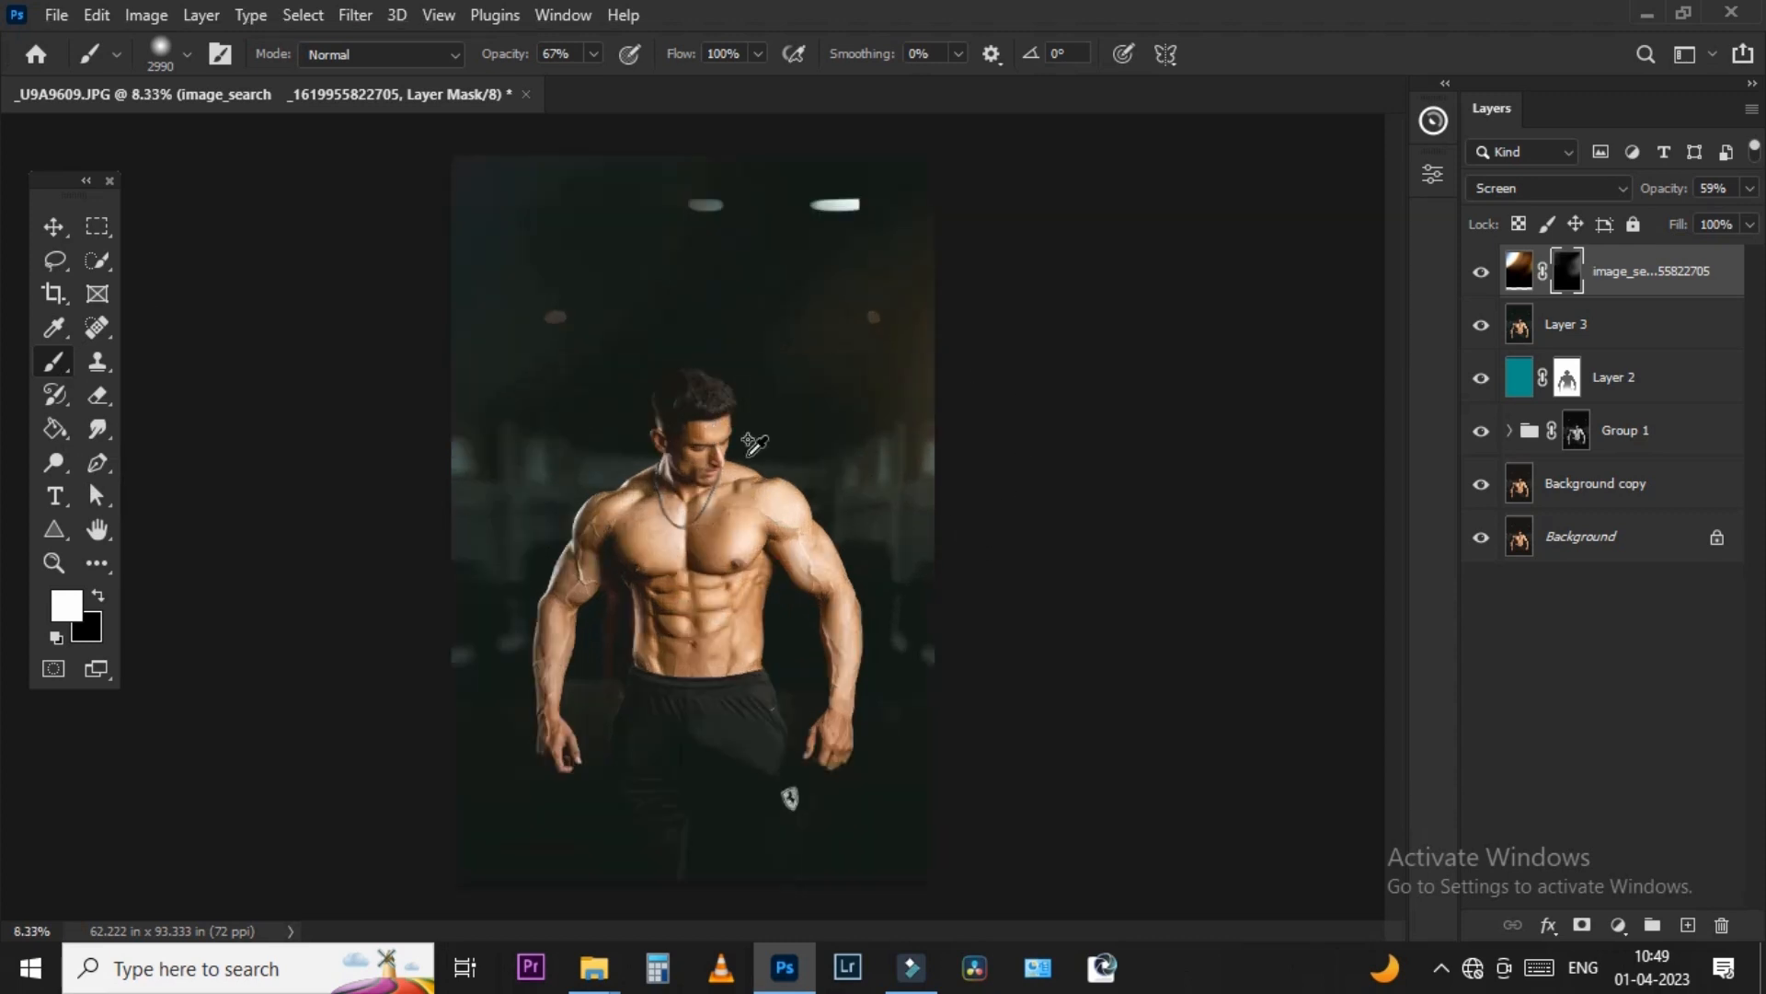
pyautogui.keyDown('alt'); pyautogui.click(1480, 541); pyautogui.keyUp('alt')
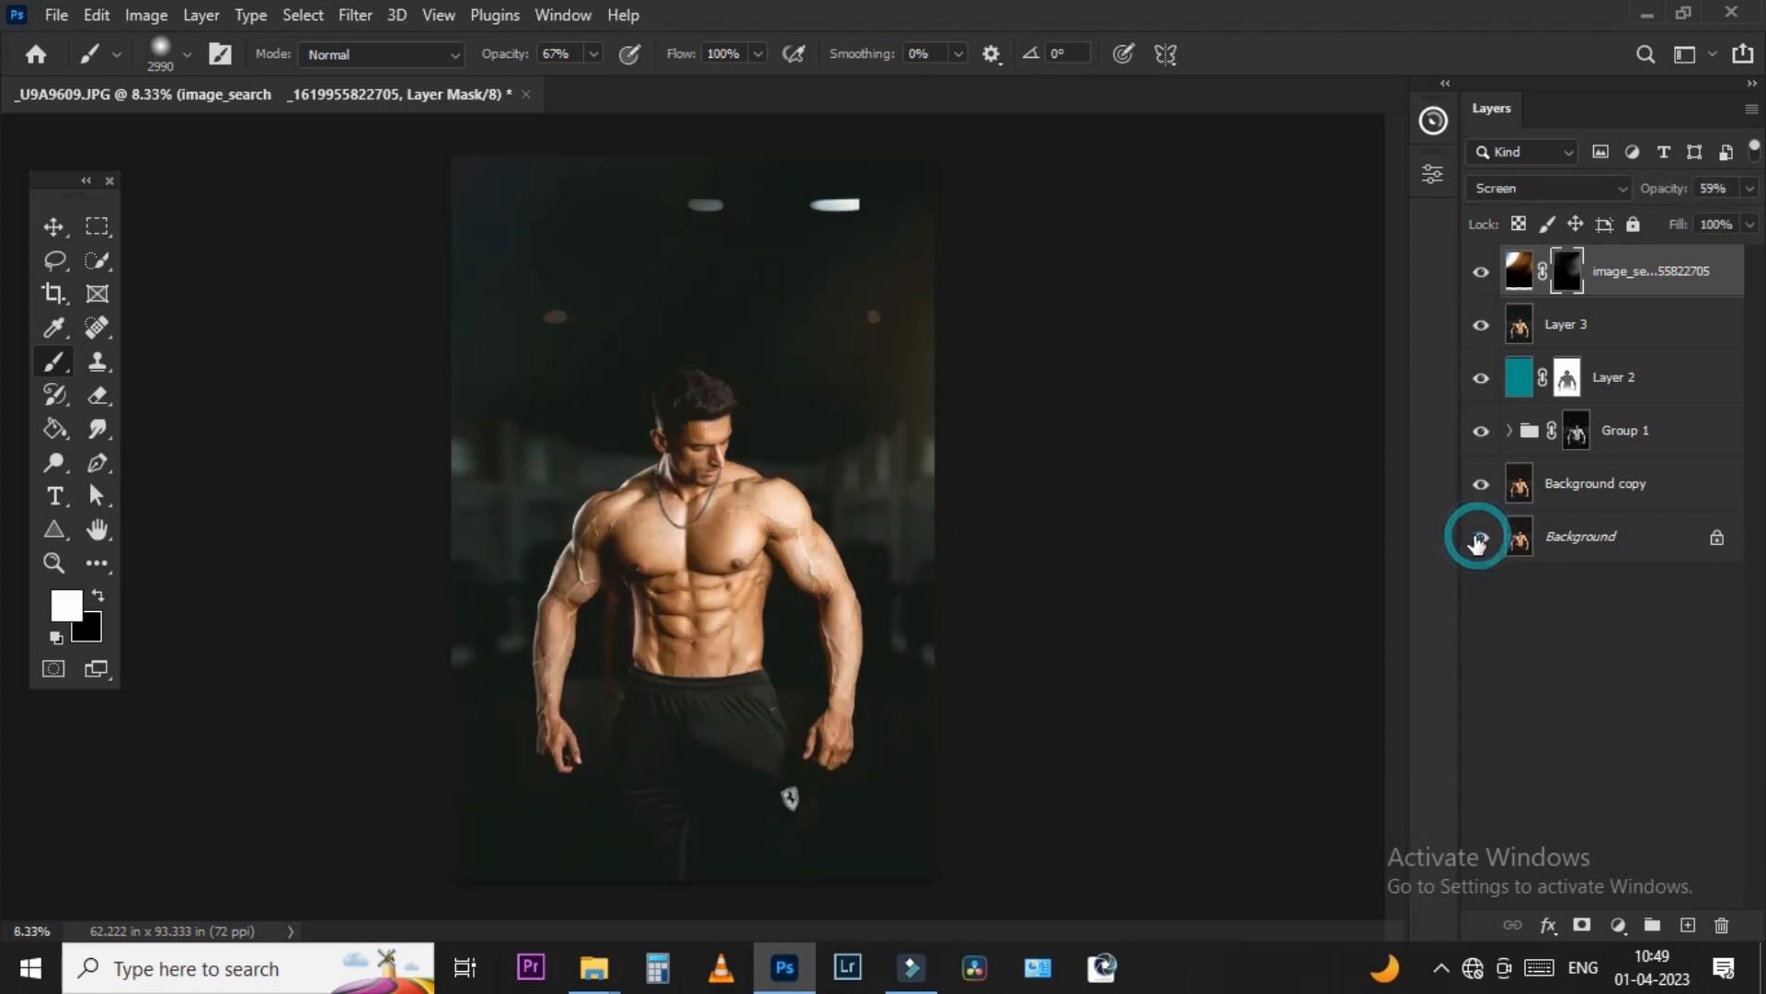
pyautogui.scroll(2, 747, 469)
pyautogui.scroll(-2, 732, 451)
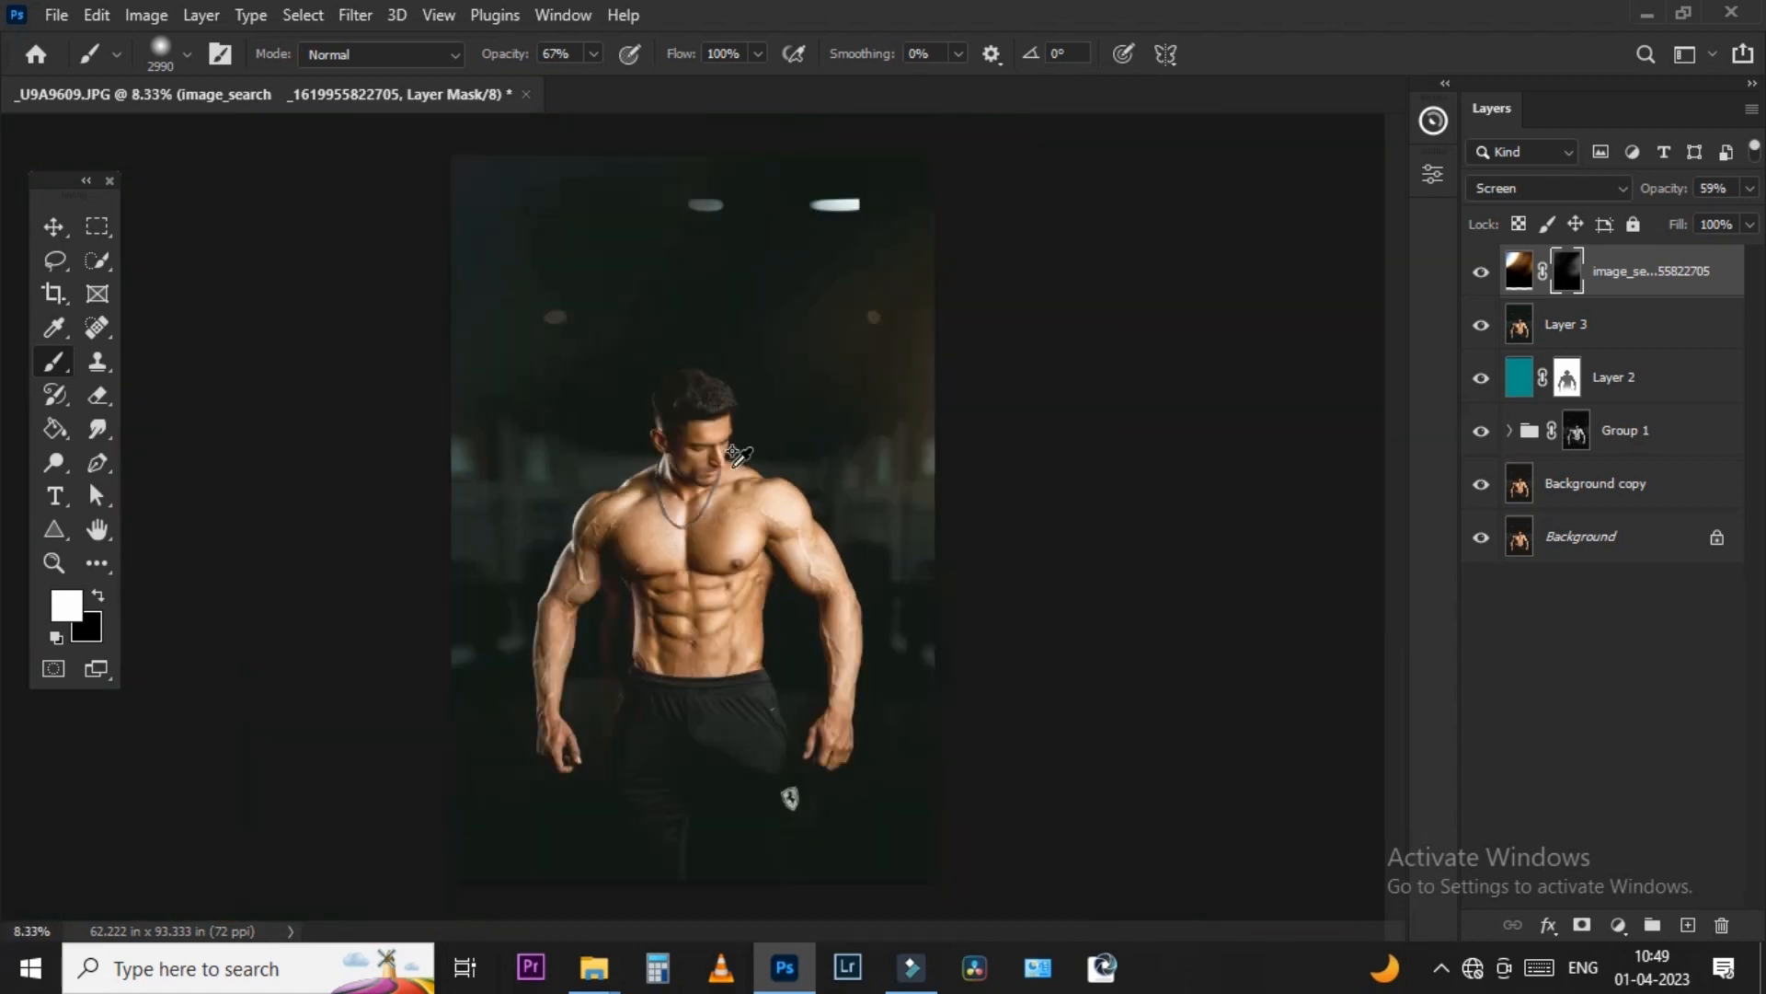
# - Place the rainbow-coloured light image above the flare layer and enlarge it to about 2190.67% to cover the canvas
pyautogui.hotkey('alt', 'Tab')
pyautogui.moveTo(382, 580); pyautogui.dragTo(747, 541)
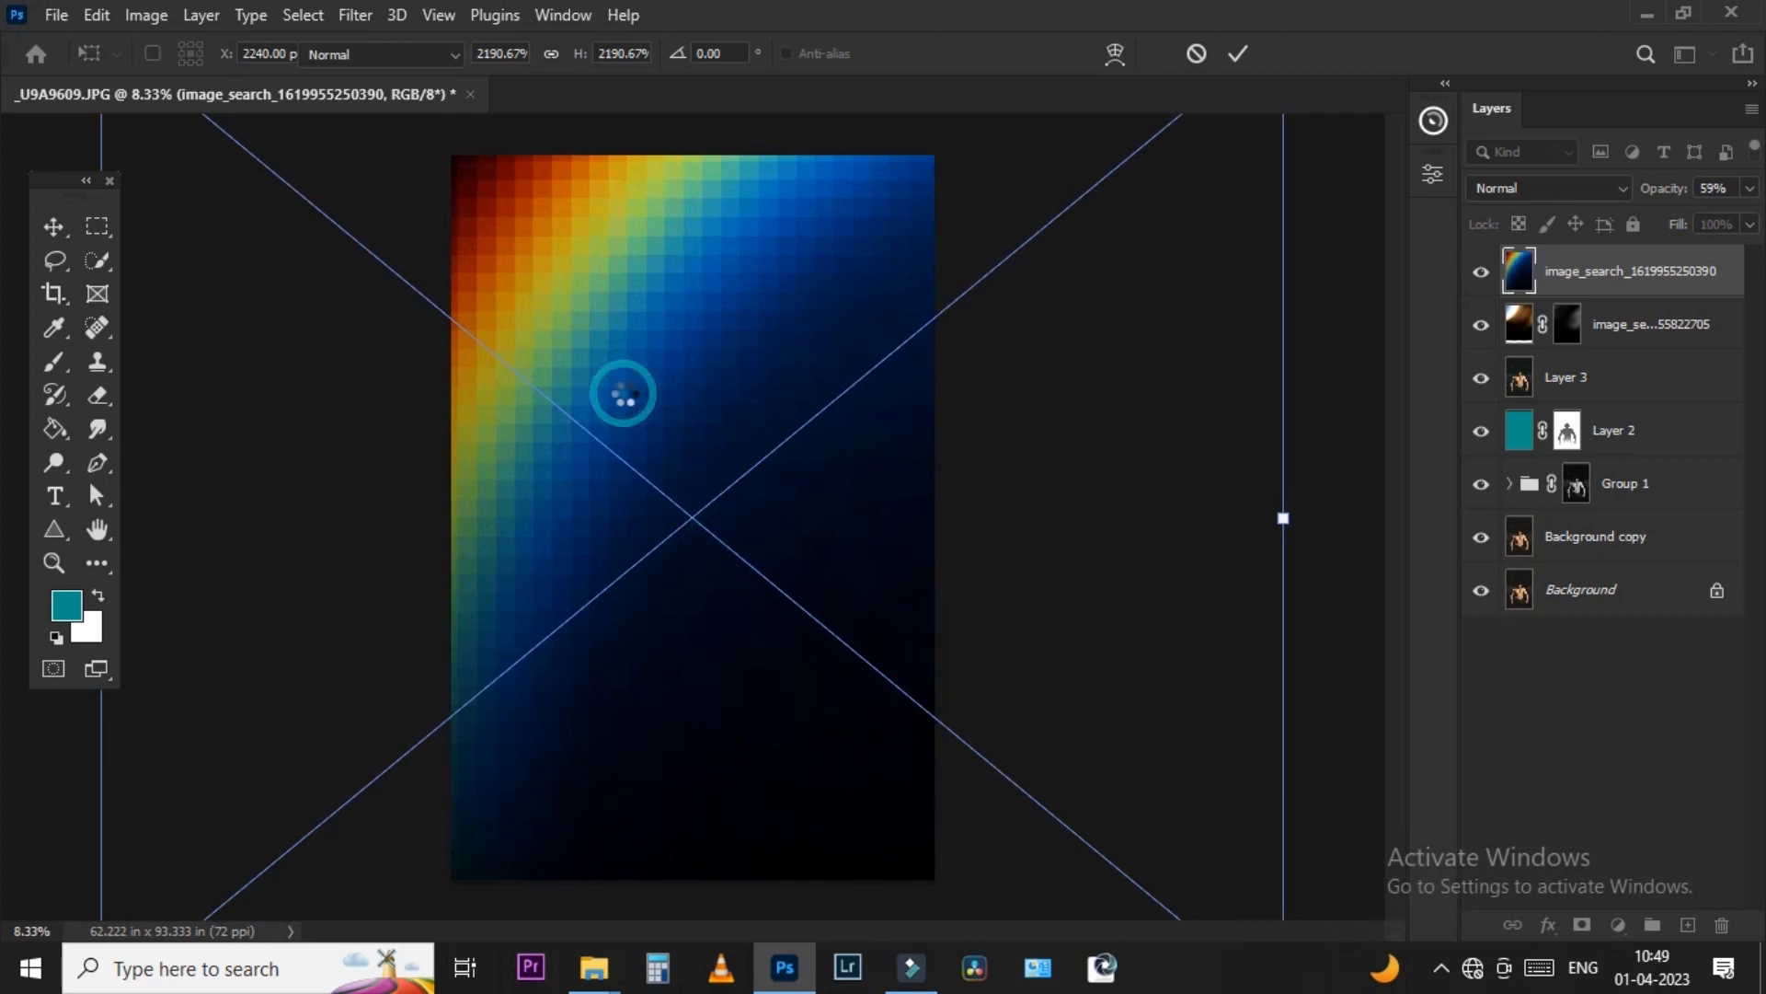
# - Commit the placement of the rainbow-coloured light image and set its blend mode to Screen
pyautogui.click(623, 394)
pyautogui.click(800, 390)
pyautogui.click(1509, 189)
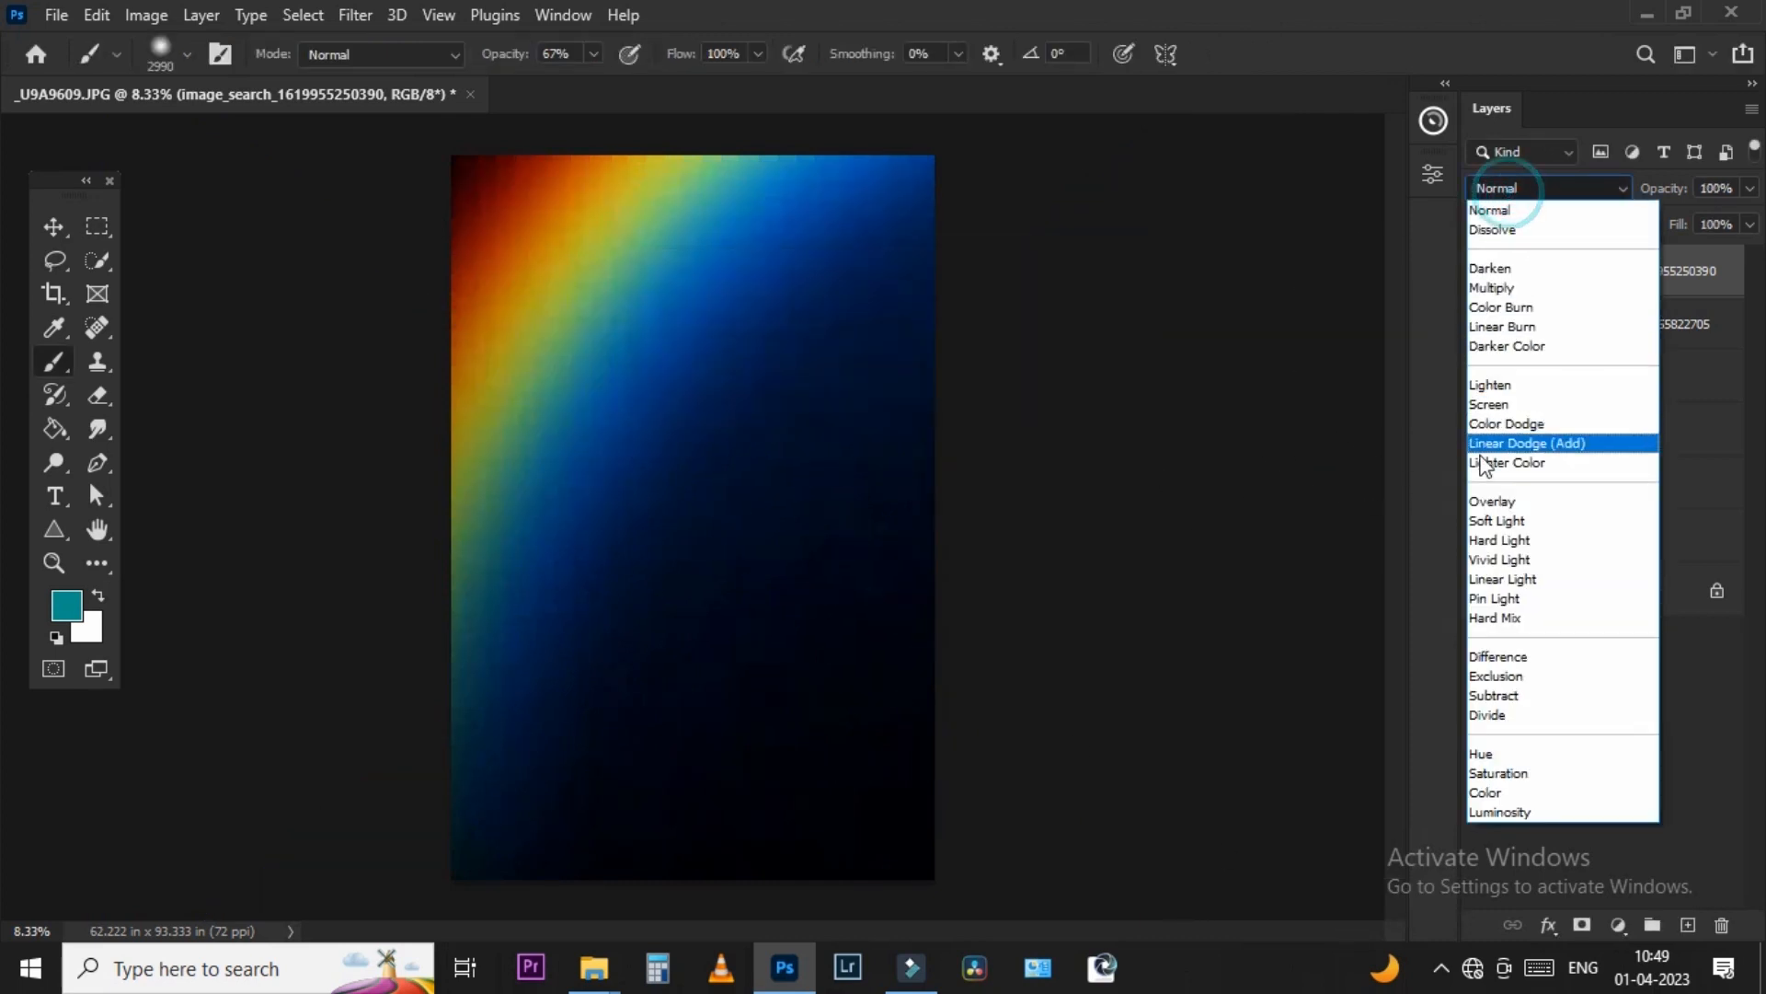
pyautogui.click(1489, 404)
# - Move and enlarge the rainbow light layer so its orange-red glow covers the canvas, brightest at the photo's upper-left and lower-right corners
pyautogui.moveTo(665, 451); pyautogui.dragTo(813, 532)
pyautogui.hotkey('ctrl', 't')
pyautogui.hotkey('ctrl', '-')
pyautogui.hotkey('ctrl', '-')
pyautogui.hotkey('ctrl', '-')
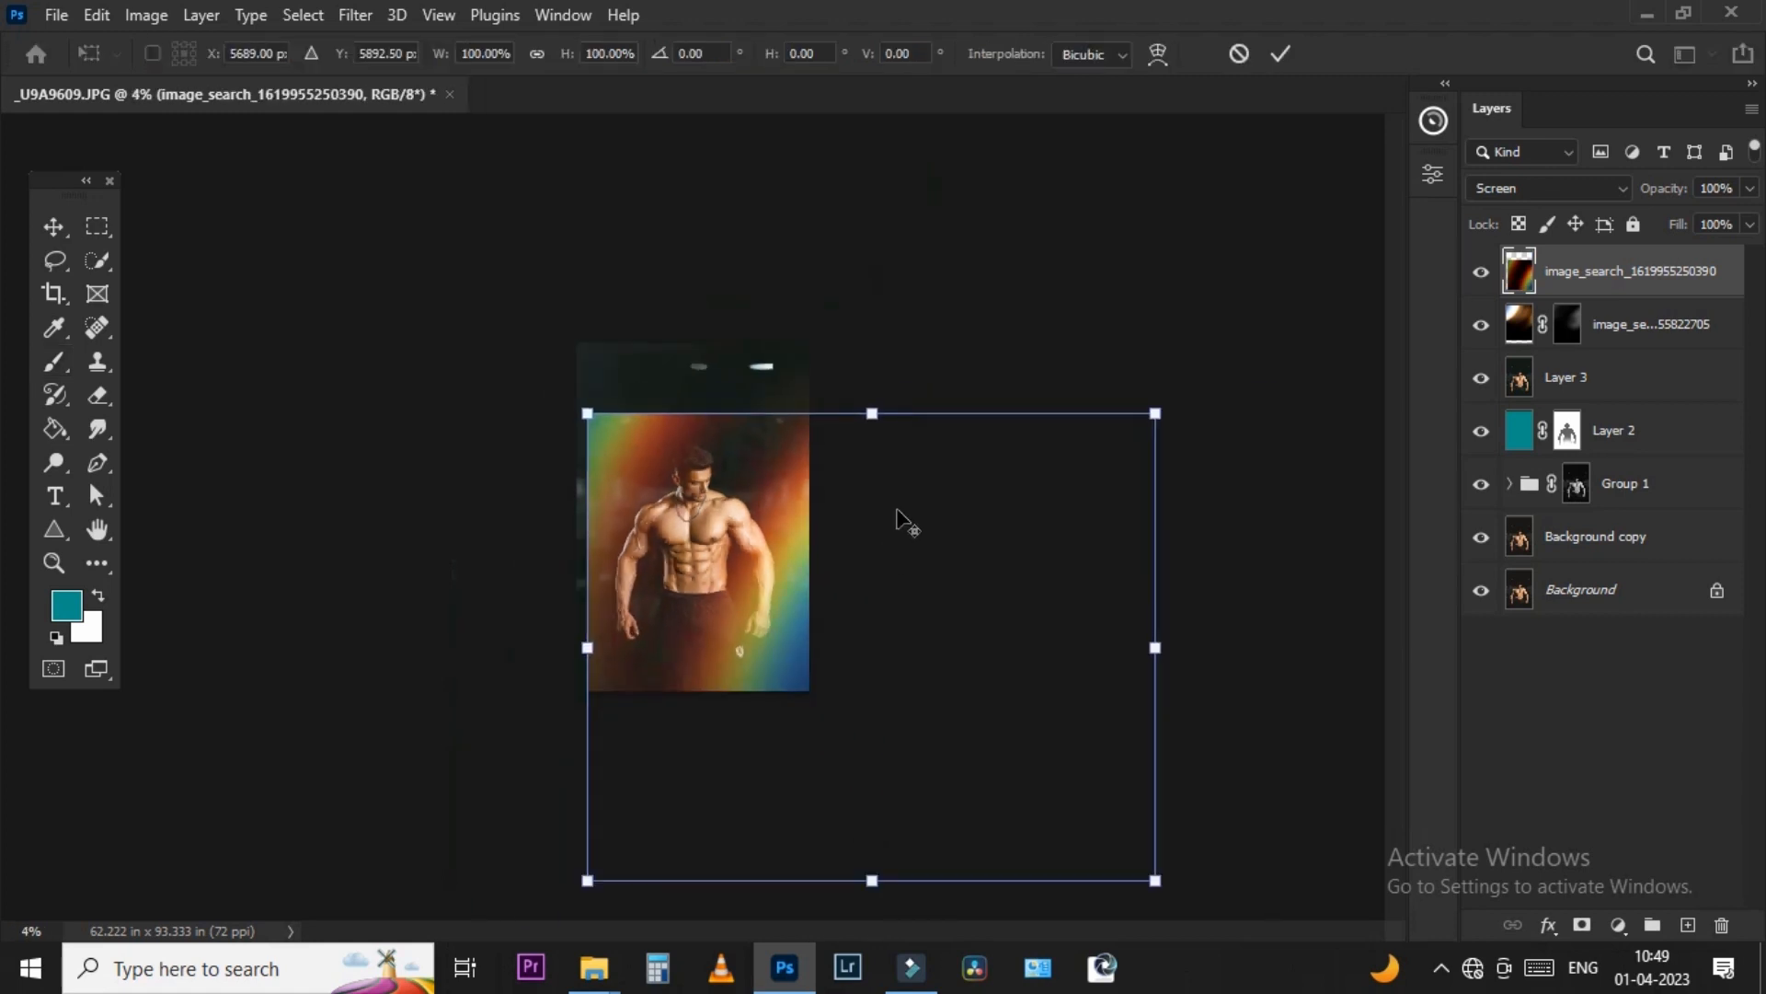
pyautogui.moveTo(867, 410); pyautogui.dragTo(898, 128)
pyautogui.moveTo(553, 553); pyautogui.dragTo(819, 727)
pyautogui.press('Return')
pyautogui.press('b')
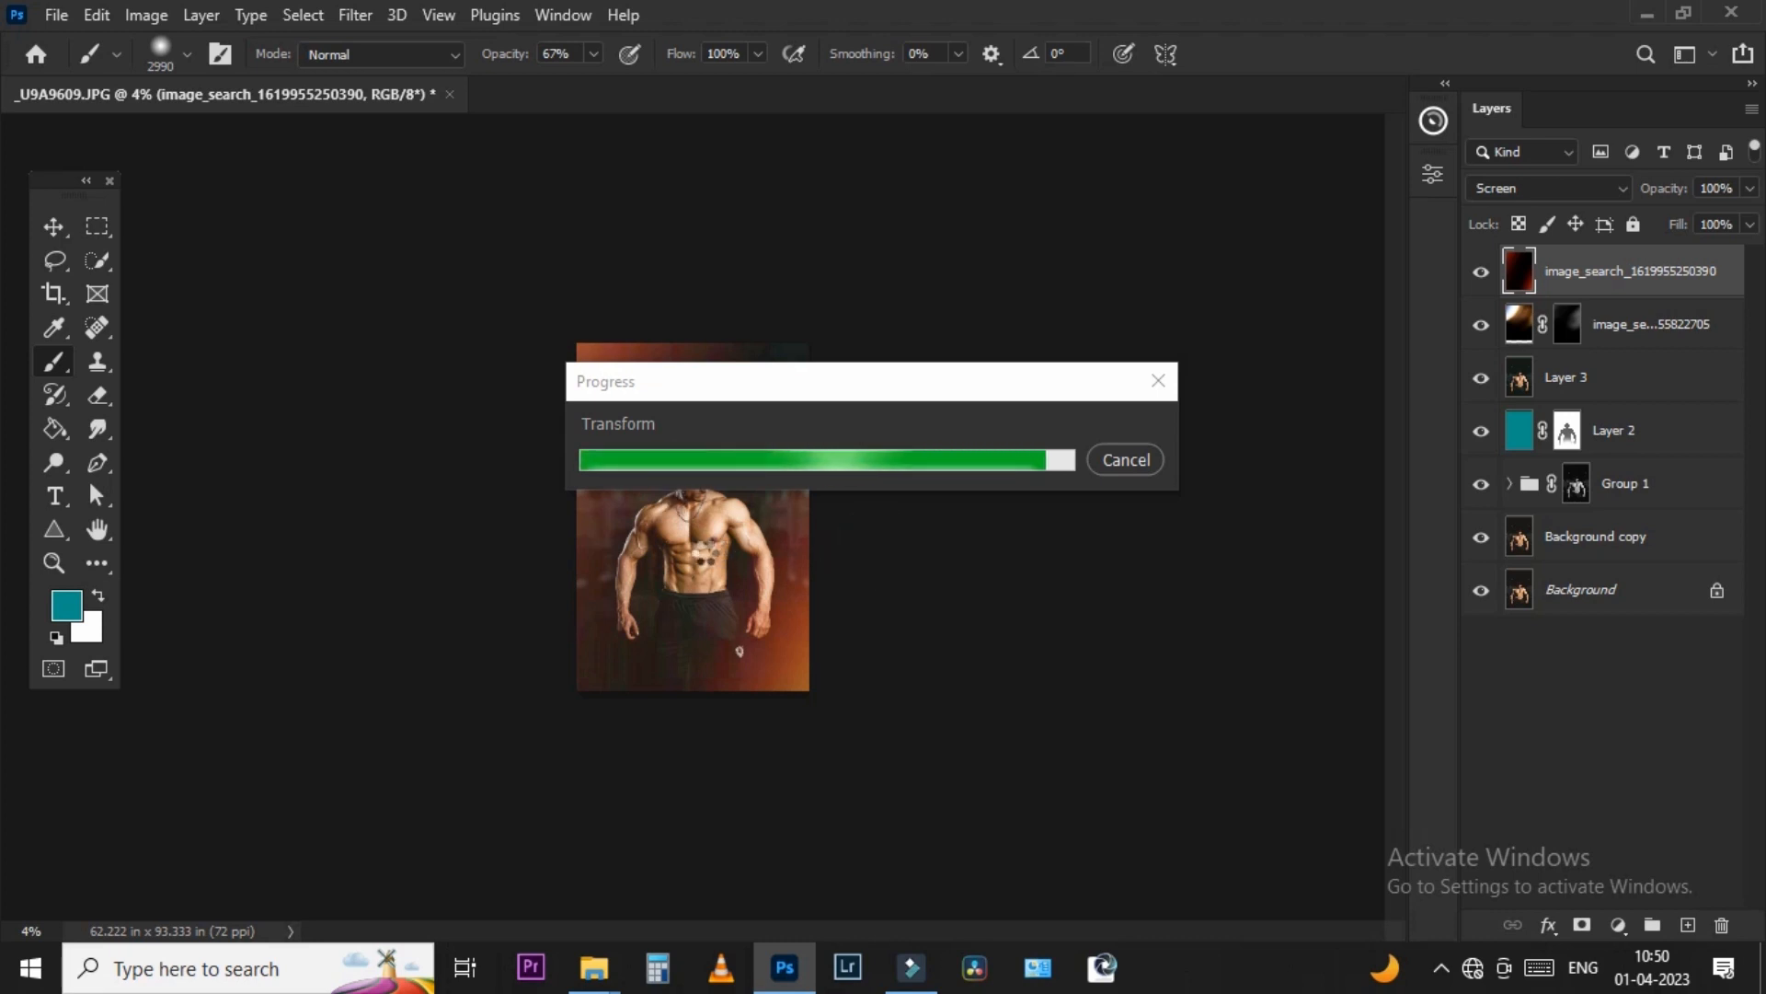
# - Lower the rainbow light layer's opacity to 23%
pyautogui.hotkey('ctrl', '+')
pyautogui.hotkey('ctrl', '+')
pyautogui.hotkey('ctrl', '+')
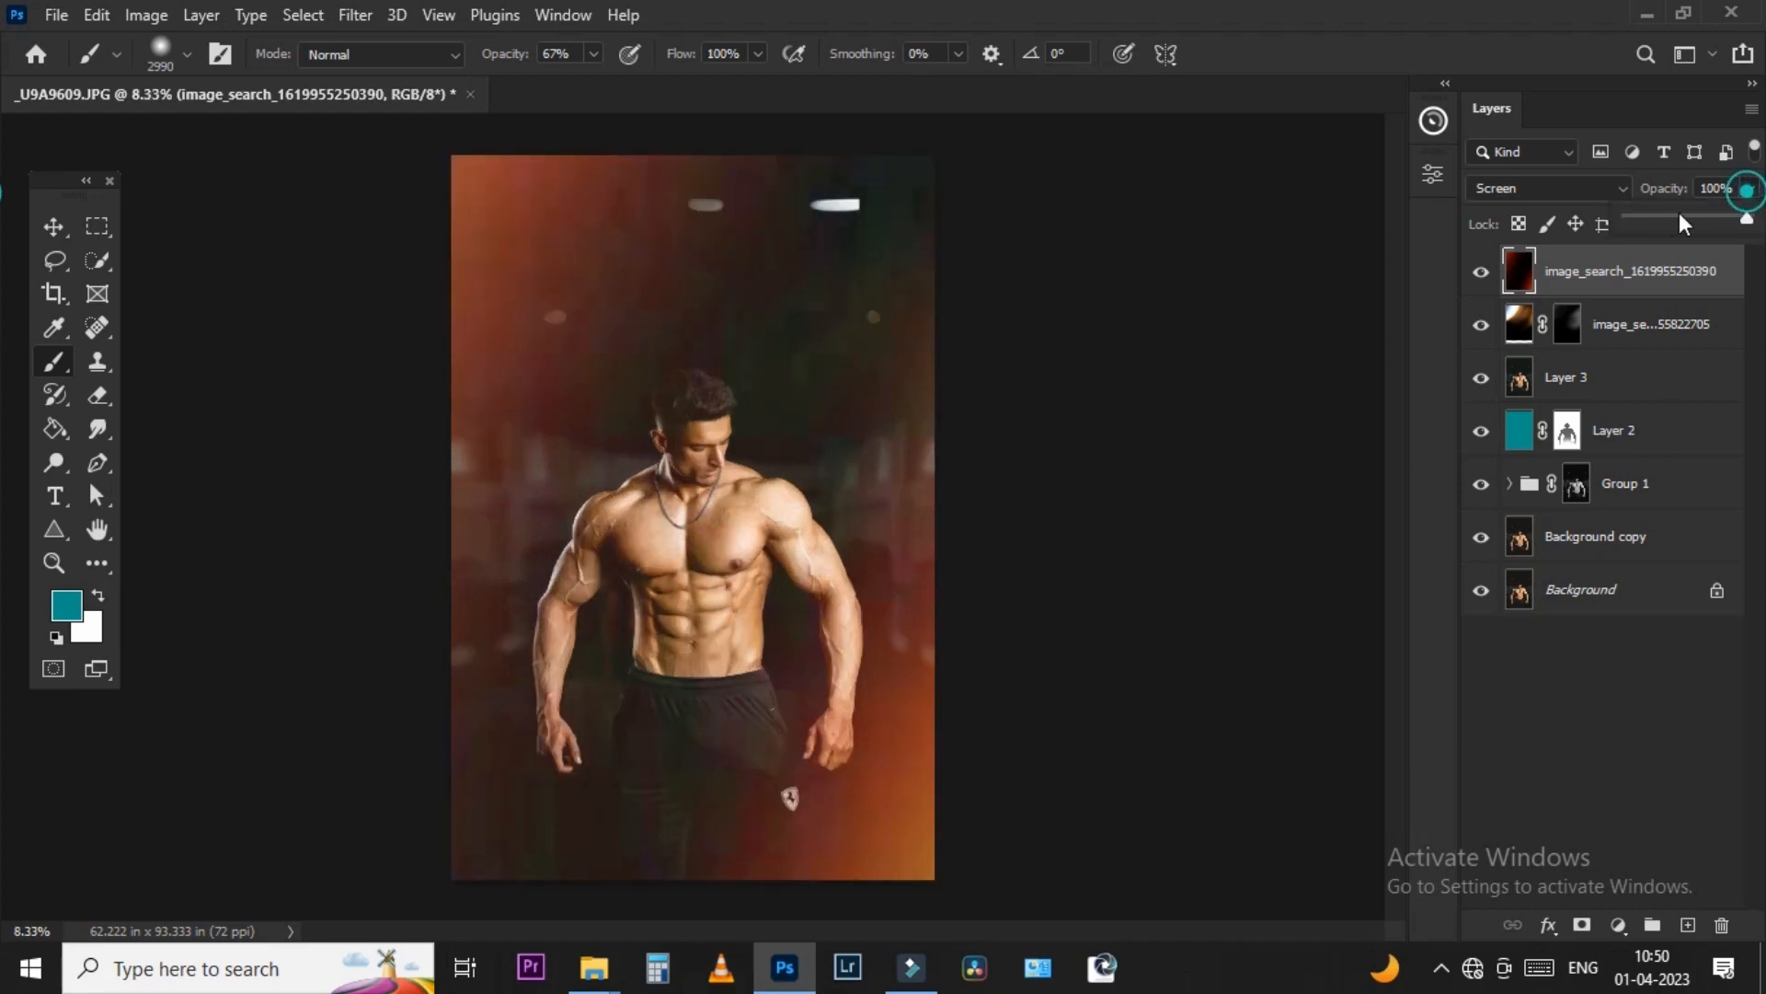
pyautogui.moveTo(1645, 221)
pyautogui.mouseDown()
pyautogui.moveTo(1630, 219)
pyautogui.moveTo(1662, 221)
pyautogui.mouseUp()
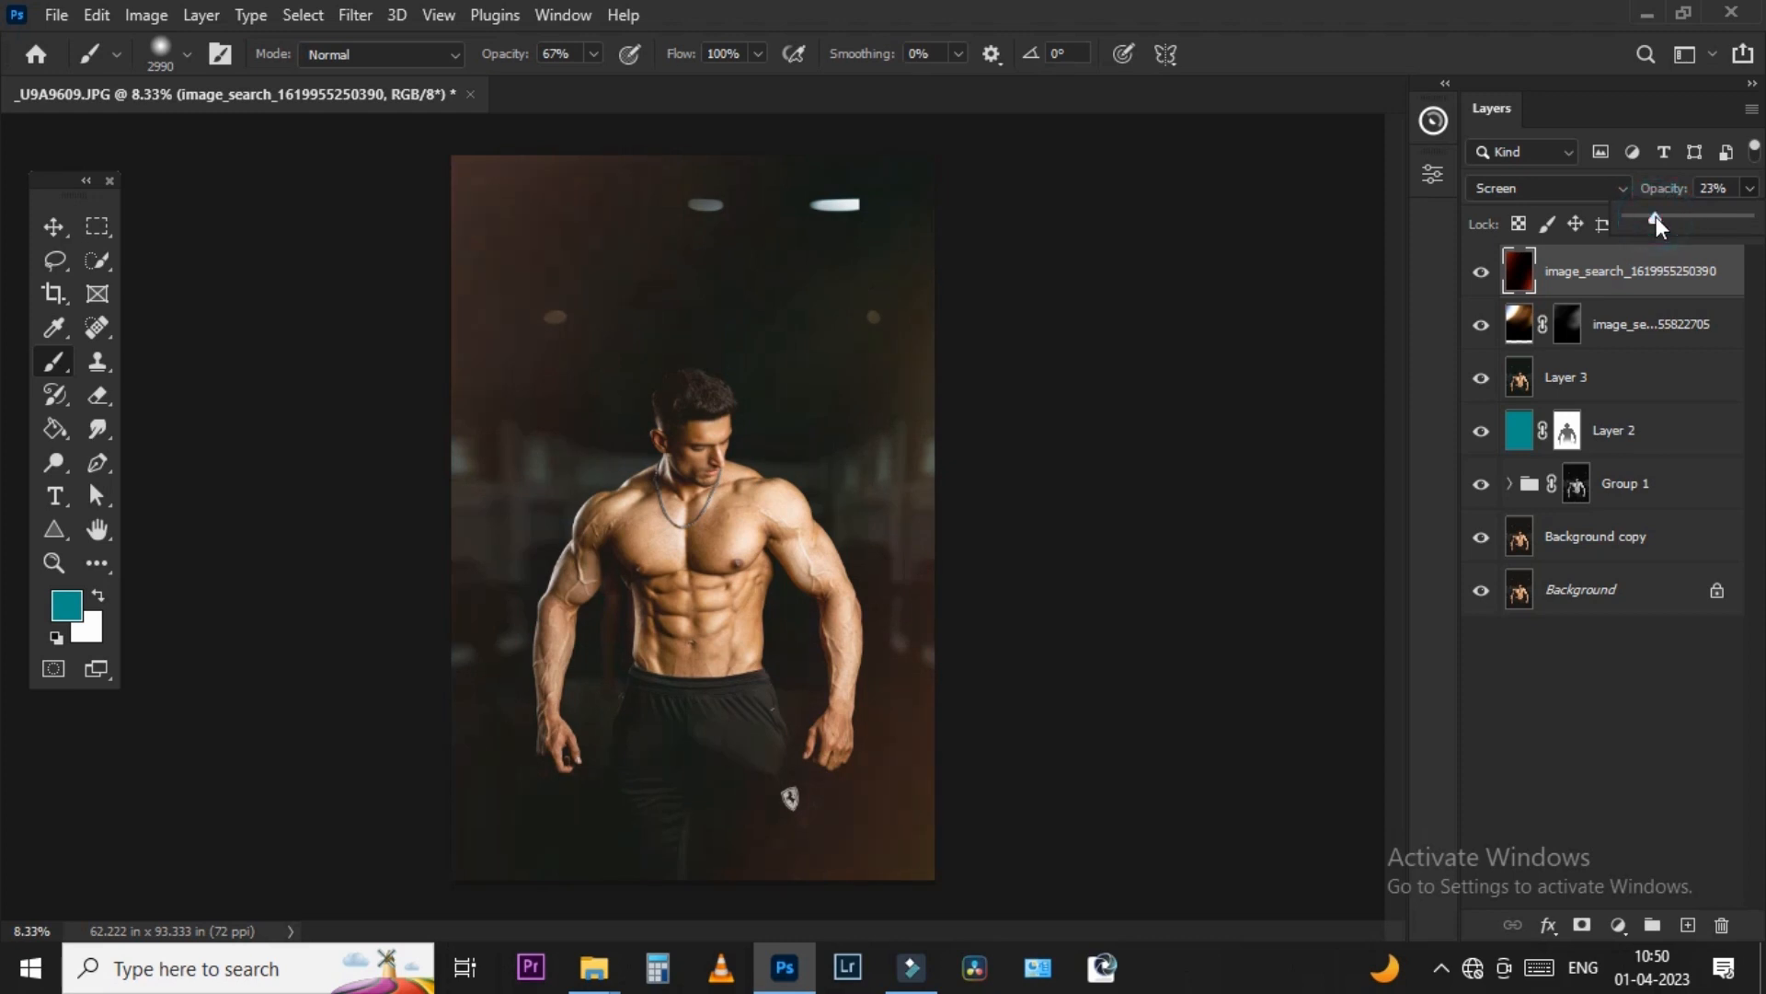
# - Add a layer mask to the rainbow light layer and paint it black diagonally across the figure with a soft 3518 px brush at 100% opacity
pyautogui.click(1582, 925)
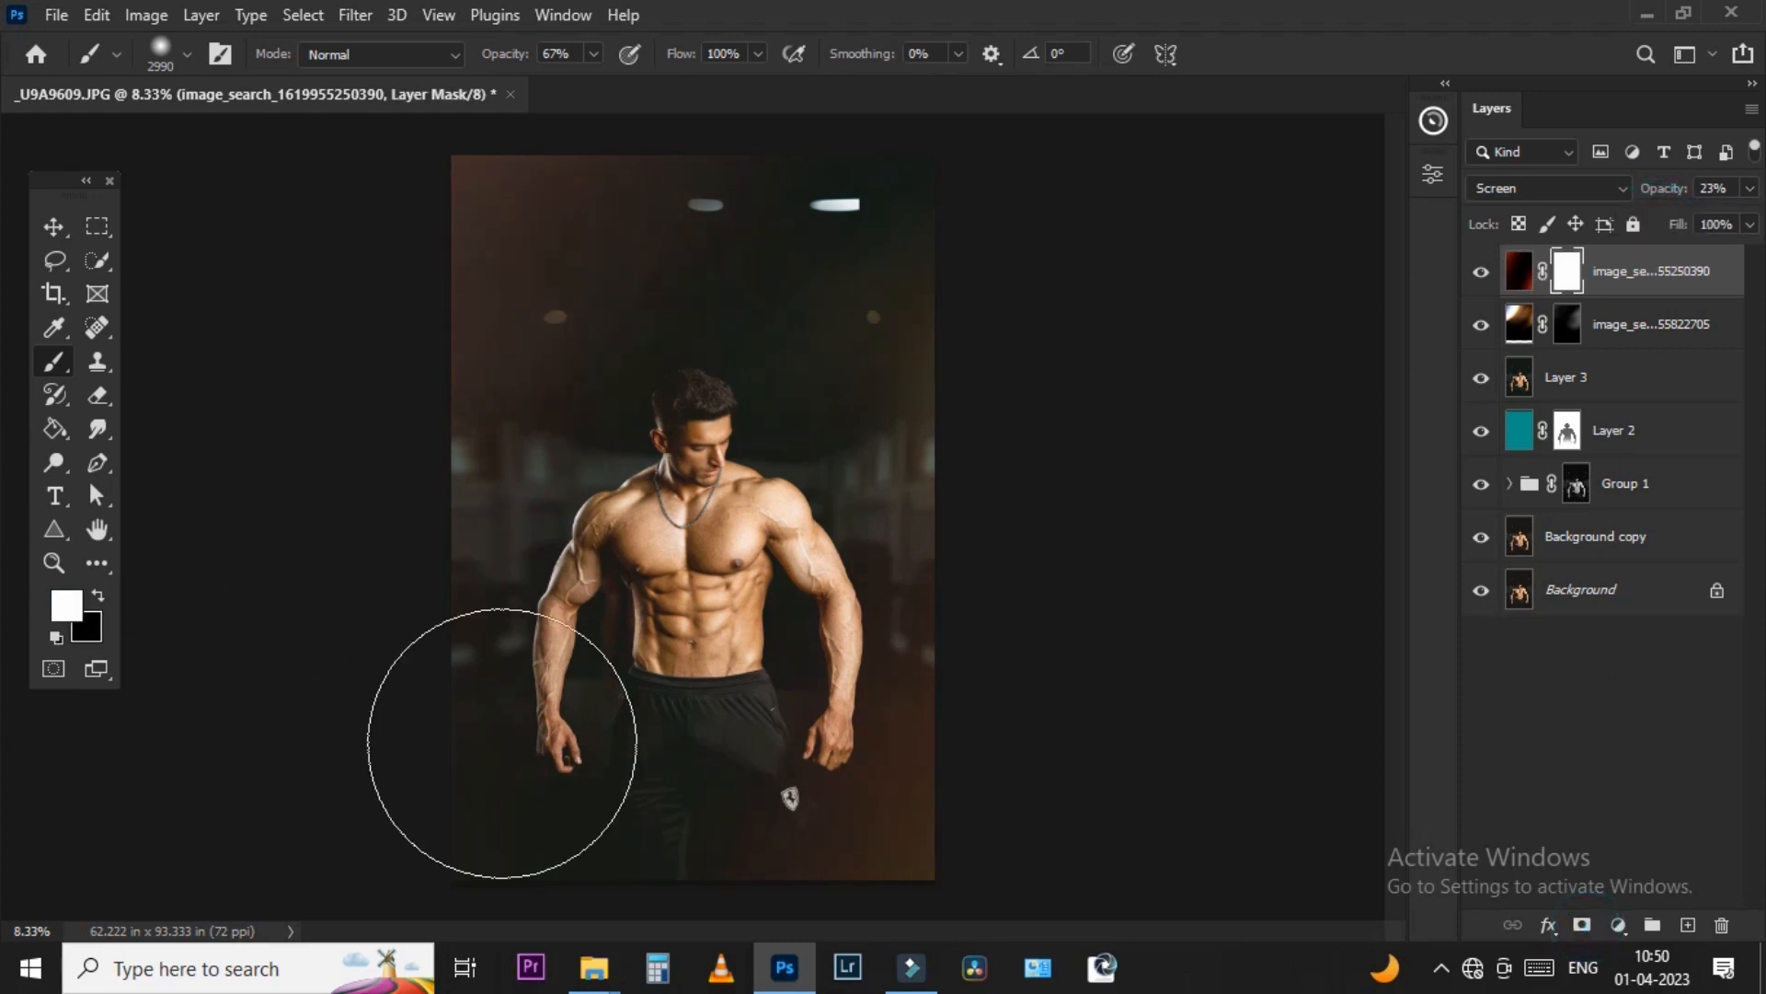
pyautogui.press(']')
pyautogui.press(']')
pyautogui.press(']')
pyautogui.press('x')
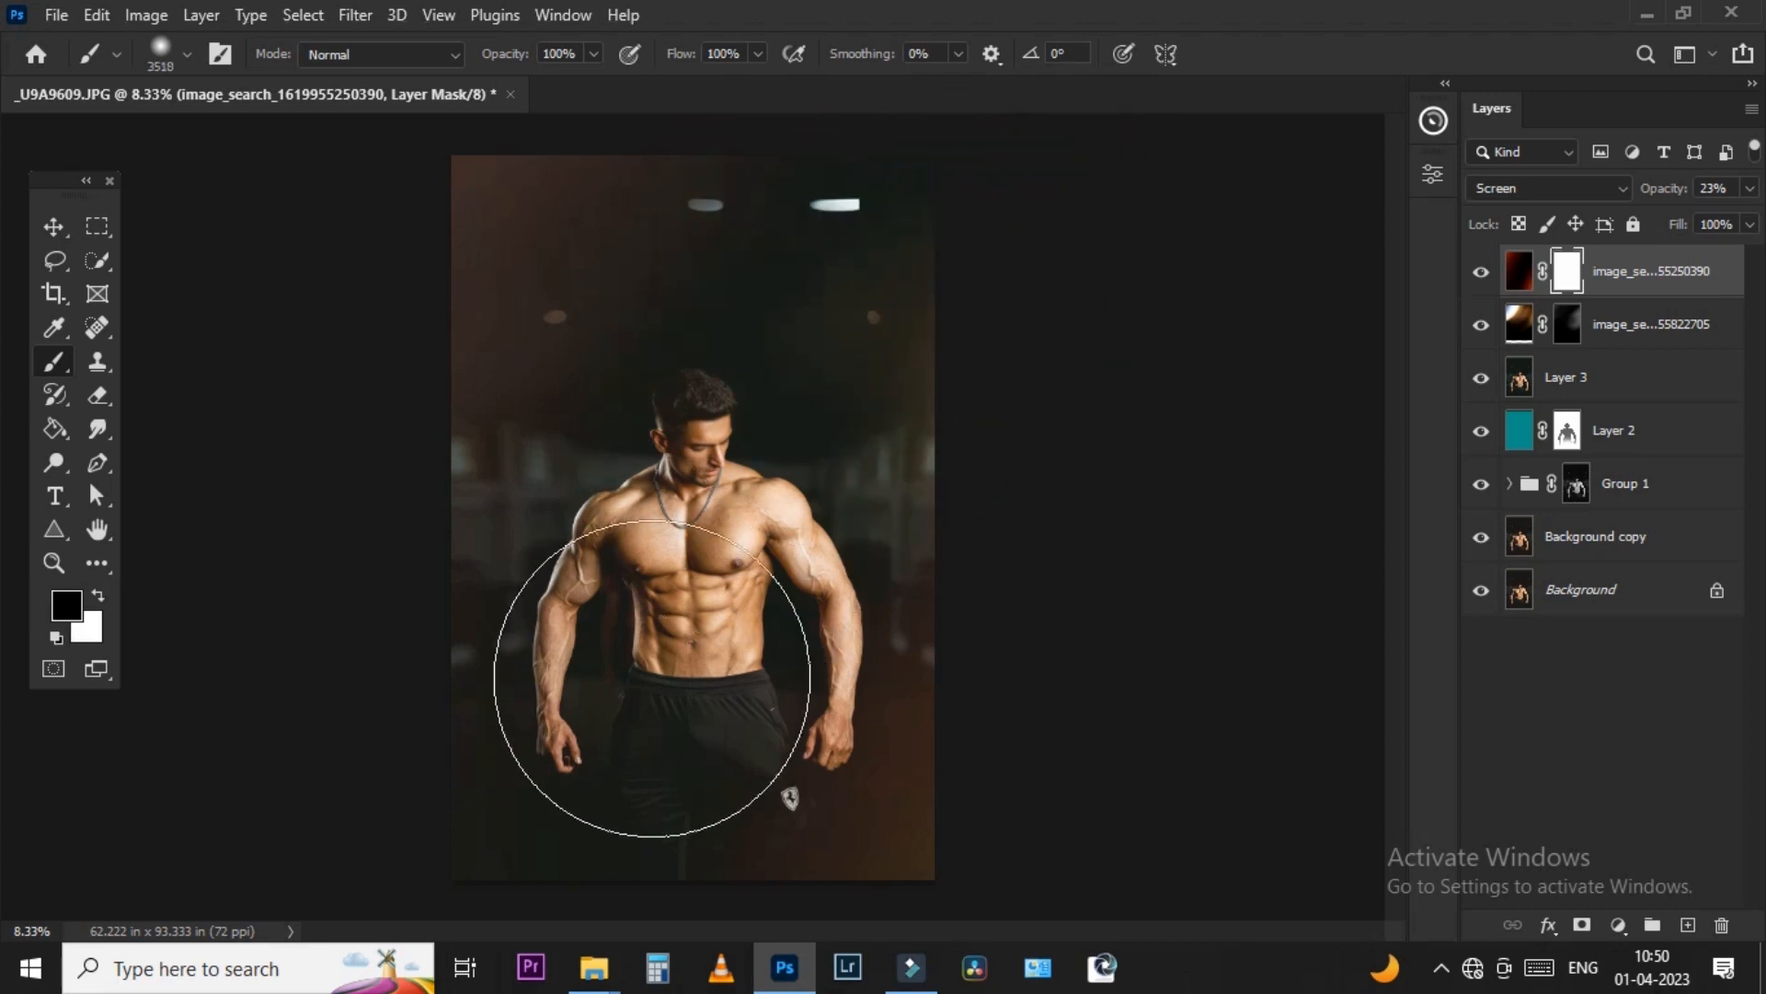
pyautogui.click(568, 837)
# - Compare the photo with and without the rainbow light layer, set the layer's fill to 47%, and inspect the figure up close
pyautogui.click(1482, 272)
pyautogui.click(1481, 271)
pyautogui.scroll(1, 676, 442)
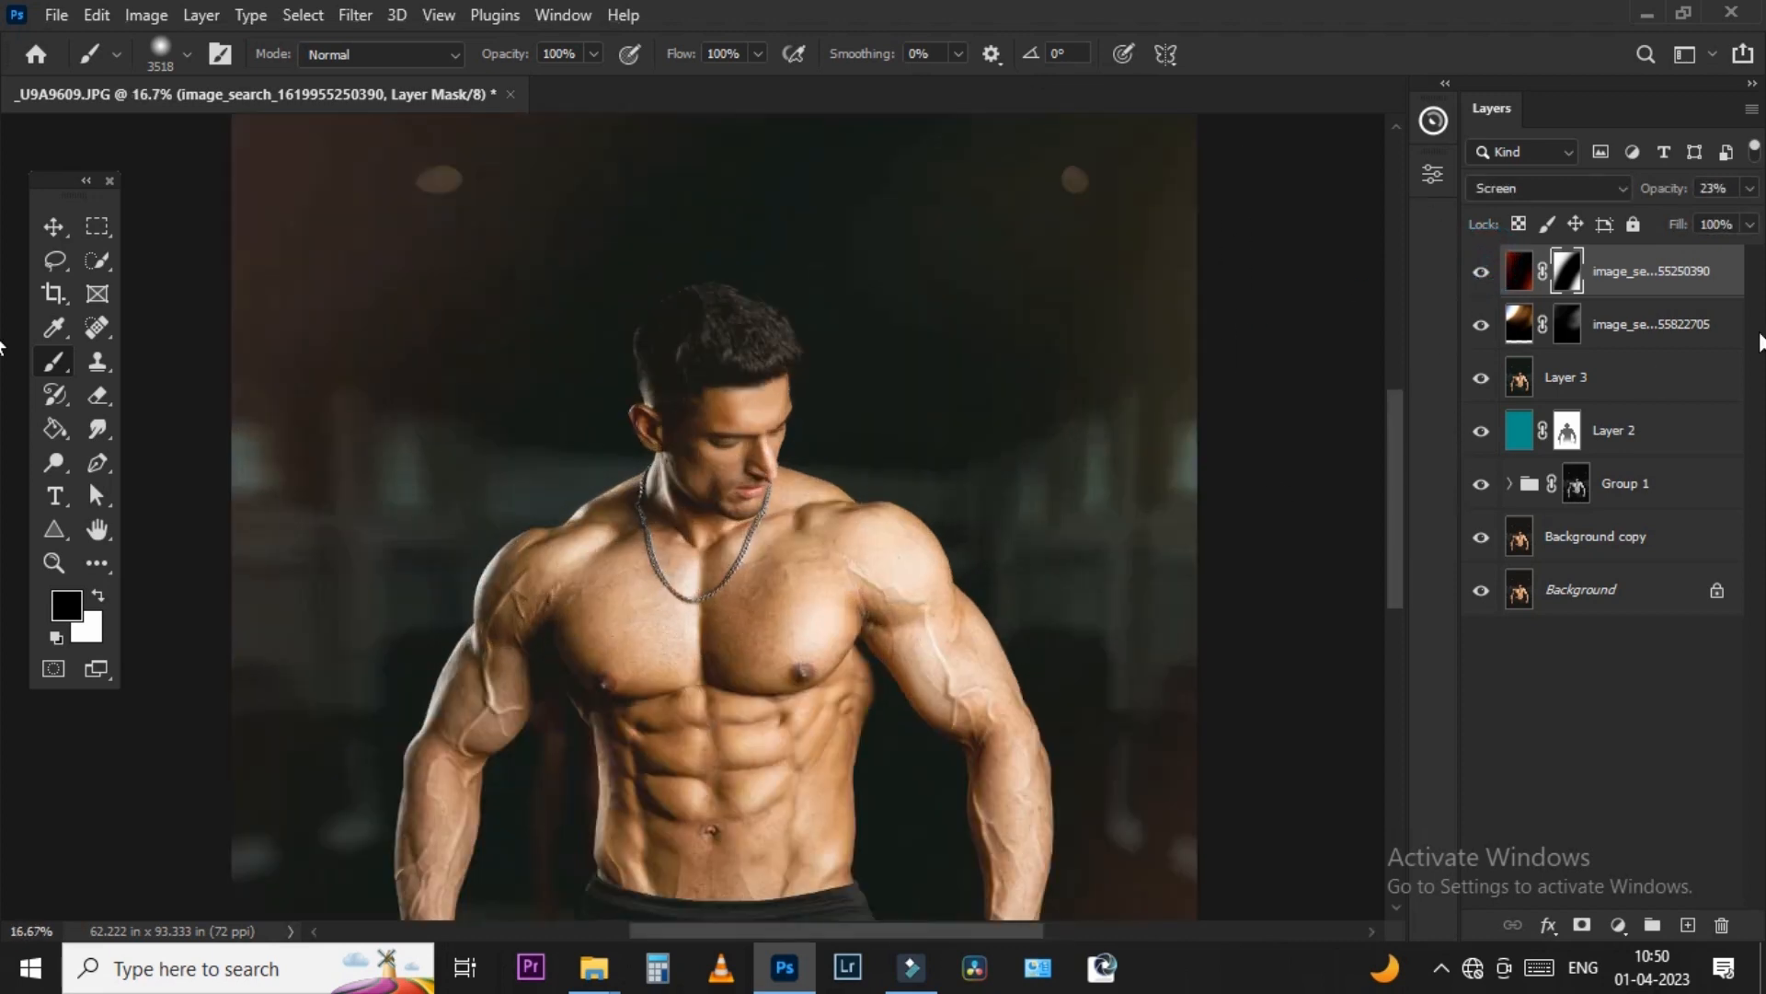
pyautogui.click(1749, 222)
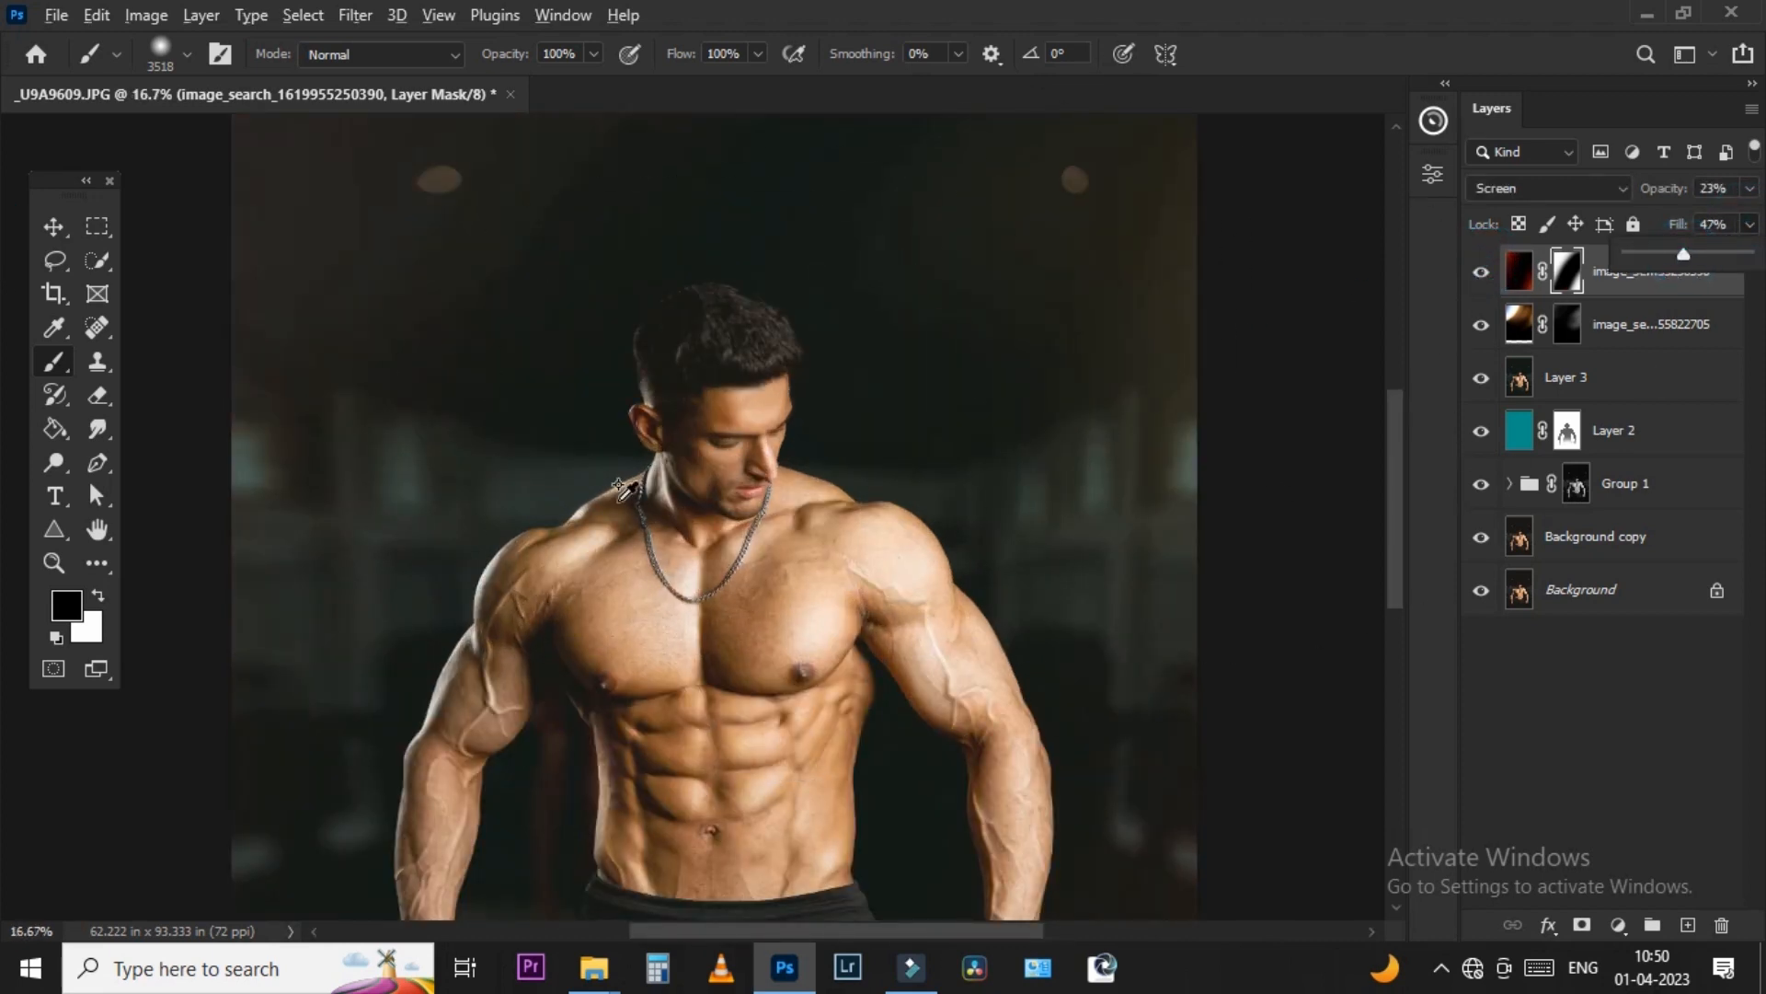
pyautogui.scroll(-2, 828, 644)
pyautogui.scroll(5, 665, 407)
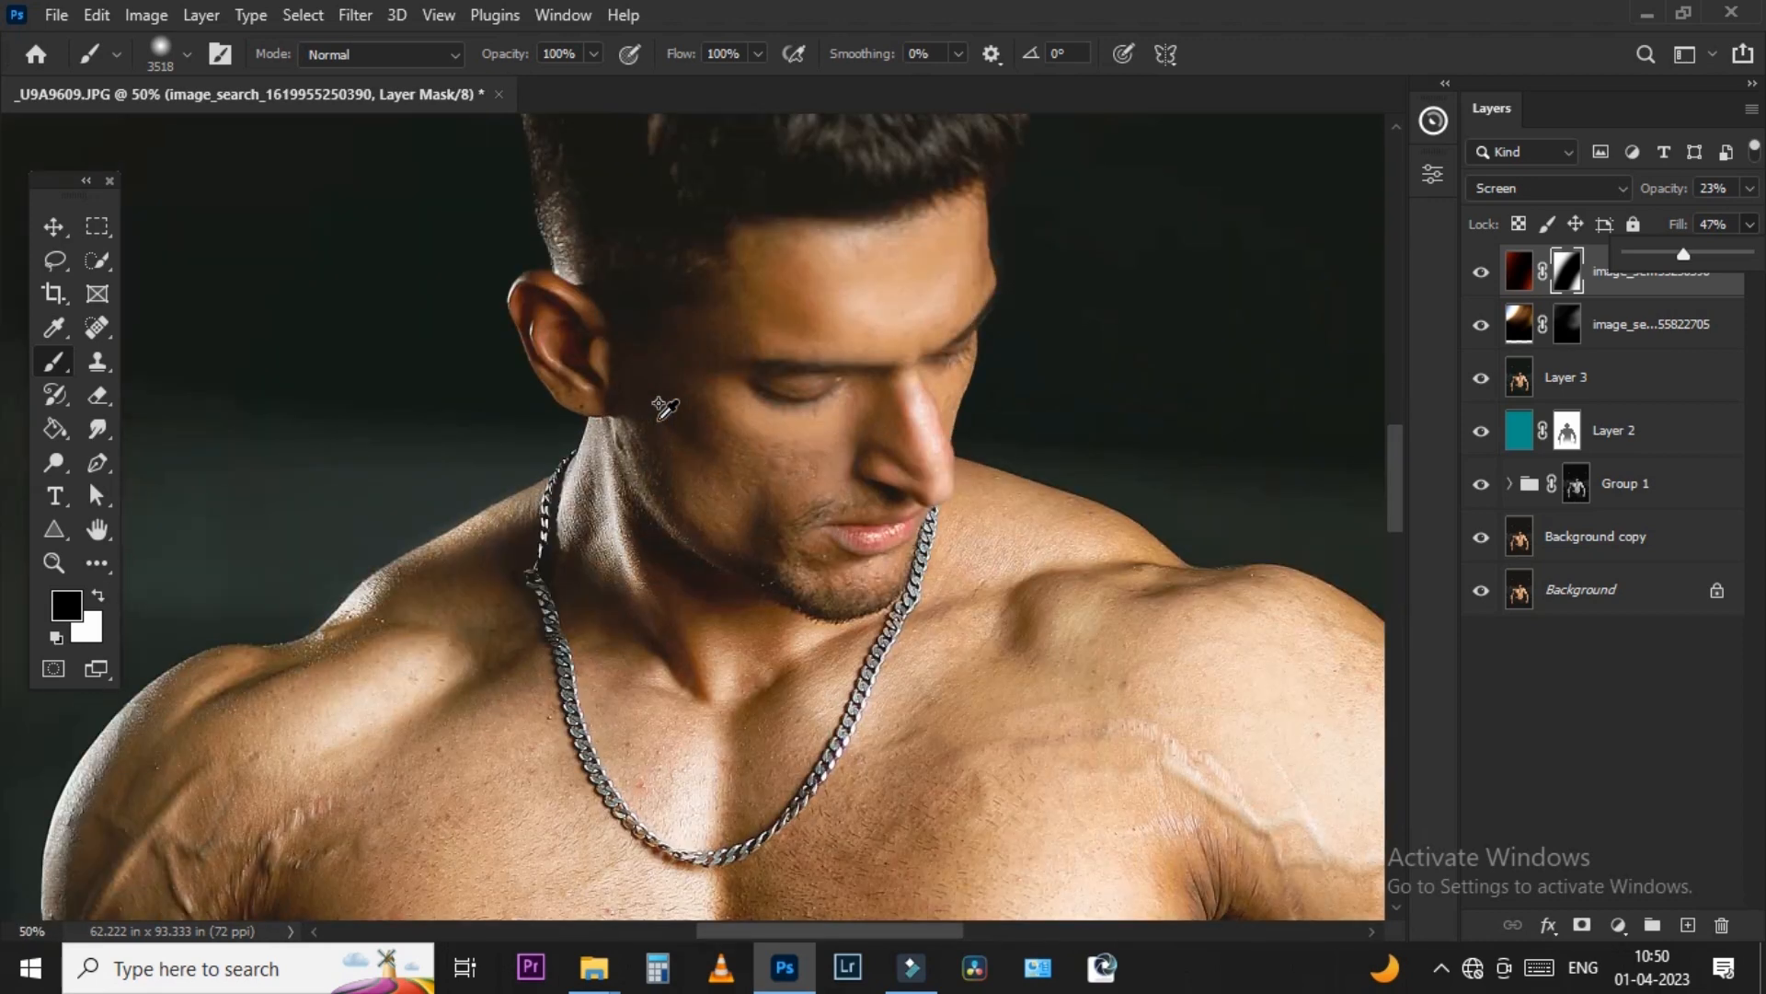
pyautogui.scroll(-6, 665, 407)
pyautogui.scroll(1, 734, 508)
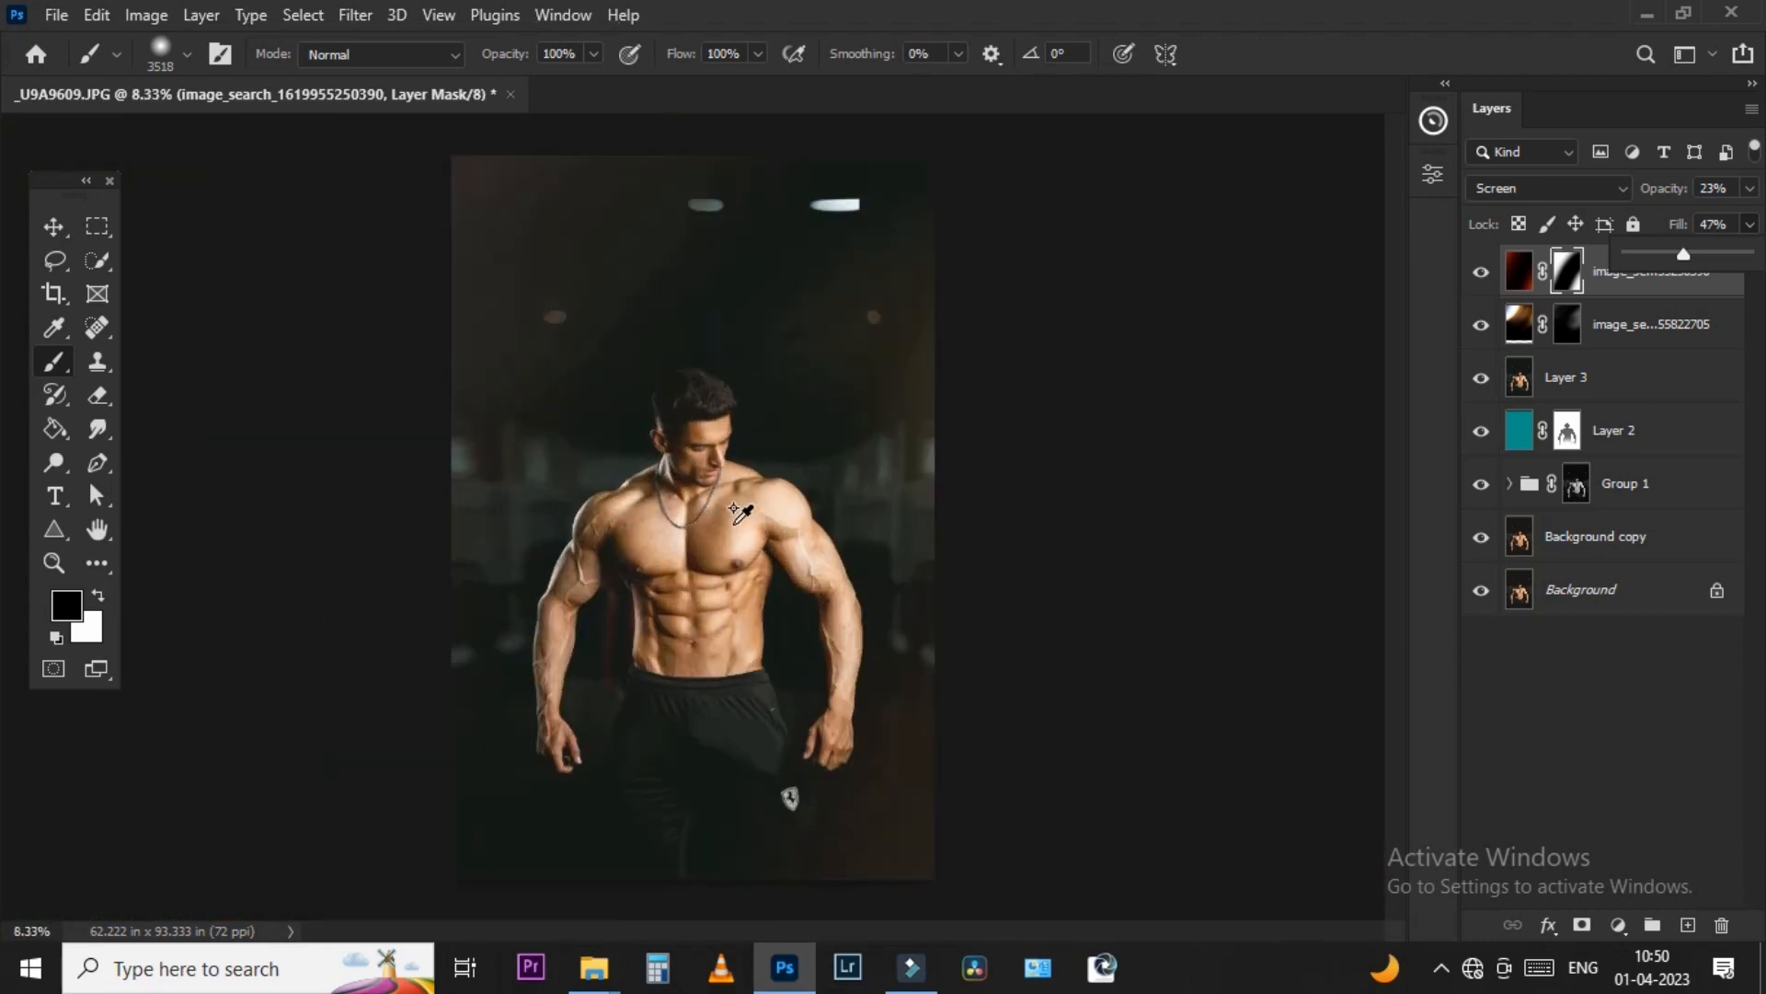
# - Flatten all layers into a single Background layer and check the flattened portrait up close
pyautogui.scroll(-1, 753, 572)
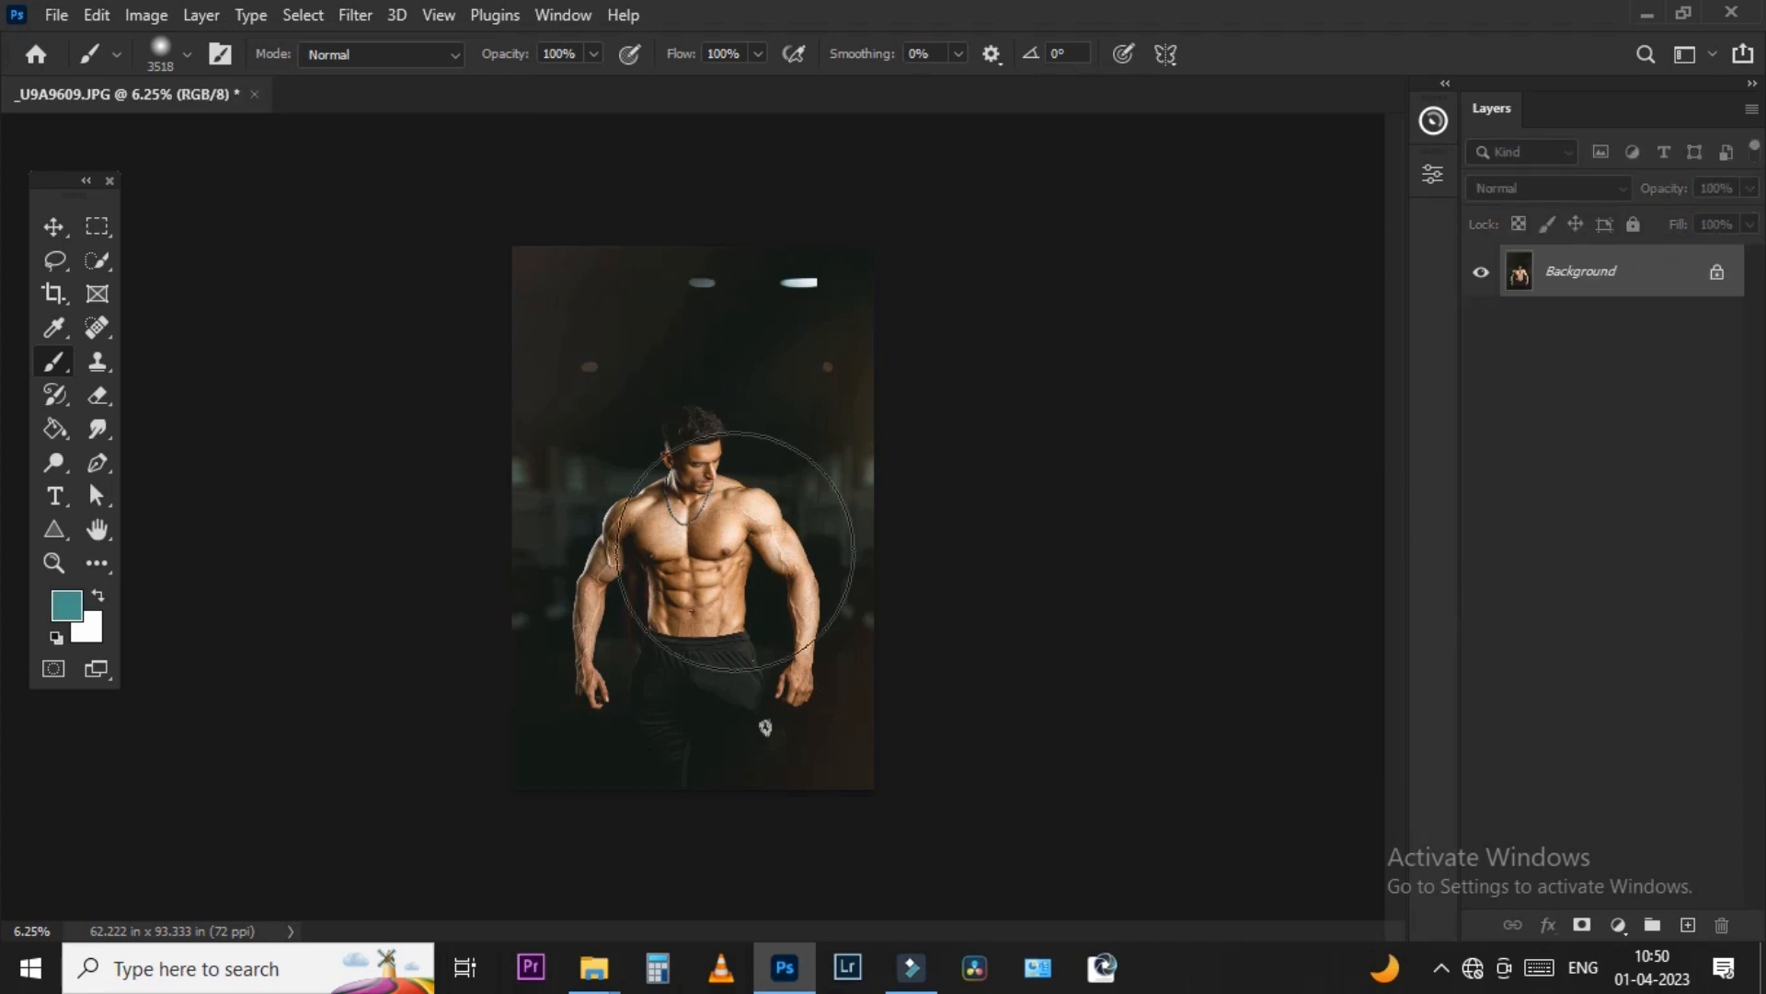
pyautogui.scroll(2, 760, 552)
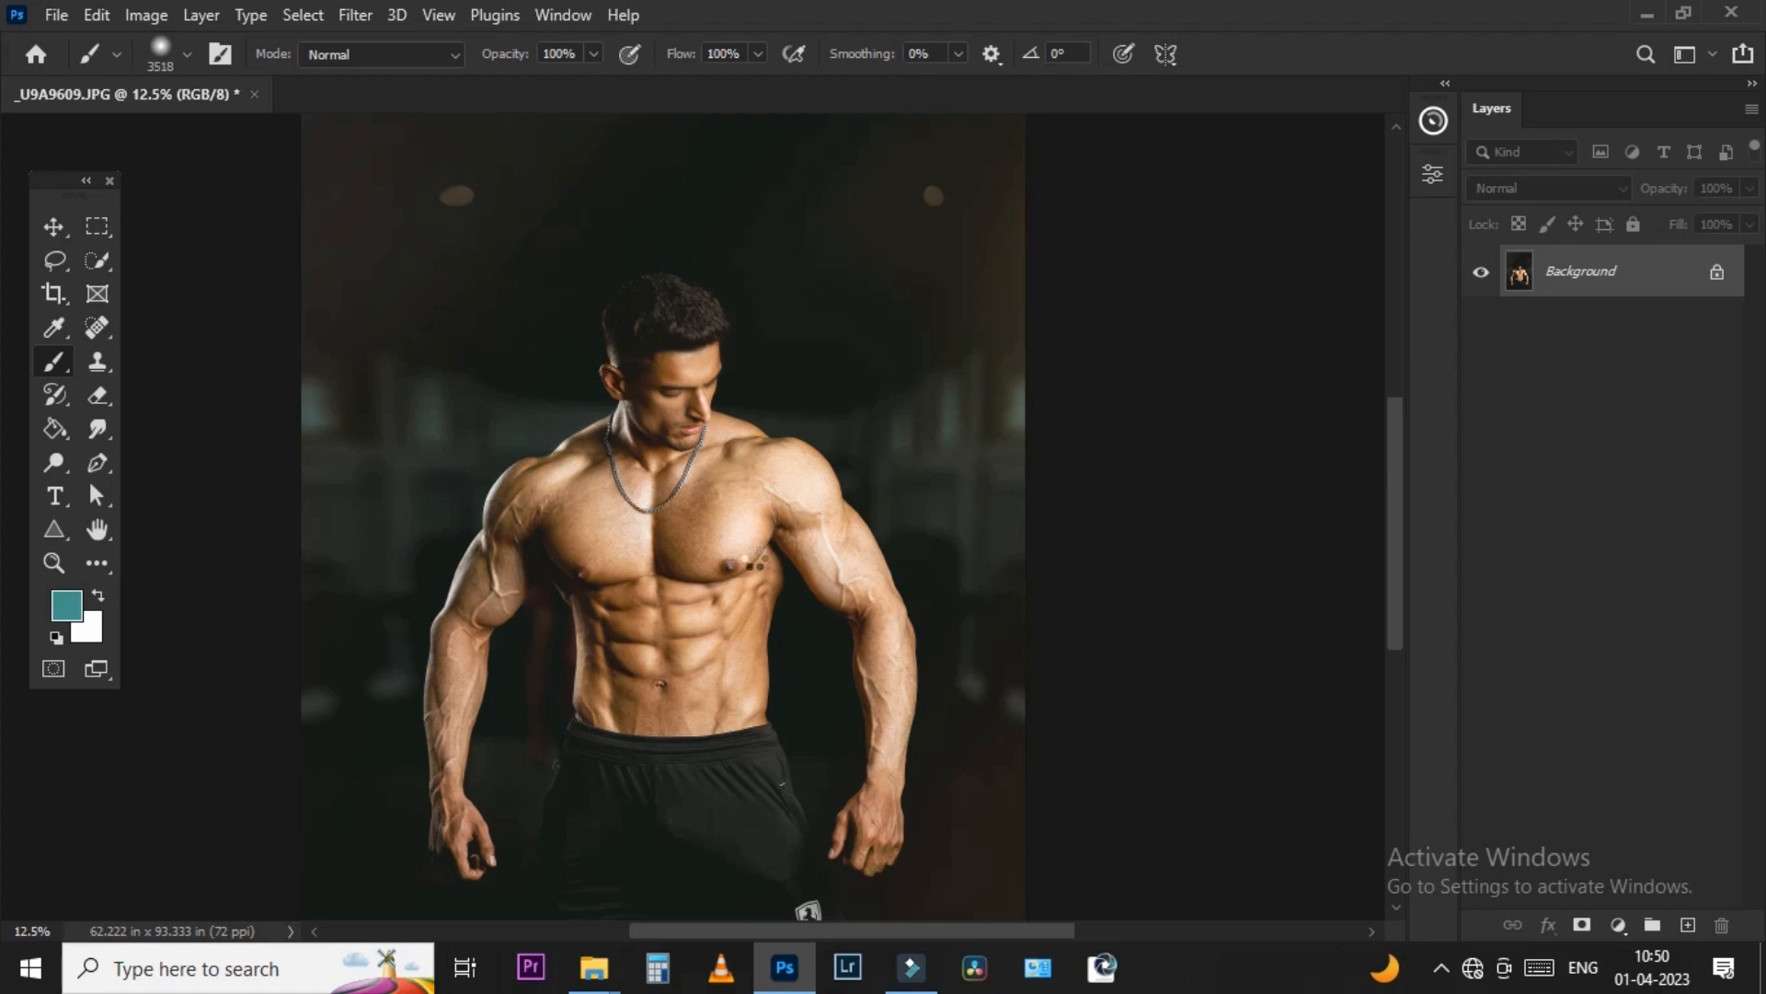
pyautogui.scroll(-1, 755, 552)
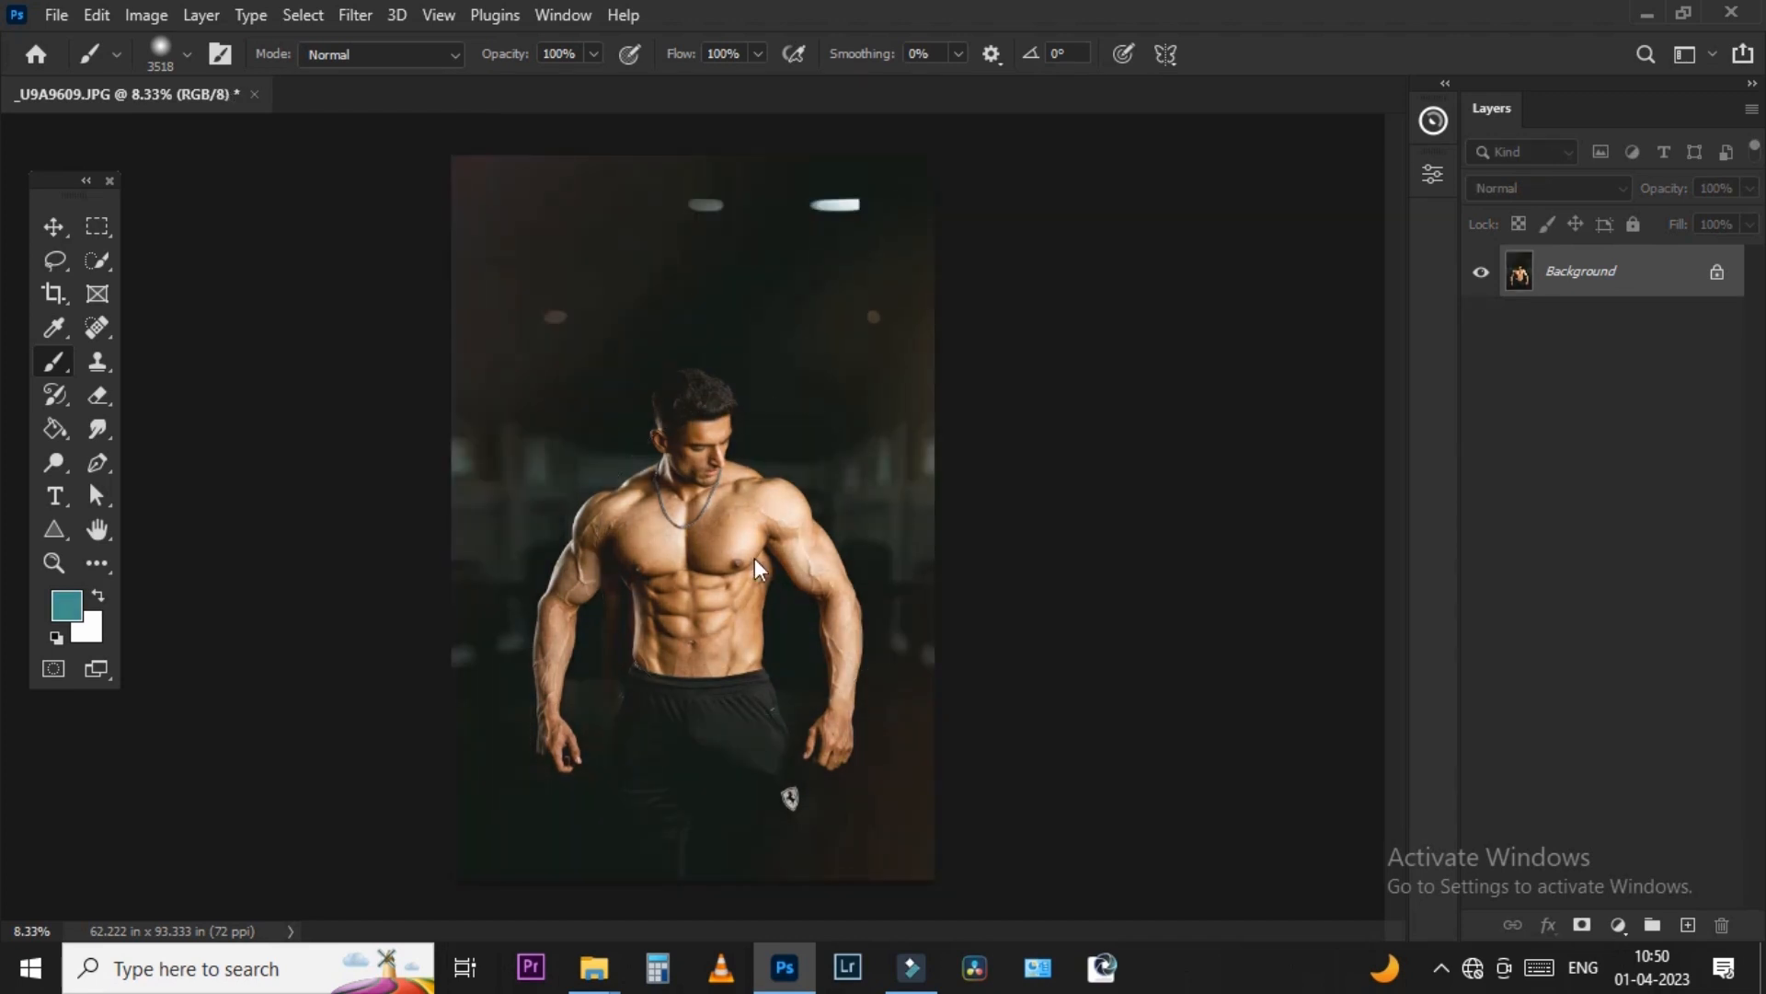
# - Save the finished portrait as a JPEG with quality 12 (Maximum) and the Baseline ("Standard") format option
pyautogui.hotkey('ctrl', 'shift', 's')
pyautogui.press('Return')
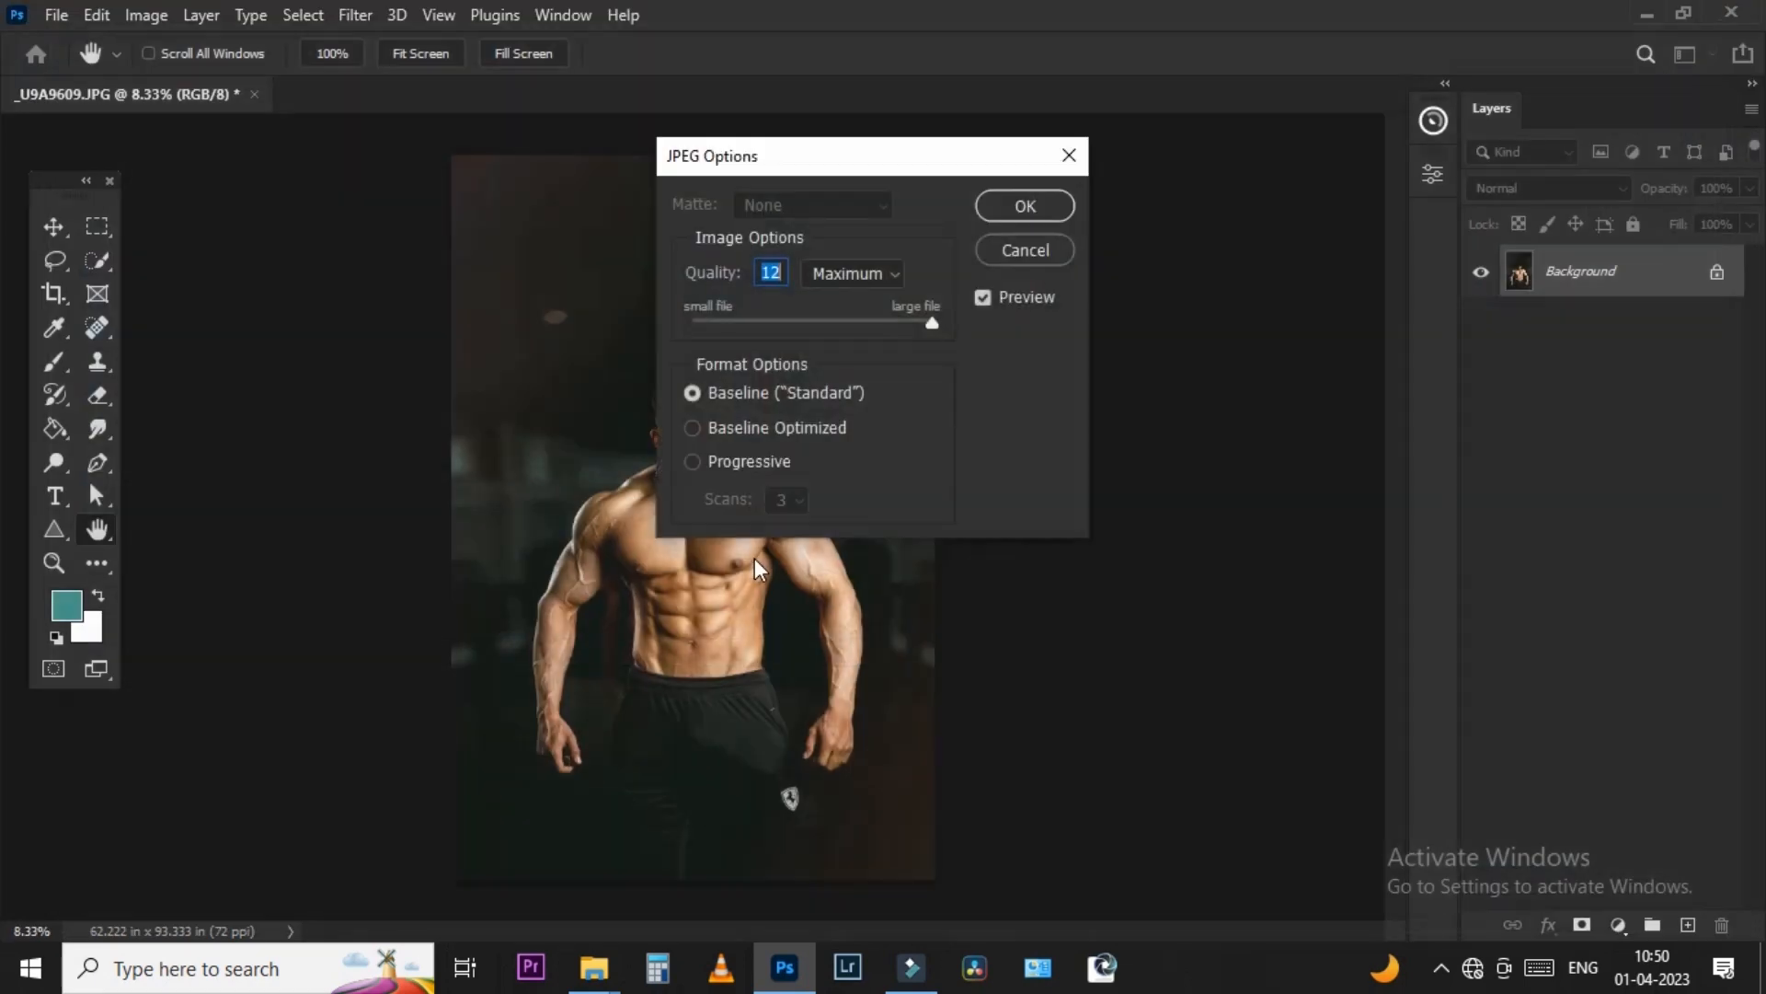
pyautogui.press('Return')
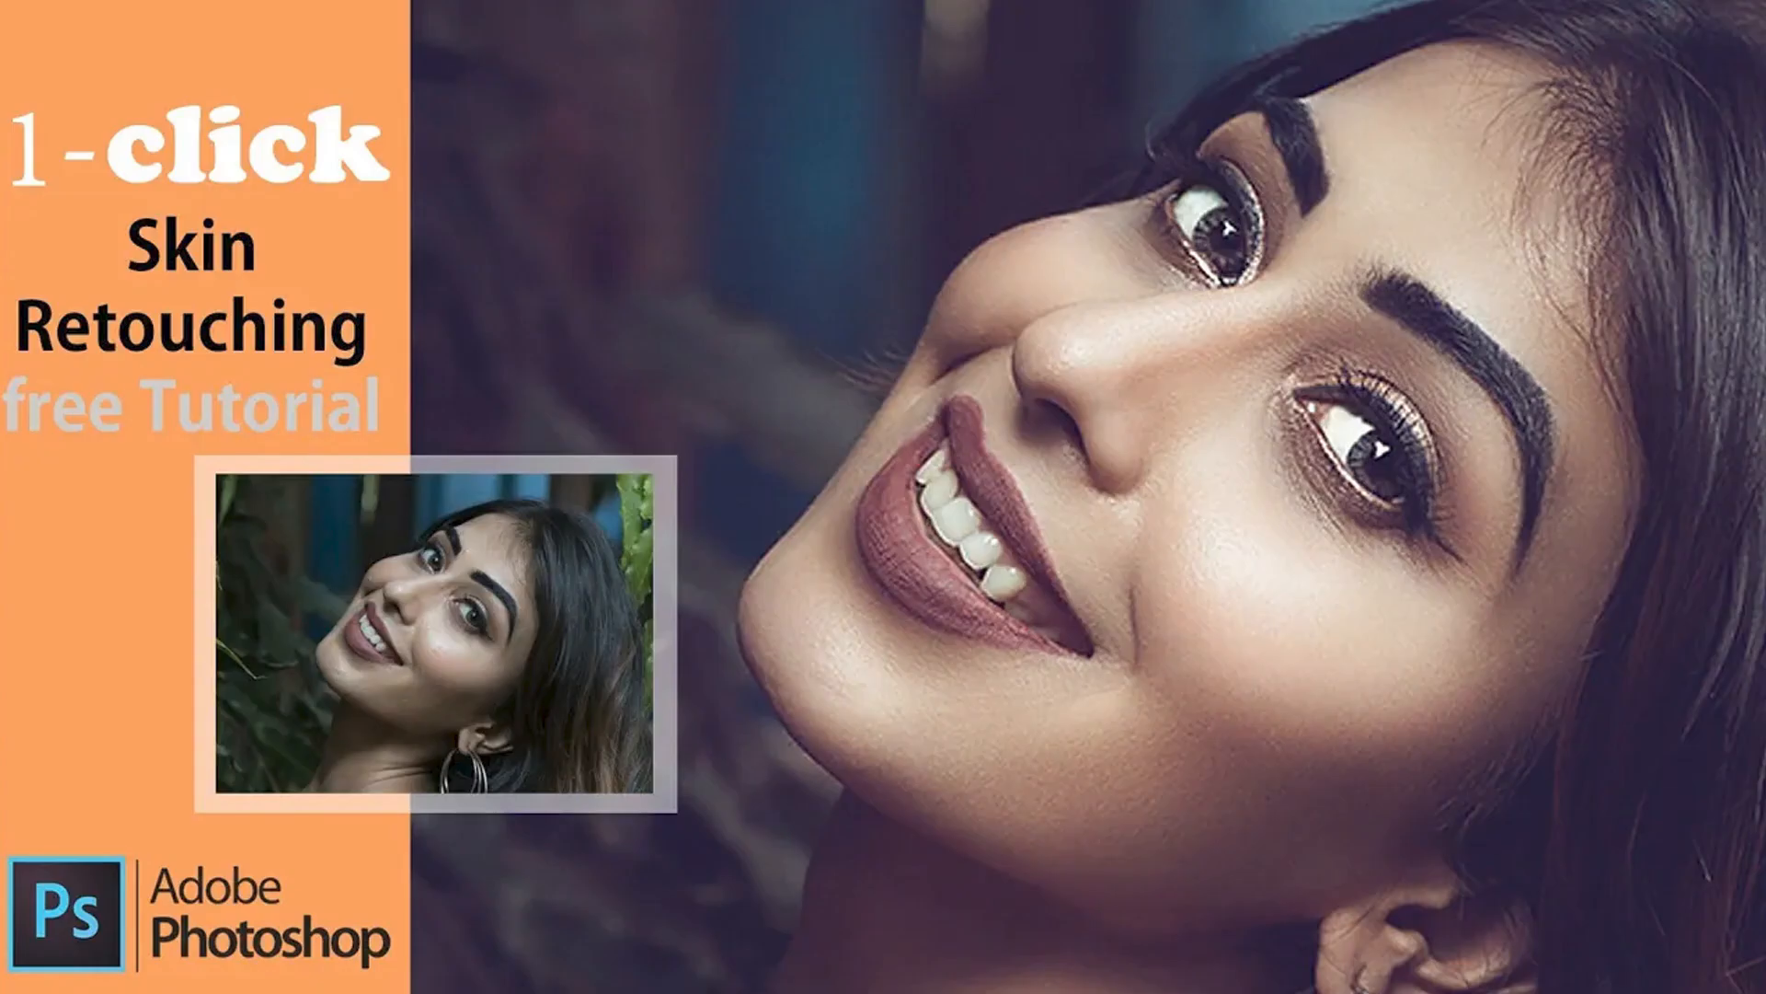